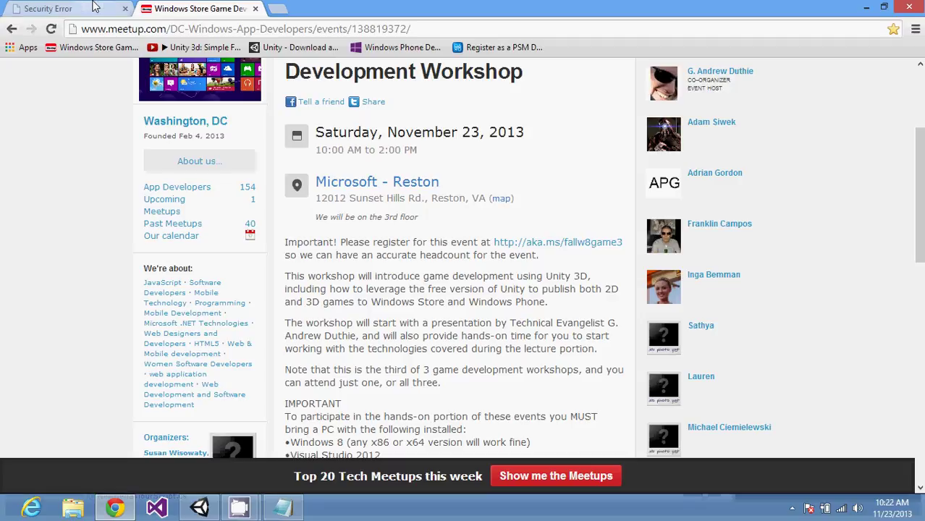
Step: Open Notepad and type the first note line '1:50m Start :)'
click(274, 512)
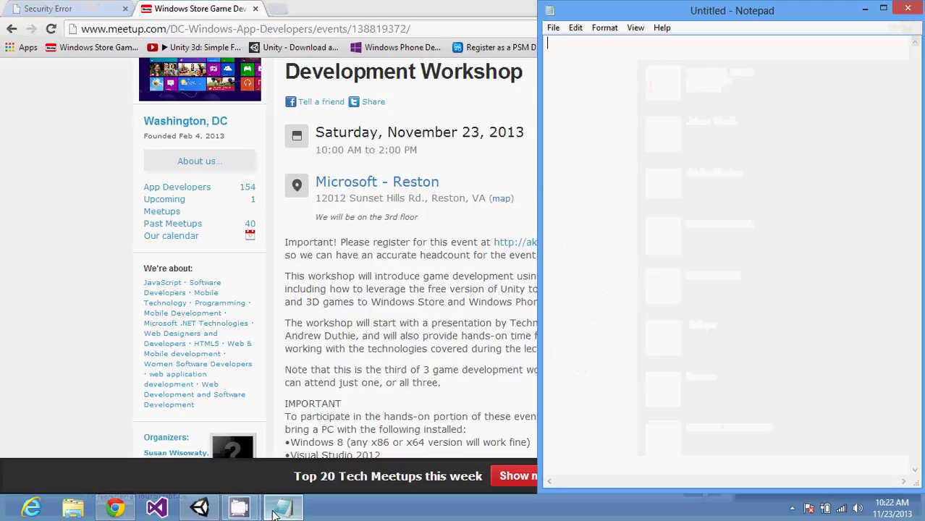
text(1:50)
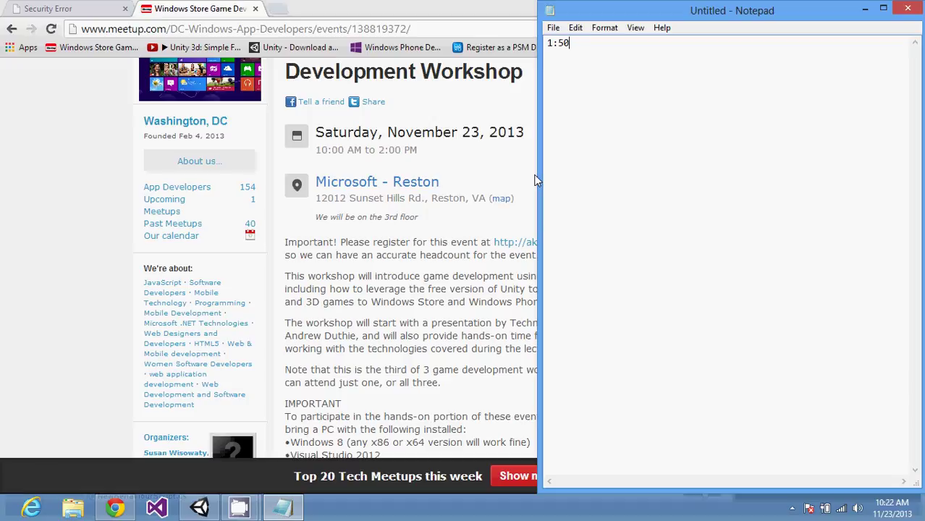
text(m Start :))
key(Return)
Step: Save the note as notes.txt
key(alt+f)
key(a)
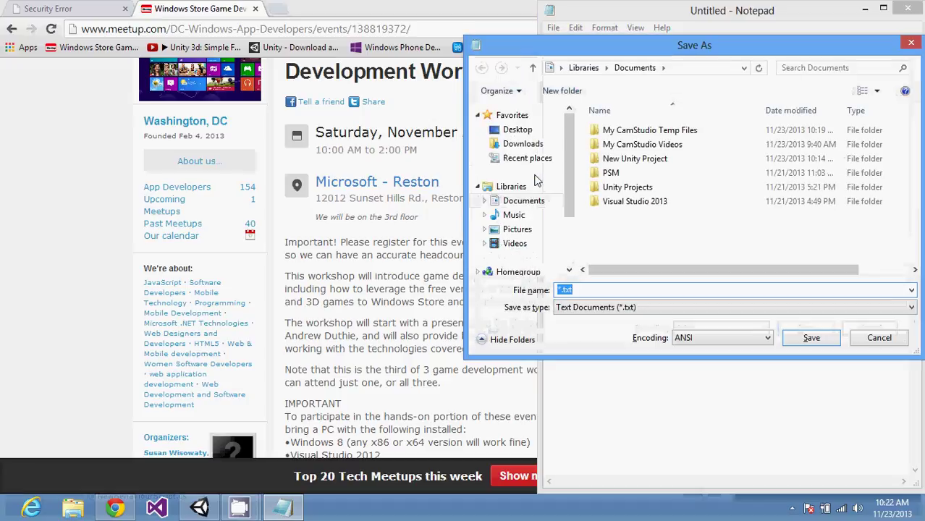
text(notes)
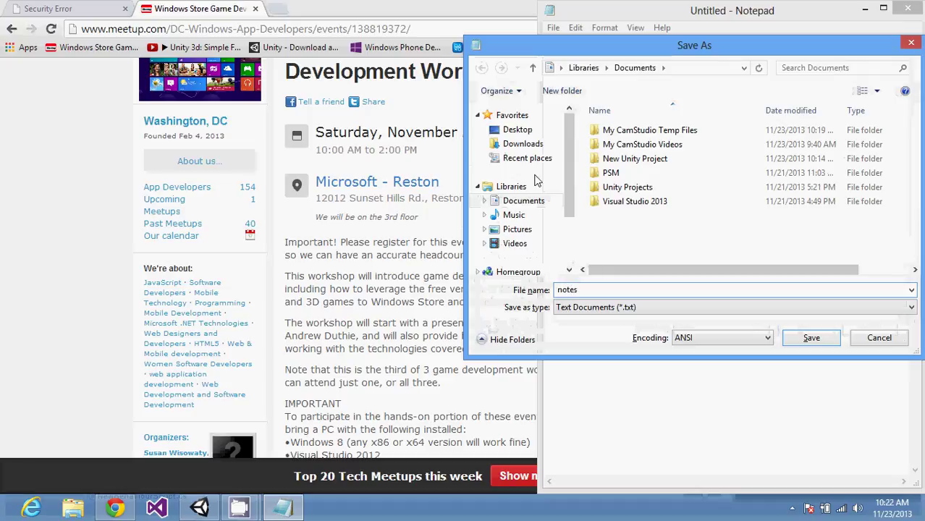
key(Return)
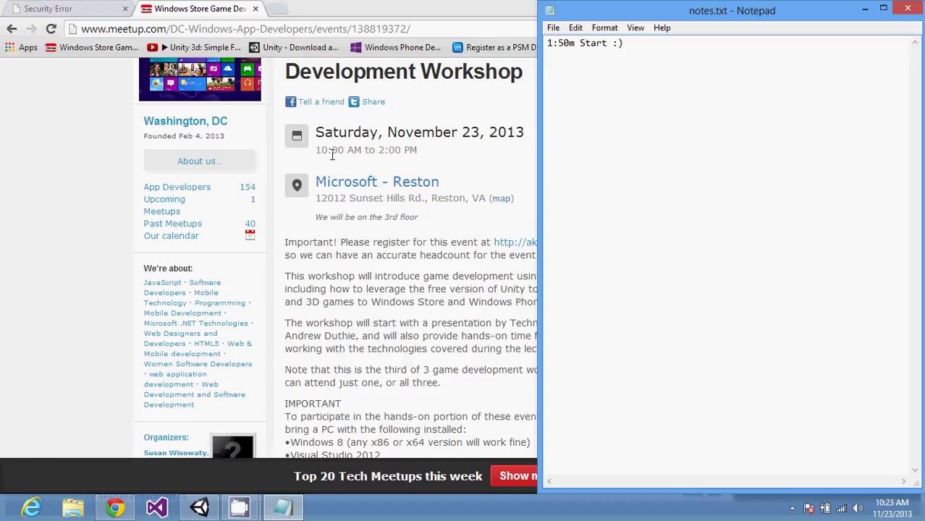
Step: Write 'WebGL is in IE 11' on a new line under the start note
key(Return)
key(Return)
text(WebGL)
key(Return)
key(BackSpace)
text(is in IE 11)
key(Return)
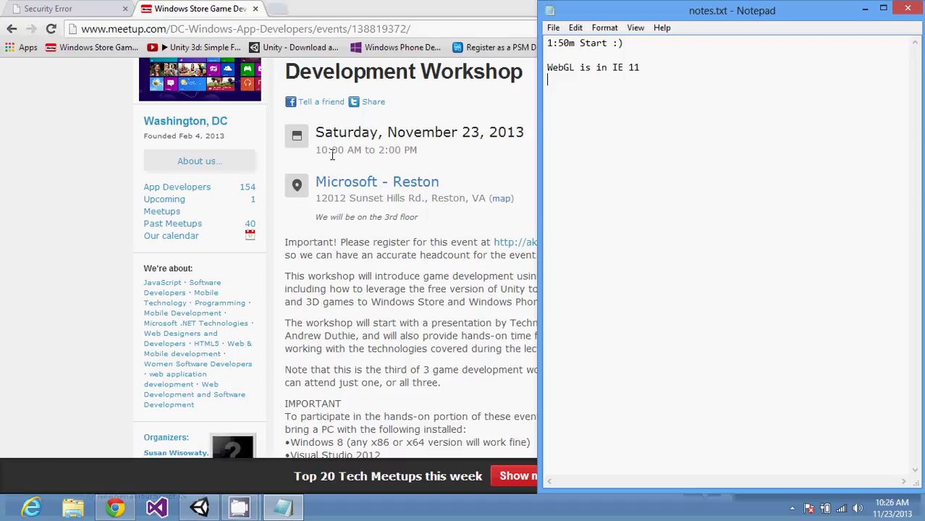
Step: Add the note '-low level', correcting the typo, followed by a blank line
text(-lowe le)
key(BackSpace)
key(BackSpace)
key(BackSpace)
key(BackSpace)
text(level)
key(Return)
key(Return)
Step: Write a 'Use instead' heading listing '-ThreeJS' and '-BabylonJS' below it
text(Use)
key(Return)
text(-Thre)
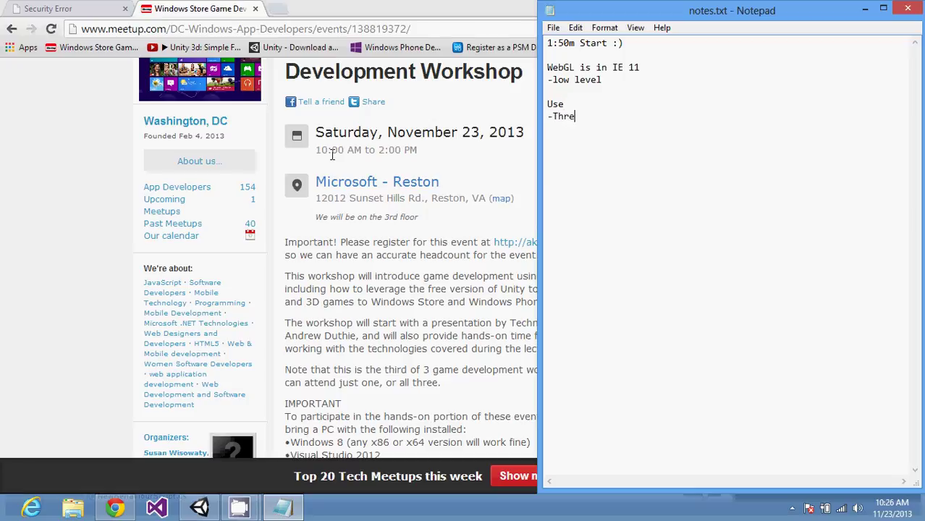
text(eJS)
key(Return)
text(-BabylonJS)
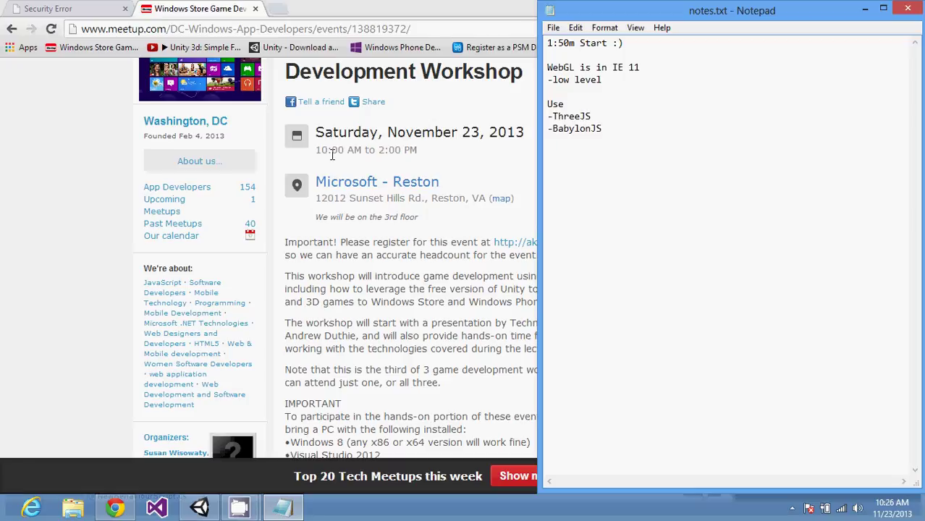
key(Up)
text(instead)
key(Down)
key(Down)
key(Down)
Step: Search threejs in Chrome and open the 'three.js - JavaScript 3D library' result
click(94, 8)
click(134, 27)
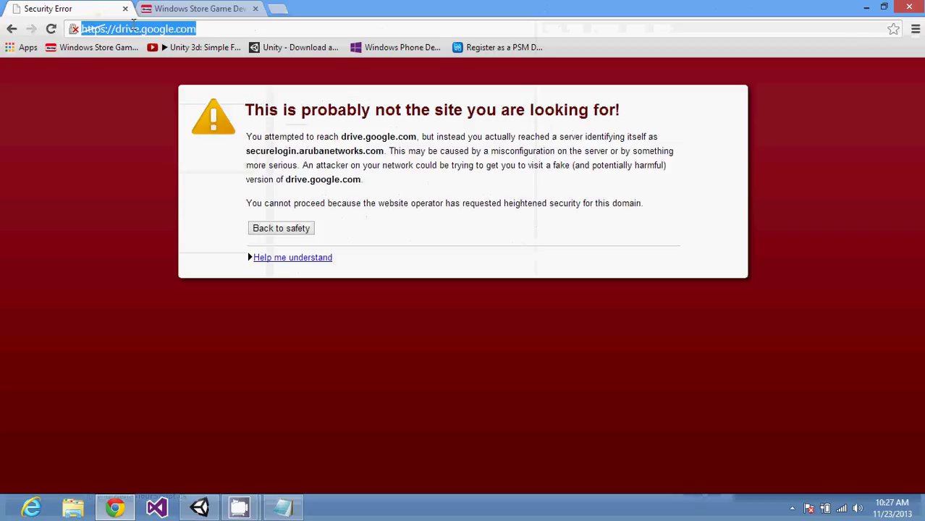
text(three)
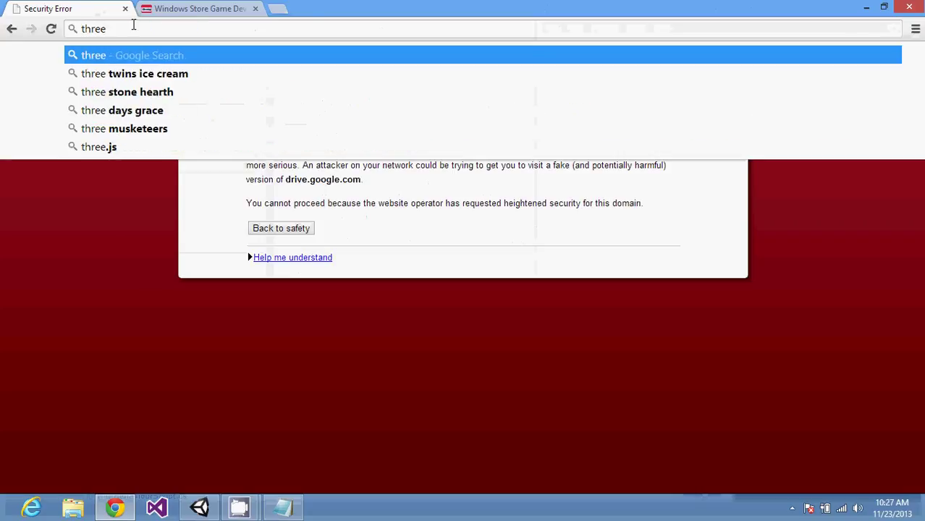
text(js)
key(Return)
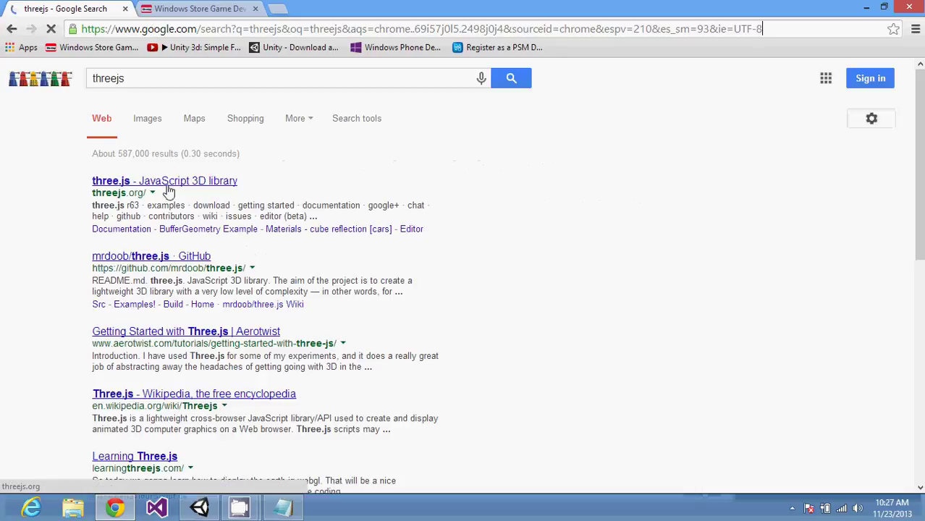
click(167, 185)
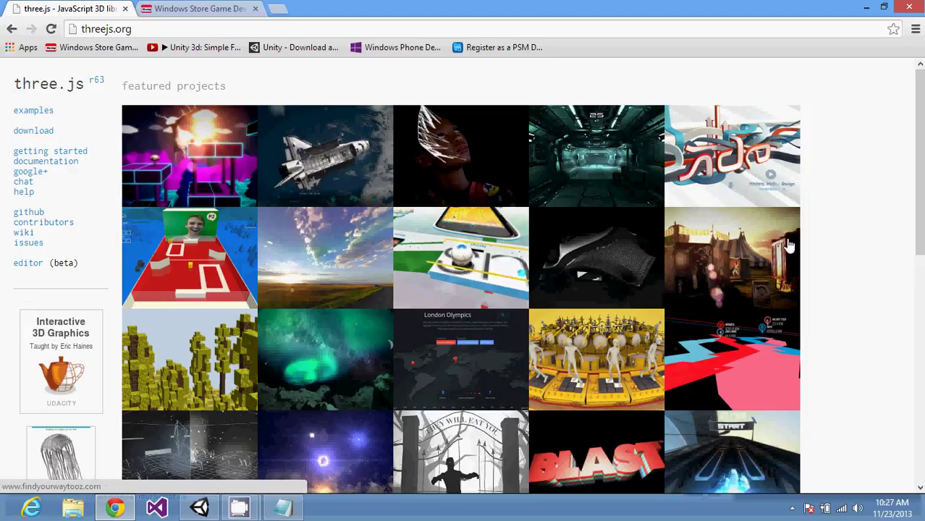
Step: Glance at the three.js examples, then open the sidebar's getting started tutorial on Aerotwist
drag(922, 227, 917, 165)
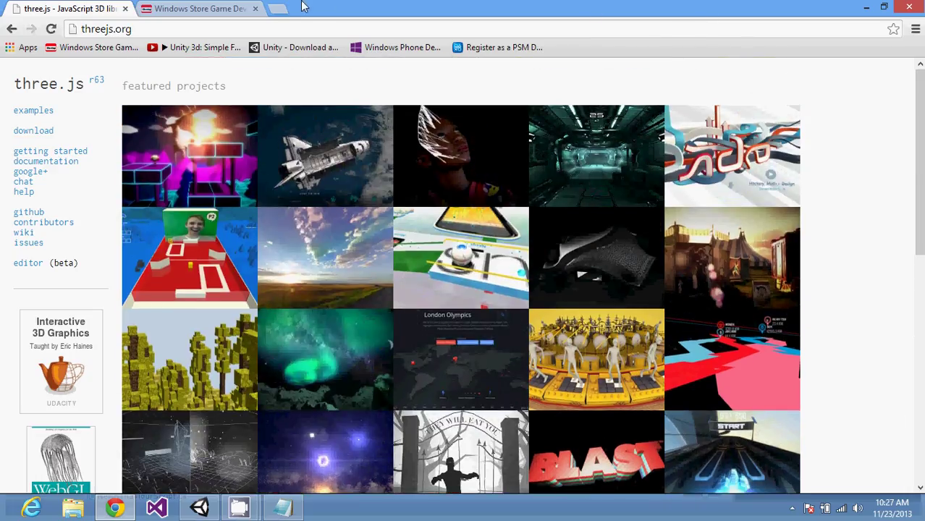
click(45, 112)
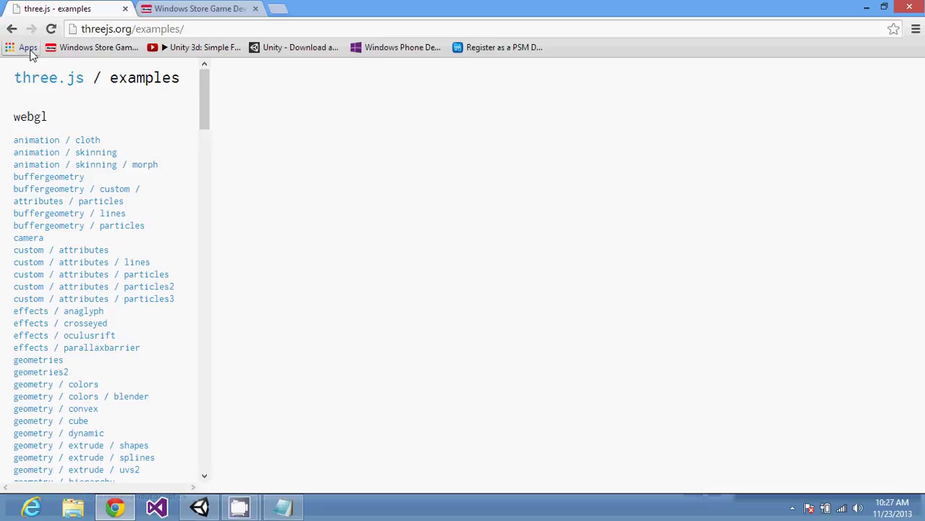
click(12, 30)
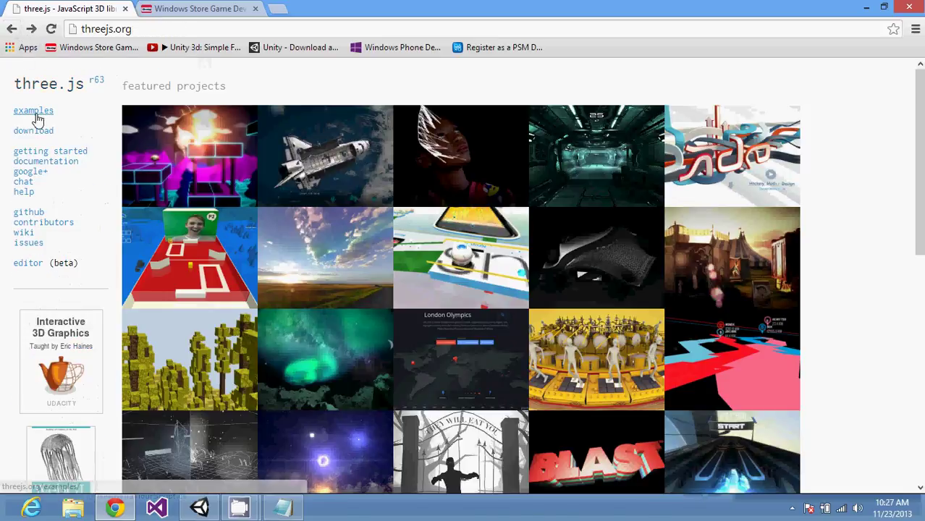
click(50, 153)
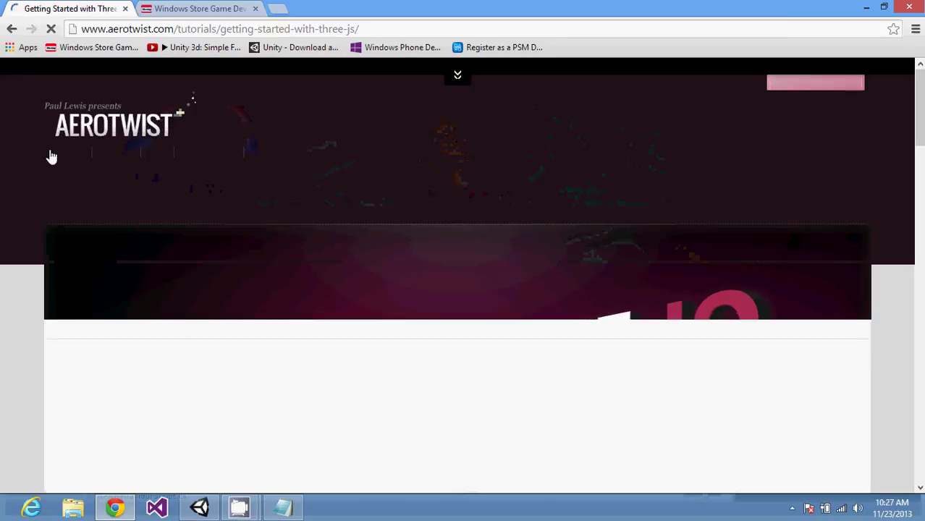
Step: Scroll through the tutorial's Three.js setup code, then back up to Introduction and Making a Mesh
scroll(920, 423, down, 6)
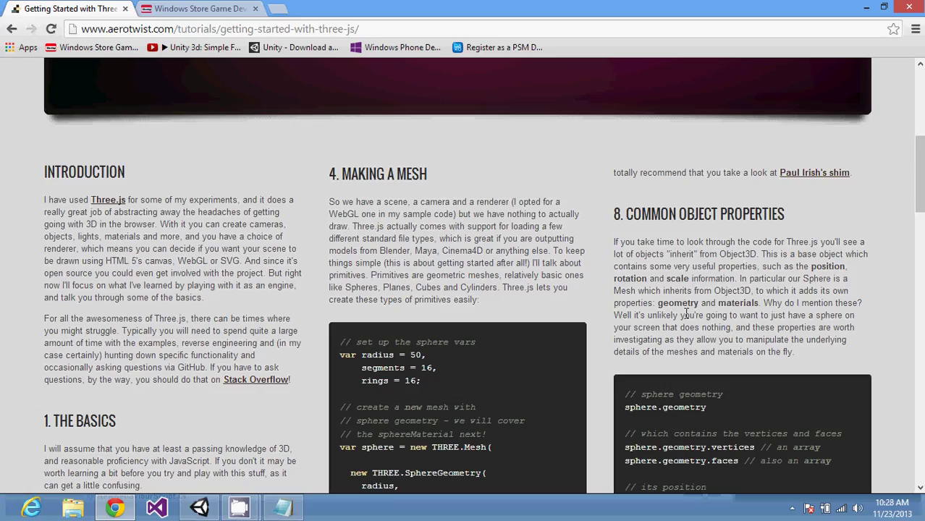
drag(922, 165, 921, 351)
scroll(921, 350, down, 1)
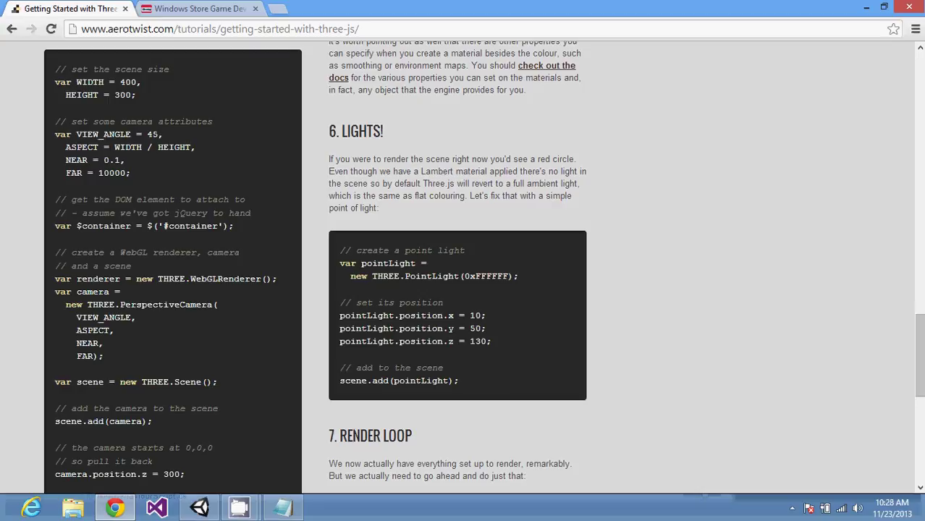
drag(917, 320, 921, 184)
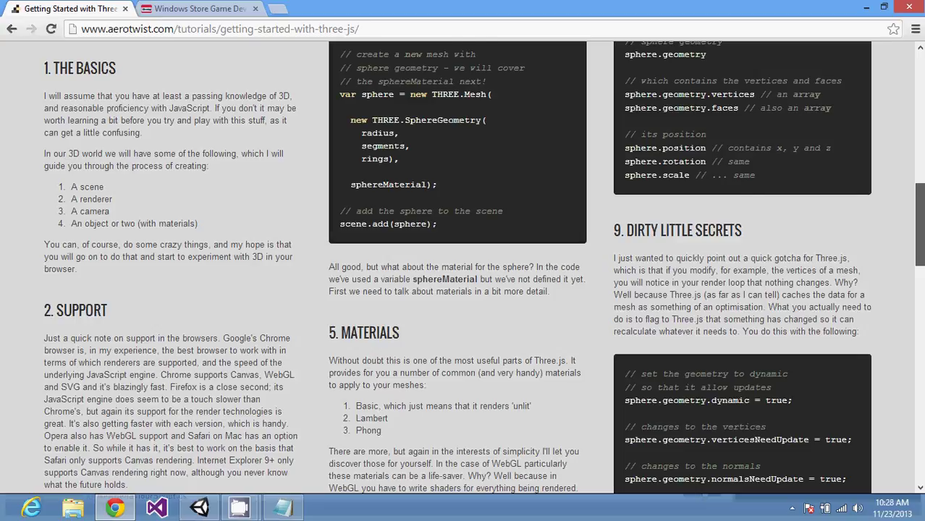
drag(921, 184, 922, 363)
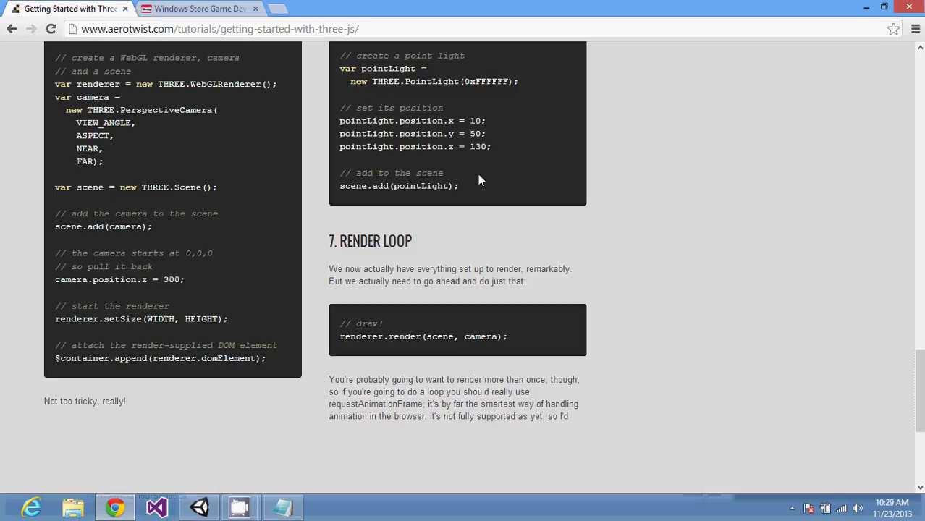
scroll(478, 179, up, 1)
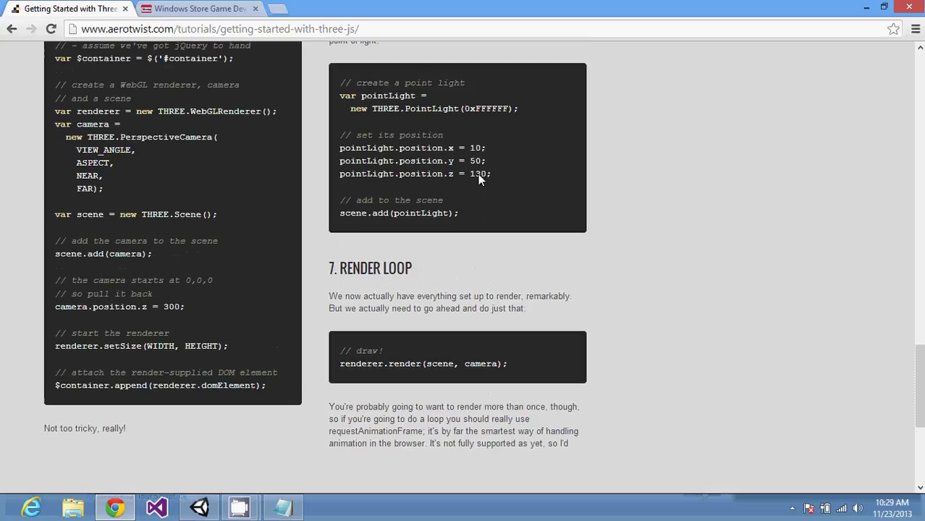
scroll(478, 179, up, 1)
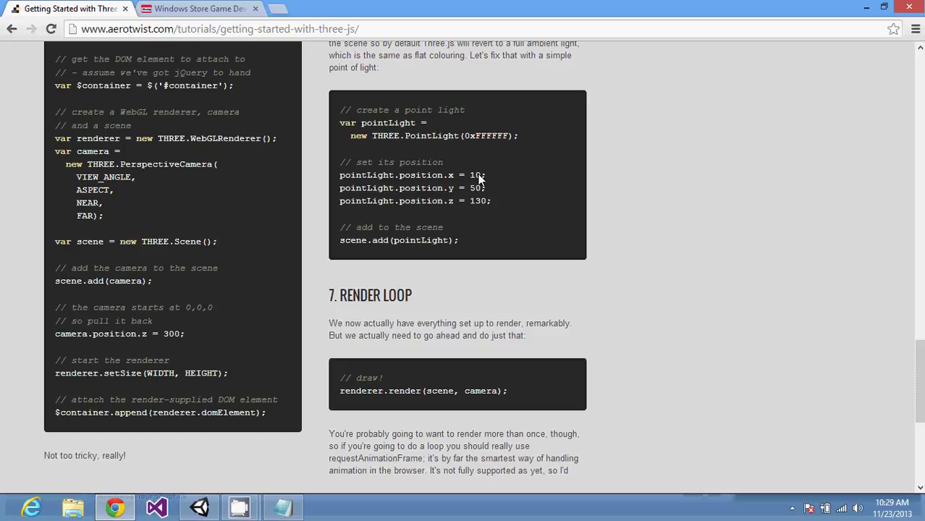
scroll(479, 177, up, 15)
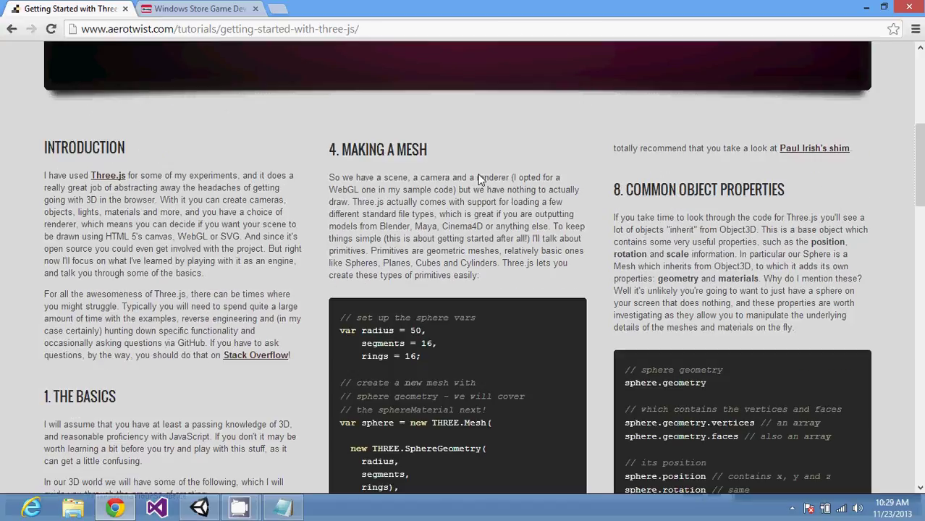
Step: Scroll the Aerotwist page up to its Getting Started with Three.js title banner
scroll(479, 177, up, 5)
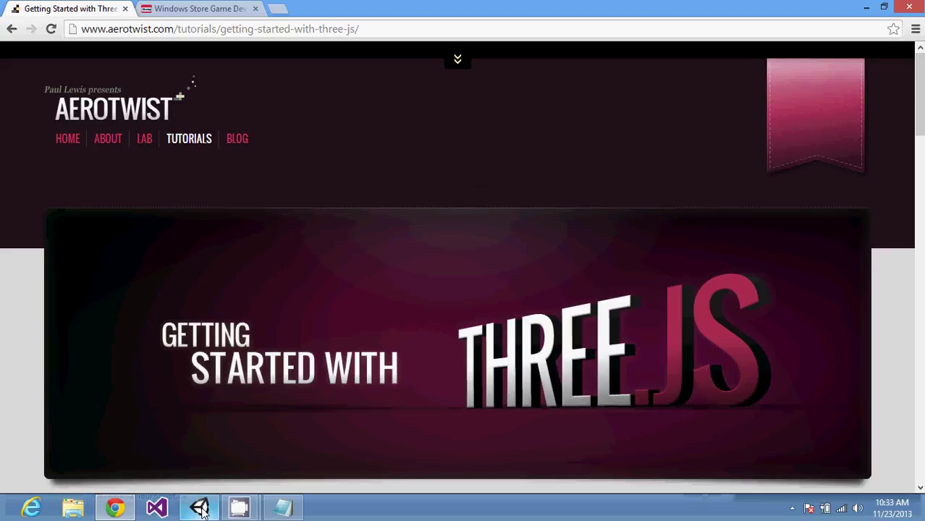
Step: Launch Visual Studio 2013 and cancel the UnityVS License dialog to reach the Start Page
click(157, 507)
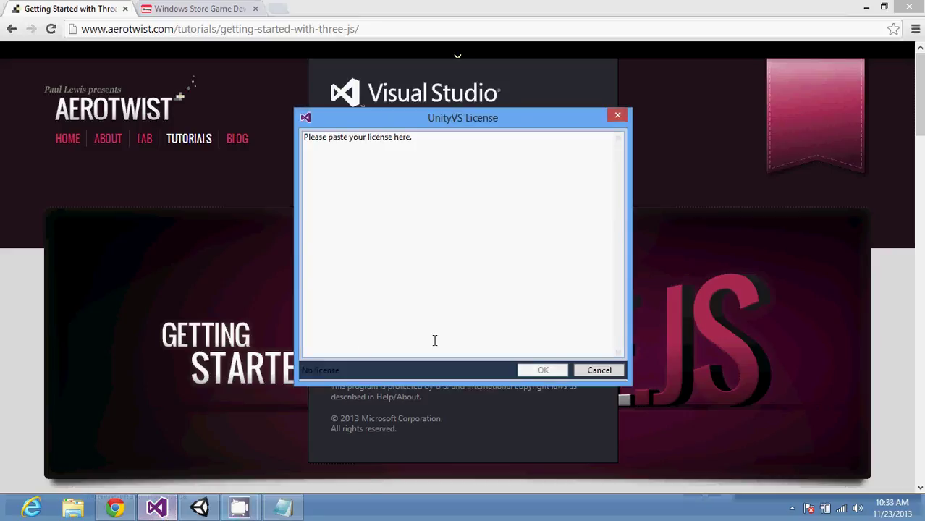
click(591, 371)
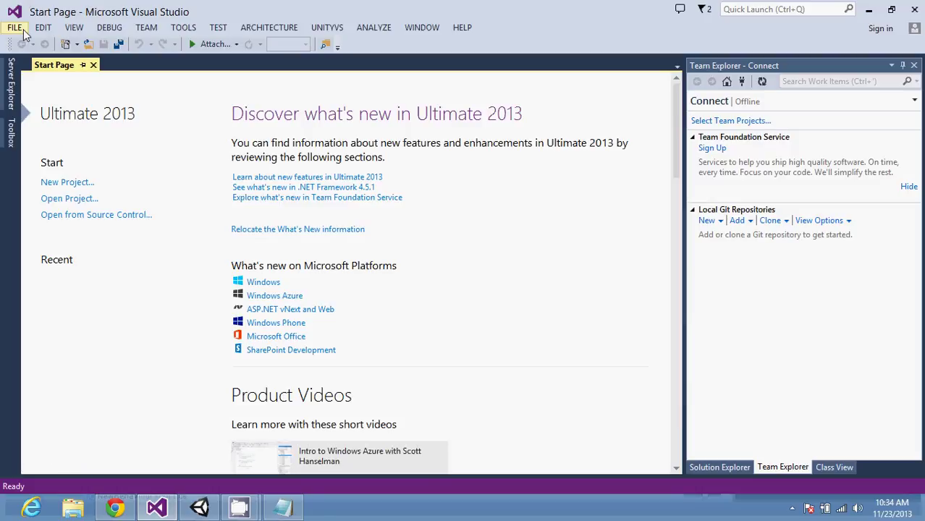
Step: Look over the FILE, EDIT and VIEW menus, then reopen FILE for its New options
click(15, 28)
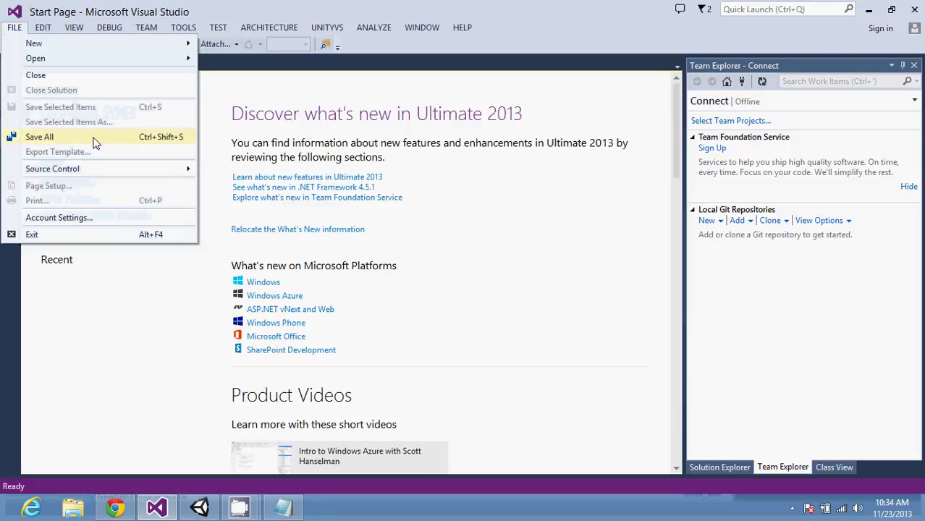
key(Escape)
click(45, 27)
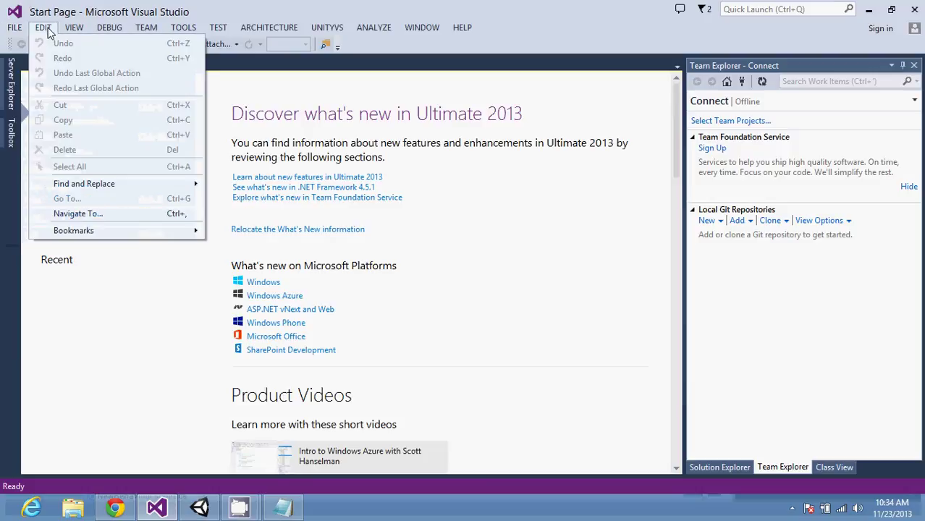
click(60, 30)
click(72, 29)
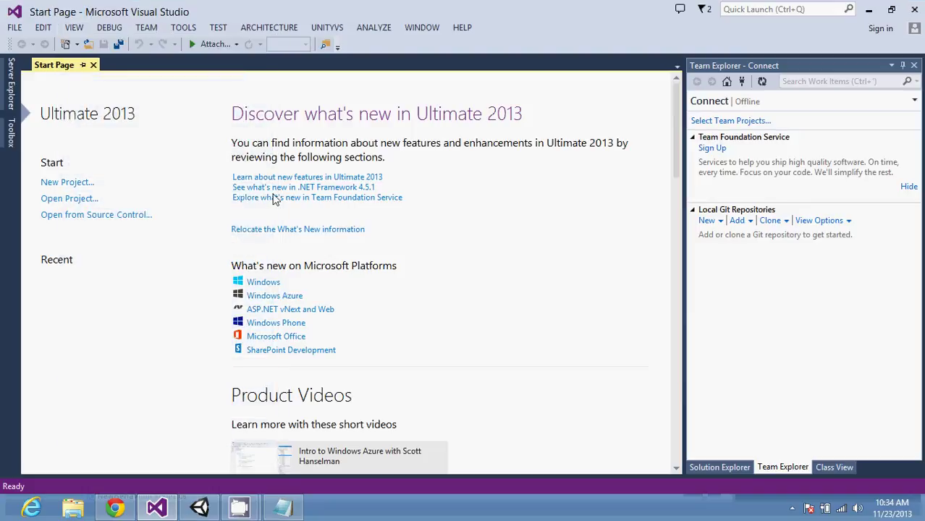
click(14, 27)
Step: Start a New Project and select JavaScript > Windows Store, showing the Install Windows 8.1 template
mouse_move(31, 48)
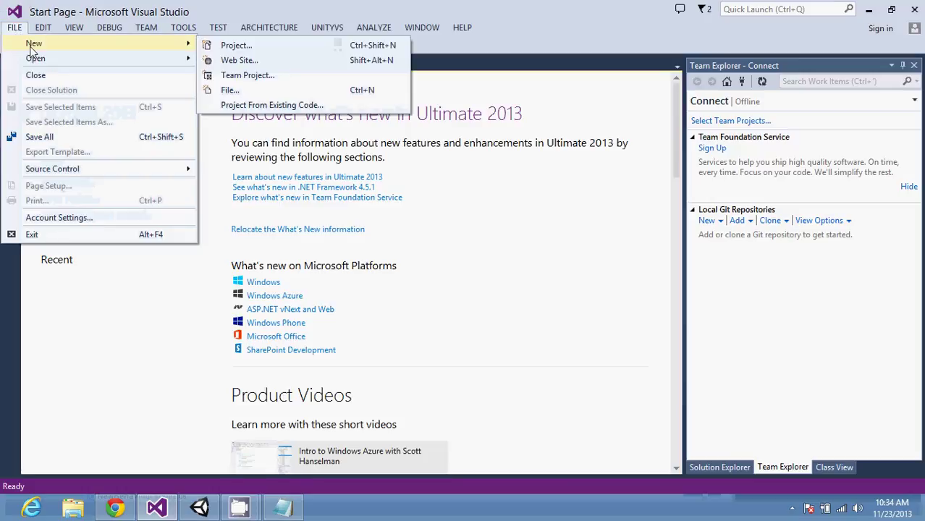
click(227, 48)
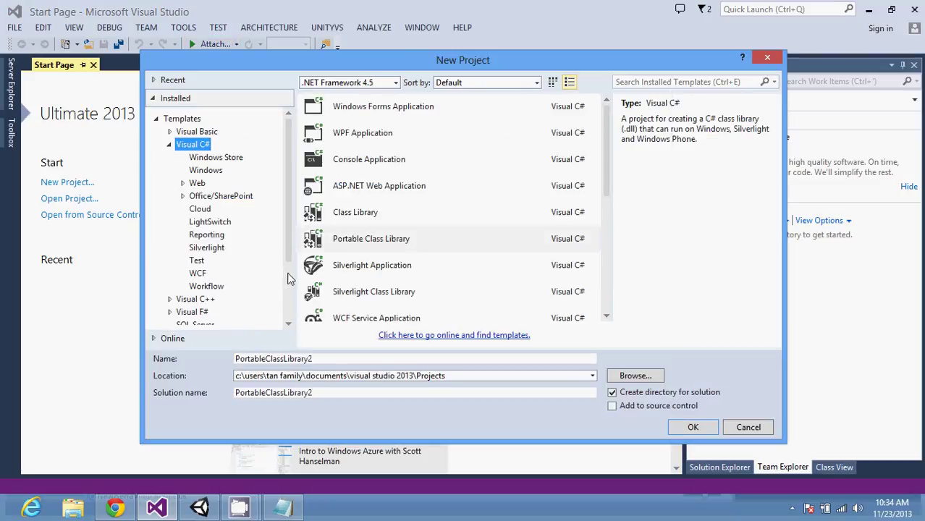
scroll(290, 283, down, 2)
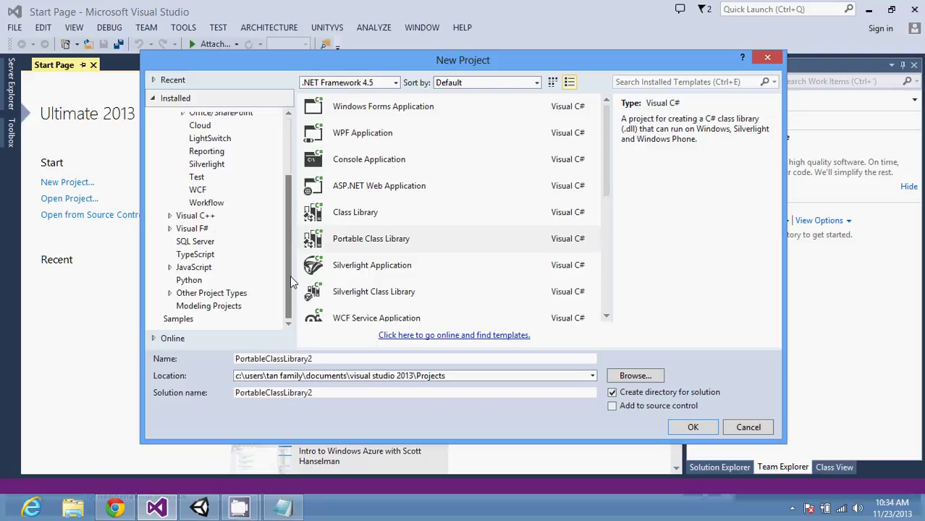
click(170, 267)
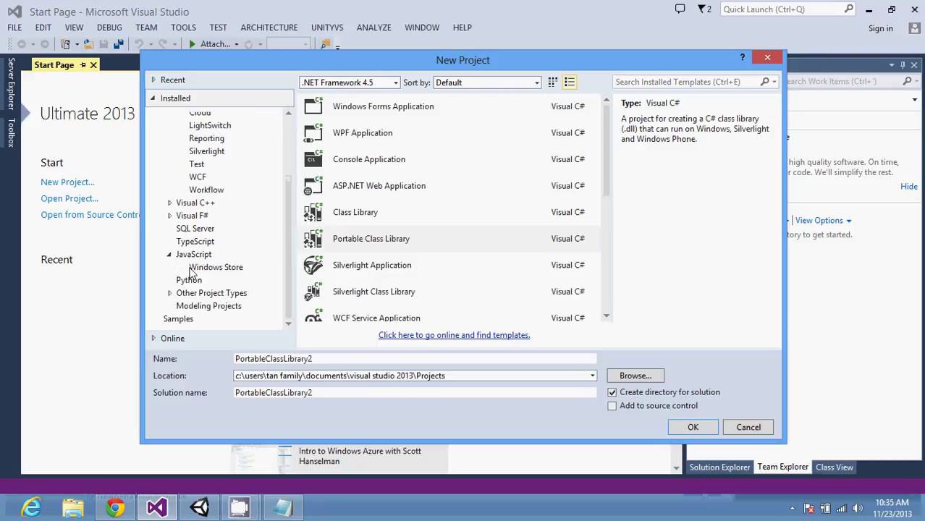
click(217, 268)
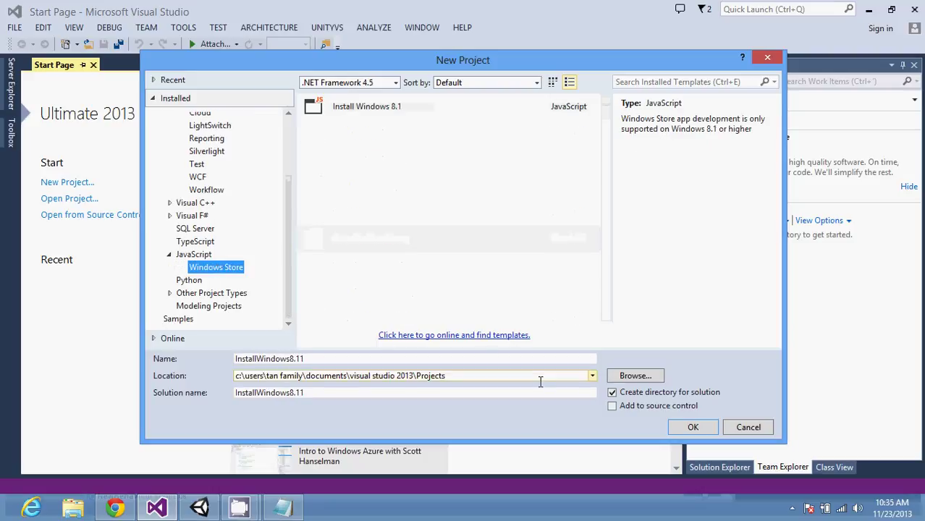
Step: Follow the Install Windows 8.1 button through to Microsoft's Buy Windows page with the free update
click(691, 428)
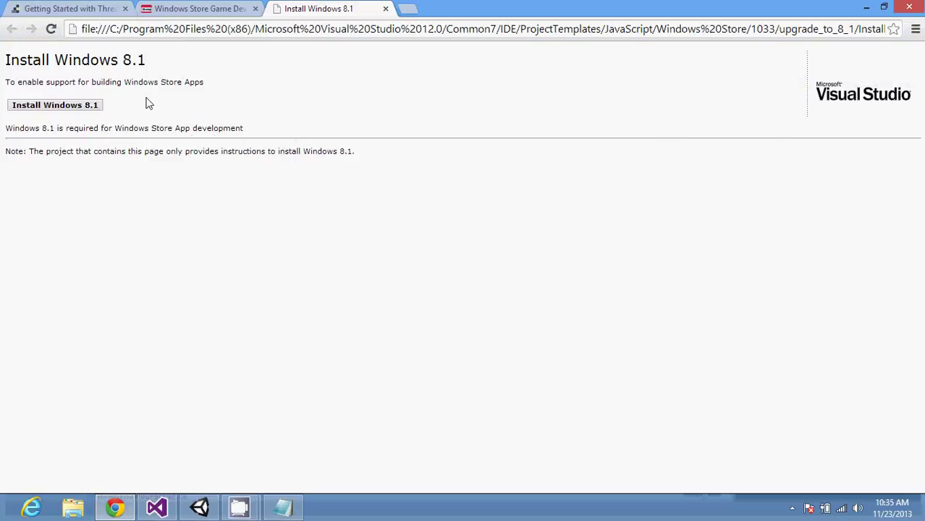
click(88, 109)
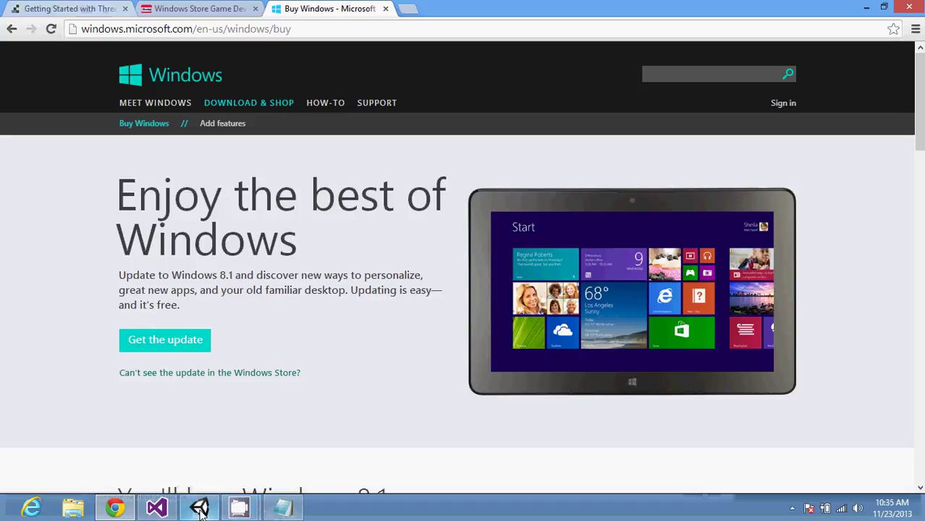
click(156, 506)
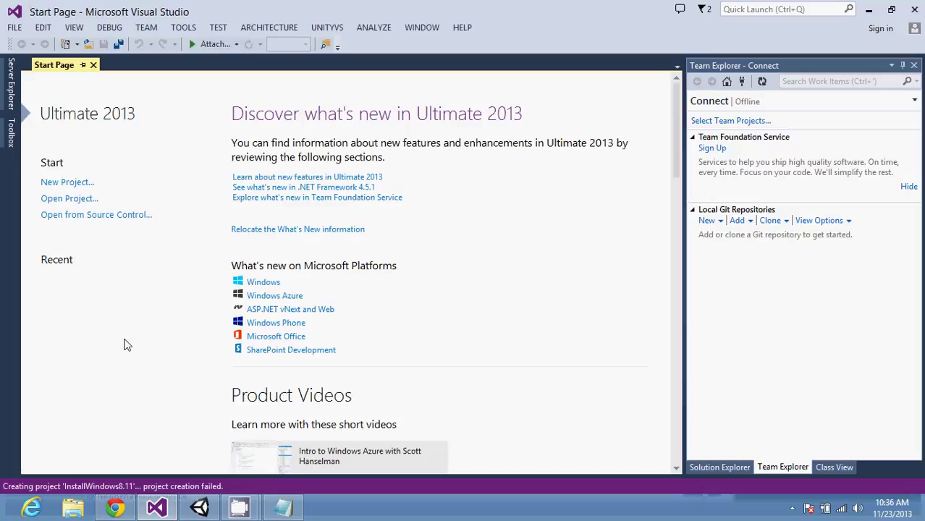
Step: In the three.js tab, search Google for 'babylonjs' and open the Babylon.js website result
click(115, 507)
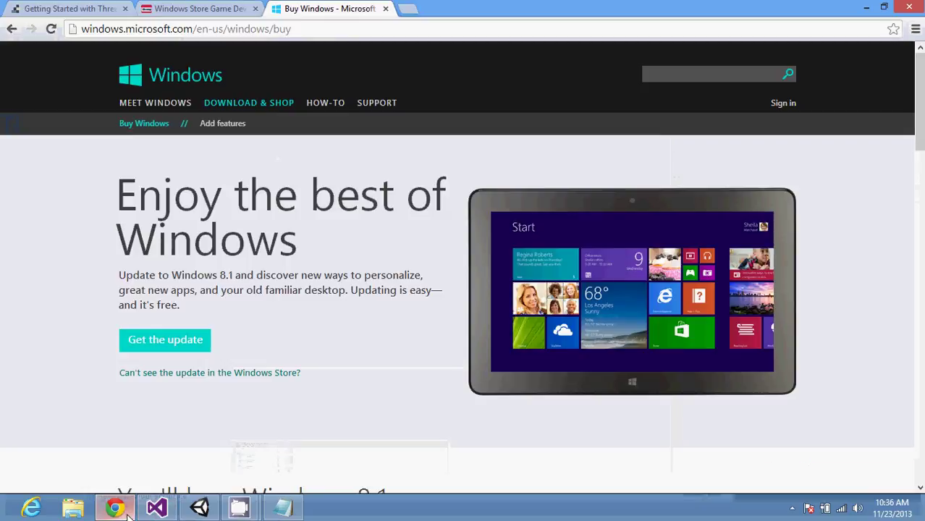
click(86, 8)
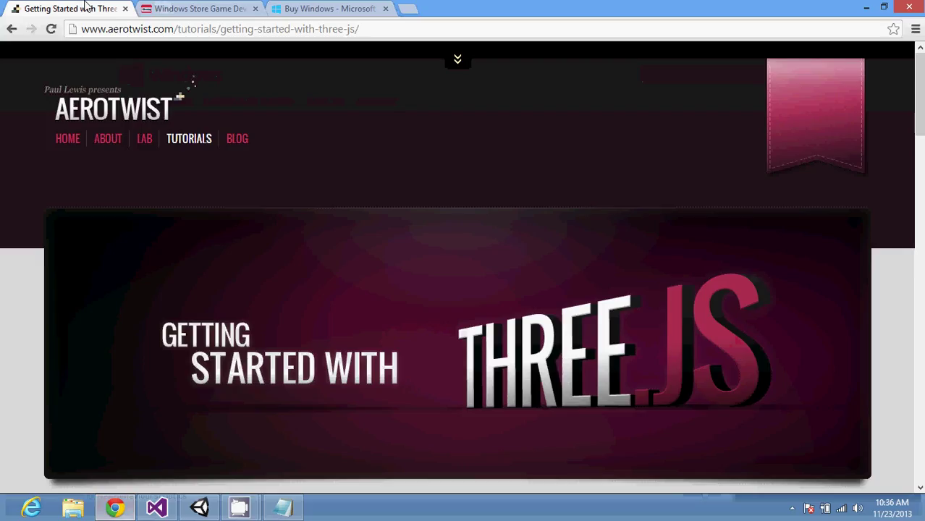
click(134, 27)
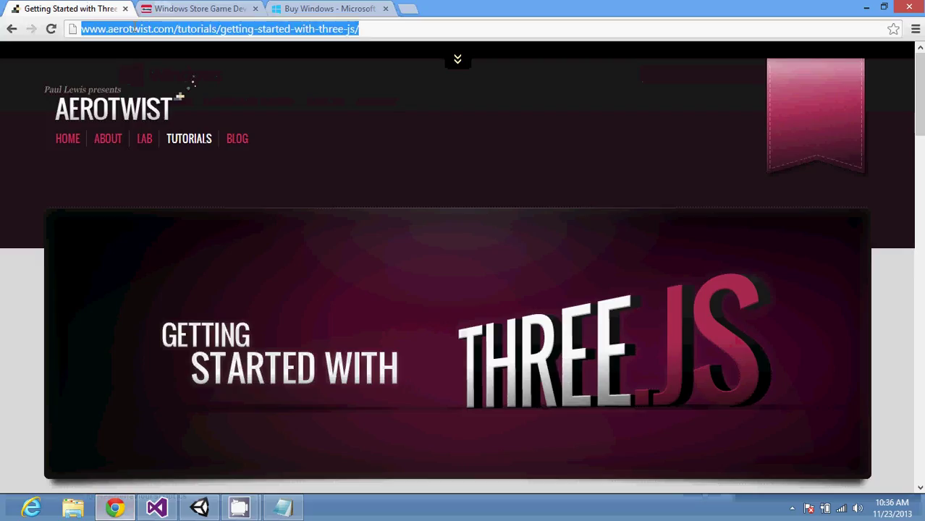
text(bab)
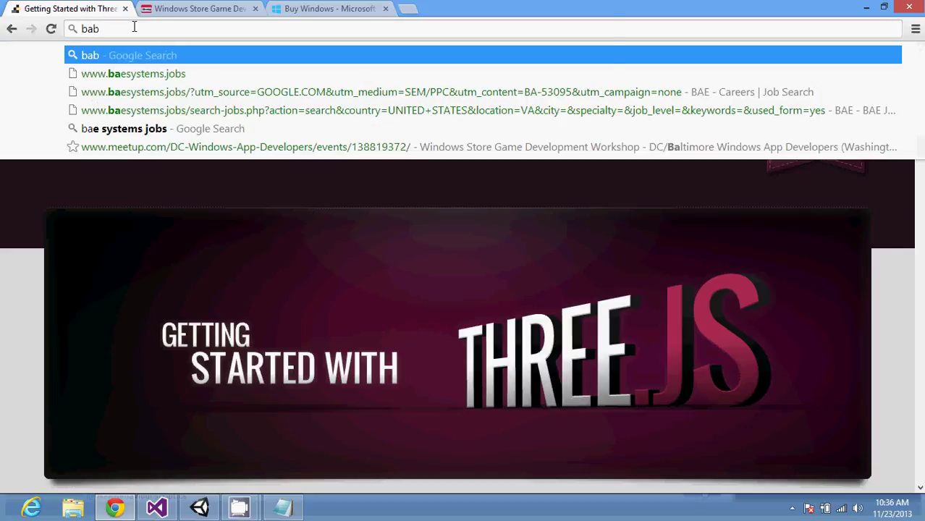
text(al)
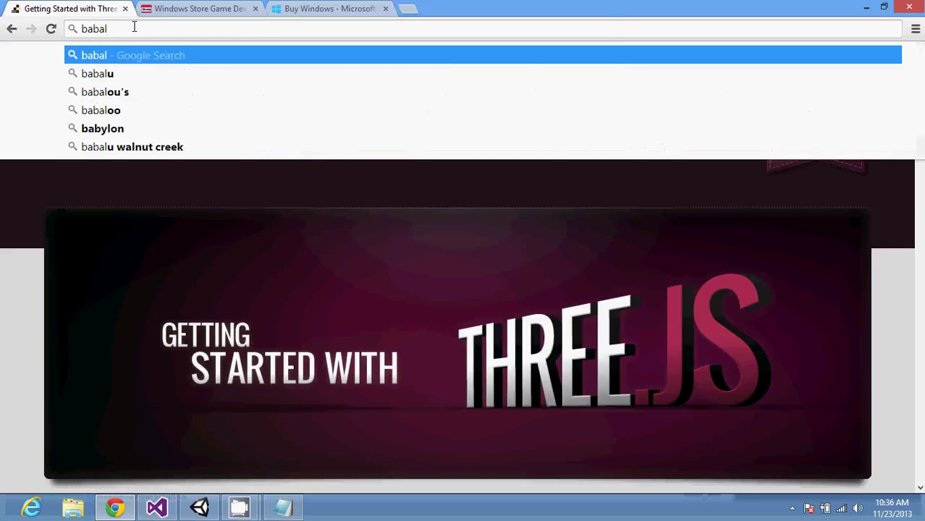
key(BackSpace)
key(BackSpace)
text(ylonj)
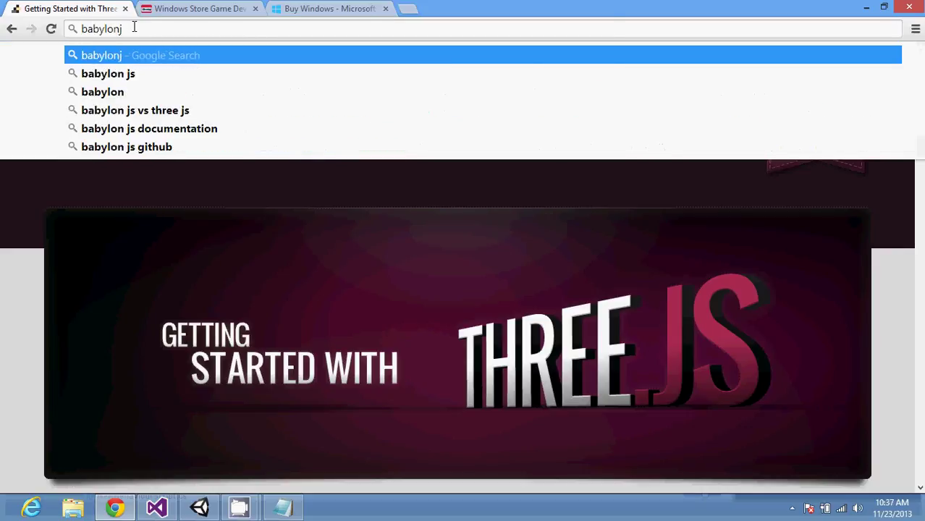
key(Return)
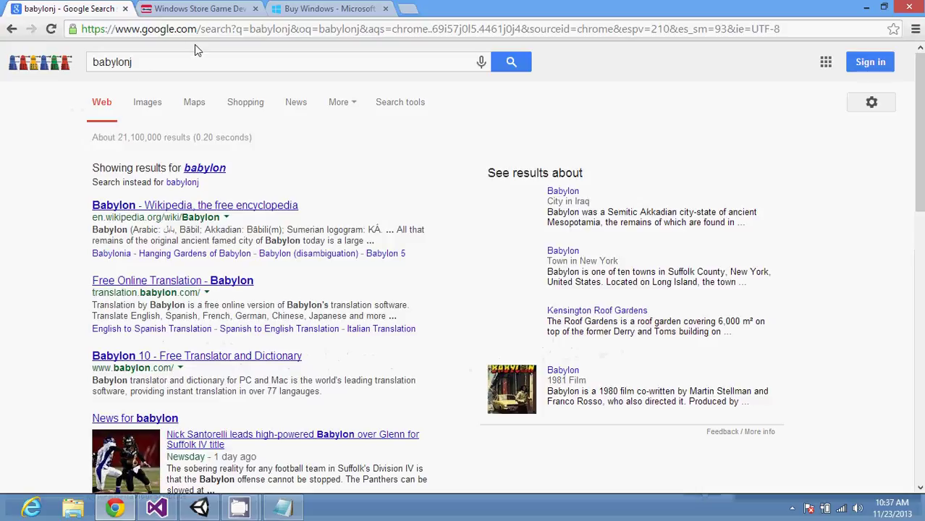
click(189, 59)
text(s)
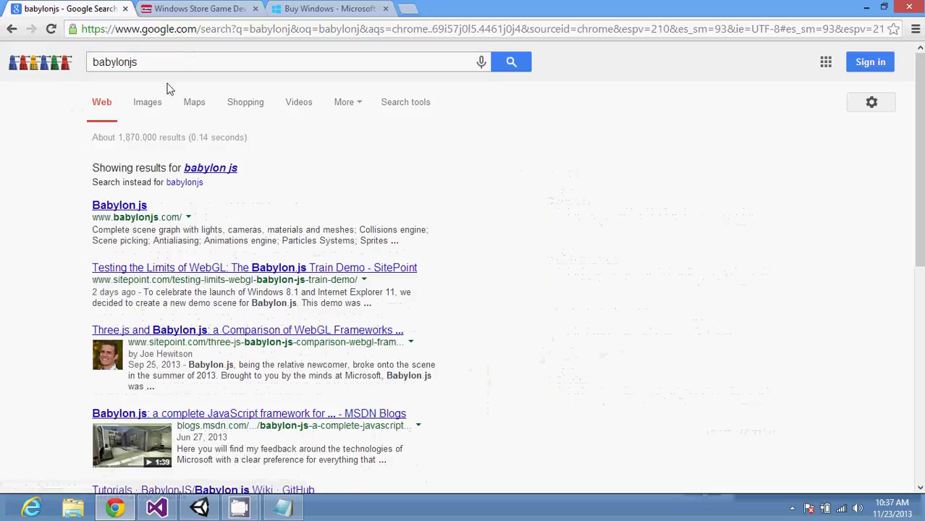
click(120, 209)
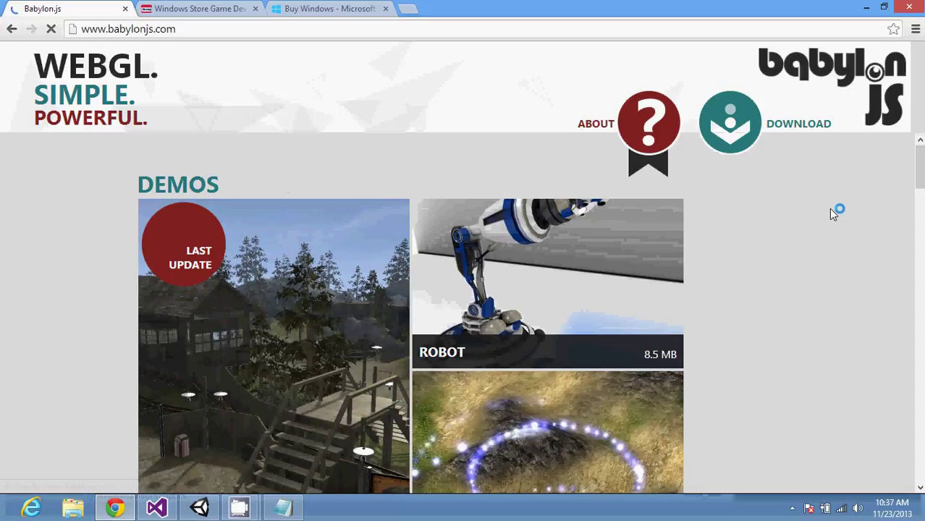
Step: Select all page content, then launch the ROBOT demo from the Babylon.js home page
key(ctrl+a)
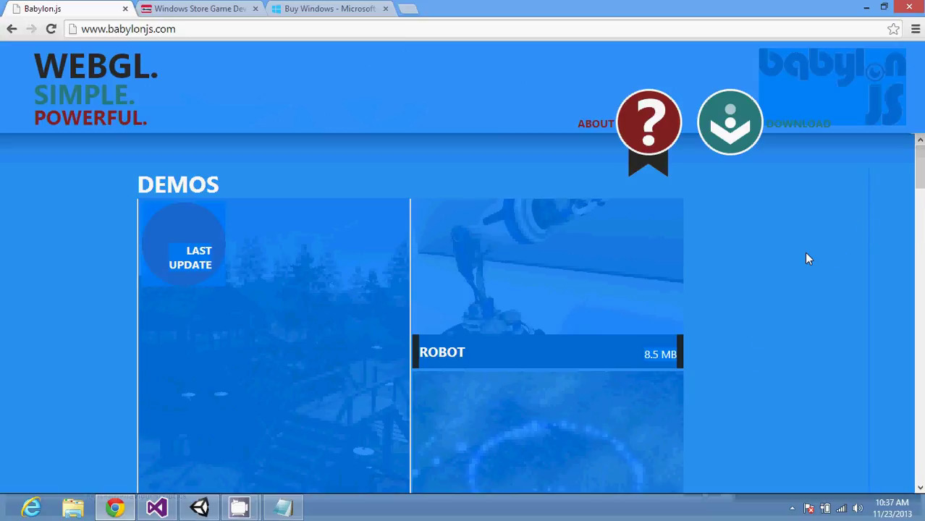
click(598, 264)
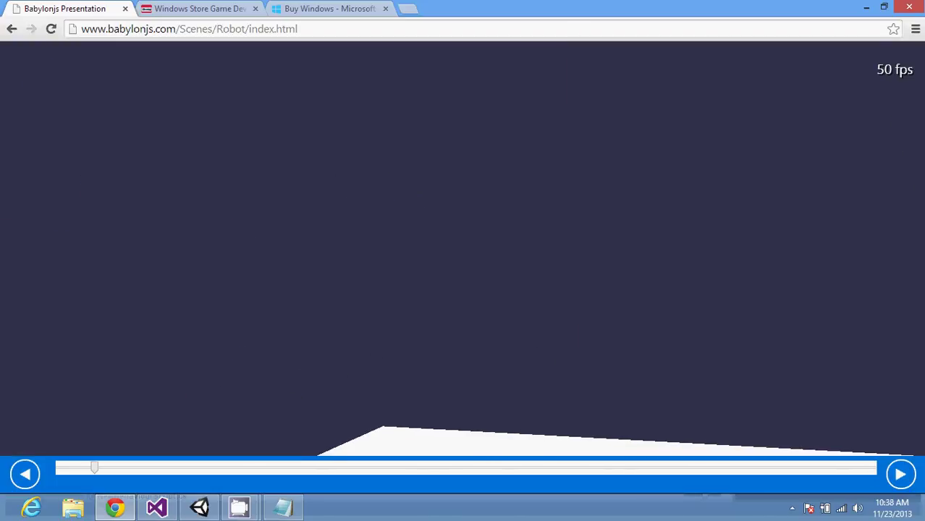
Step: Step through the Robot presentation slides, then go back to the babylonjs.com Demos gallery
click(908, 475)
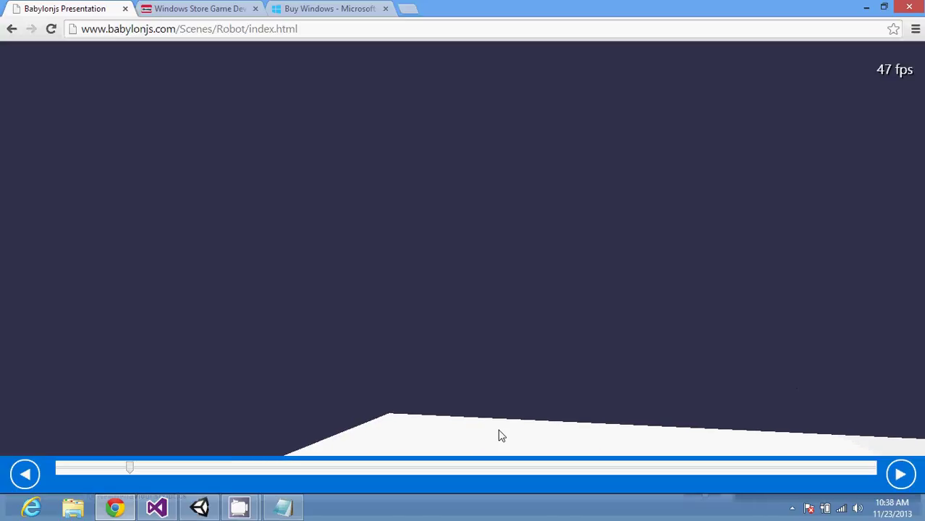
click(51, 29)
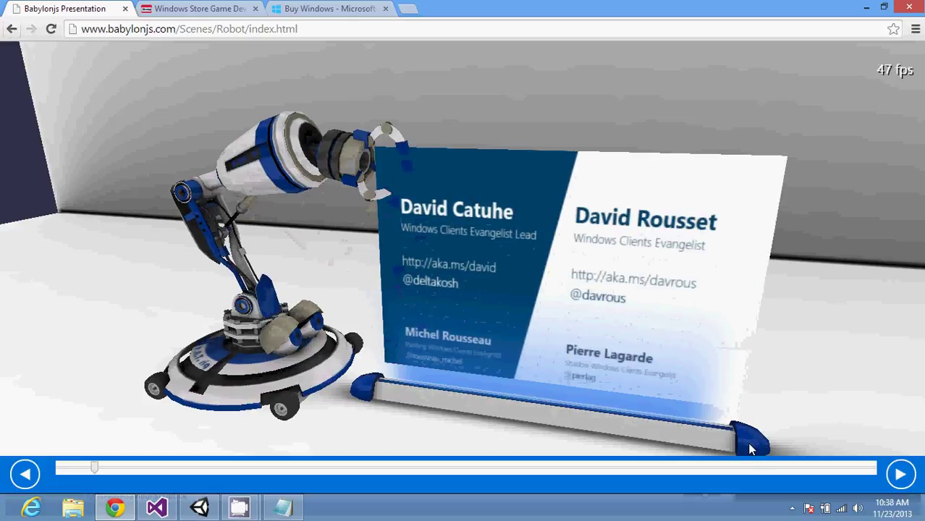
click(901, 473)
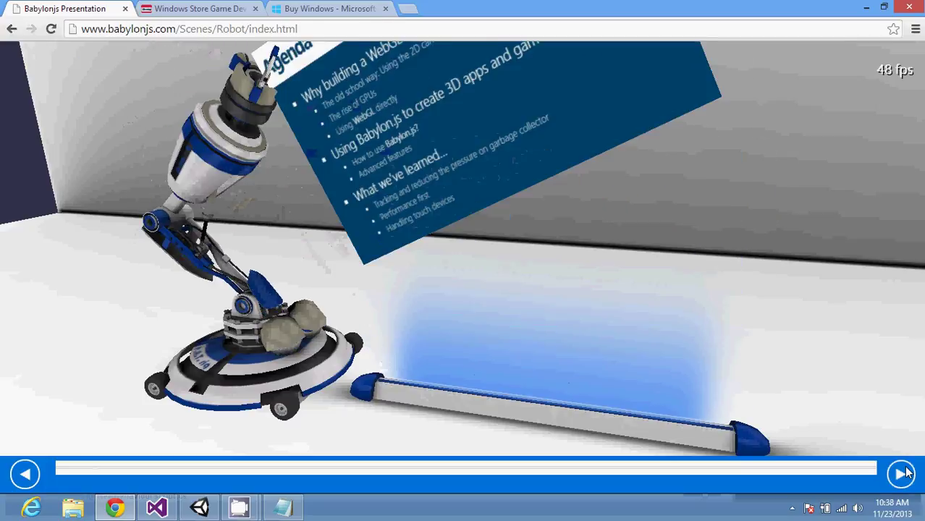
click(12, 30)
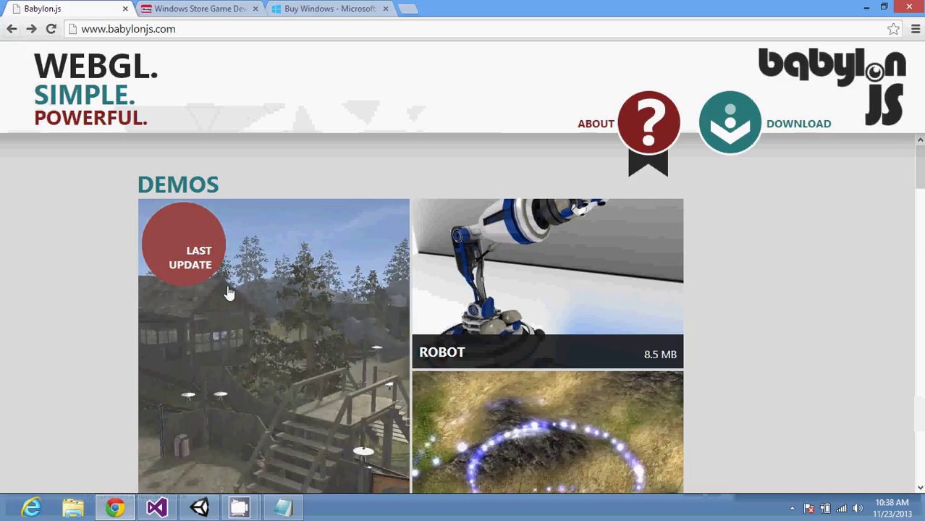
Step: Open the 'Last Update' demo tile and let the scene begin loading
click(248, 301)
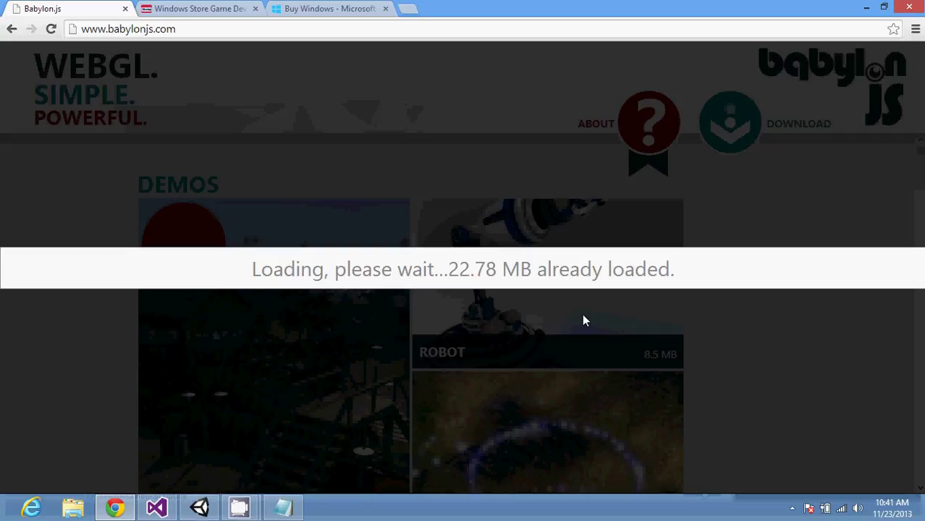
Step: Bring up notes.txt and type the timestamp '20:36m' on its own line
click(291, 511)
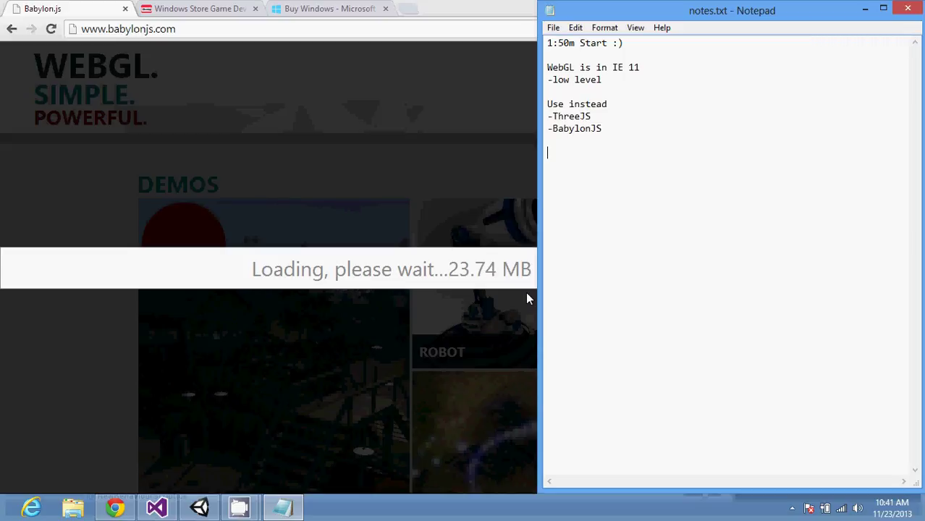
text(20:26)
key(BackSpace)
key(BackSpace)
text(36)
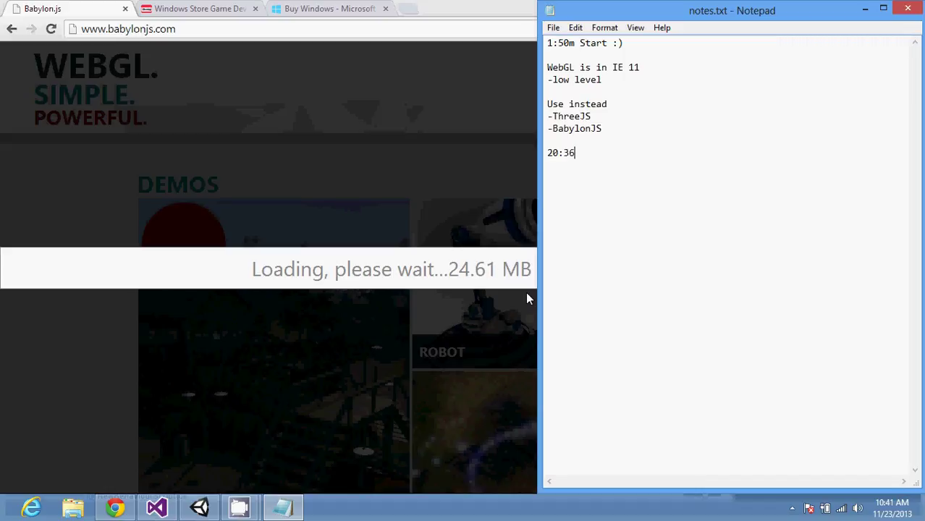
text(m)
key(Return)
key(Return)
Step: Add the note 'He's talking about the train 3D scenes that we are downloading now ...'
text(He's talk)
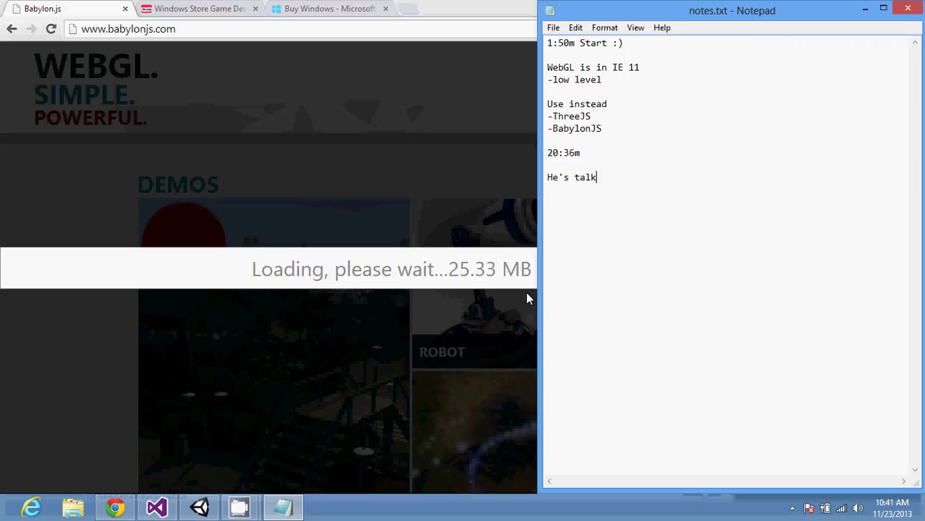
text(ing about )
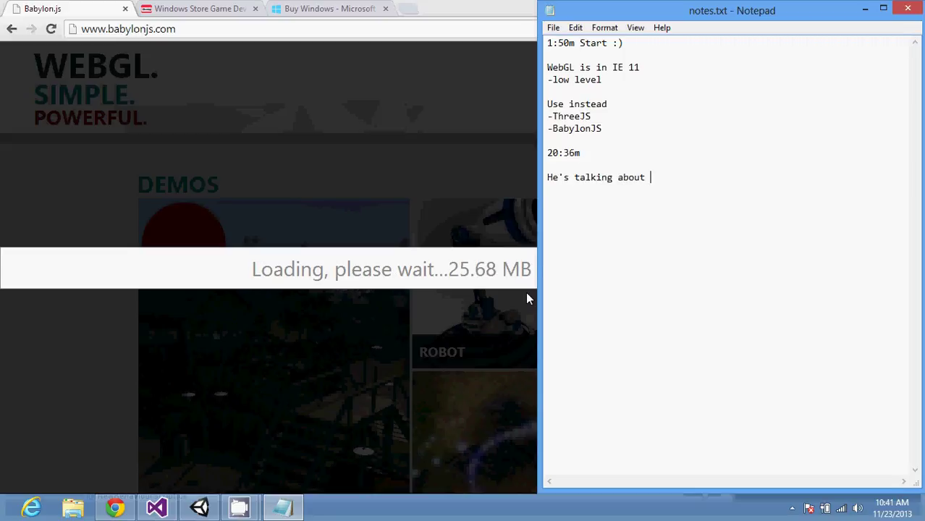
text(the train )
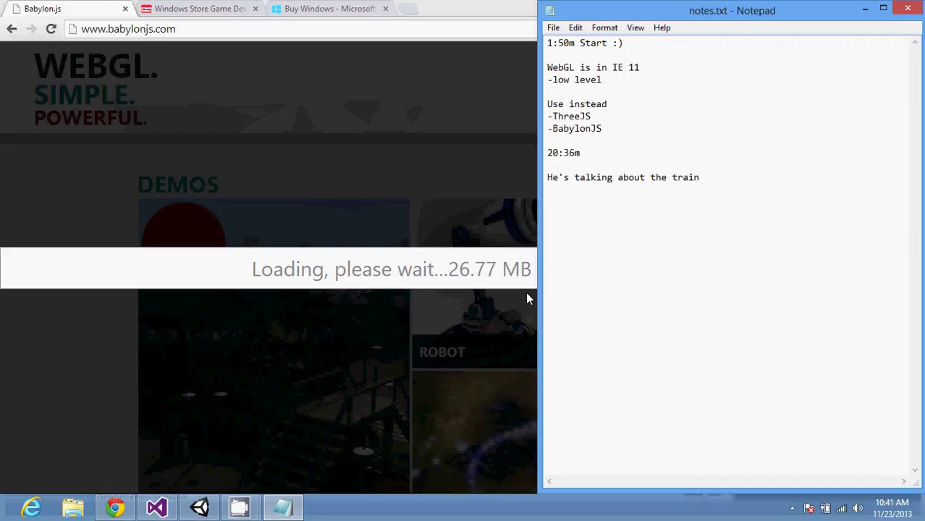
text(#D)
key(BackSpace)
key(BackSpace)
text(3)
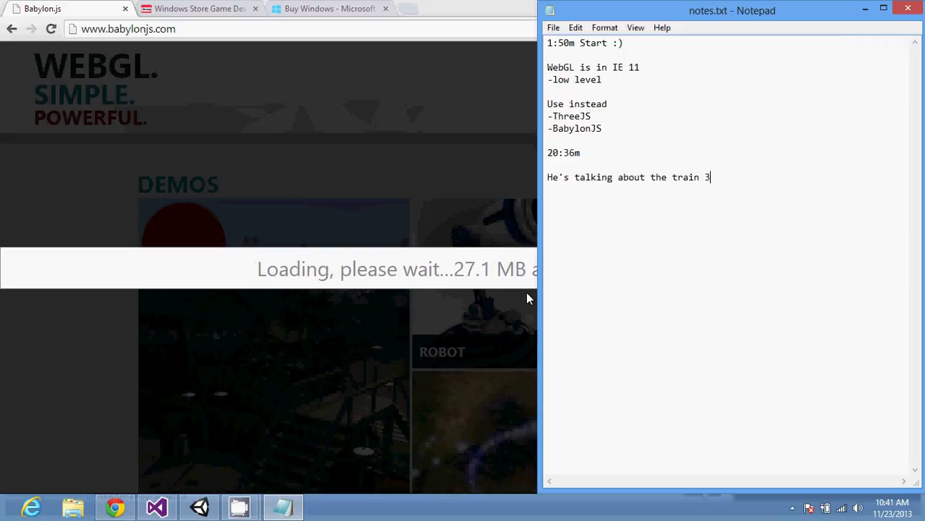
text(D scenes)
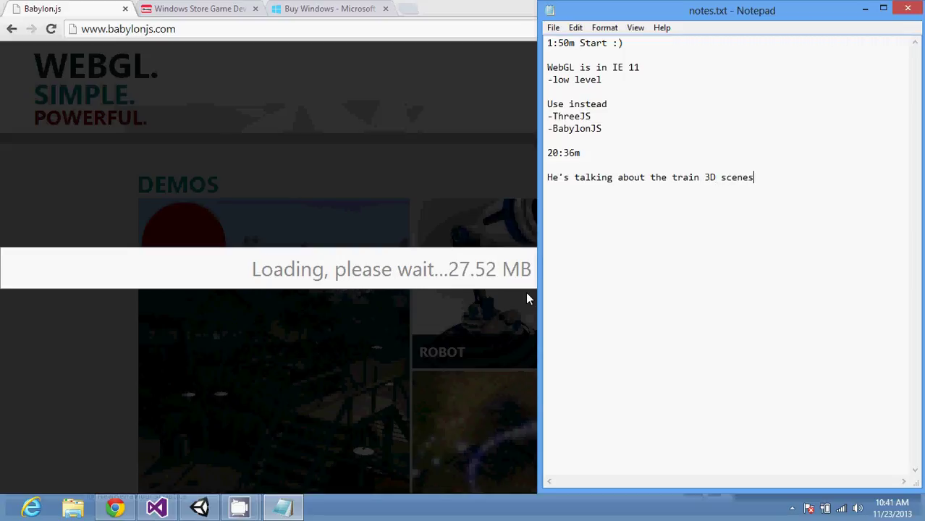
text( that )
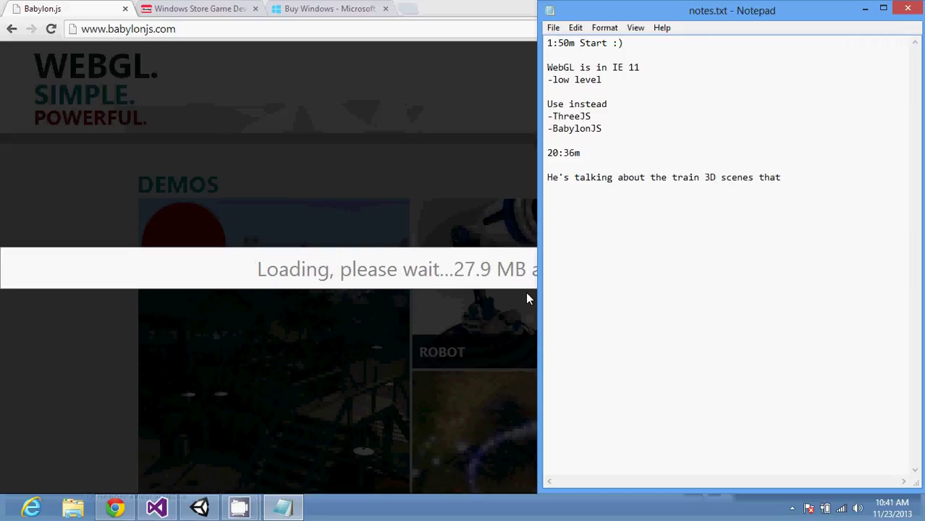
text(we are downl)
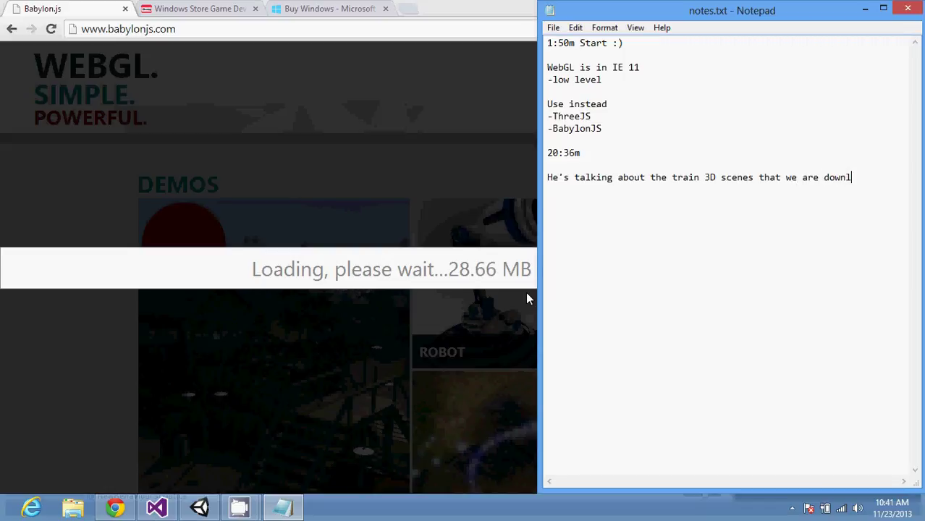
text(oading now ...)
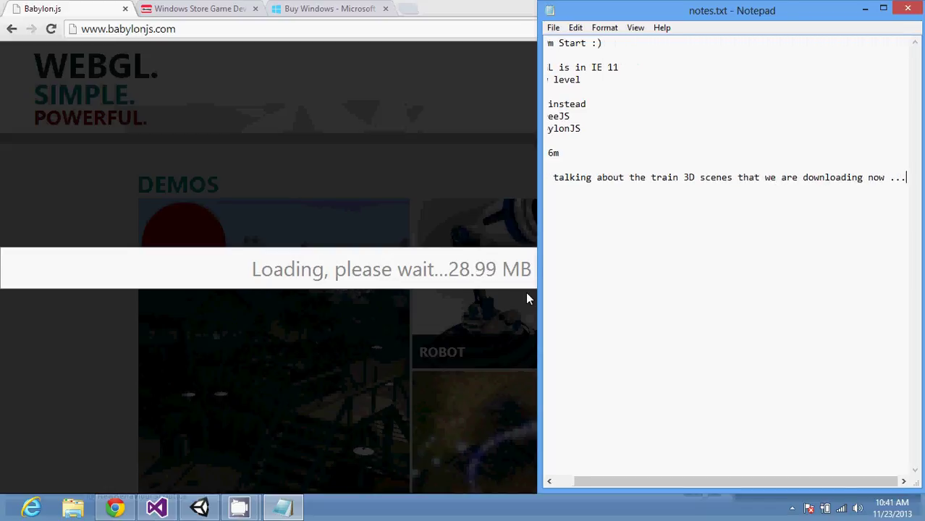
key(Return)
key(Return)
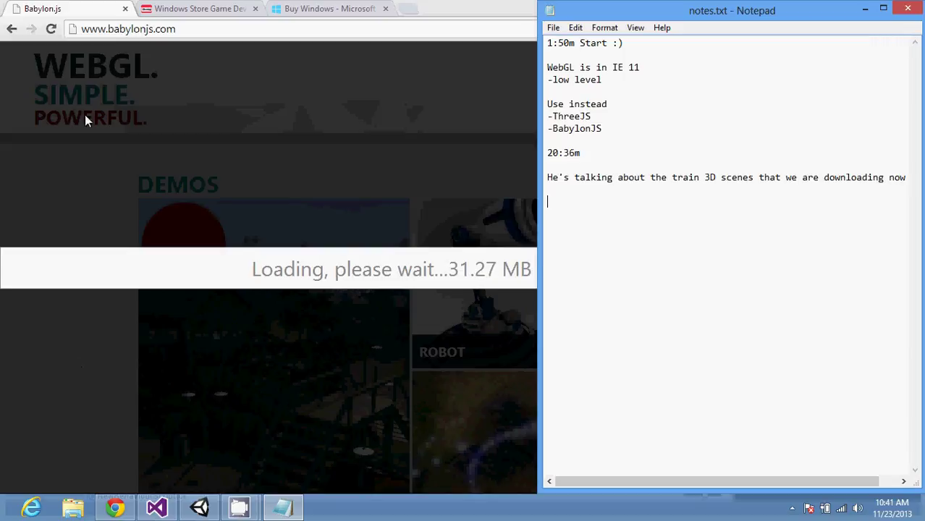
Step: Load babylonjs.com in a new tab and scroll through its Demos gallery
click(107, 8)
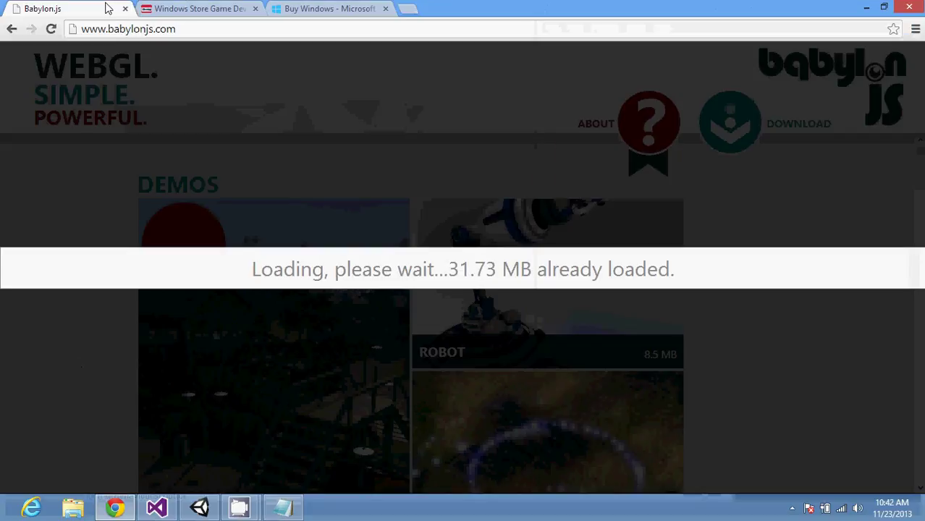
key(ctrl+t)
text(babylonjs)
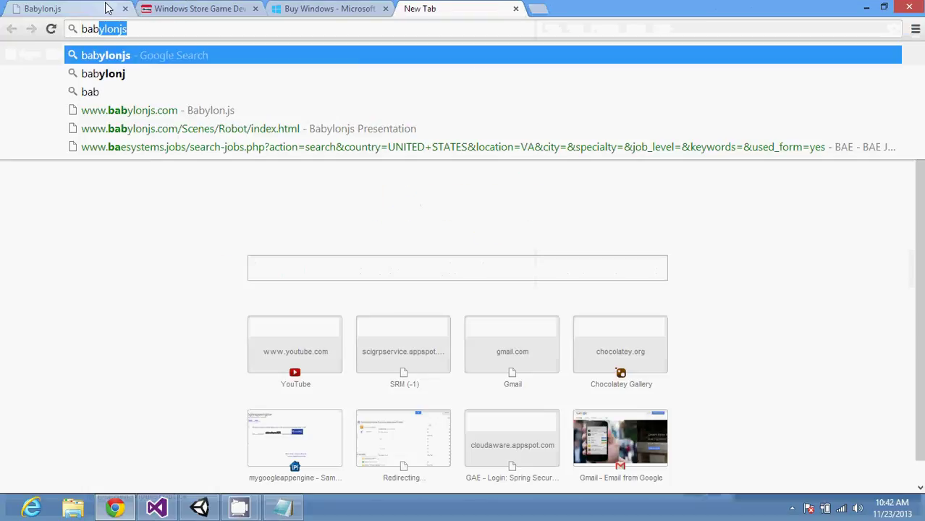
key(Down)
key(Down)
key(Down)
key(Return)
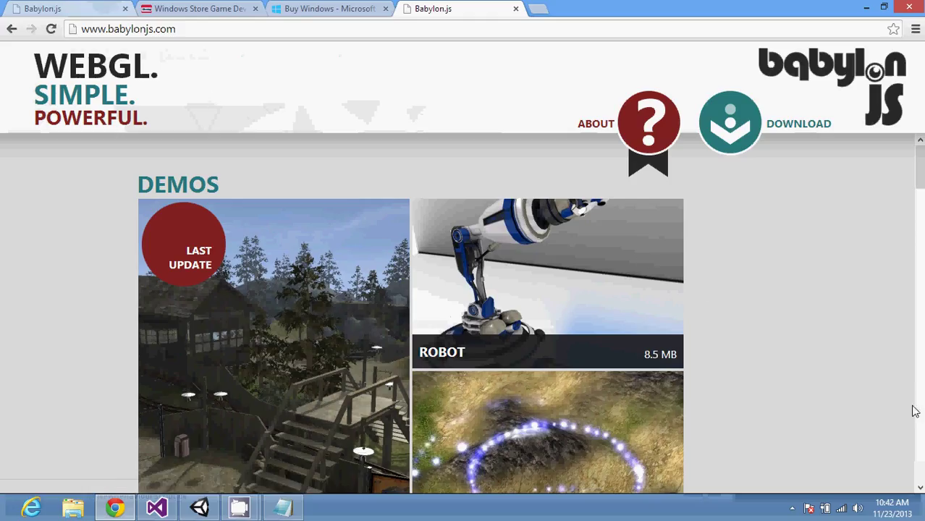
scroll(920, 419, down, 4)
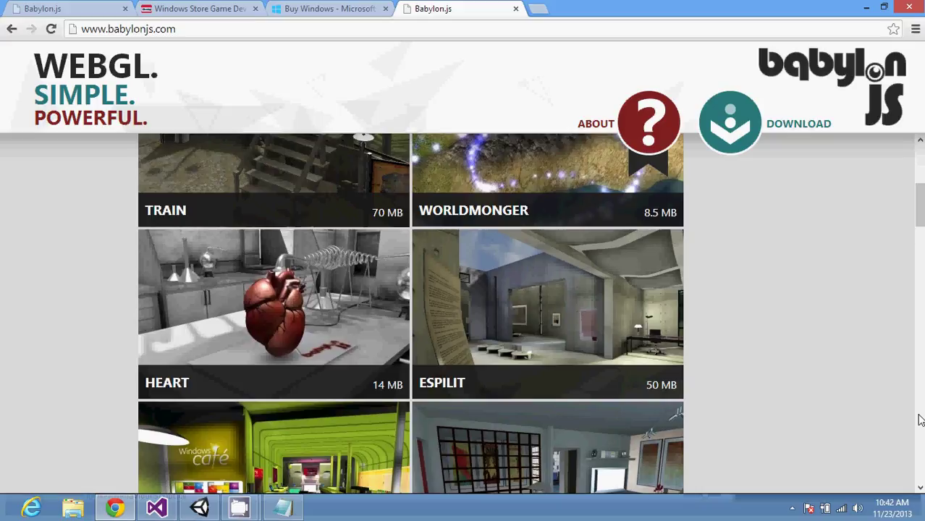
scroll(920, 420, down, 10)
scroll(921, 420, down, 10)
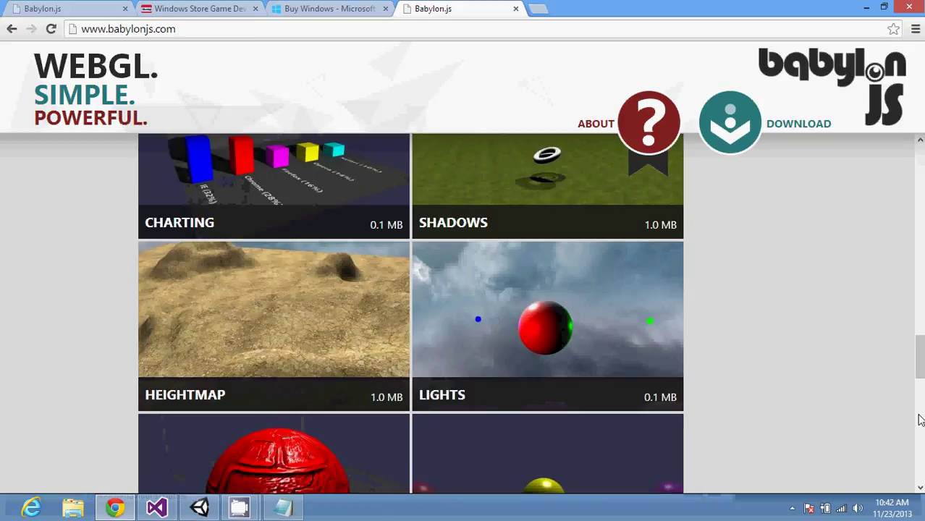
scroll(921, 420, down, 5)
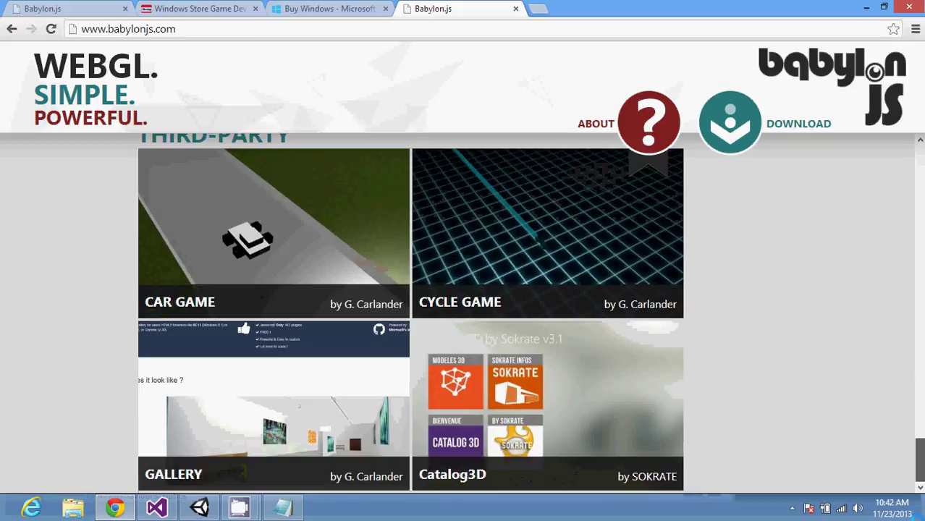
scroll(921, 420, up, 7)
scroll(920, 420, up, 6)
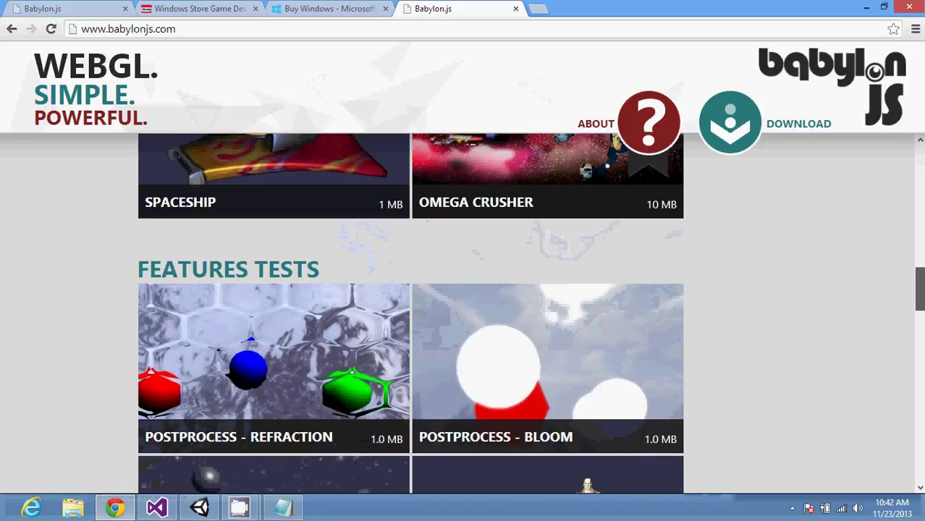
scroll(410, 313, up, 6)
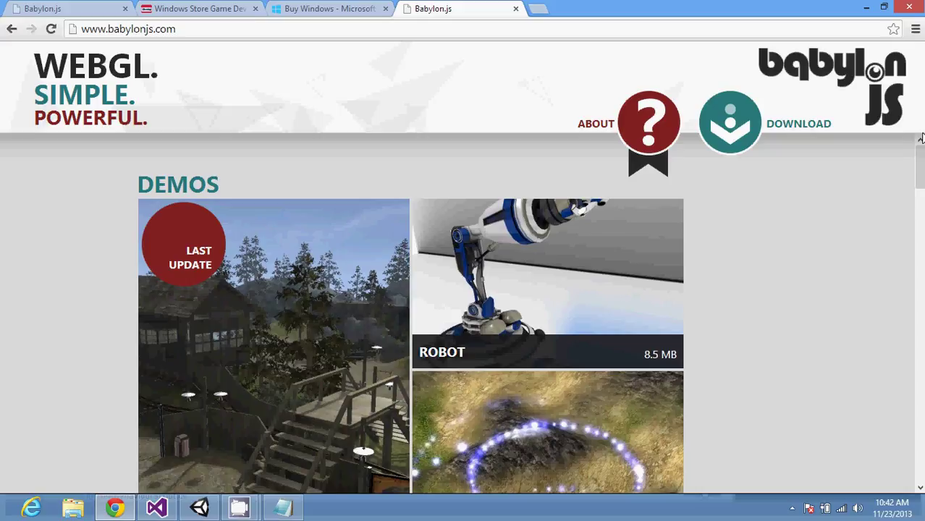
Step: Search Windows apps for 'web', then cancel the search and return to Chrome
key(super+q)
text(web)
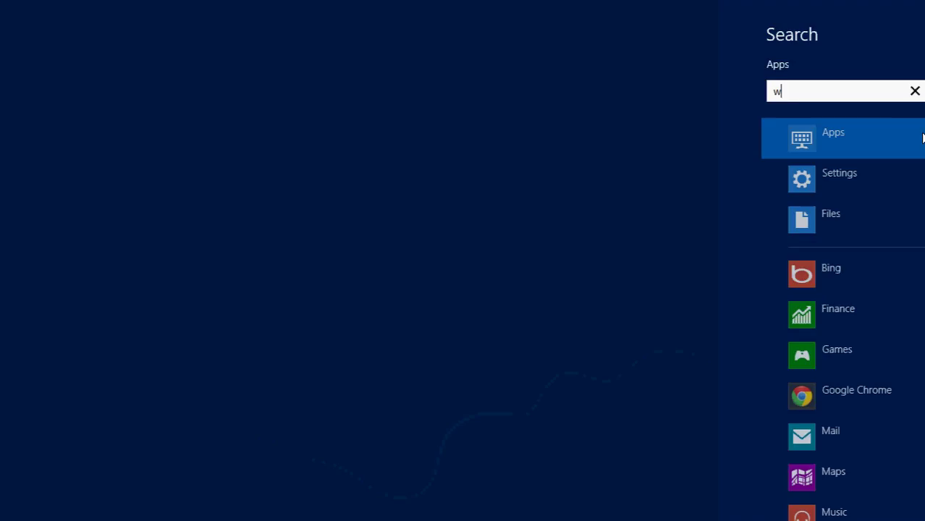
key(BackSpace)
key(BackSpace)
key(BackSpace)
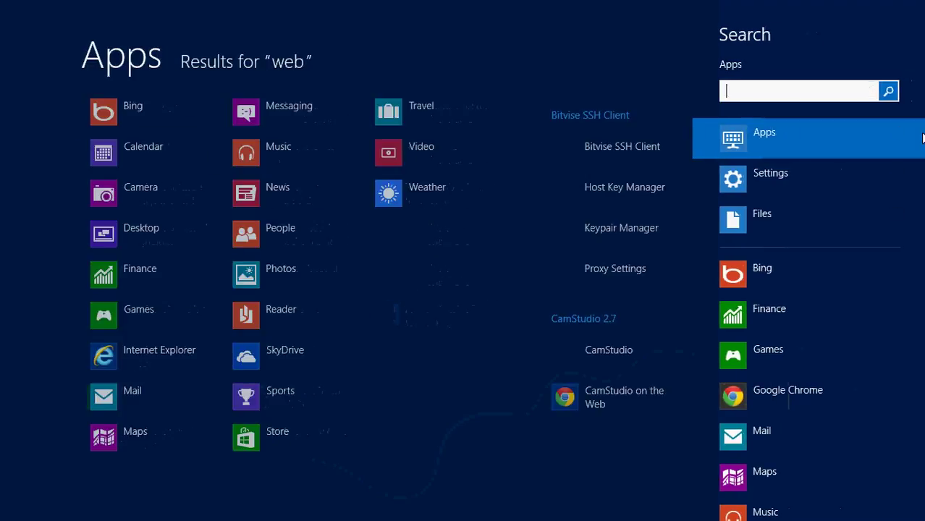
key(Escape)
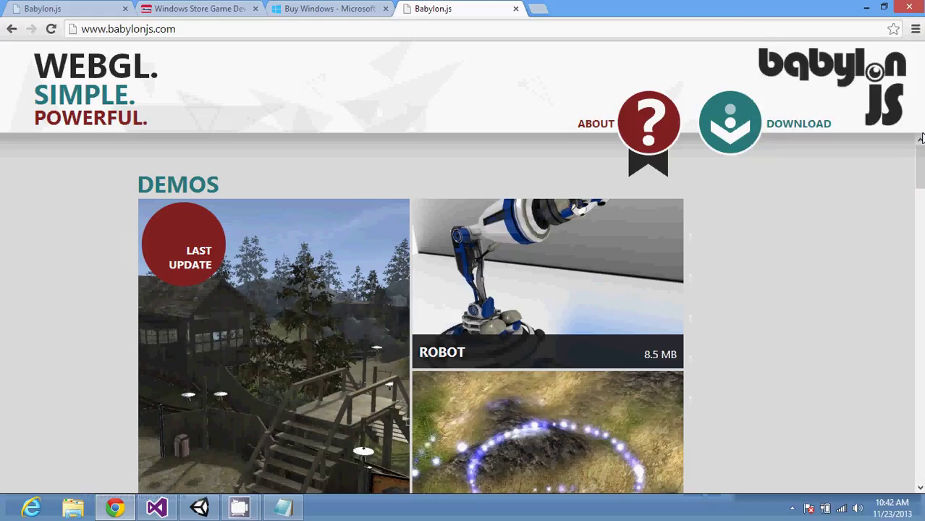
Step: In a new tab, go to Microsoft.com and run a site search for 'webmatrix'
click(720, 100)
text(m)
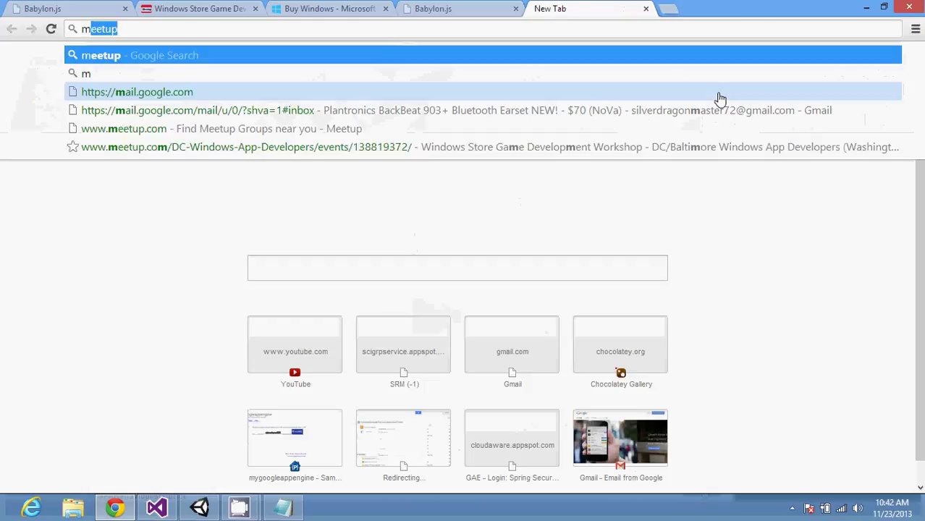
text(iscrosoft.c)
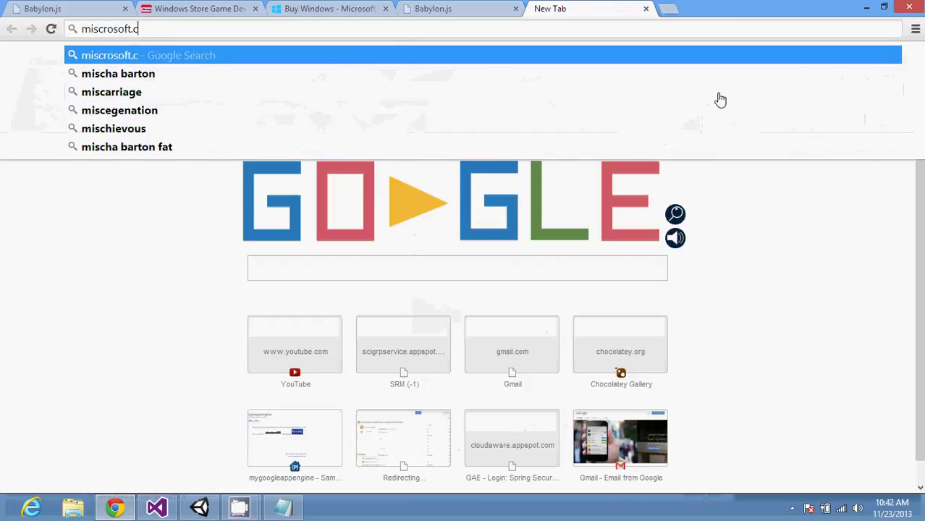
text(om/webmatrix)
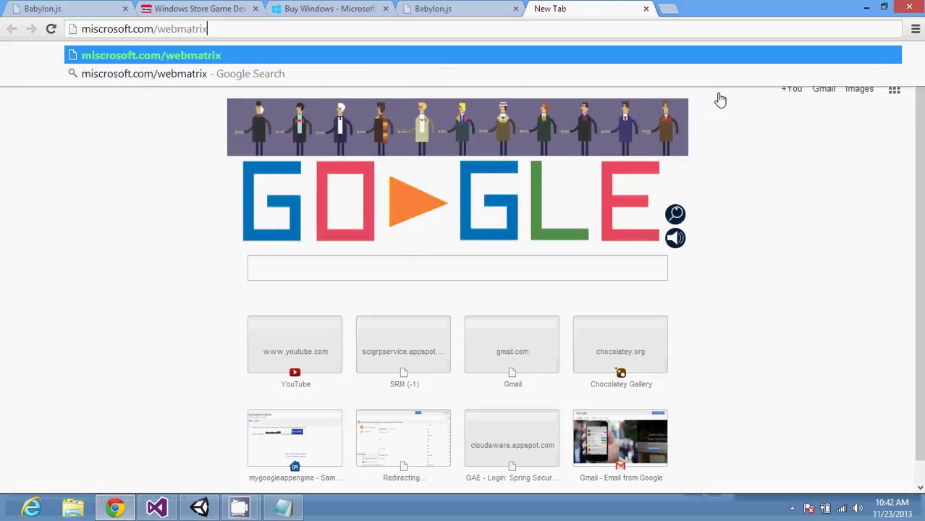
key(Return)
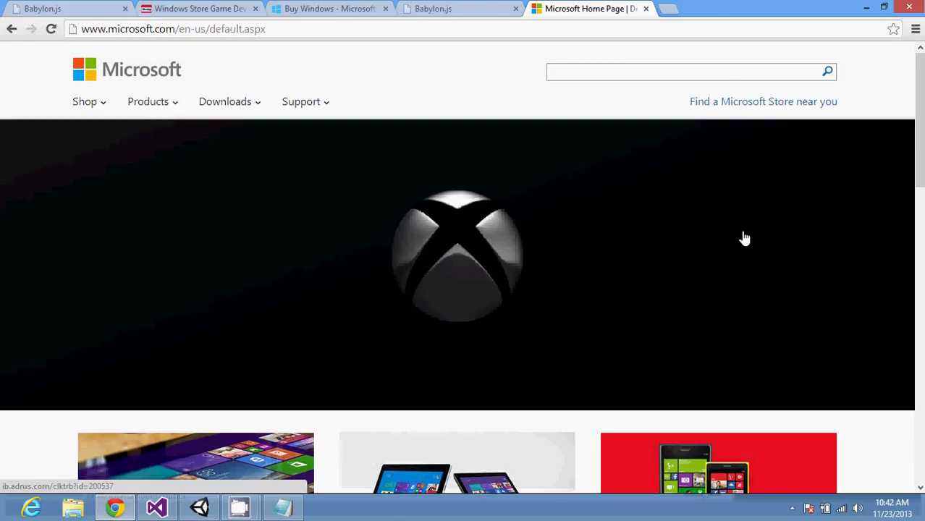
click(232, 108)
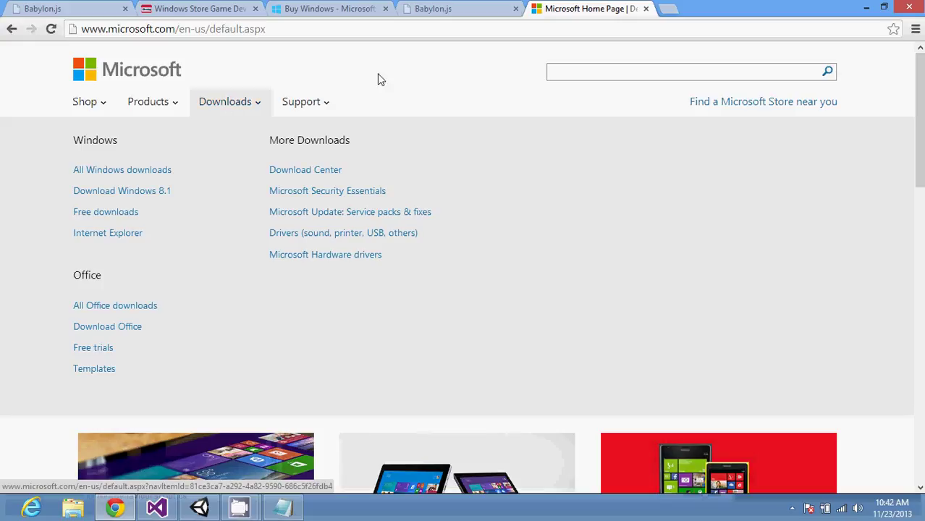
click(556, 73)
text(webmatrix)
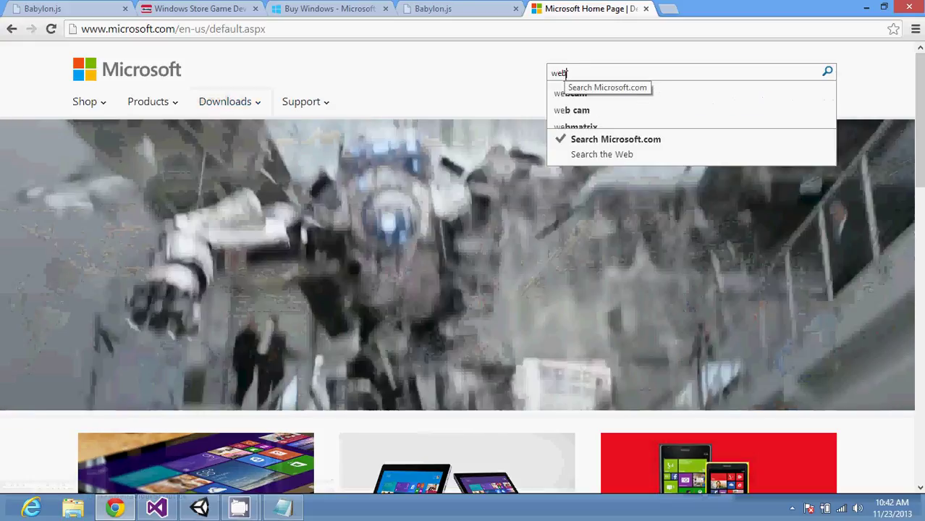
key(Return)
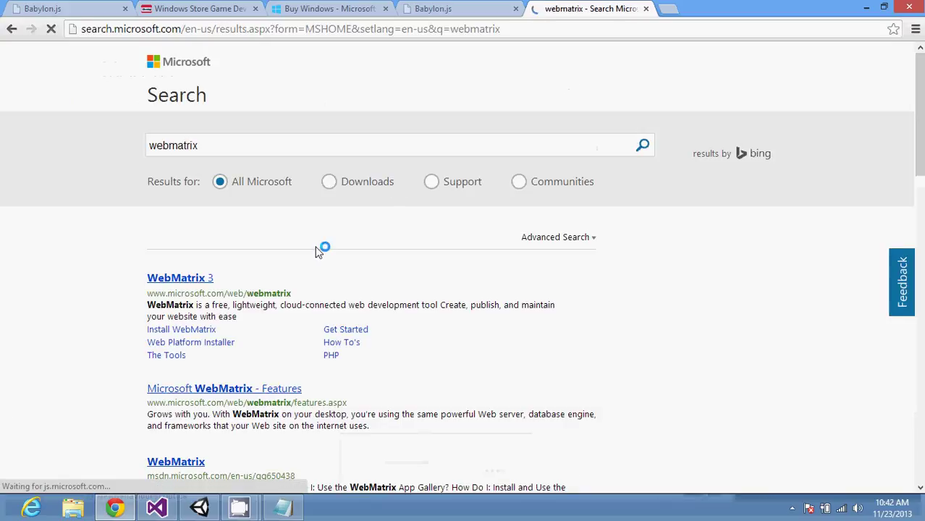
Step: Download the free WebMatrixWeb.exe installer from the WebMatrix 3 page and show it in its folder
click(199, 280)
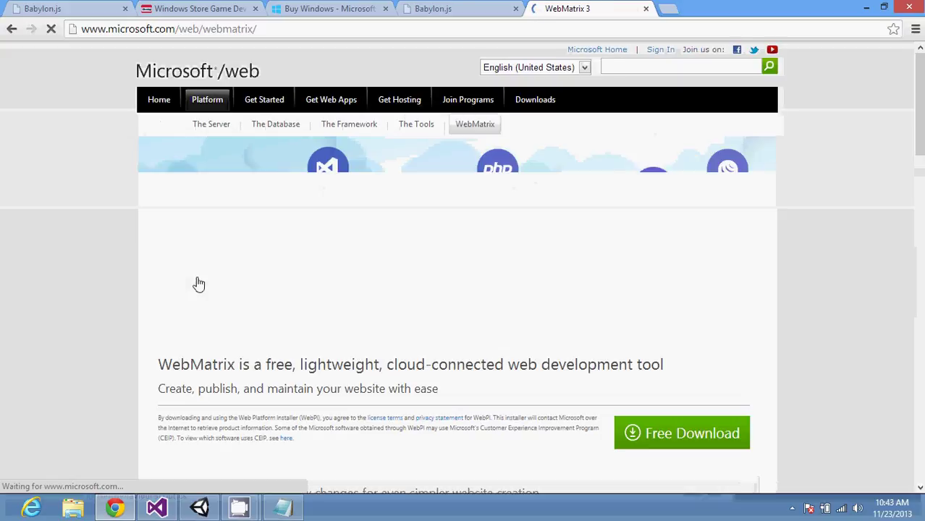
click(667, 434)
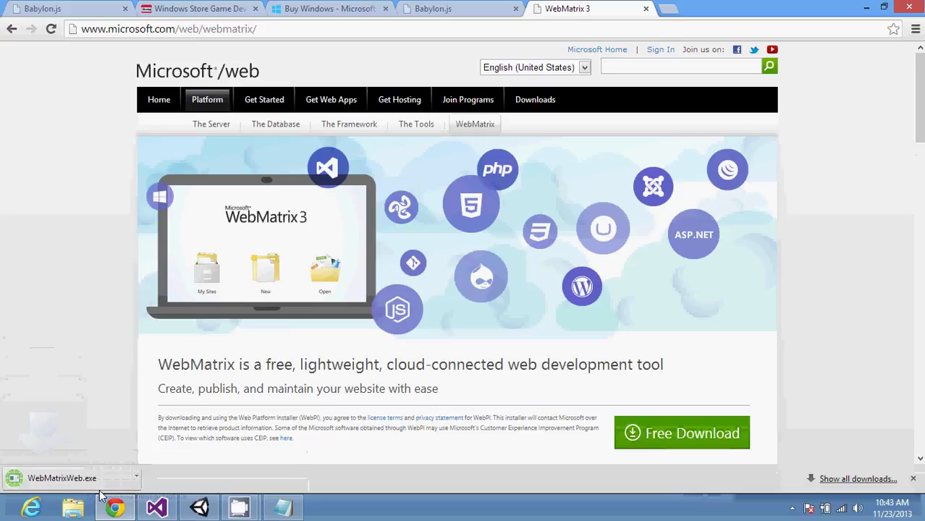
click(136, 477)
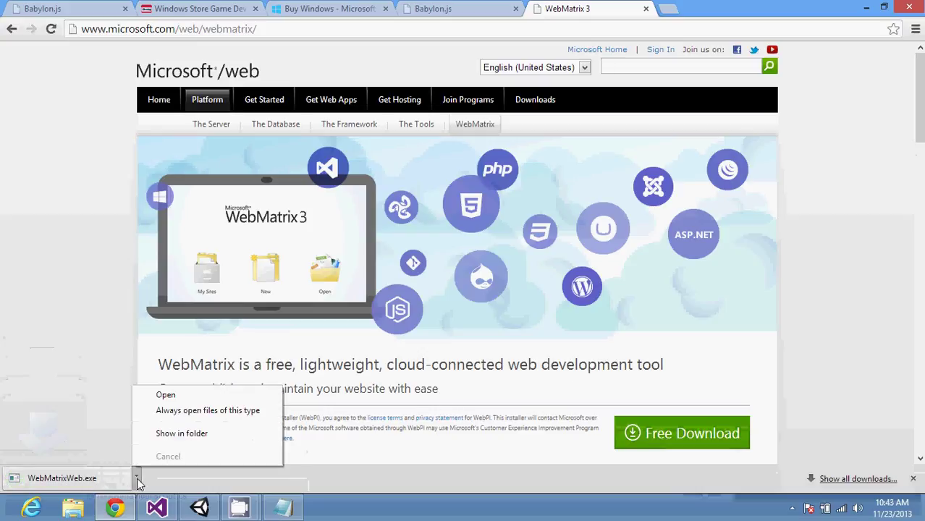
click(207, 436)
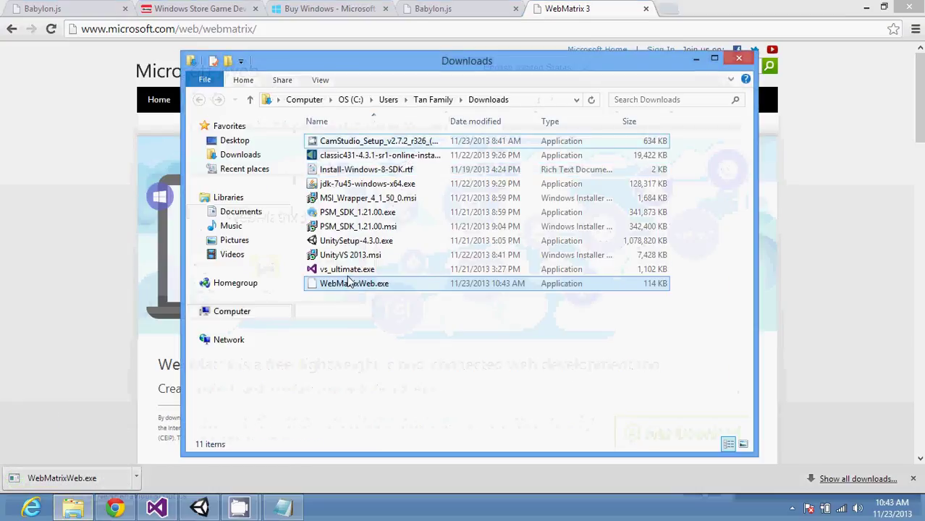
Step: Run WebMatrixWeb.exe as administrator, minimize Downloads, and switch to the Babylon.js tab
right_click(345, 284)
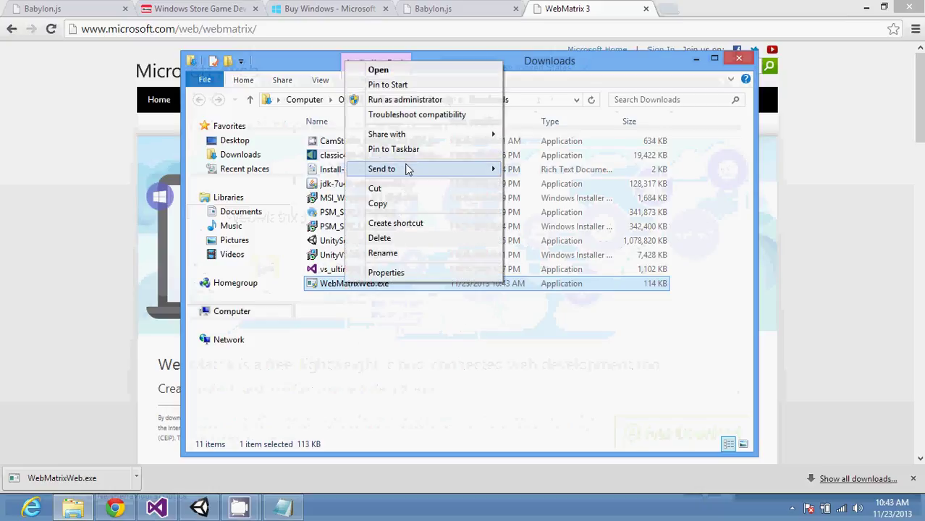
click(416, 102)
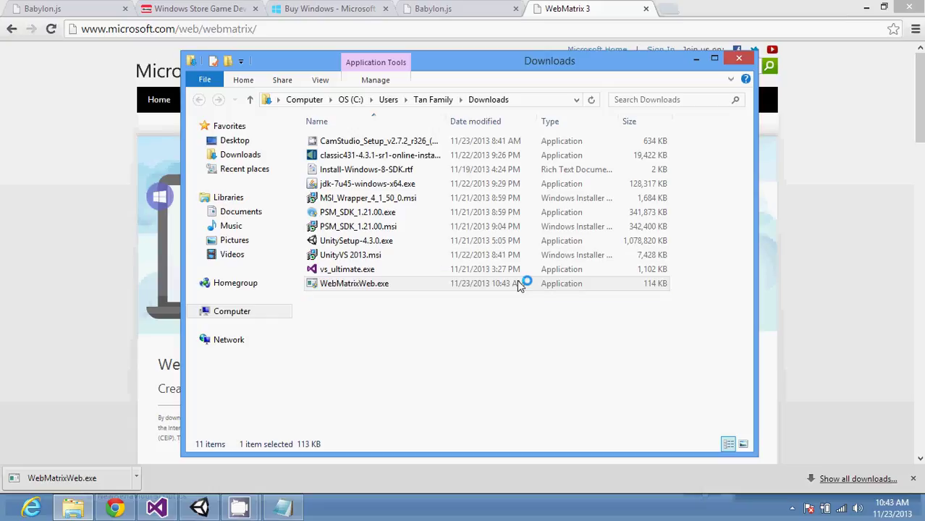
click(695, 62)
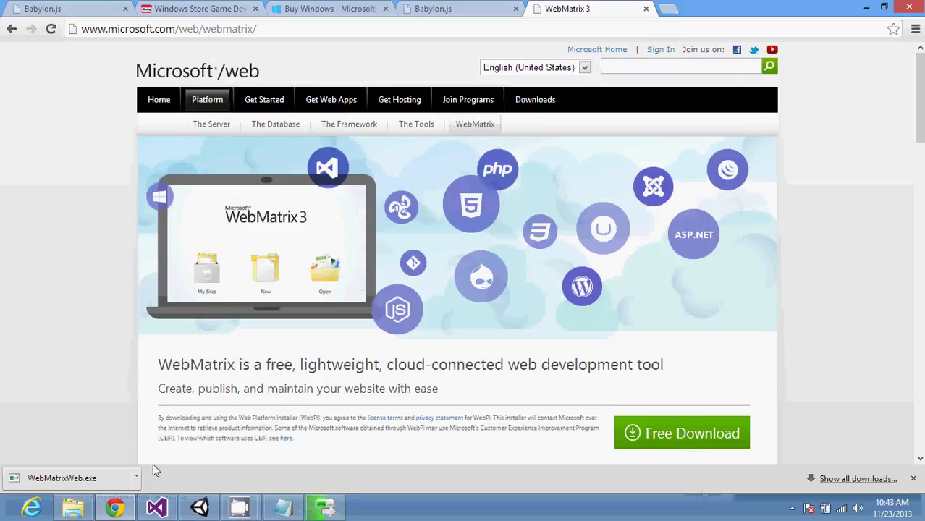
click(79, 7)
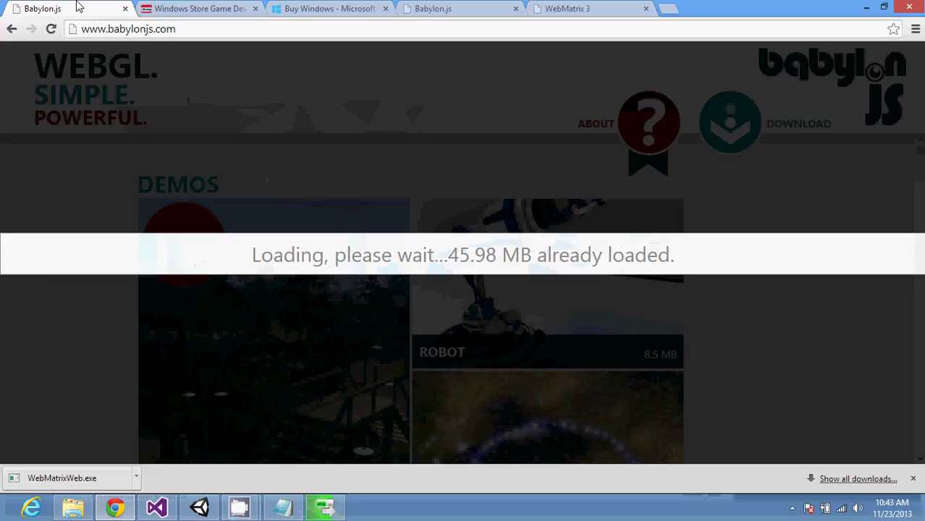
Step: Return to the Babylon.js Demos gallery and scroll to Windows Cafe, Flat 2009, The Car and Viper
click(543, 7)
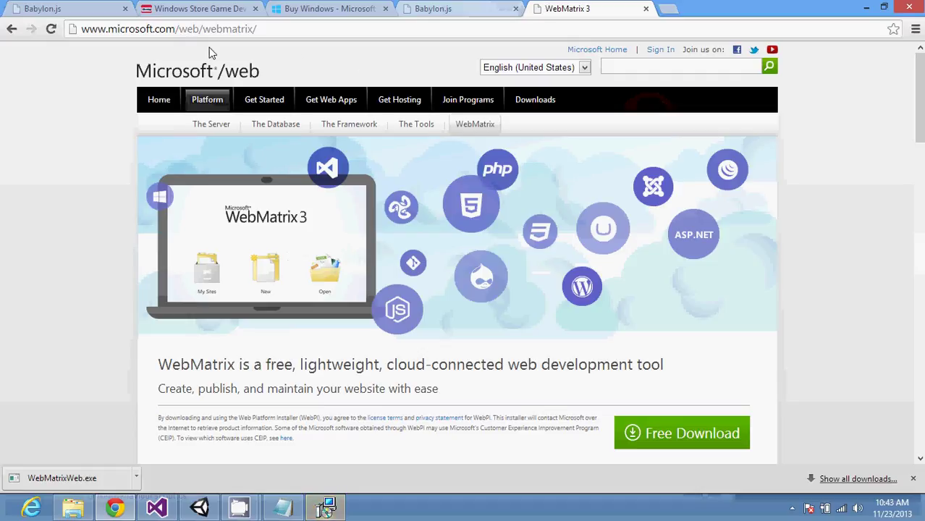
click(439, 9)
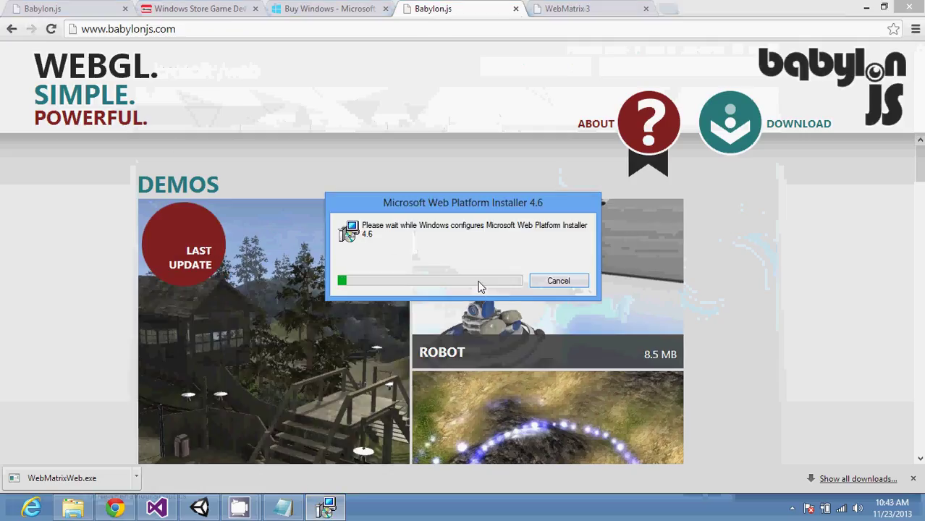
scroll(717, 361, down, 10)
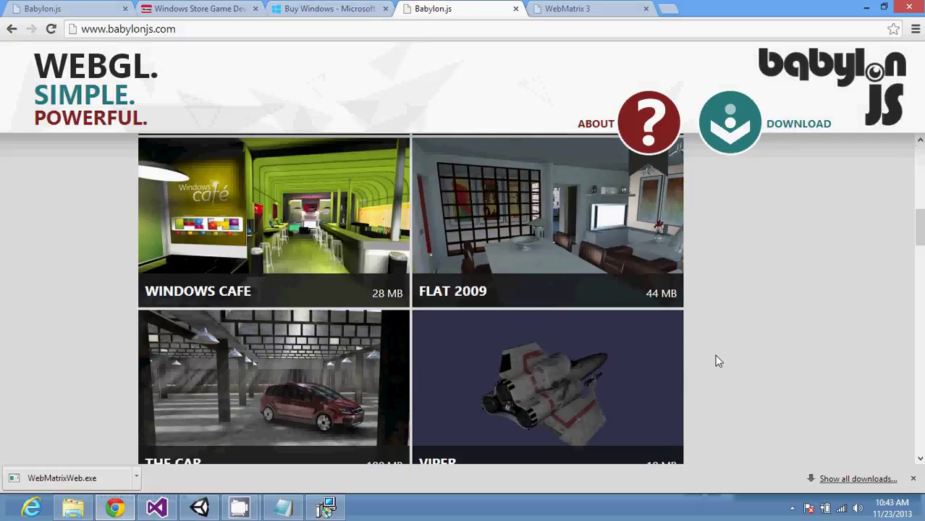
scroll(717, 361, down, 15)
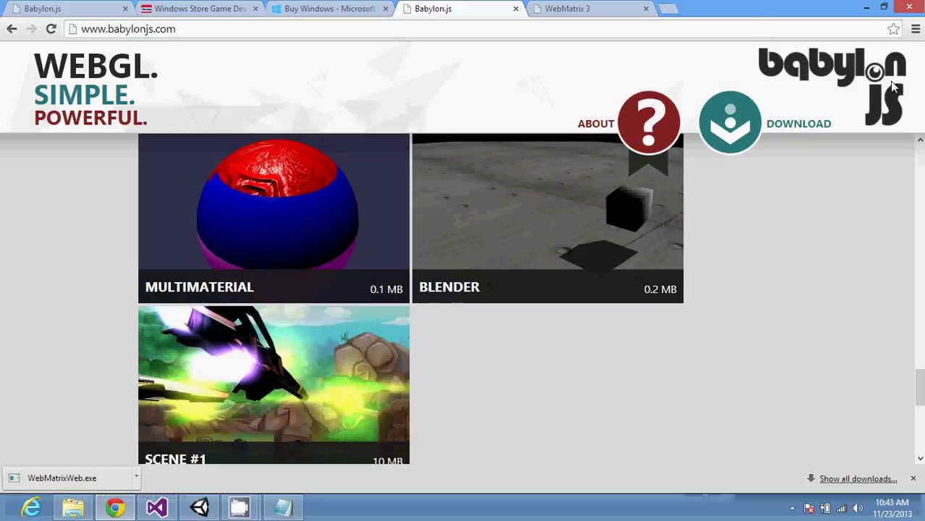
click(920, 178)
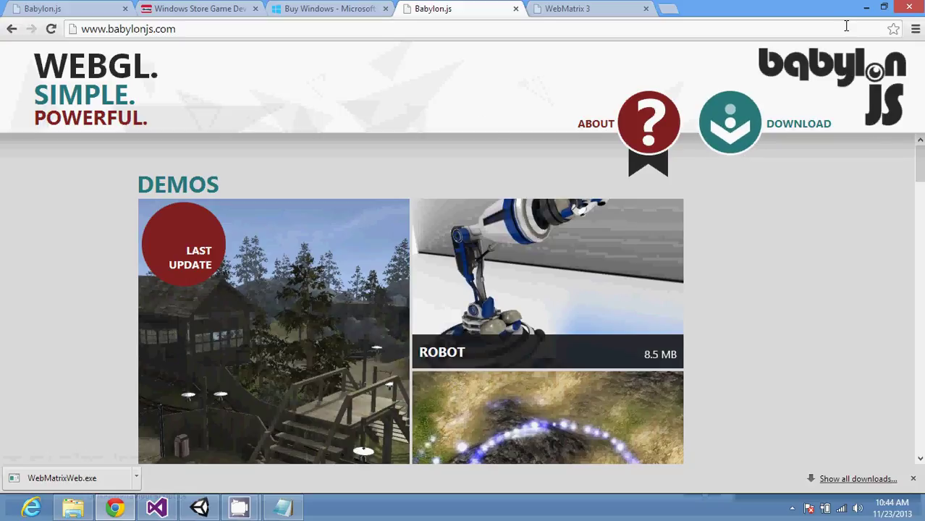
scroll(921, 377, down, 15)
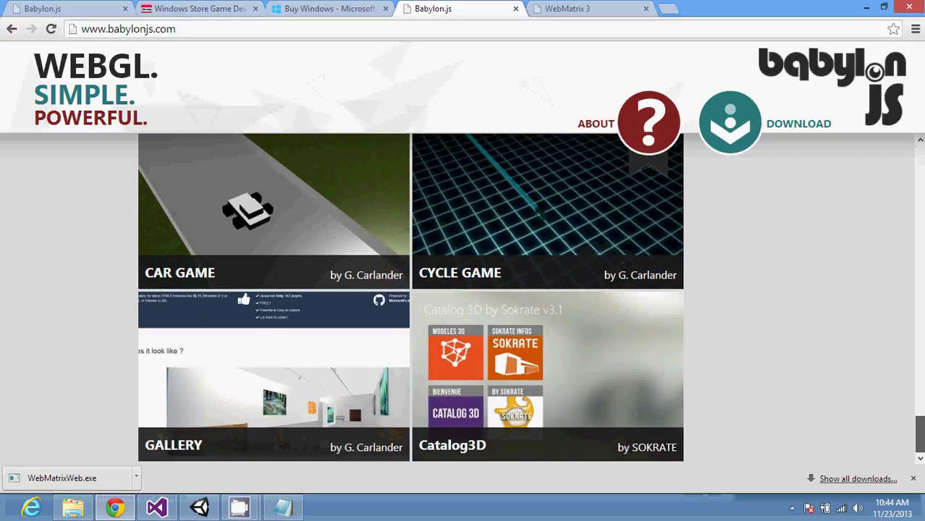
scroll(463, 297, up, 4)
scroll(463, 296, up, 1)
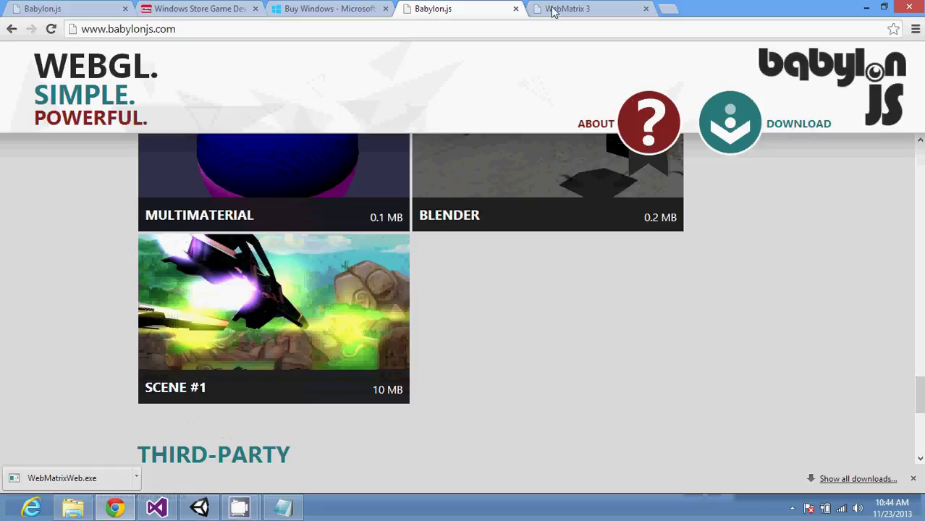
Step: Search for handjs in a new tab, open the HandJS CodePlex page, and close the WebMatrixWeb.exe downloads bar
key(ctrl+t)
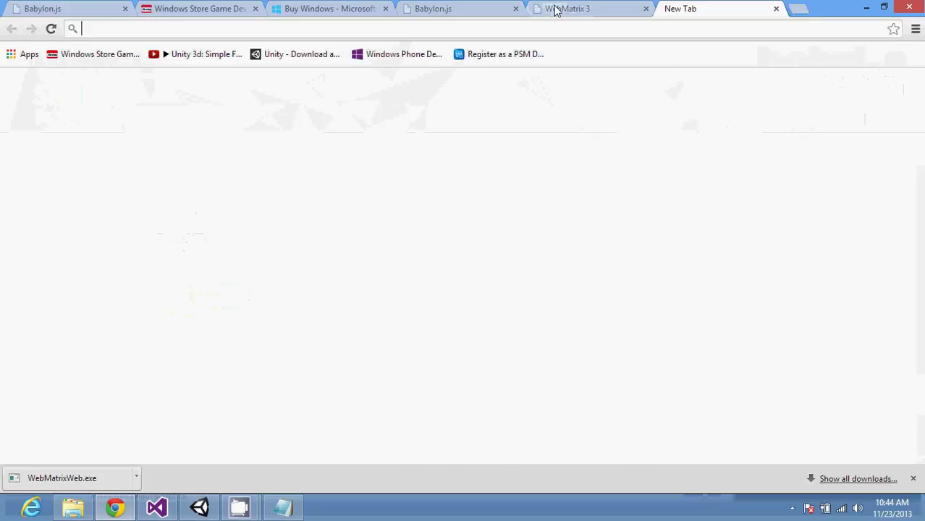
text(handjs)
key(Return)
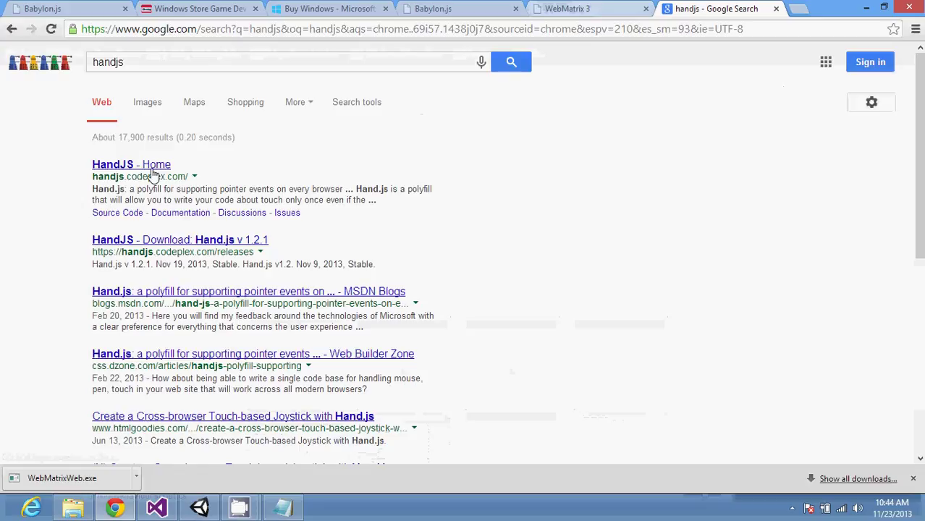
click(149, 171)
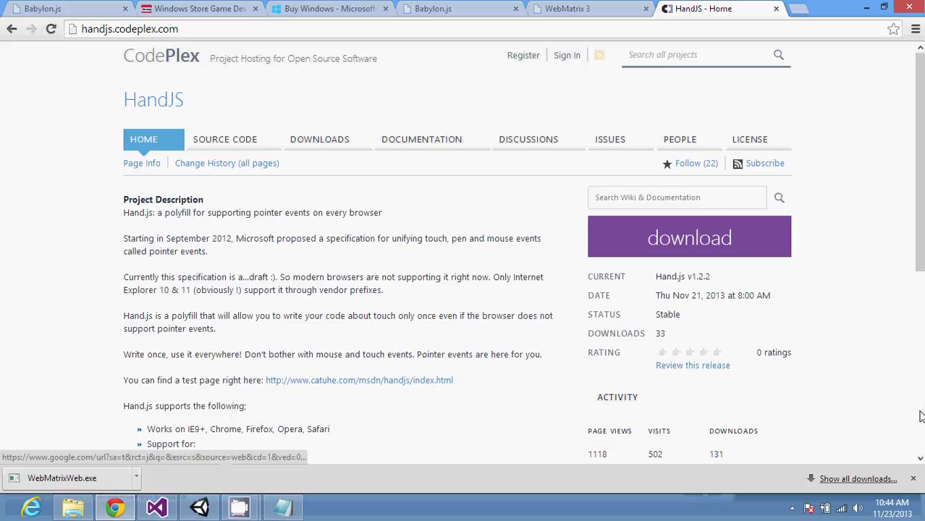
click(913, 481)
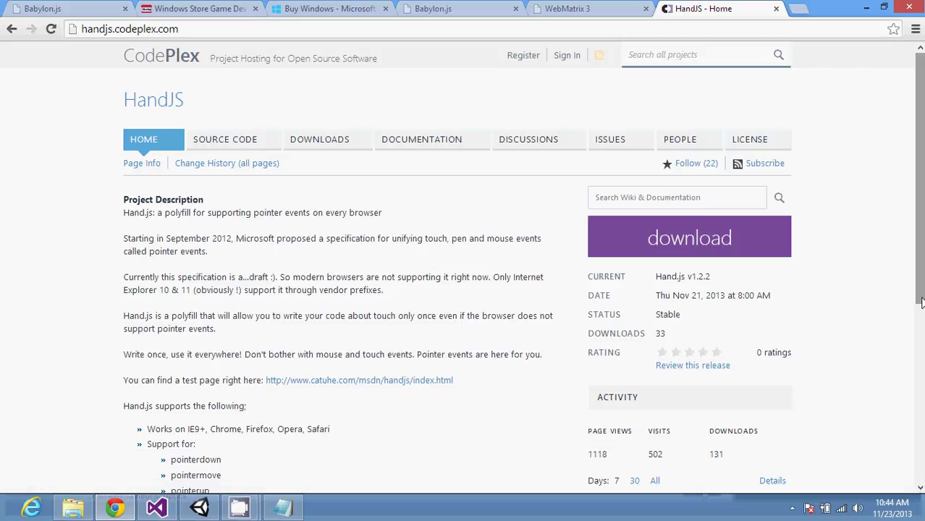
drag(920, 299, 922, 234)
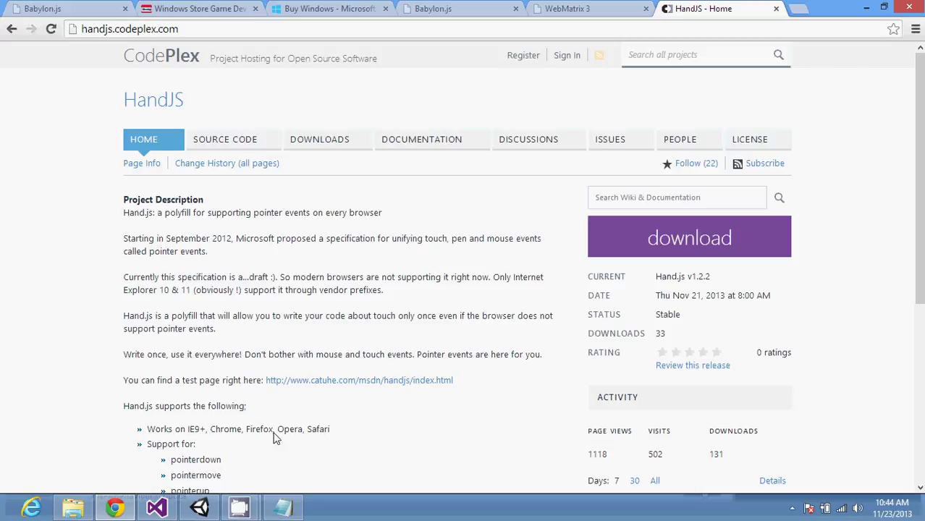
key(super)
text(web)
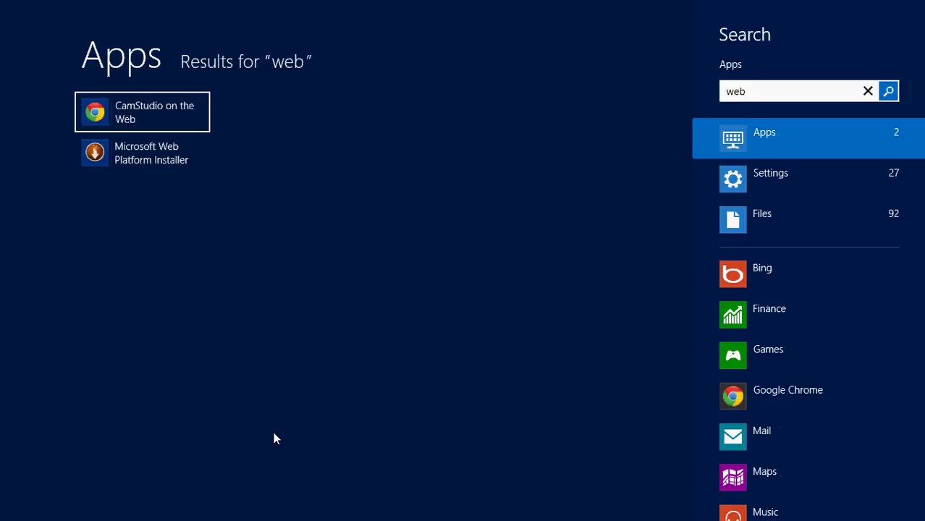
key(BackSpace)
key(BackSpace)
key(BackSpace)
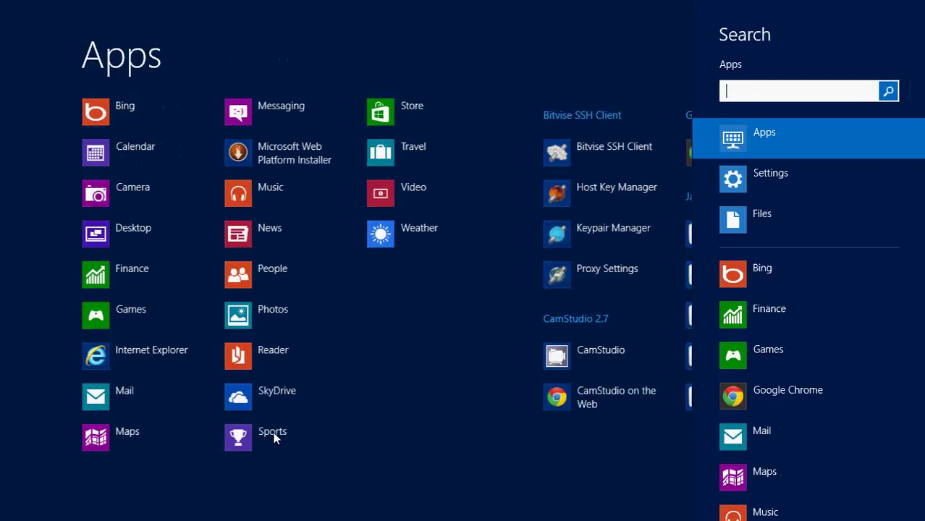
key(Escape)
key(Escape)
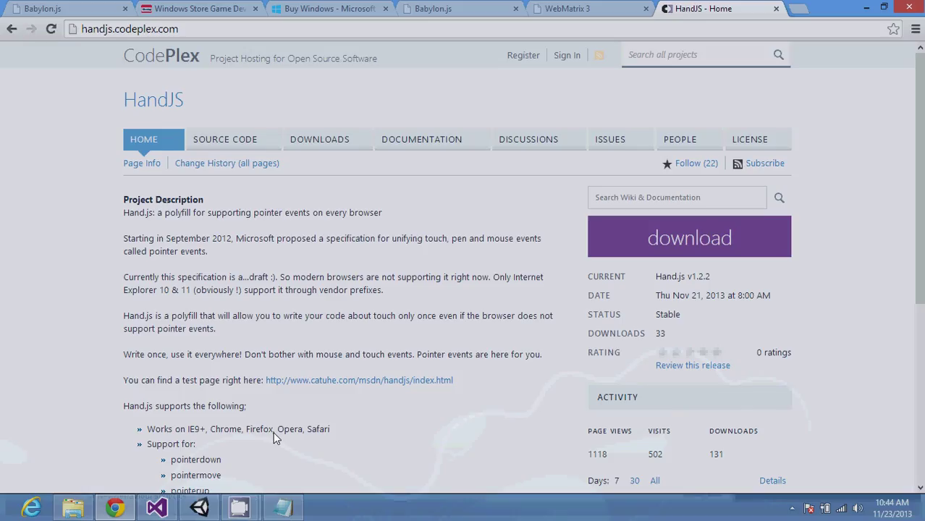
mouse_move(199, 507)
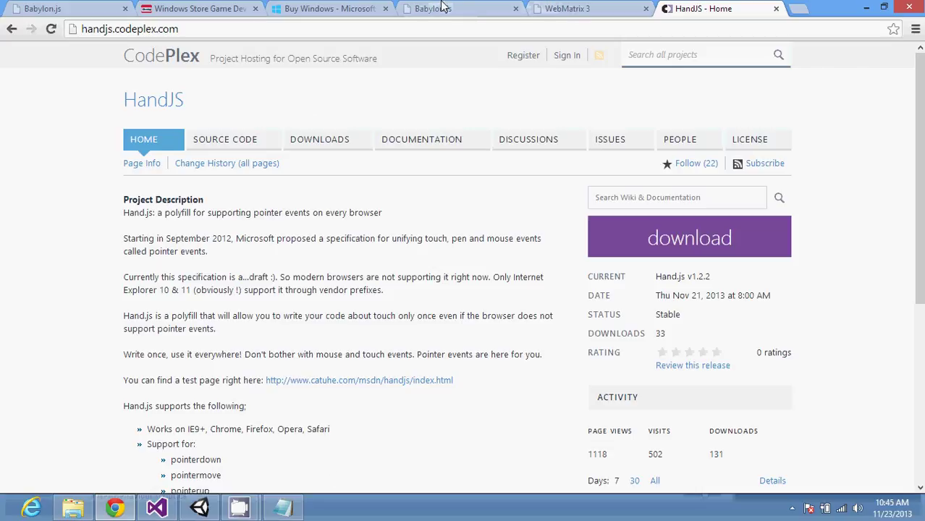
Step: From the New Tab page, search Google for 'babylonjs tutorial from microsoft'
click(443, 8)
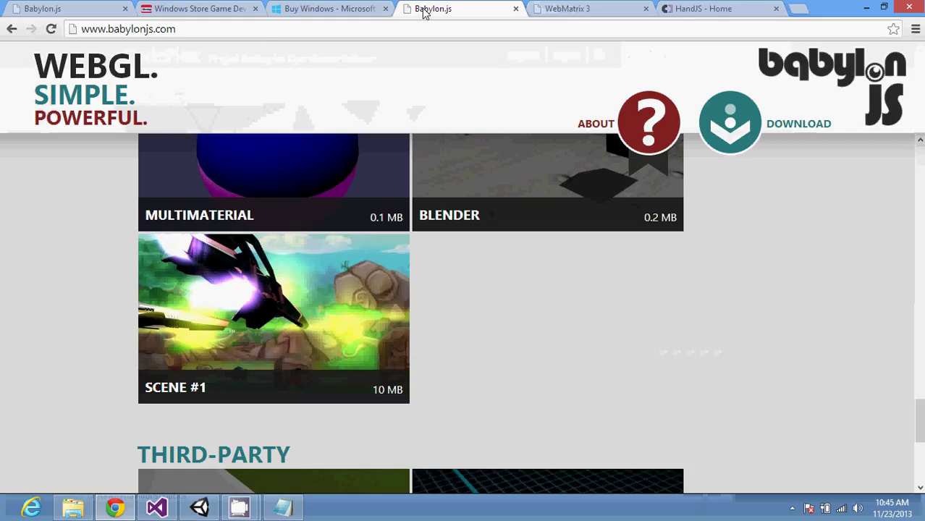
click(12, 29)
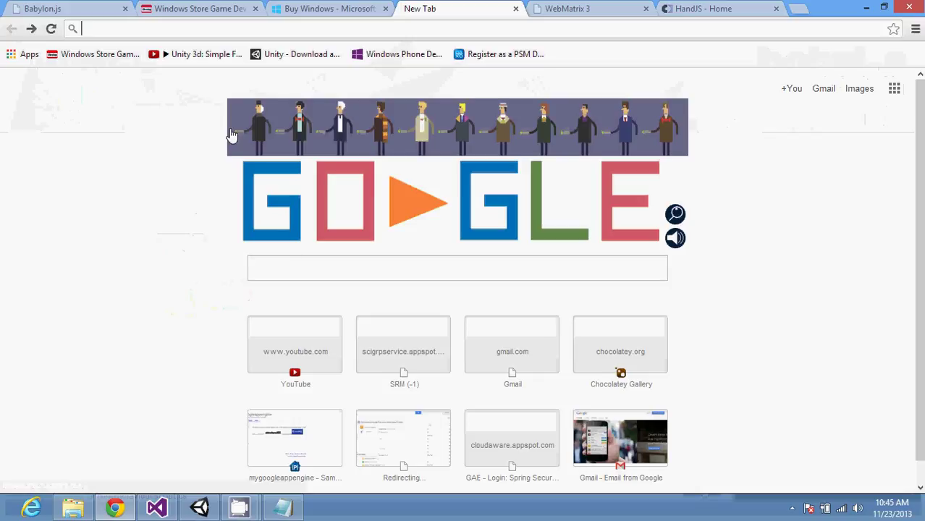
click(294, 267)
text(bab)
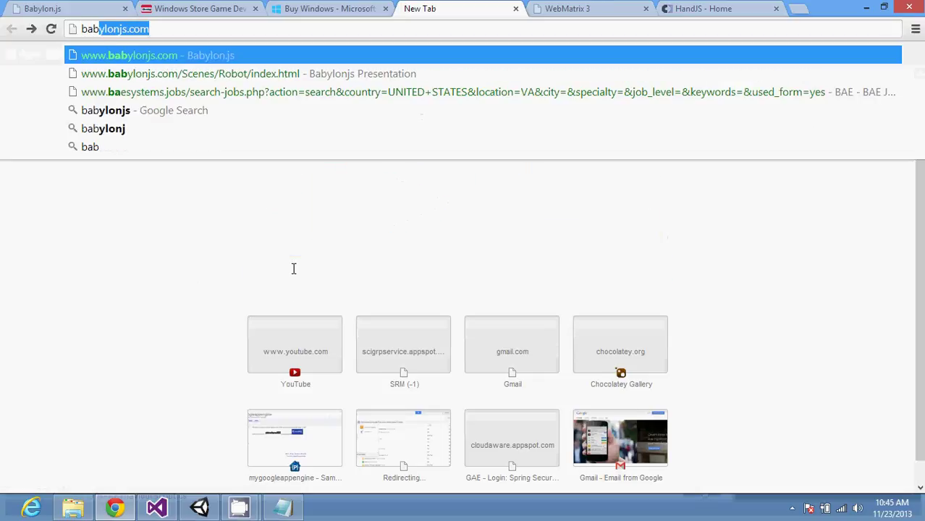
text(ylonjs)
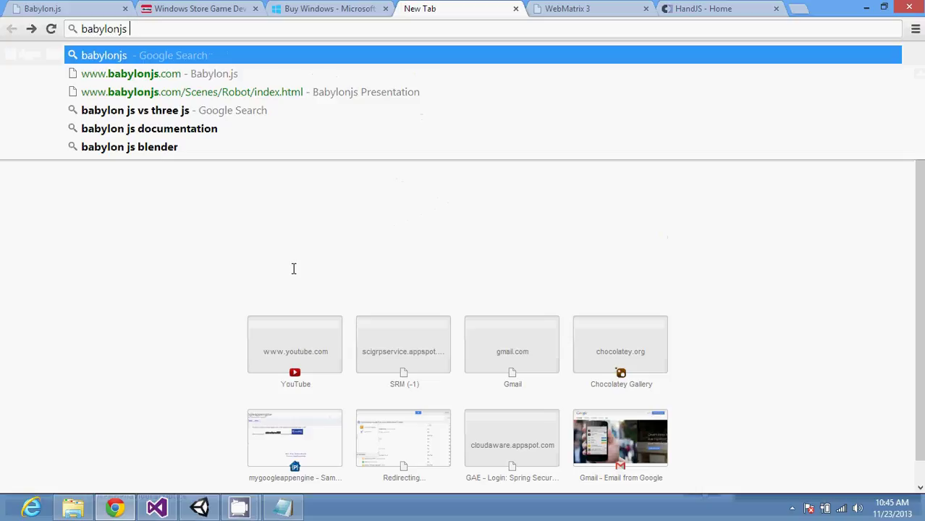
text( tuto)
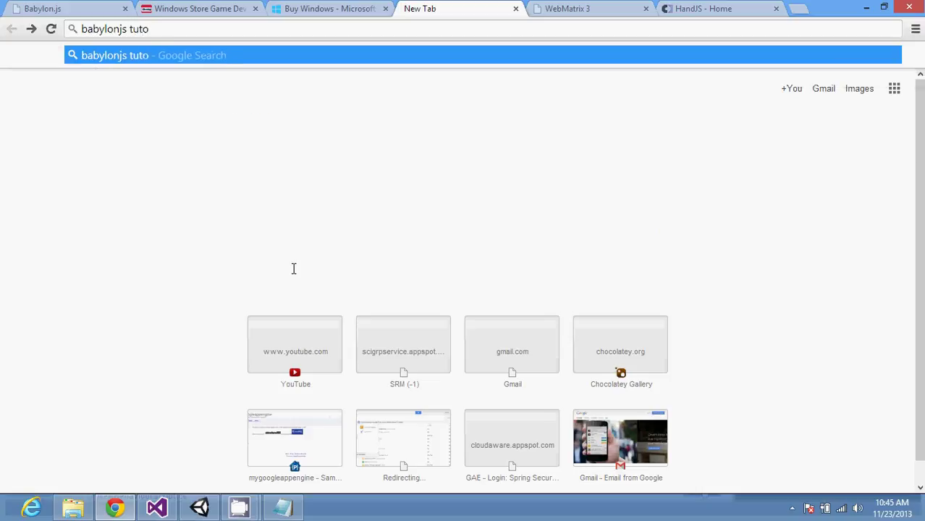
text(rial from )
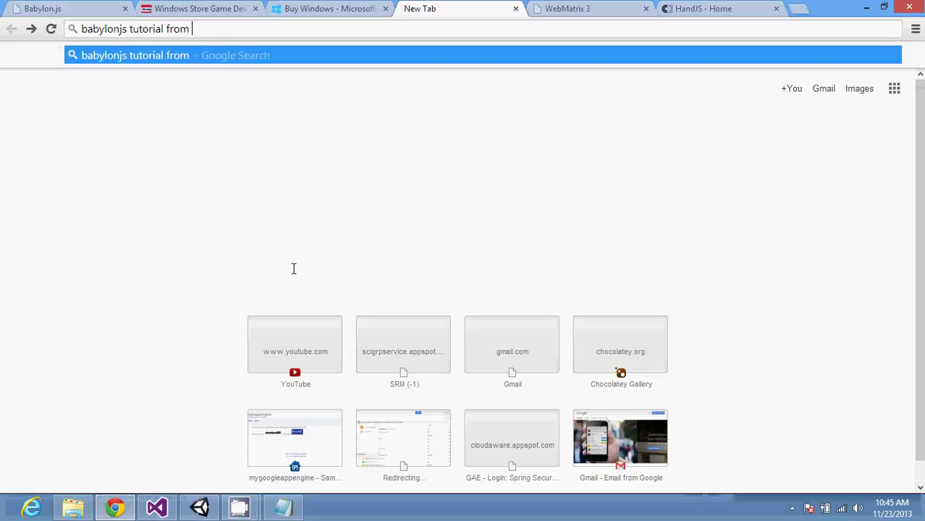
text(microsoft)
key(Return)
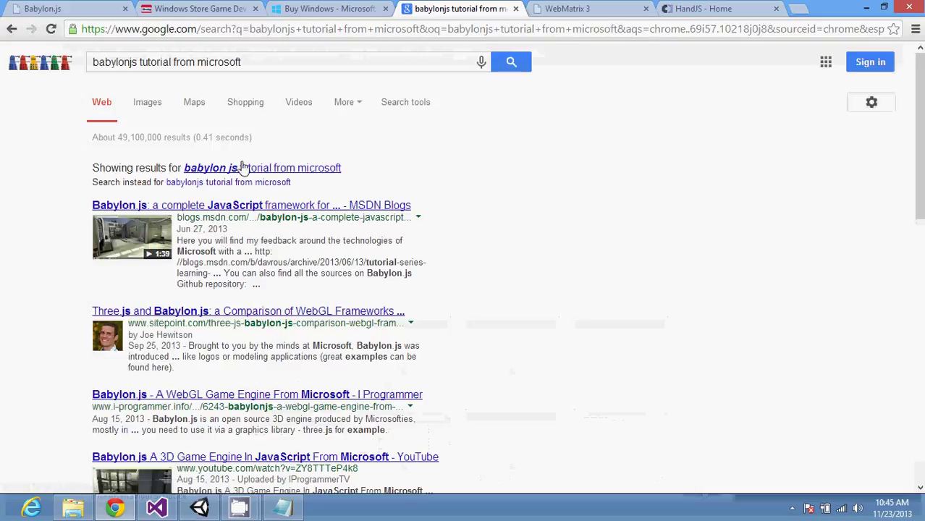
Step: Open the MSDN post 'Babylon.js: a complete JavaScript framework', bookmark it, and jump to Getting started with babylon.js
click(234, 205)
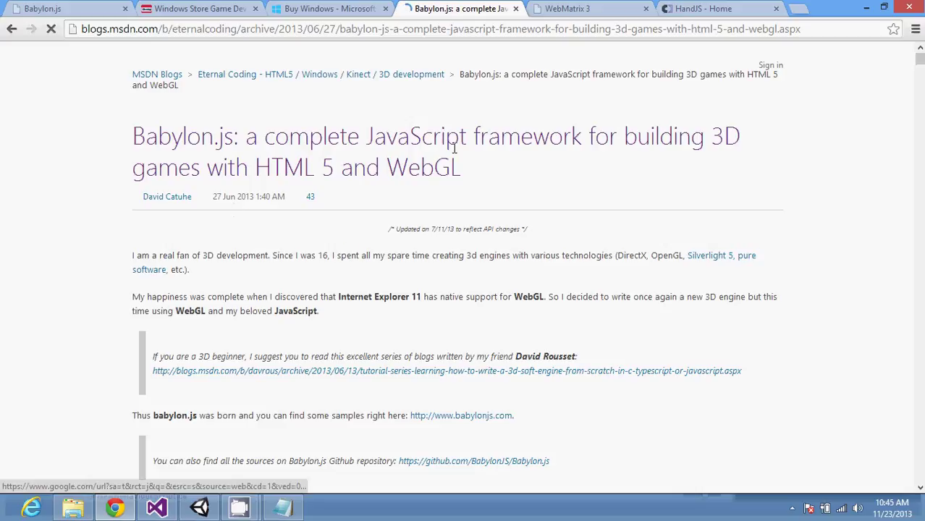
scroll(454, 148, down, 5)
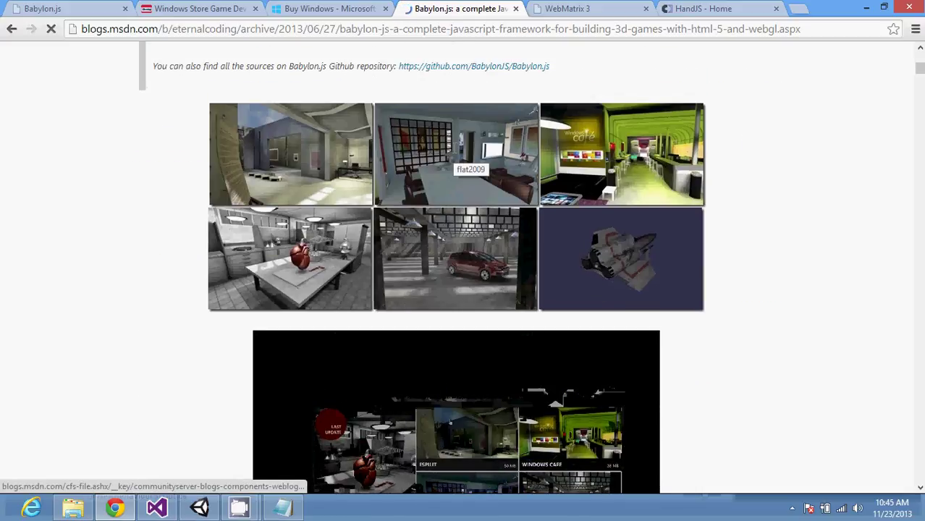
scroll(454, 149, down, 5)
scroll(455, 148, down, 2)
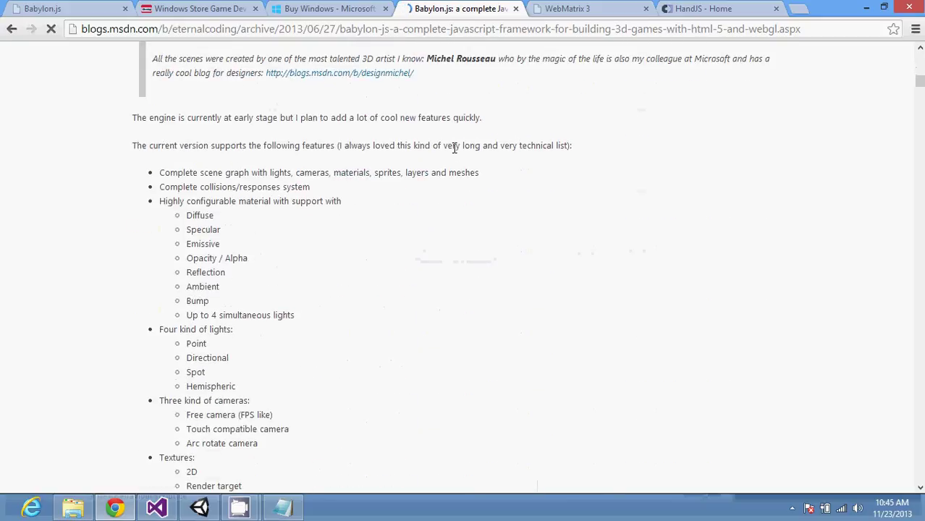
scroll(454, 148, down, 10)
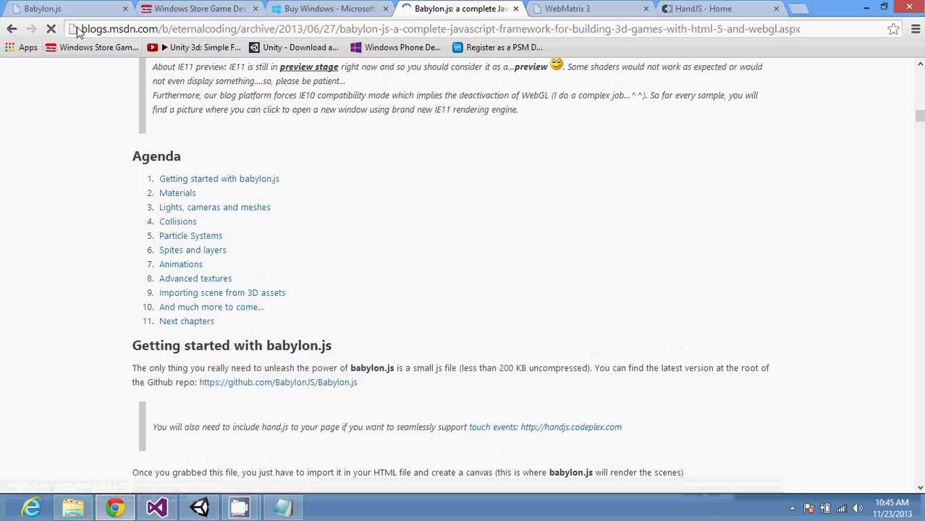
drag(73, 29, 558, 50)
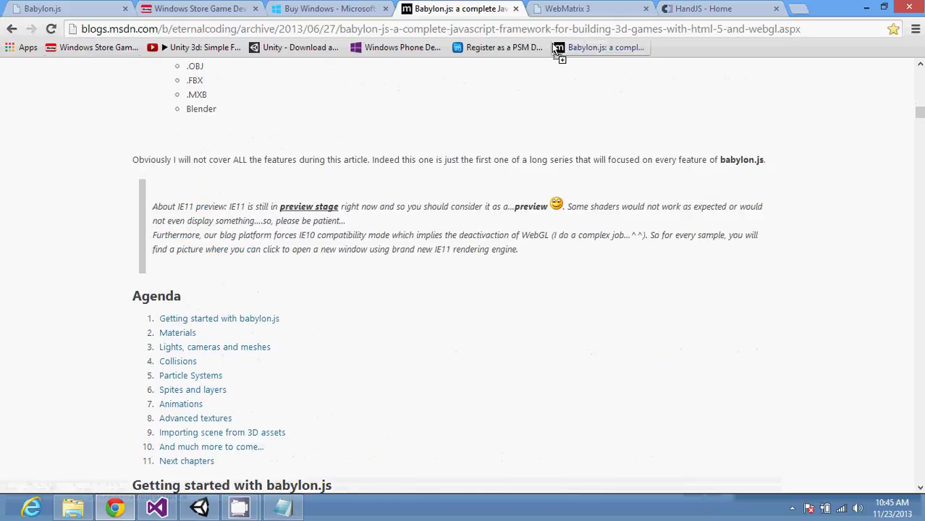
click(259, 326)
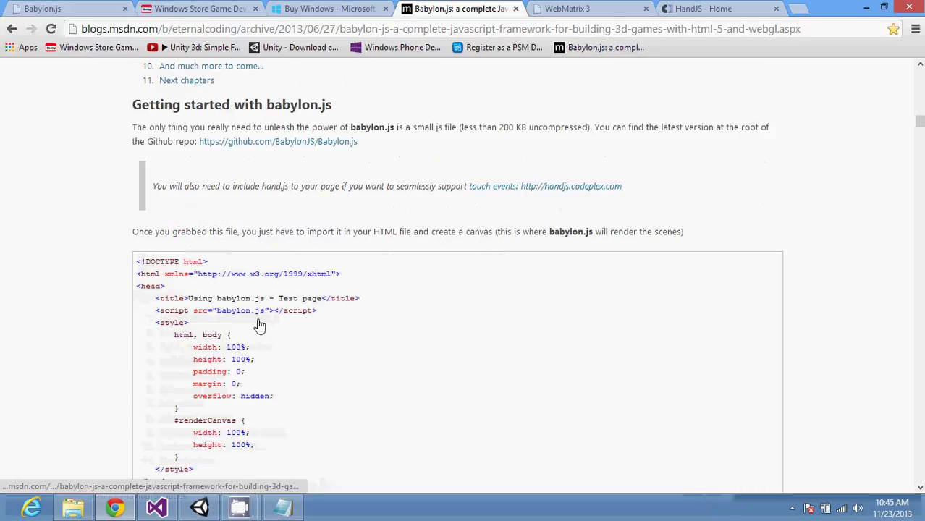
Step: Open the github.com/BabylonJS/Babylon.js repository and copy its HTTPS clone URL
click(283, 146)
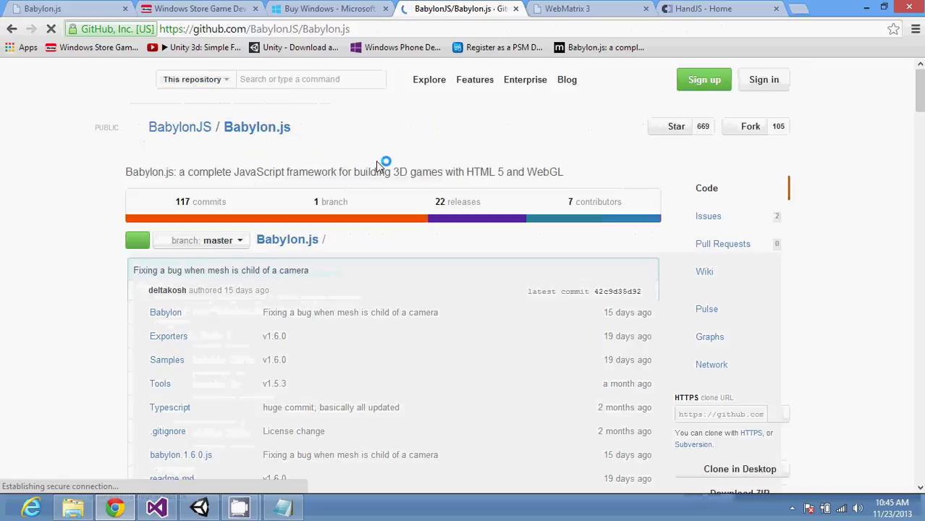
scroll(377, 166, down, 3)
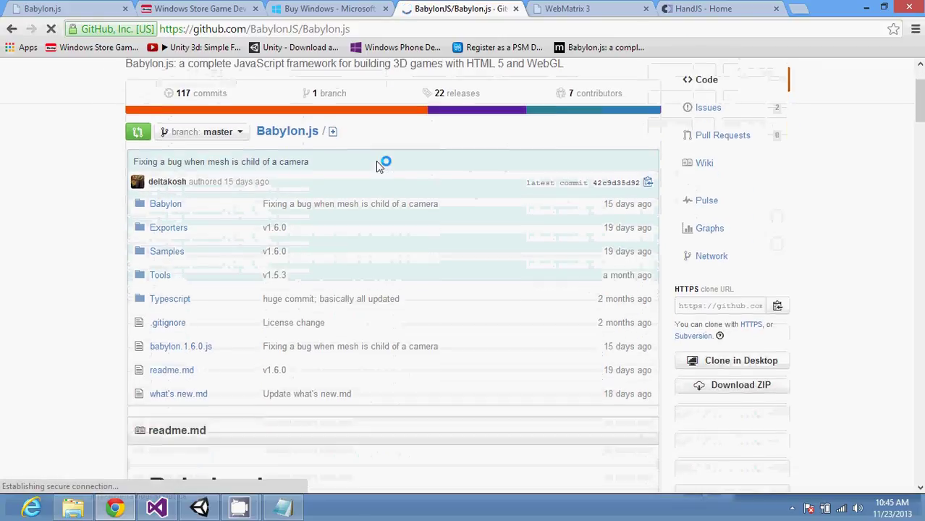
click(777, 308)
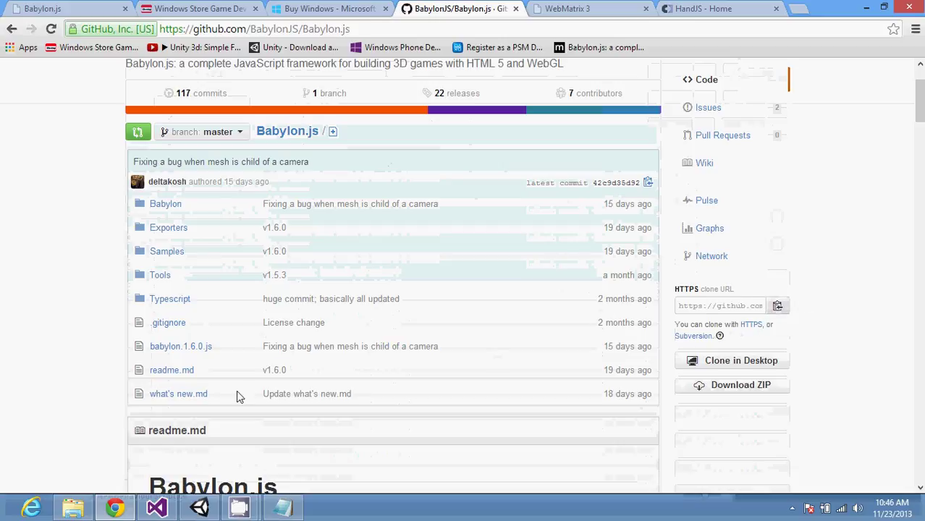
Step: Open Command Prompt, run git clone with the pasted repository URL, then try 'cinst gi'
key(super)
text(cmd)
key(Return)
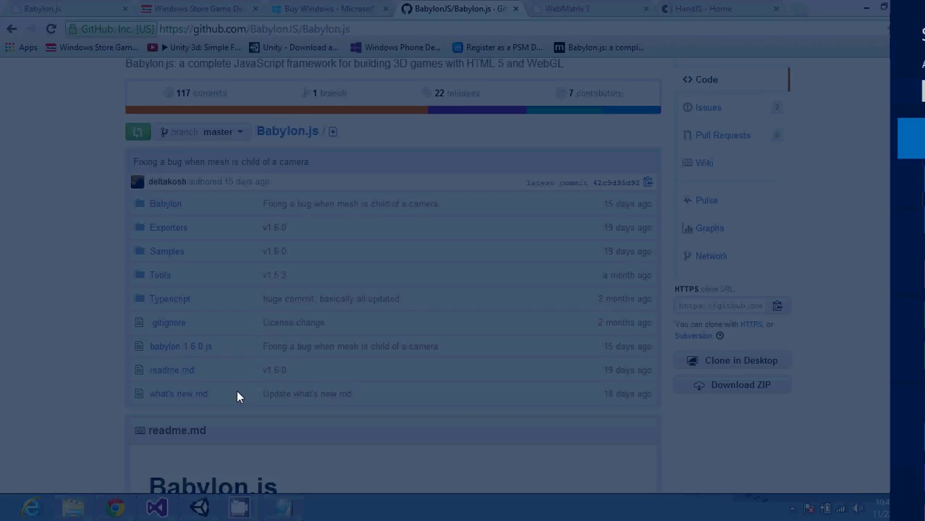
text(git clone)
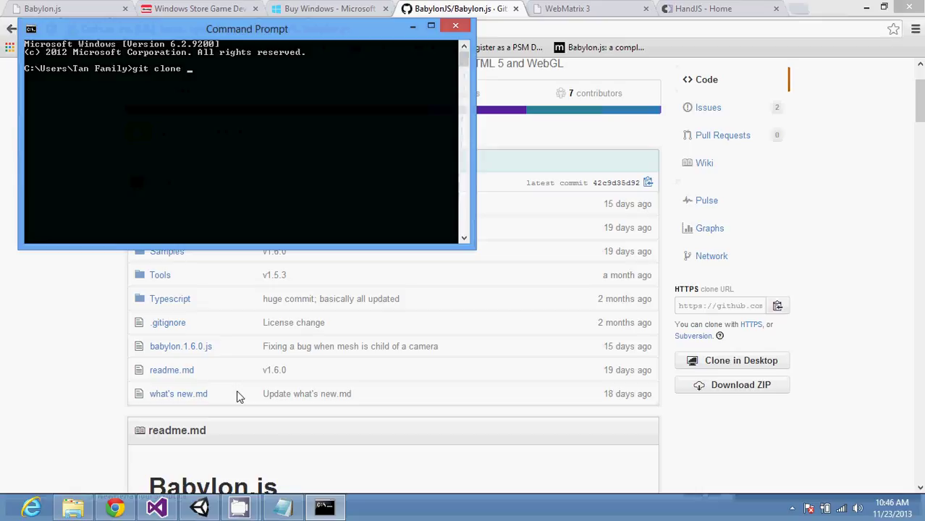
key(alt+space)
key(e)
key(p)
key(Return)
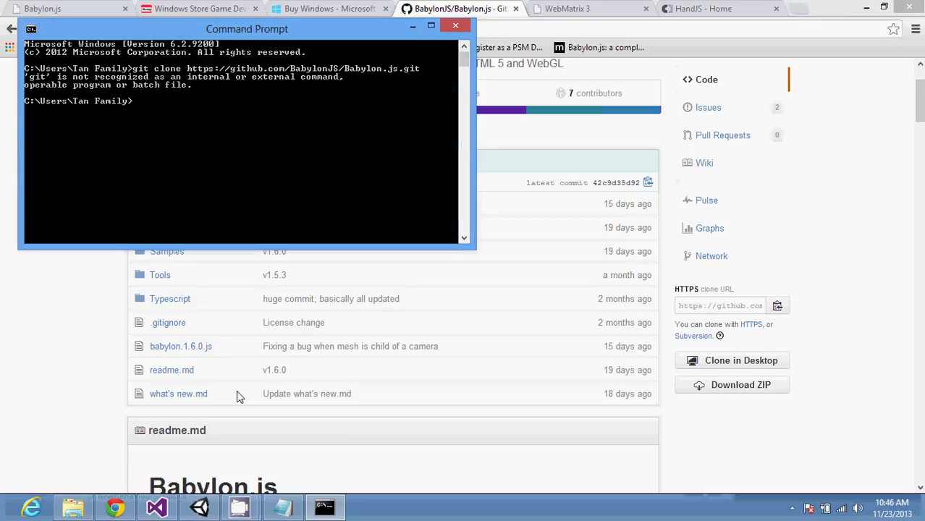
text(cinst gi)
key(Return)
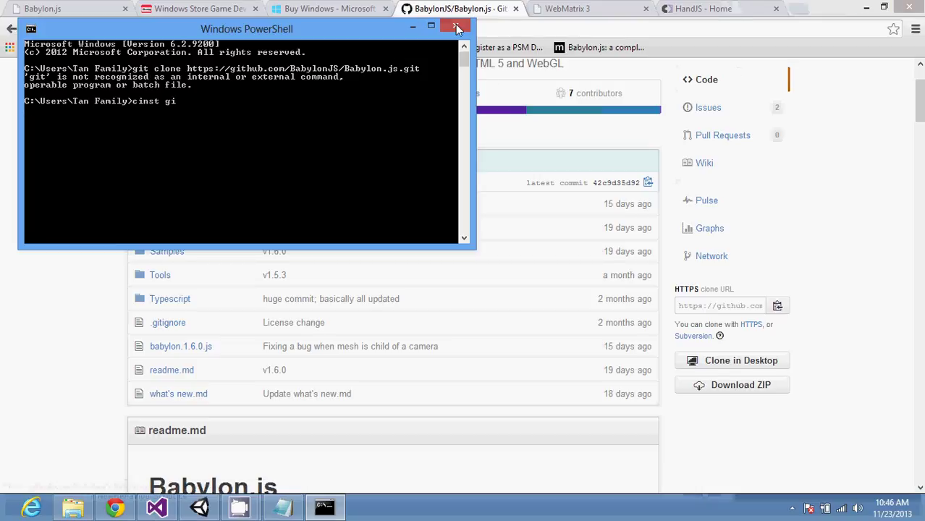
Step: Reopen Command Prompt and run 'cinst git' to install Git via Chocolatey
key(super)
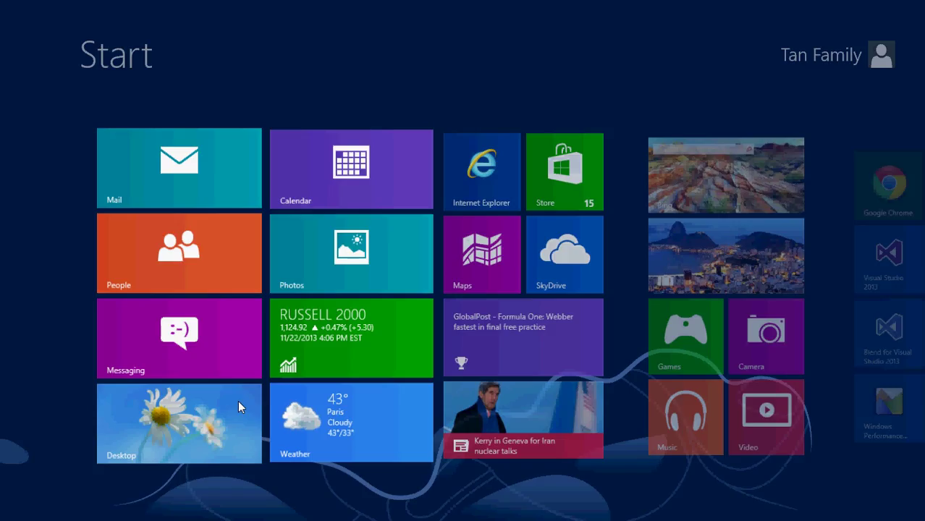
text(cmd)
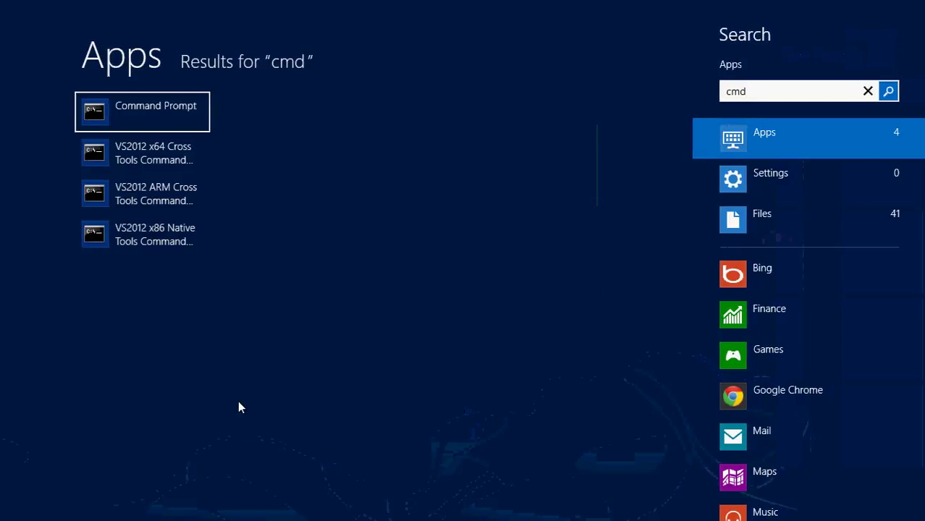
key(Return)
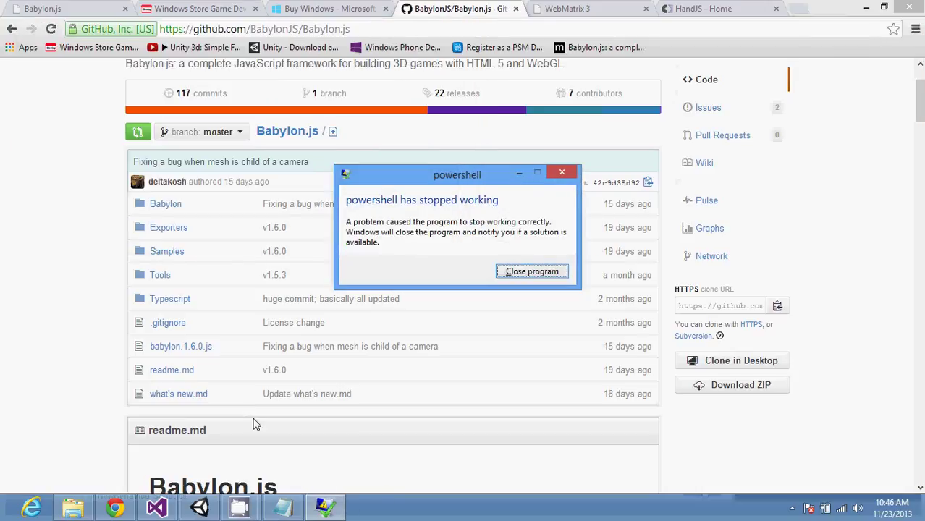
key(super)
text(cmd)
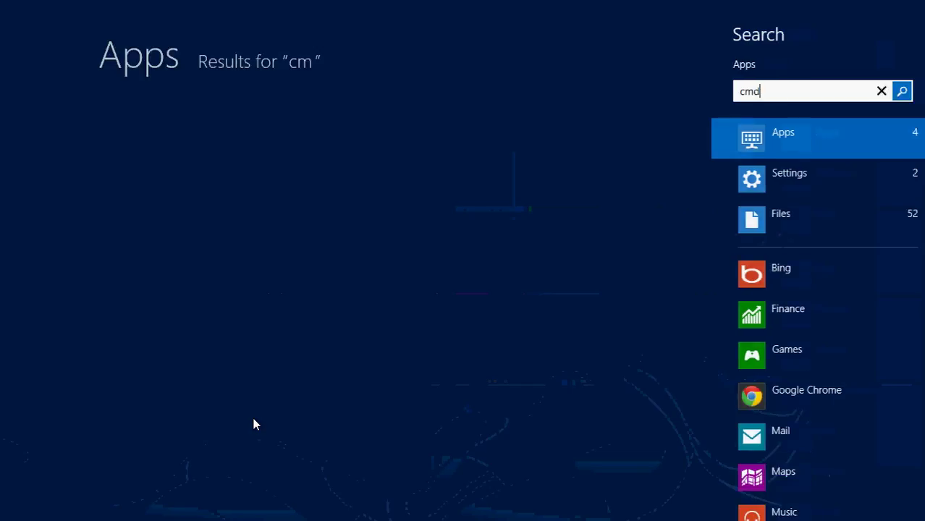
key(Return)
text(cinst git)
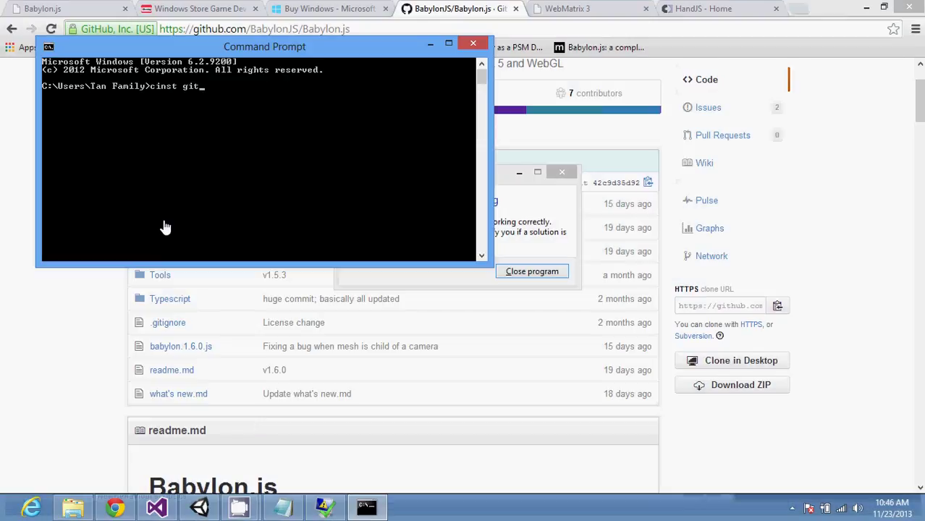
key(Return)
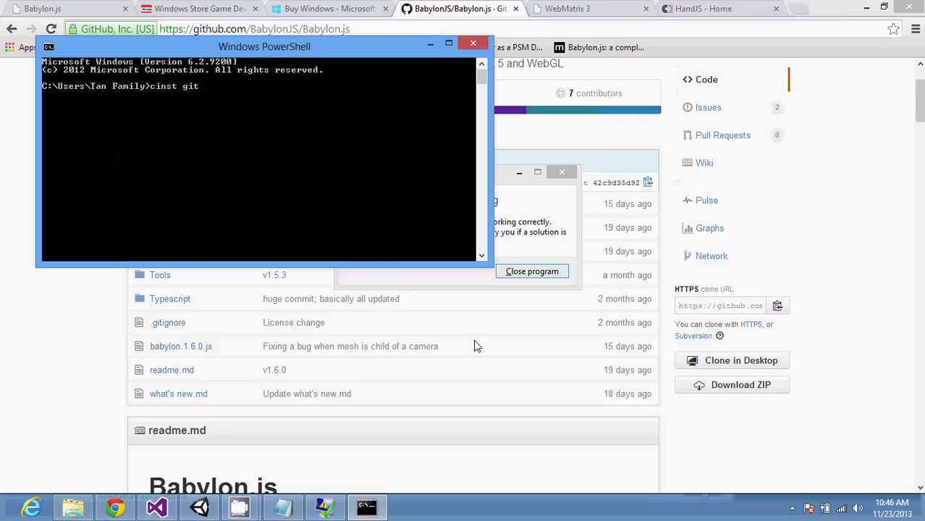
Step: Close the 'powershell has stopped working' dialog and scroll the readme's Features down to Special FX
click(537, 196)
click(561, 172)
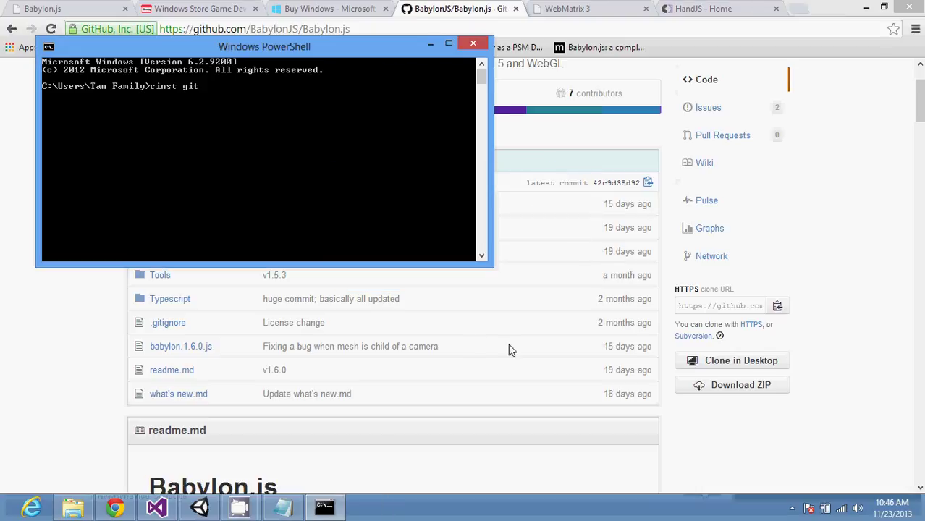
scroll(507, 467, down, 5)
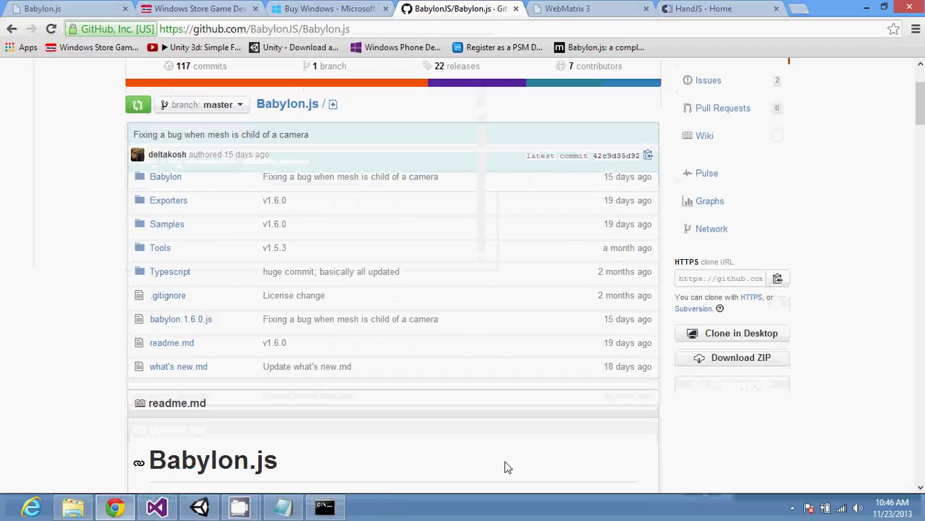
scroll(506, 468, down, 3)
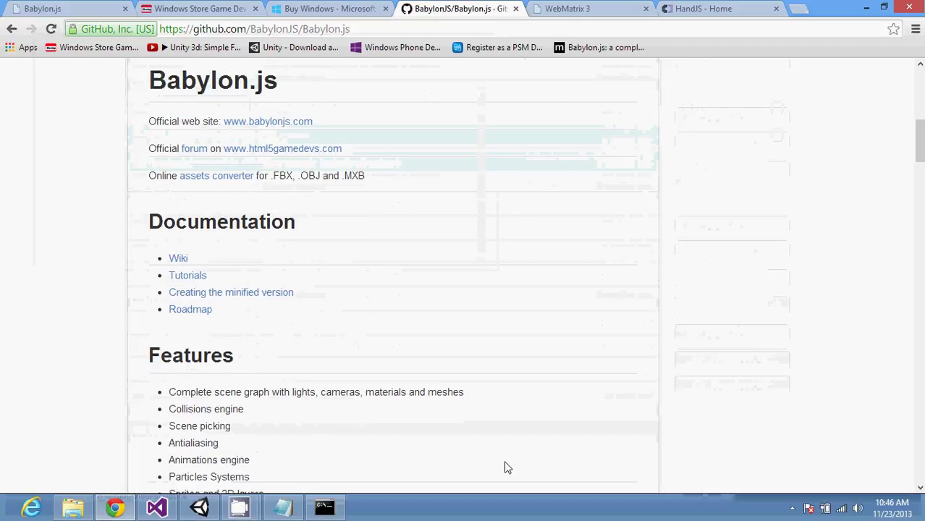
scroll(507, 467, down, 1)
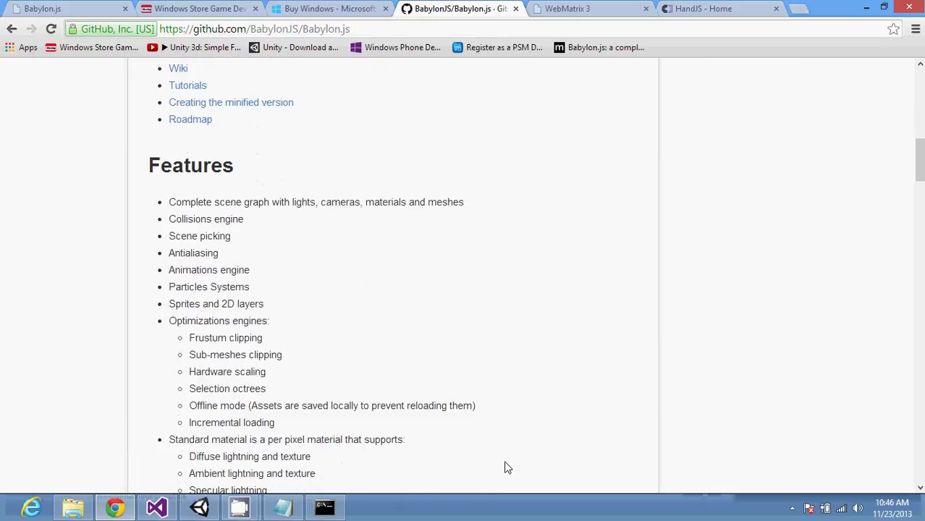
scroll(507, 467, down, 2)
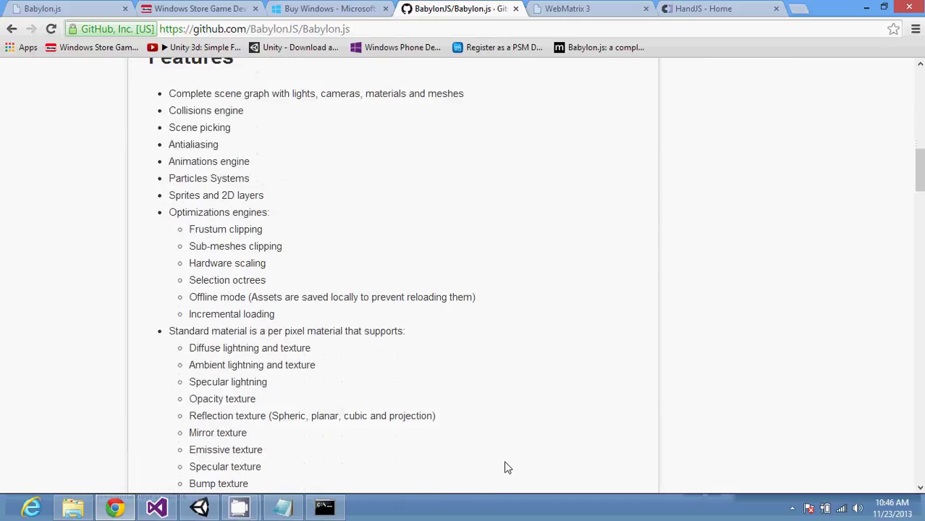
scroll(506, 468, down, 3)
scroll(507, 467, down, 1)
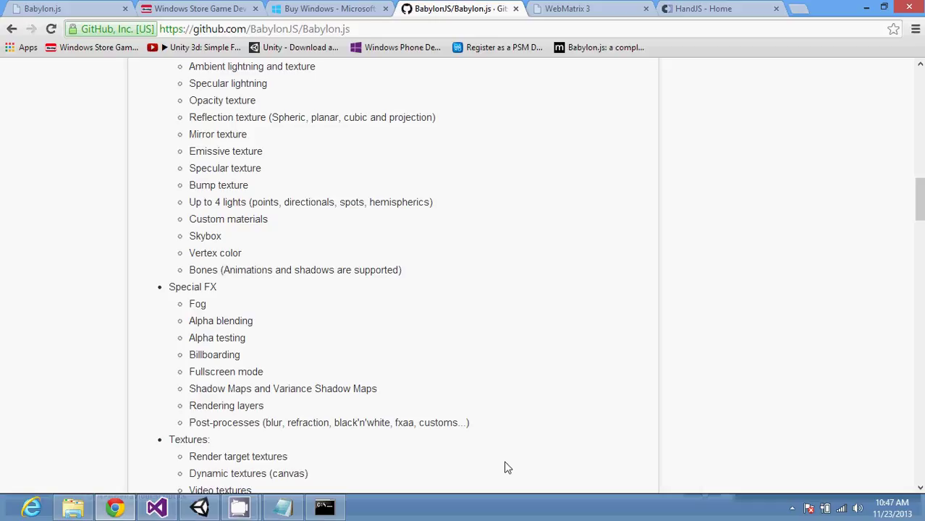
Step: Start a new note in notes.txt with the timestamp 10:47am
click(284, 508)
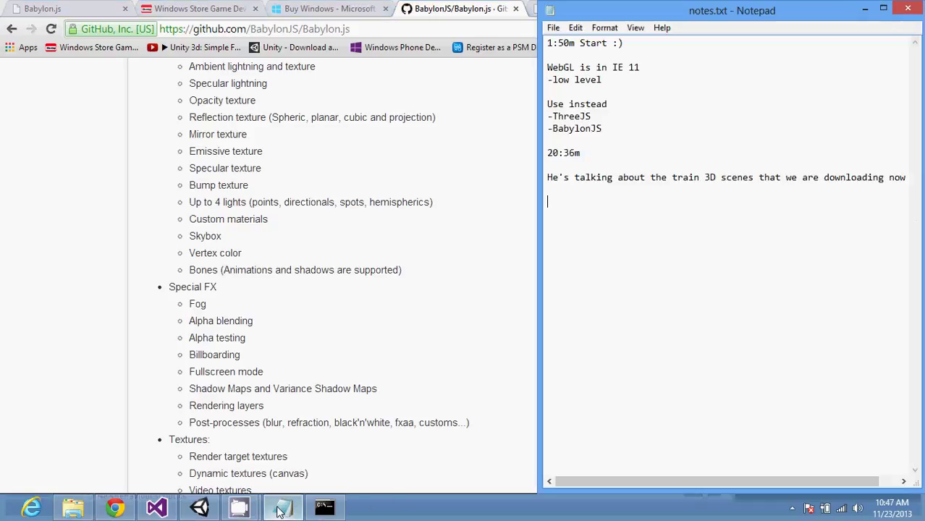
key(Return)
key(Return)
text(10:47am)
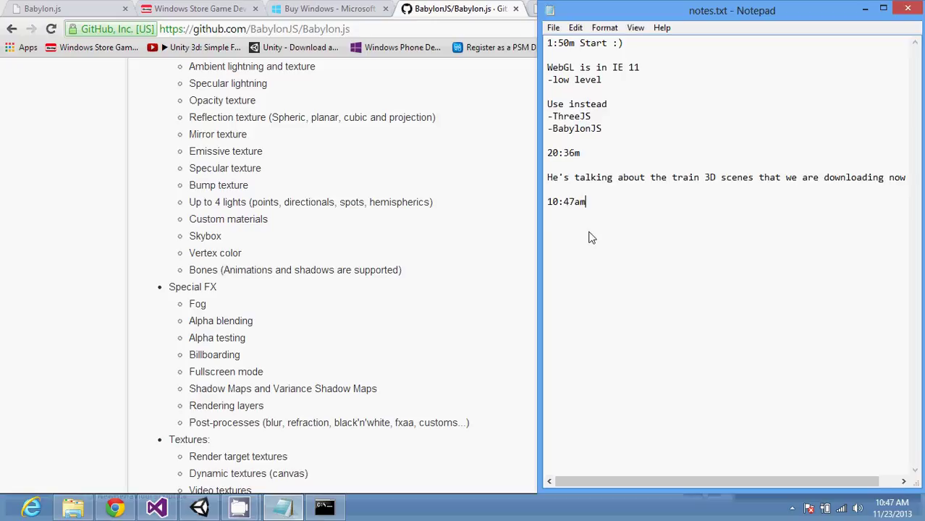
key(Return)
click(429, 299)
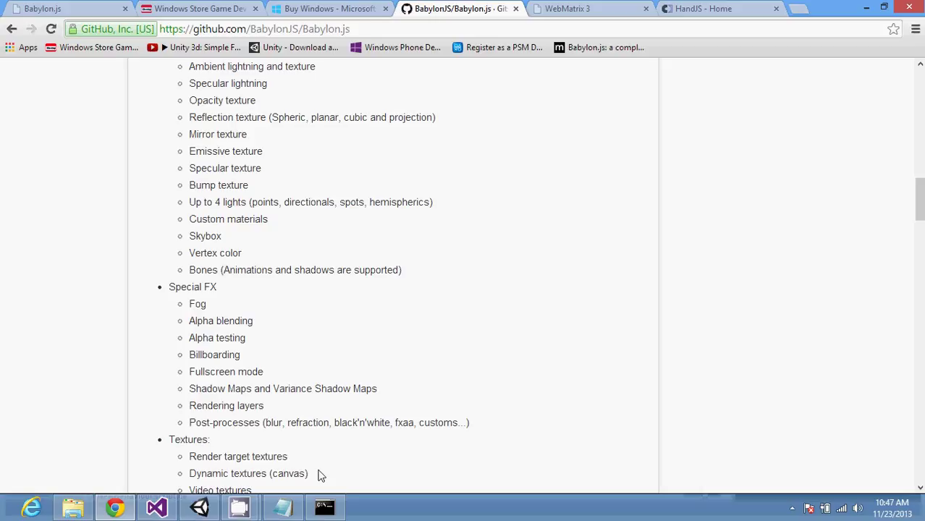
Step: Add lines 'IE specific', 'css3' and '-ms-touch-action: none;' under the timestamp
click(283, 507)
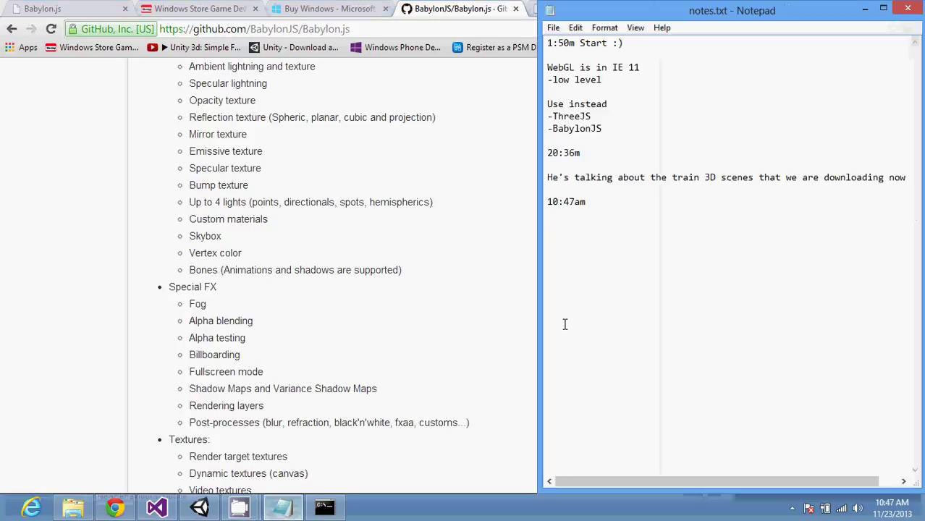
key(Return)
text(IE specific)
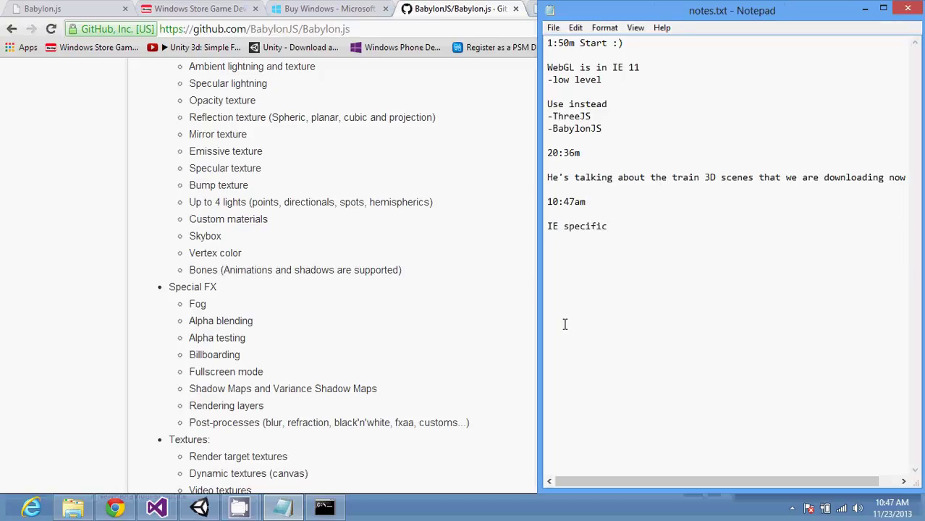
key(Return)
key(Return)
text(-ms-touch-ac)
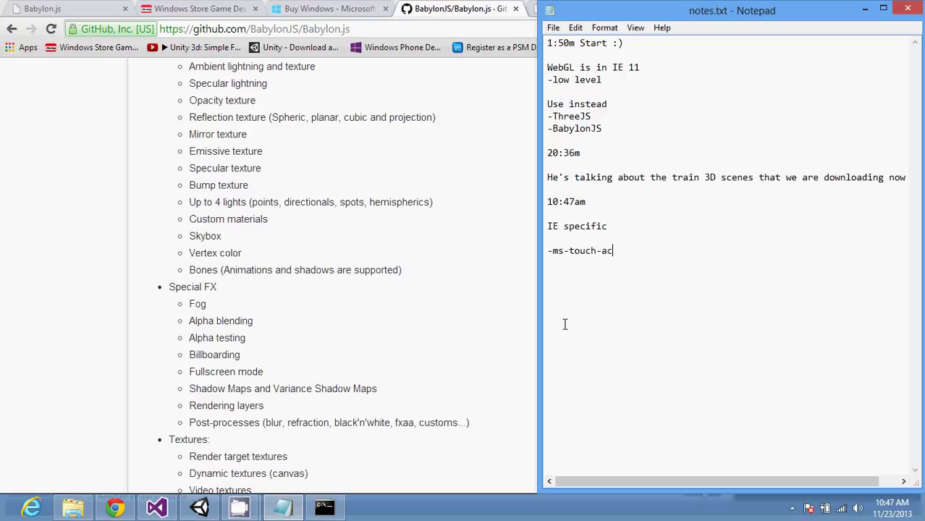
text(tion: none;)
key(Up)
key(Return)
text(css)
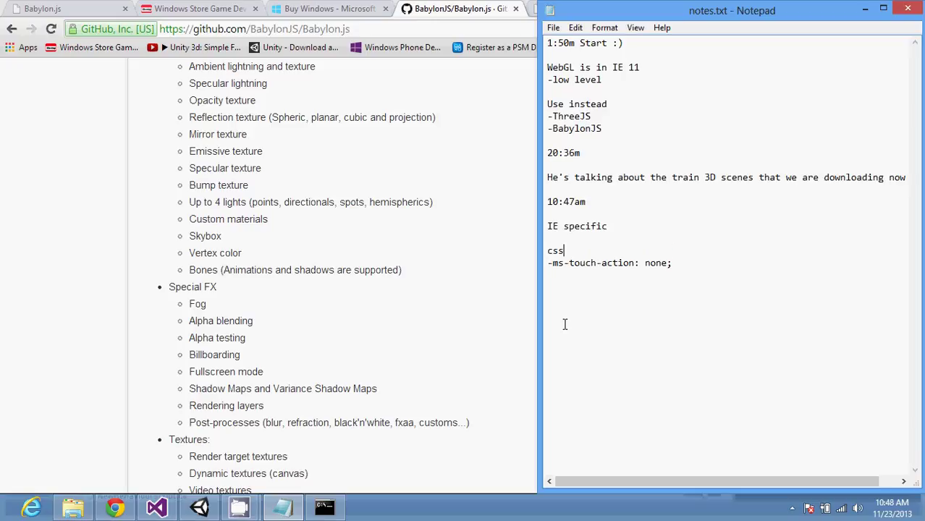
text(3)
Step: Add the comment '/* do not do anything when touch */' below the rule
key(Down)
key(Right)
key(Right)
key(Right)
key(Right)
key(Right)
key(Right)
key(Right)
key(Right)
key(Right)
key(Right)
key(Right)
key(Right)
key(Right)
key(Right)
key(Right)
key(Right)
key(Right)
key(Right)
key(Right)
key(Return)
text(/)
text(* do not)
text( to)
key(BackSpace)
key(BackSpace)
text(do anything wh)
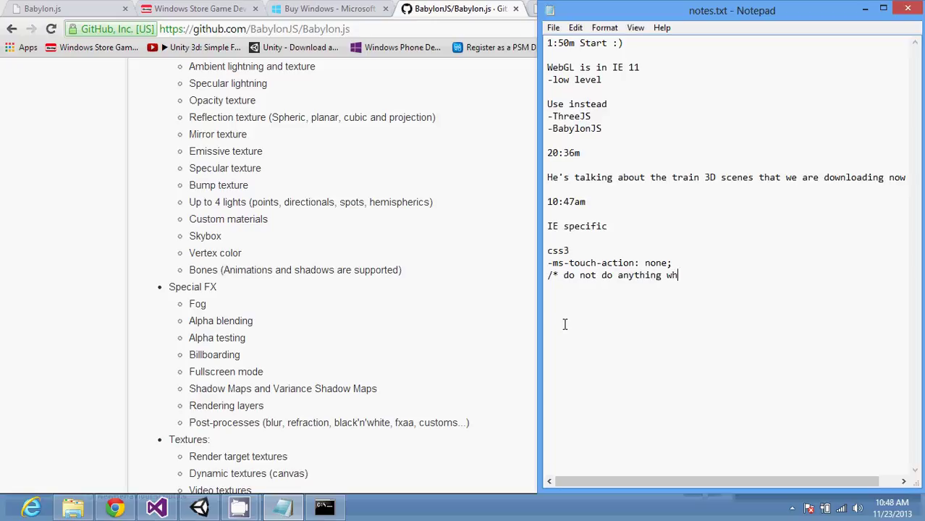
text(en touch */)
key(Return)
key(Return)
Step: Check the Chocolatey Git download in PowerShell, then return to the Babylon.js GitHub readme
click(324, 507)
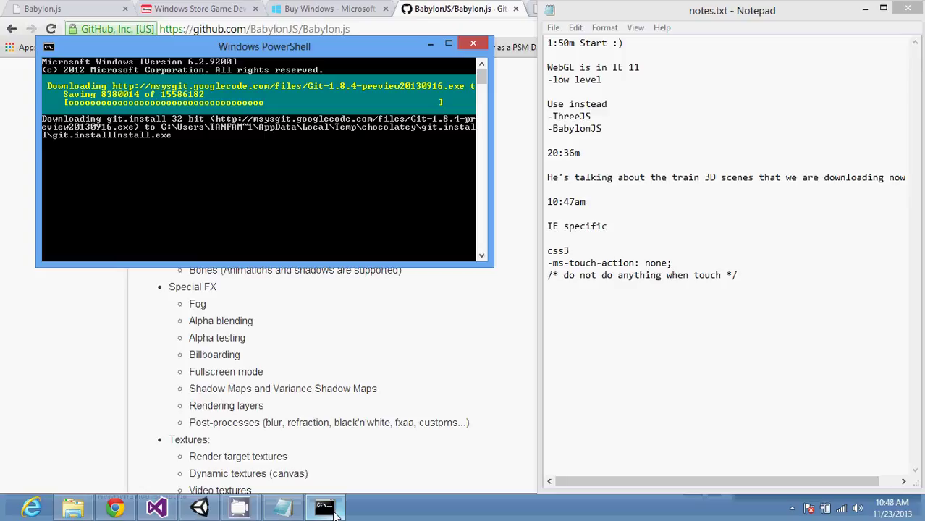
click(441, 398)
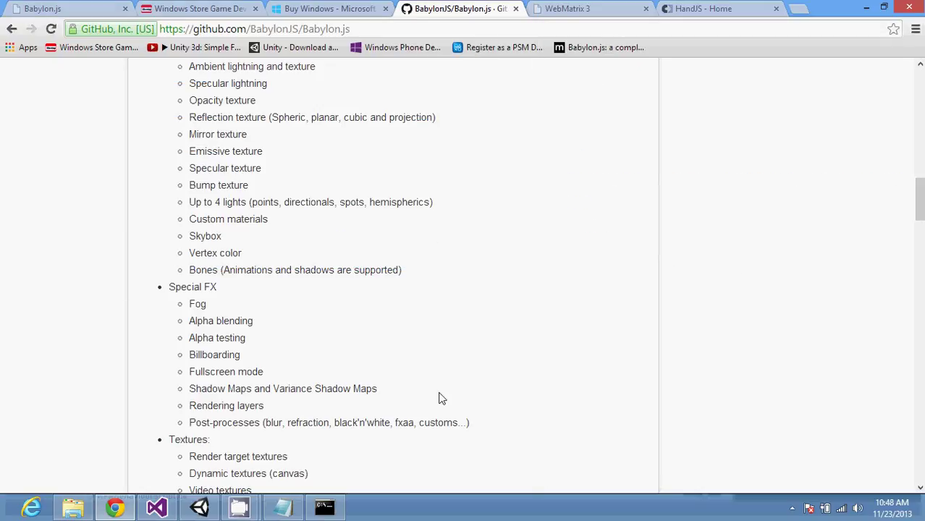
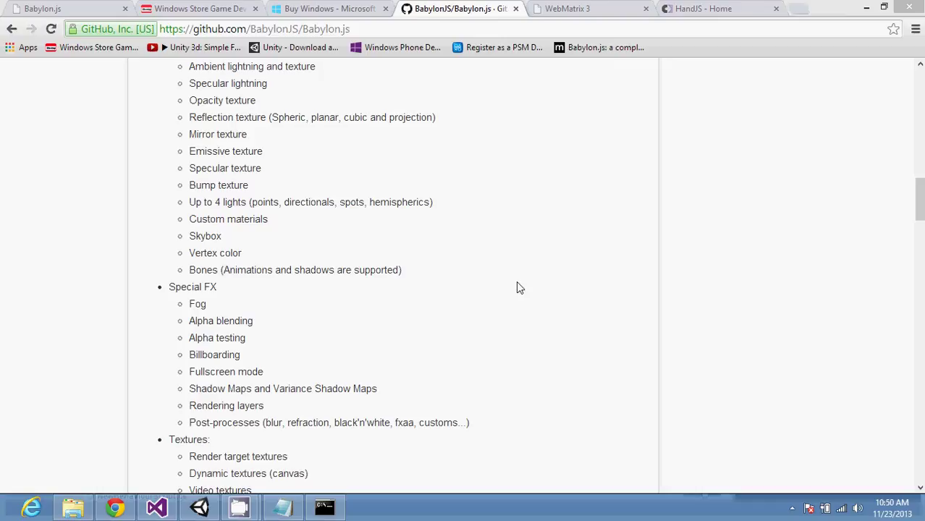
Step: In the restored console, run git clone with the pasted Babylon.js repository URL
click(325, 508)
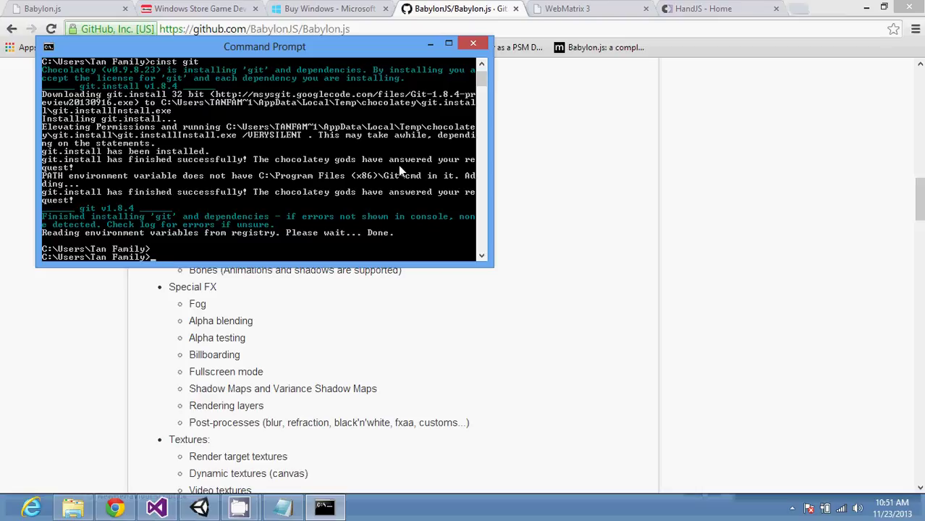
text(git clone)
key(alt+space)
key(e)
key(p)
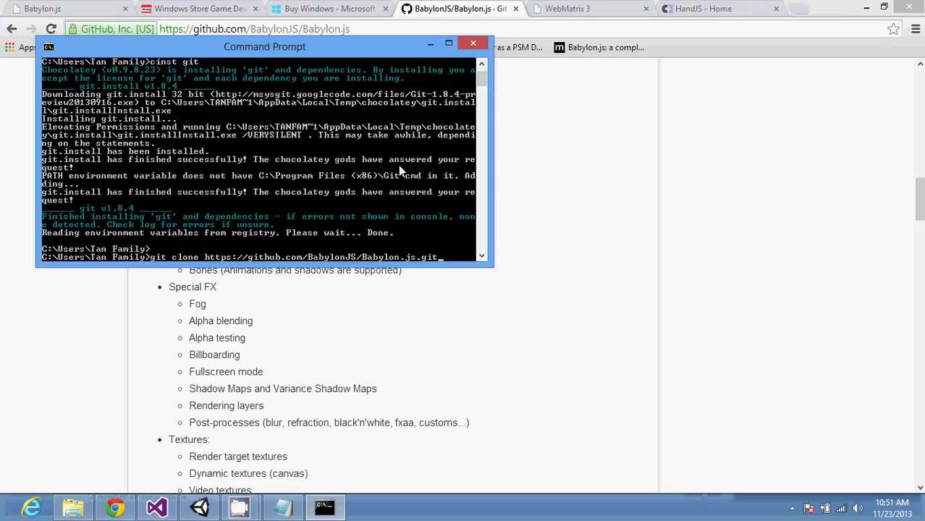
key(Return)
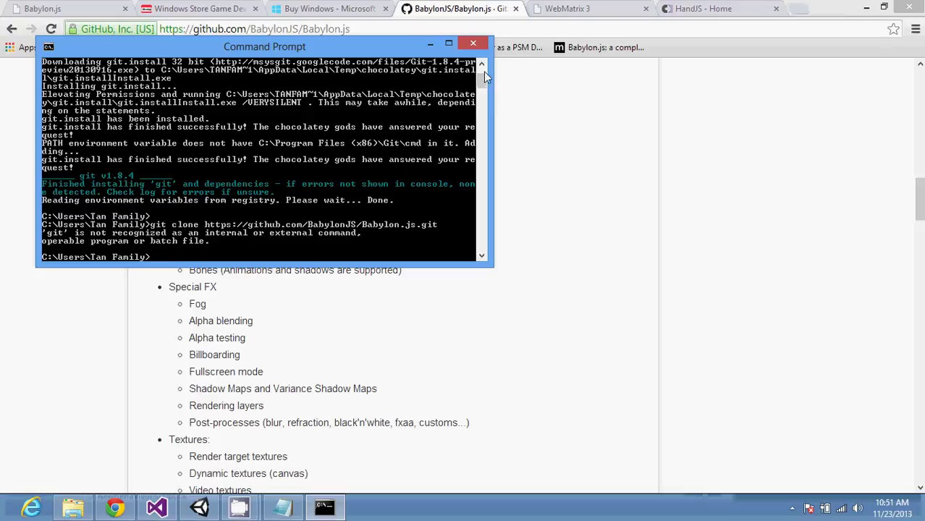
Step: Close the failing console and open a fresh Command Prompt via the cmd search
click(472, 43)
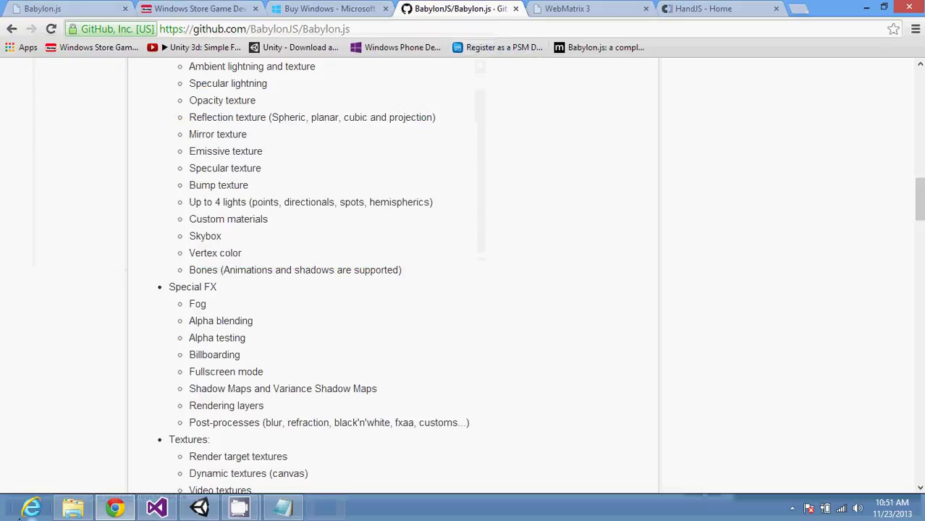
key(super)
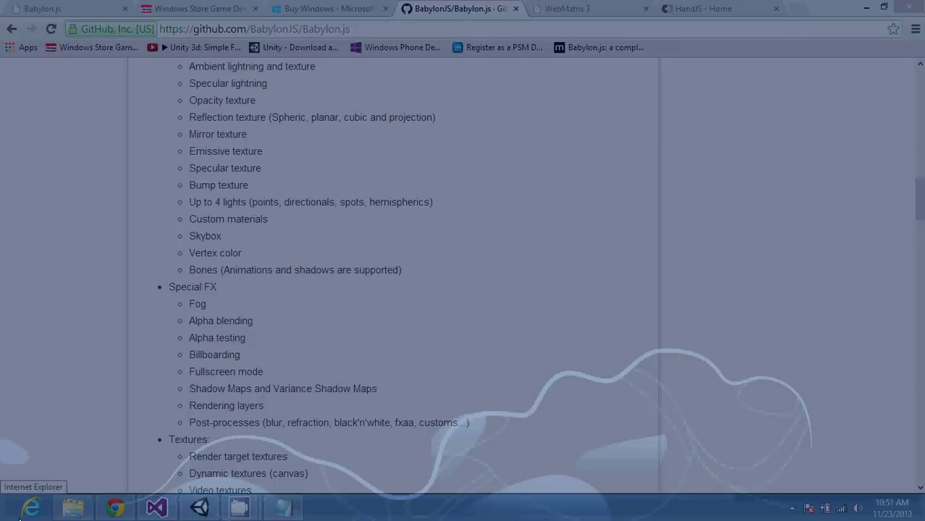
text(cmd)
key(Return)
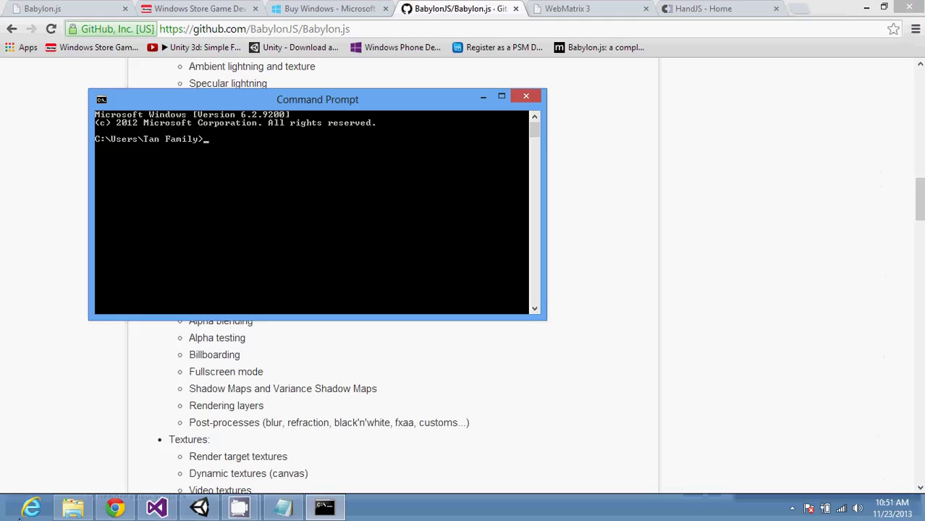
Step: Run git clone with the pasted Babylon.js repository URL to start downloading
text(git clone)
key(alt+space)
key(e)
key(p)
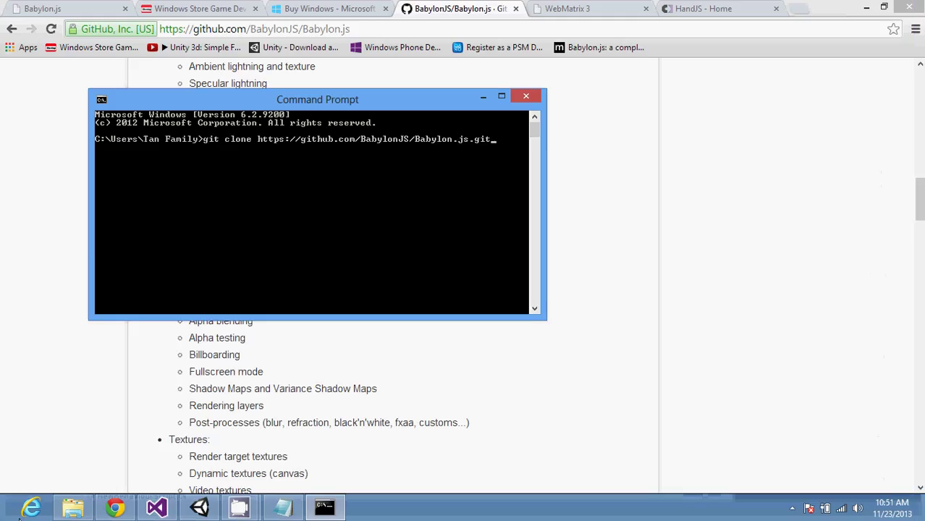
key(Return)
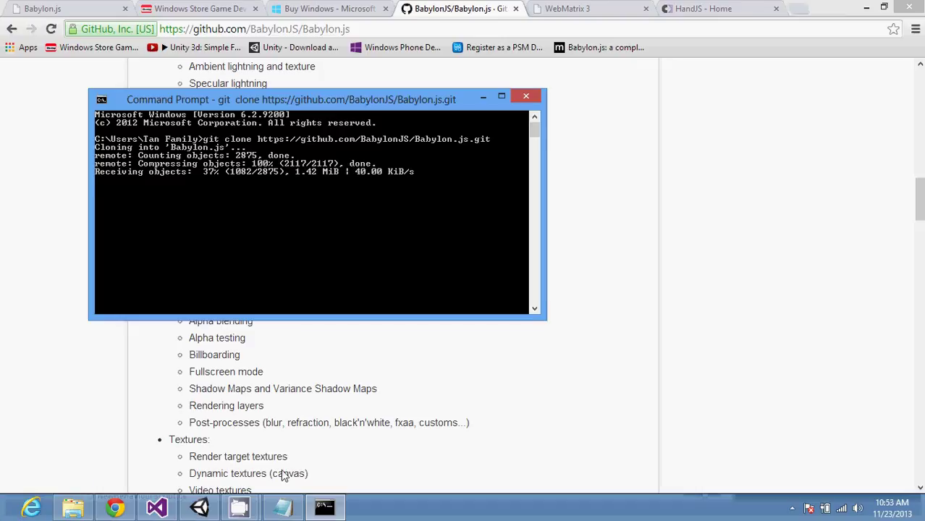
Step: In notes.txt, add the note that WebGL needs to target Windows 8.1
click(280, 511)
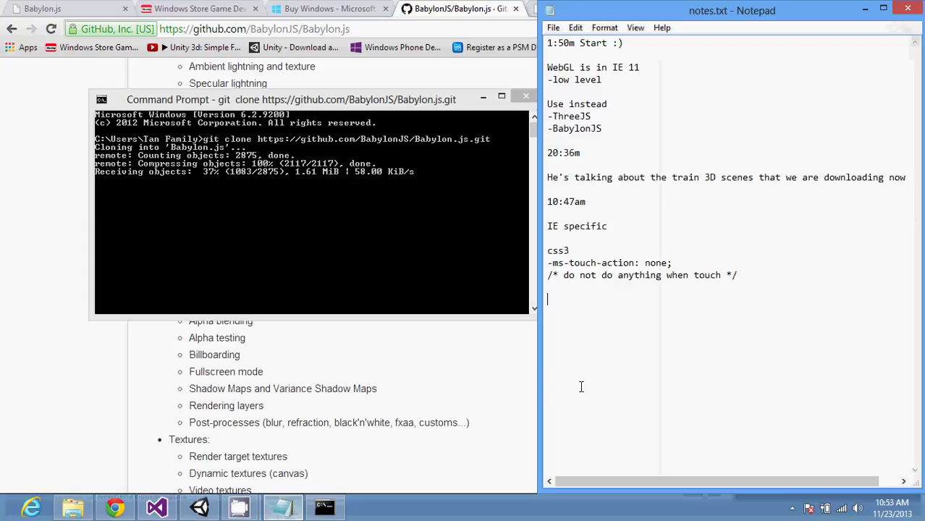
text(WebGL)
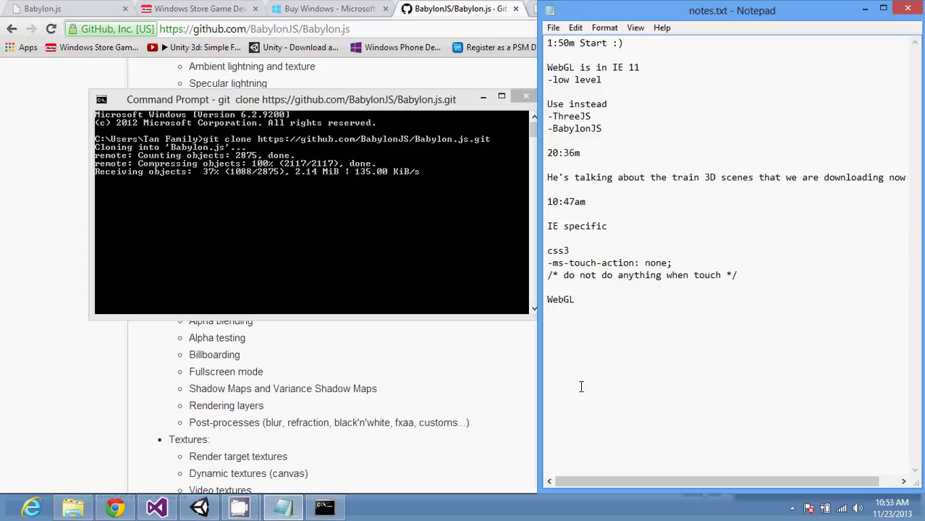
text( you nee)
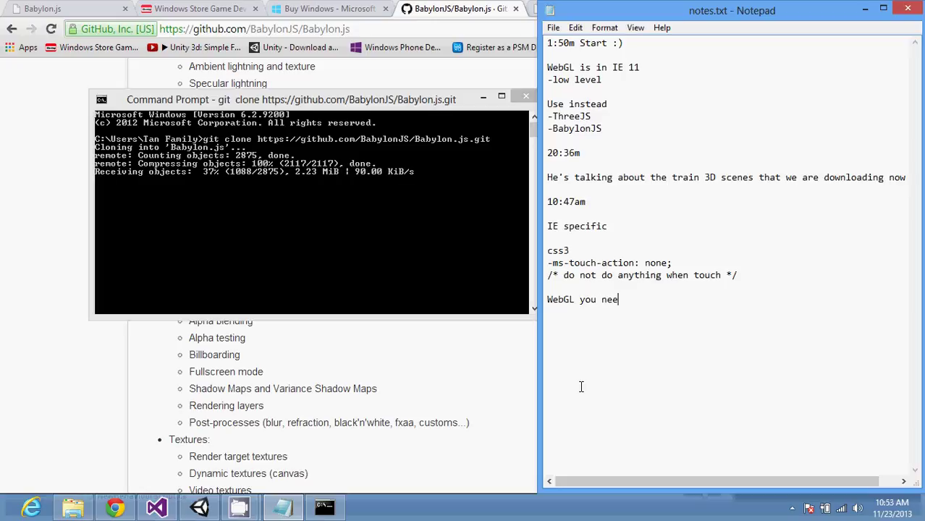
text(ds to targe tatrget )
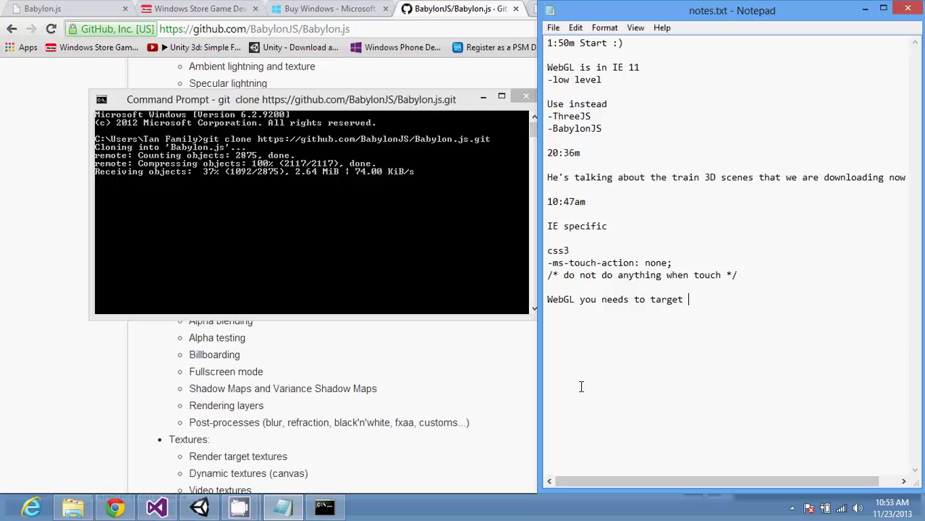
text(Windows 8.1)
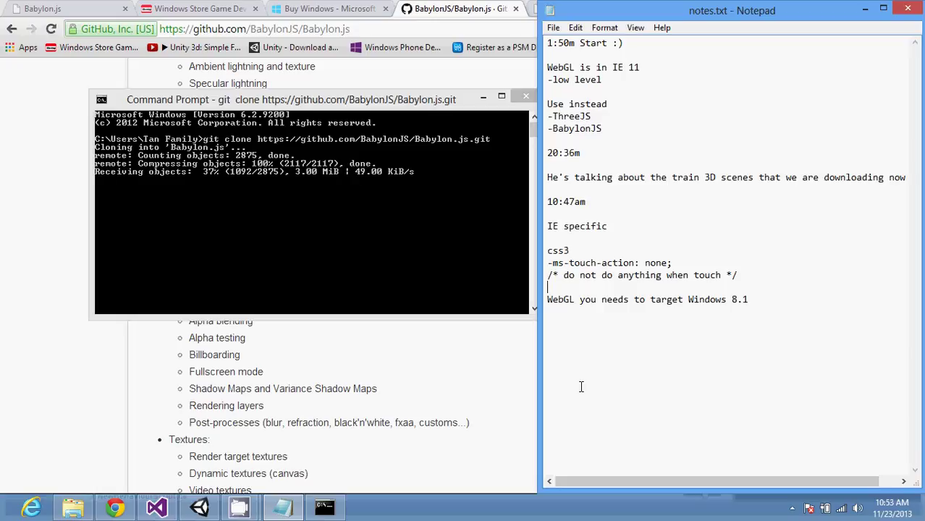
key(Down)
key(Right)
text(-)
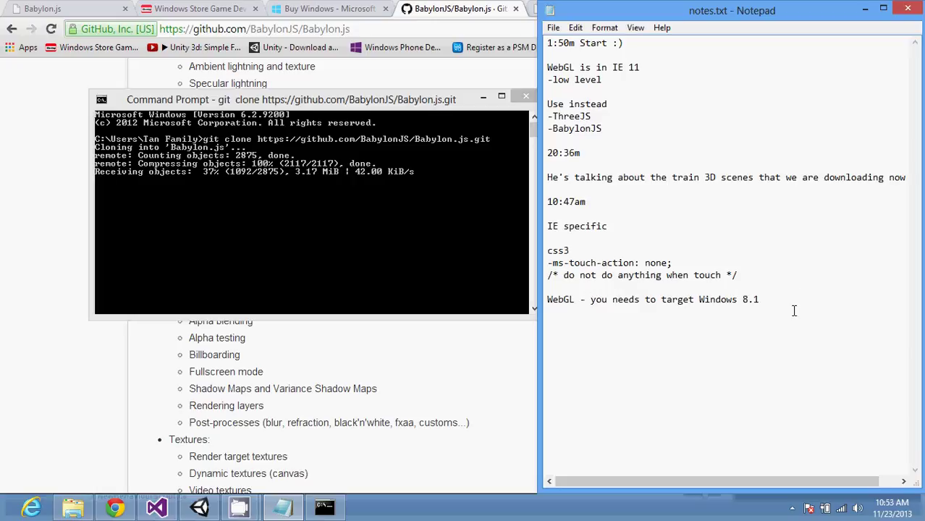
text(!)
key(Return)
key(Return)
Step: Add the line "He's talking about WebGLStoreGame project in VS" and save notes.txt
text(He's talkin)
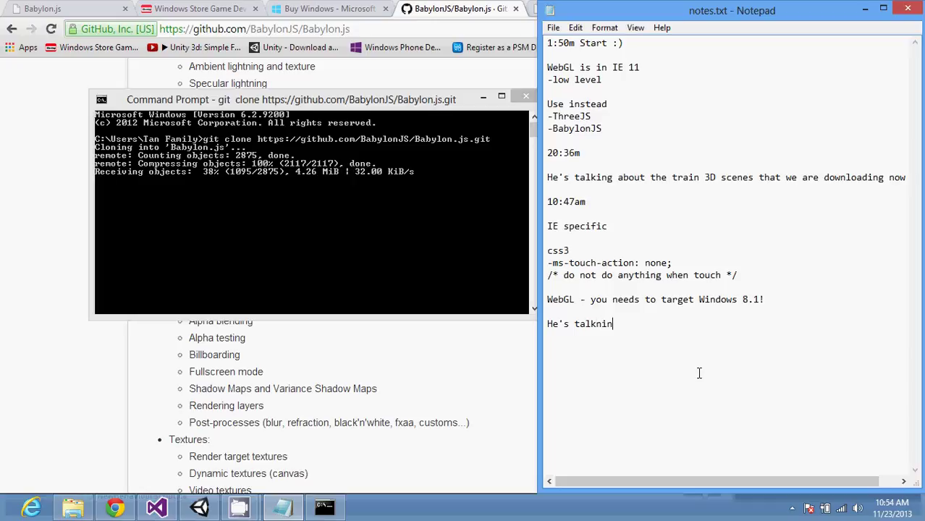
text(g)
key(BackSpace)
key(BackSpace)
key(BackSpace)
key(BackSpace)
text(ing about WebGL)
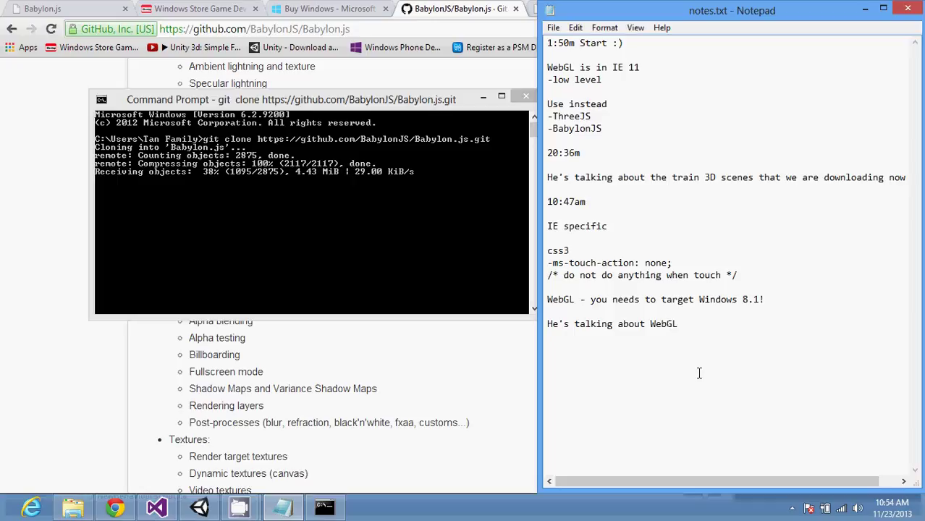
text(Sty)
key(BackSpace)
text(pe)
key(BackSpace)
key(BackSpace)
text(pr)
key(BackSpace)
key(BackSpace)
key(BackSpace)
text(toreGame project in)
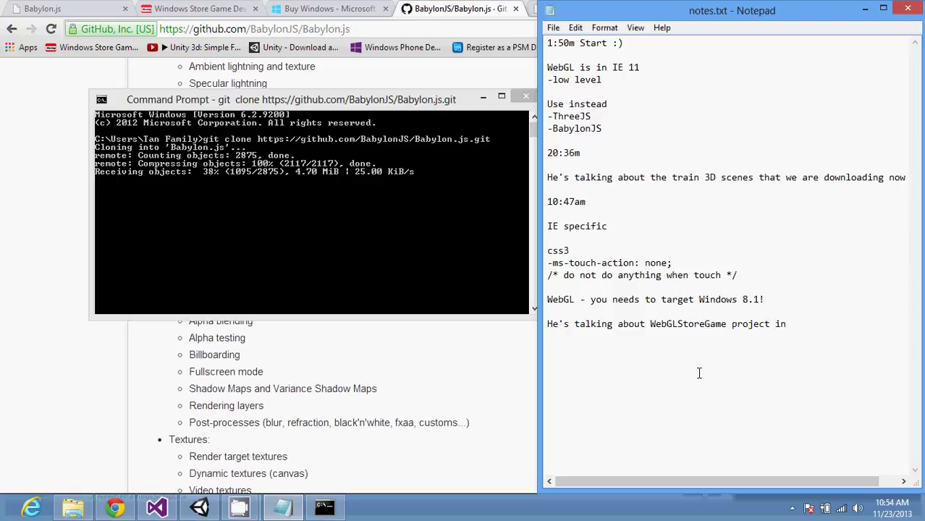
text( VS)
key(Return)
key(Return)
key(alt+f)
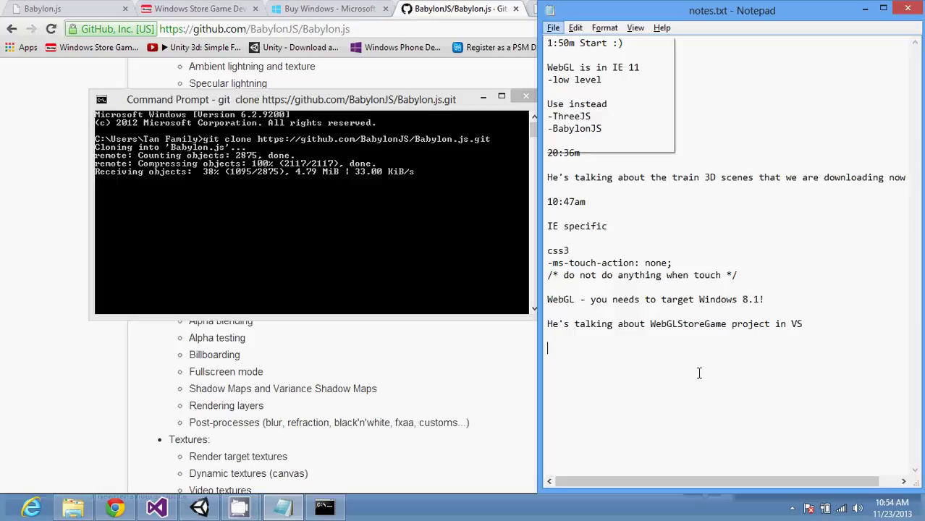
key(s)
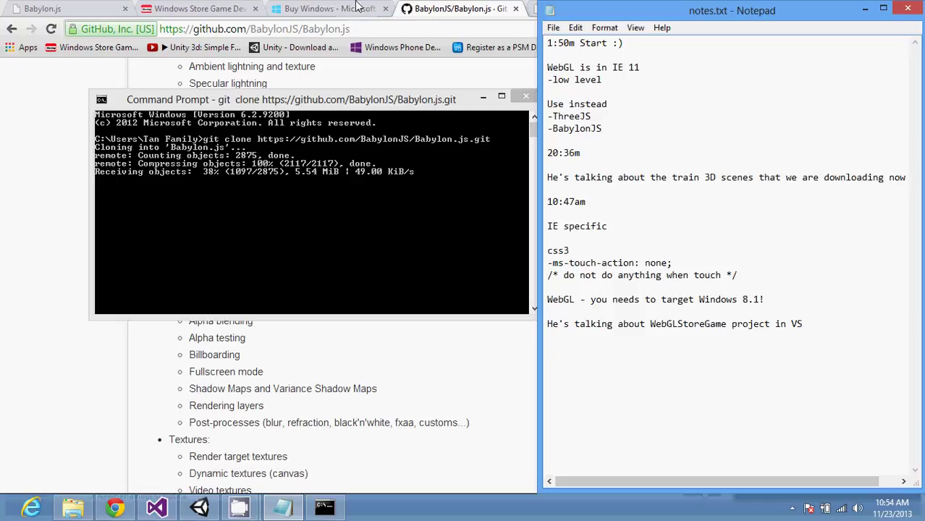
Step: Search the Babylon.js blog post for WebGLStoreGame copied from the notes
click(432, 8)
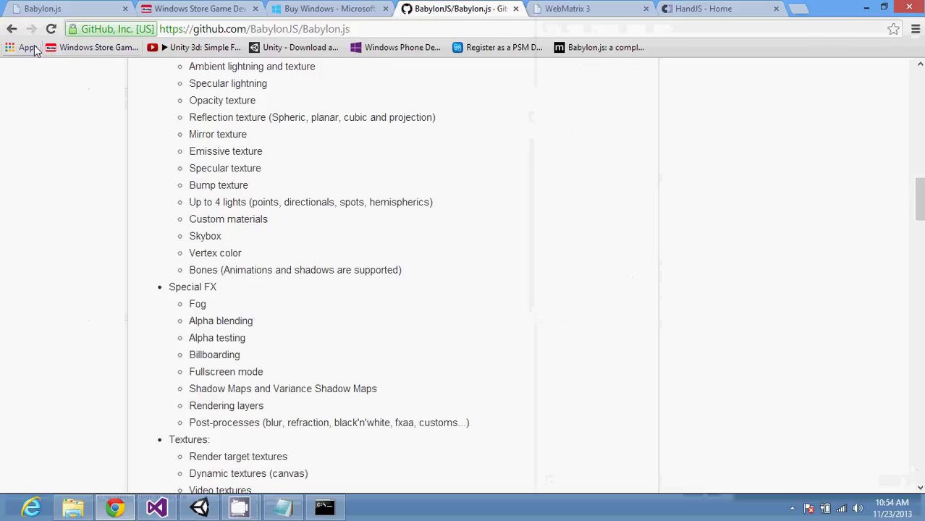
click(12, 28)
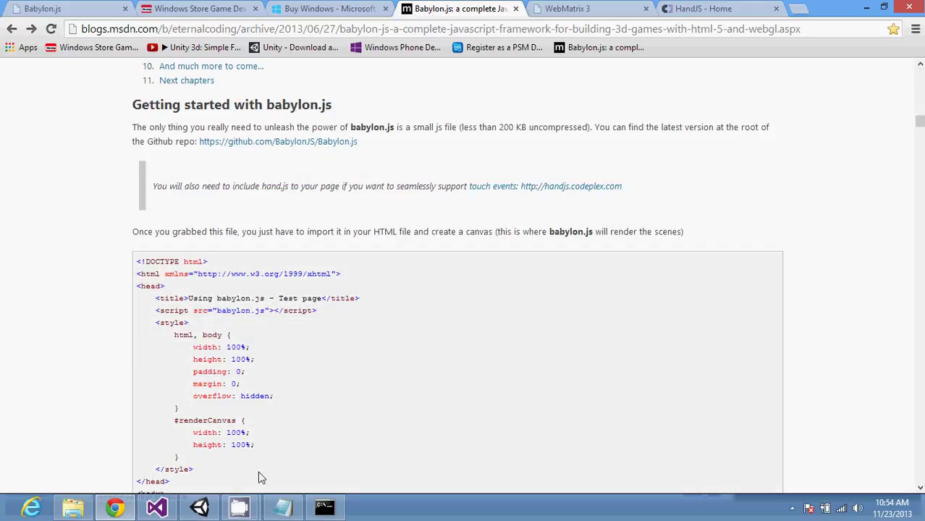
click(284, 507)
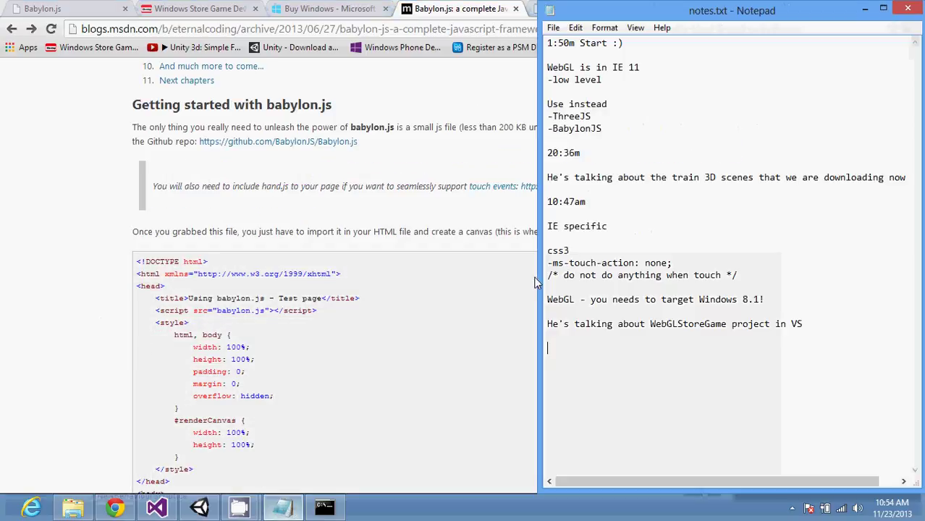
double_click(657, 323)
key(ctrl+c)
click(445, 245)
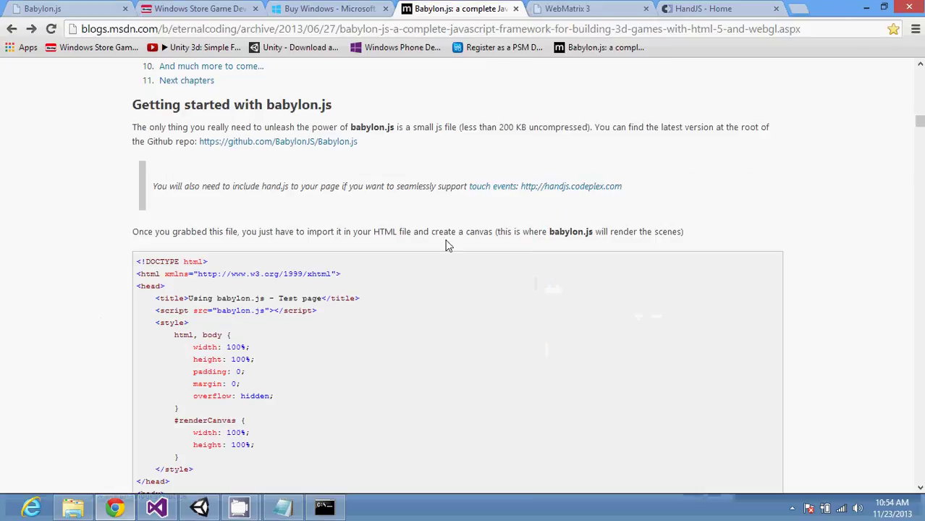
key(ctrl+f)
key(ctrl+v)
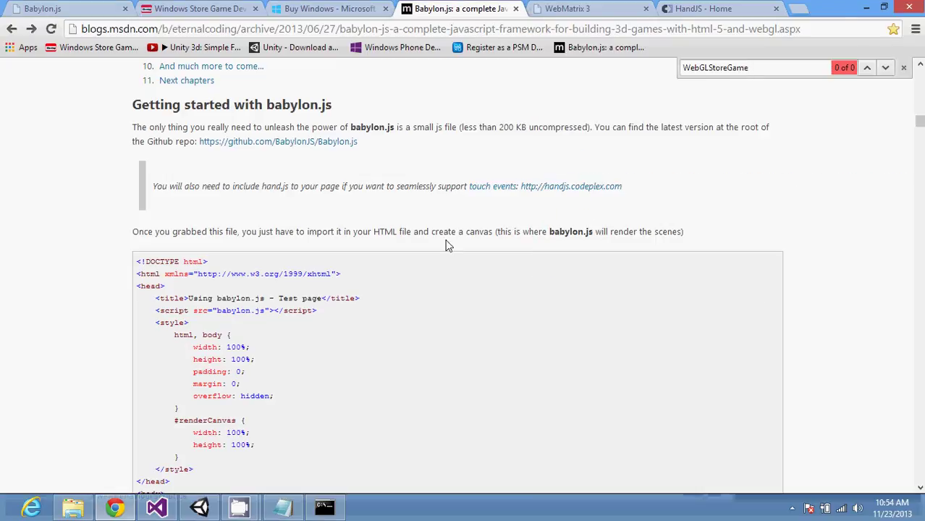
Step: Turn the speaker volume down and open the coordinate-system diagram as a standalone image
scroll(465, 253, down, 5)
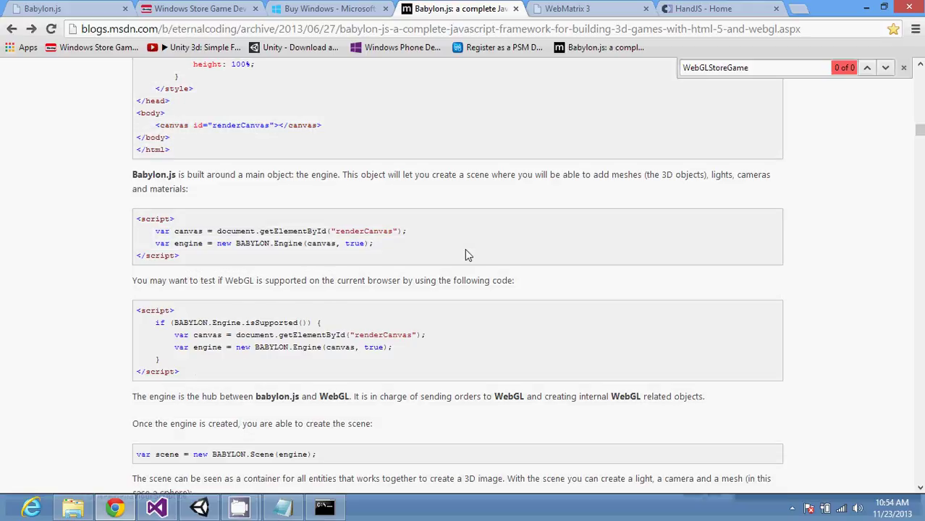
scroll(465, 253, down, 5)
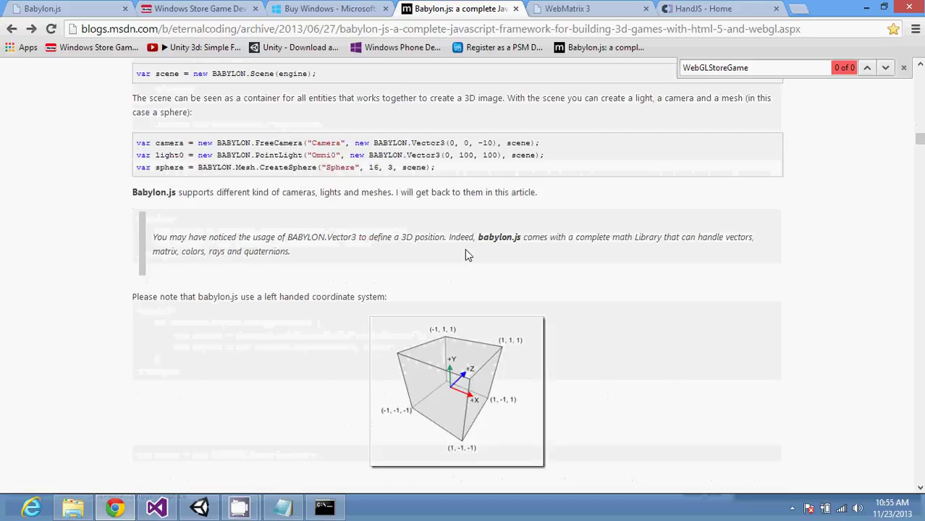
click(857, 510)
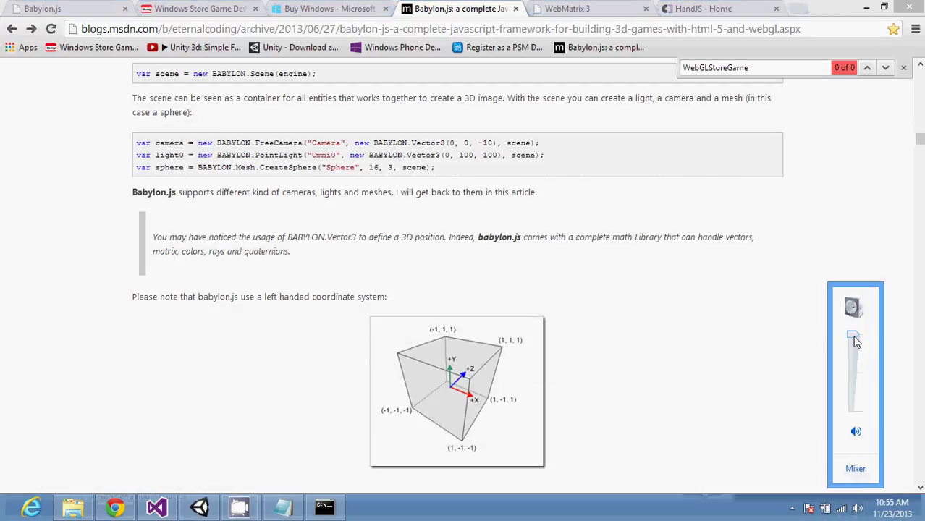
drag(855, 358, 855, 403)
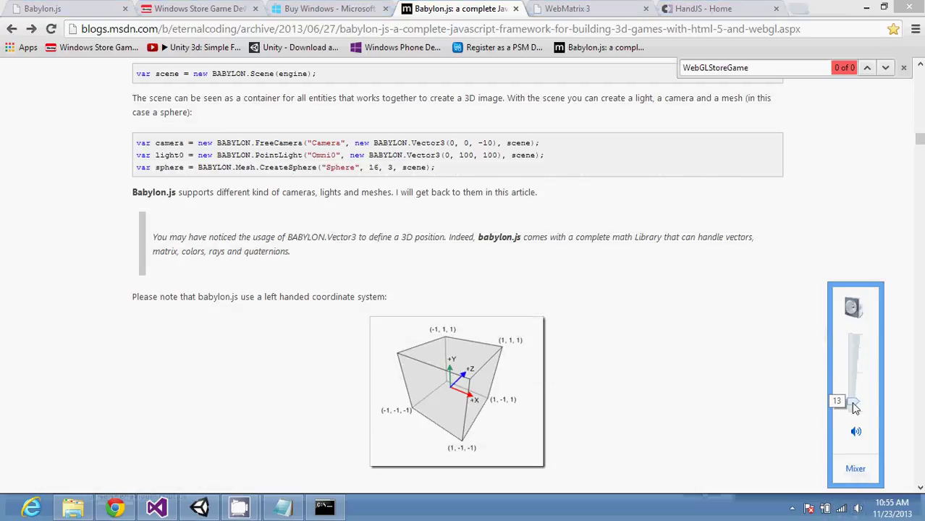
click(748, 387)
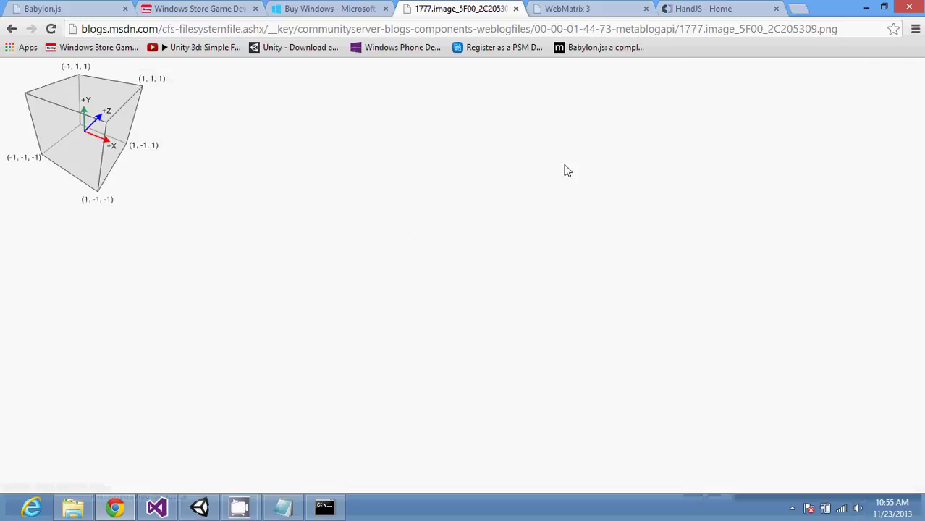
Step: Scroll the MSDN blog post down to the WebGL demo, then view the babylonjs.com demo page
click(11, 29)
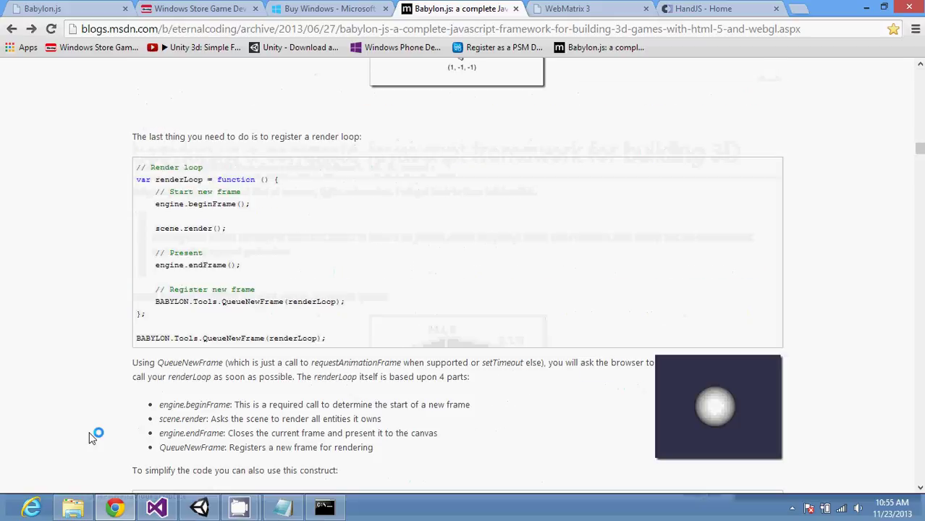
scroll(92, 438, down, 13)
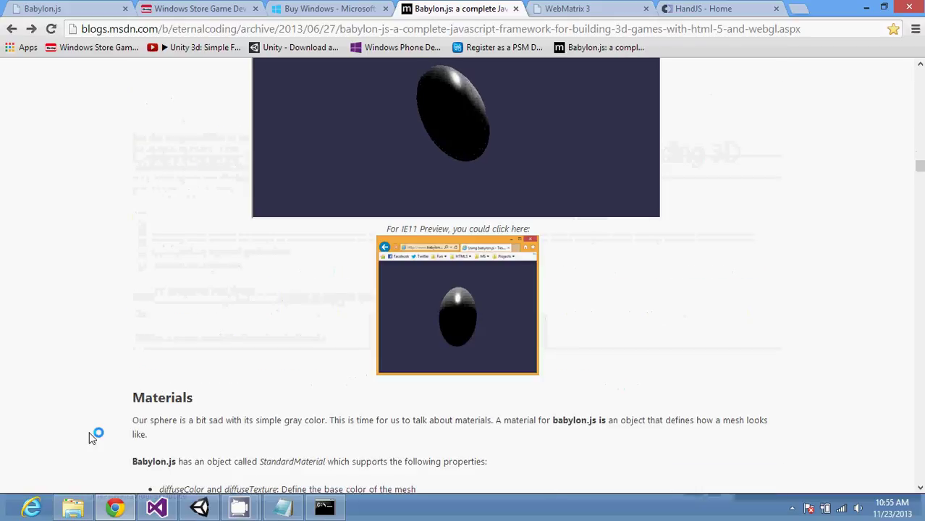
scroll(92, 438, down, 5)
scroll(92, 438, down, 5)
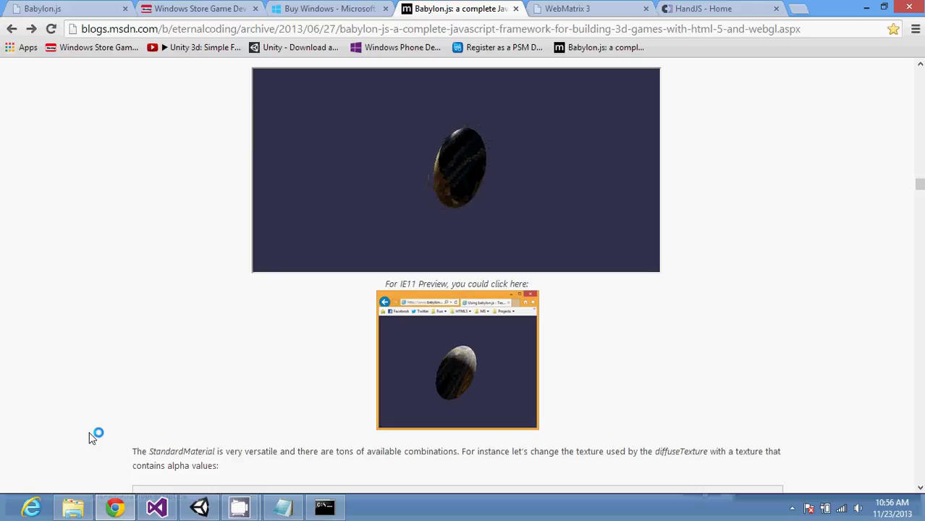
click(113, 7)
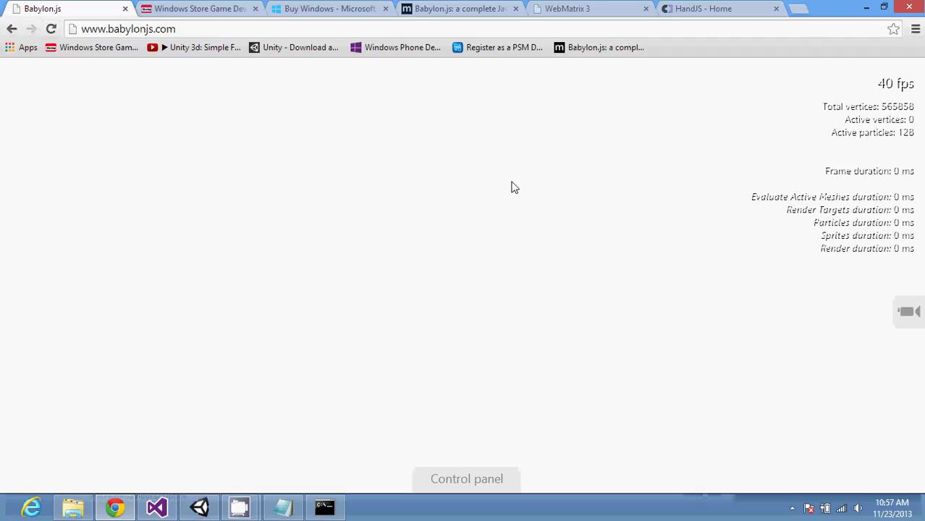
Step: Reload the Babylon.js demo, switch to the WebMatrix 3 page, and show the Downloads folder
click(907, 314)
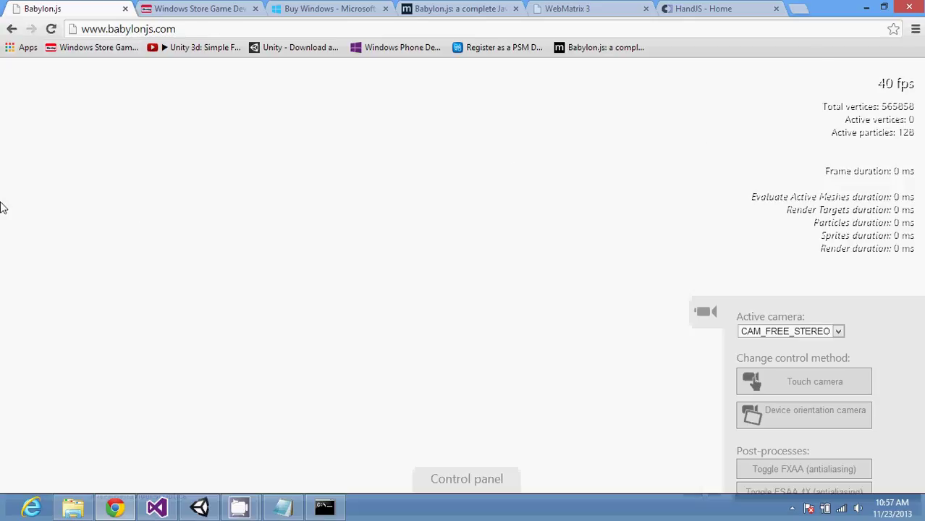
click(52, 28)
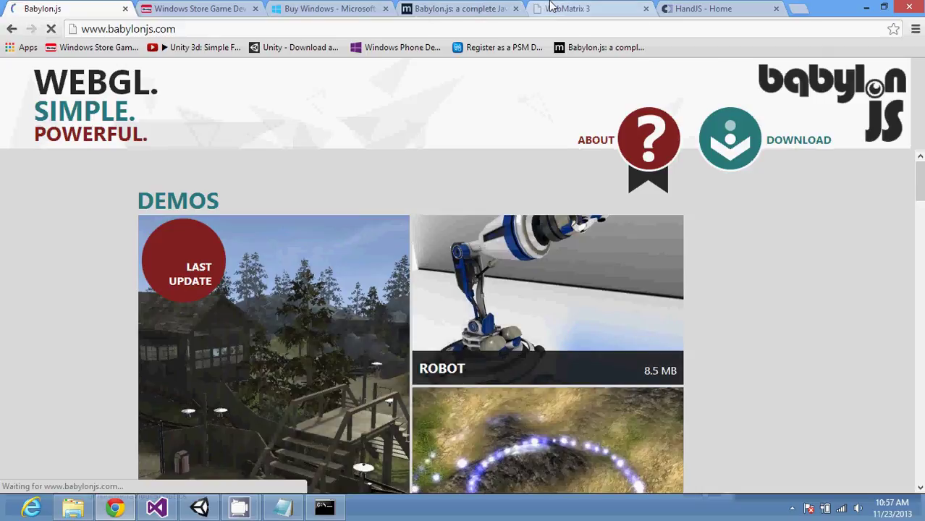
click(550, 8)
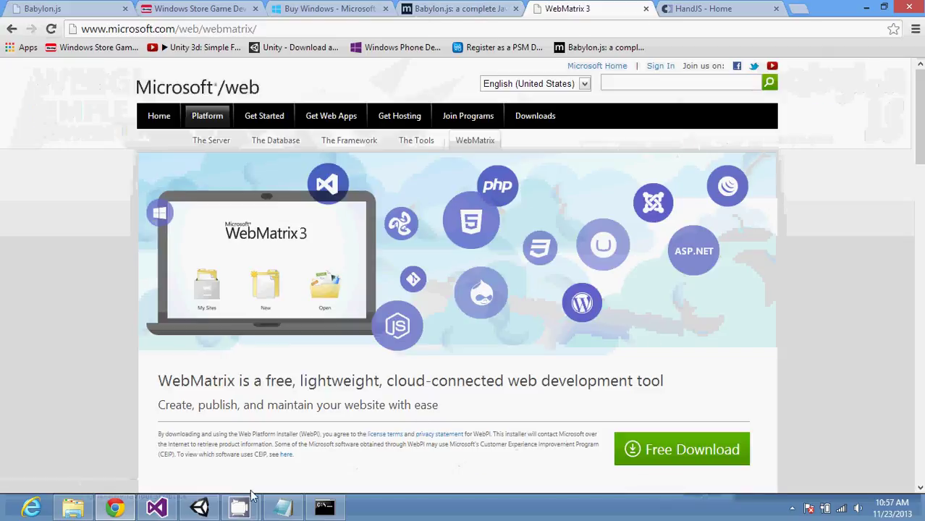
click(72, 507)
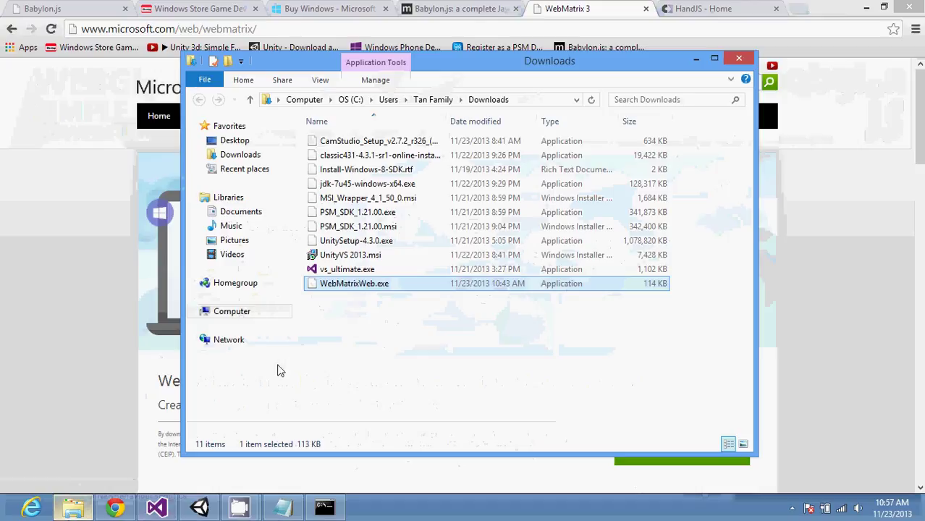
Step: Run WebMatrixWeb.exe as administrator to launch Web Platform Installer on WebMatrix 3
right_click(364, 287)
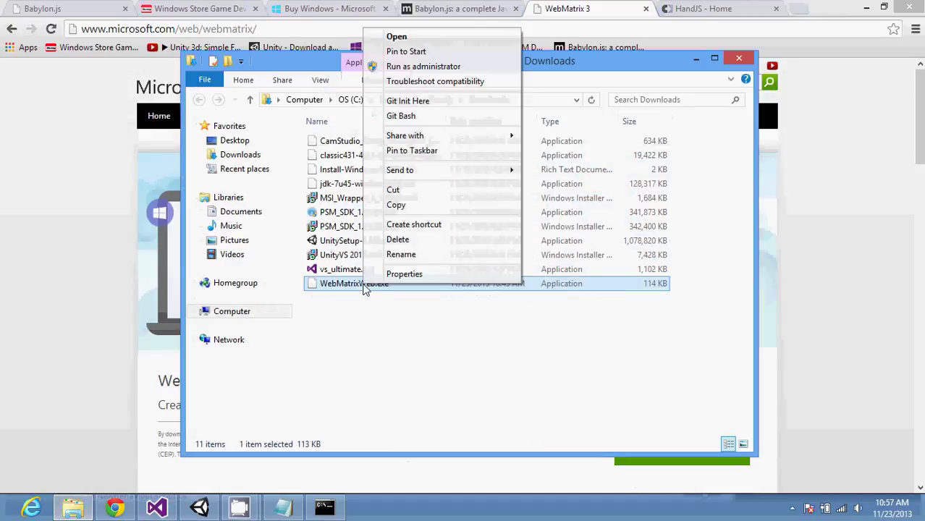
click(466, 67)
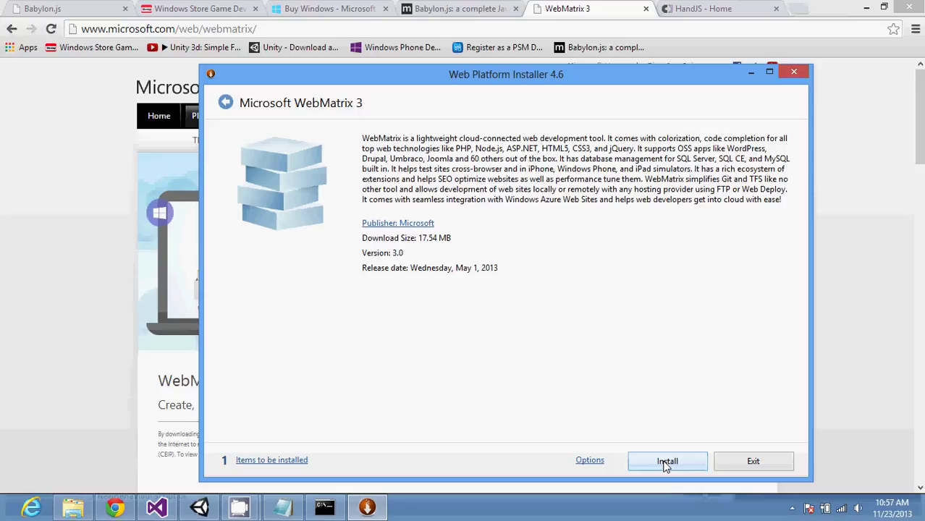
Step: Install Microsoft WebMatrix 3, accepting the license terms to start the download
click(666, 463)
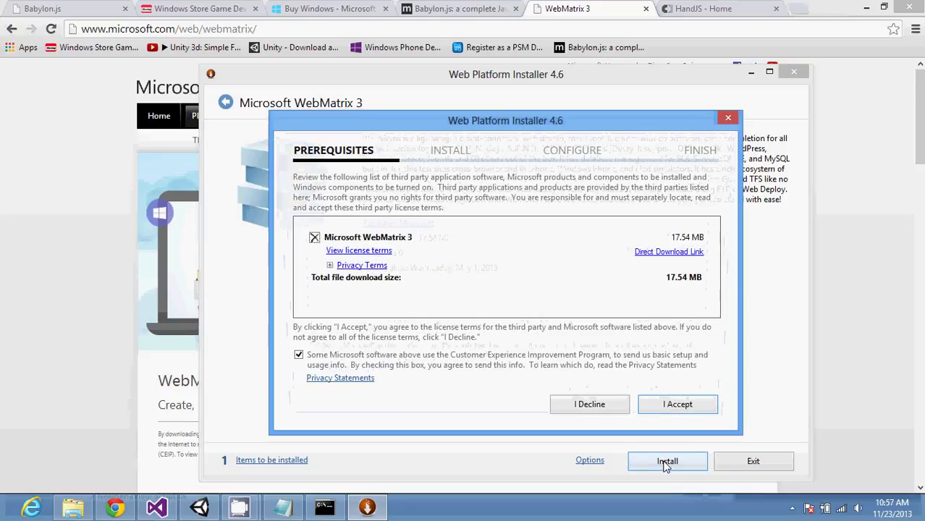
click(658, 406)
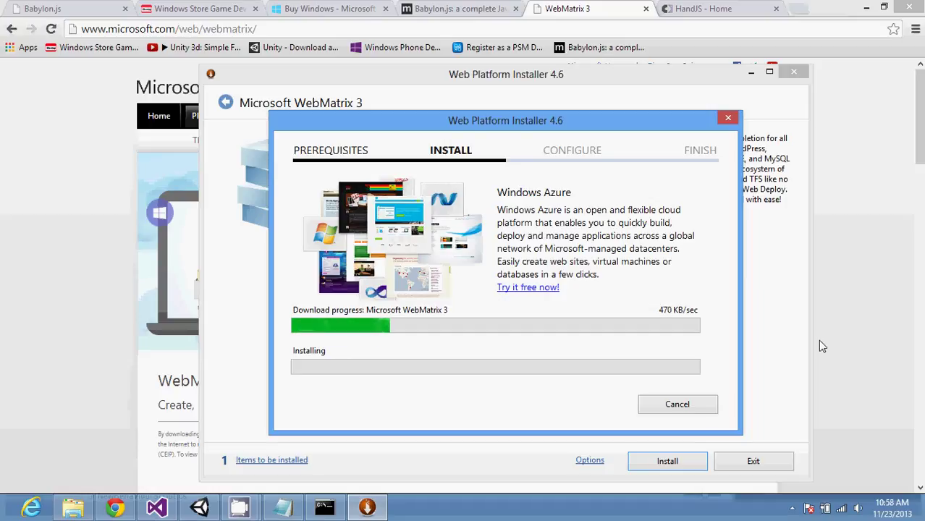
Step: Try the first Babylon.js demo, browse the Store Game Dev and Buy Windows tabs, then return to the blog article
click(809, 292)
click(59, 7)
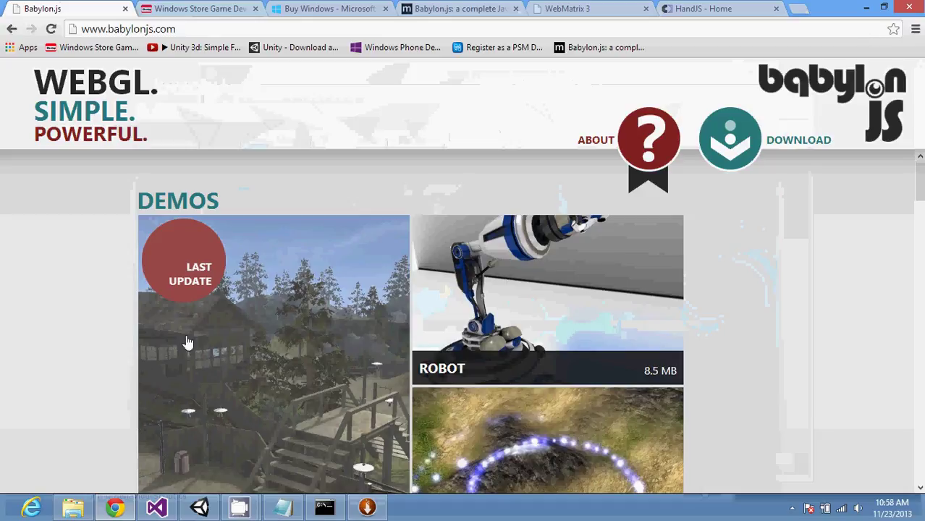
click(257, 360)
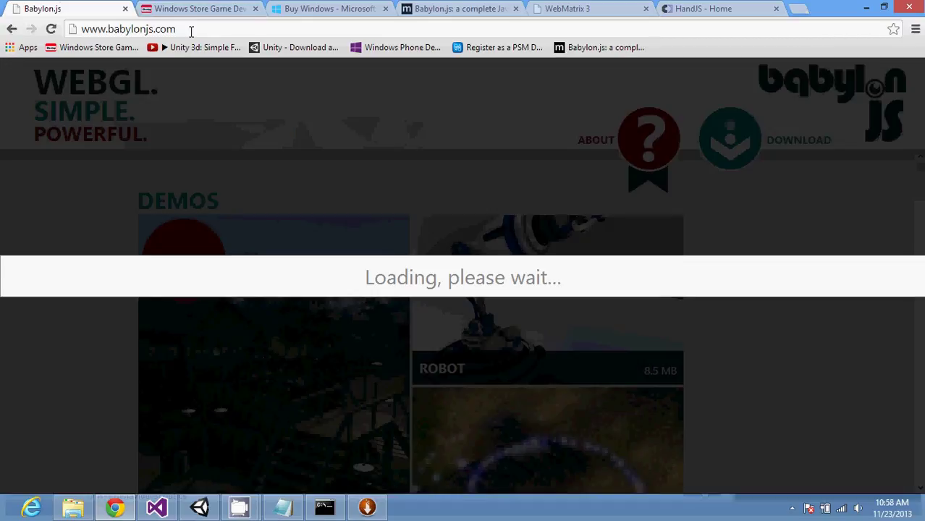
click(12, 31)
click(203, 8)
click(294, 8)
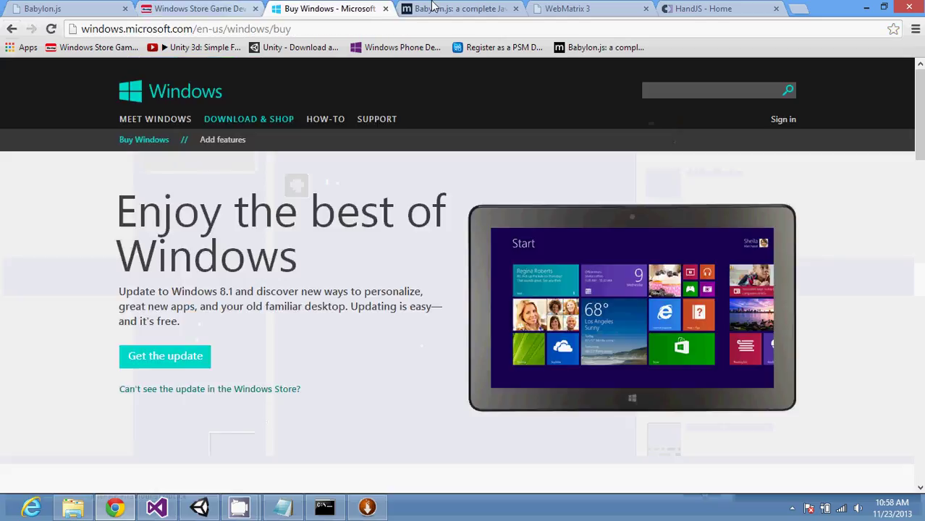
click(432, 7)
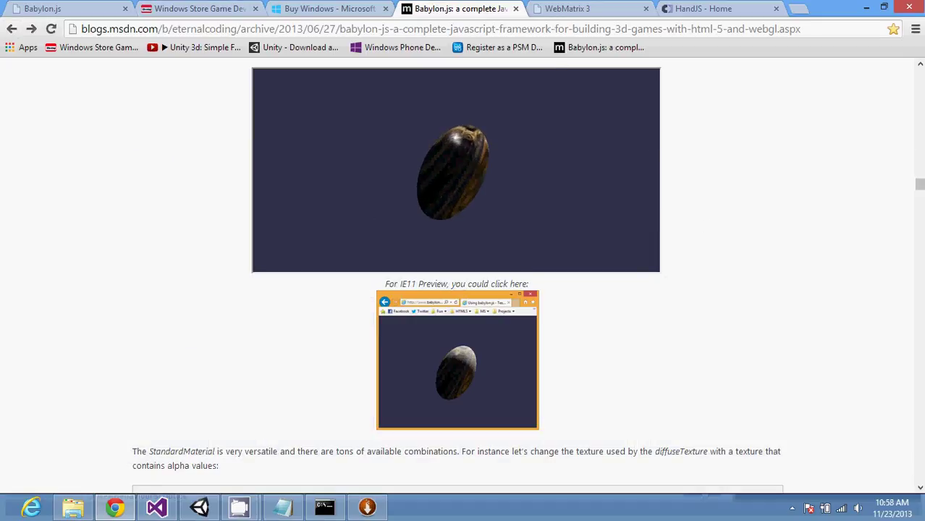
drag(920, 185, 921, 64)
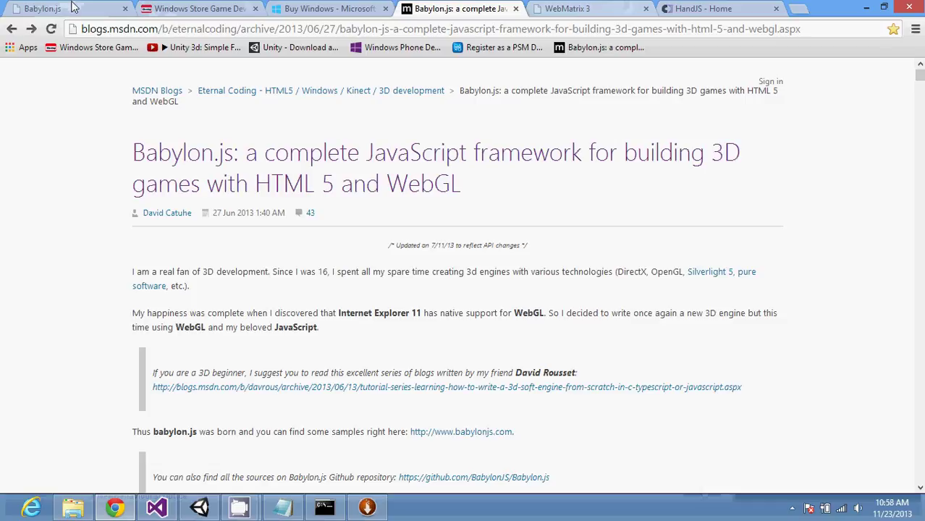
Step: Navigate Chrome to the BabylonJS GitHub account page via the address bar
click(557, 9)
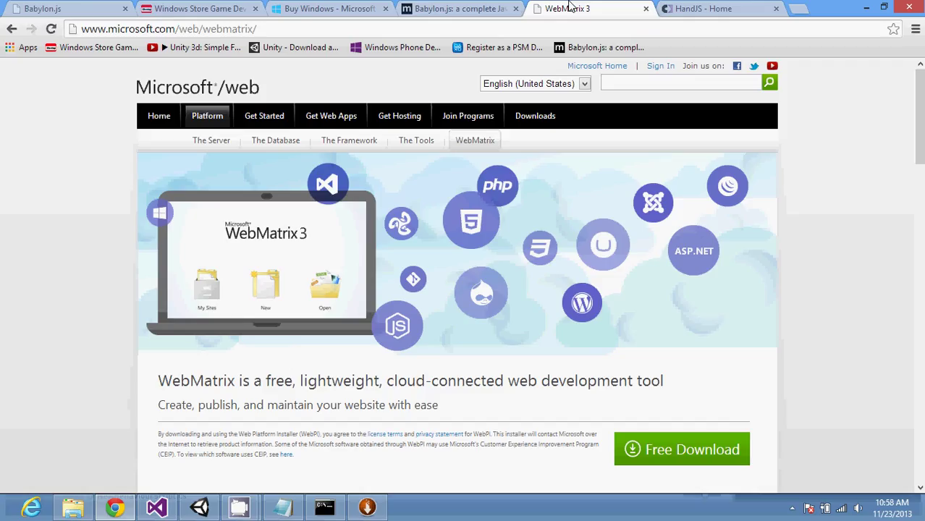
click(545, 24)
text(gitth)
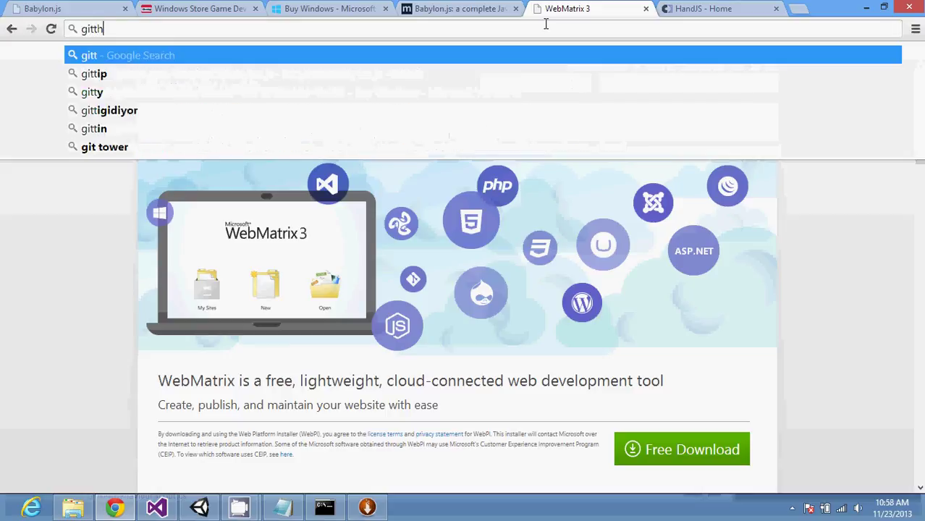
key(BackSpace)
key(Down)
key(Down)
key(Down)
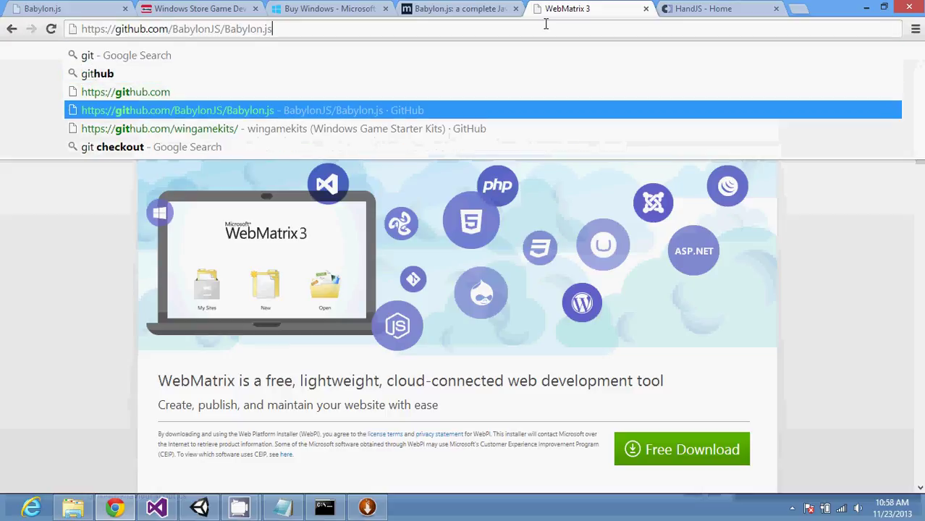
key(BackSpace)
key(BackSpace)
key(BackSpace)
key(BackSpace)
key(BackSpace)
key(BackSpace)
key(BackSpace)
key(BackSpace)
key(BackSpace)
key(BackSpace)
key(BackSpace)
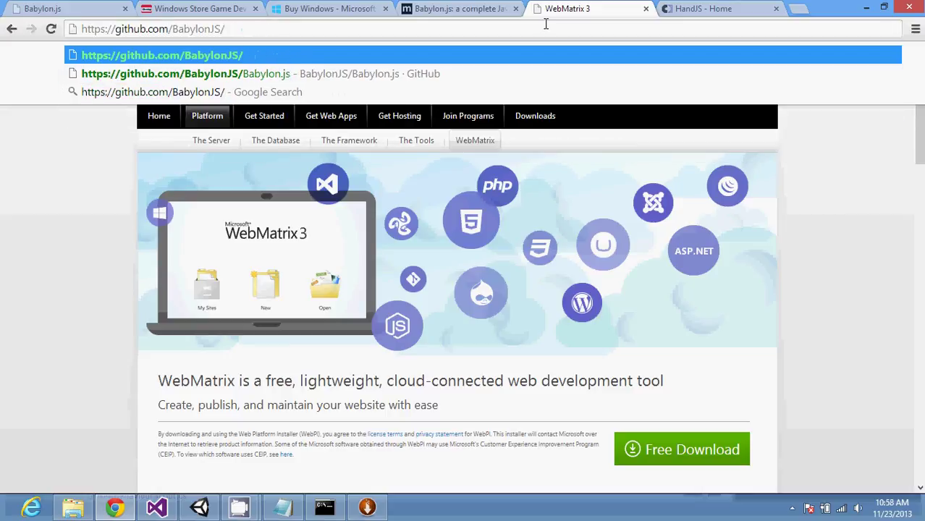
key(Return)
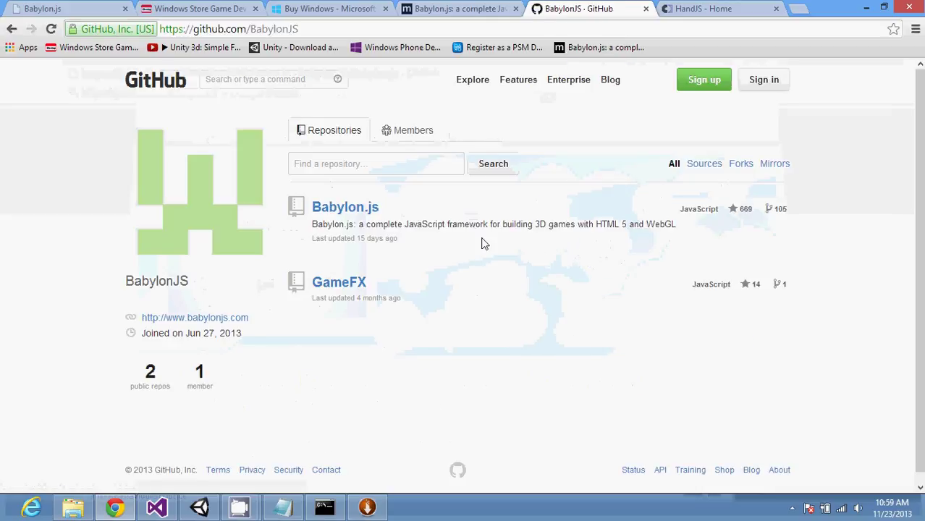
Step: Open the Babylon.js repository's wiki Tutorials page, then bring notes.txt forward
click(355, 209)
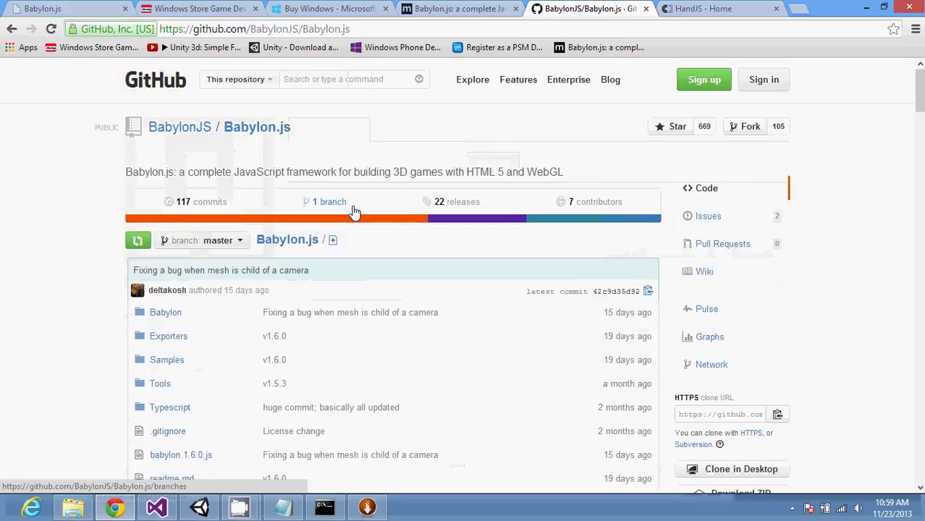
scroll(354, 212, down, 5)
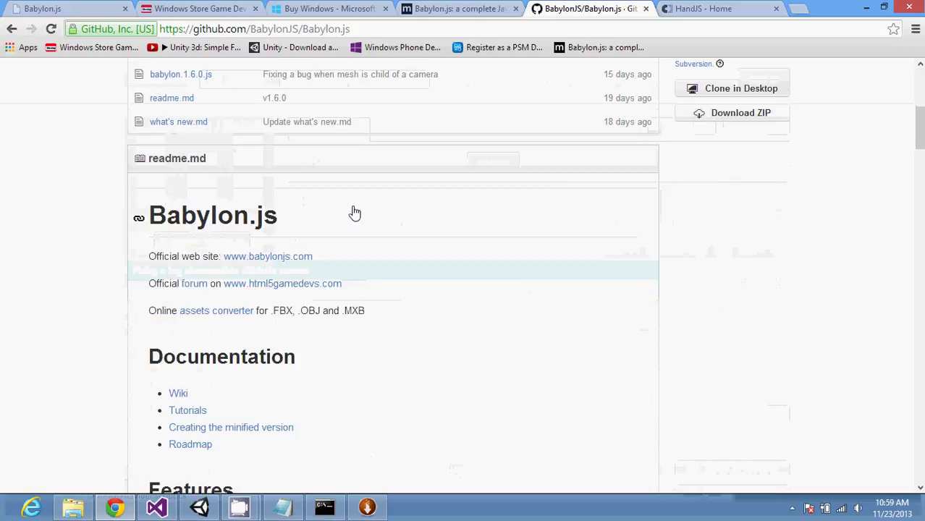
scroll(354, 213, down, 5)
scroll(354, 212, down, 5)
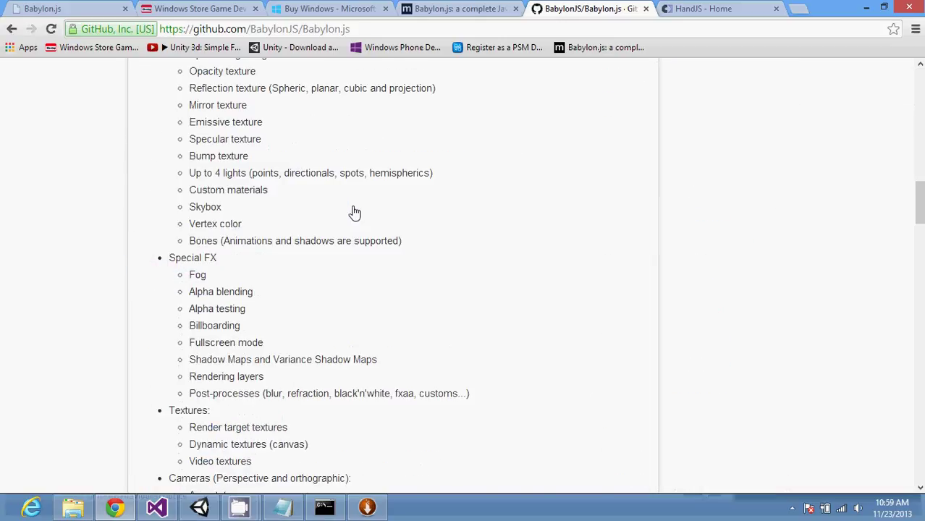
scroll(354, 212, down, 5)
scroll(355, 213, down, 10)
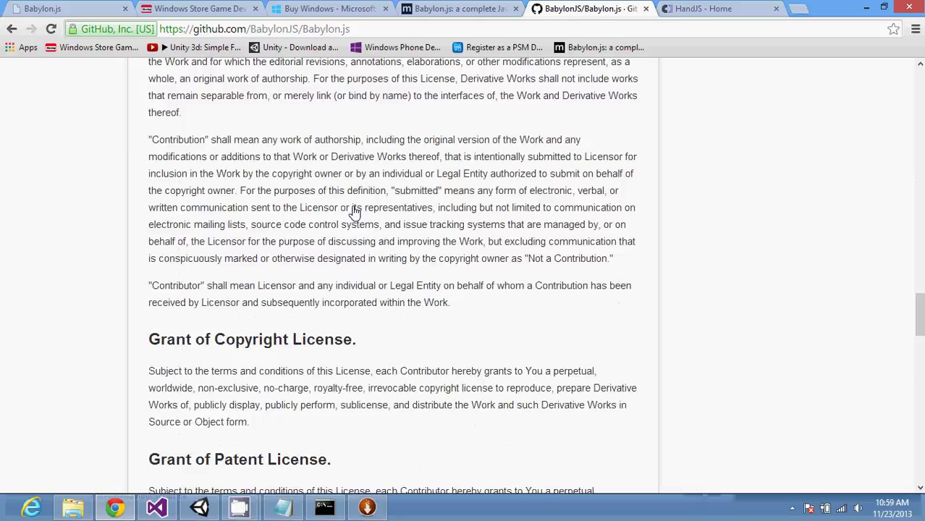
scroll(354, 213, down, 15)
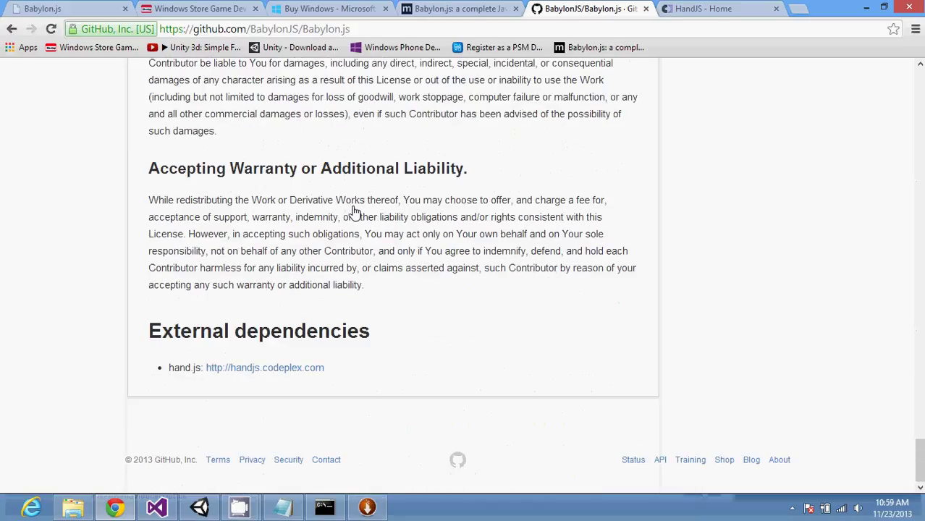
scroll(355, 212, up, 20)
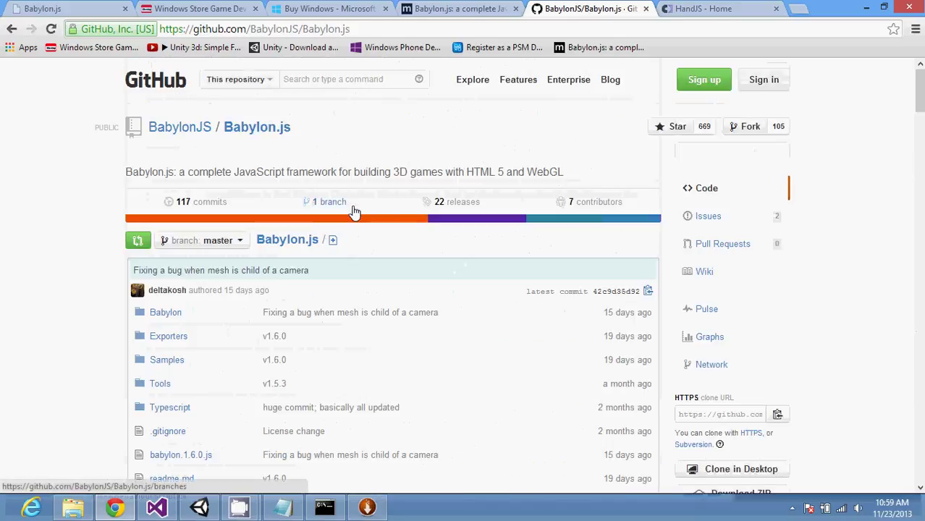
scroll(355, 212, down, 3)
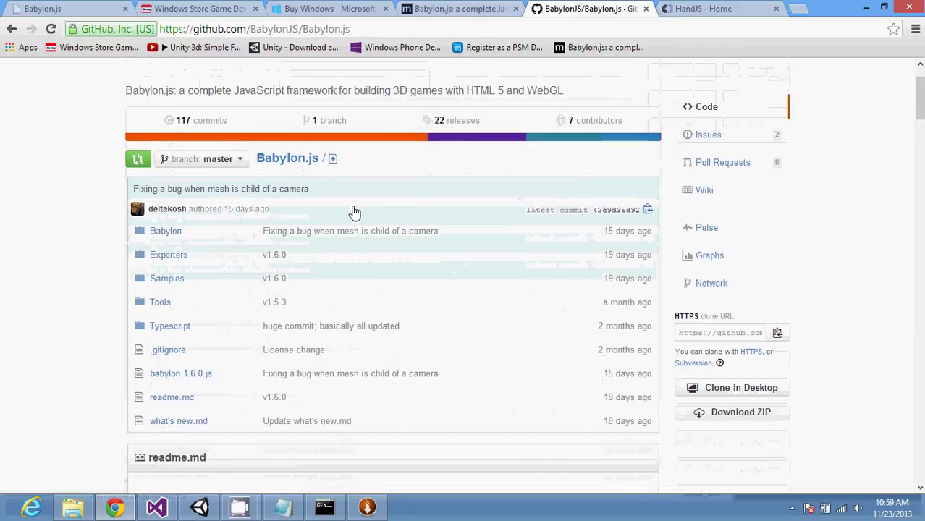
scroll(355, 213, down, 3)
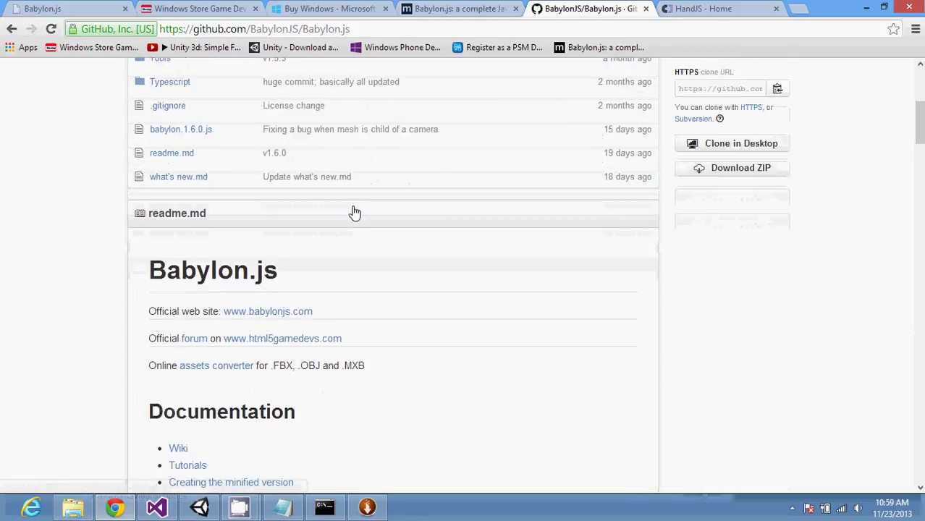
scroll(354, 213, down, 1)
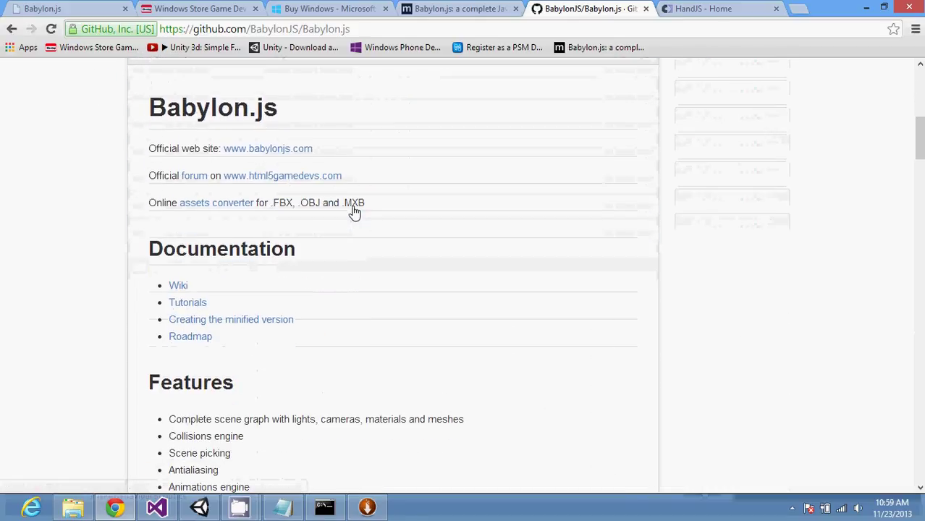
click(187, 303)
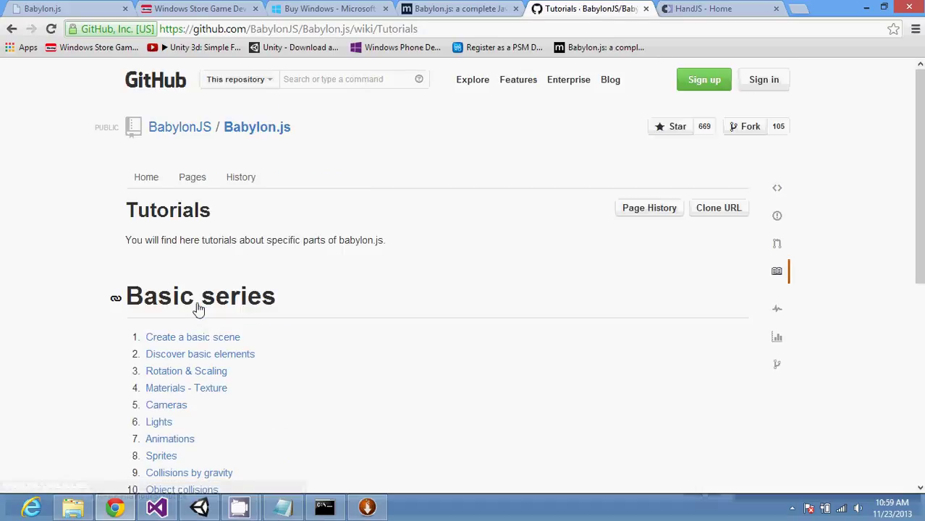
scroll(199, 310, down, 1)
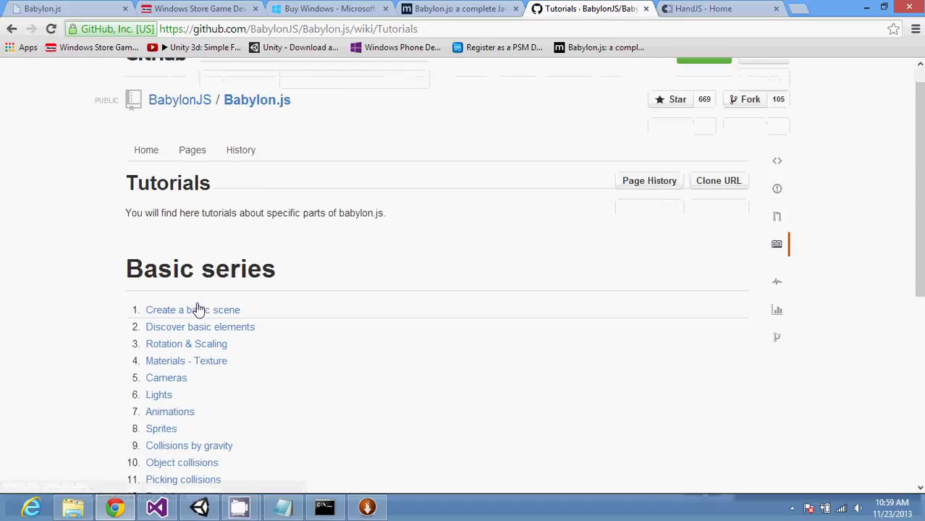
click(282, 507)
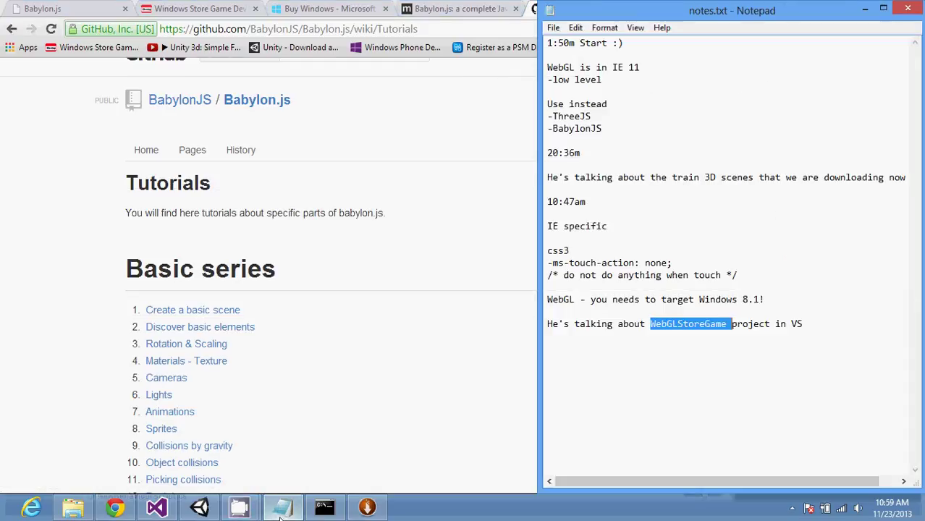
Step: Write the heading 'Differences between ThreeJS and BabylonJS', pasting in the copied library names
click(592, 368)
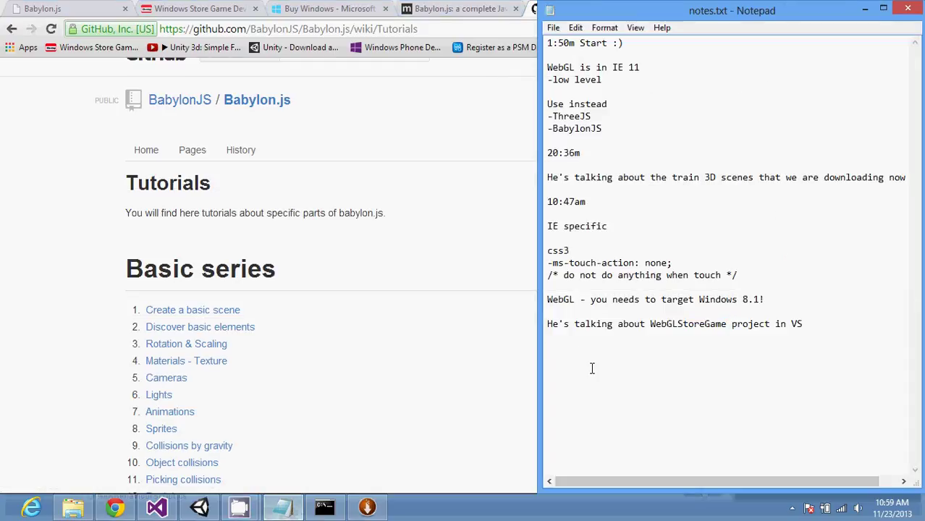
text(Differences be)
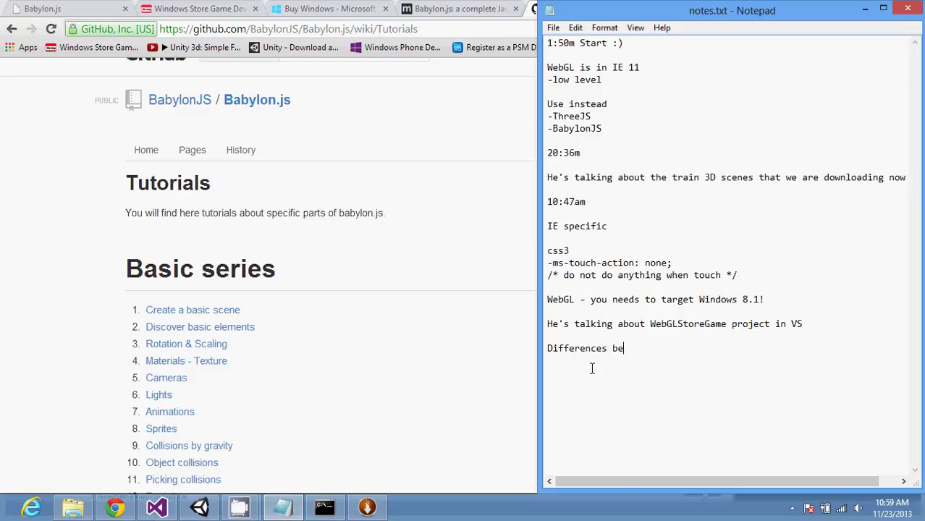
text(tween)
drag(602, 129, 553, 116)
key(ctrl+c)
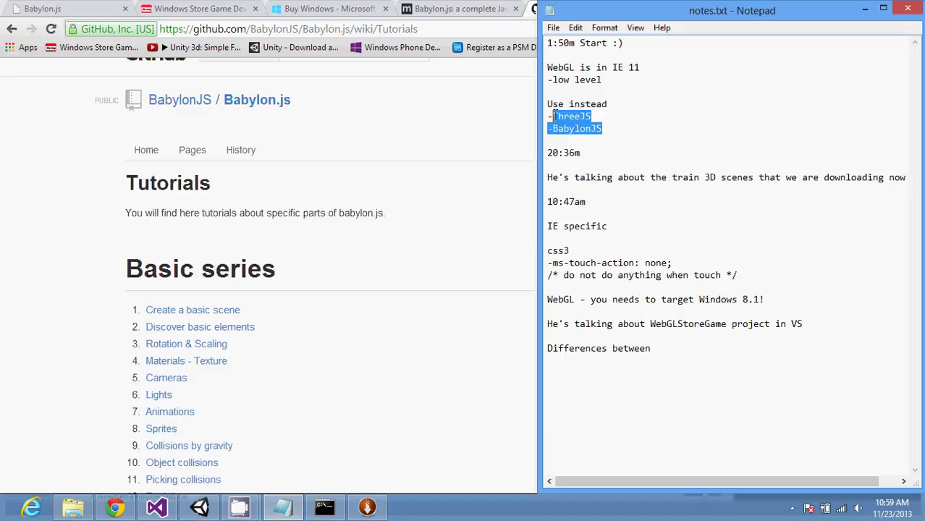
click(760, 366)
key(ctrl+v)
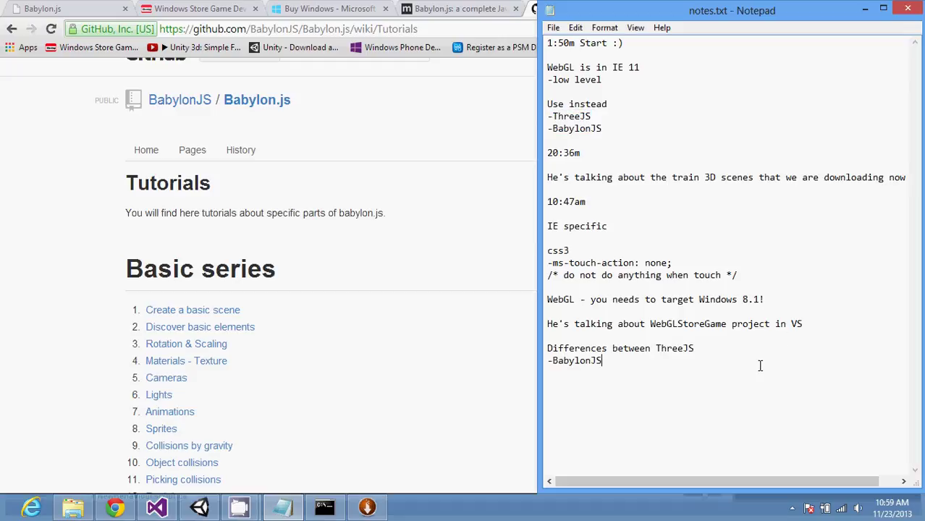
key(BackSpace)
key(BackSpace)
text(and BabylonJS)
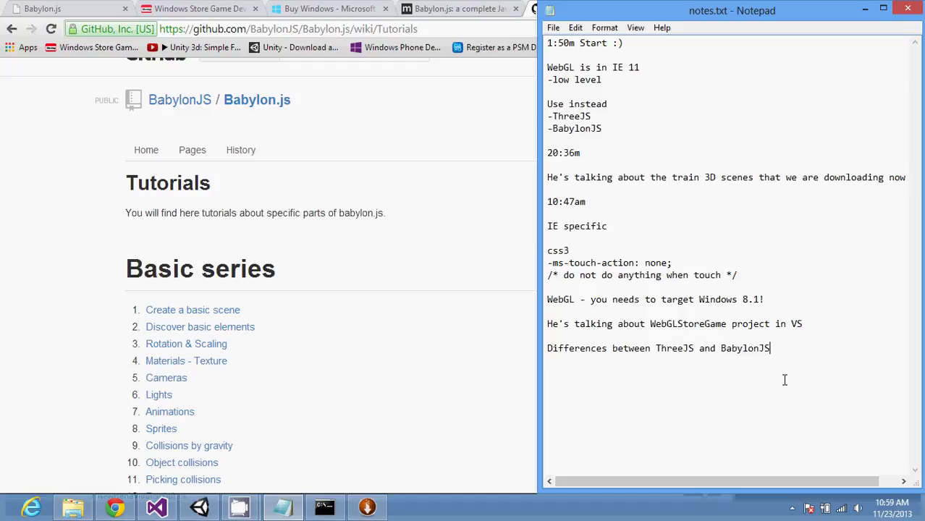
Step: Add the point '-ThreeJS more established' under the heading
key(Return)
text(-ThreeJS more established)
key(Return)
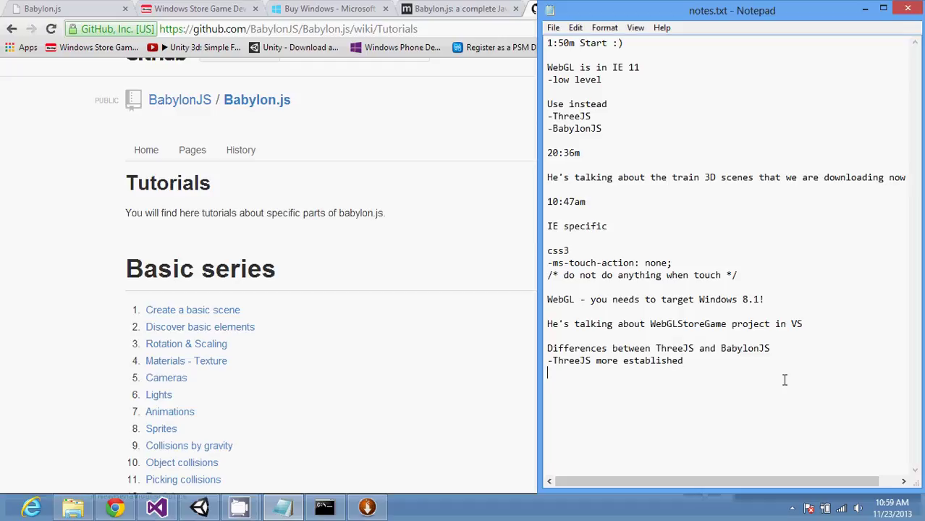
Step: Snap Chrome to the left half of the screen and switch to the Hand.js tab
click(514, 269)
key(super+Left)
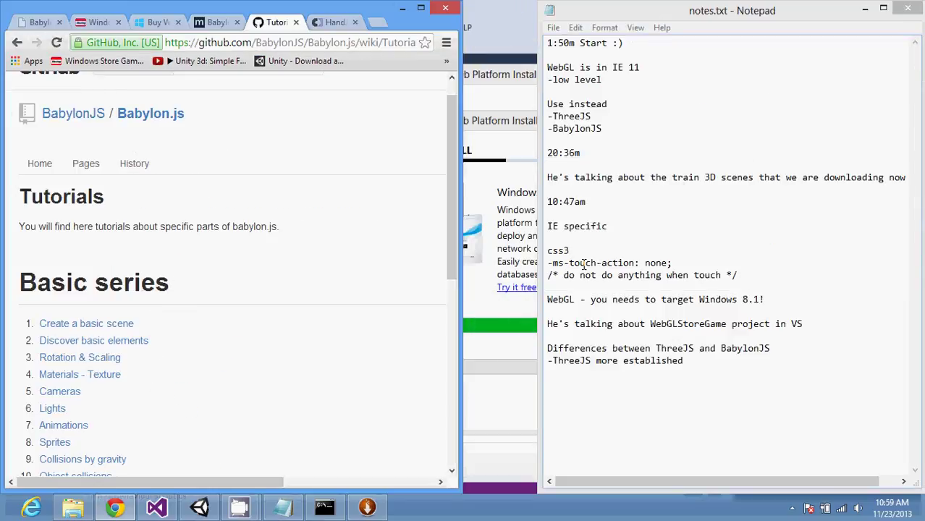
click(454, 393)
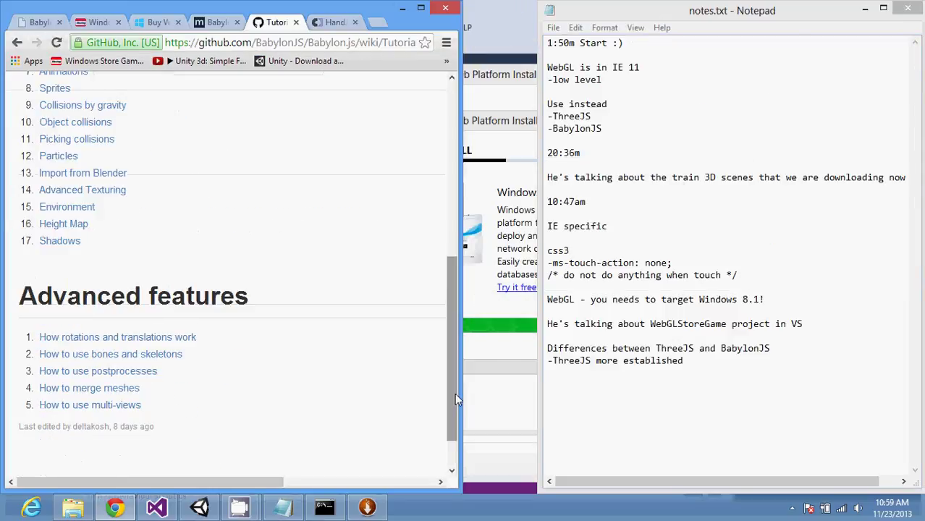
click(333, 23)
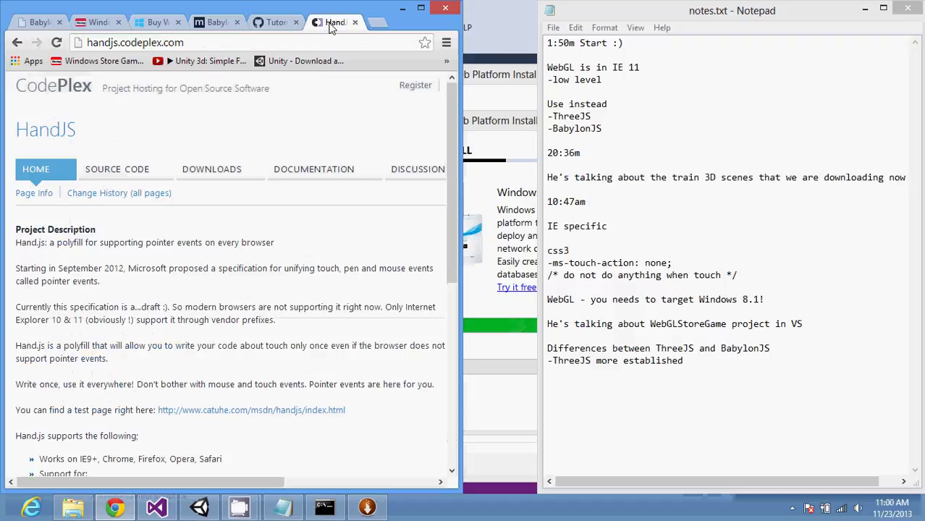
Step: Search the web for threejs and open the official three.js site
click(313, 45)
text(thr)
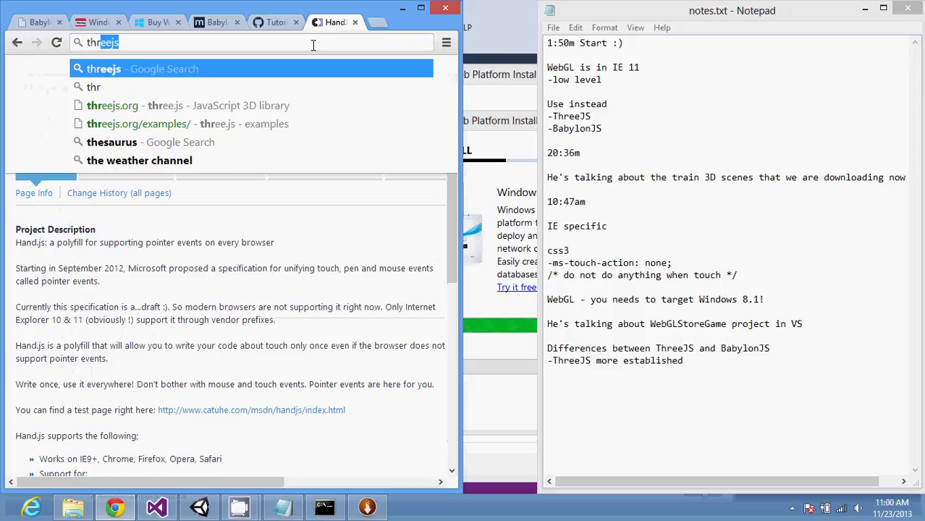
text(e)
key(Return)
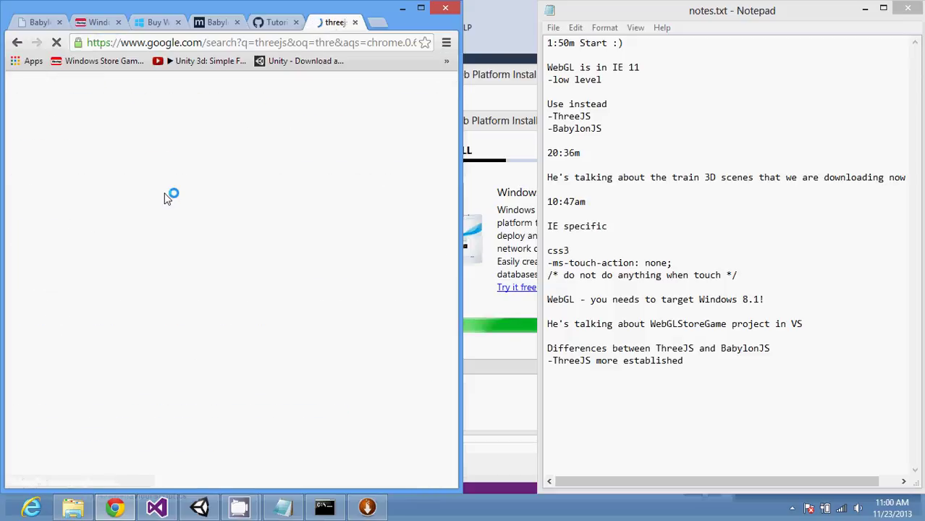
click(148, 196)
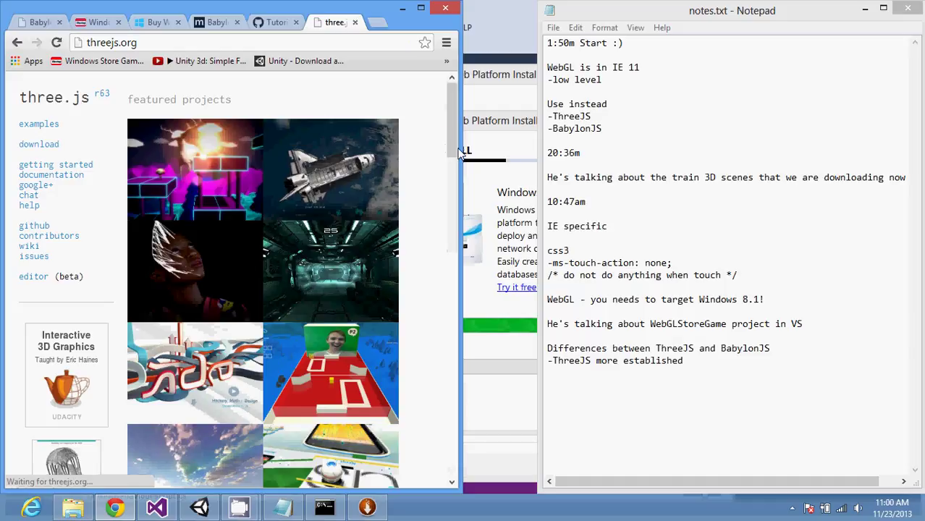
Step: Widen the browser window and scroll through the three.js featured projects
drag(460, 150, 529, 182)
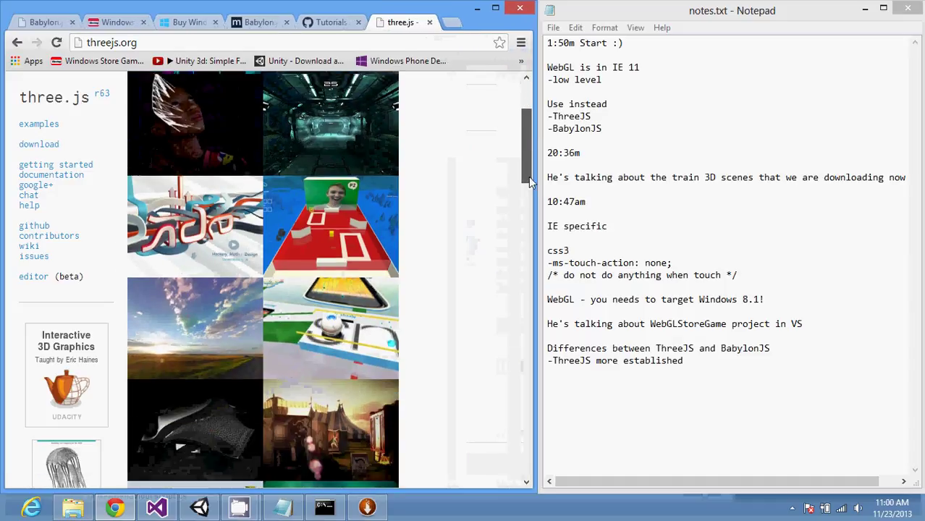
scroll(529, 182, up, 2)
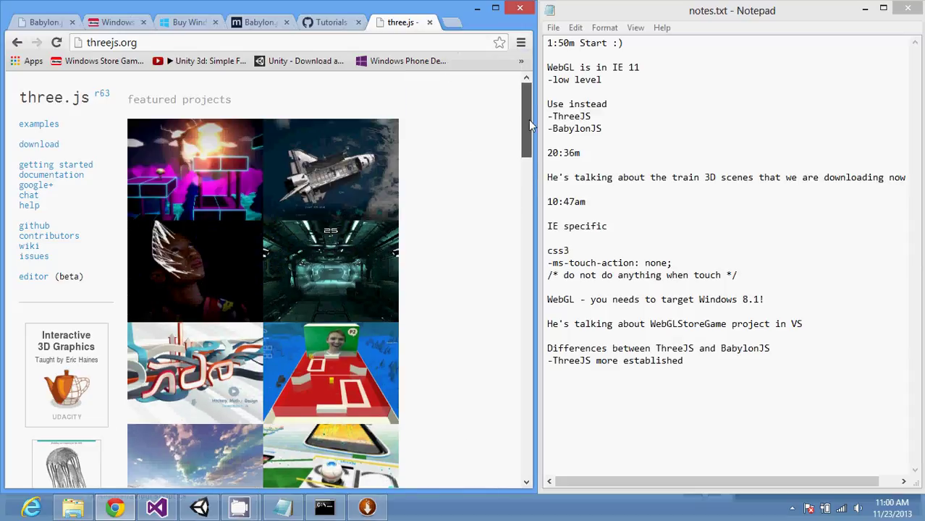
scroll(523, 240, down, 5)
scroll(524, 241, down, 20)
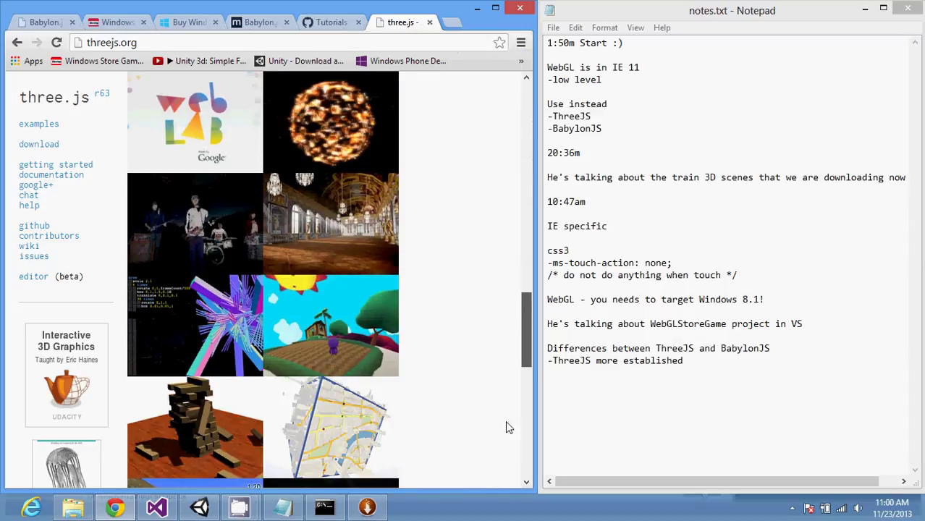
scroll(405, 290, up, 20)
scroll(406, 290, down, 8)
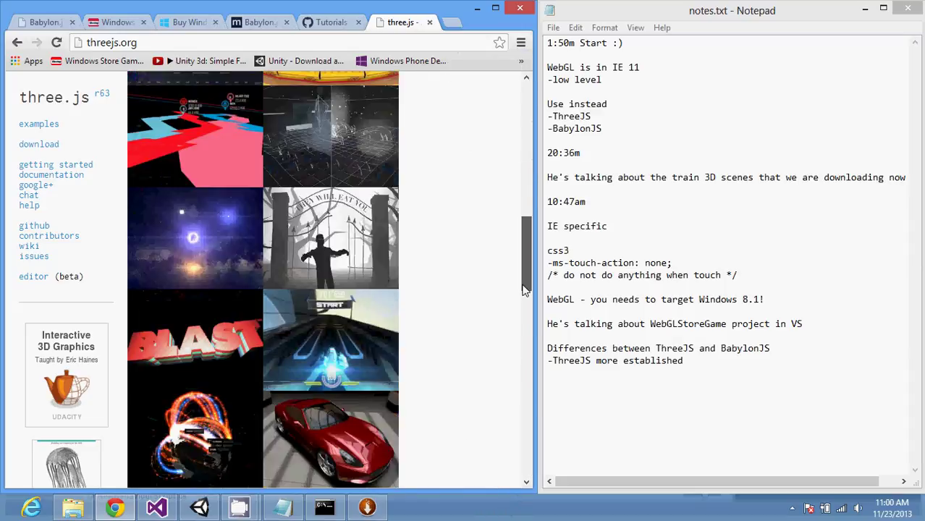
scroll(405, 289, up, 8)
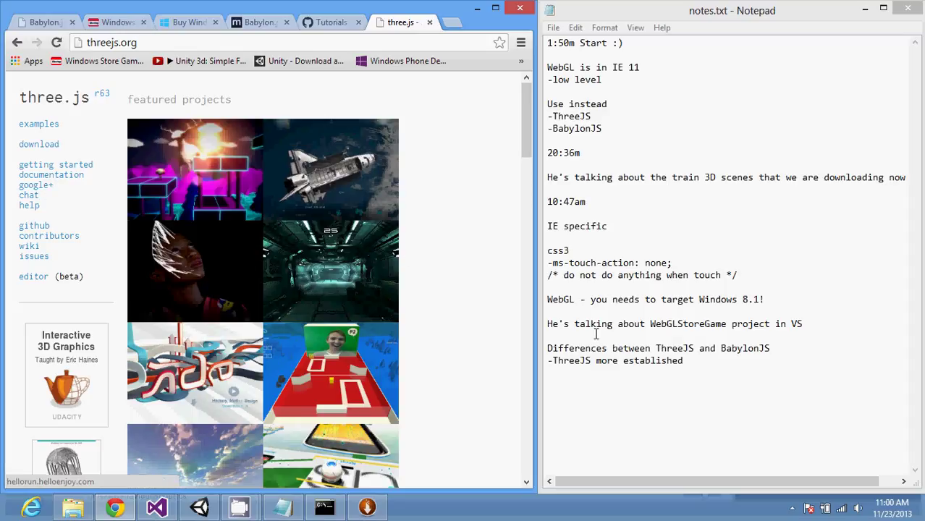
Step: Add the note '-BabylonJS - written by Microsoft guy!?' on a new line
click(682, 363)
key(Return)
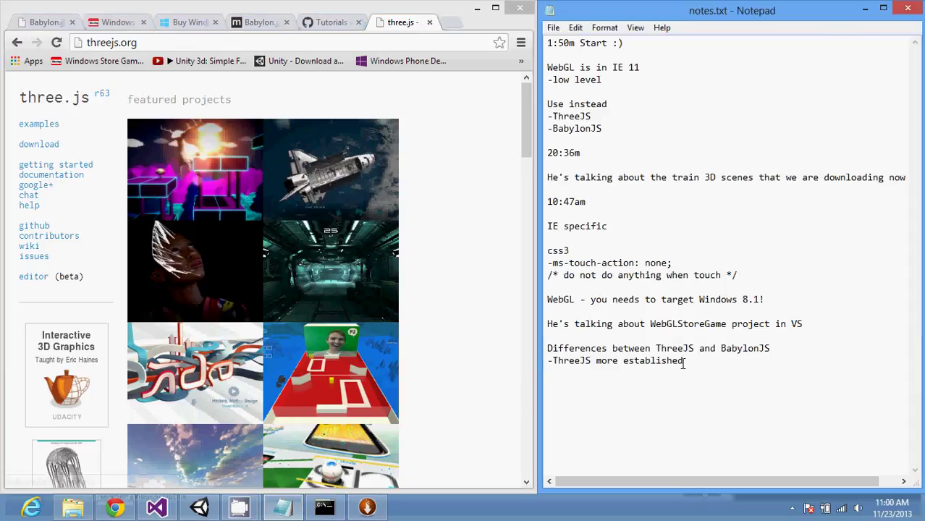
text(-)
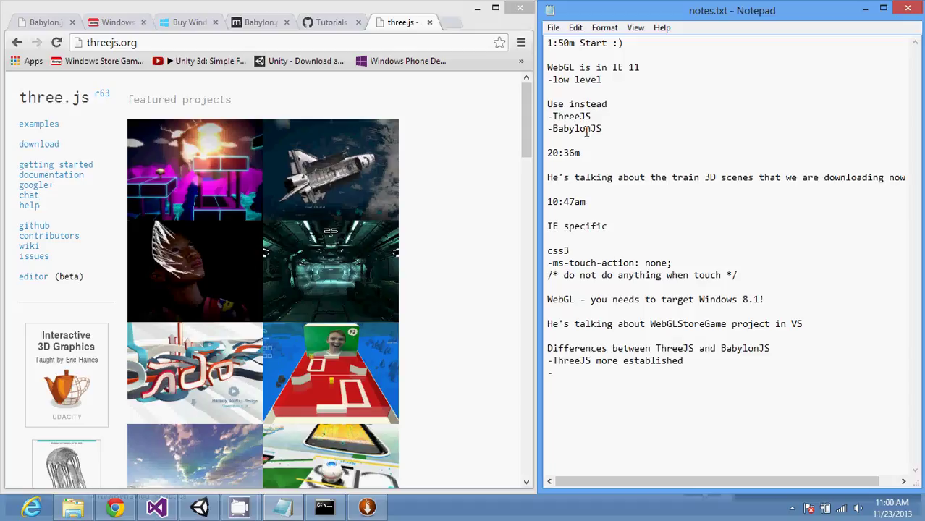
double_click(587, 128)
key(ctrl+c)
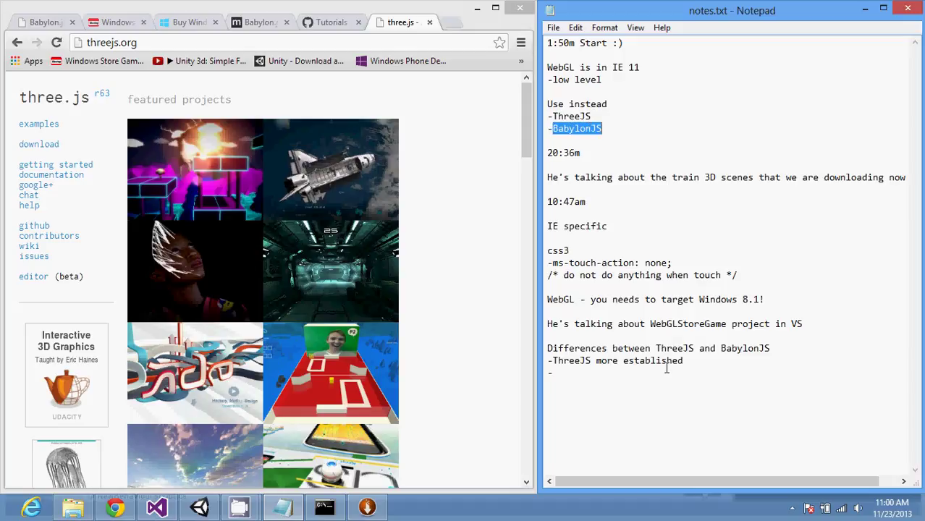
click(666, 370)
key(ctrl+v)
text(- writye)
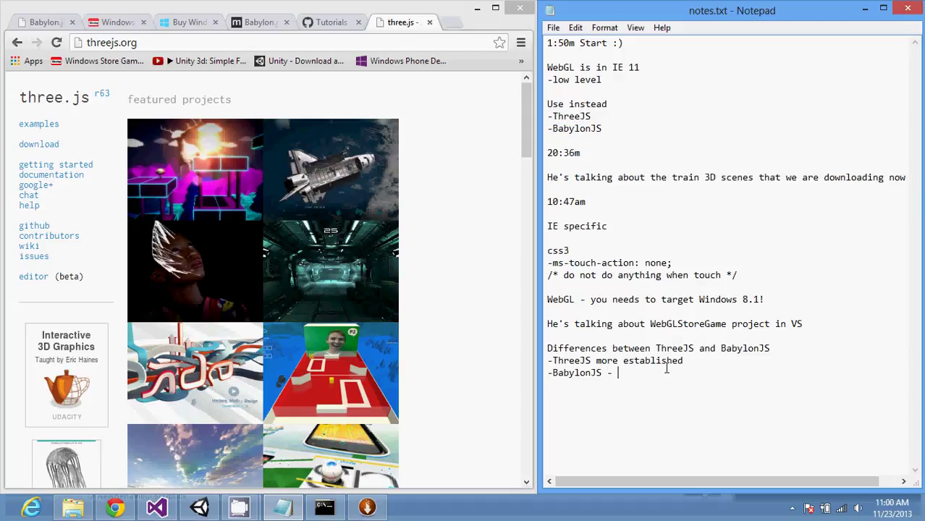
key(BackSpace)
key(BackSpace)
text(ten by Microfo)
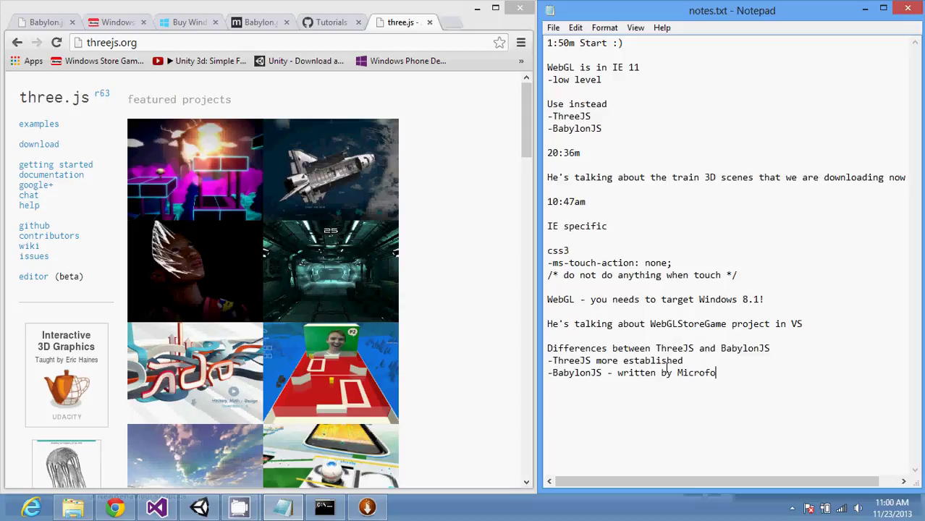
key(BackSpace)
key(BackSpace)
text(soft guy!?)
key(Return)
Step: Add 'With TypeScript!' on the line below the BabylonJS note
text(With t)
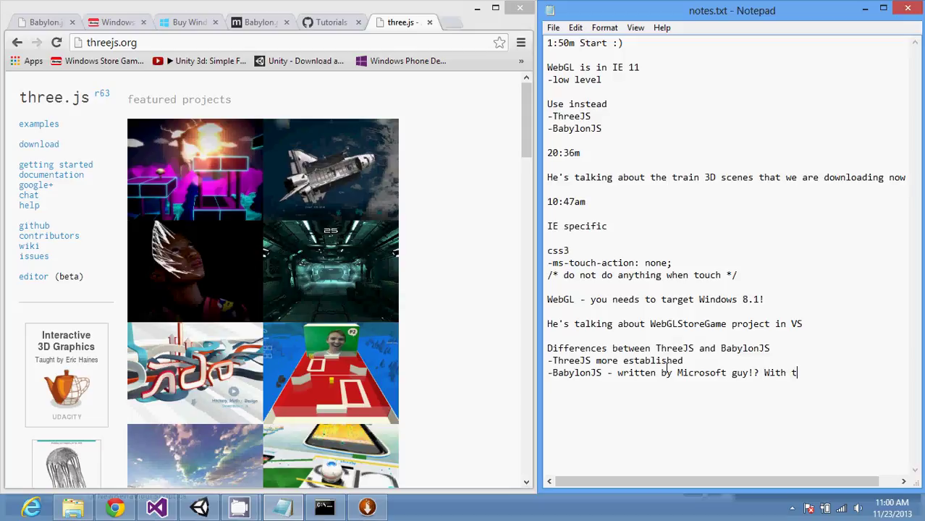
text(ypescript)
key(Left)
key(Left)
key(Left)
key(Left)
key(Left)
key(Left)
key(Left)
key(Left)
key(Left)
key(BackSpace)
text(T)
key(Right)
key(Right)
key(Right)
key(Right)
key(Right)
text(!)
key(Return)
Step: Append '- if you need more cross platform solution' to the ThreeJS line
key(Up)
key(Left)
text(- if y)
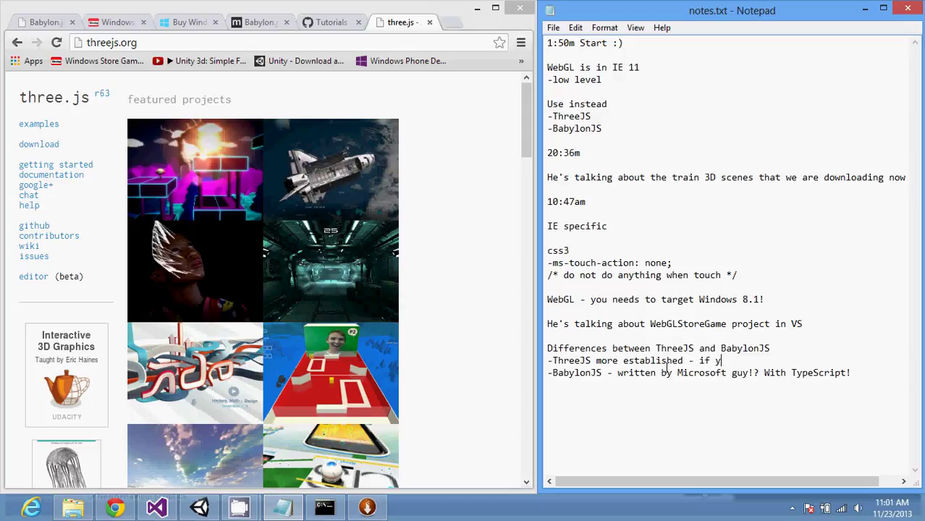
text(ou need more cross)
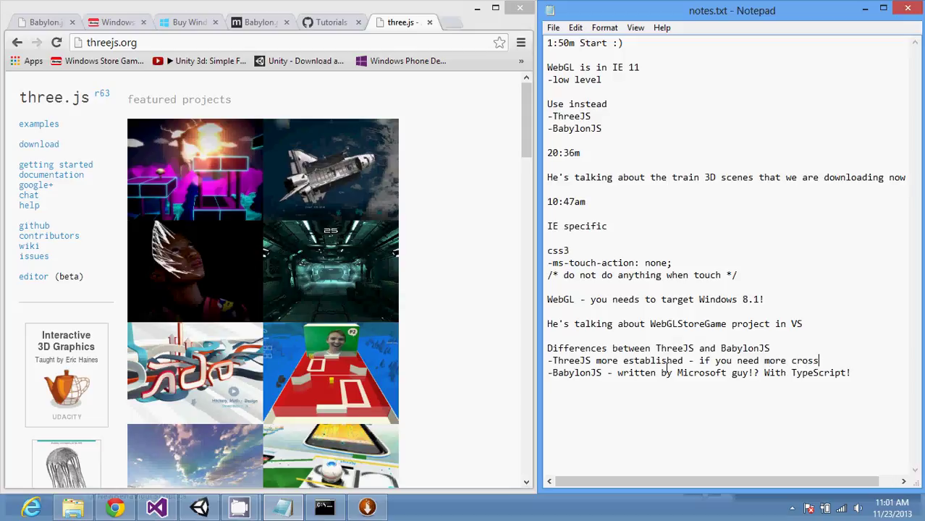
text( platform si)
key(BackSpace)
text(olution)
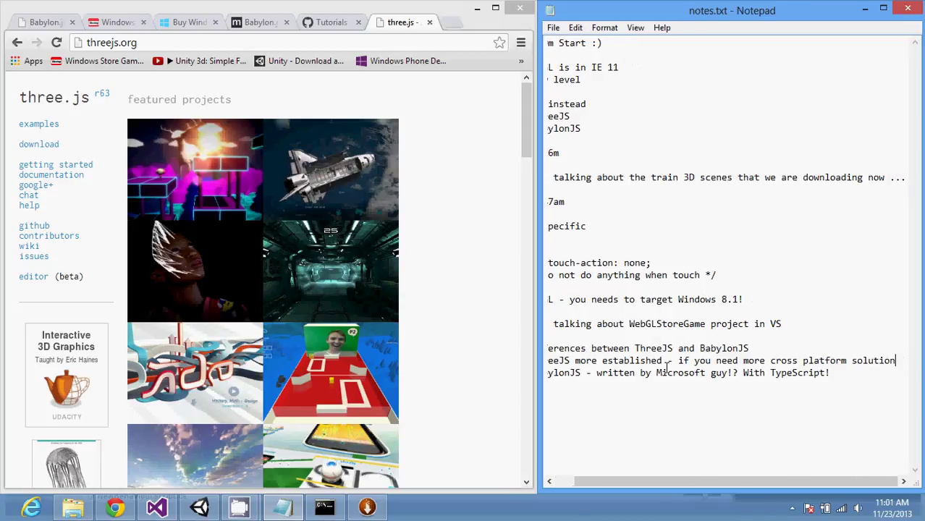
key(Return)
key(Return)
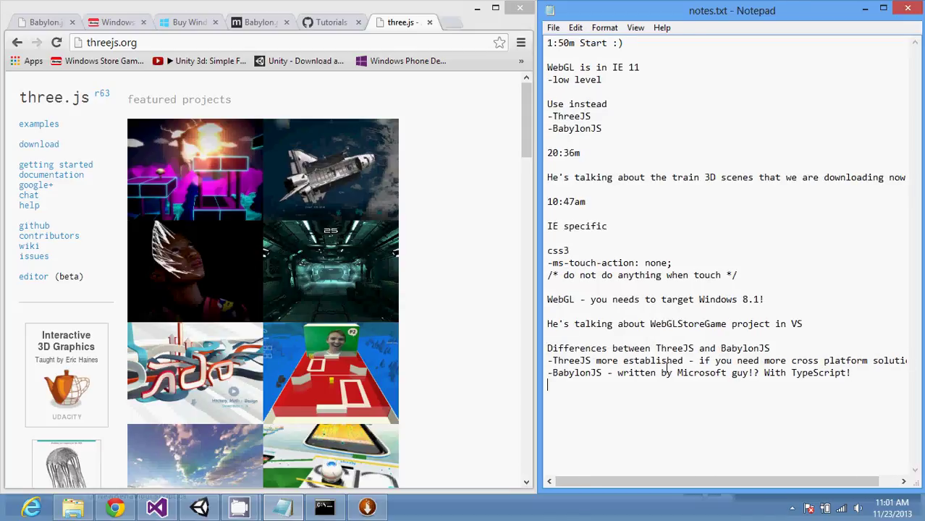
key(BackSpace)
Step: Run a web search for 'unity 2d'
click(263, 42)
text(u)
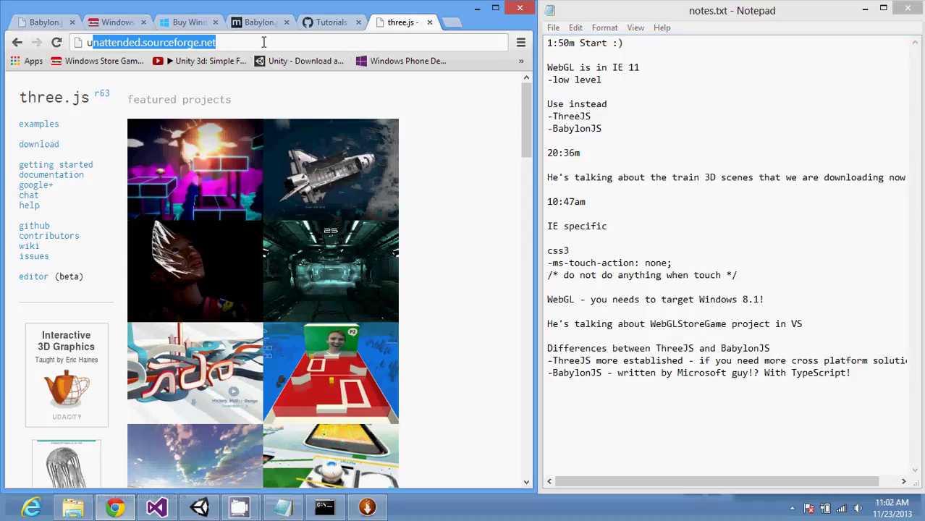
text(nity 2d)
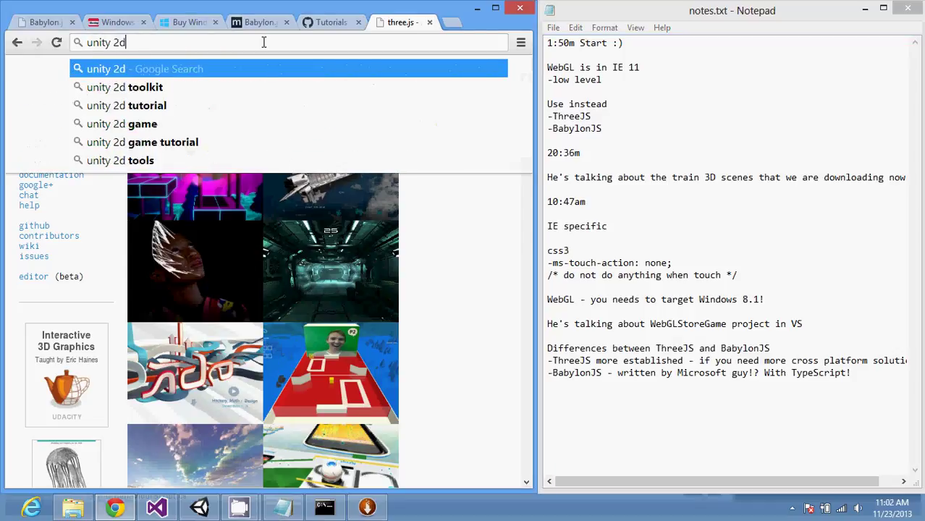
key(Return)
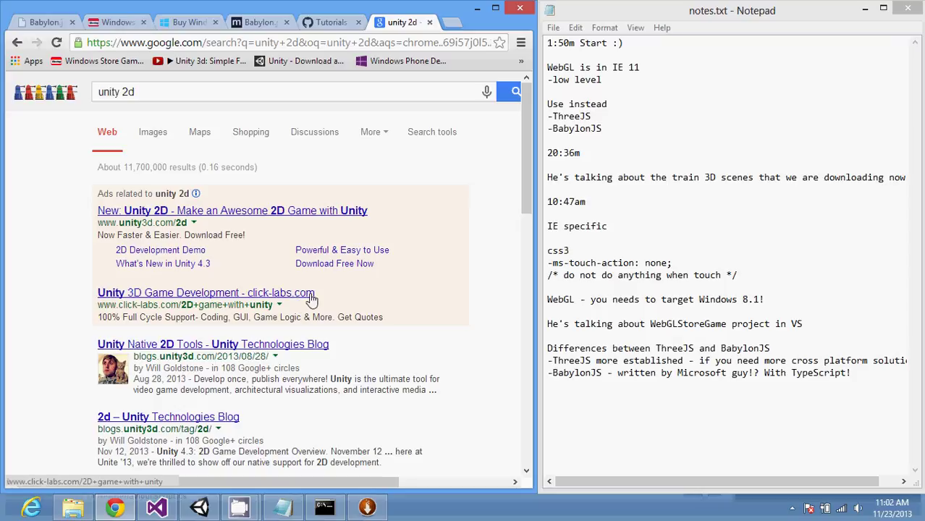
Step: Look at the Unity Native 2D Tools blog result, then open the Gamasutra article instead
click(224, 348)
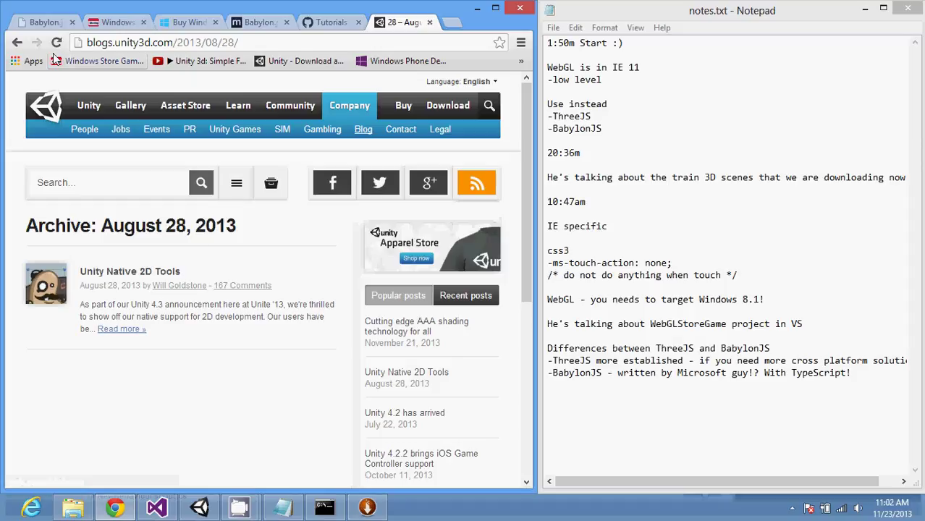
click(16, 42)
scroll(203, 316, down, 10)
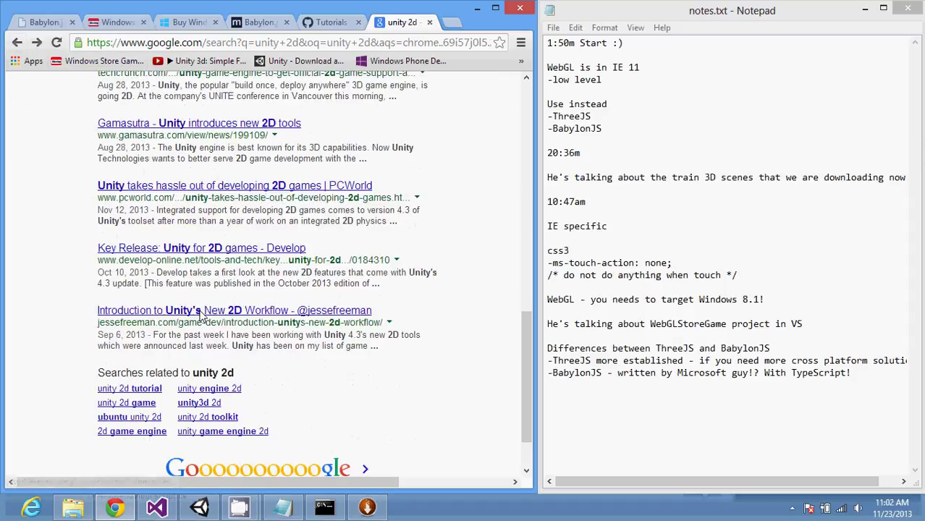
scroll(202, 316, up, 3)
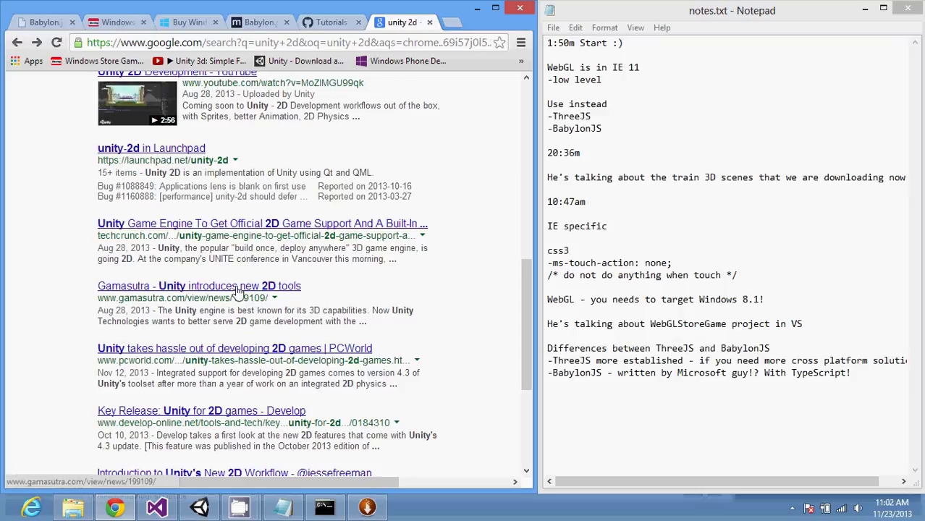
click(238, 289)
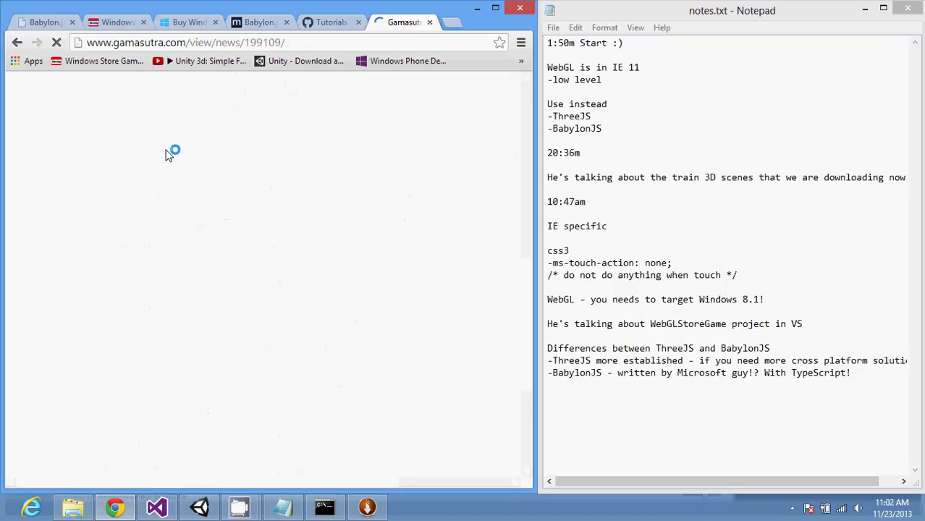
Step: End the notes with a '15:40m' timestamp over a 'Unity 2D' heading, then maximize Notepad
click(564, 404)
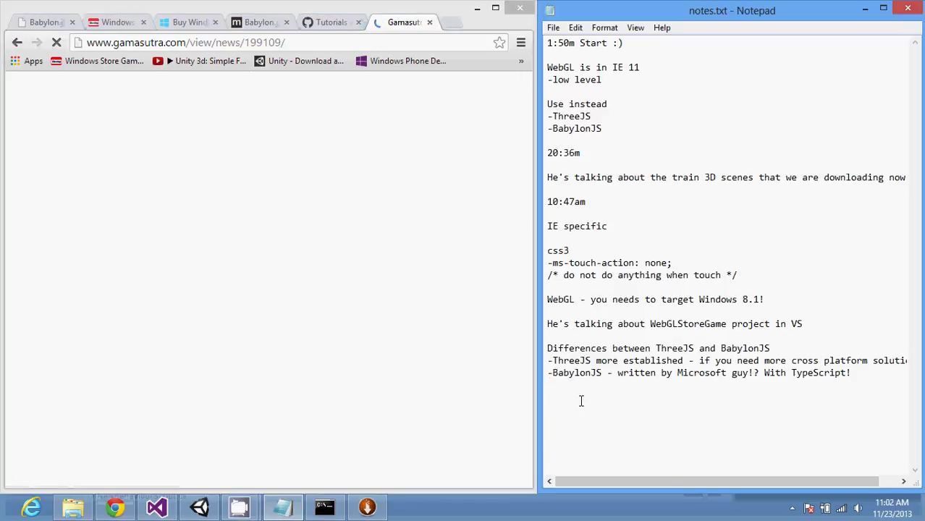
key(Return)
text(Unity 3D)
key(Return)
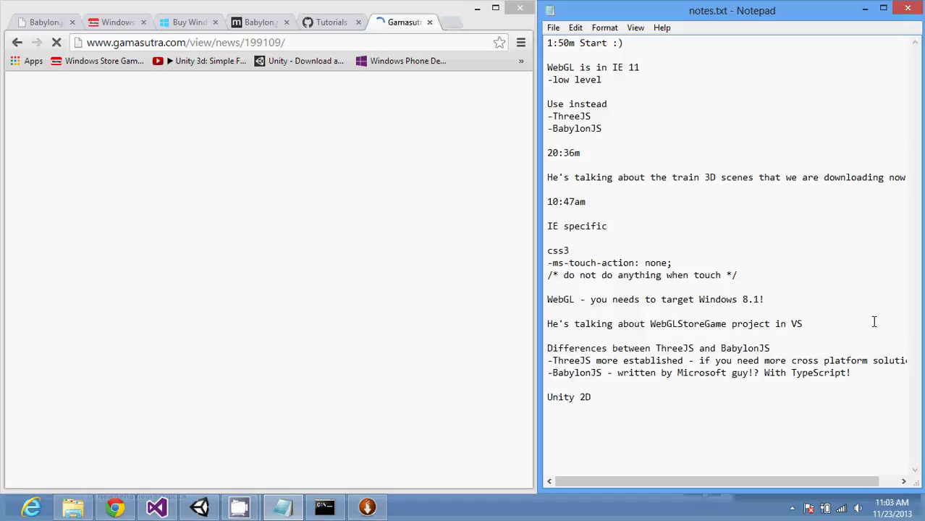
key(Up)
key(Up)
key(Return)
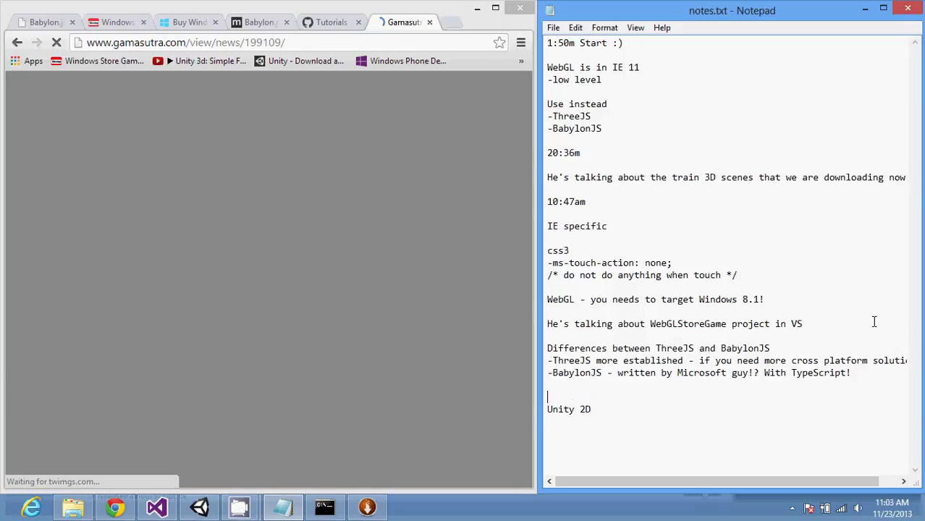
text(15:40)
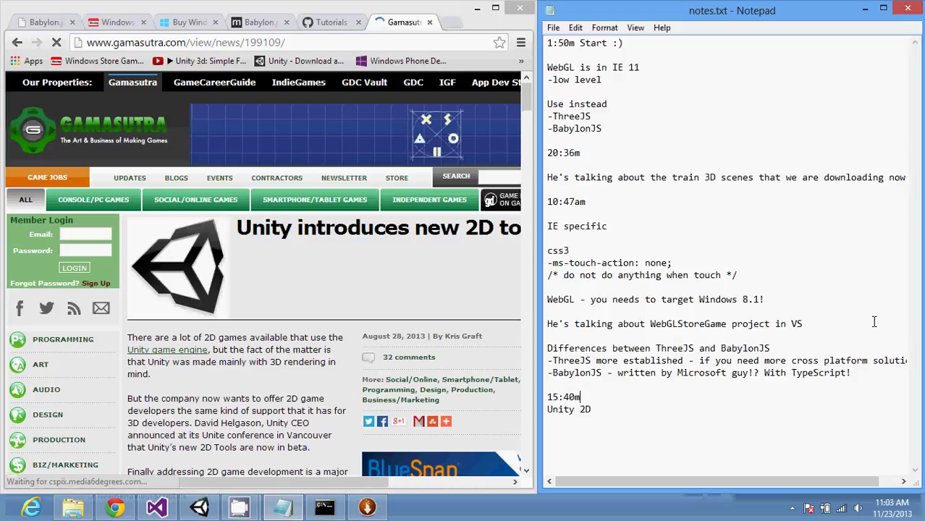
text(m)
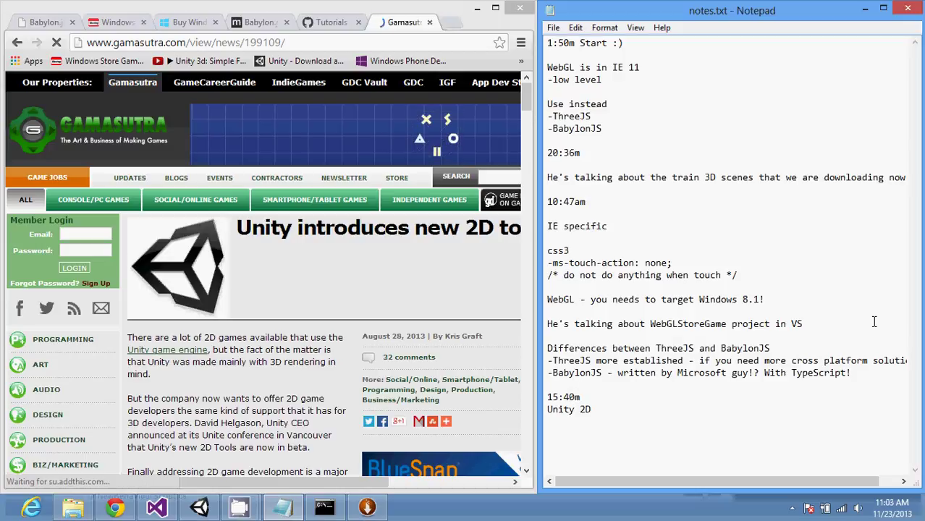
key(Return)
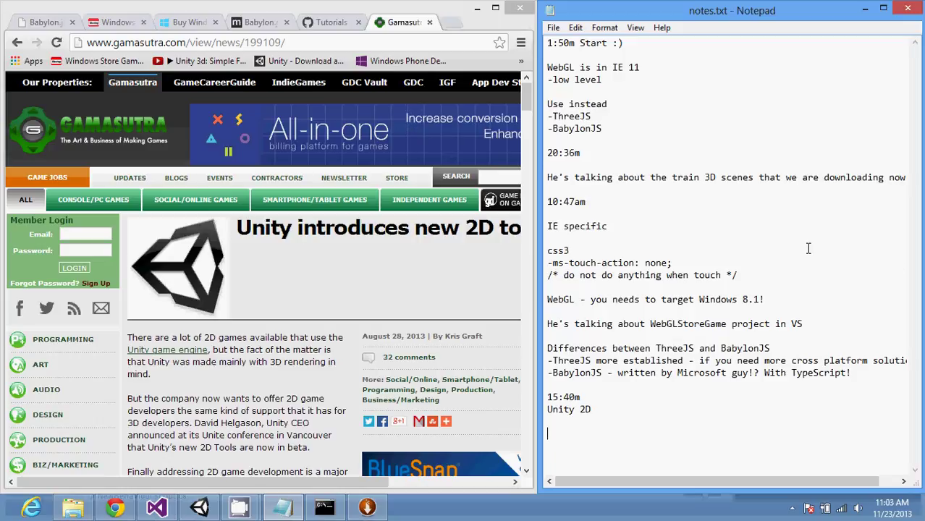
key(super+Up)
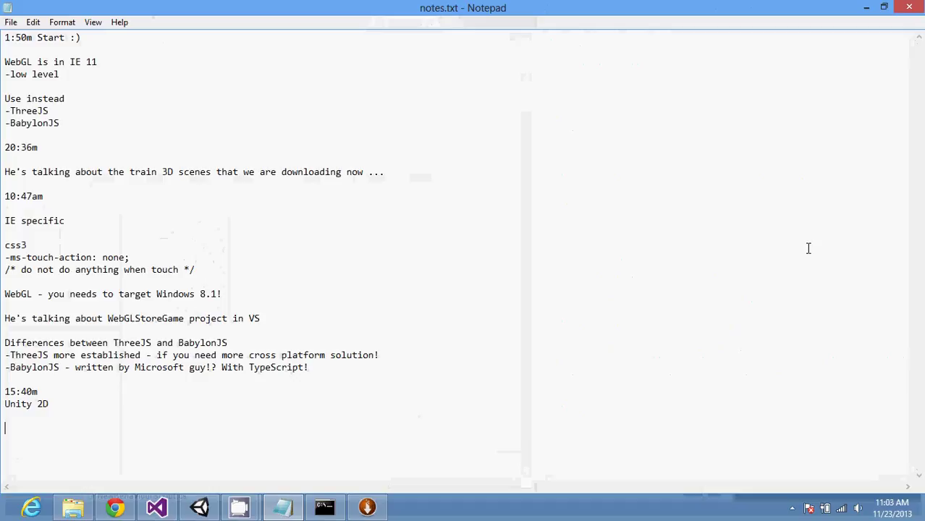
Step: Maximize Chrome and scroll the Gamasutra article to its list of 2D additions
key(super+Right)
key(super+Right)
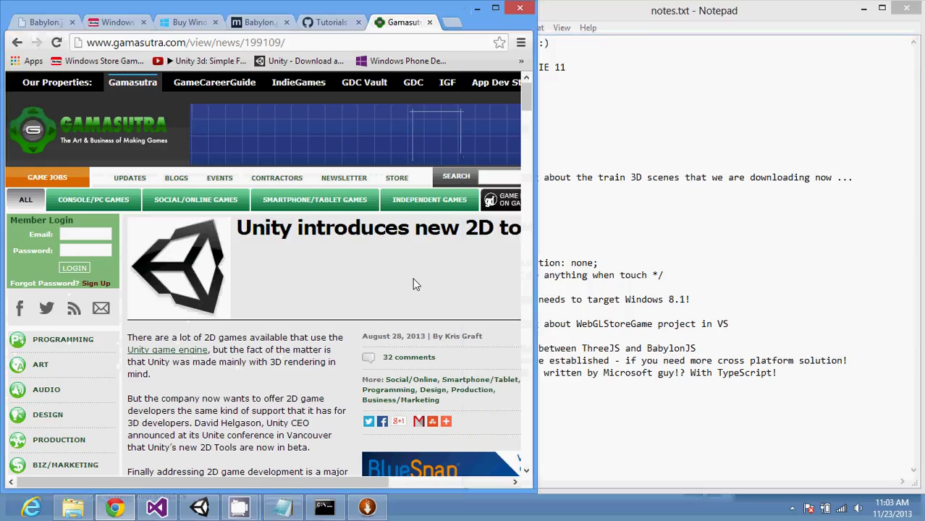
key(super+Up)
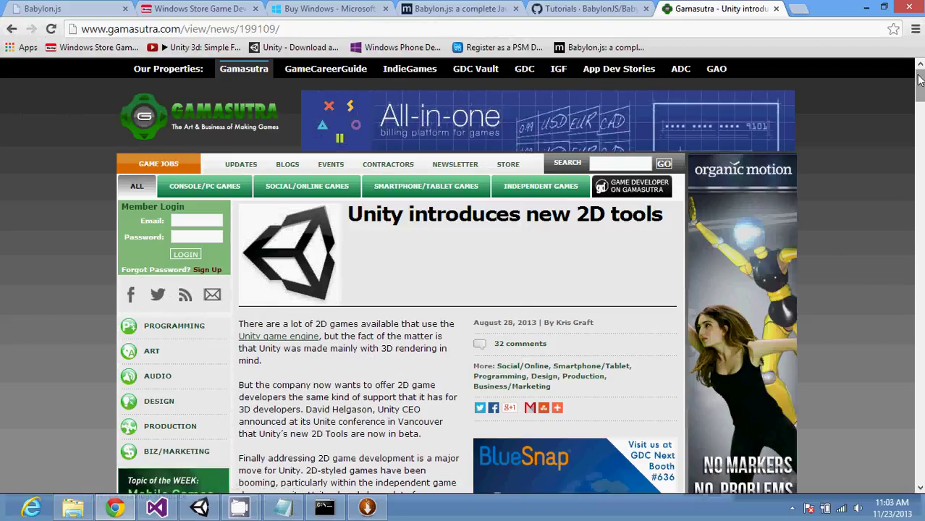
drag(920, 81, 920, 87)
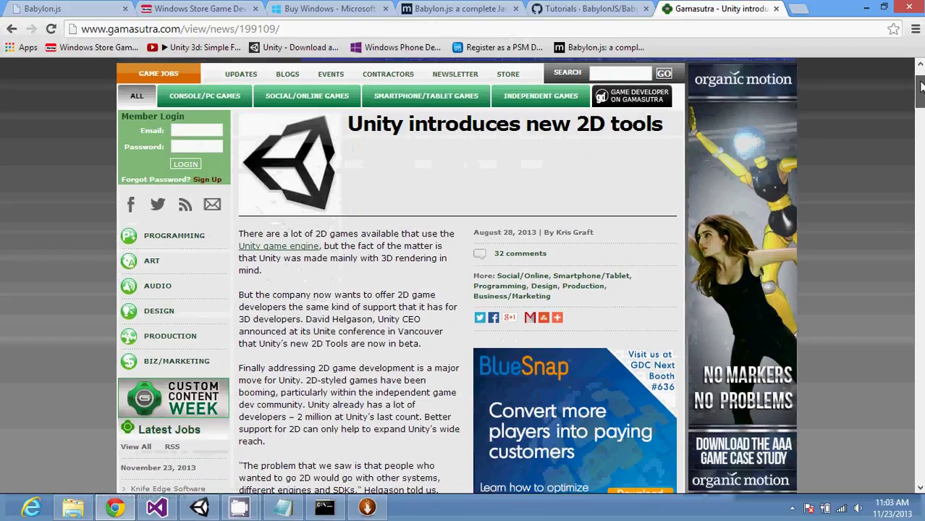
key(ctrl+l)
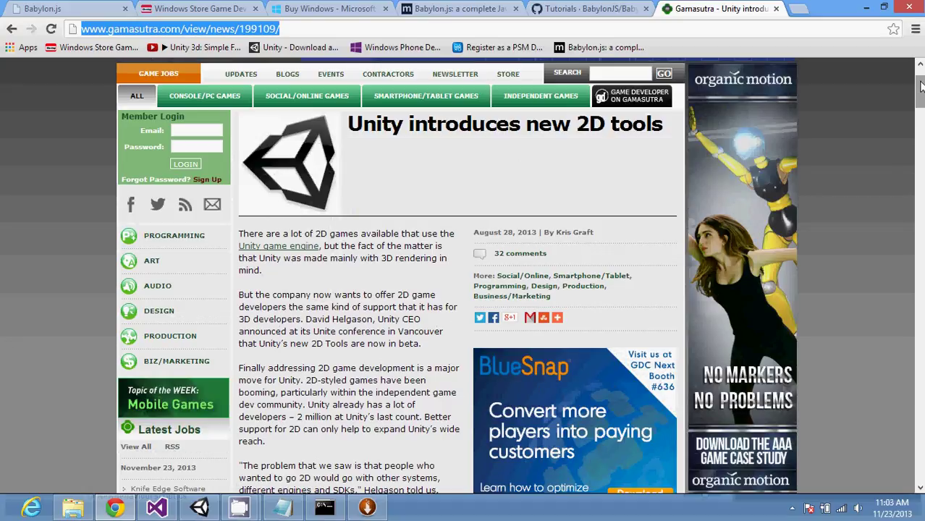
click(870, 197)
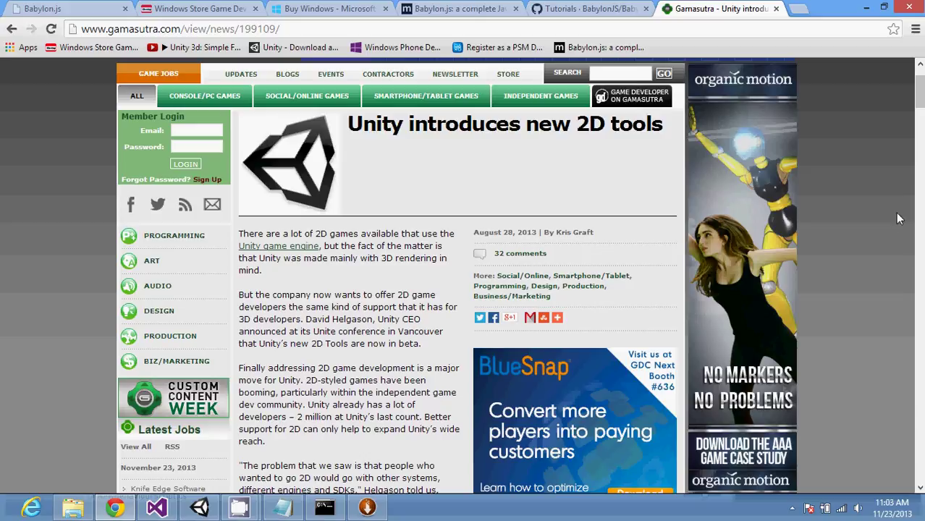
drag(917, 106, 913, 112)
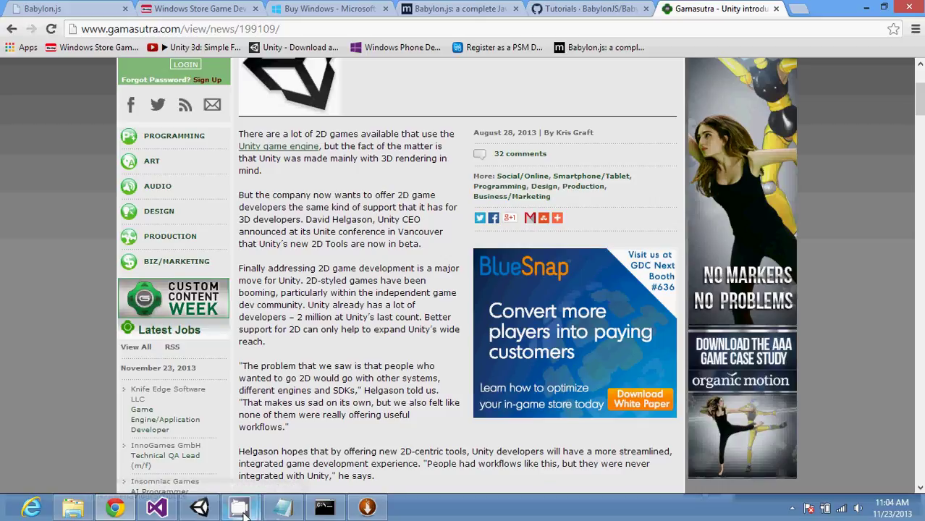
mouse_move(243, 511)
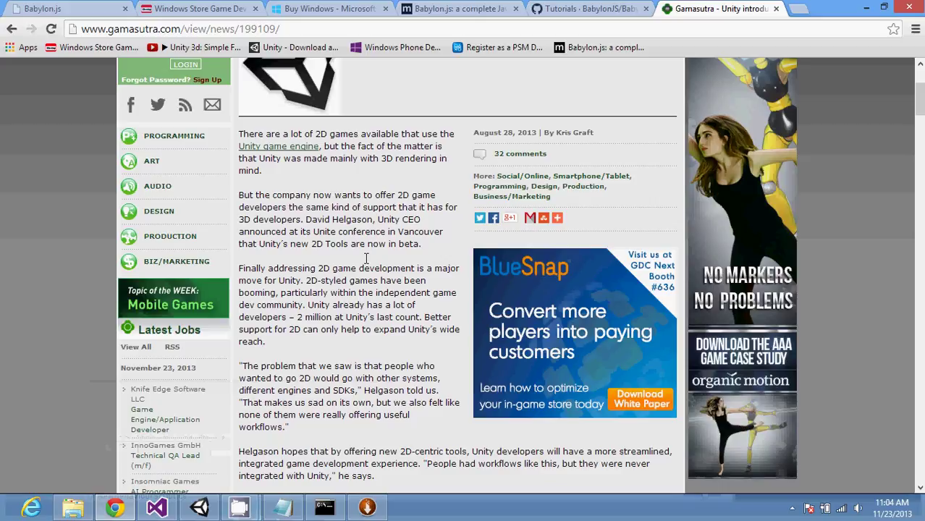
scroll(367, 258, up, 1)
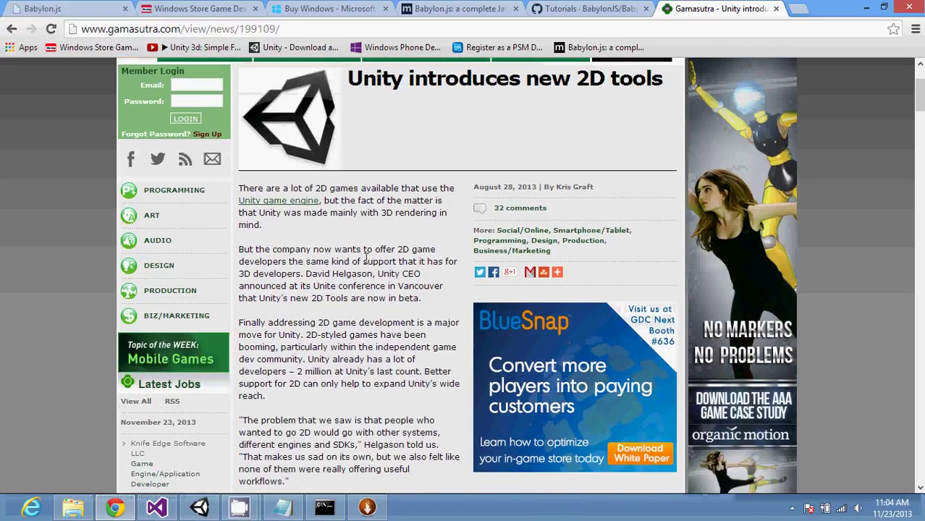
scroll(366, 255, down, 1)
scroll(366, 258, down, 1)
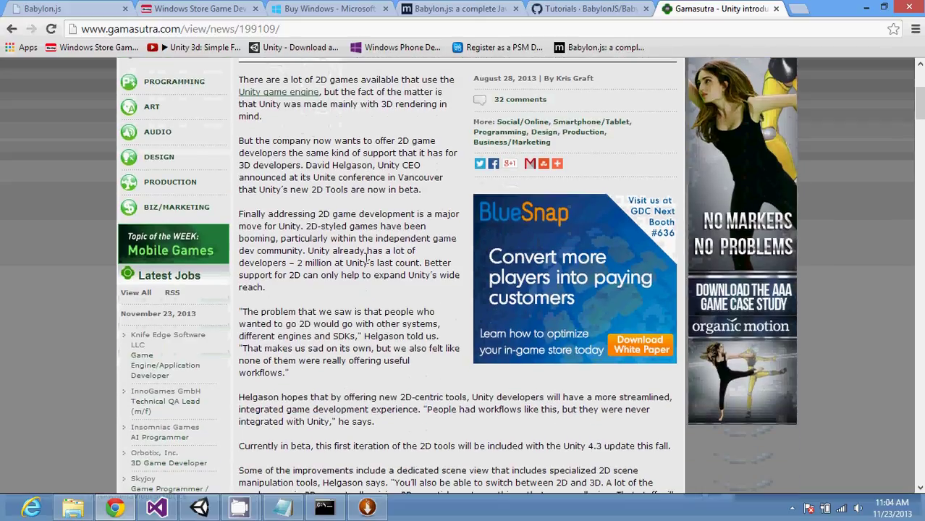
scroll(366, 258, down, 2)
scroll(366, 259, down, 2)
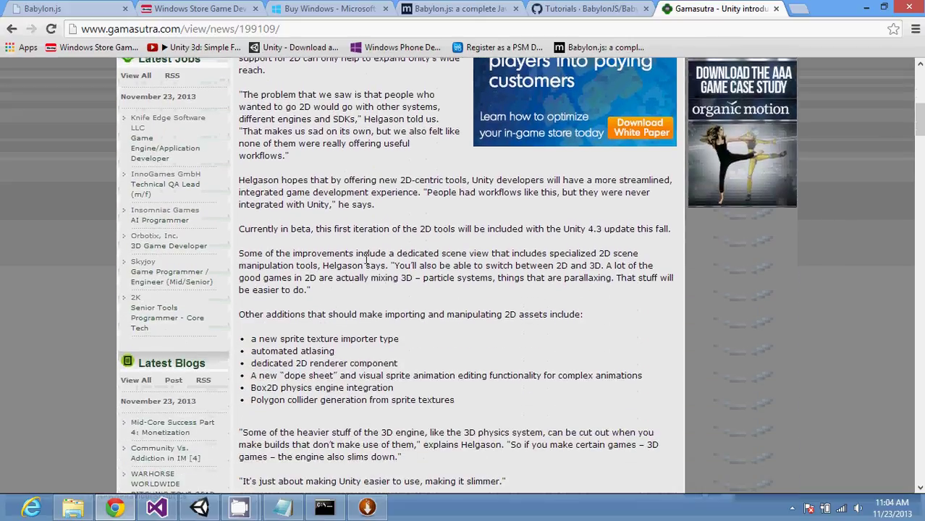
Step: Return to the results and search for 'unity 2d free version'
scroll(366, 260, down, 2)
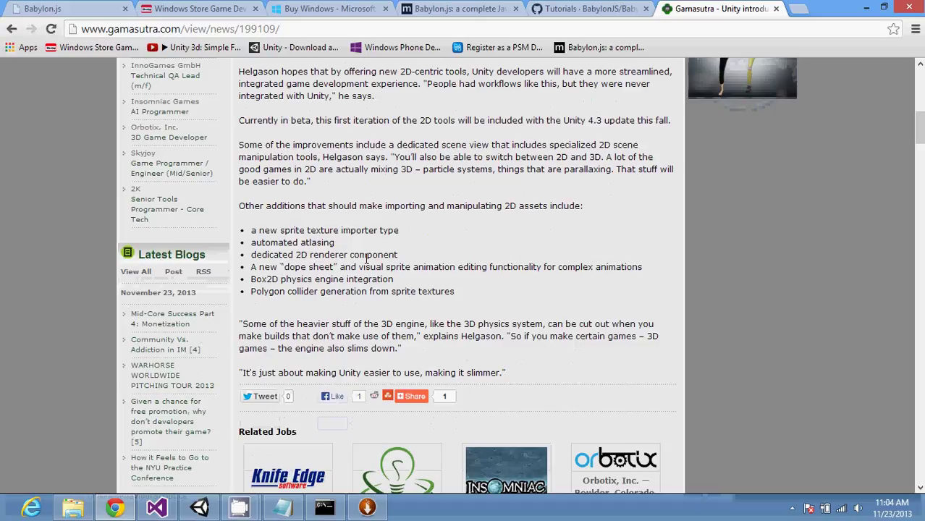
click(11, 29)
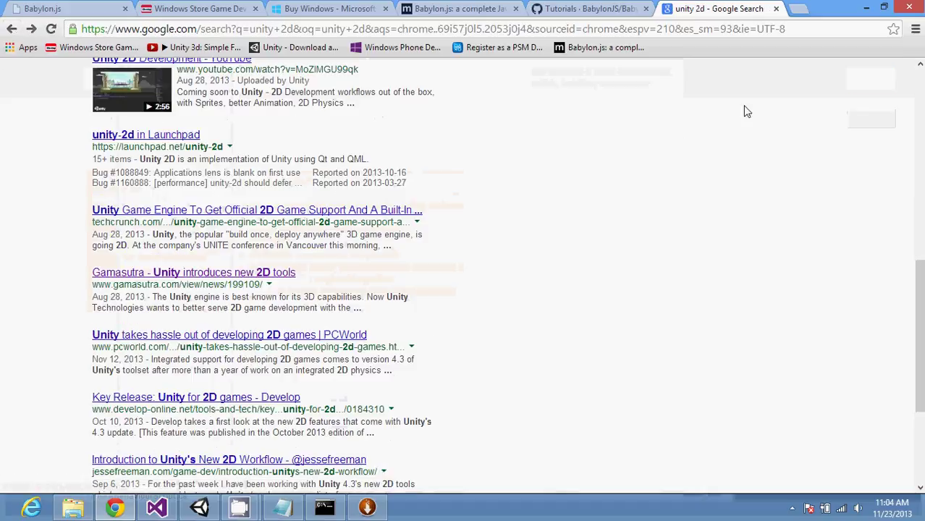
scroll(747, 111, up, 7)
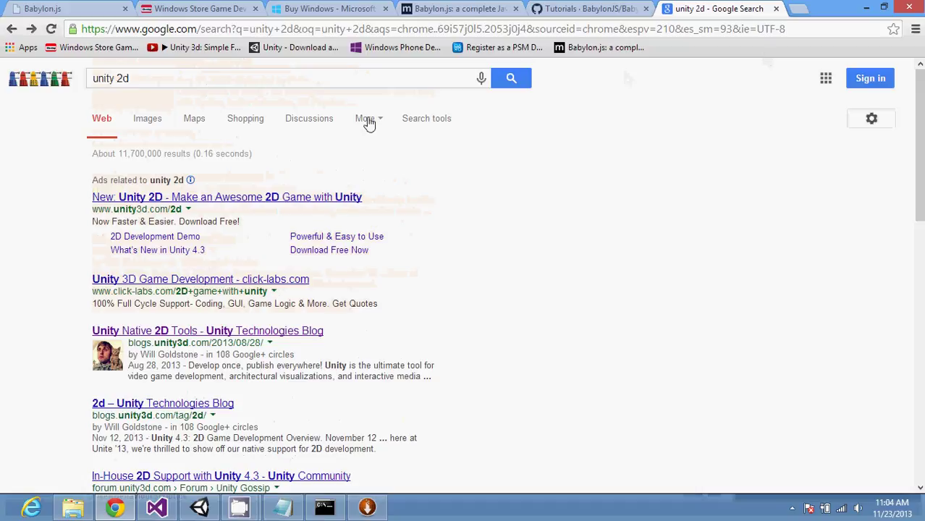
click(357, 80)
text(fre)
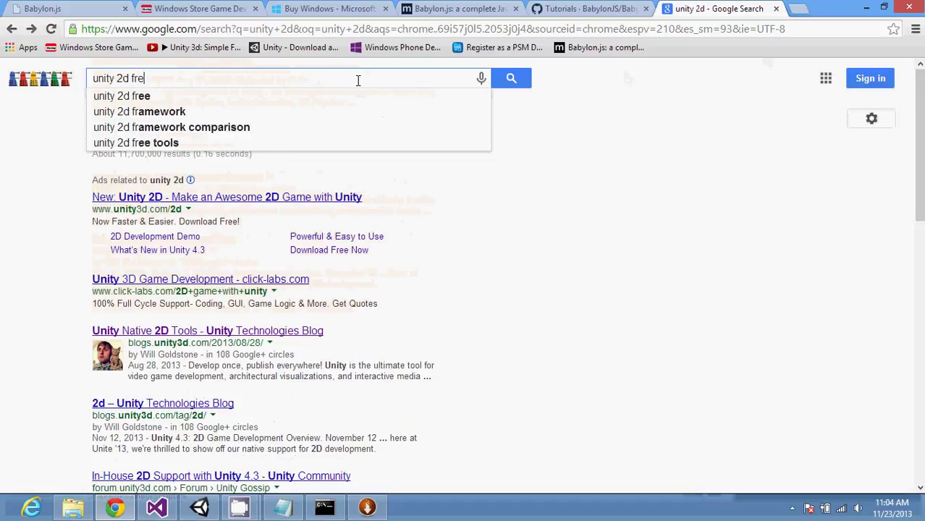
text(e version)
key(Return)
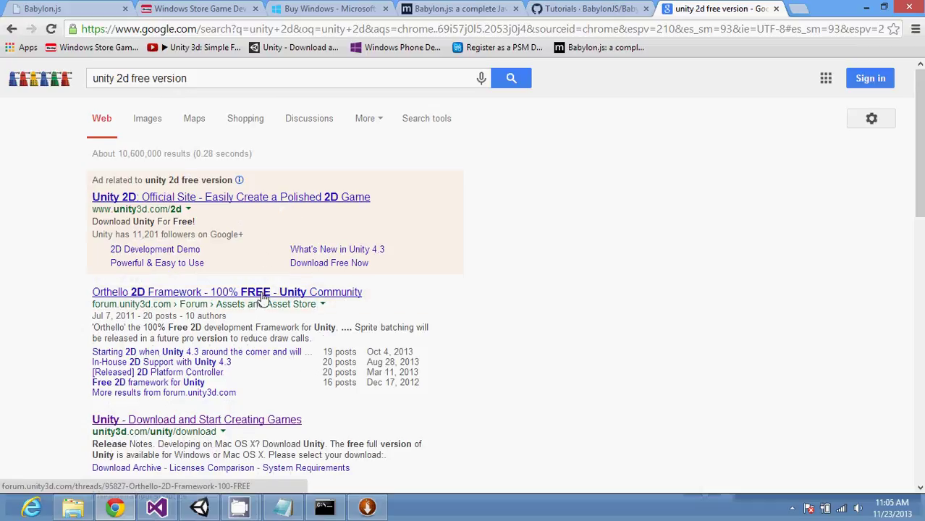
Step: Open the 'Unity 2D: Official Site' result showing the 2D Game Development page
click(248, 199)
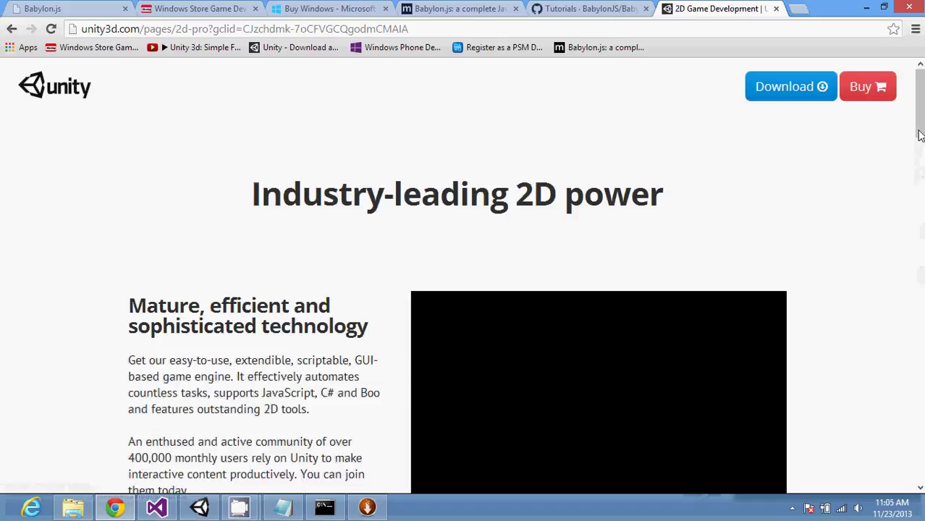
scroll(920, 135, down, 2)
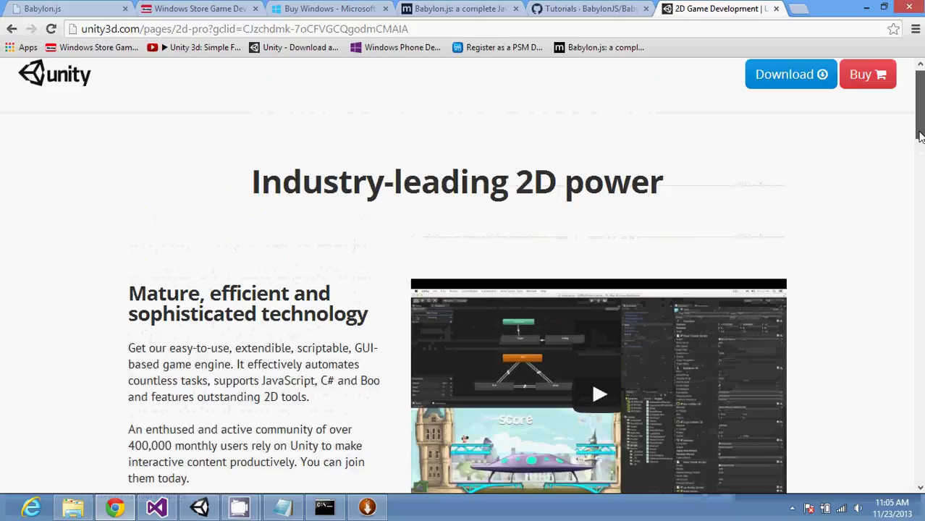
drag(920, 136, 919, 141)
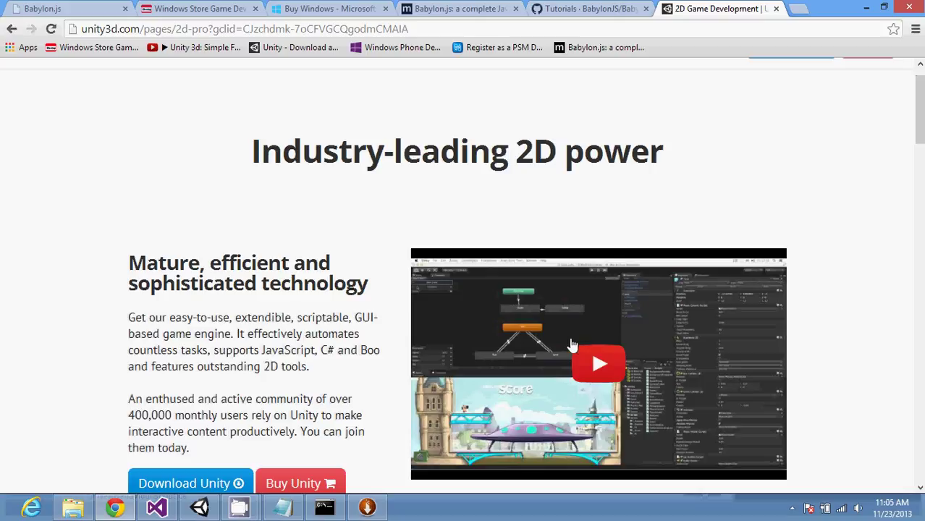
Step: Add the note '-Since Unity 4.3 version' below the Unity 2D heading
click(287, 506)
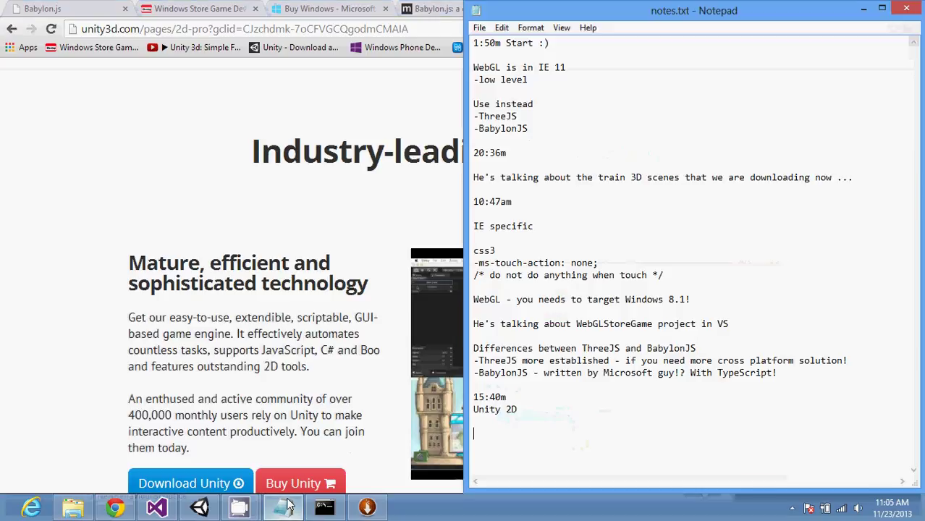
click(559, 408)
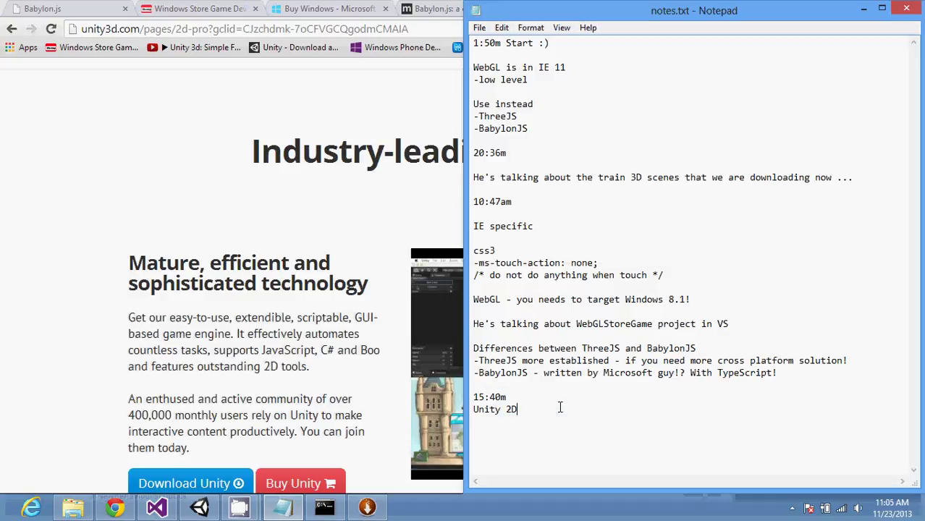
key(Return)
text(-Since Unity 4.3 version)
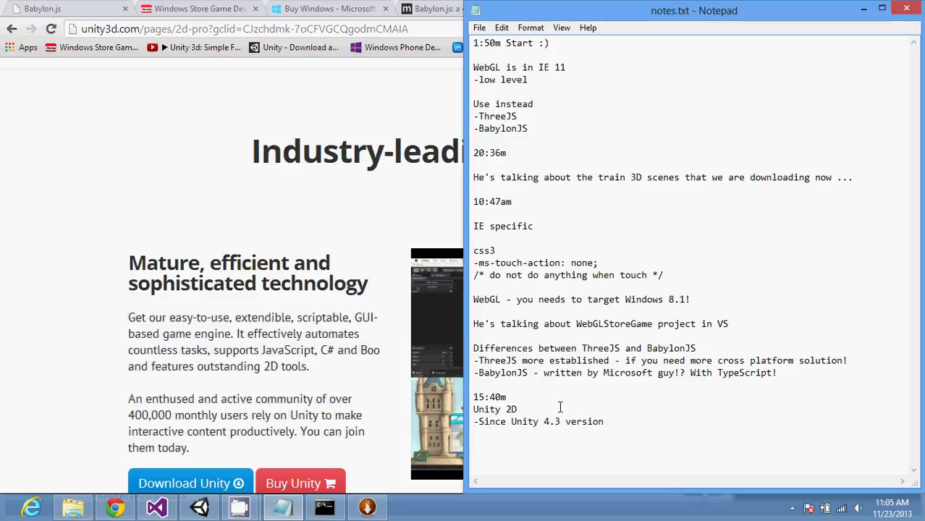
key(Return)
key(Return)
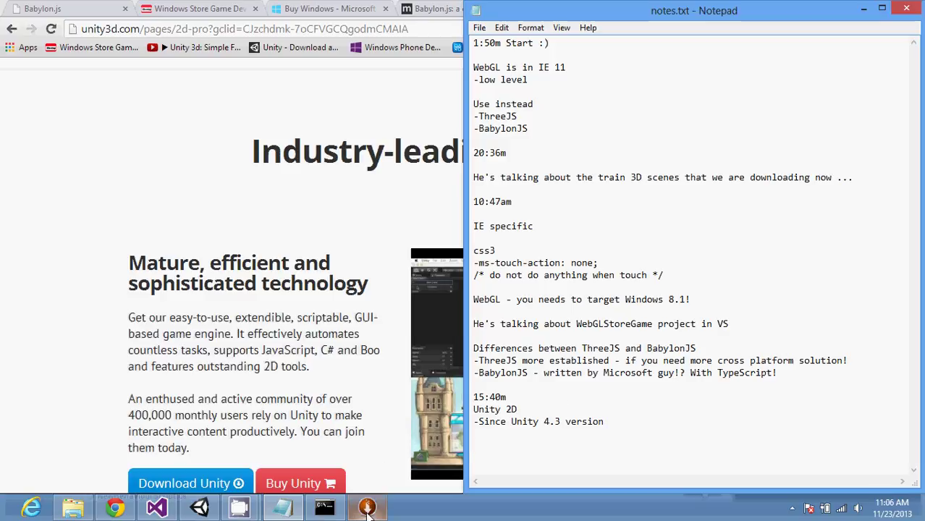
Step: Dismiss the WebMatrix 3 installation summary and exit the Web Platform Installer
mouse_move(368, 509)
click(369, 461)
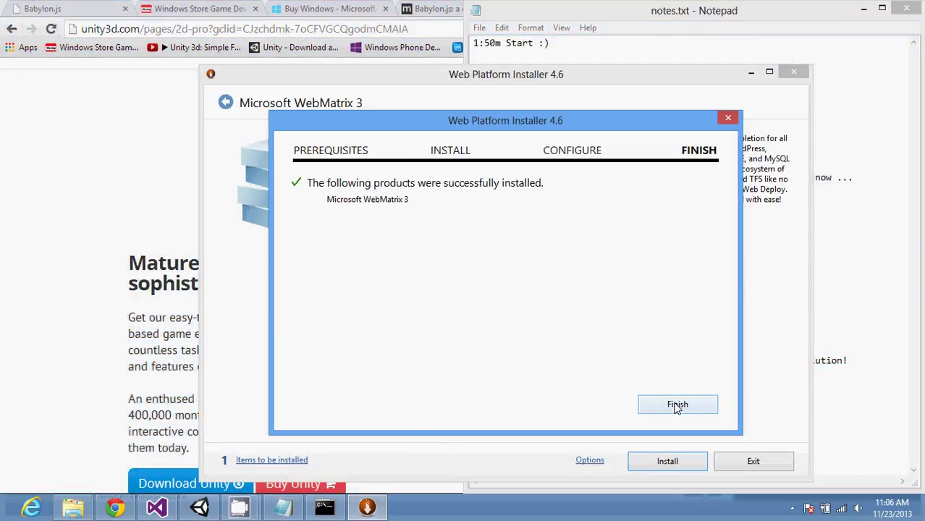
click(677, 406)
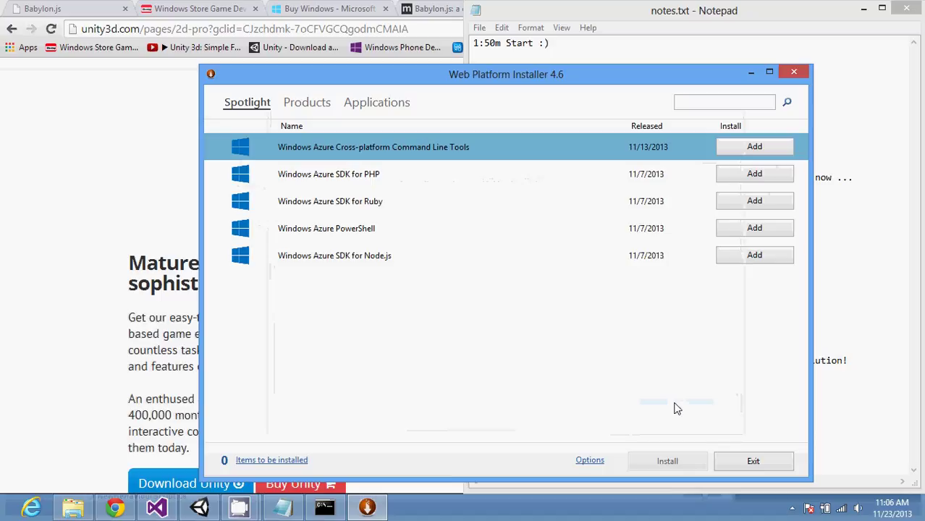
click(745, 465)
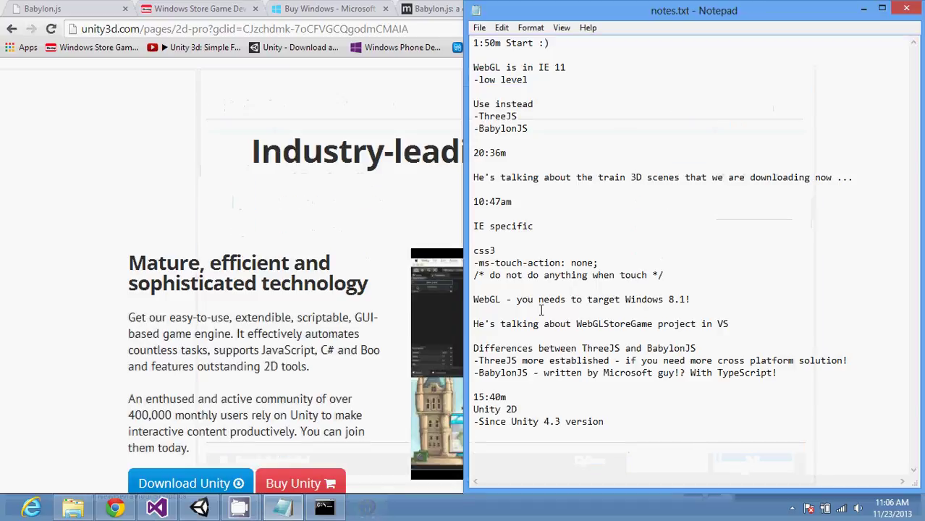
Step: Write 'Unity has a web player' on a new line below the Unity 2D notes
key(alt+f)
key(Escape)
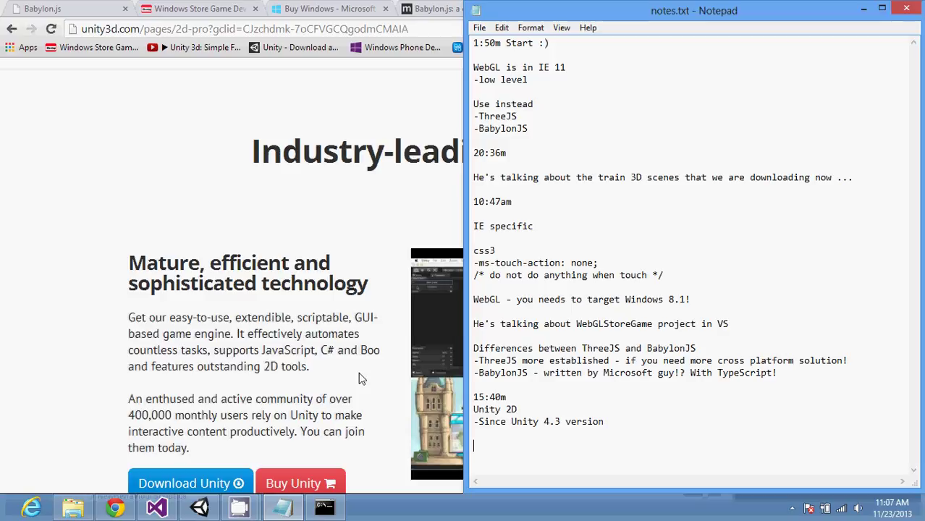
text(Unity has a web player)
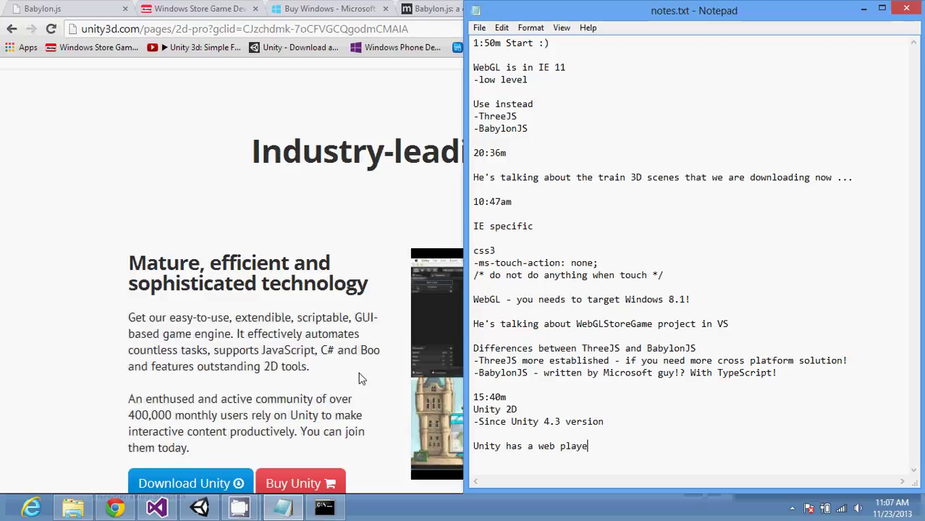
key(Return)
key(Return)
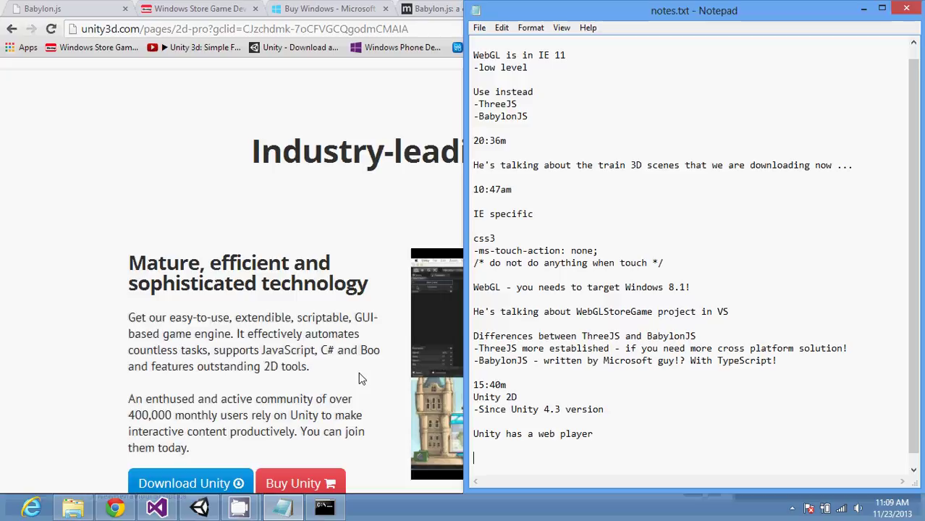
Step: In the Unity Project panel, create a new folder under Assets named artwork
click(209, 509)
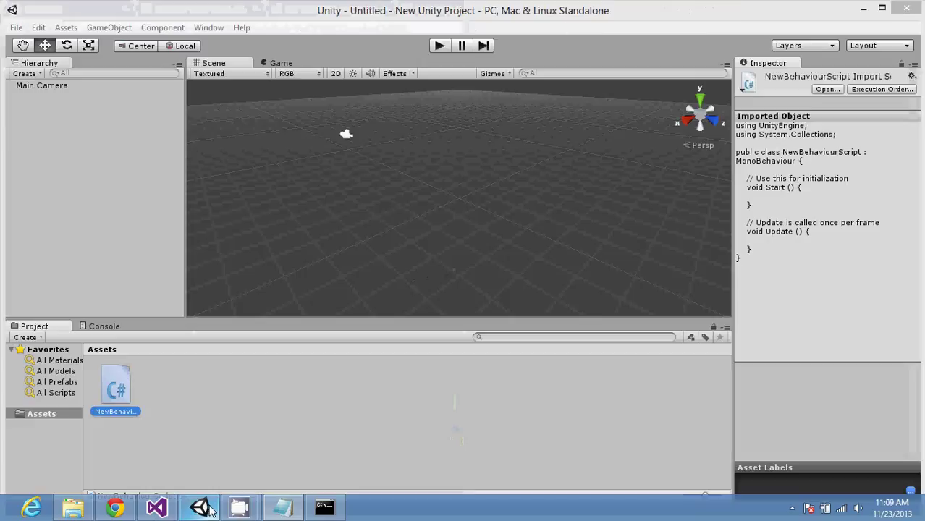
click(235, 251)
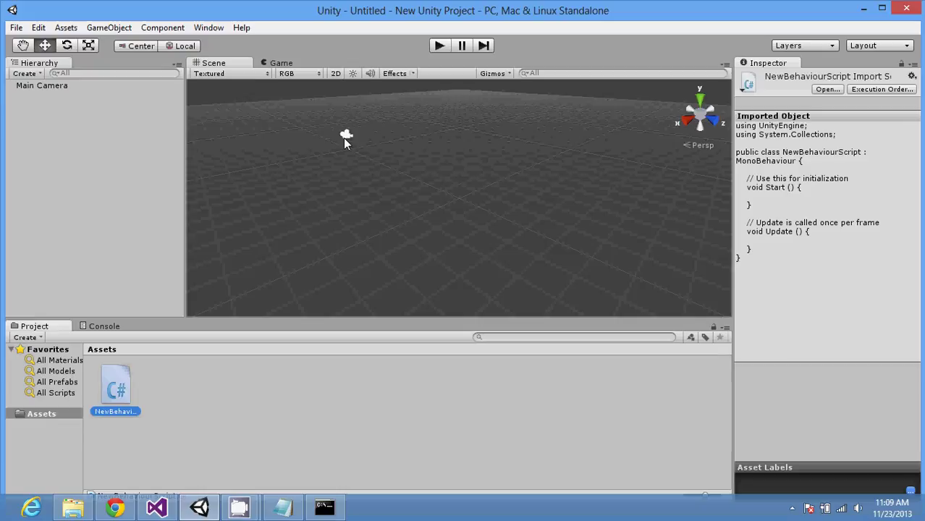
click(48, 414)
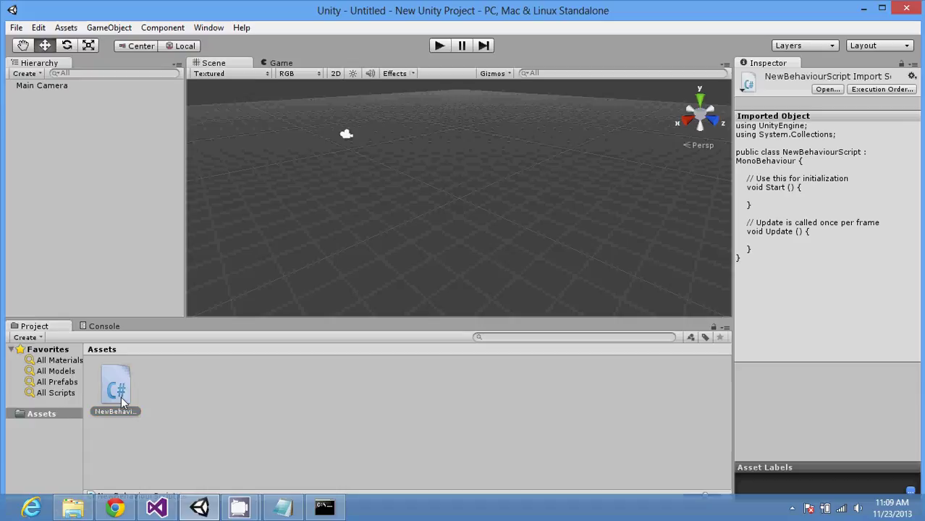
right_click(43, 417)
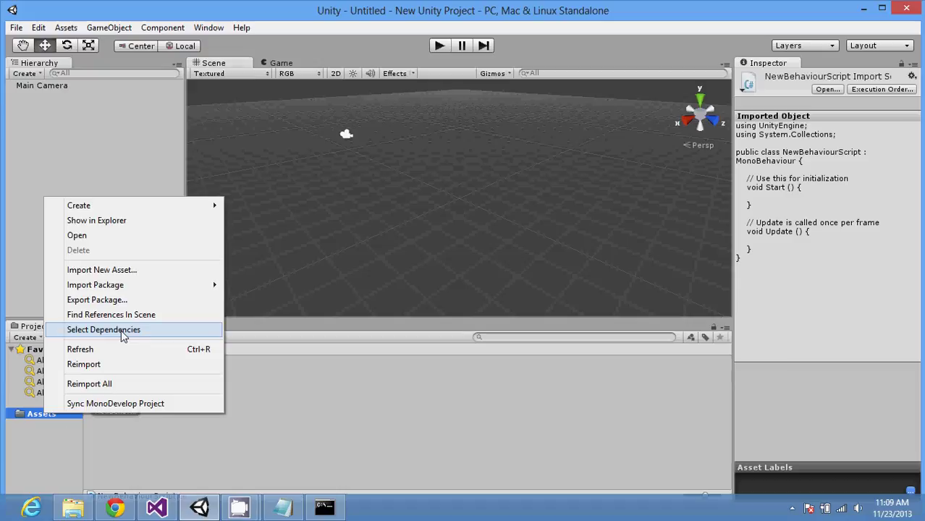
mouse_move(159, 209)
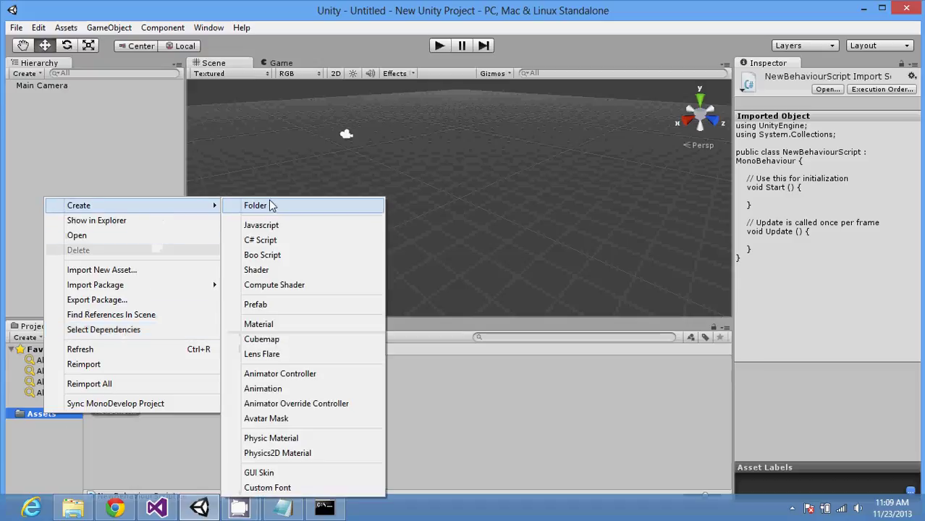
click(270, 205)
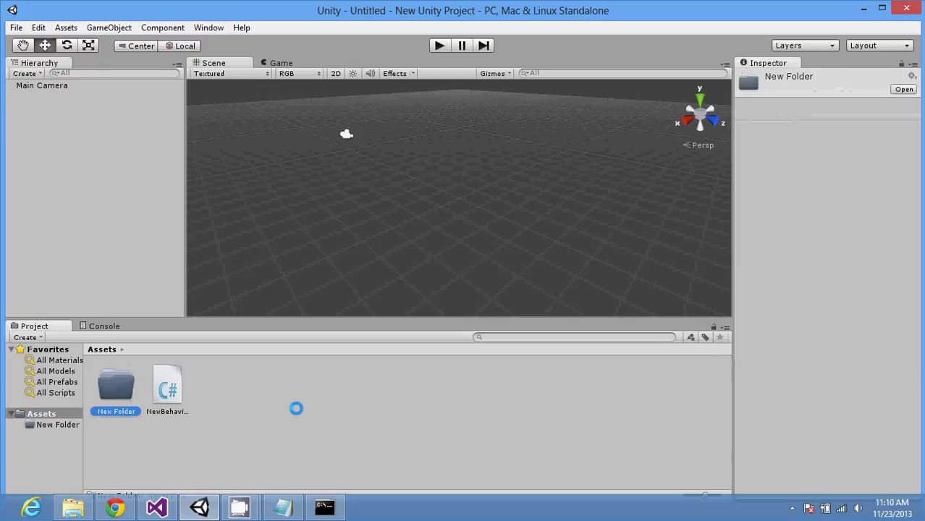
click(118, 411)
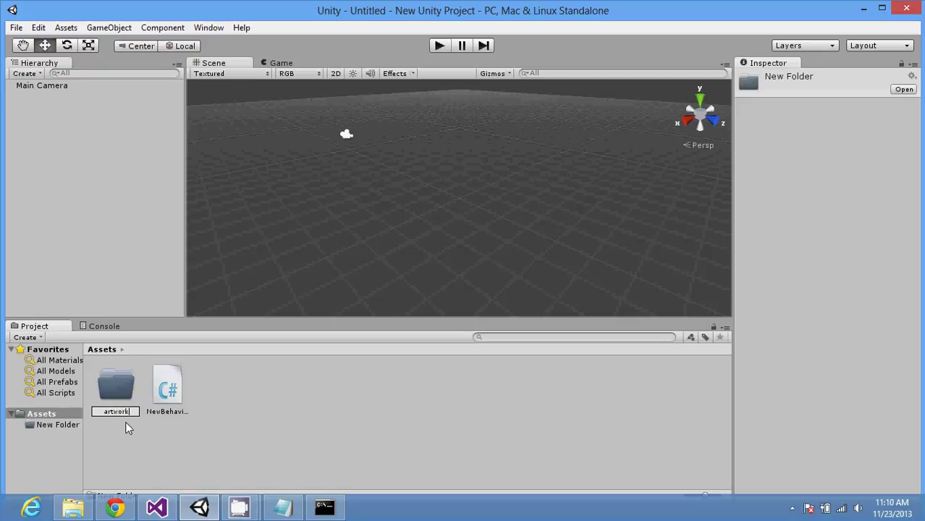
key(Return)
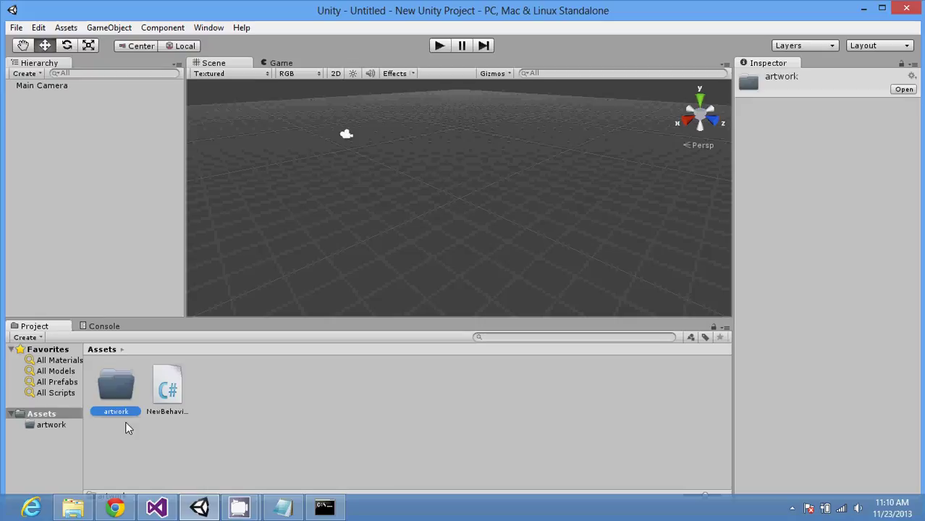
Step: Check that the artwork folder is empty, then select it and bring up its actions
double_click(119, 392)
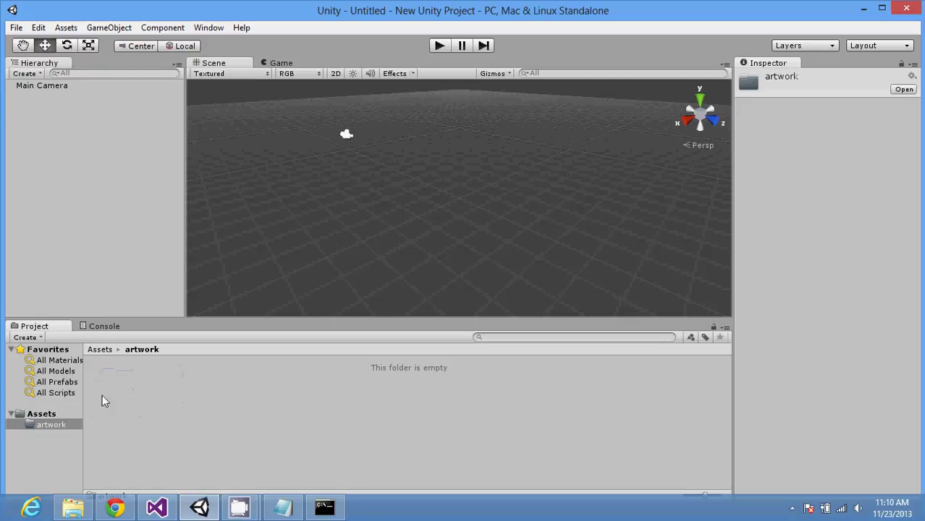
click(52, 414)
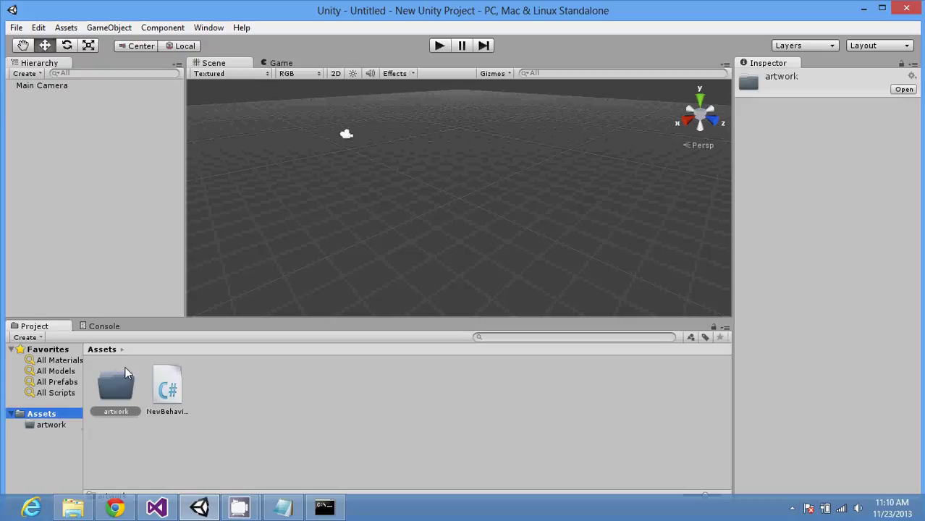
click(117, 391)
right_click(116, 392)
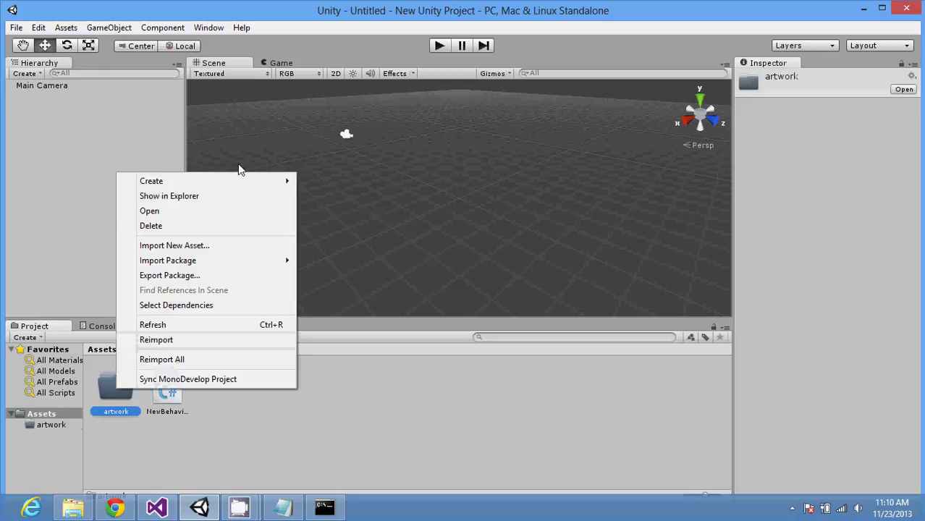
Step: Show the artwork folder in Explorer, then minimize Explorer to return to Unity
click(223, 197)
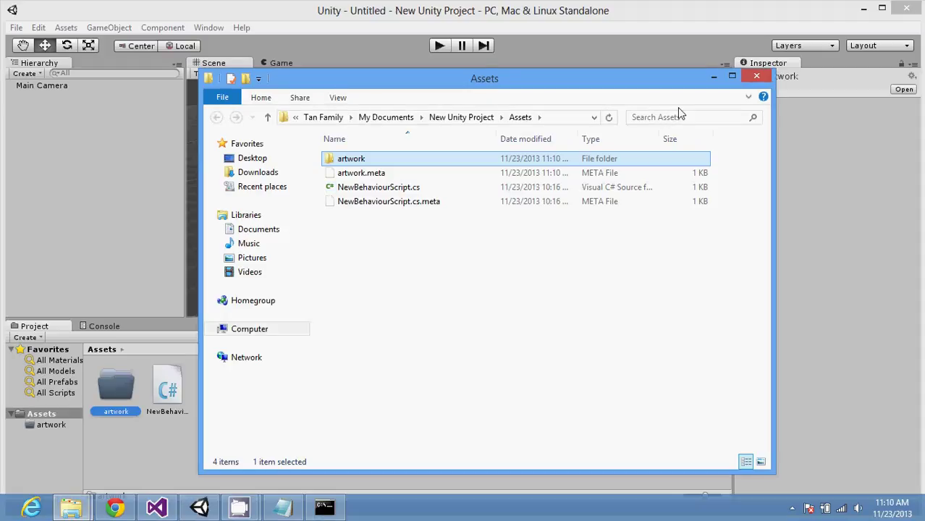
click(713, 76)
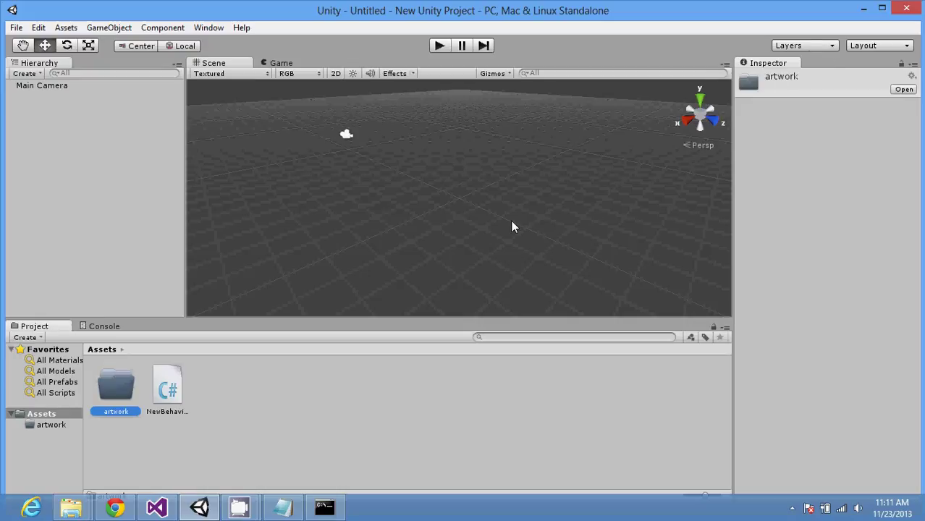
Step: Open the empty artwork folder in Unity, then switch to Chrome's Unity 2D page
click(211, 286)
click(117, 394)
right_click(116, 395)
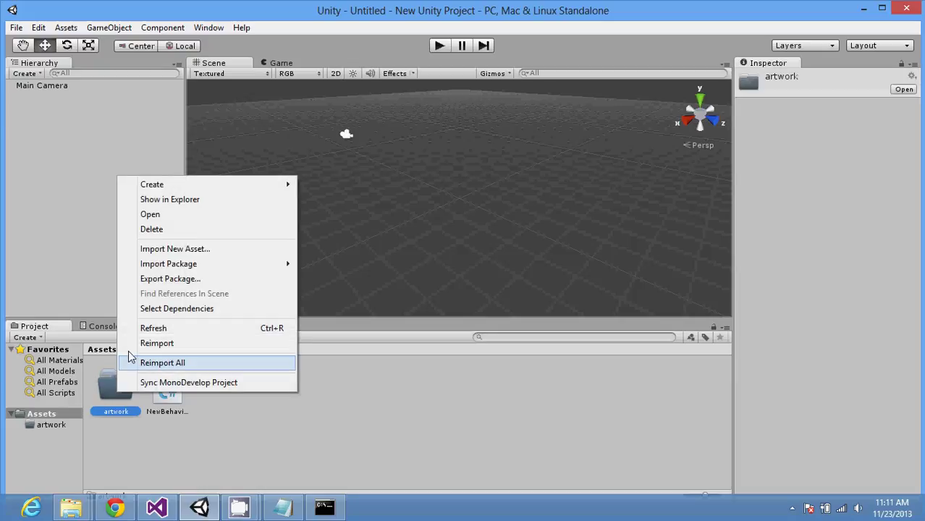
double_click(107, 387)
right_click(107, 389)
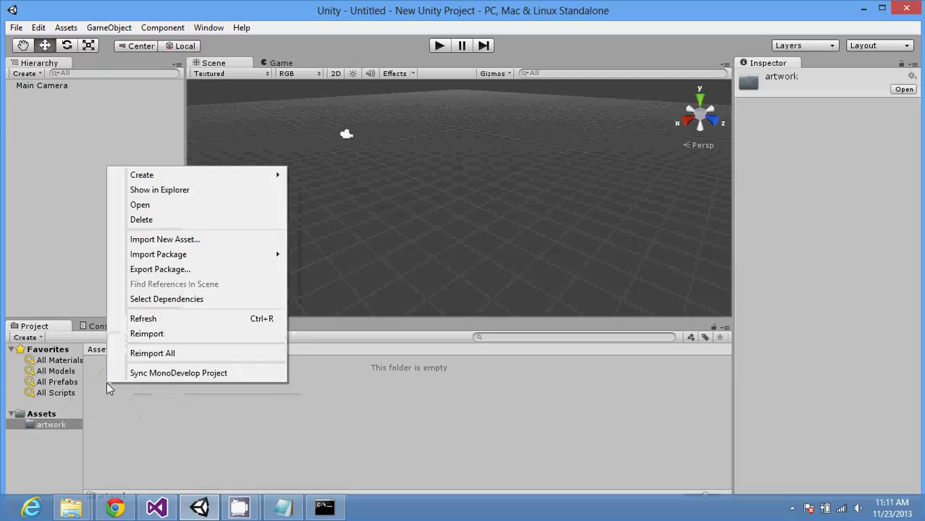
click(115, 506)
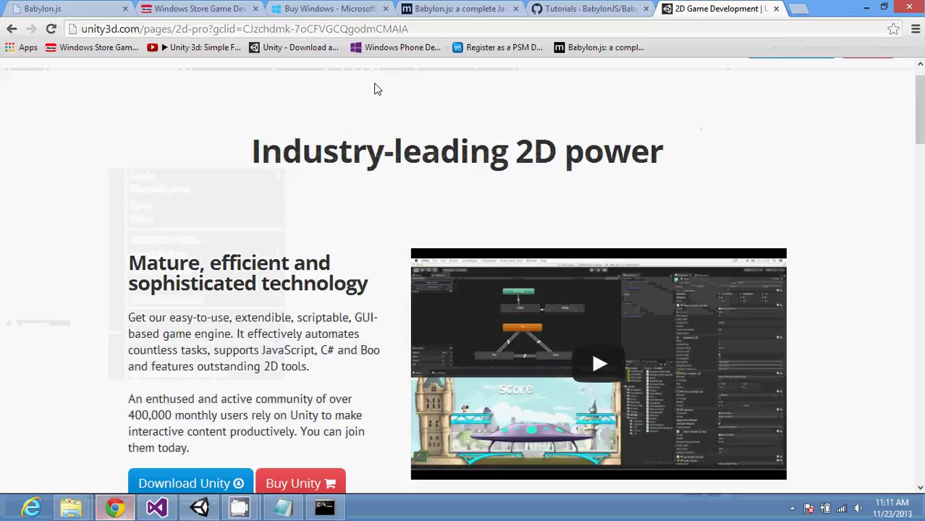
Step: Google 'artwork' and open the Houzz 'Artwork: Find Wall Art' result
click(399, 28)
text(art)
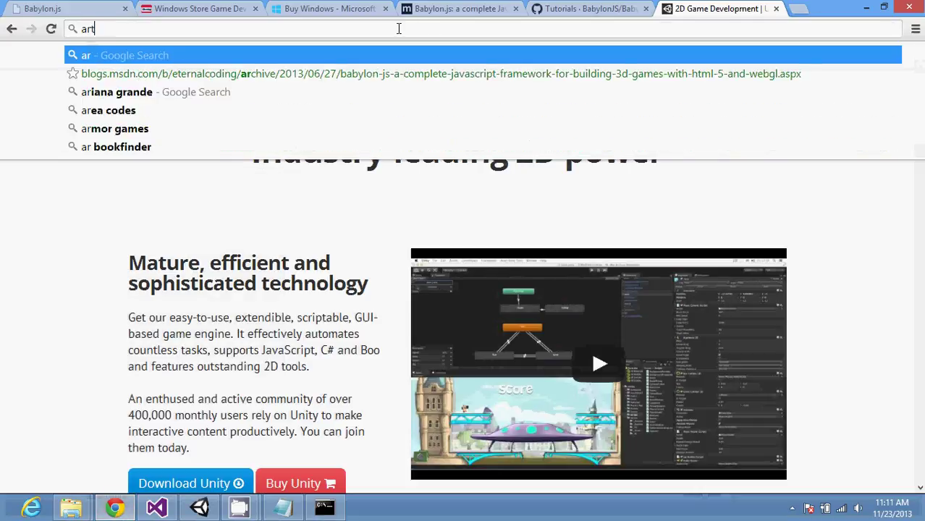
text(wor)
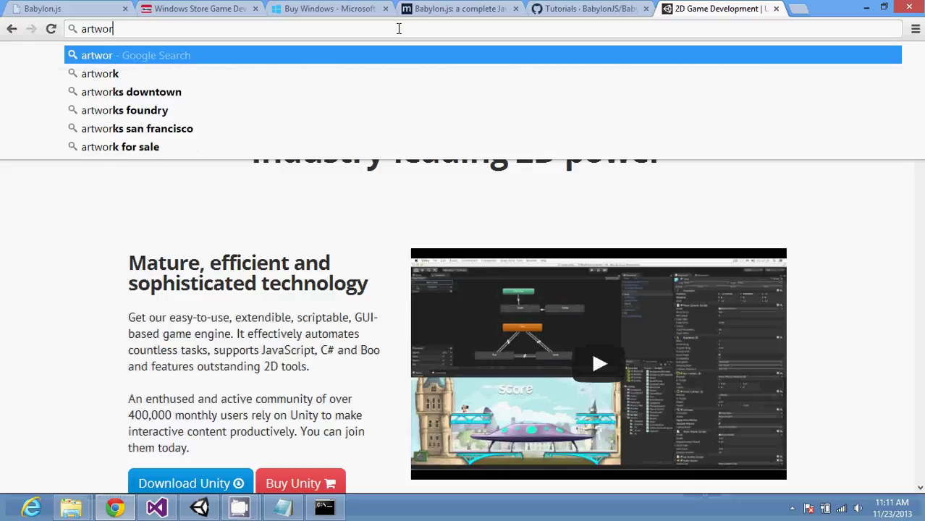
text(k)
key(Return)
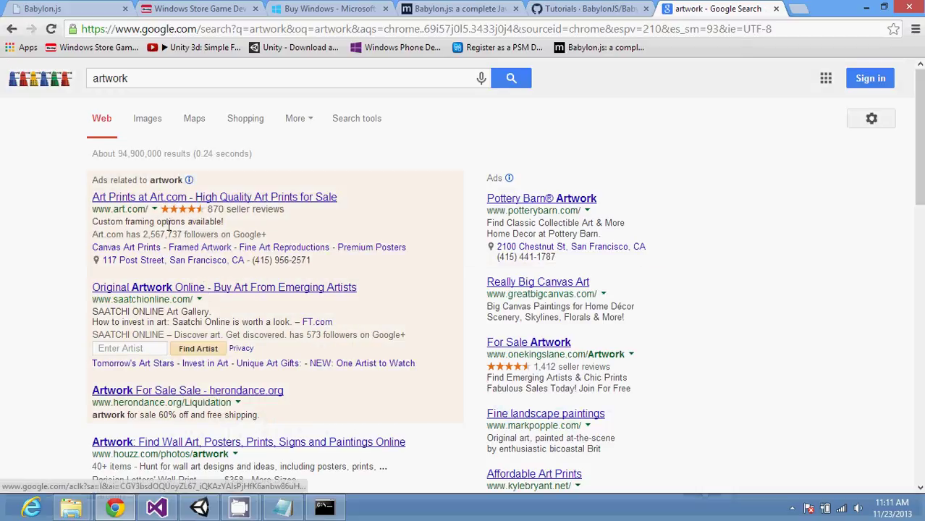
click(162, 443)
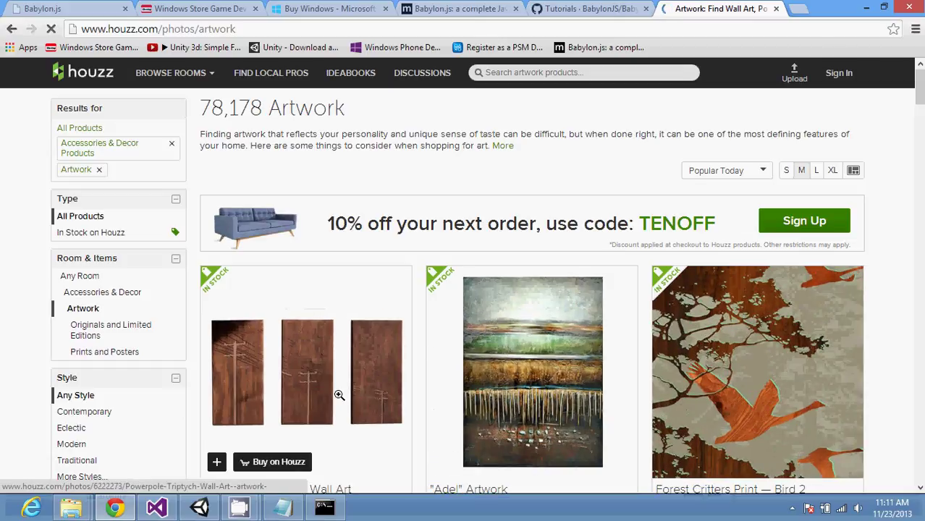
Step: Go back from Houzz, search 'free artwork' instead, and scroll down to the Openclipart result
right_click(307, 380)
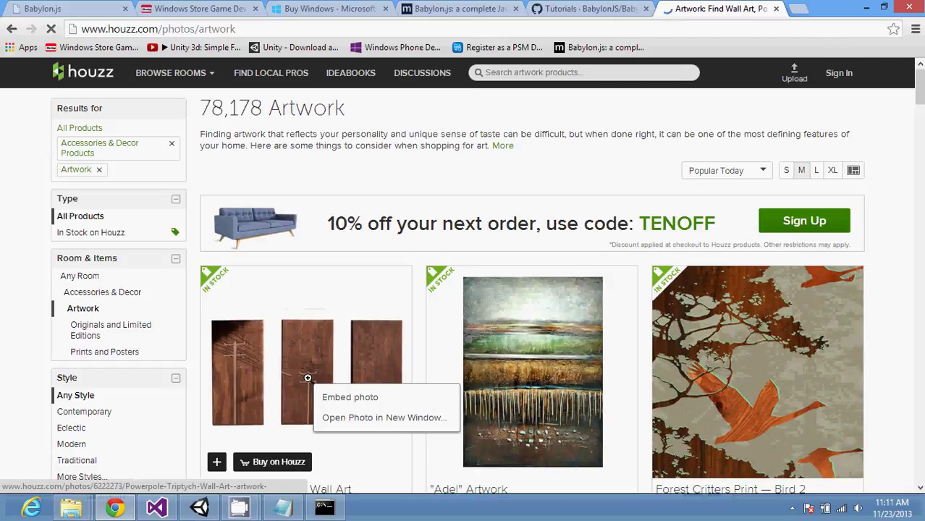
click(12, 31)
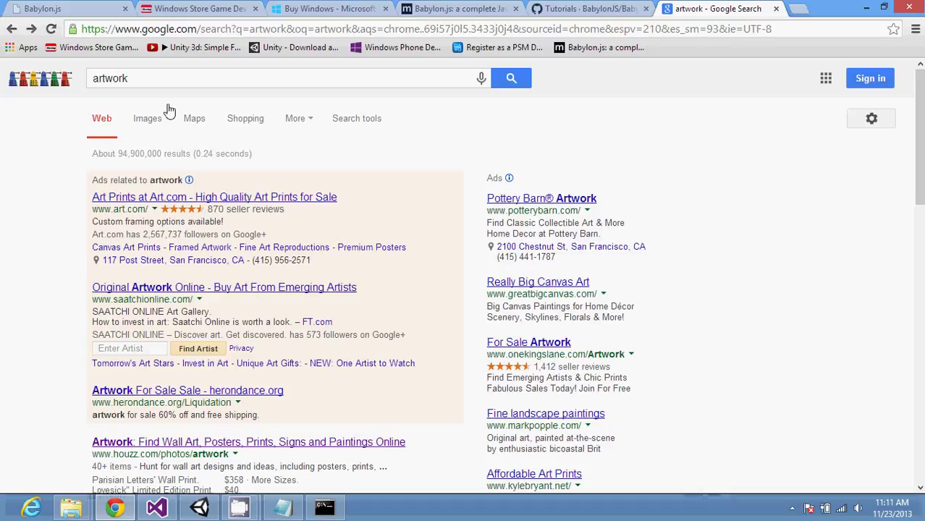
click(93, 79)
text(free)
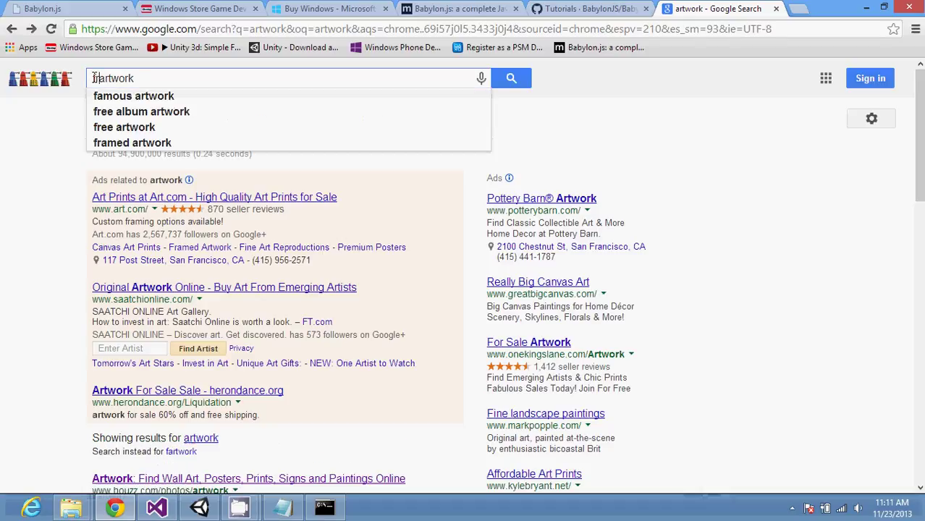
key(Return)
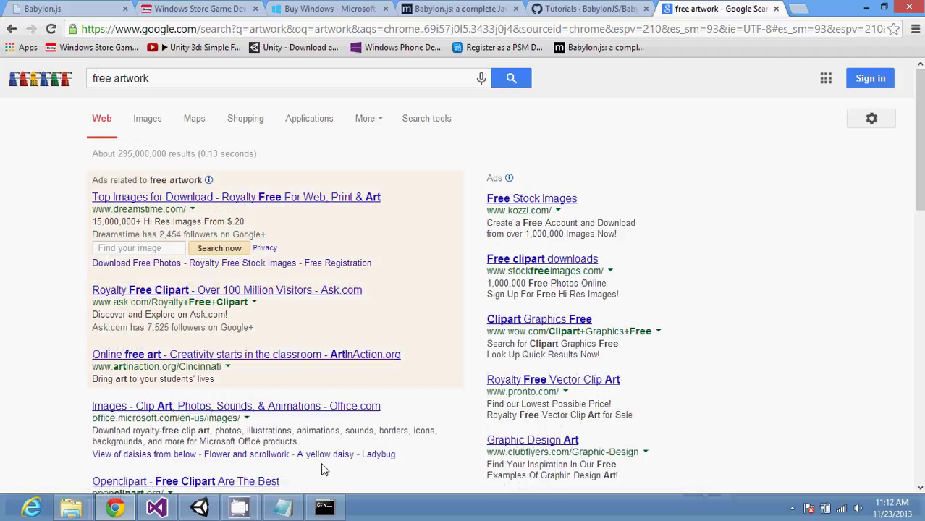
scroll(225, 371, down, 1)
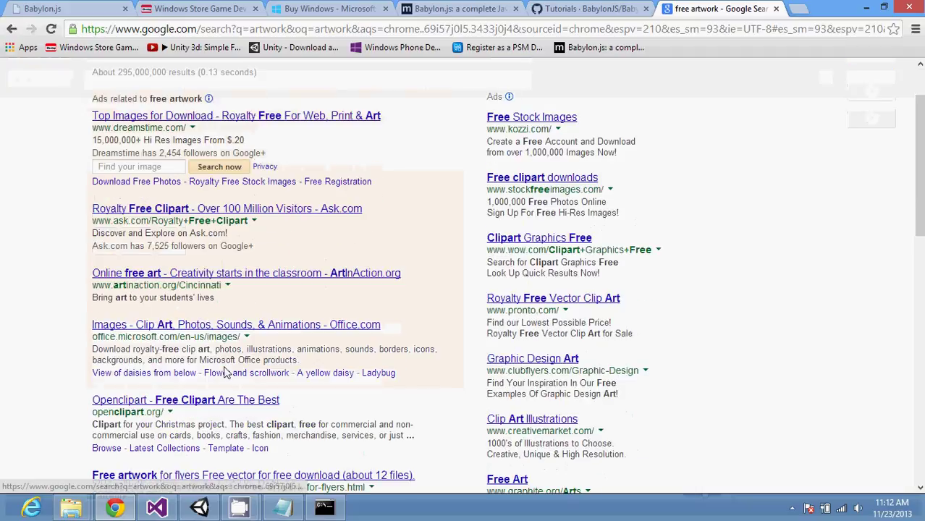
scroll(224, 372, down, 1)
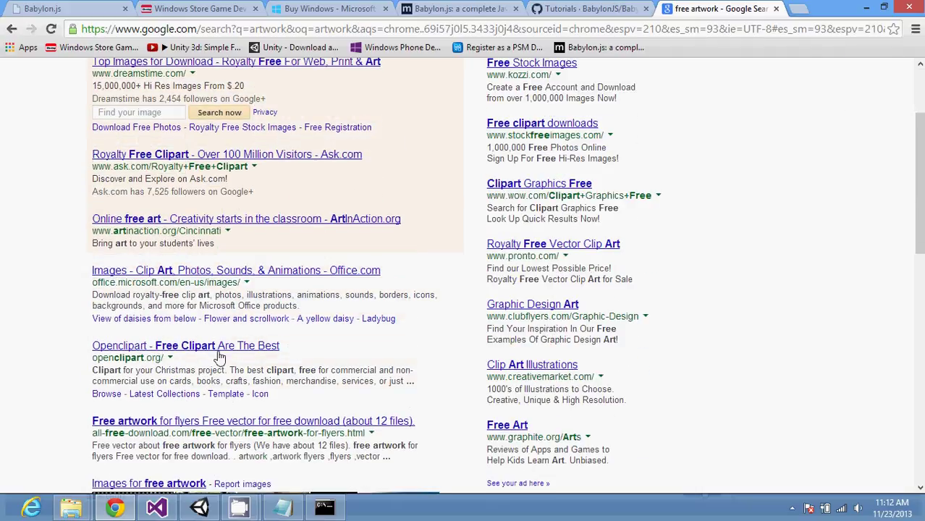
Step: Open the Openclipart site and save the page as Webpage, Complete to Downloads
click(215, 347)
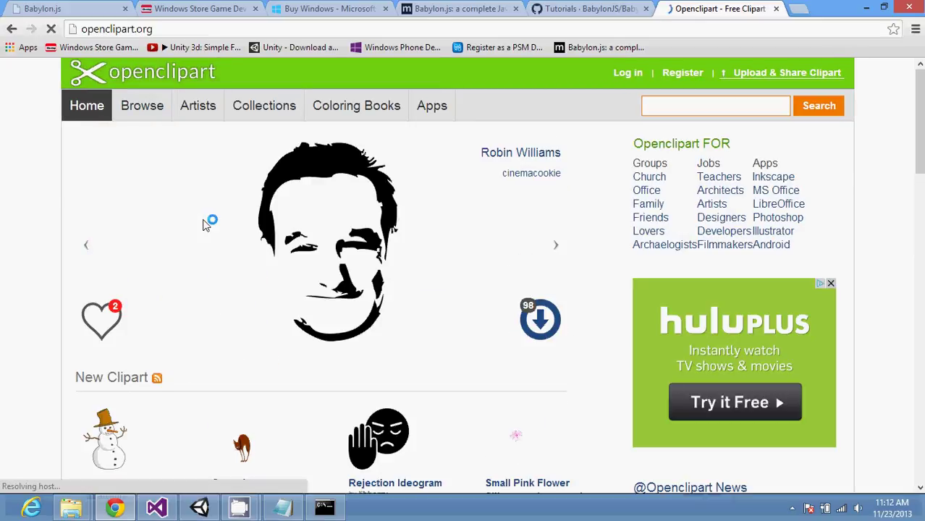
right_click(340, 289)
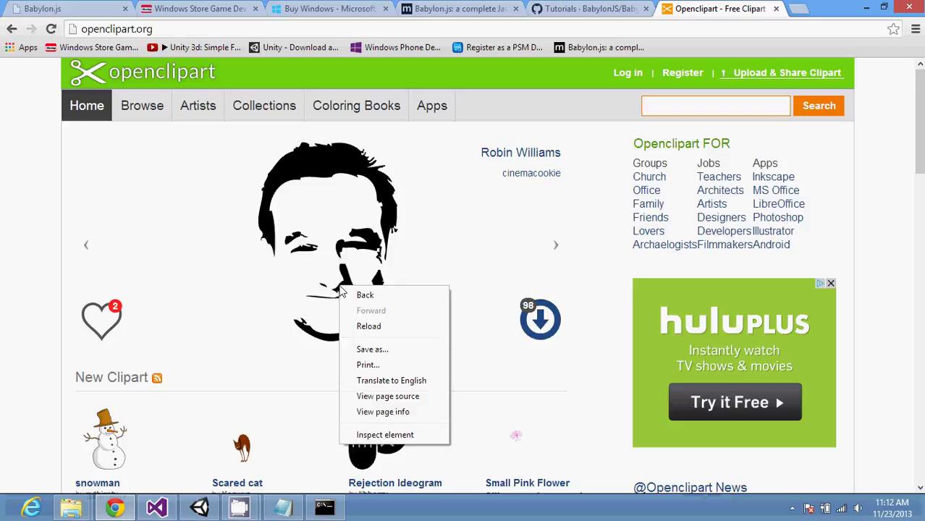
click(392, 352)
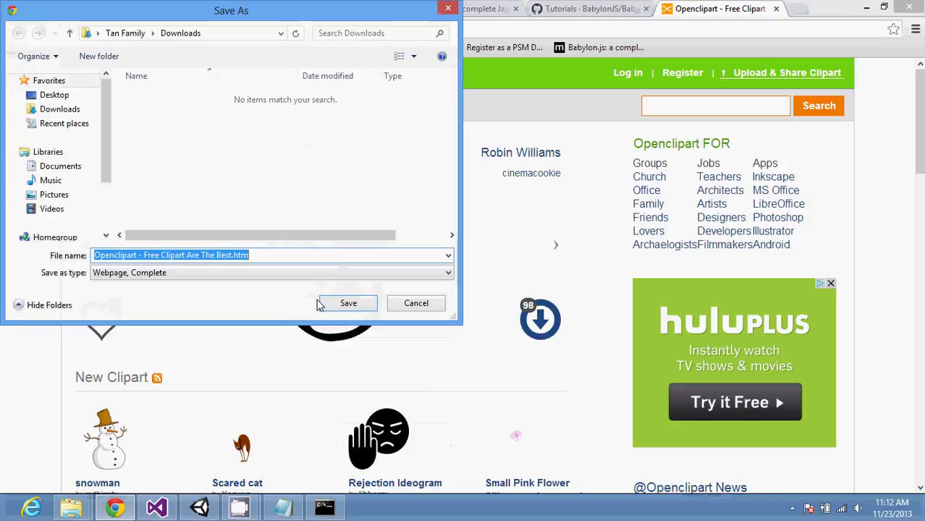
click(337, 303)
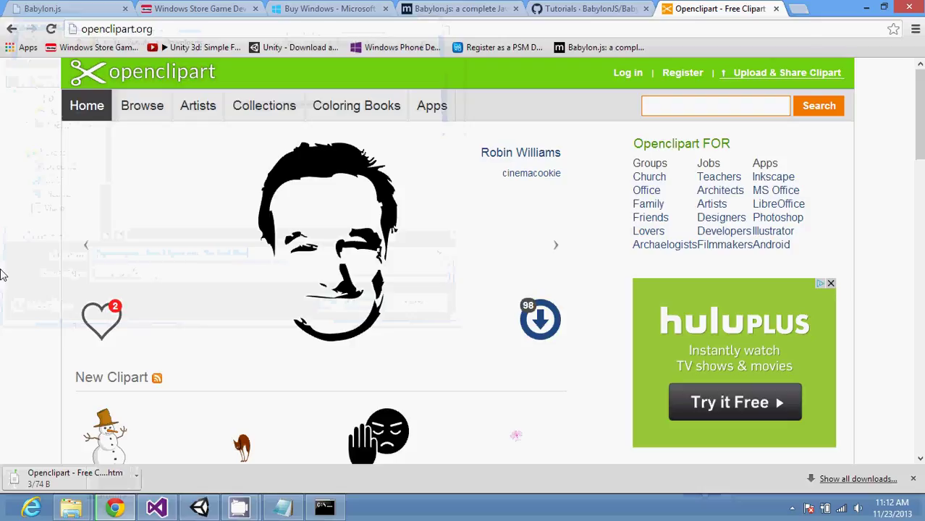
Step: Resize the browser to expose Unity and show the saved page in the Downloads folder
key(super)
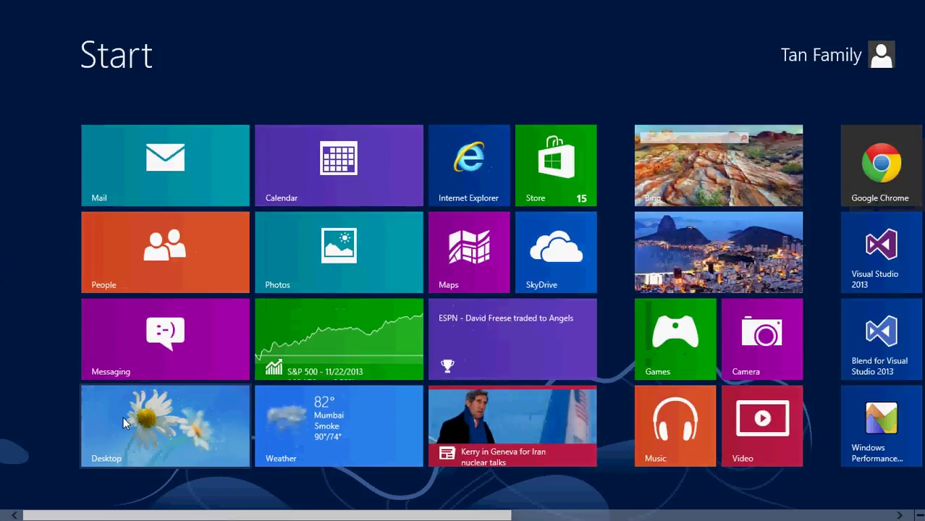
click(123, 416)
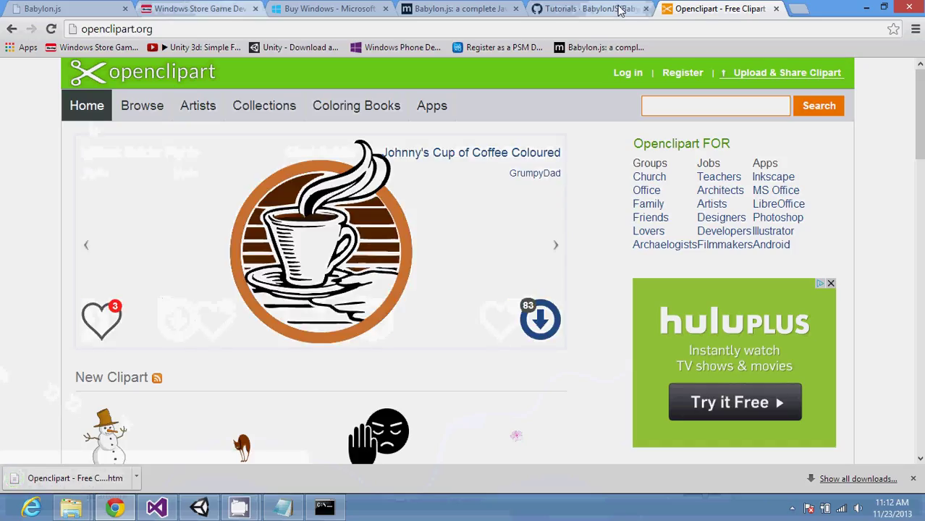
click(883, 6)
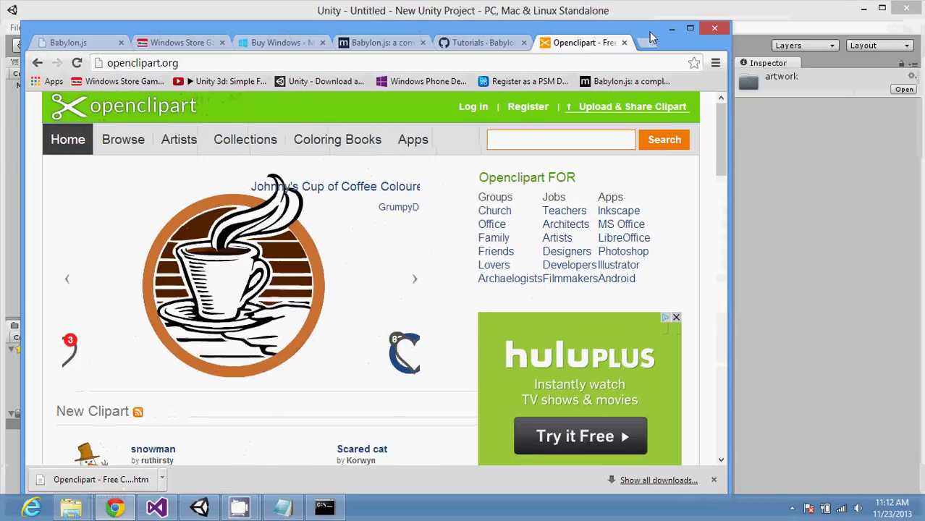
drag(649, 35, 828, 28)
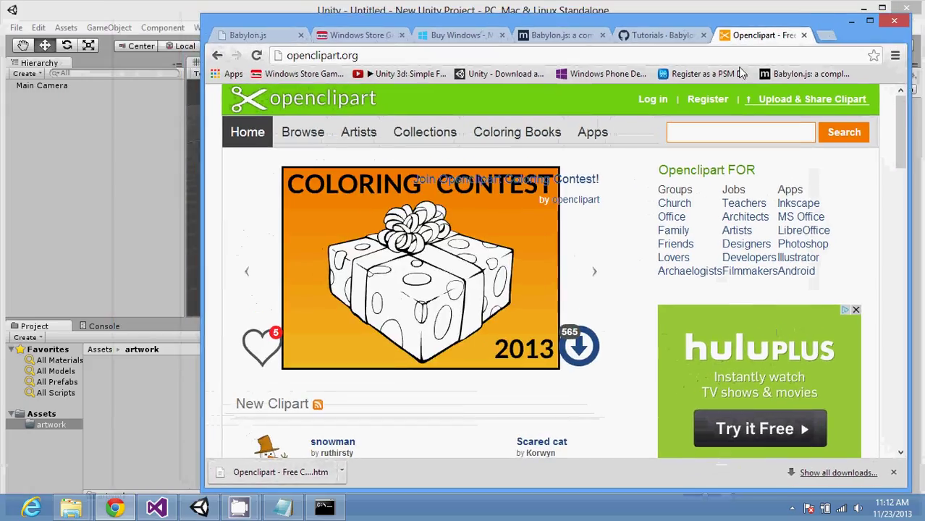
click(341, 472)
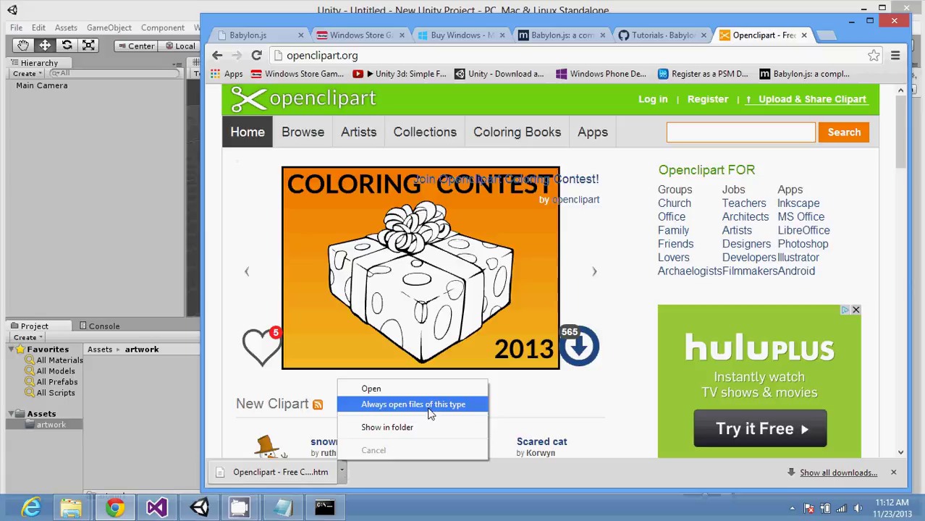
click(427, 429)
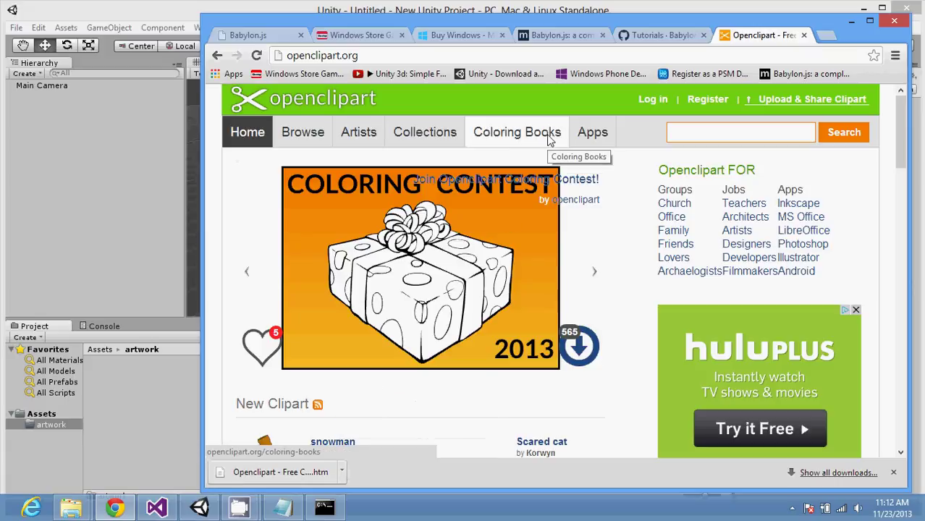
click(343, 471)
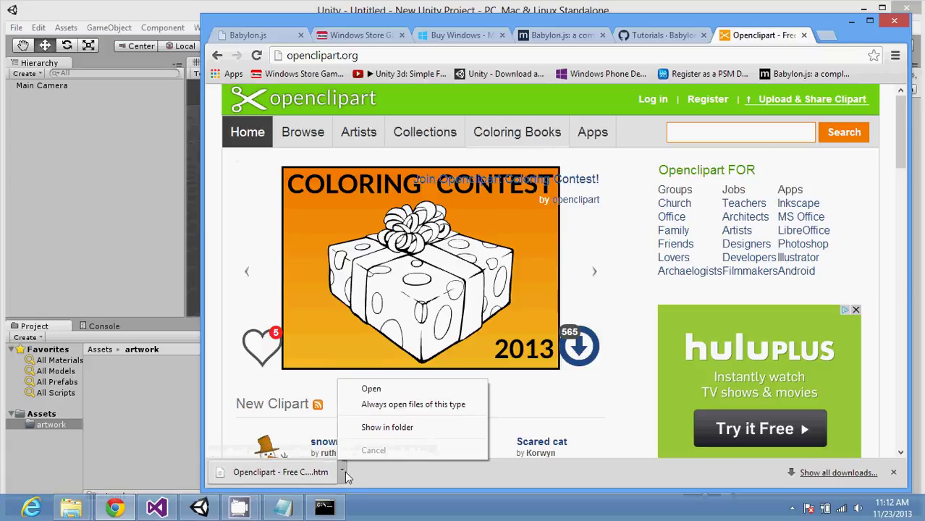
click(412, 425)
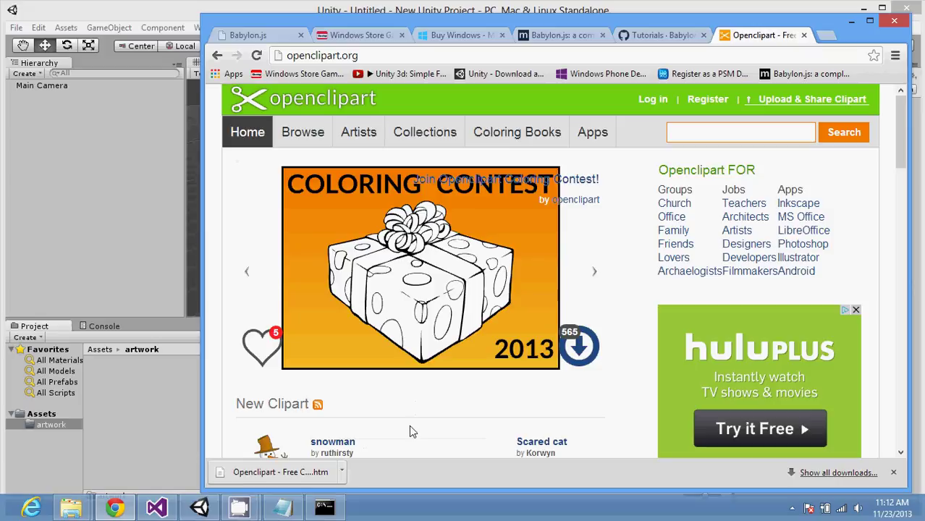
mouse_move(85, 507)
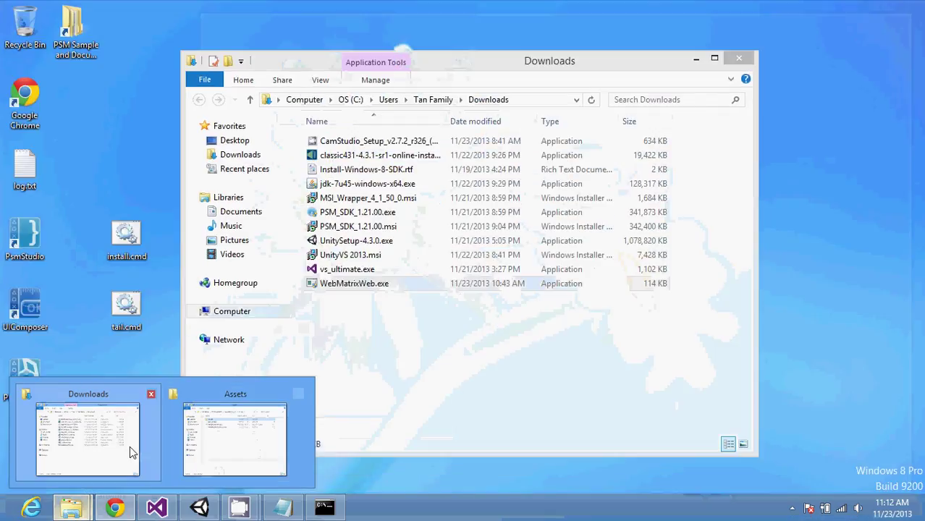
click(130, 446)
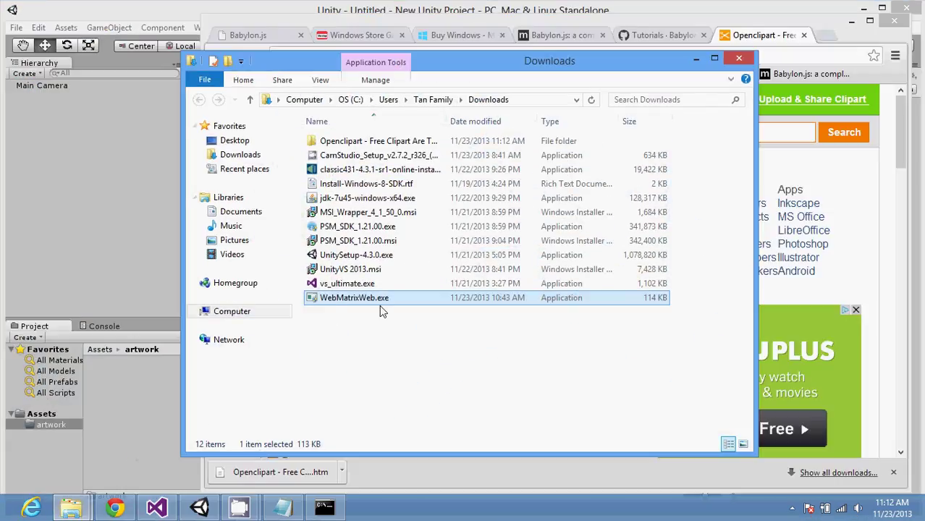
Step: Open the saved Openclipart files folder and drag ChristmasTree.png into Unity's artwork folder
click(391, 143)
double_click(391, 144)
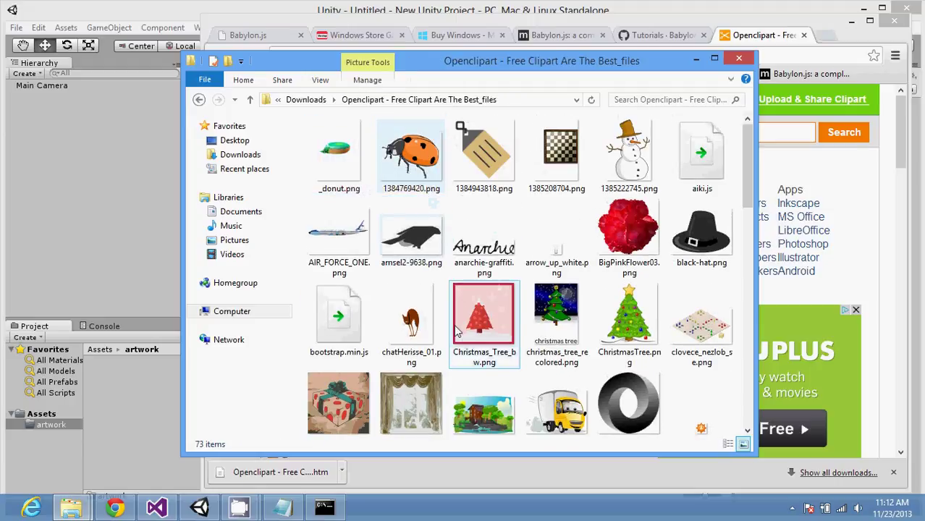
click(478, 410)
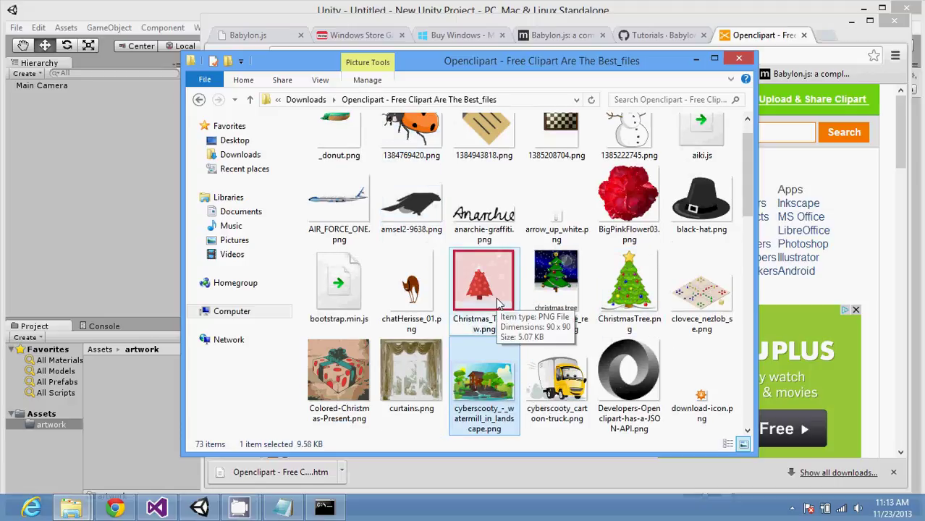
click(750, 418)
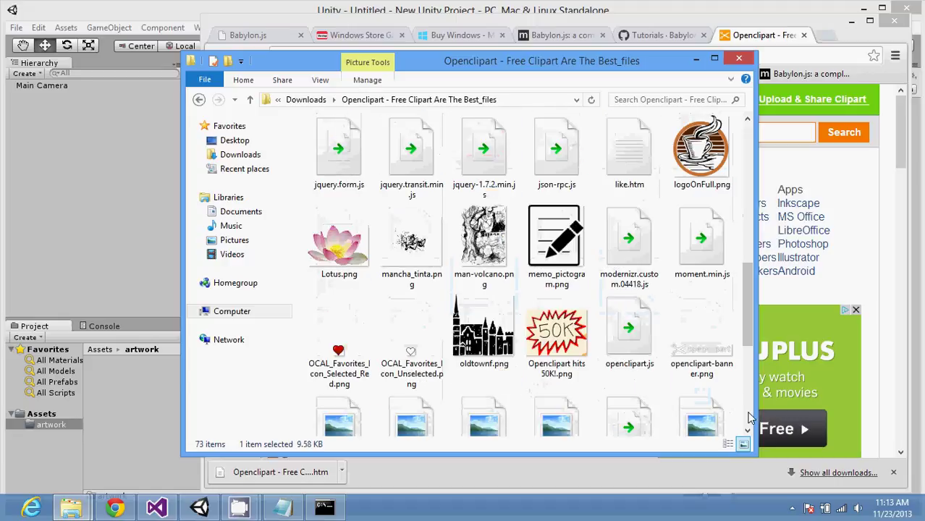
click(749, 418)
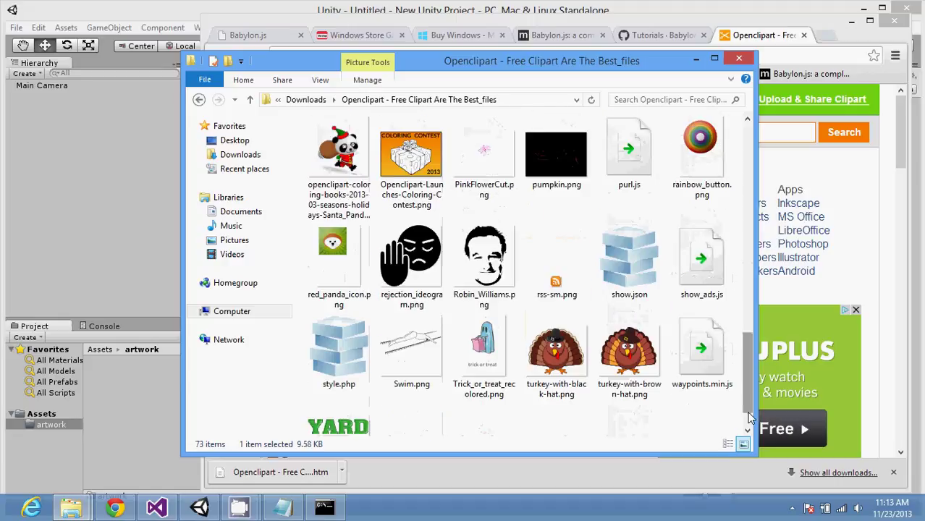
drag(750, 418, 756, 221)
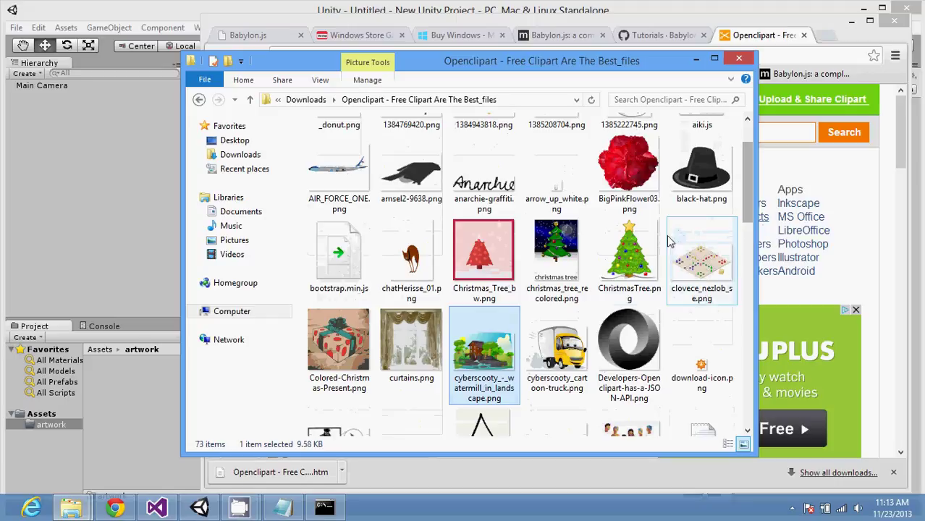
drag(628, 254, 110, 430)
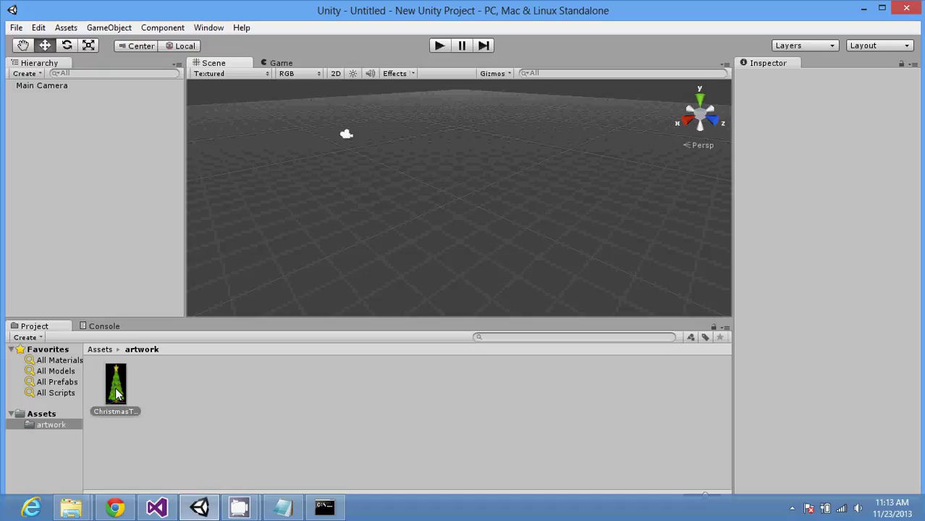
Step: Use Import New Asset to bring the watermill PNG from Downloads' Openclipart folder into artwork
right_click(116, 393)
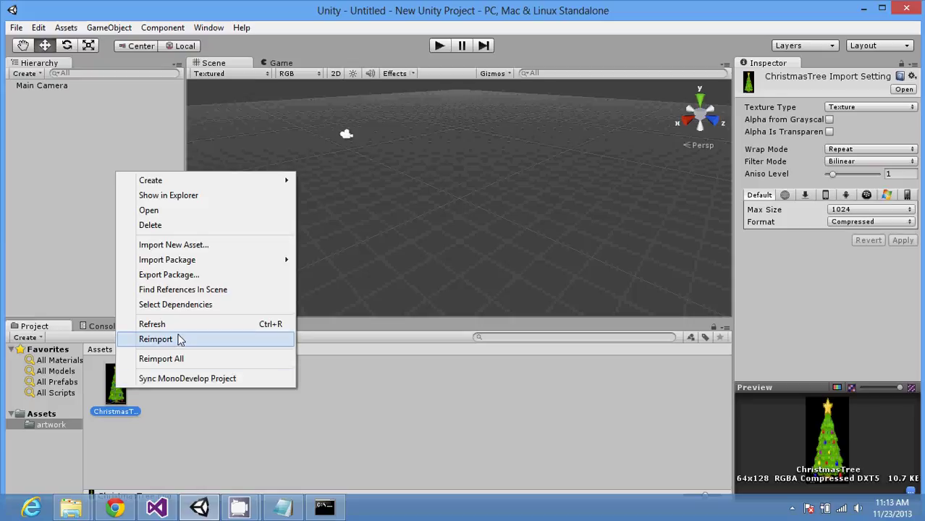
click(219, 244)
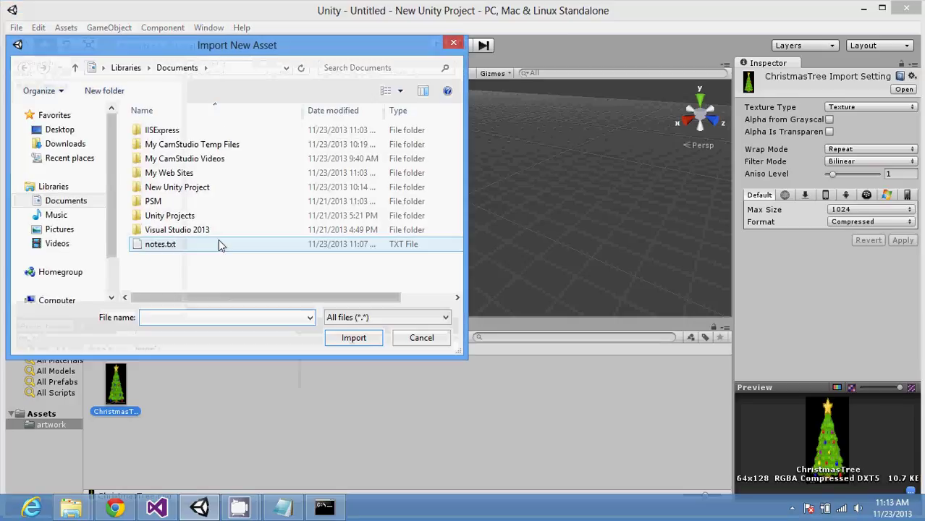
click(65, 144)
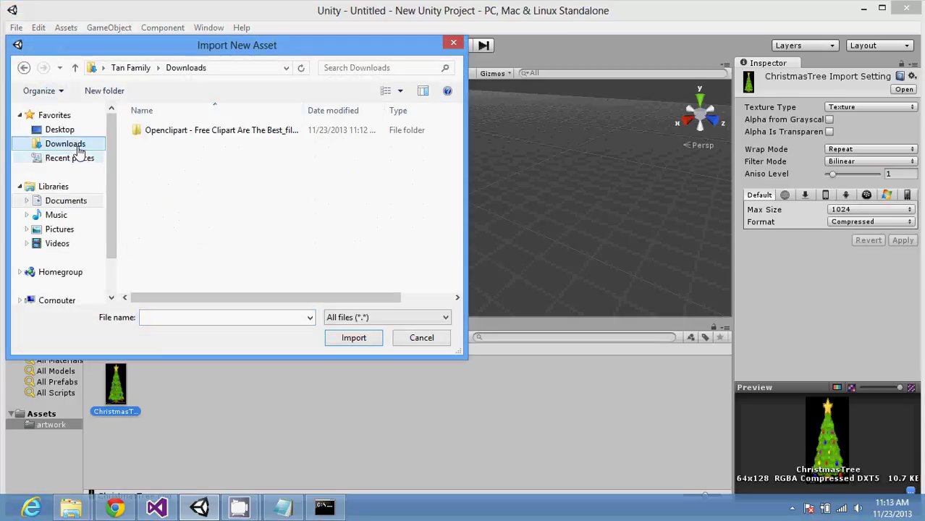
double_click(177, 130)
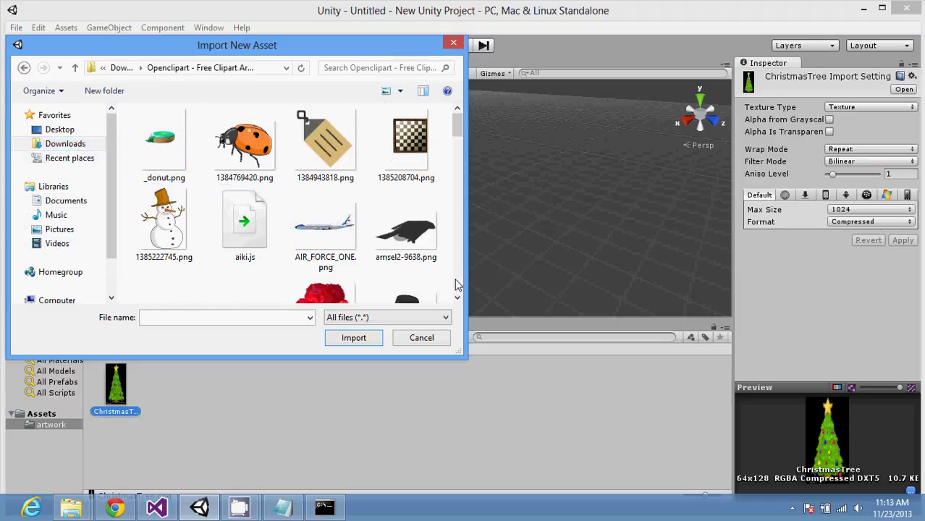
scroll(456, 285, down, 5)
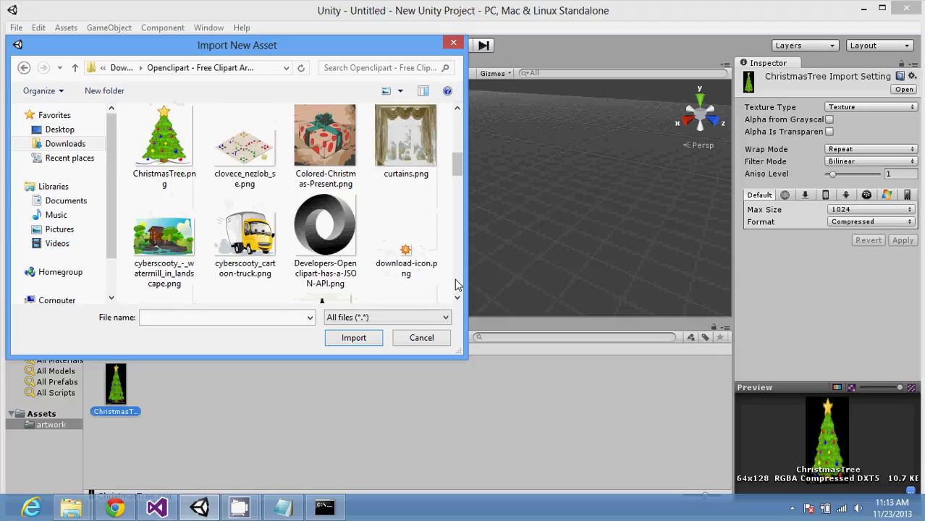
double_click(181, 250)
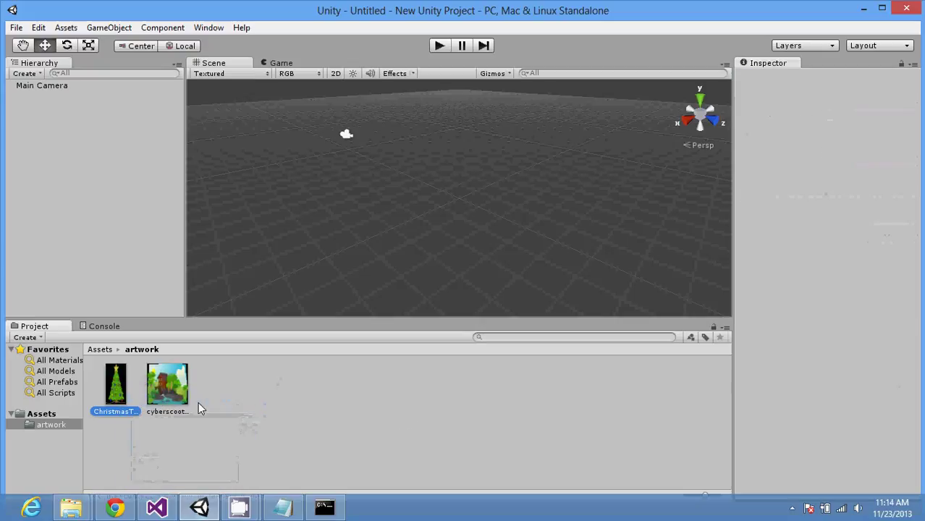
drag(170, 387, 330, 186)
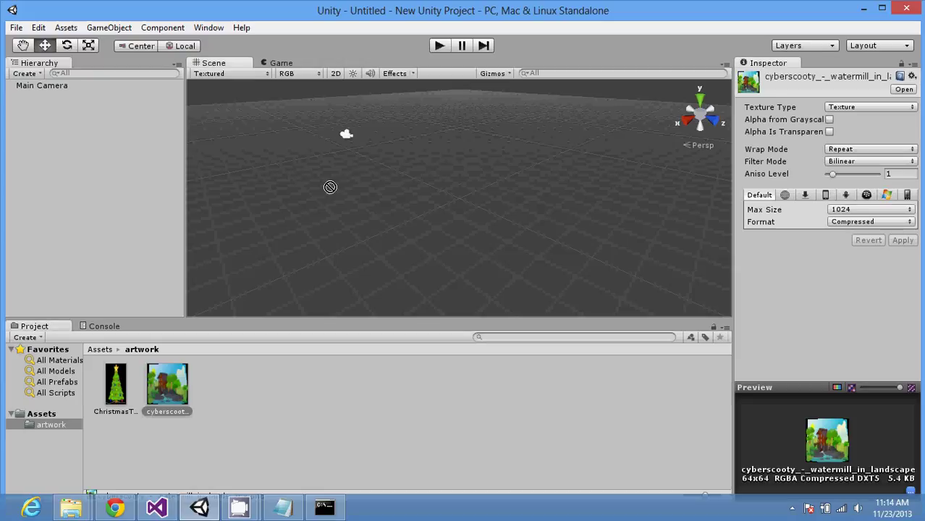
click(246, 215)
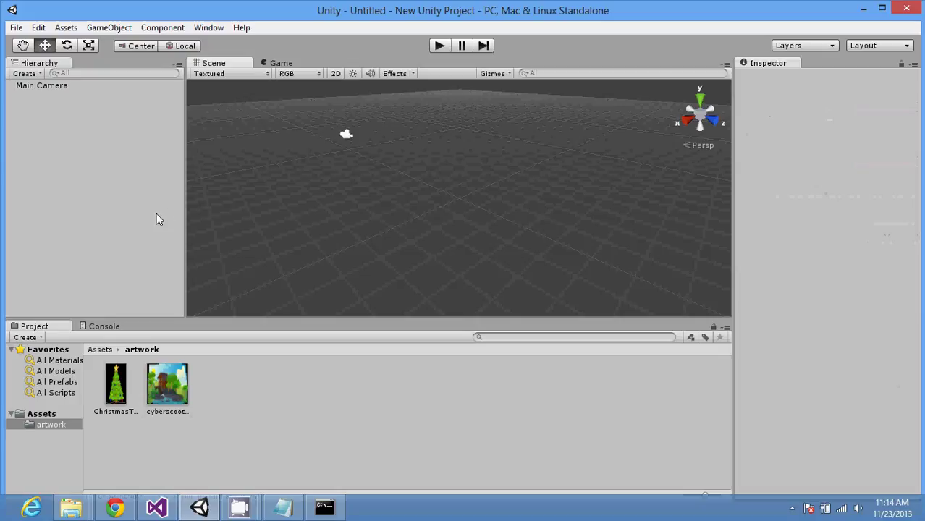
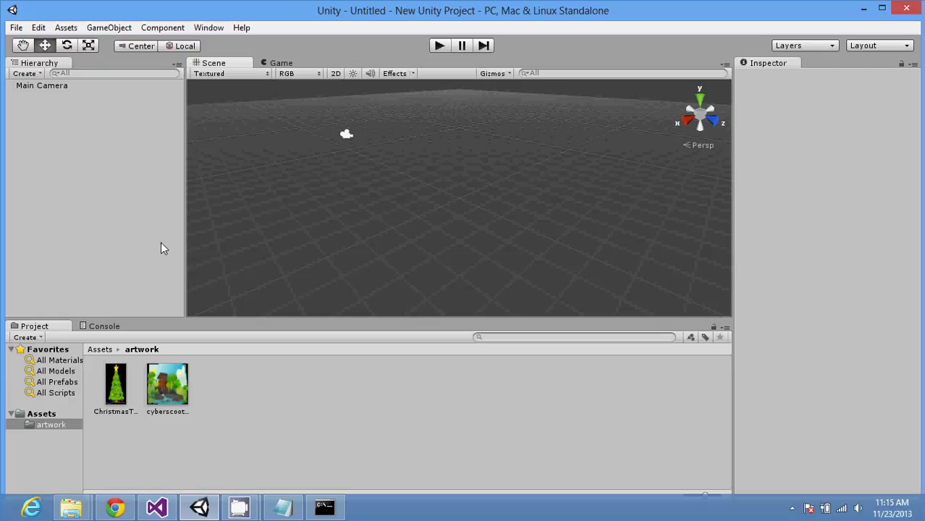
Step: Place the cyberscooter image from the artwork folder into the Unity scene
click(51, 414)
click(52, 425)
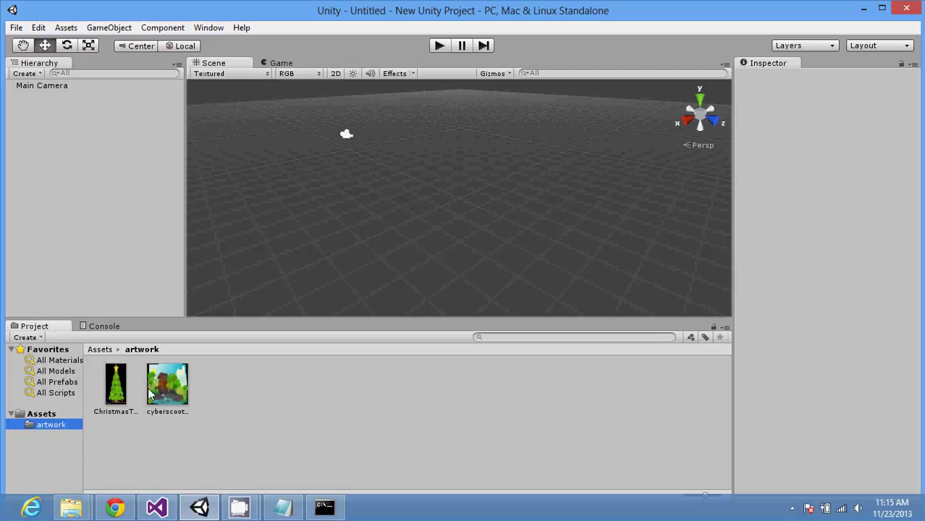
drag(160, 390, 279, 176)
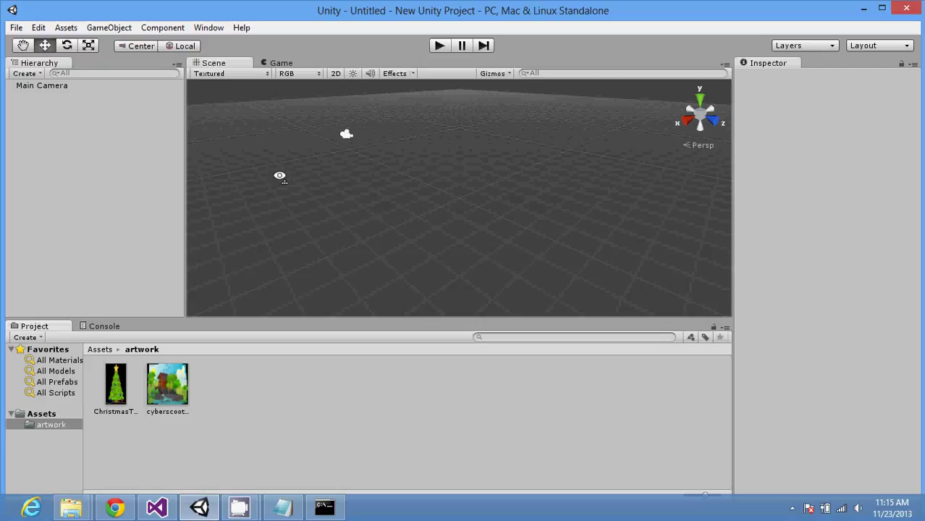
Step: In Chrome, search the web for 'free png file'
click(116, 507)
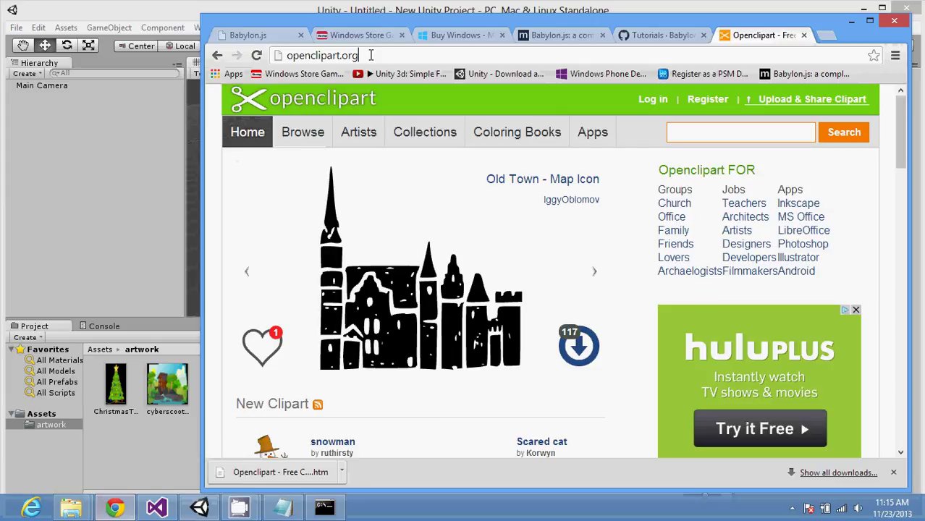
click(370, 55)
text(pm)
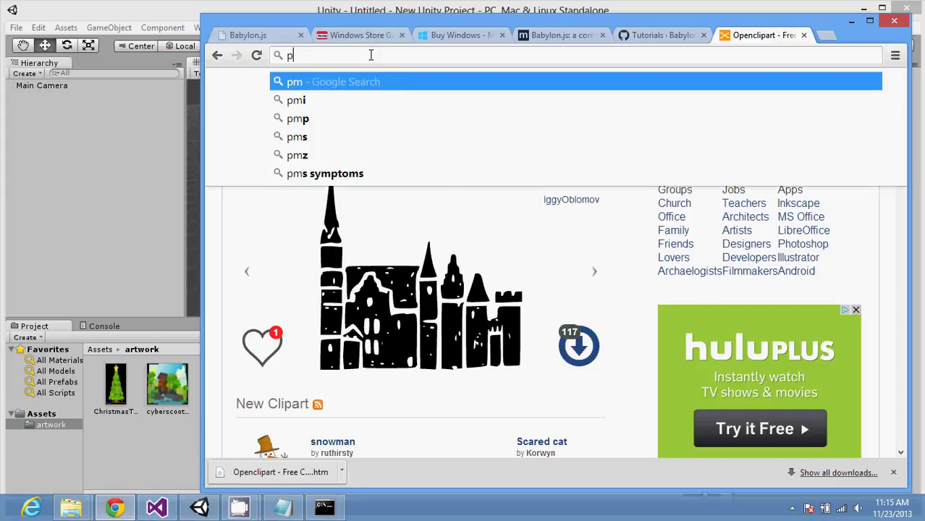
key(BackSpace)
key(BackSpace)
text(fre)
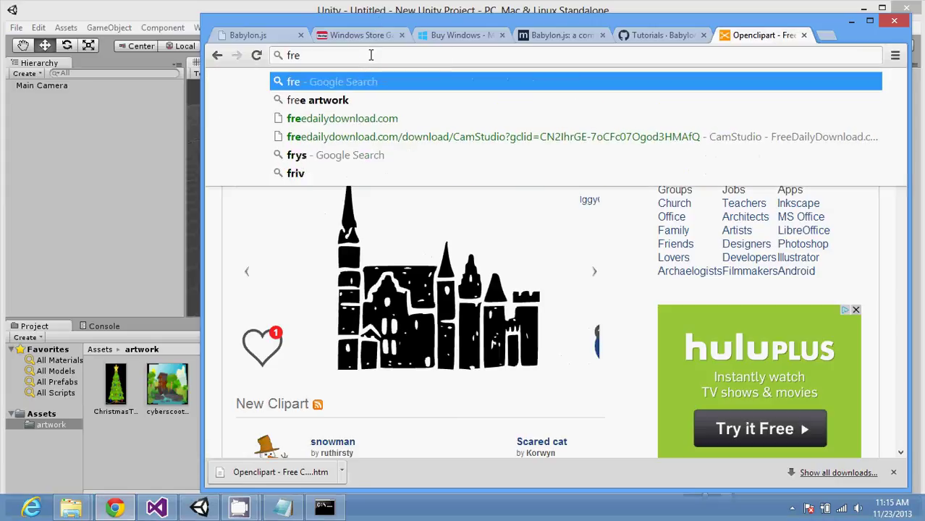
text(e o)
key(BackSpace)
text(p)
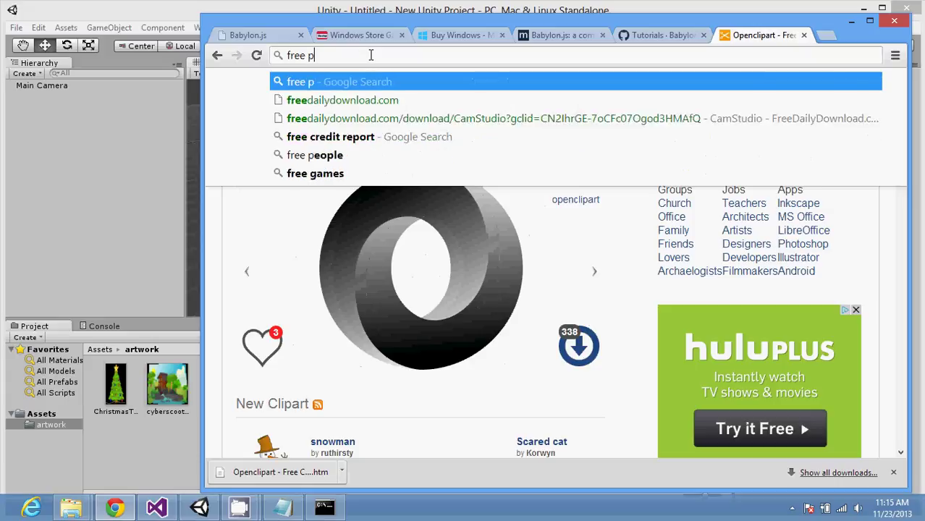
text(ng f)
text(ile)
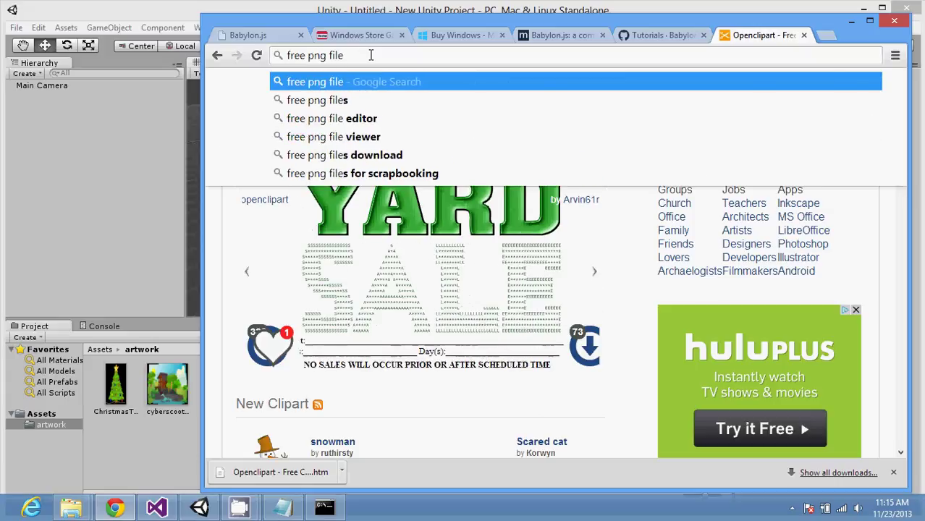
key(Return)
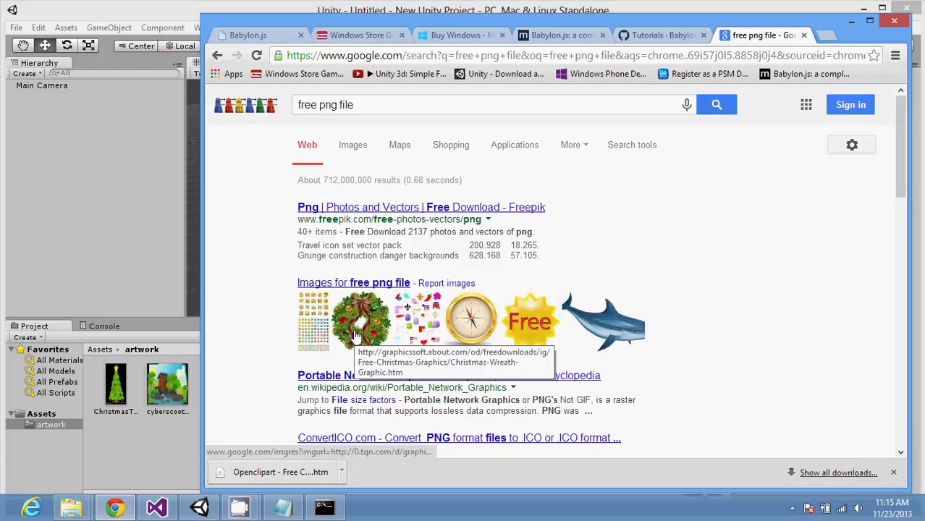
Step: Open the yellow Free star image result and save it as images.jpg
click(525, 333)
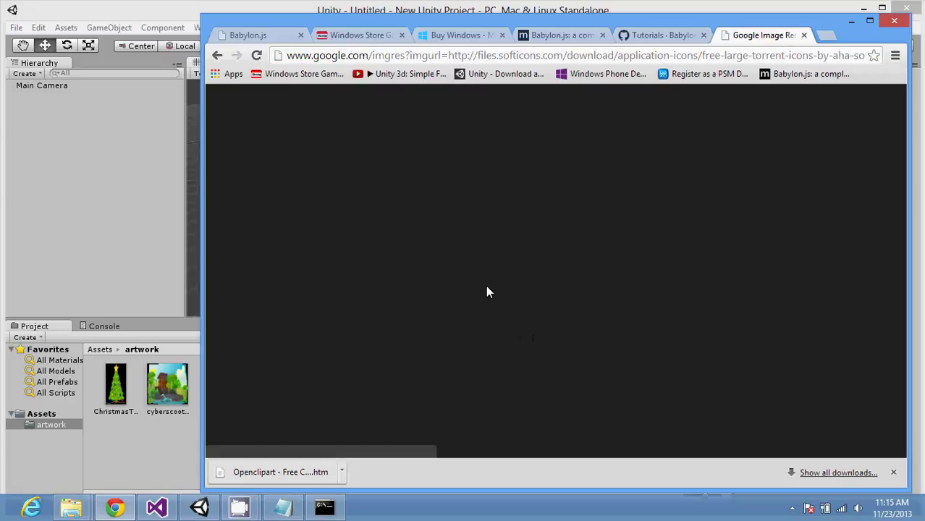
right_click(475, 270)
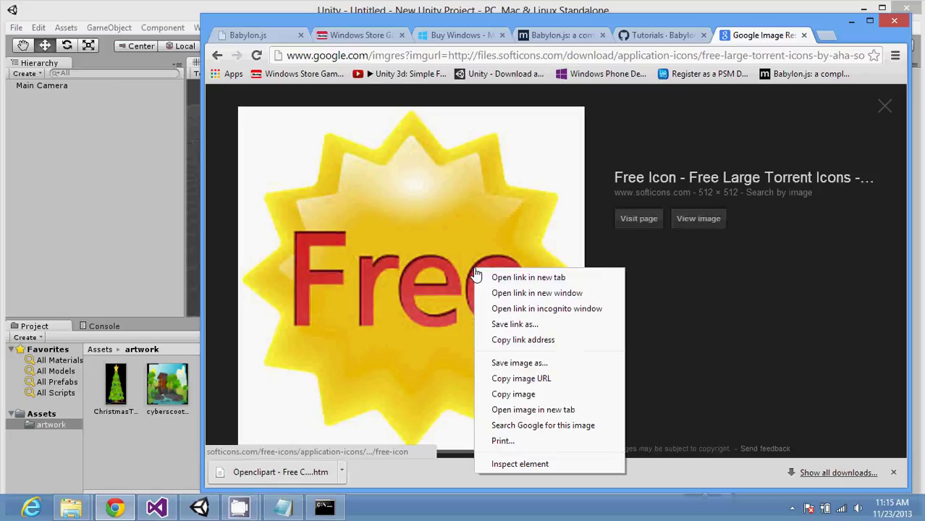
click(526, 362)
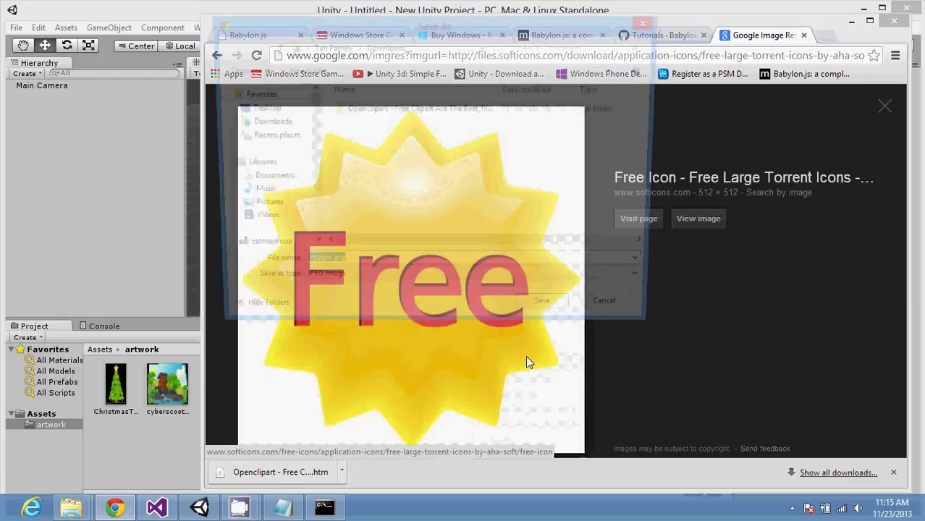
click(552, 315)
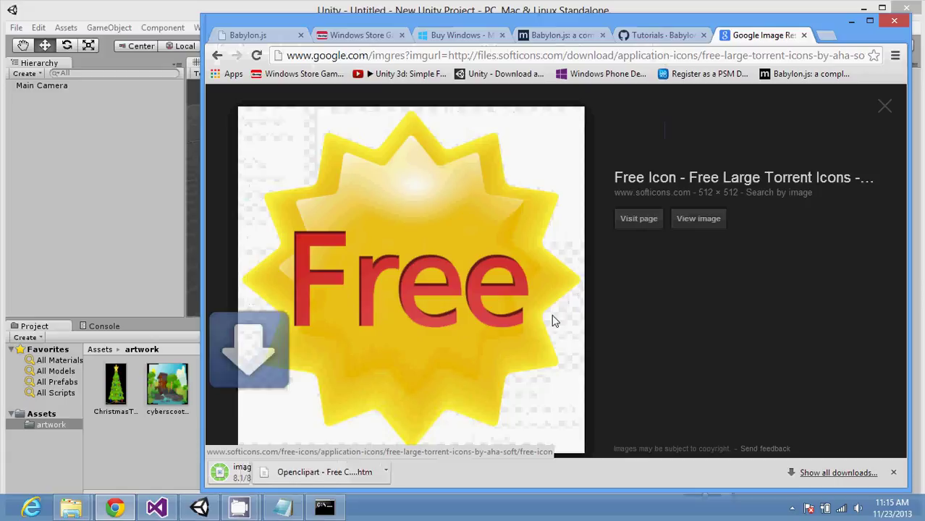
Step: Import images.jpg into the artwork folder, refresh assets, and place the Free star in the scene
drag(280, 464, 149, 448)
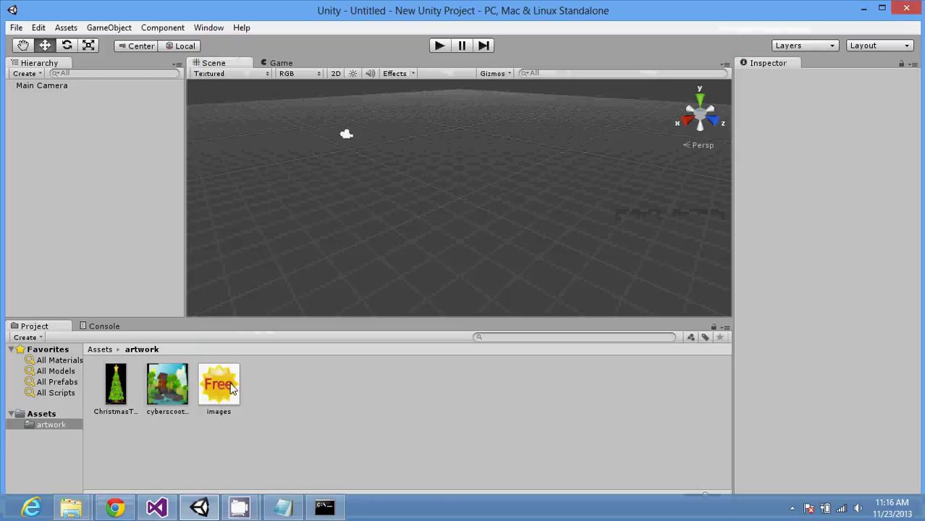
click(219, 387)
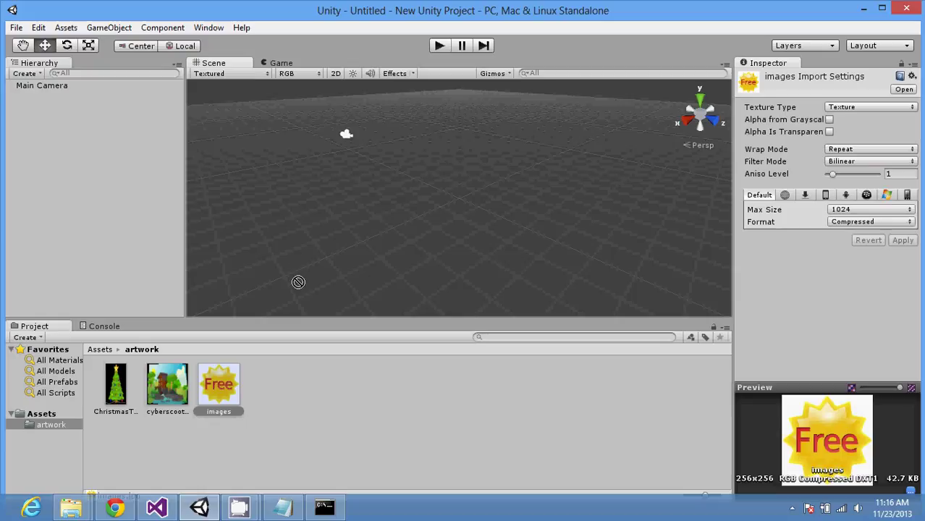
right_click(218, 392)
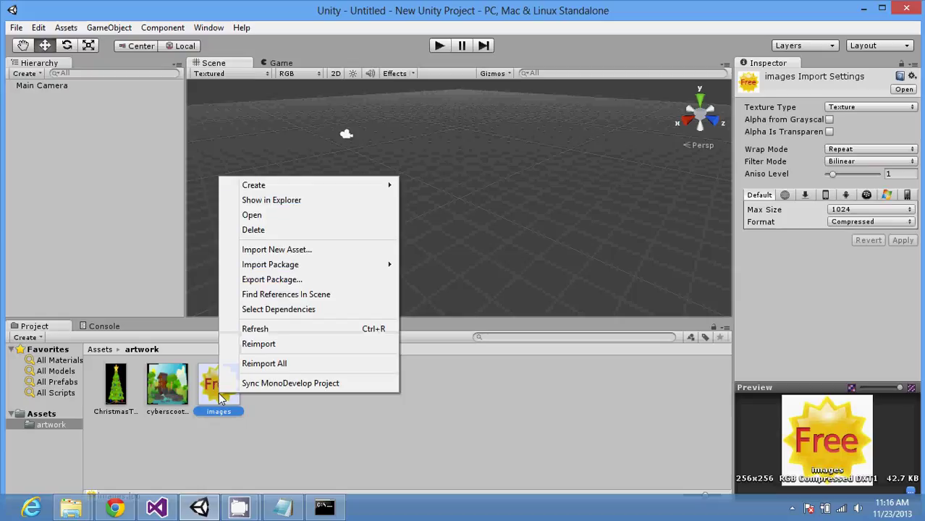
click(275, 329)
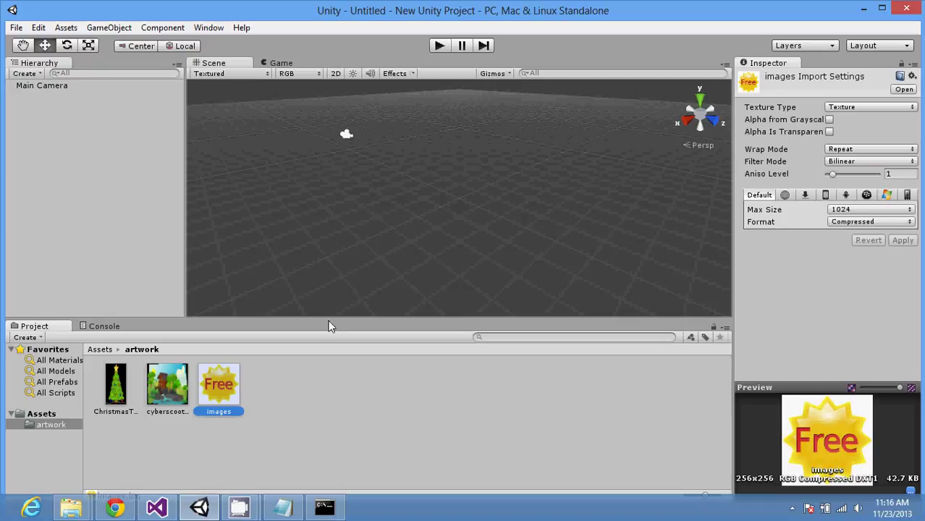
drag(231, 388, 255, 251)
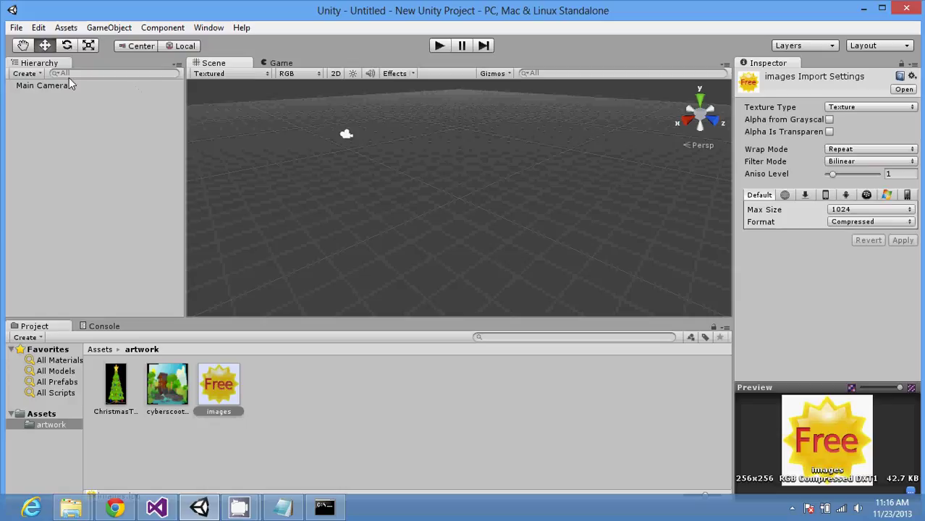
Step: Start a new scene, create a new project with 2D defaults, then switch to notes.txt
click(16, 29)
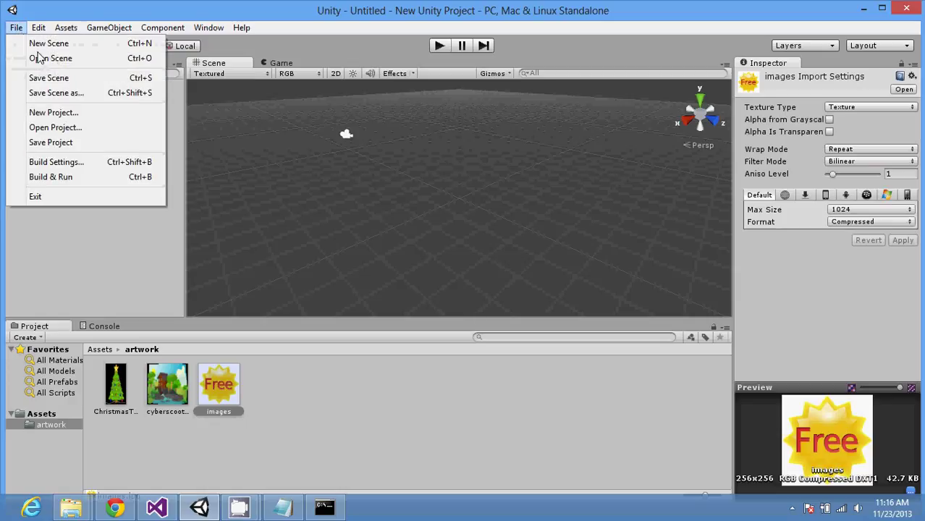
click(57, 45)
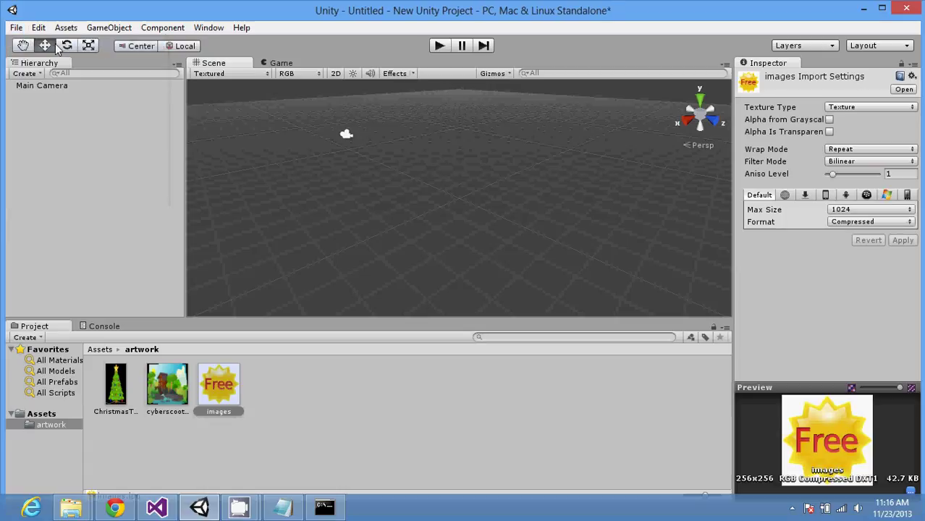
click(16, 28)
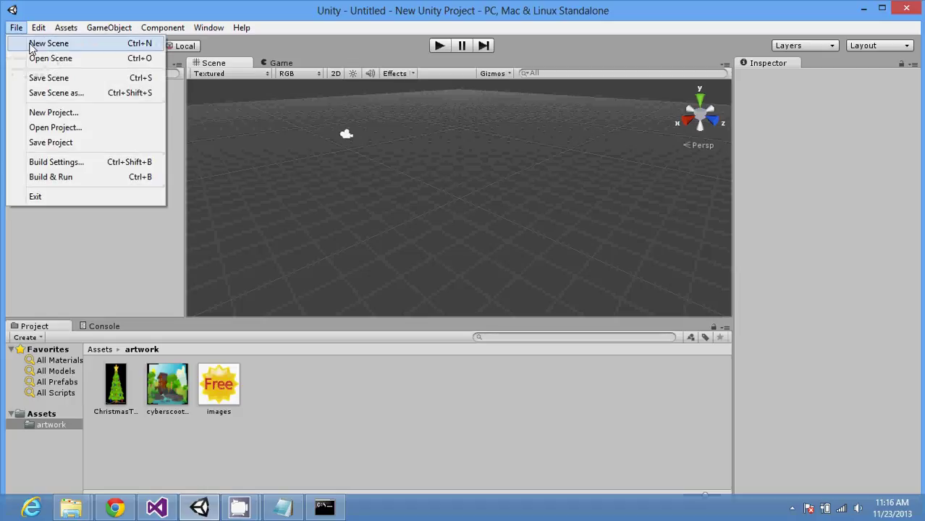
click(69, 113)
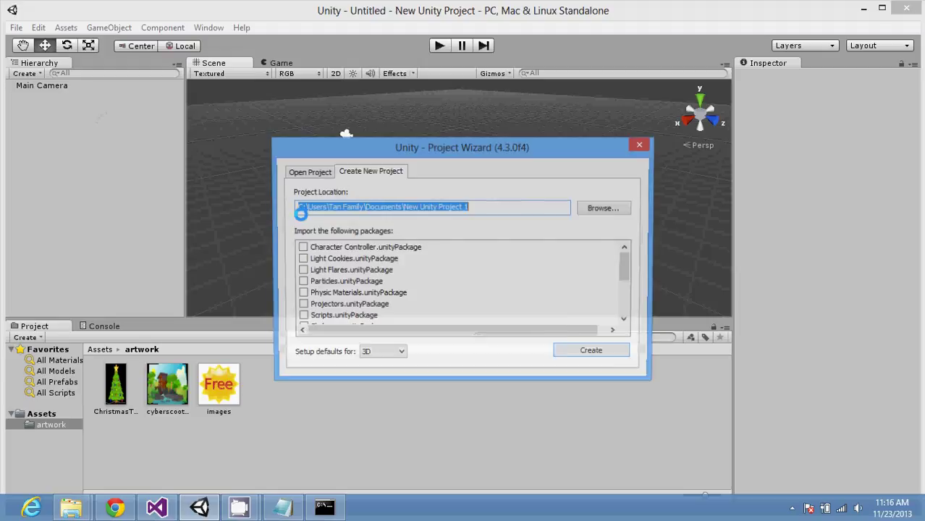
click(381, 356)
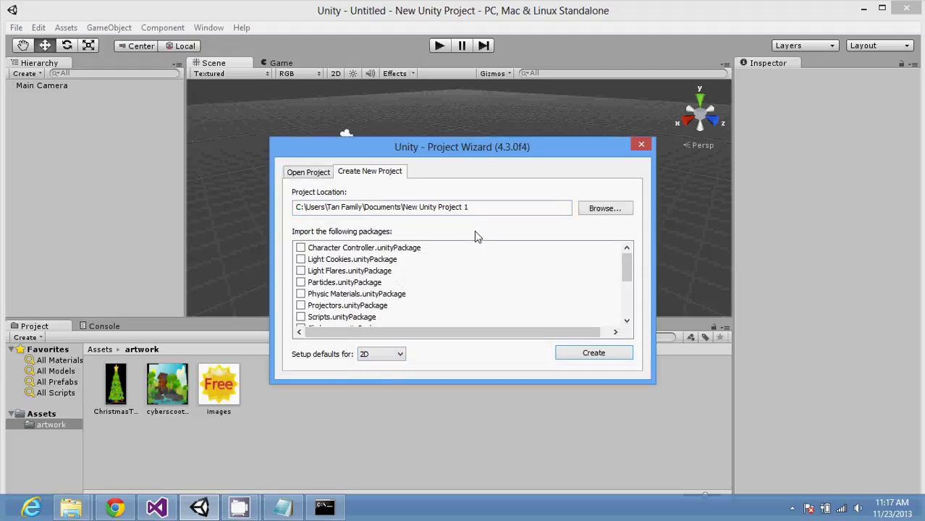
click(598, 356)
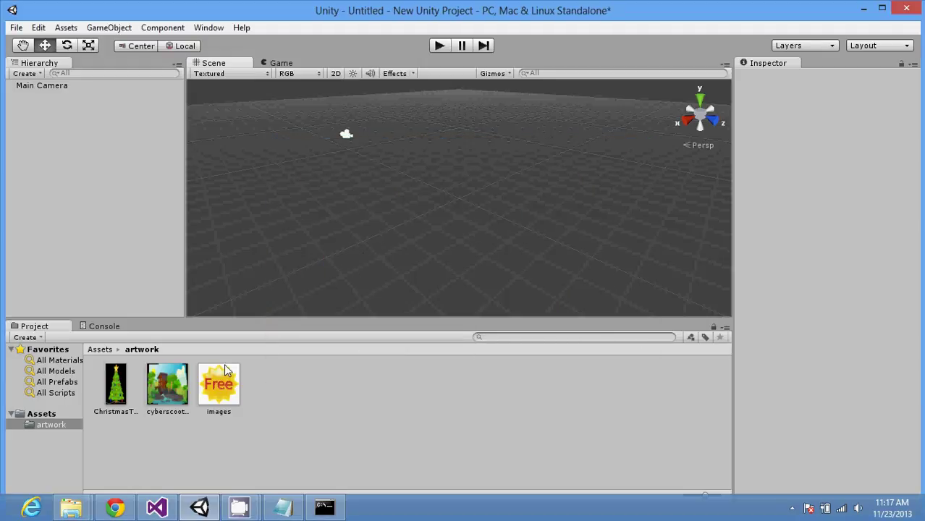
click(282, 506)
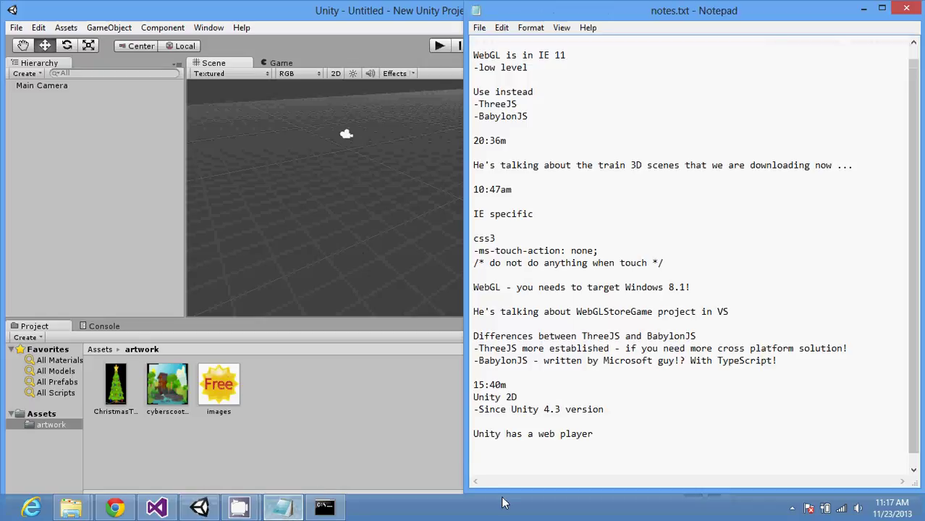
Step: Append 'Need to be in 2D!!!' to notes.txt, then return to Unity
text(N)
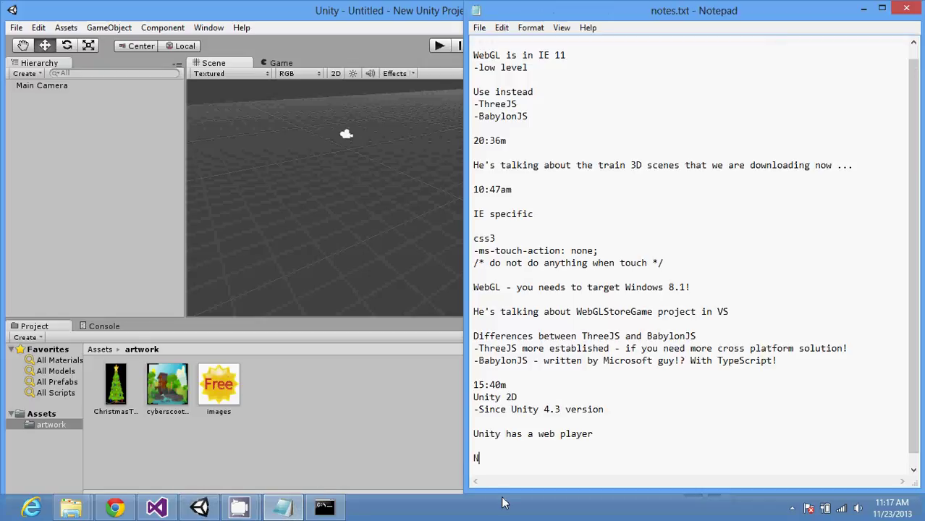
text(eed to be in 2D!!!)
key(Return)
key(Return)
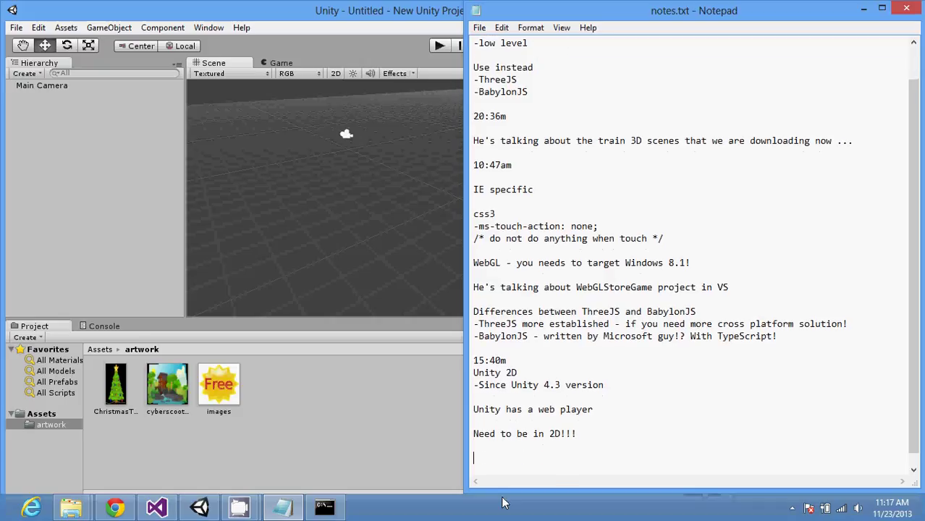
click(298, 434)
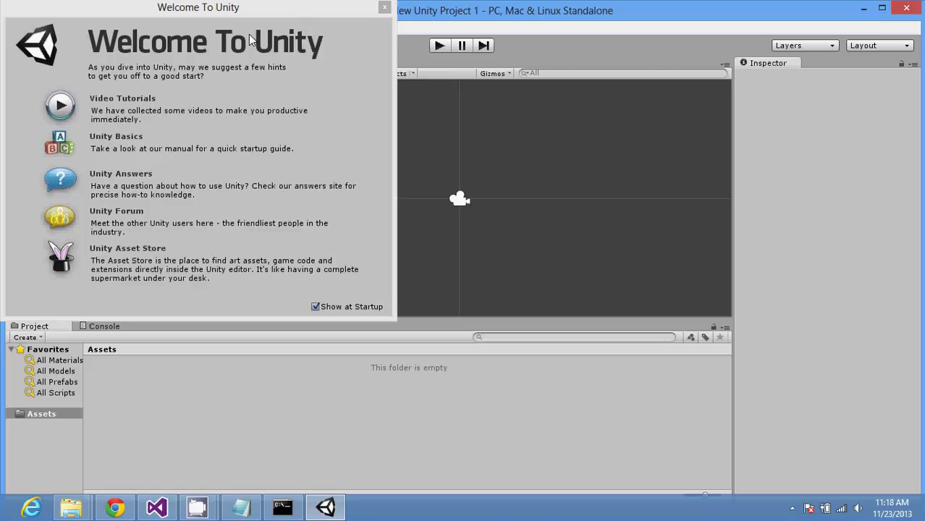
Step: Close the welcome dialog and import the watermill PNG and ChristmasTree.png into Assets
click(384, 8)
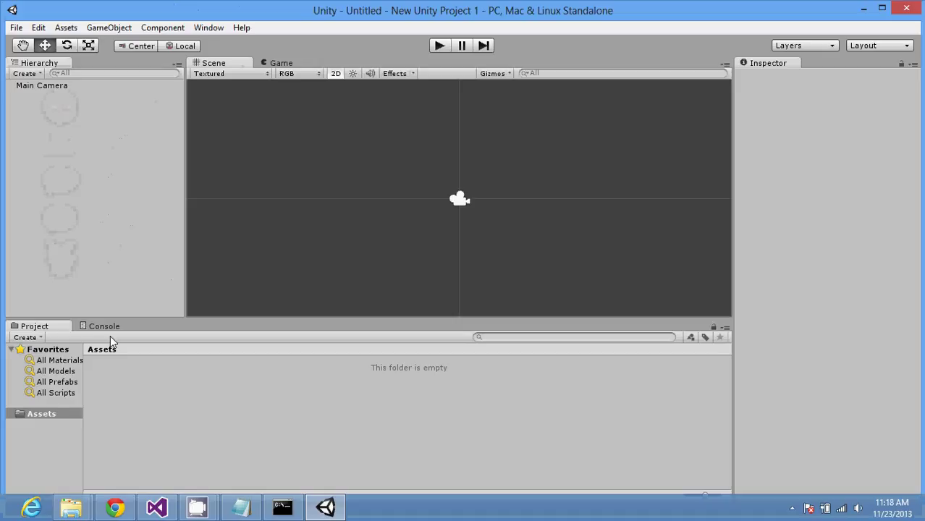
mouse_move(89, 505)
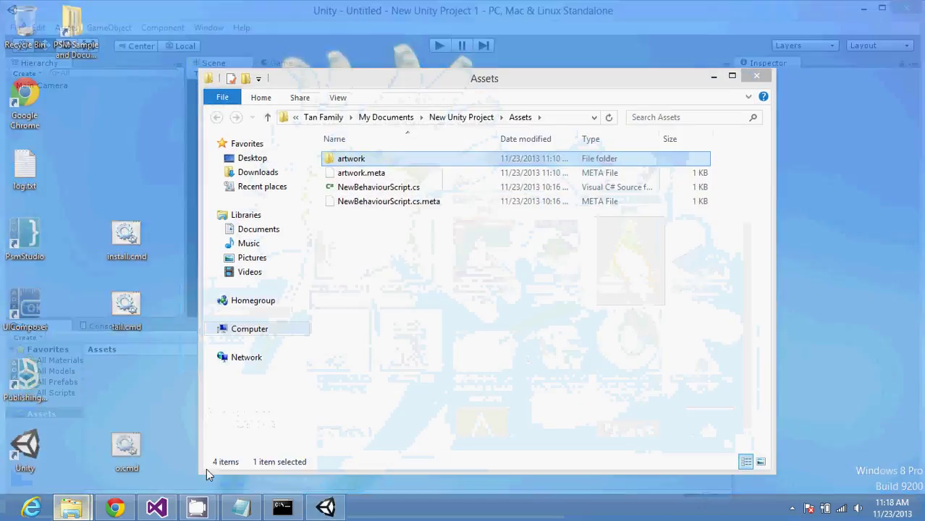
click(206, 468)
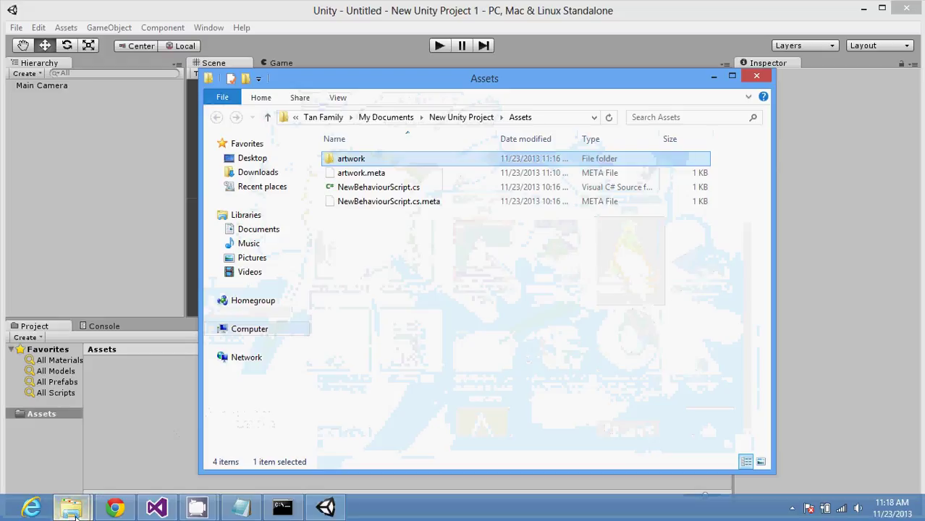
mouse_move(75, 515)
click(86, 479)
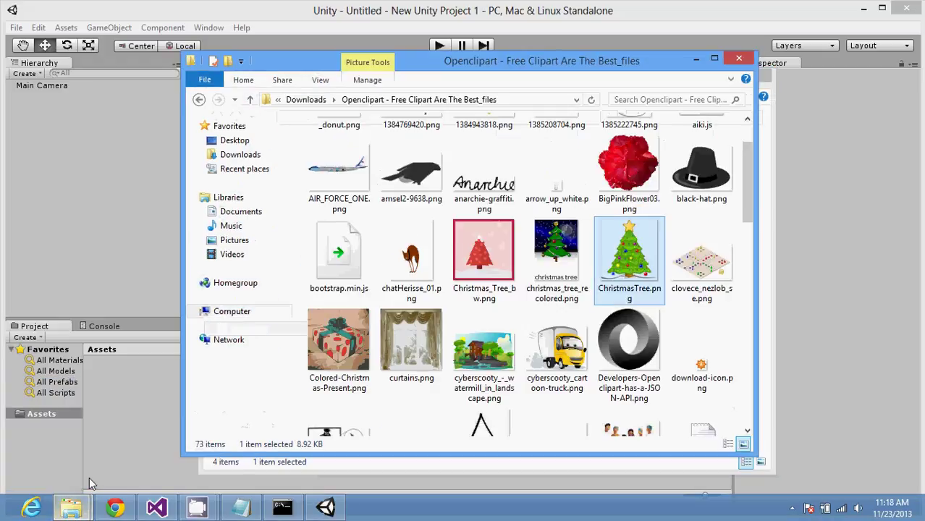
drag(486, 357, 137, 447)
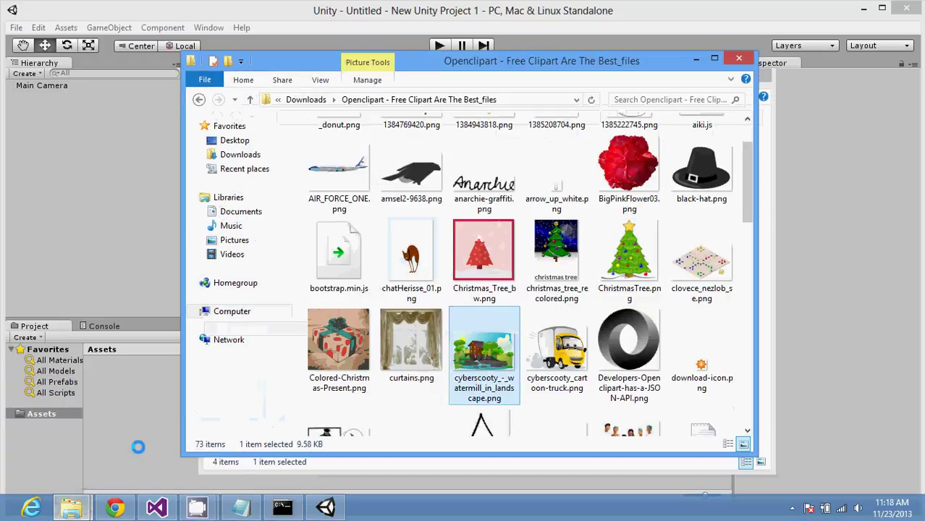
drag(628, 254, 147, 458)
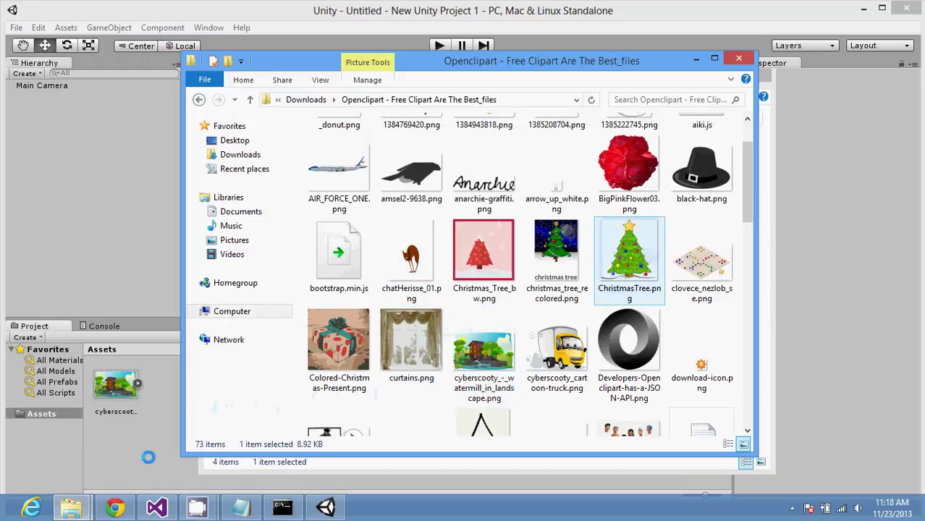
click(166, 273)
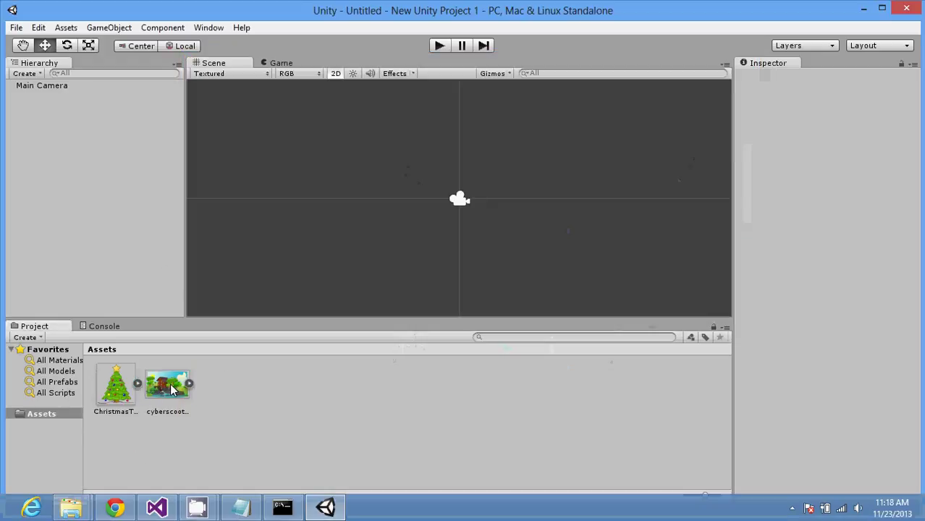
Step: Place the watermill and Christmas tree sprites into the scene
drag(174, 389, 305, 186)
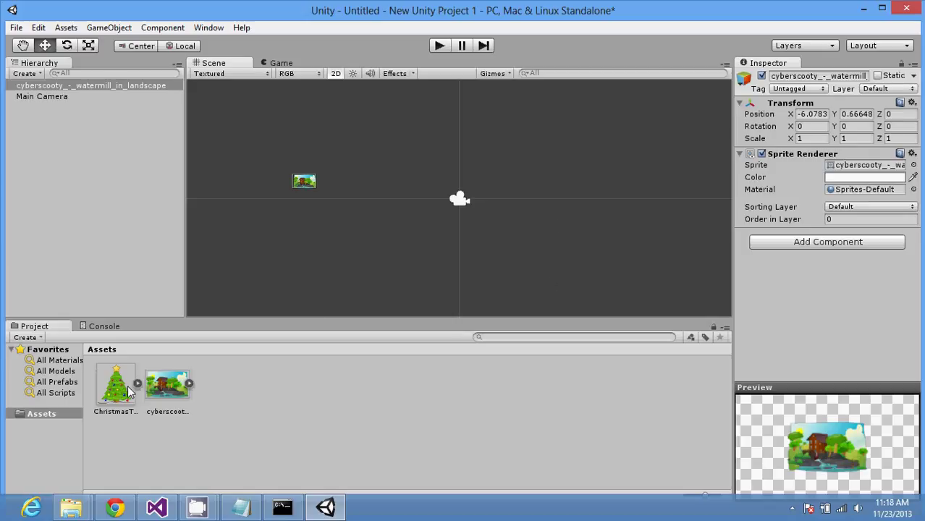
drag(116, 385, 392, 179)
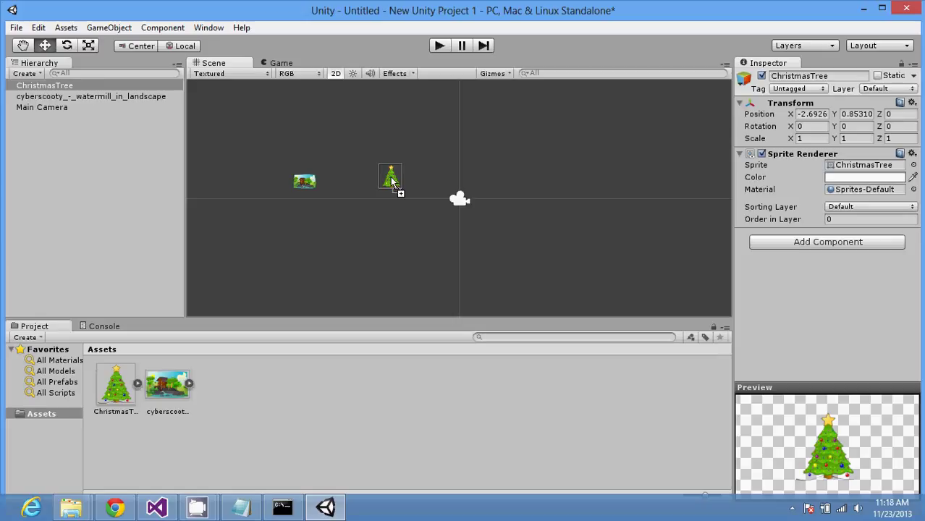
drag(391, 181, 389, 185)
drag(313, 226, 325, 240)
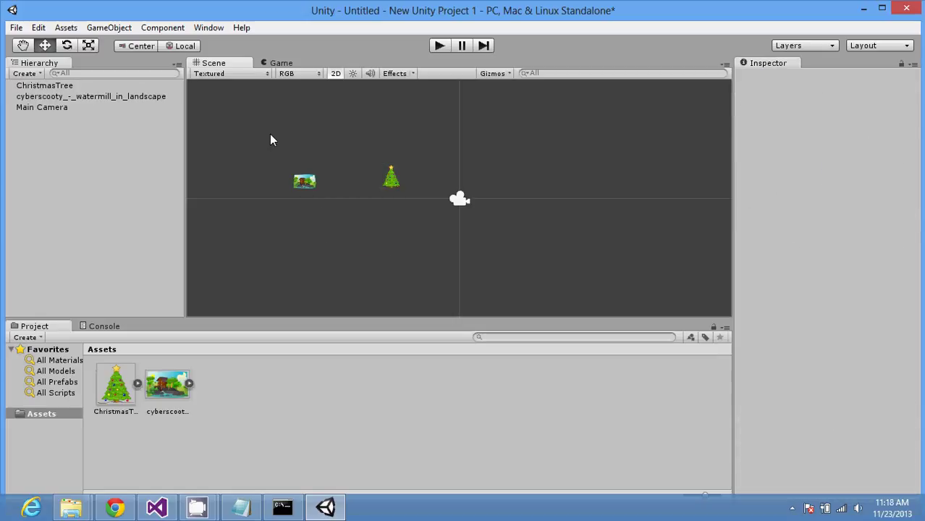
Step: Scale the watermill and tree together to about 2.4 times their size
drag(269, 136, 464, 256)
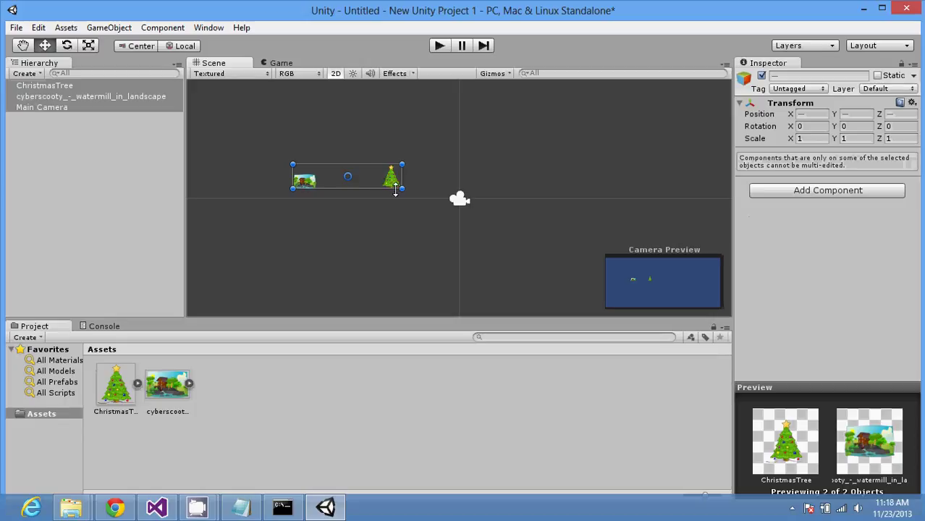
drag(400, 189, 548, 257)
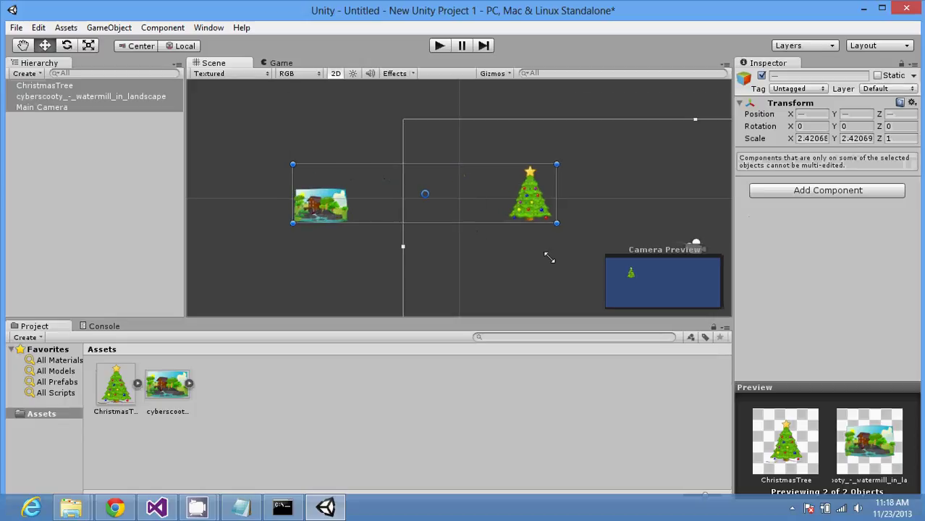
click(282, 135)
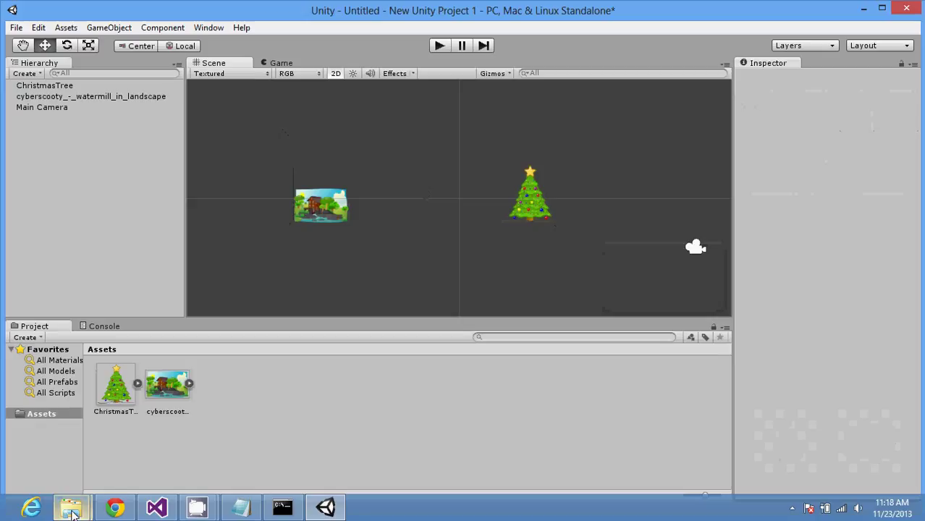
mouse_move(73, 512)
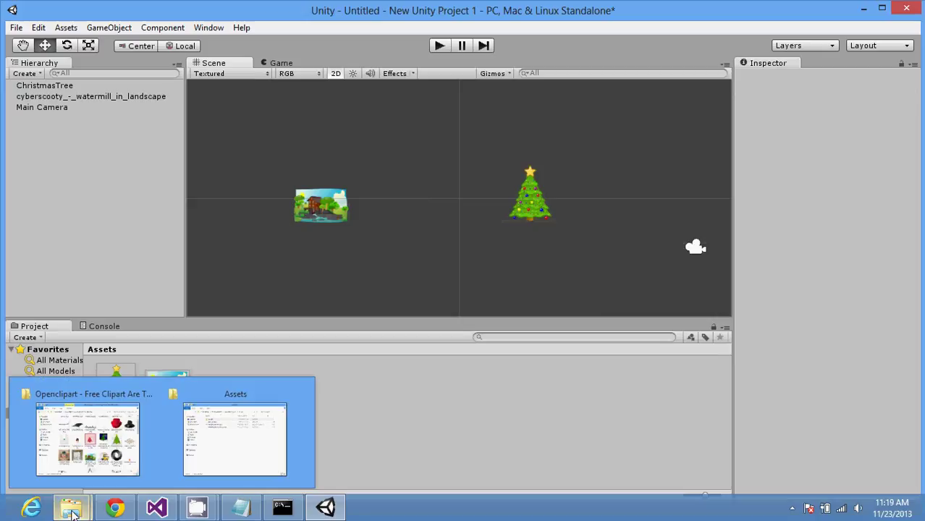
mouse_move(89, 461)
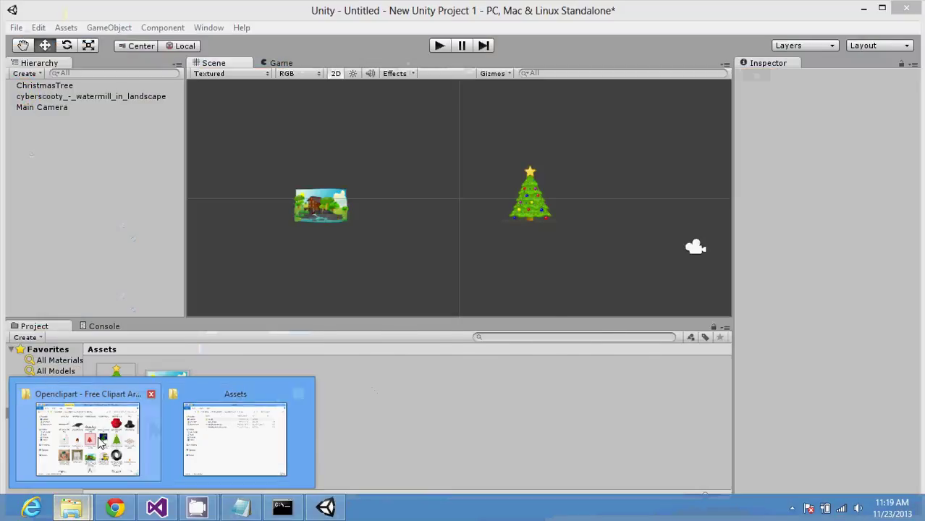
Step: Show the Openclipart files in Details view sorted by size, largest first
click(100, 442)
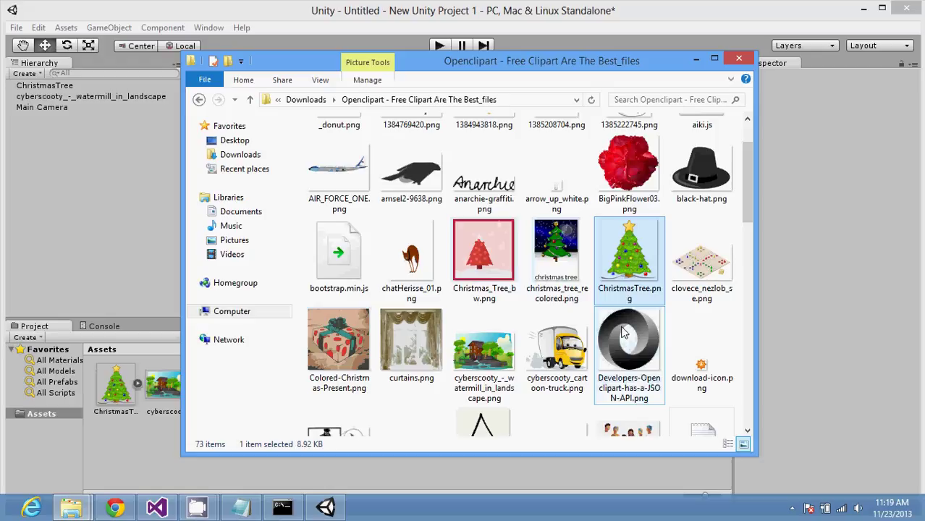
drag(611, 69, 897, 86)
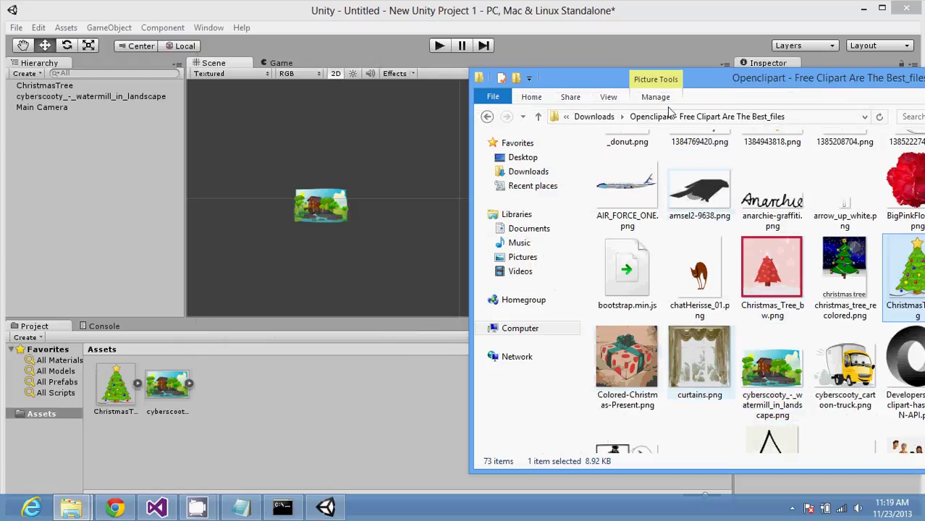
drag(711, 85, 568, 50)
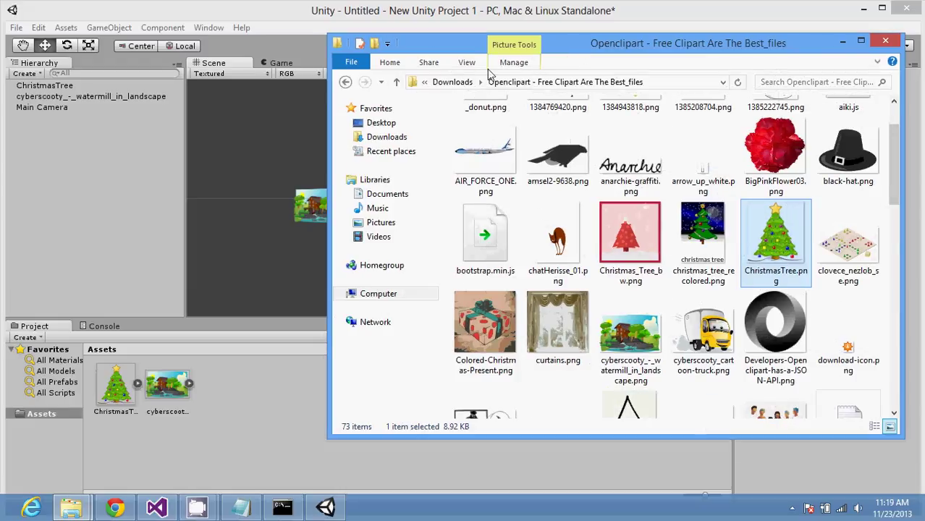
click(467, 63)
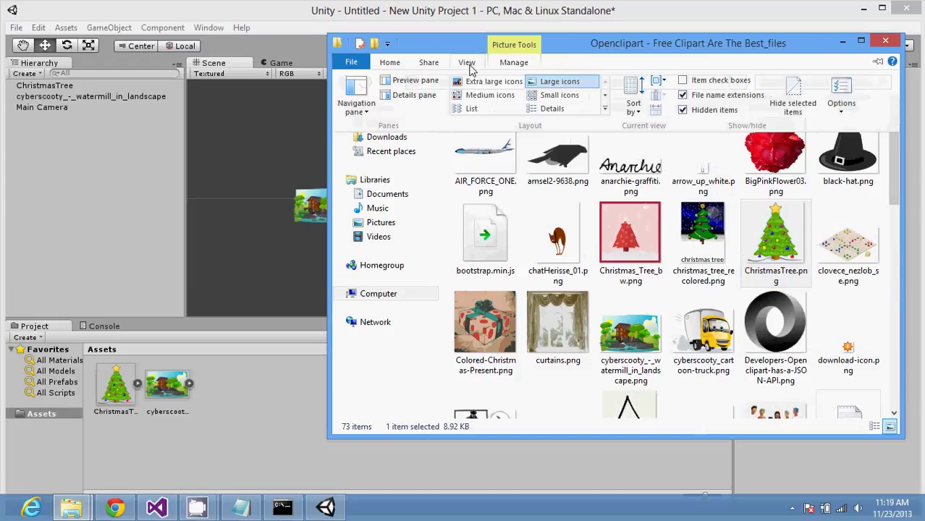
click(550, 109)
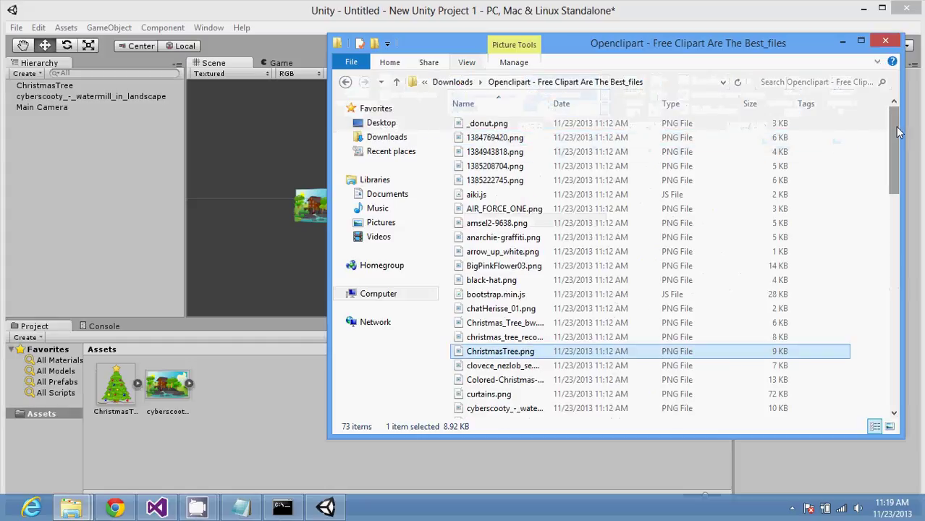
click(754, 105)
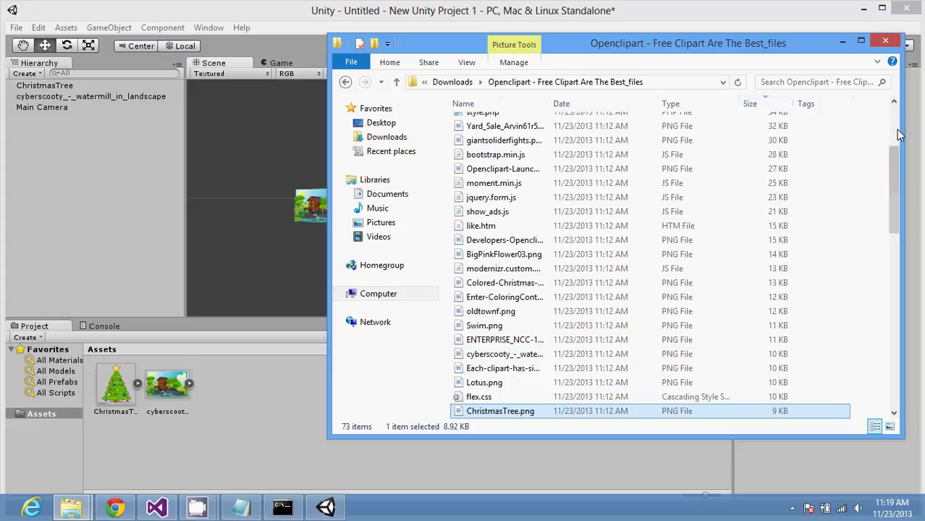
Step: Import duckhunter.png into the Unity project's Assets
scroll(898, 133, up, 3)
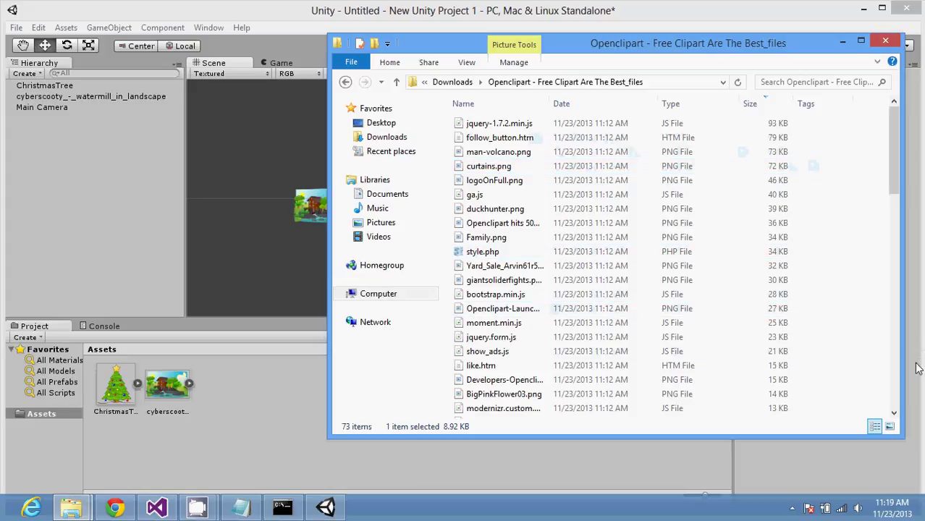
click(897, 376)
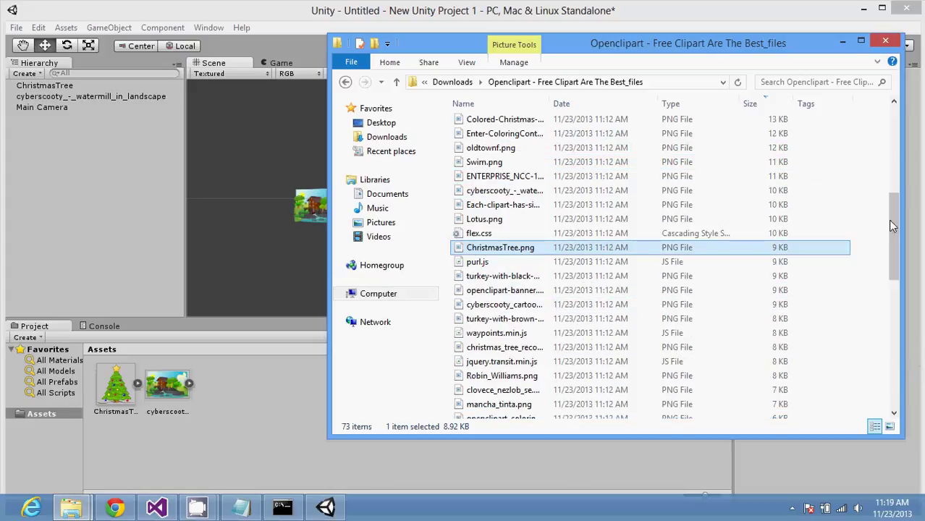
drag(893, 211, 897, 115)
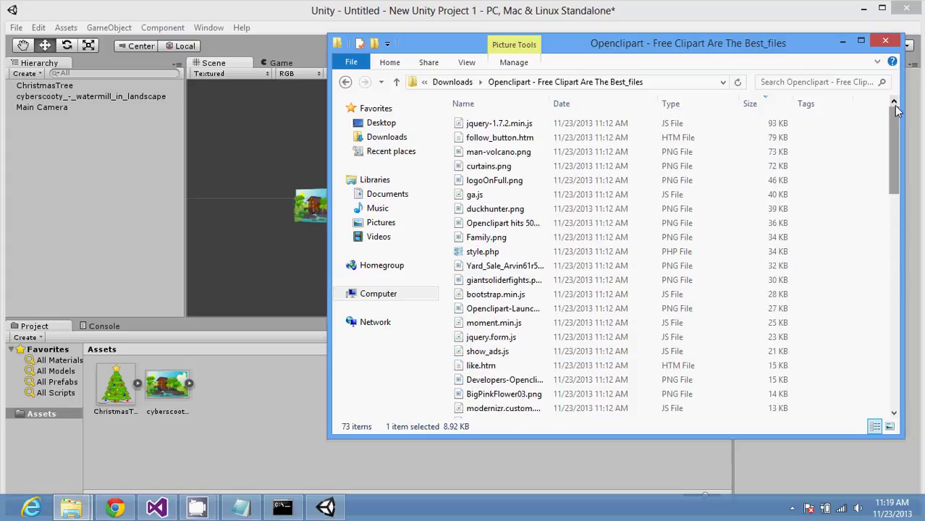
click(544, 212)
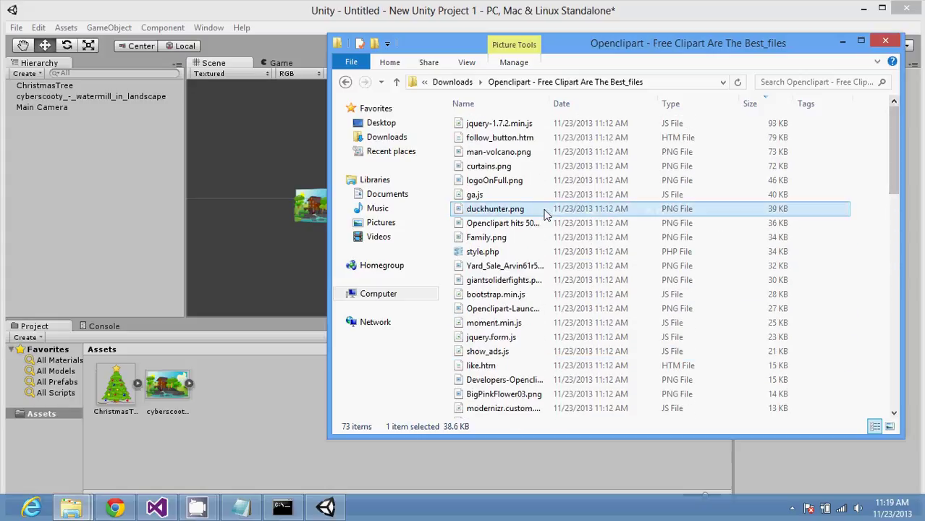
drag(545, 211, 288, 404)
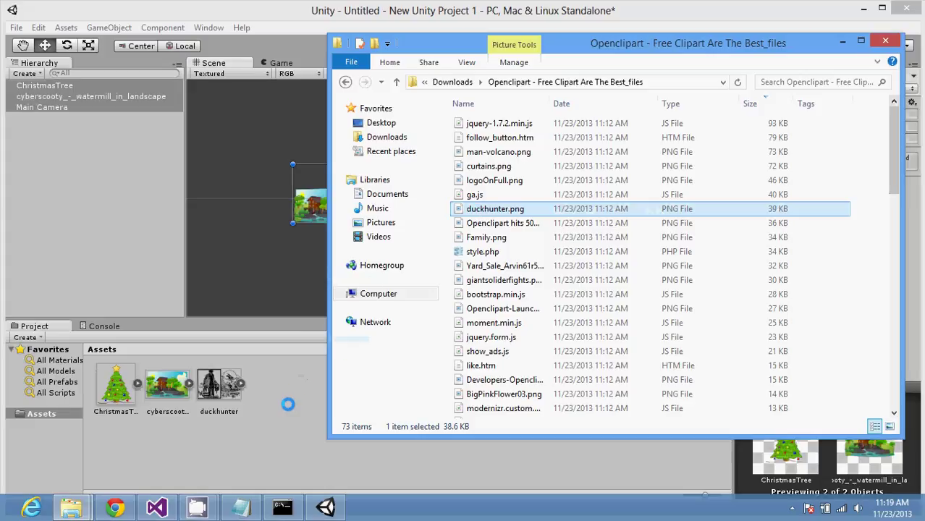
Step: Place the duckhunter sprite in the upper left and move the watermill sprite lower
drag(225, 398, 393, 289)
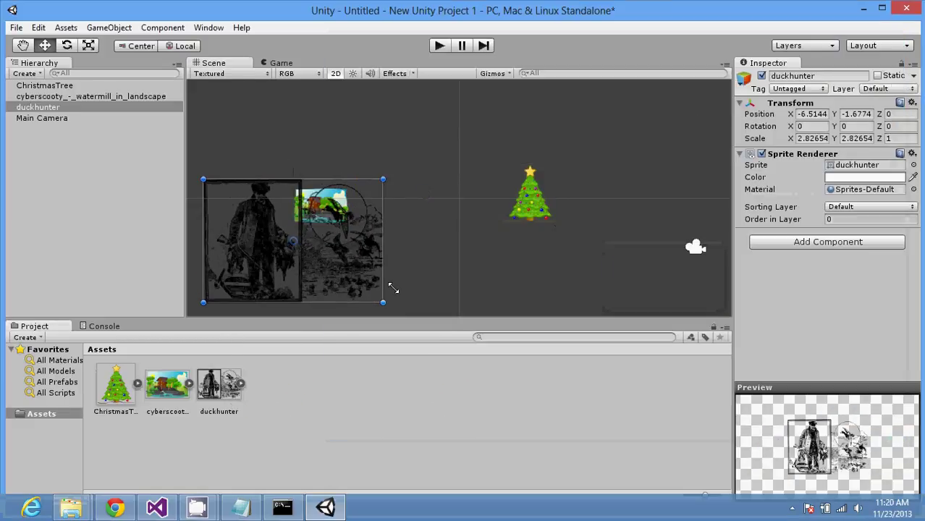
drag(317, 246, 315, 151)
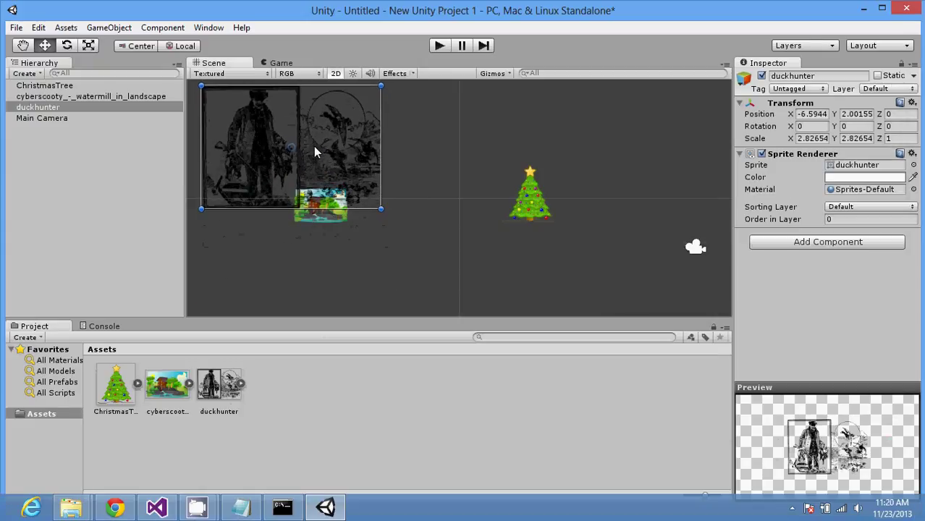
click(321, 214)
drag(321, 215, 312, 263)
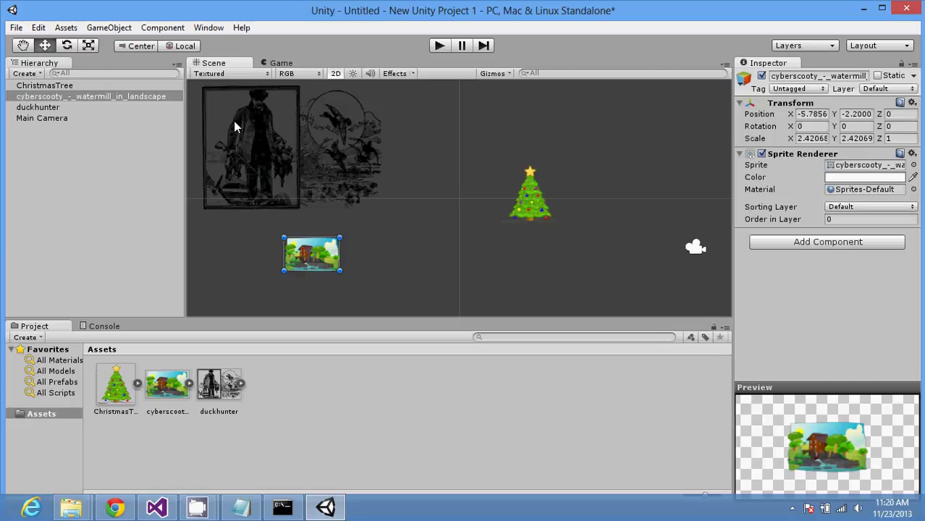
Step: Append 'zindex the higher the more forward' to notes.txt and return to Unity
click(240, 507)
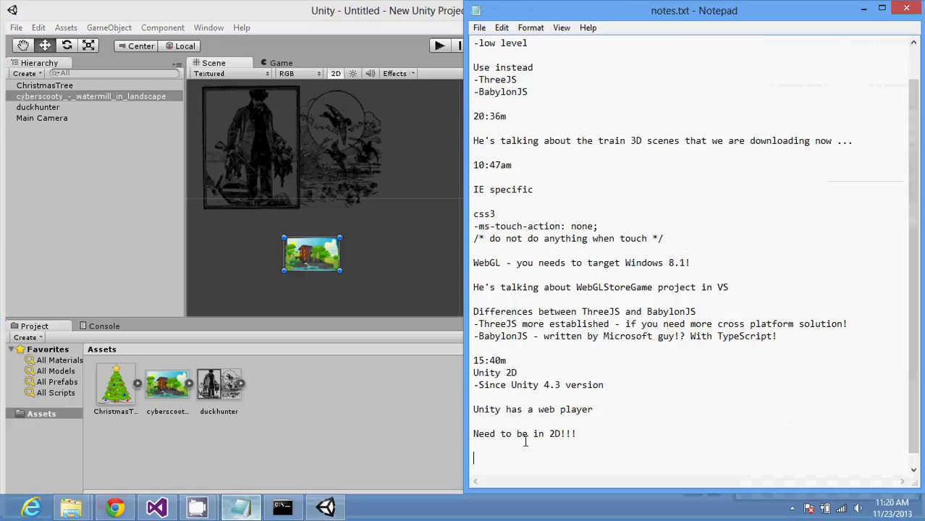
text(z)
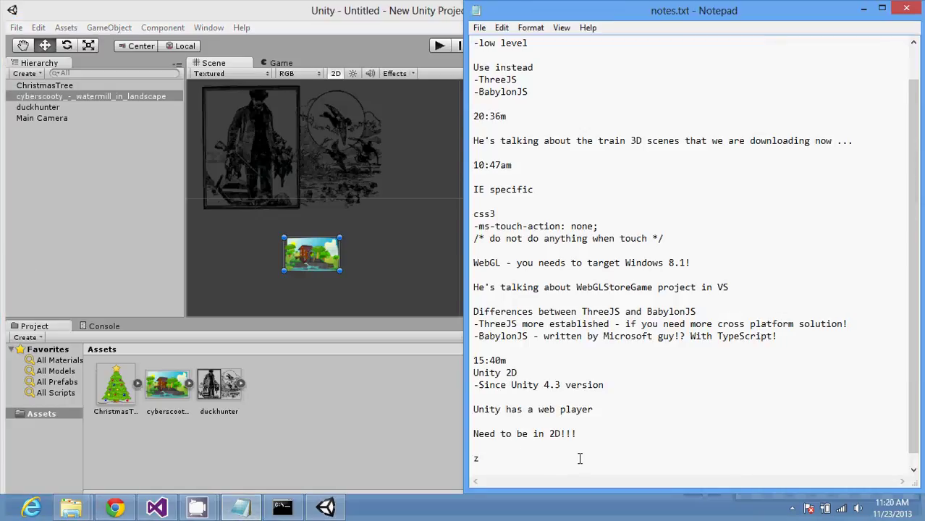
text(index the higher the more fo)
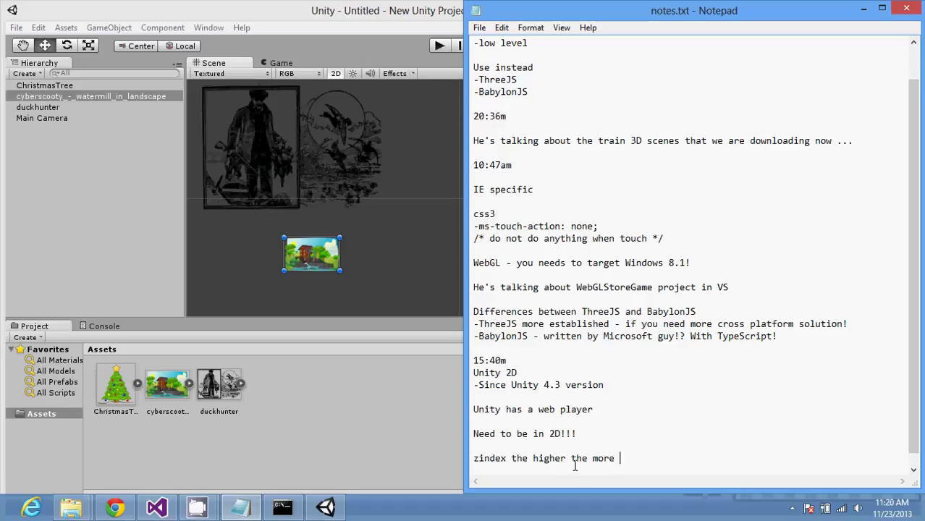
text(rard)
key(BackSpace)
key(BackSpace)
key(BackSpace)
text(ward)
key(Return)
key(Return)
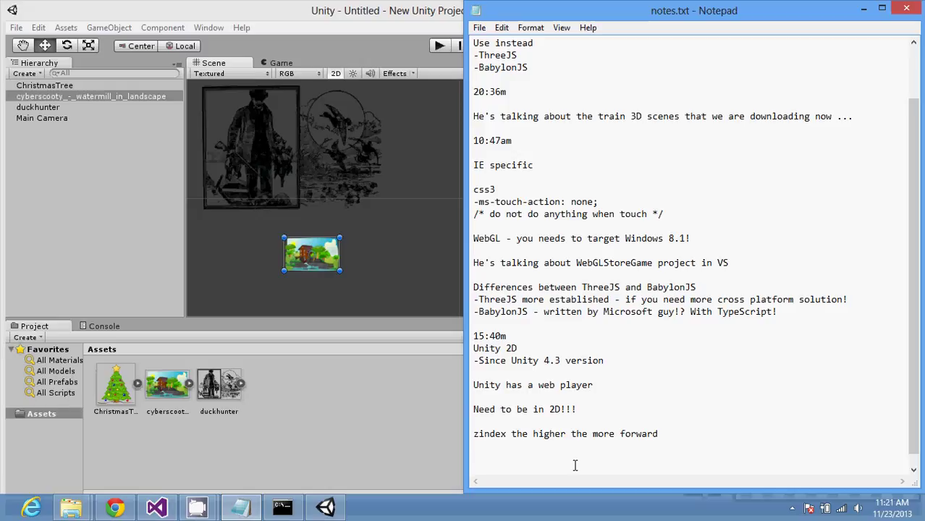
click(398, 410)
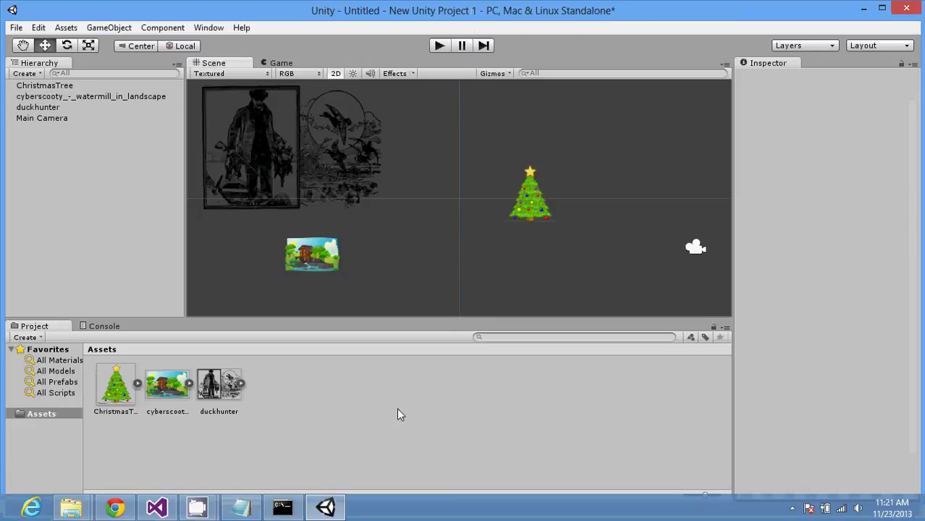
Step: Enlarge the watermill backdrop about ninefold behind the Christmas tree
click(330, 257)
shift+drag(338, 238, 537, 107)
click(601, 240)
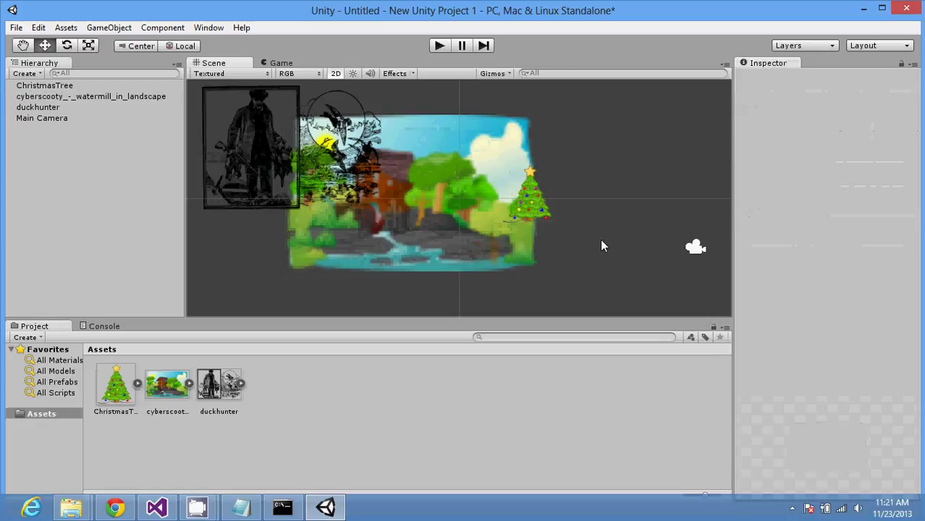
Step: Set the ChristmasTree's Order in Layer to 1 so it draws in front
drag(534, 215, 543, 216)
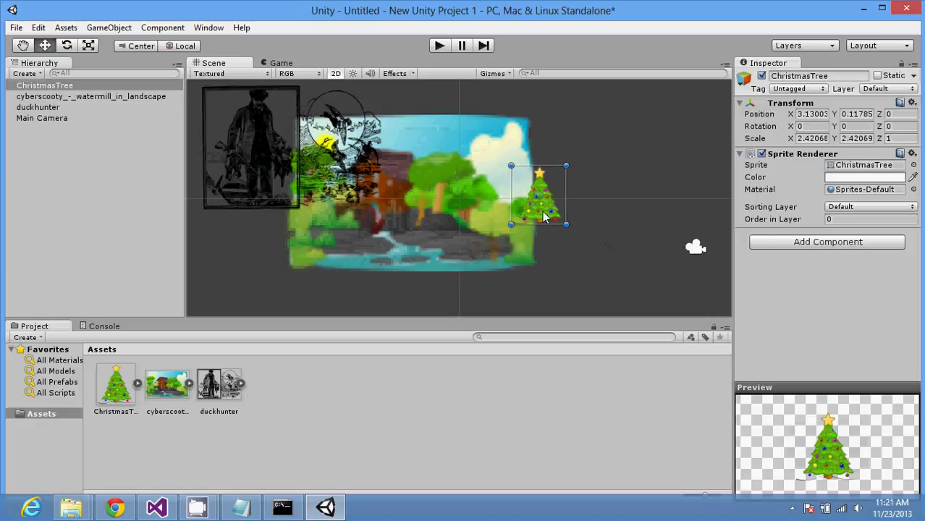
click(865, 219)
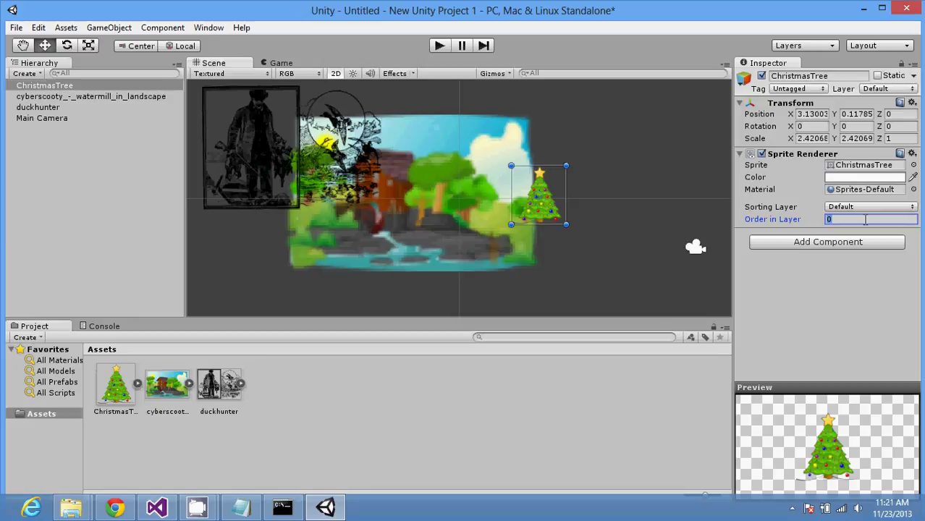
text(1)
key(Return)
text(-1)
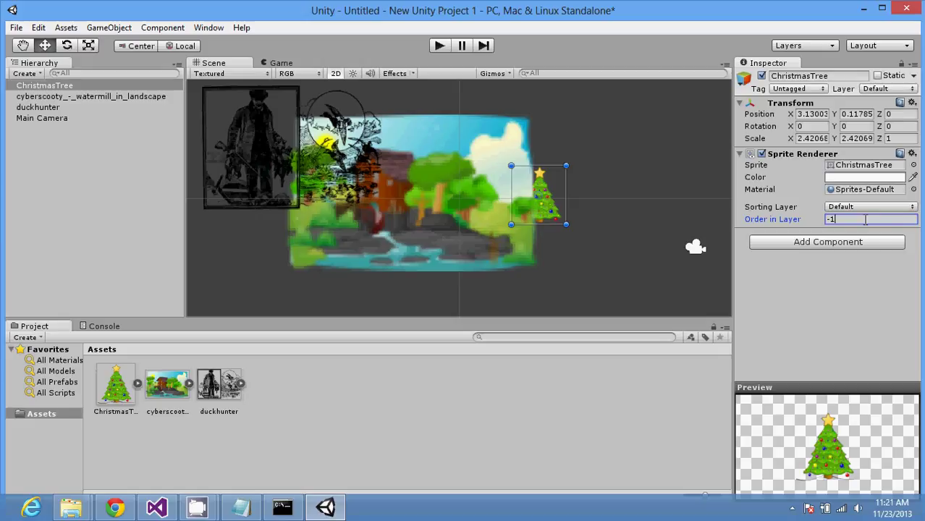
key(BackSpace)
key(BackSpace)
text(1)
click(594, 248)
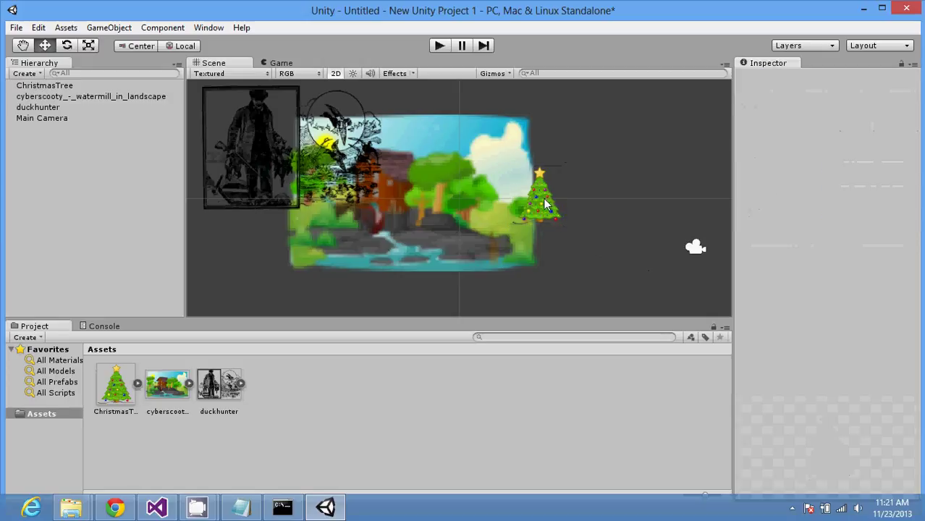
Step: Nudge the Christmas tree down-left, then enlarge the watermill backdrop and shift it up and right
drag(545, 204, 494, 217)
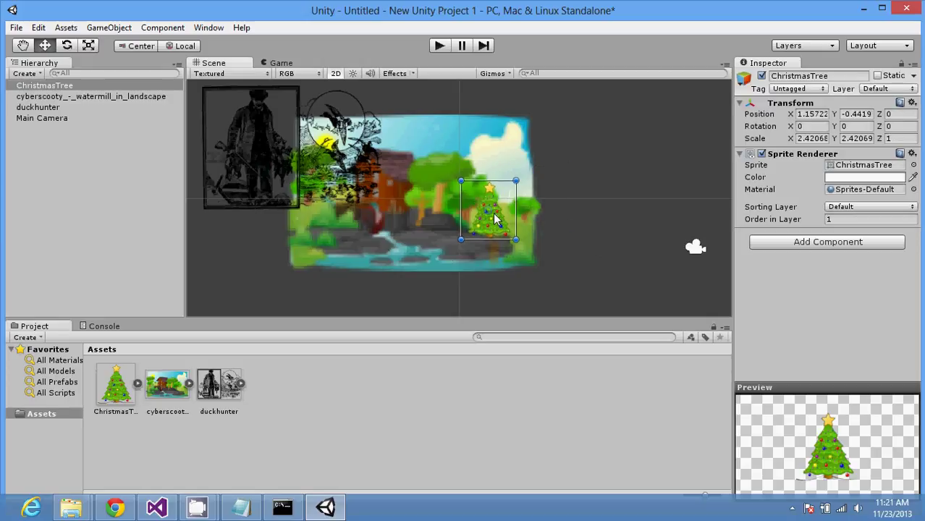
click(243, 171)
click(506, 267)
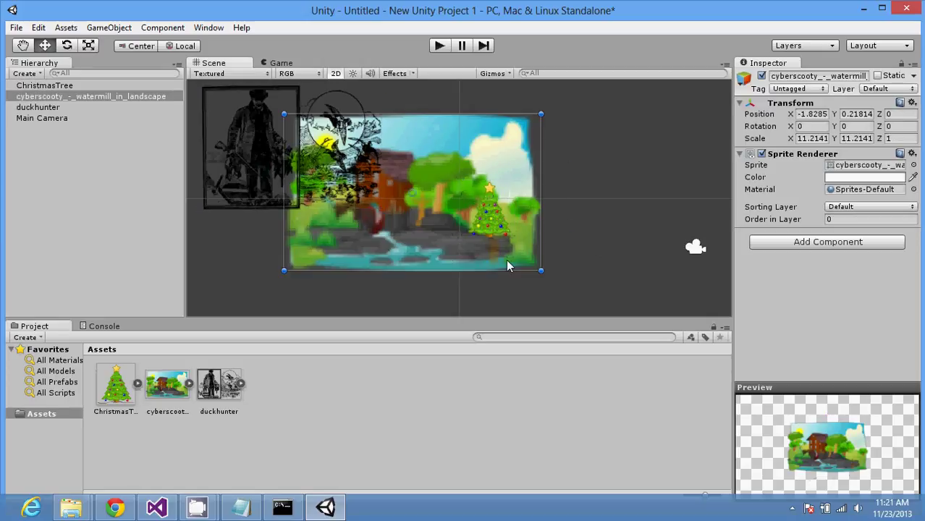
drag(541, 270, 670, 243)
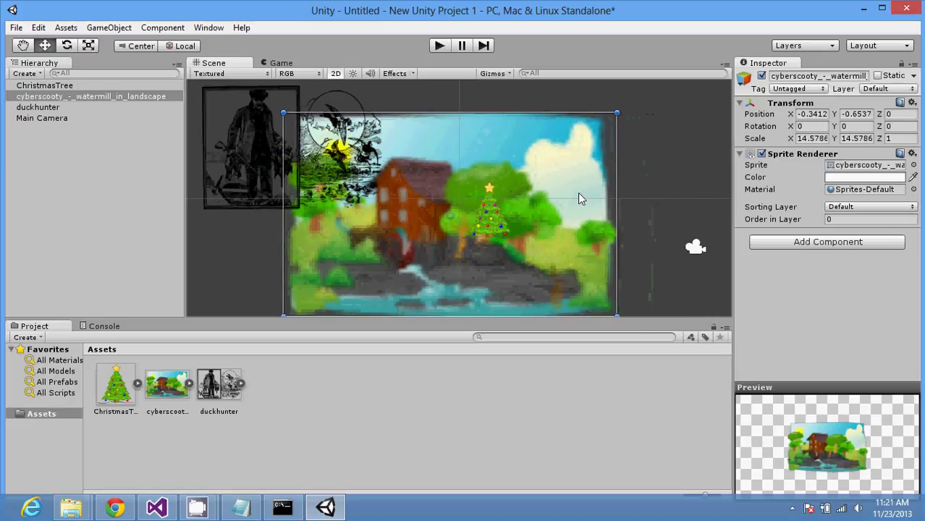
drag(578, 191, 602, 179)
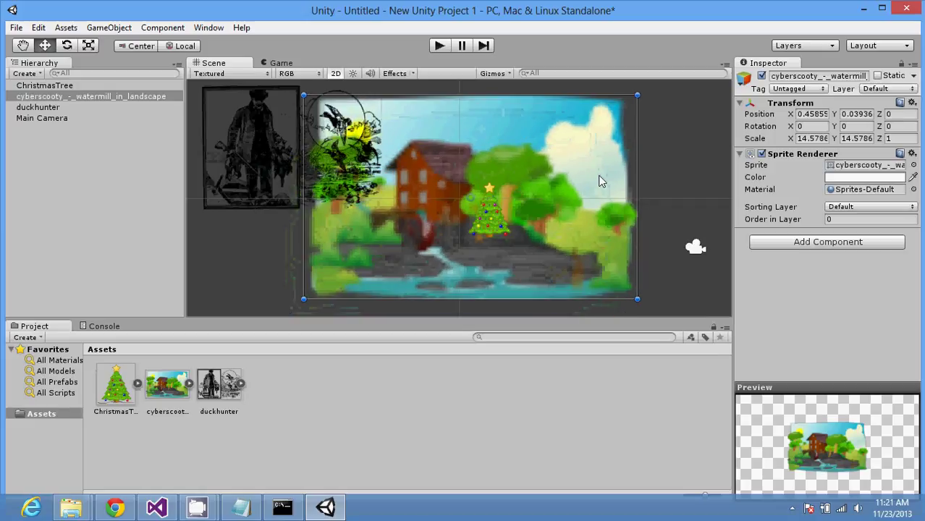
Step: Shrink the duckhunter by its corner handle and drag the Christmas tree to the lower right
click(251, 135)
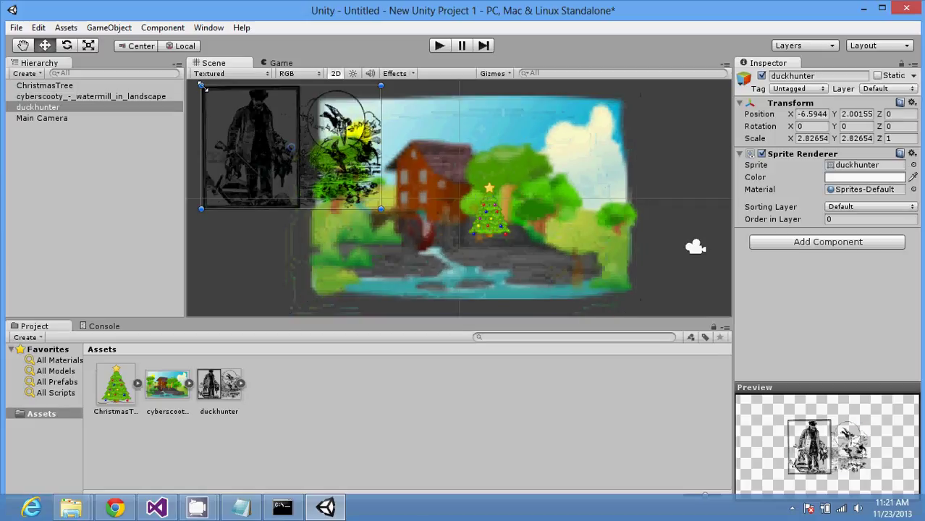
shift+drag(202, 86, 347, 229)
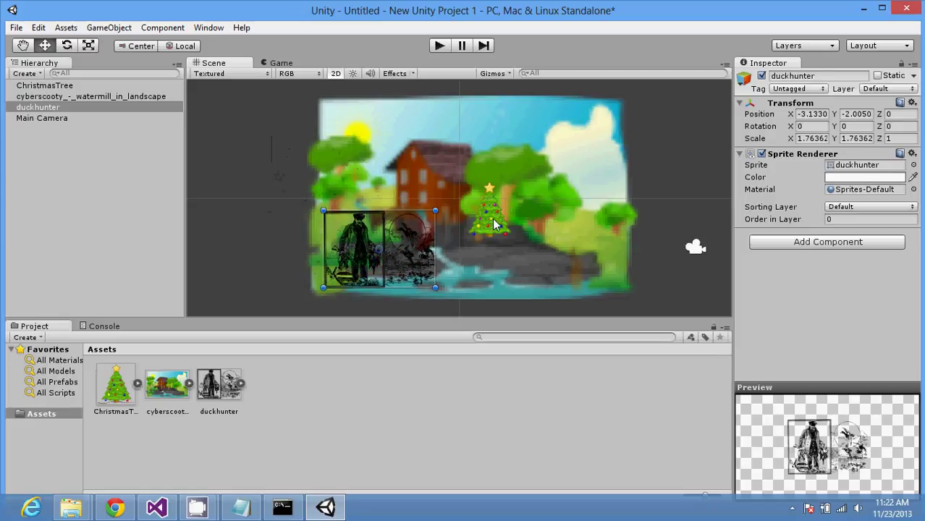
drag(495, 222, 596, 267)
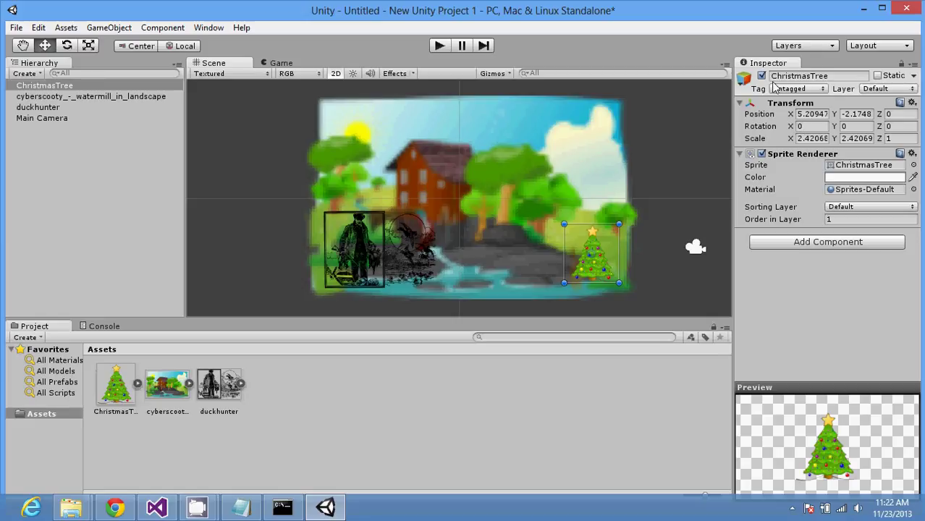
Step: Type the note 'Sprite editor - not in free version :(' on its own line in Notepad
click(256, 510)
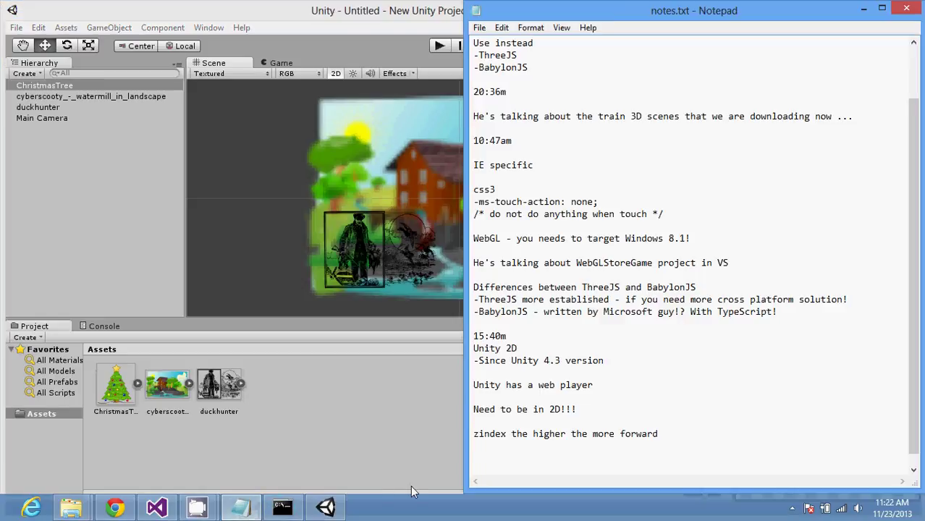
text(Sprie)
key(BackSpace)
key(BackSpace)
text(ite editor )
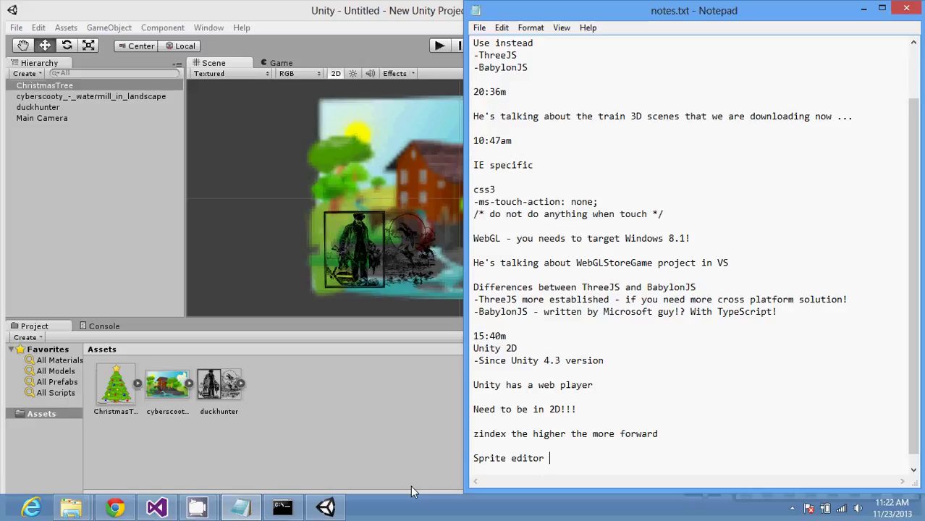
text(->)
key(BackSpace)
key(BackSpace)
text(- not in free version)
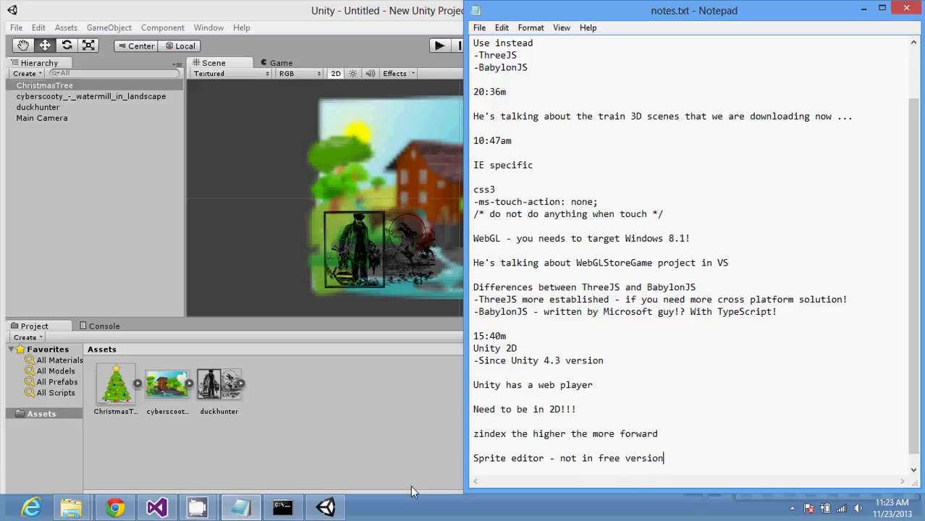
text( :()
key(Return)
key(Return)
Step: Save notes.txt and select the phrase 'Sprite editor' before going back to Chrome
key(alt+f)
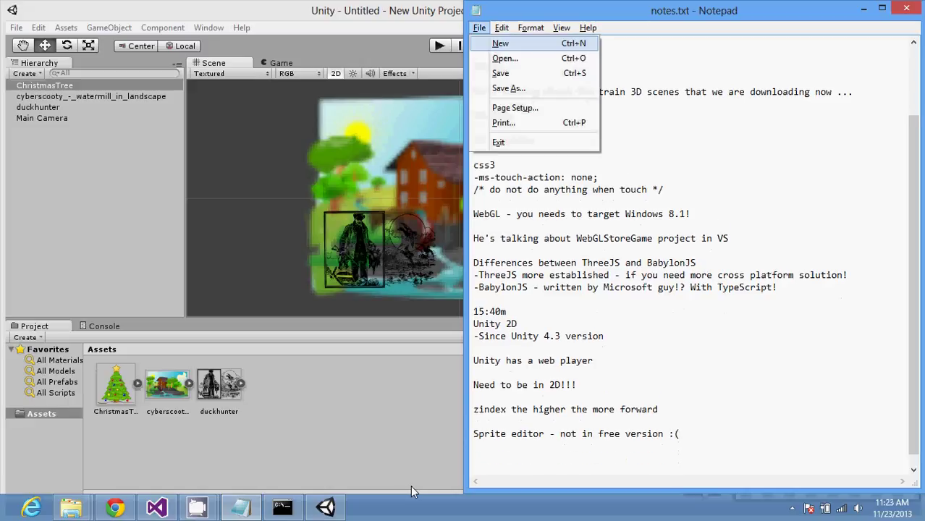
key(s)
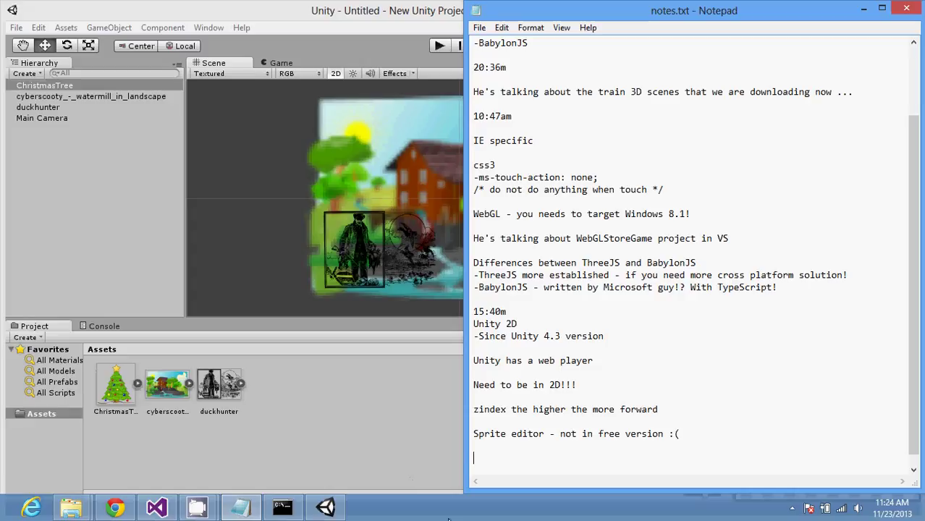
drag(544, 434, 452, 434)
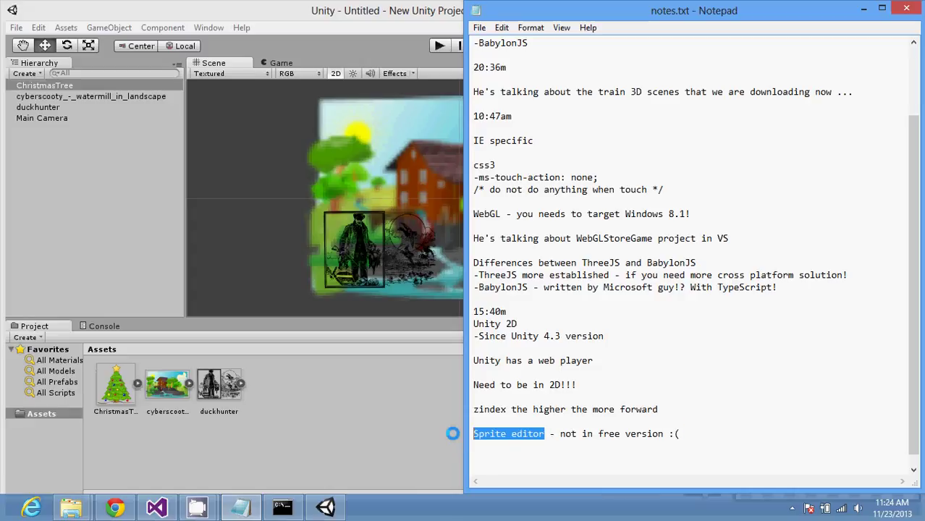
click(115, 507)
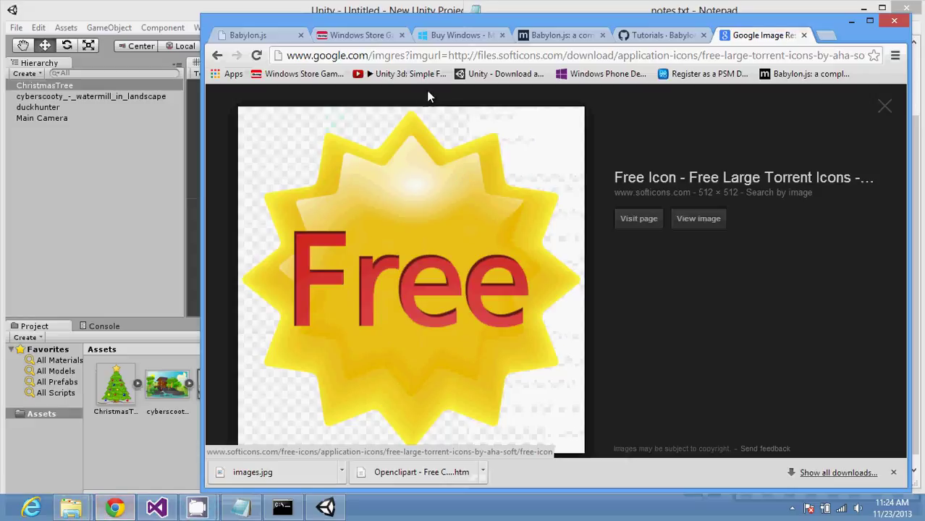
Step: Search Google from Chrome's address bar for 'Sprite editor in unity 2d'
click(447, 56)
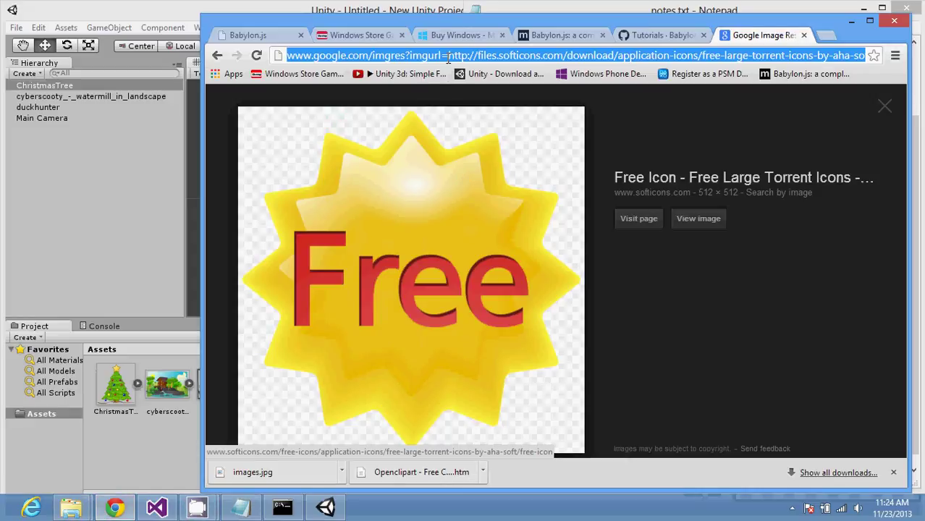
key(ctrl+f)
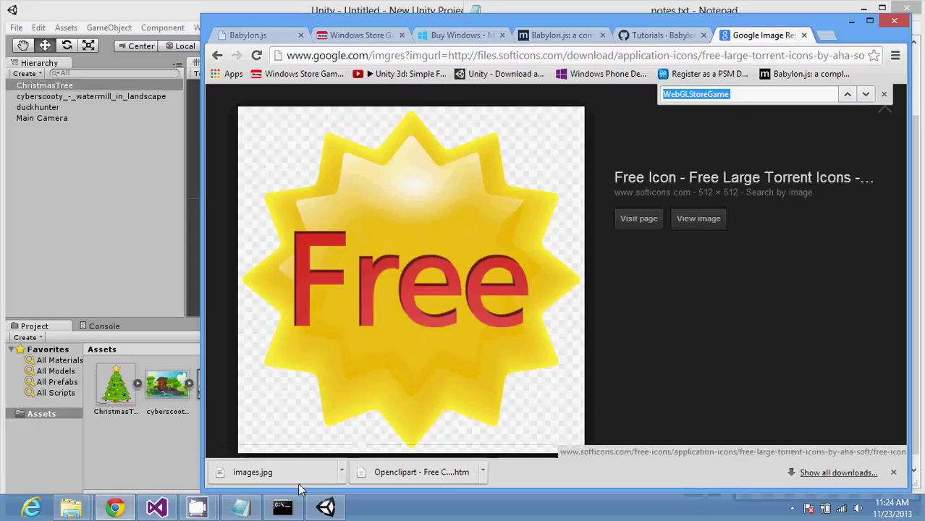
click(248, 511)
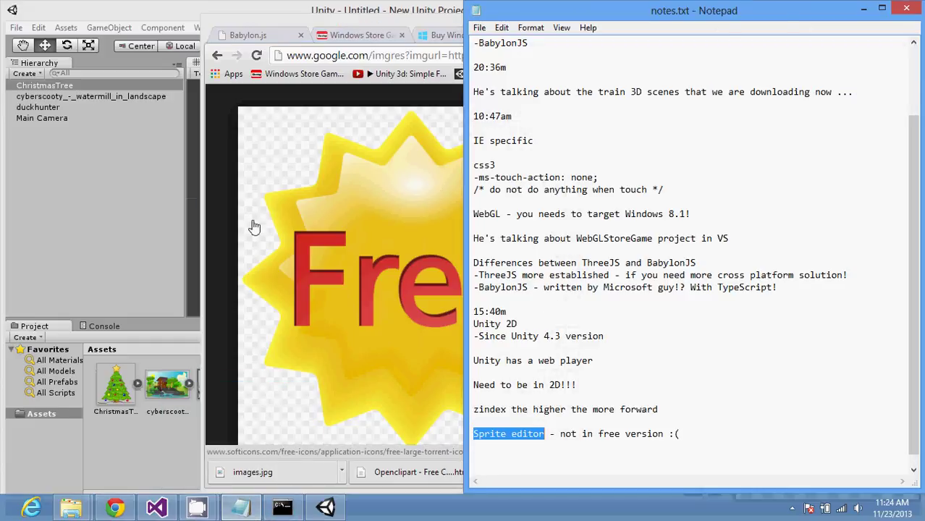
key(alt+Tab)
click(314, 56)
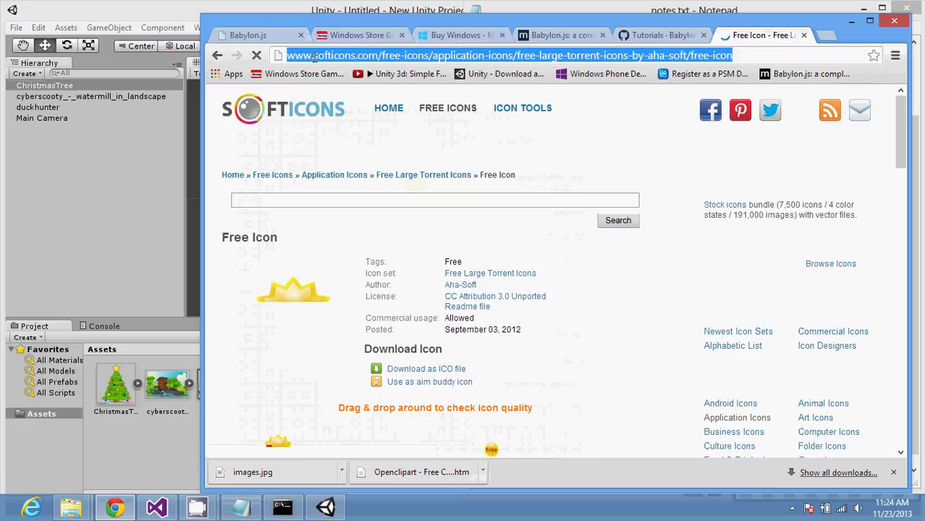
text(Sprite editor in unity)
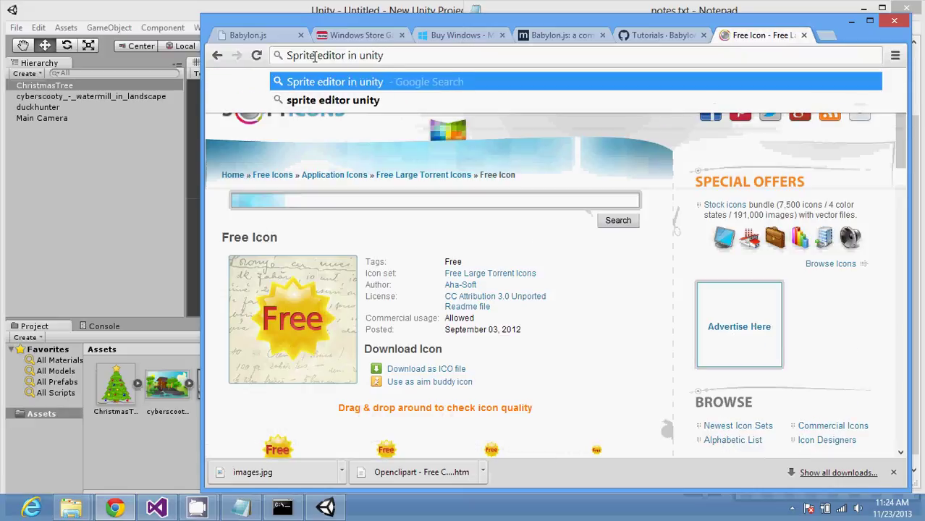
text( 2d)
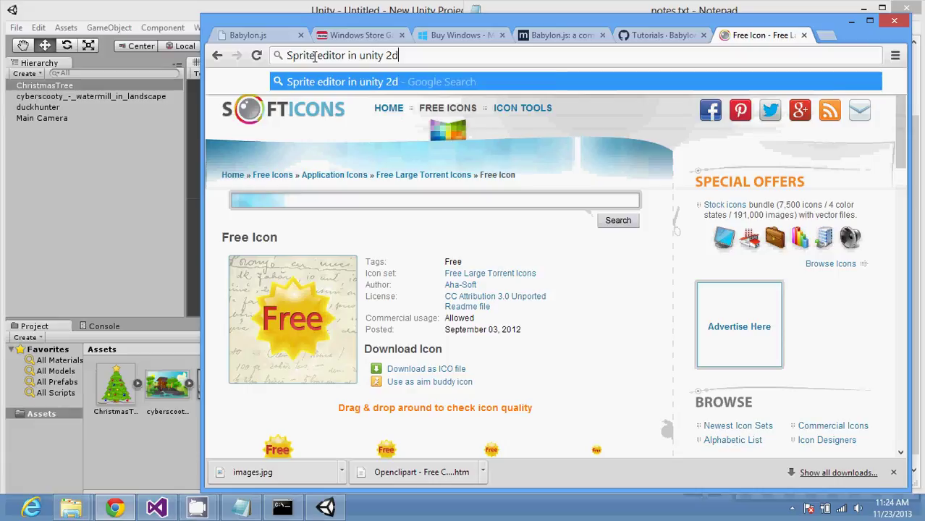
key(Return)
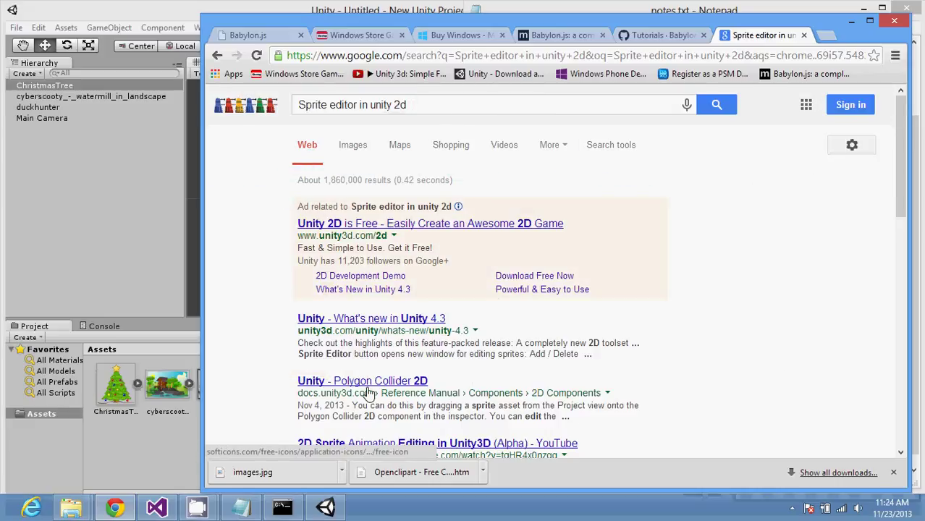
Step: Open the YouTube result on 2D sprite animation editing and pause it
scroll(369, 391, down, 1)
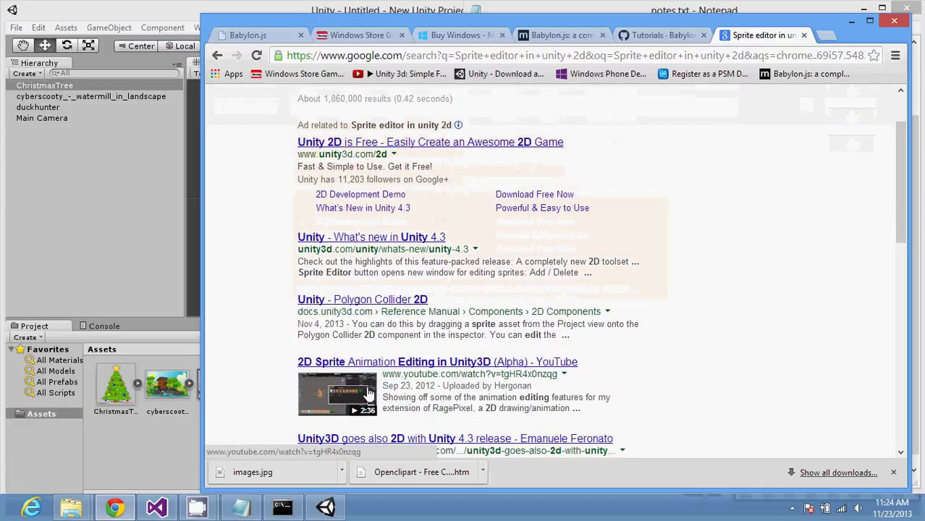
scroll(369, 392, down, 1)
click(449, 313)
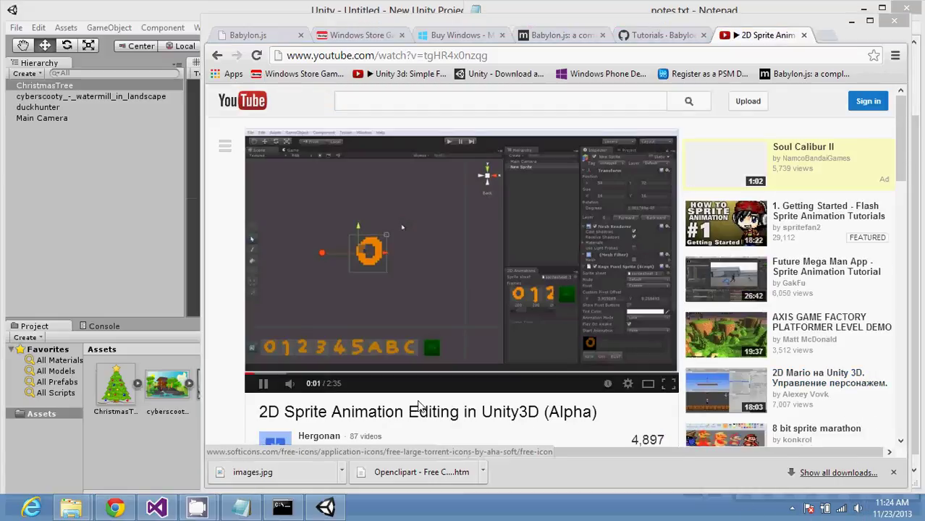
click(263, 383)
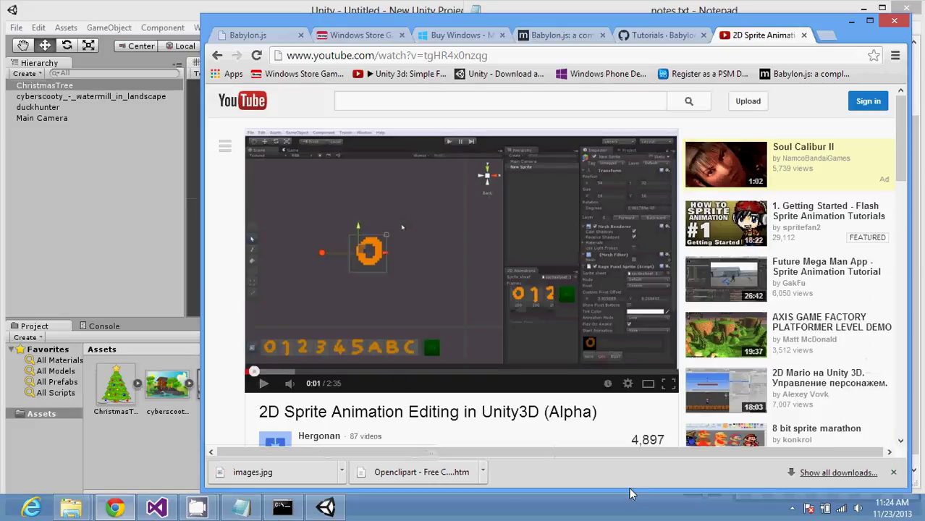
Step: Mute the system volume, resume the video, dismiss the ad and go full screen
click(857, 511)
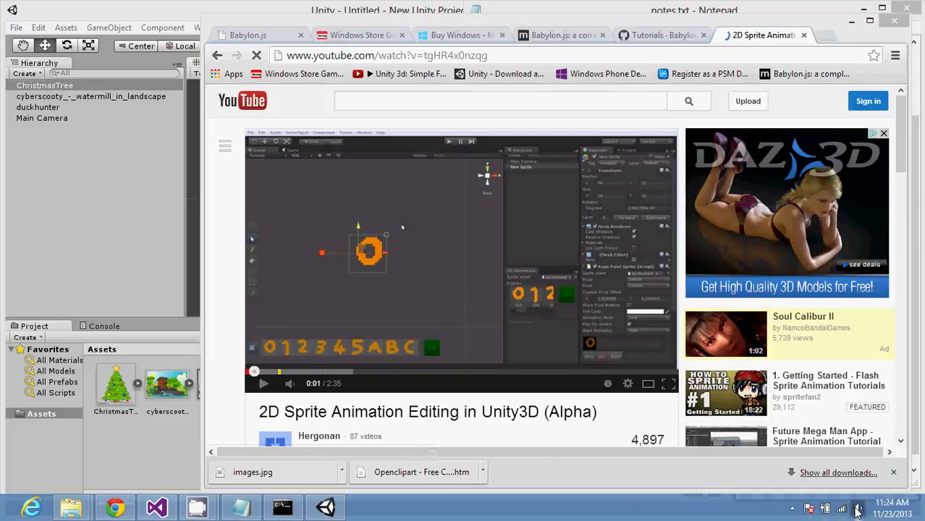
drag(854, 403, 850, 413)
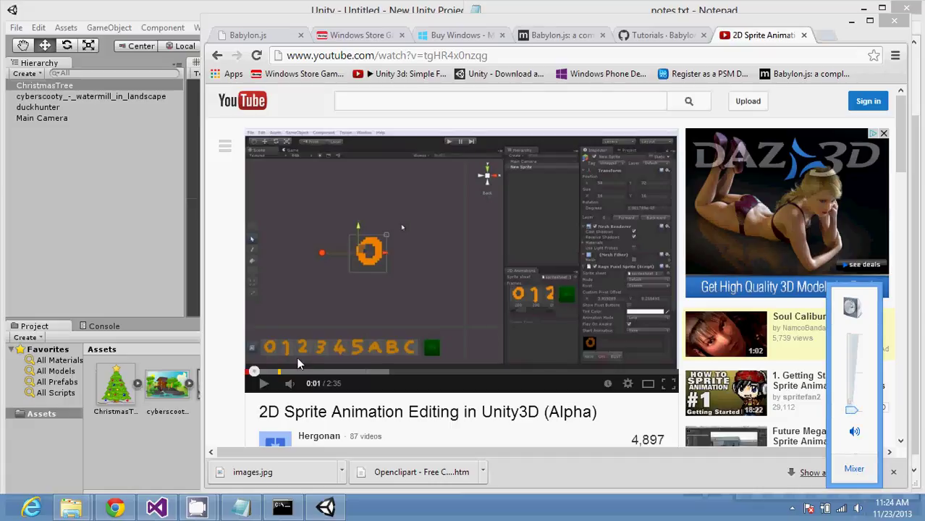
click(264, 383)
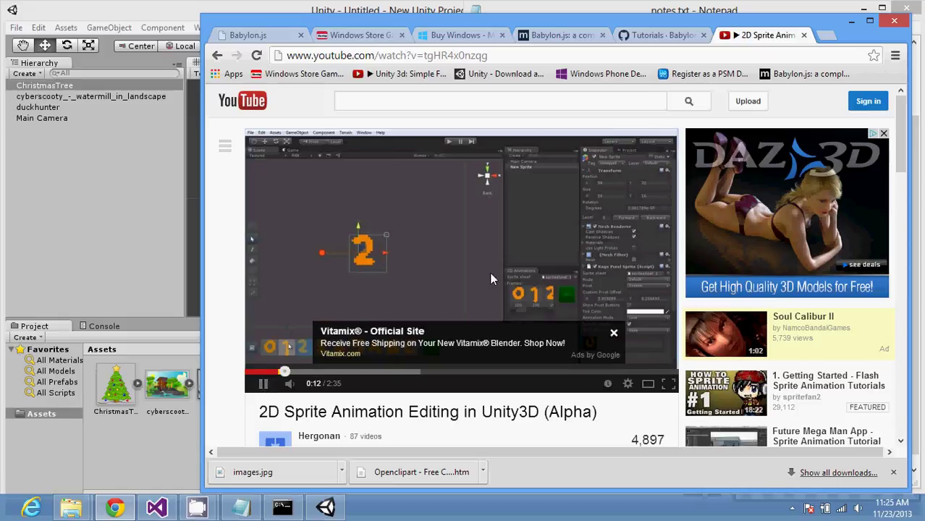
click(614, 332)
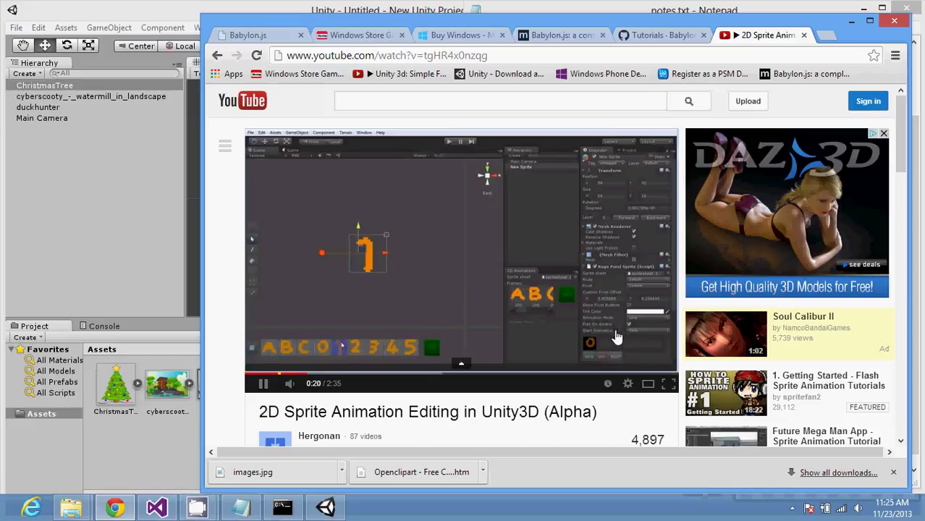
click(668, 383)
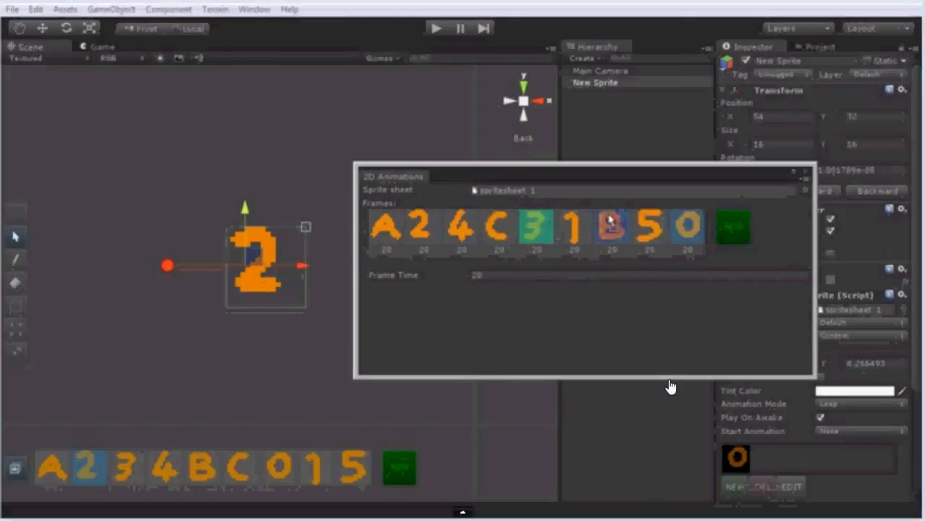
Step: Move back and forth through the full-screen tutorial's frame-reordering section
drag(678, 228, 366, 228)
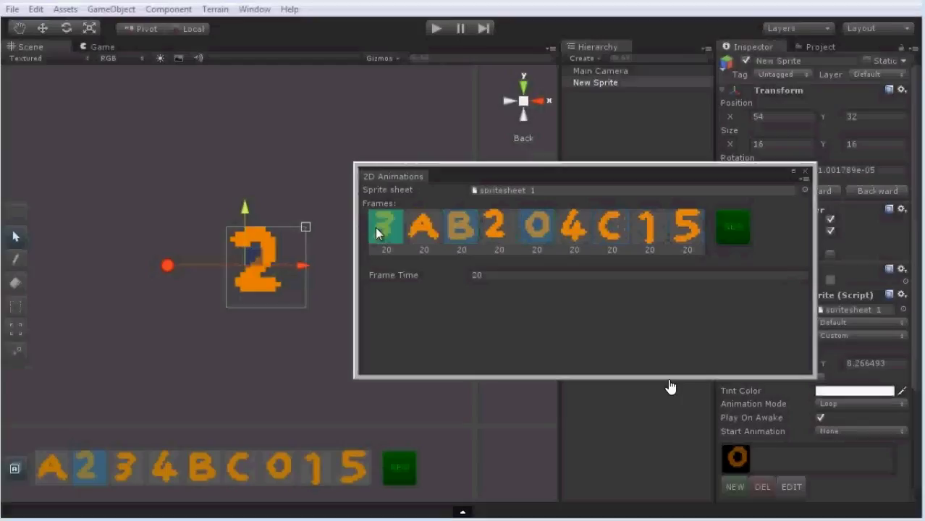
drag(461, 227, 500, 227)
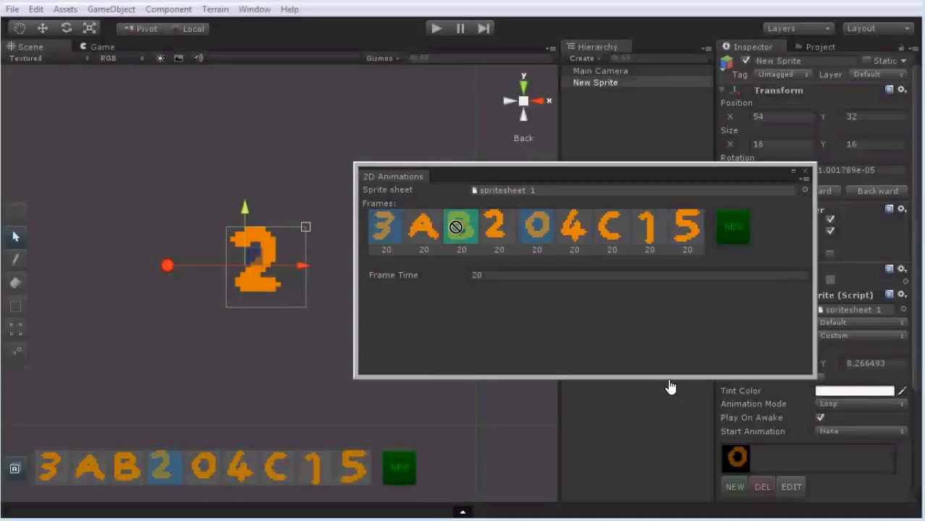
drag(461, 227, 614, 230)
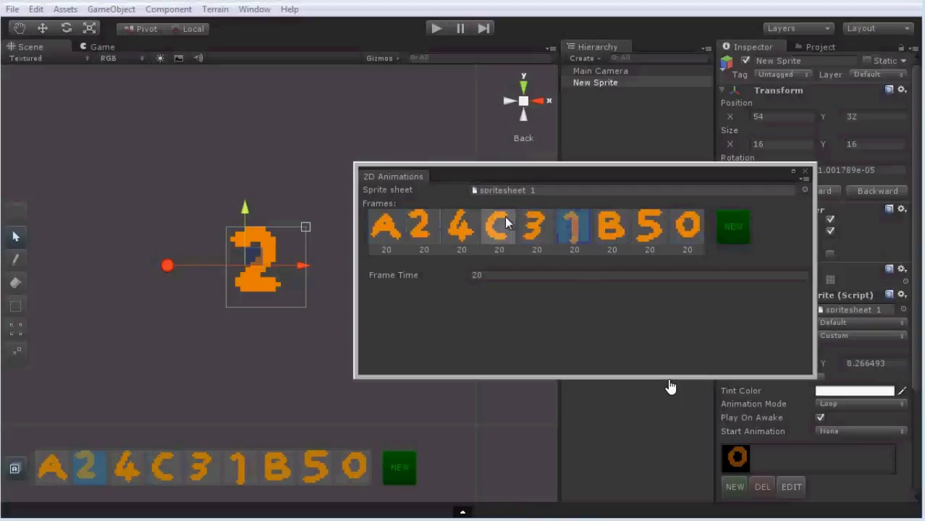
drag(544, 230, 432, 227)
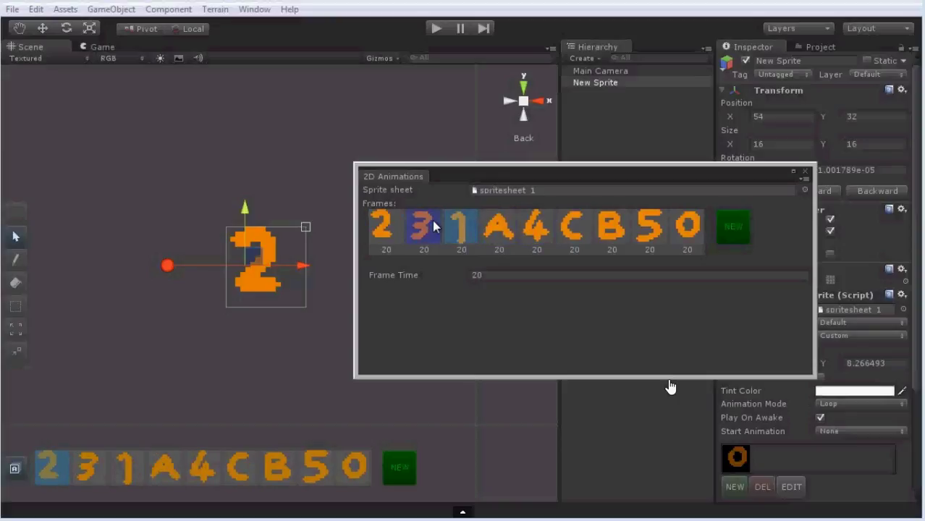
click(649, 226)
shift+click(693, 228)
drag(662, 229, 489, 230)
shift+click(458, 226)
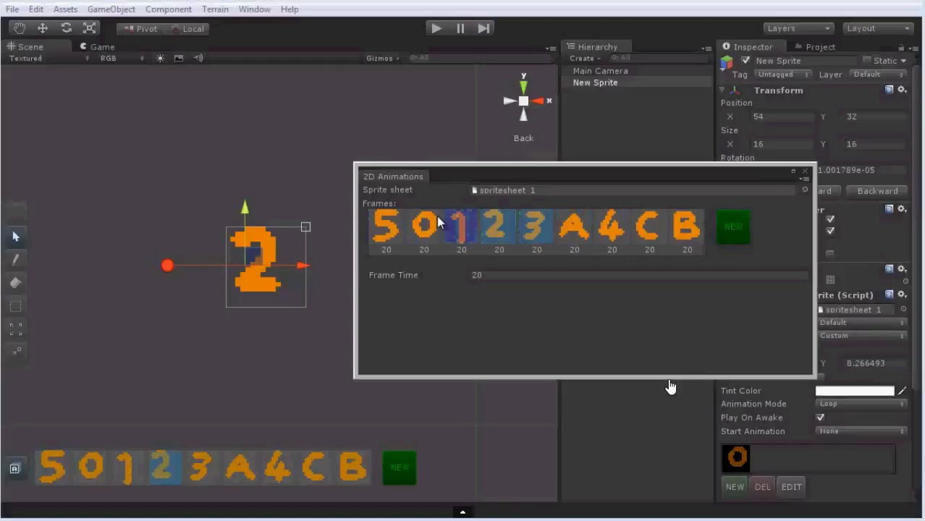
click(385, 227)
drag(391, 226, 612, 226)
Step: Follow the frame-time edits to about 1:38, then leave full-screen playback
drag(684, 226, 647, 229)
click(385, 225)
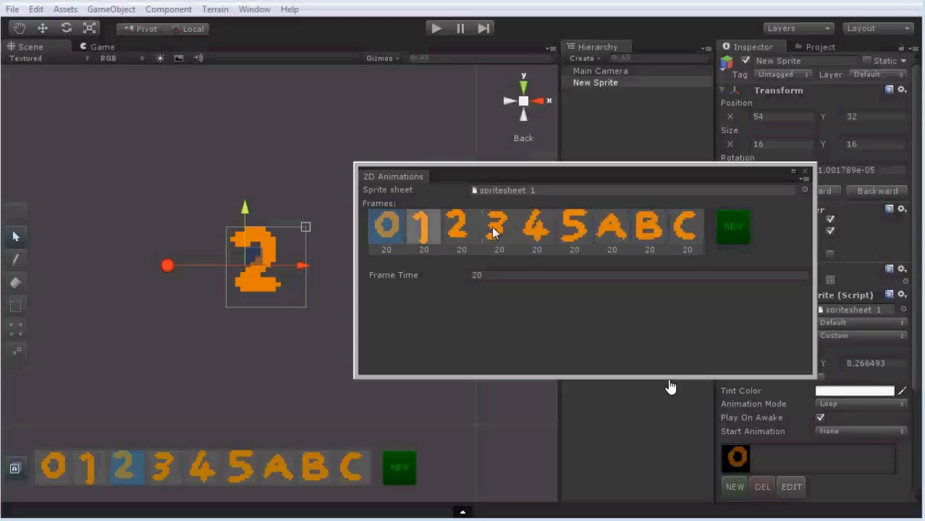
shift+click(684, 226)
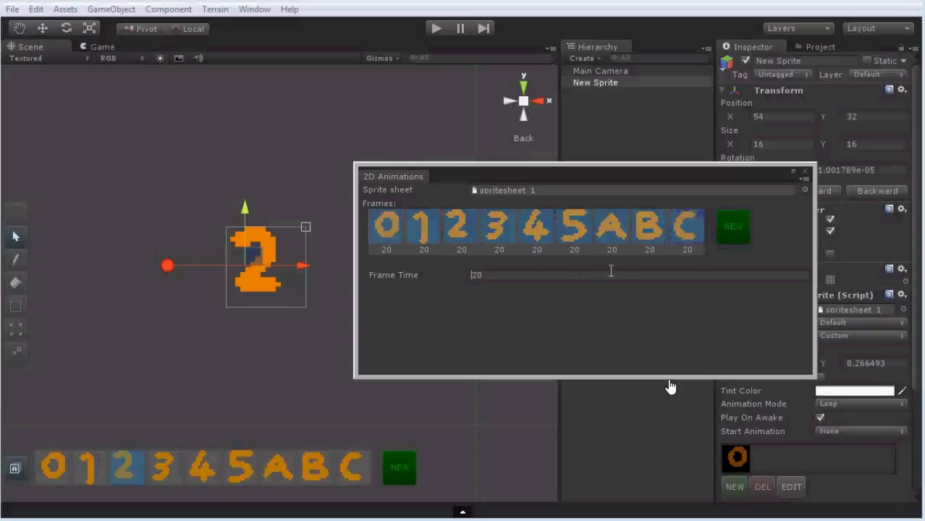
text(0)
click(395, 226)
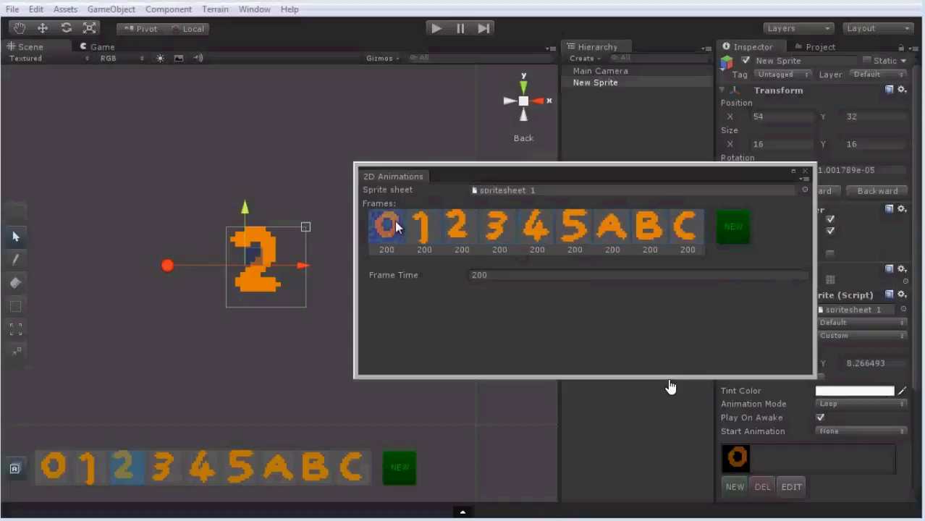
text(0)
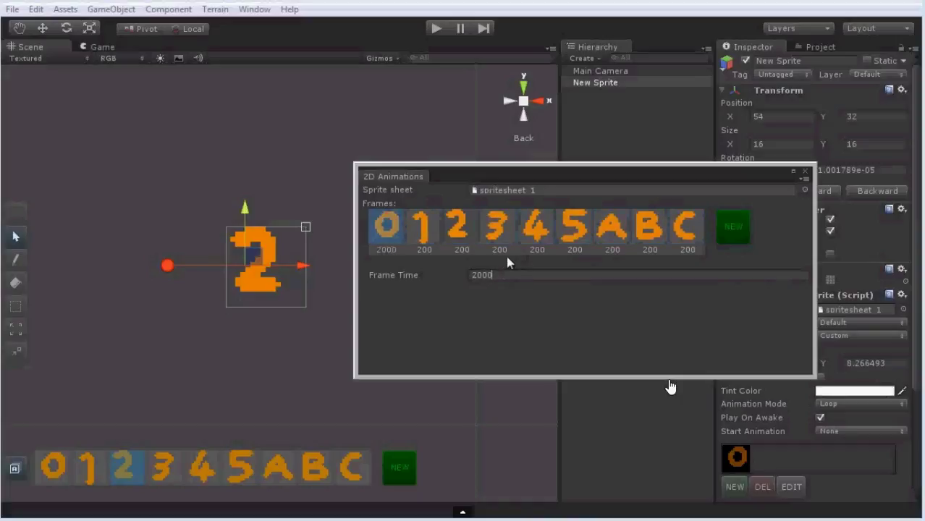
click(434, 28)
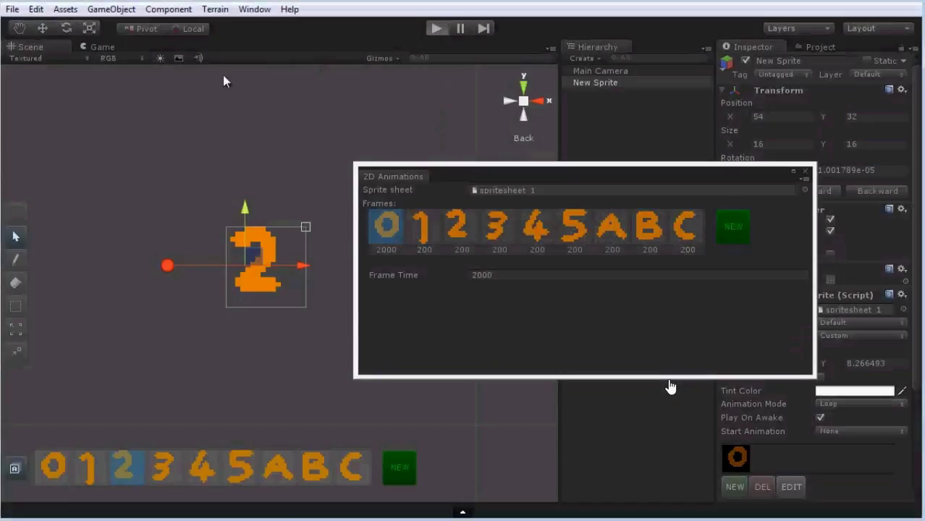
click(118, 47)
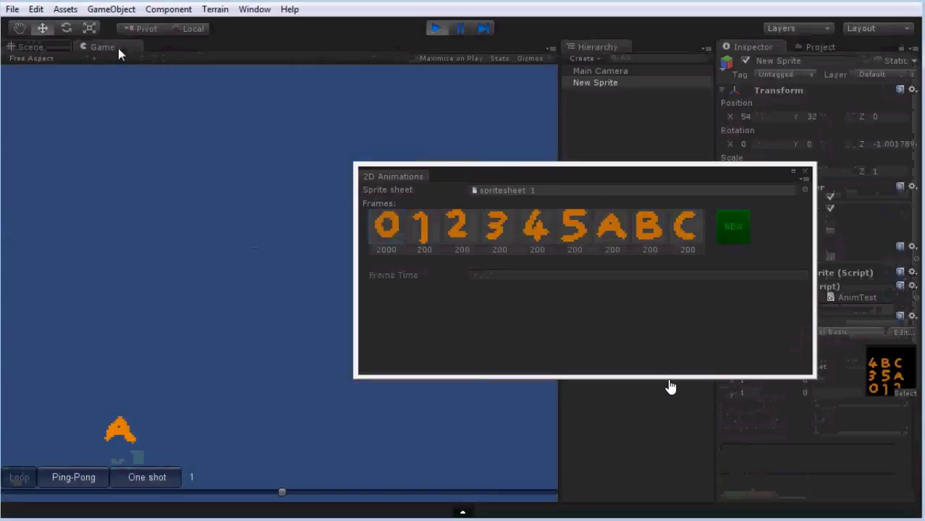
key(Escape)
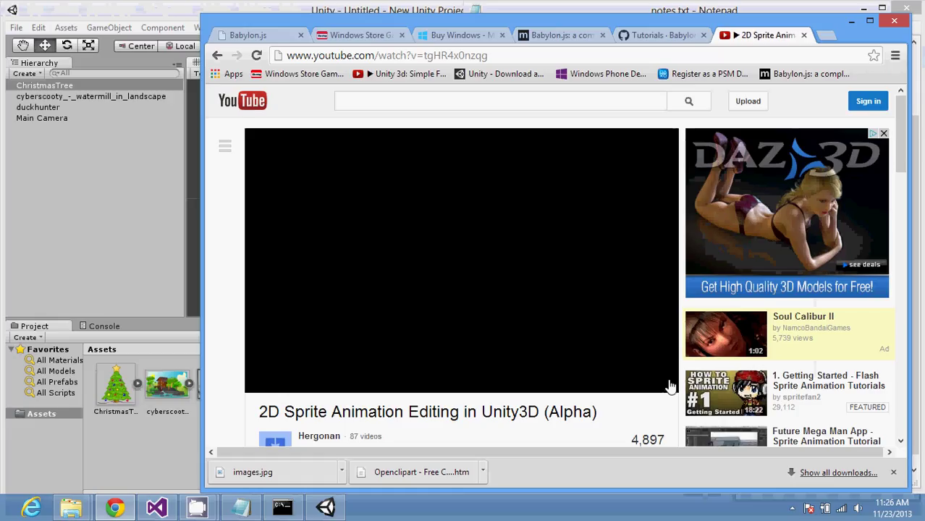
Step: Append a new 'Prefab' line below the last entry in notes.txt
click(241, 508)
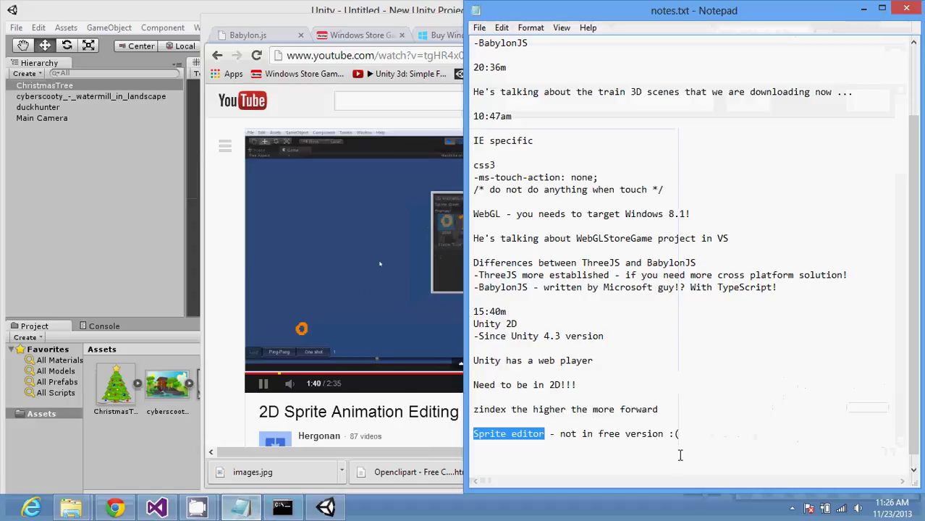
click(678, 457)
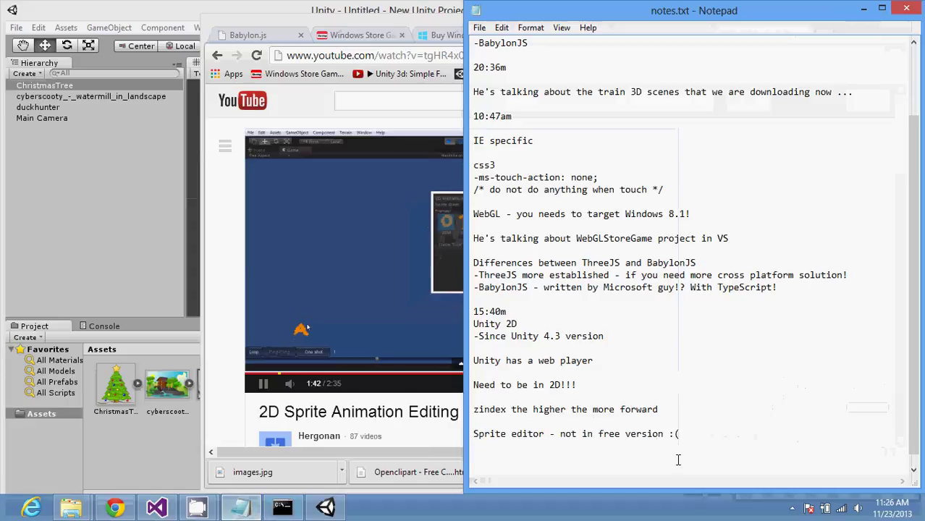
text(Prefab)
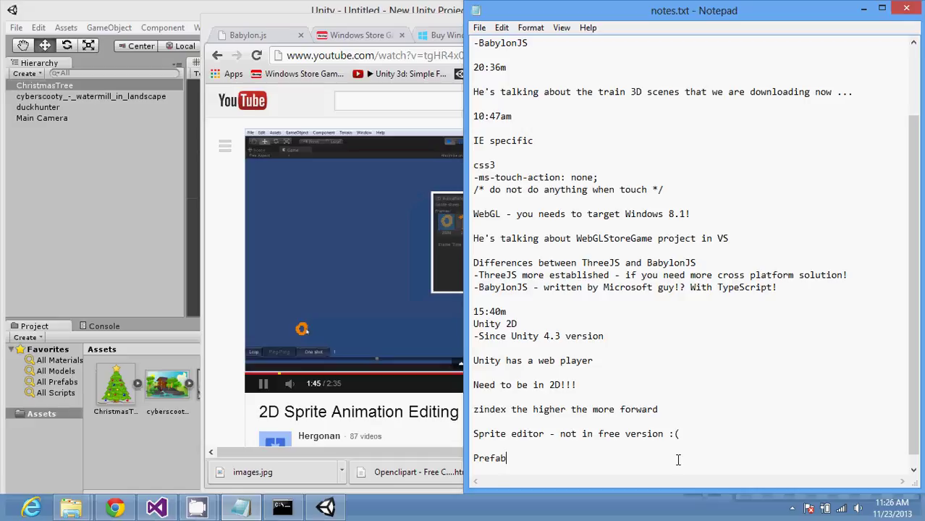
key(Return)
key(Return)
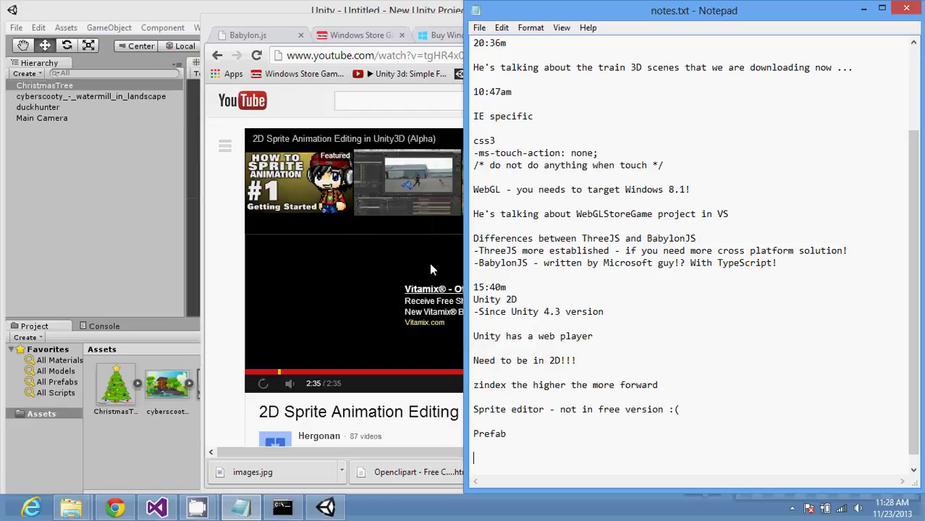
Step: Return to Unity and select the ChristmasTree sprite in the Scene view
click(159, 215)
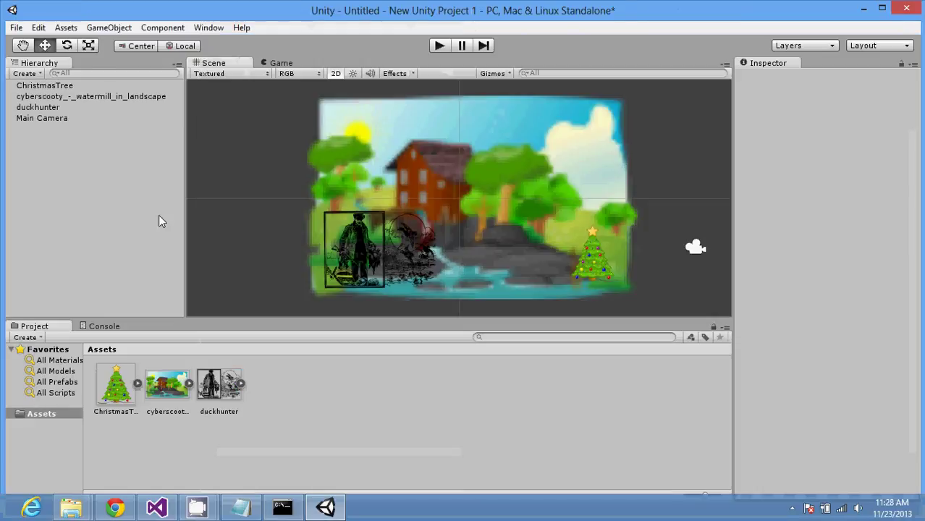
click(591, 280)
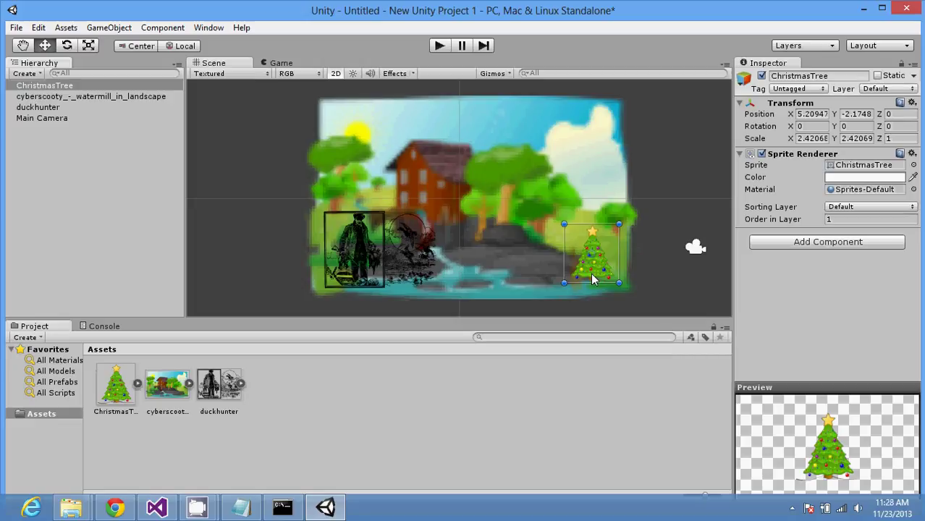
Step: Show the Openclipart downloads folder in File Explorer as Medium icons
mouse_move(71, 507)
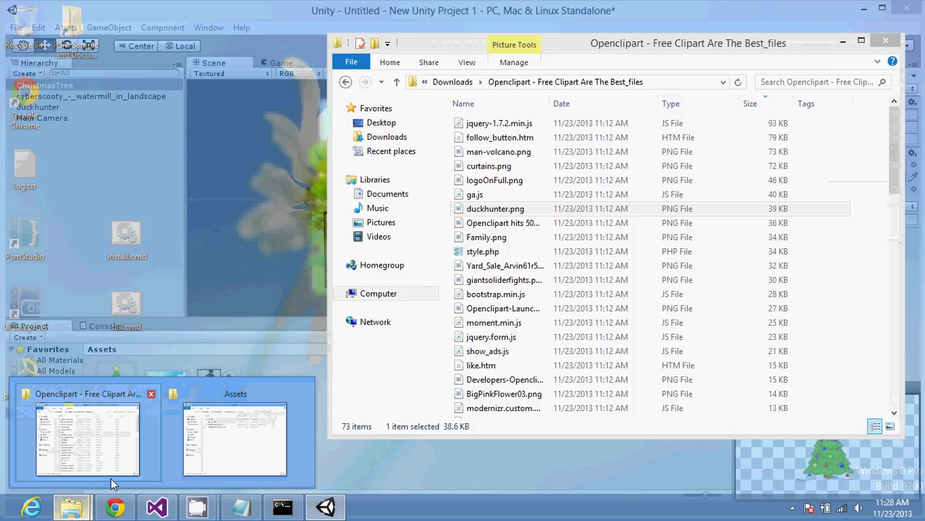
click(112, 483)
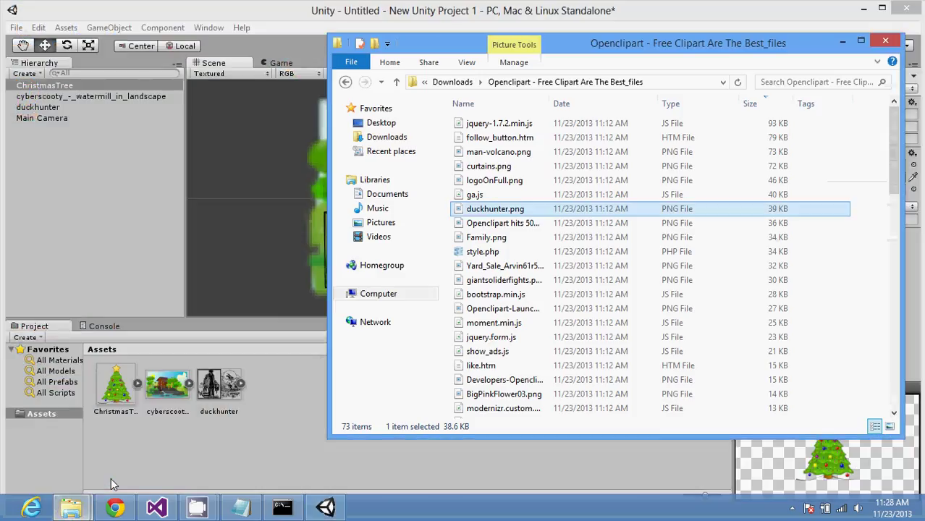
click(467, 63)
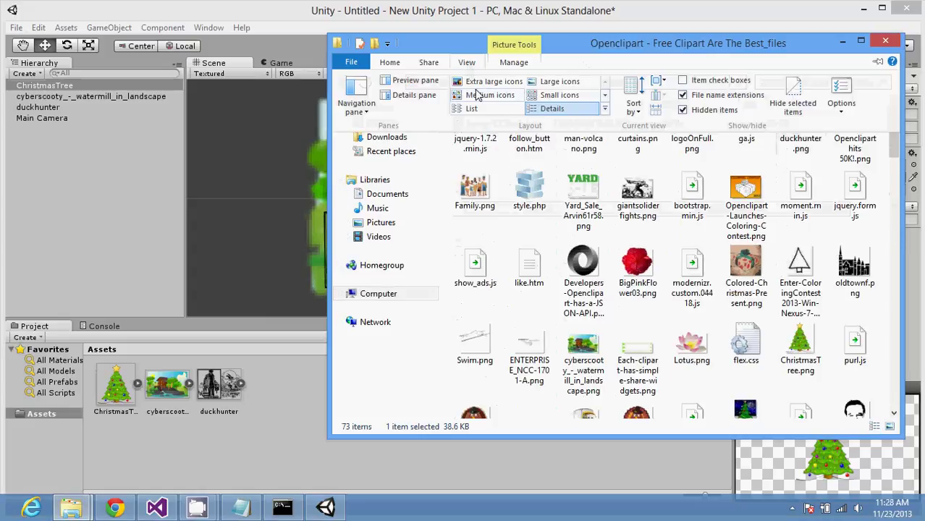
click(477, 94)
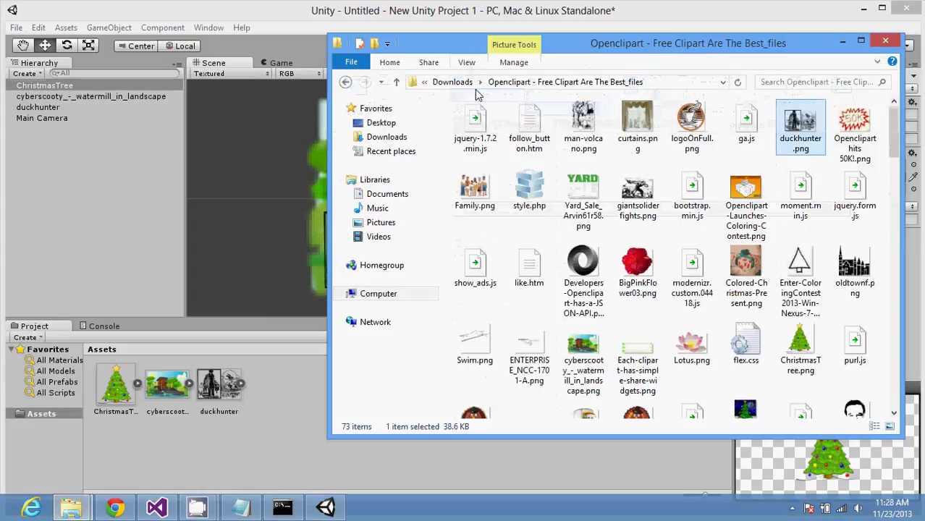
Step: Browse through the clipart image files, then return to the Unity editor
click(741, 340)
scroll(740, 340, down, 8)
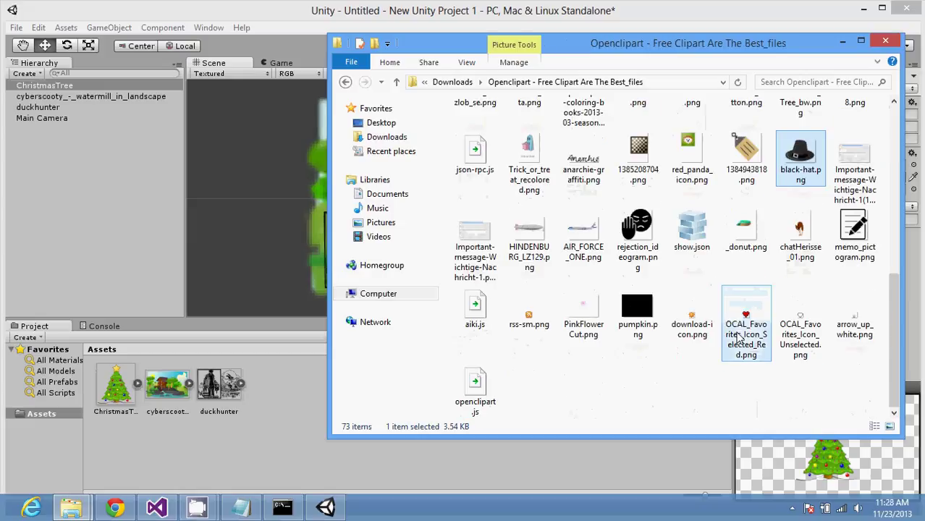
key(b)
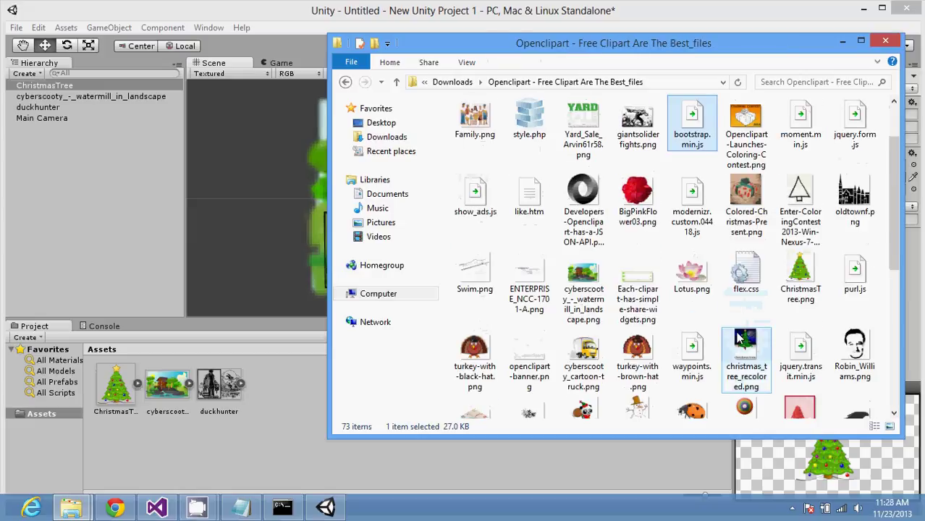
key(b)
key(b)
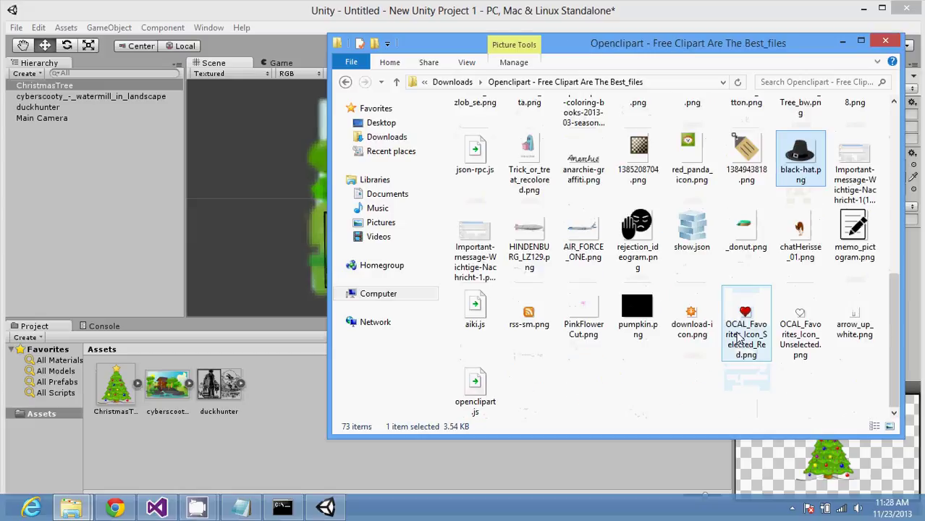
key(b)
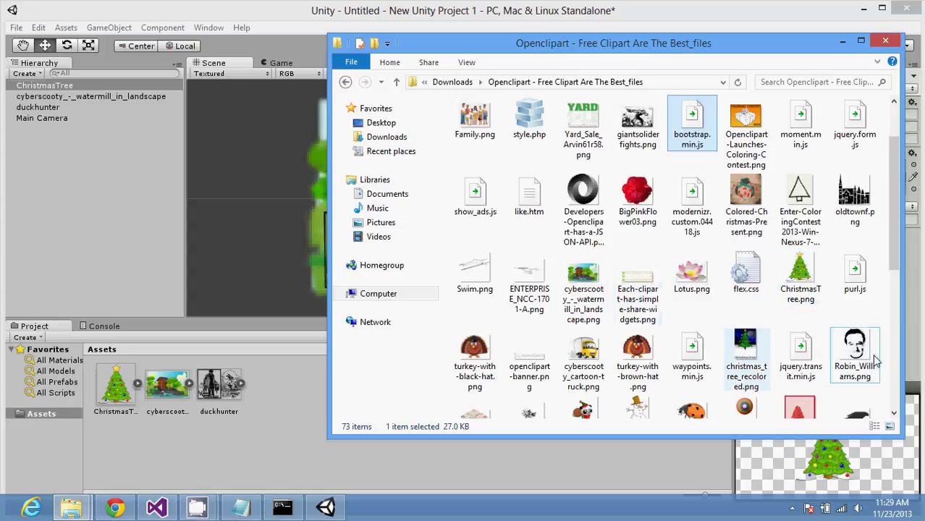
scroll(894, 385, down, 1)
scroll(894, 384, down, 3)
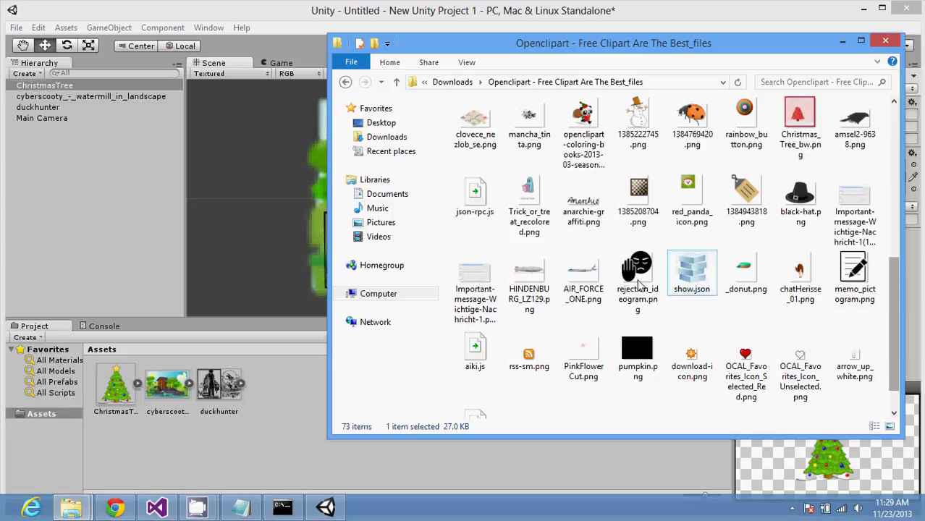
click(244, 230)
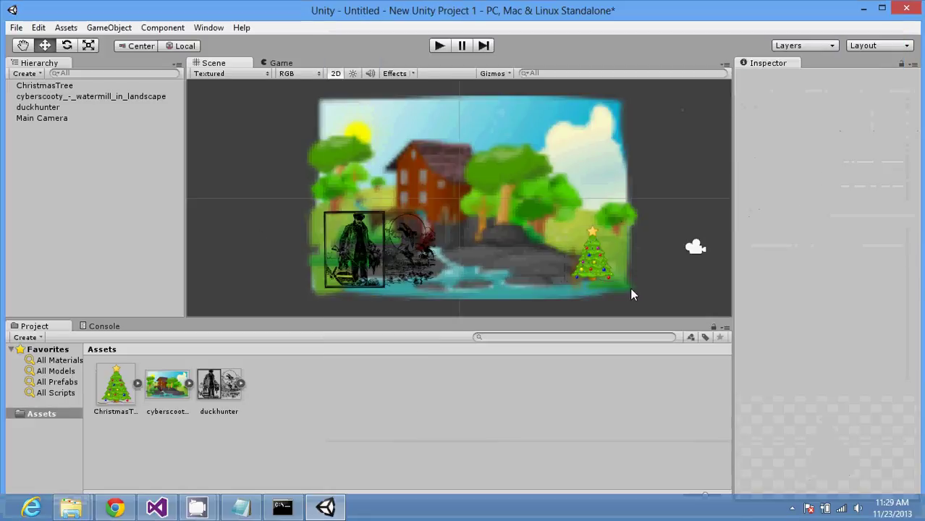
Step: Drag the ChristmasTree past the backdrop's top-right corner to X 8.11537, Y 1.47749
click(603, 279)
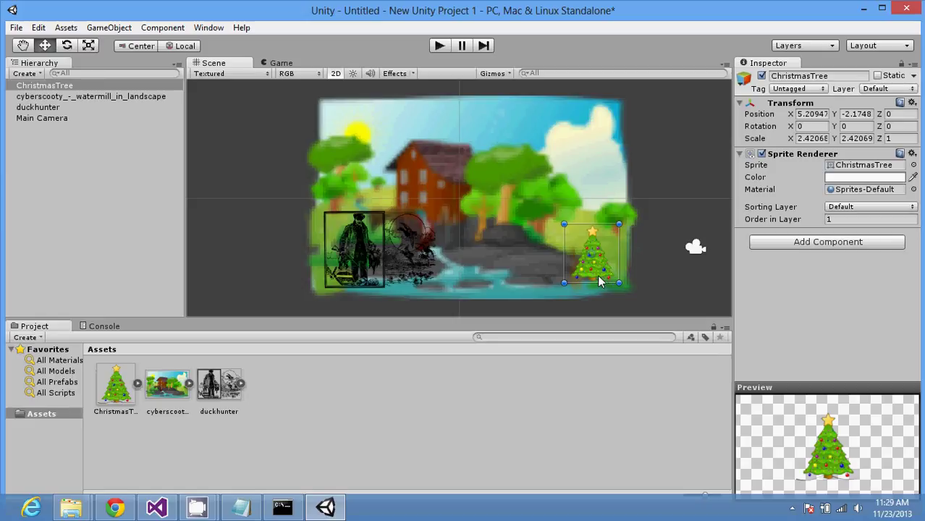
drag(588, 261, 661, 173)
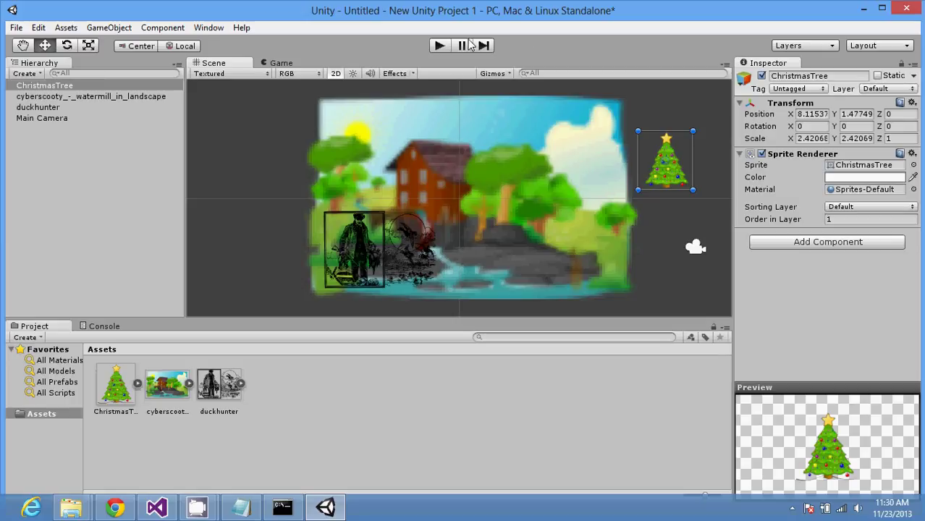
click(440, 45)
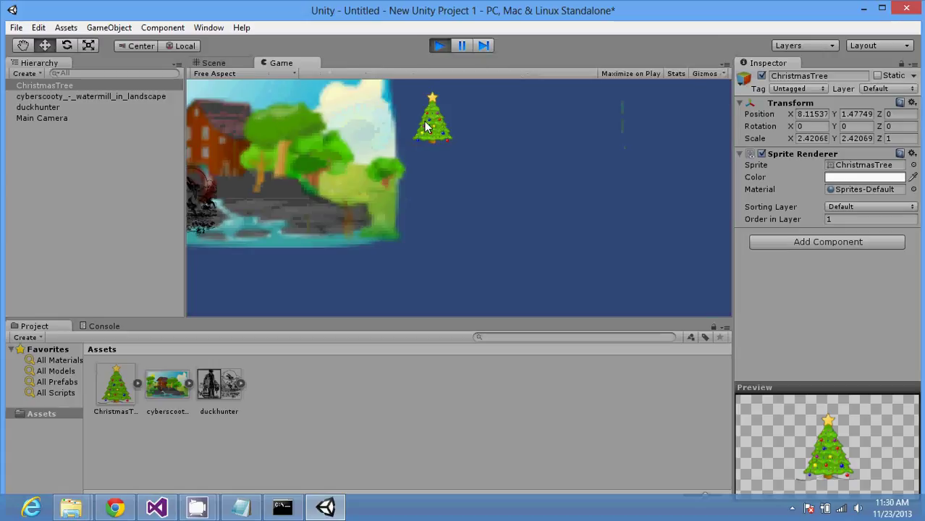
click(464, 46)
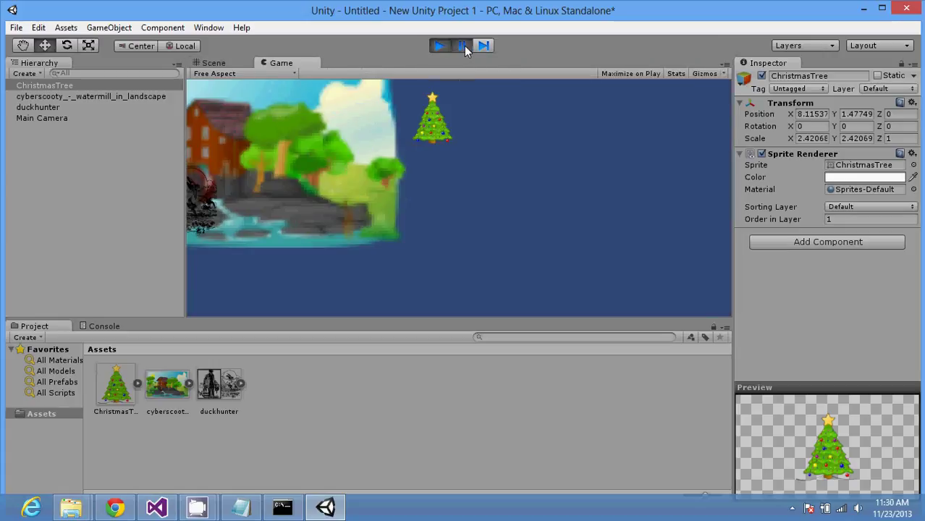
click(482, 46)
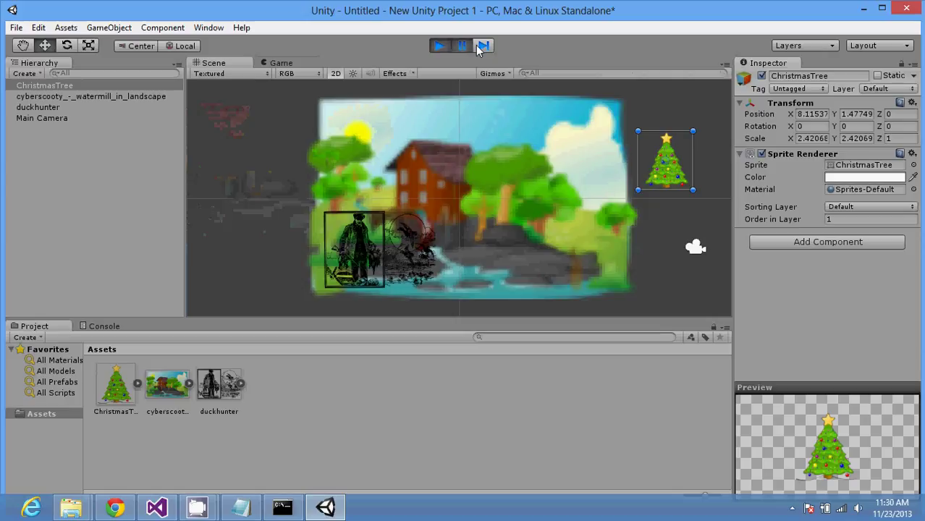
click(443, 45)
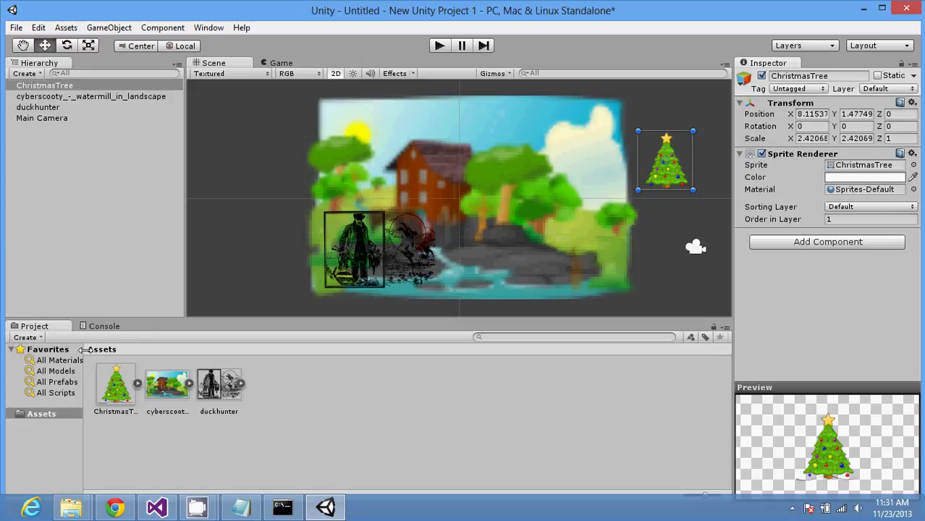
Step: Widen the Project folder pane and glance at the Console before returning to assets
drag(86, 377, 126, 377)
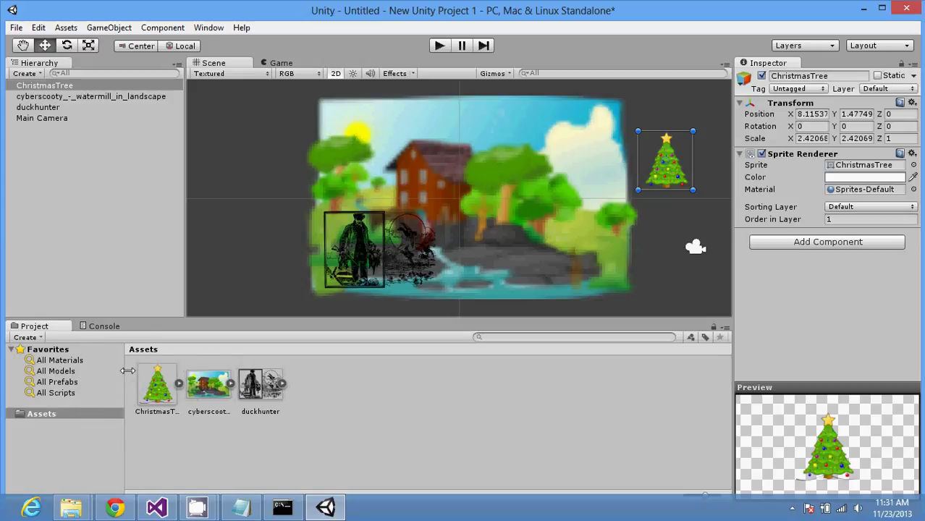
click(112, 329)
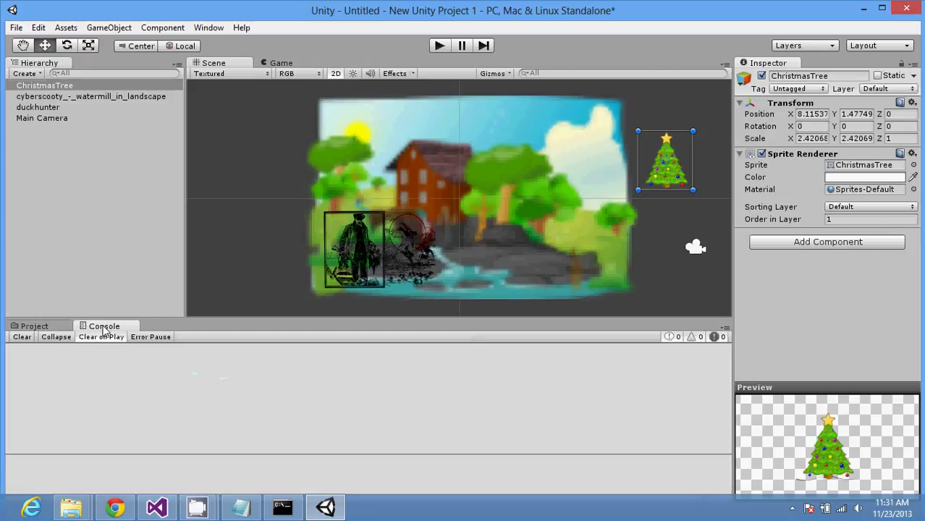
click(50, 328)
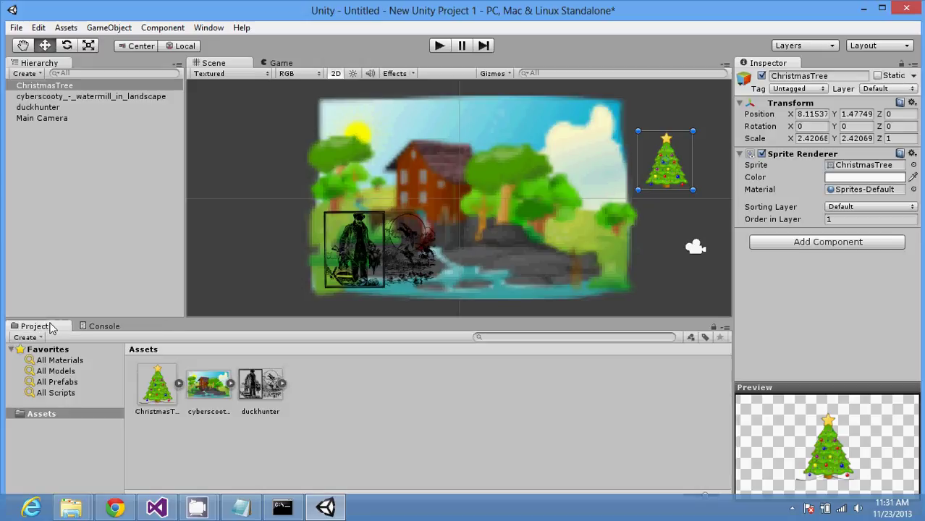
Step: Inspect each Hierarchy object, cycle the Scale, Rotate and Move tools, then select the watermill
click(58, 117)
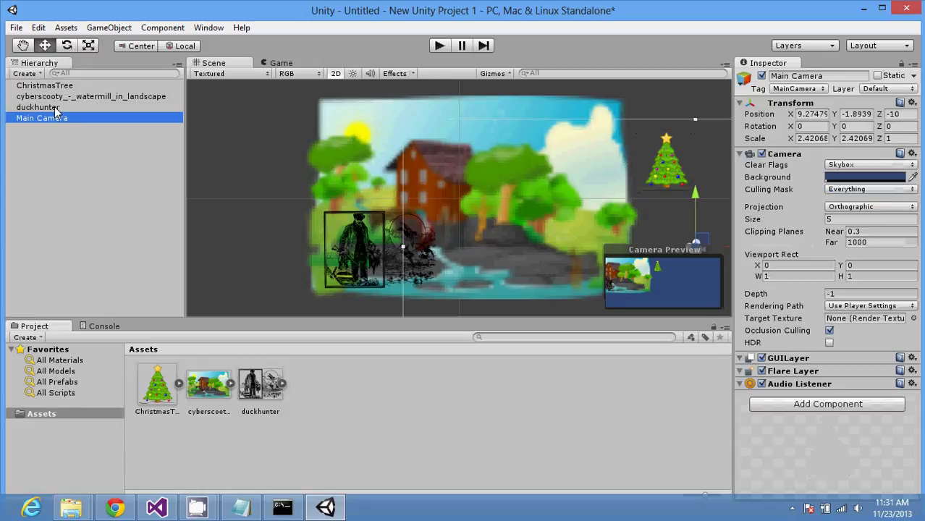
click(55, 107)
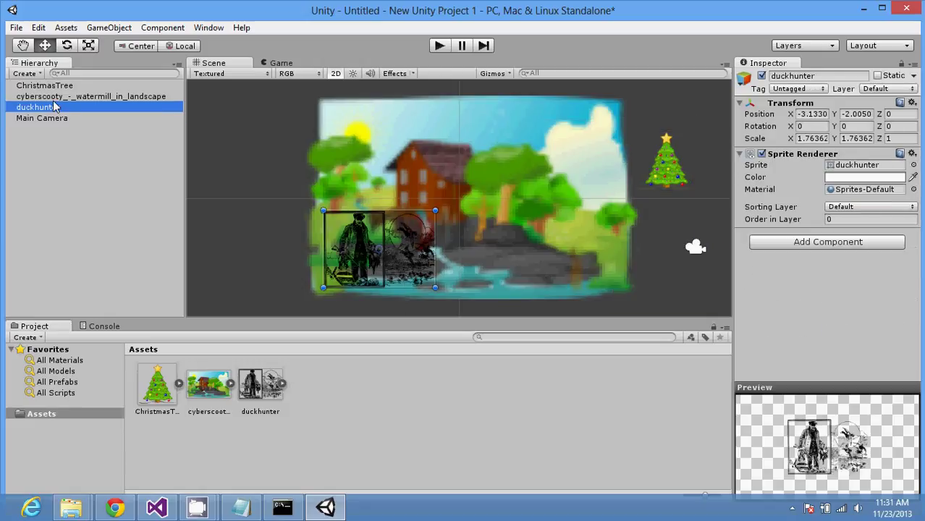
click(54, 96)
click(49, 86)
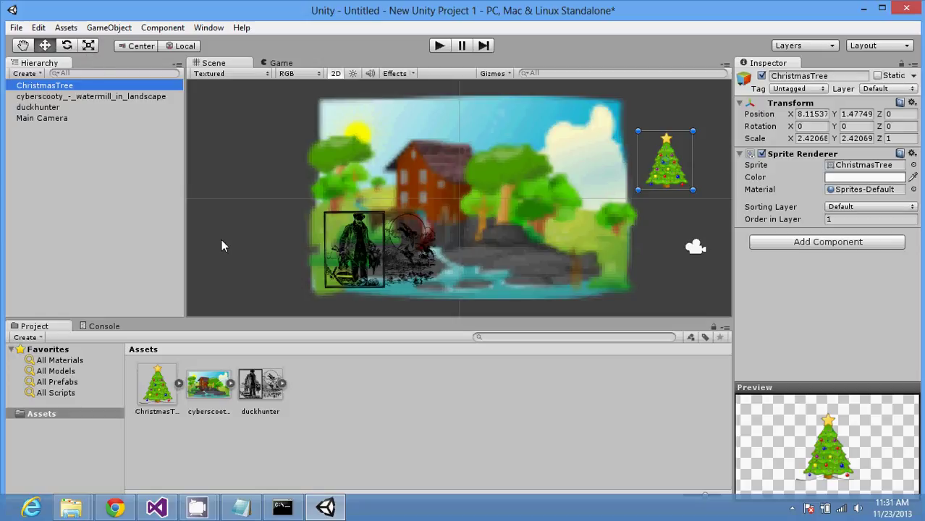
click(89, 47)
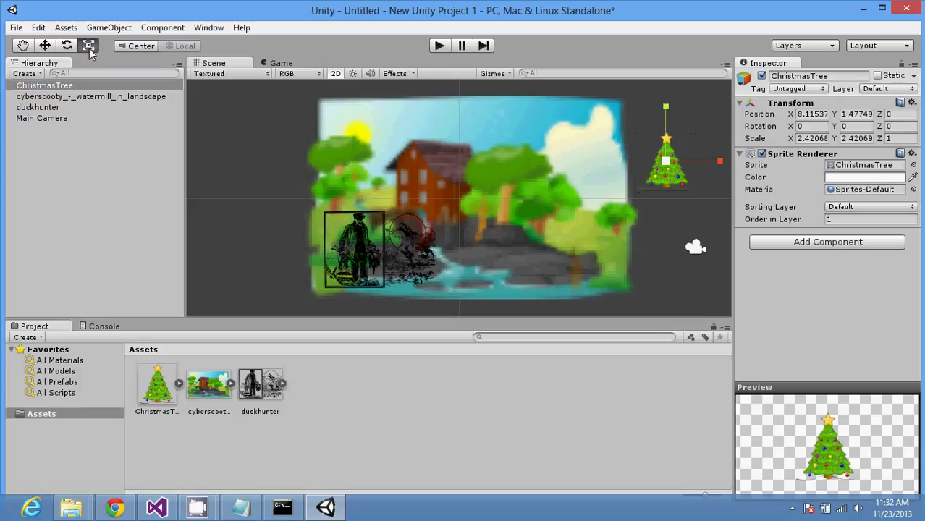
click(67, 46)
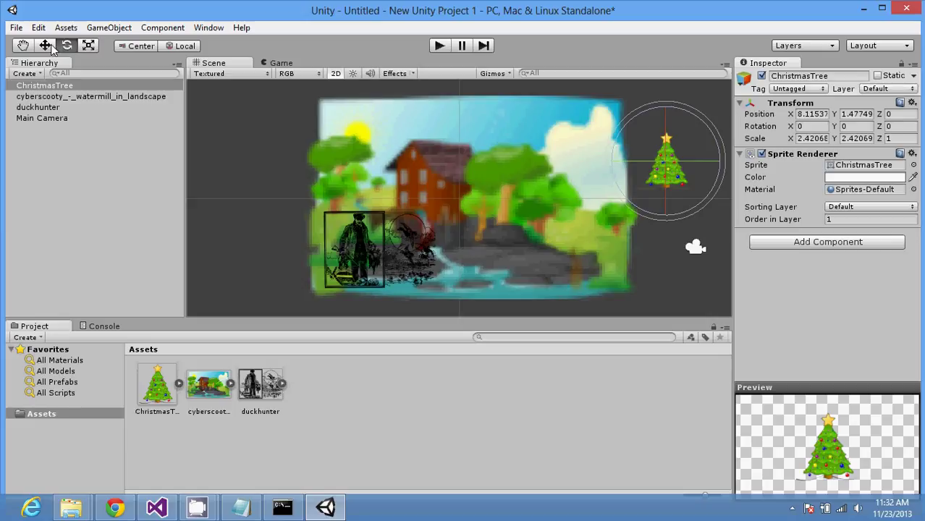
click(45, 45)
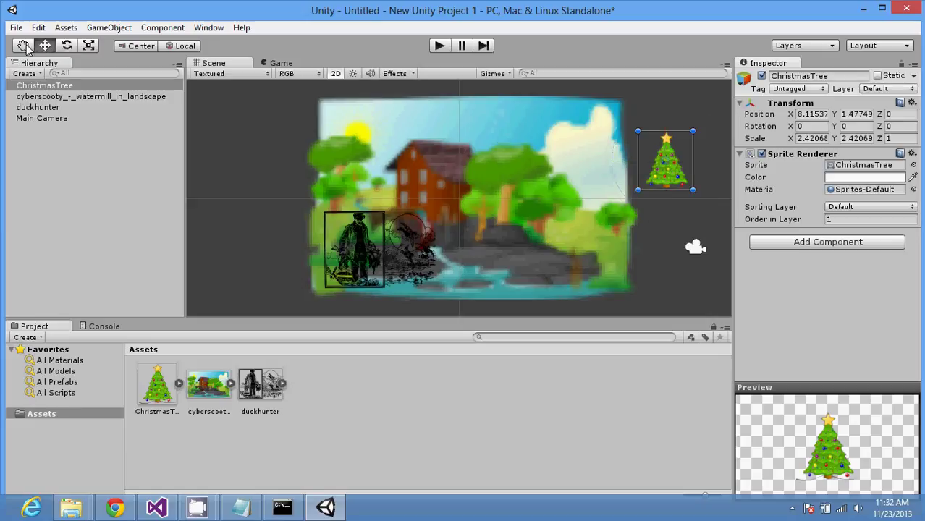
click(87, 98)
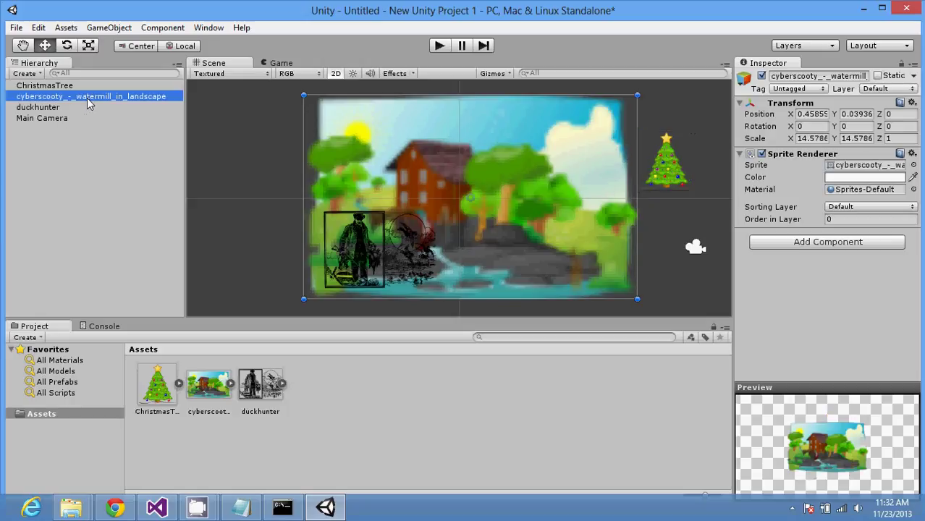
Step: Open Window > Animation, dock it beside the Console panel, and select the ChristmasTree
click(171, 29)
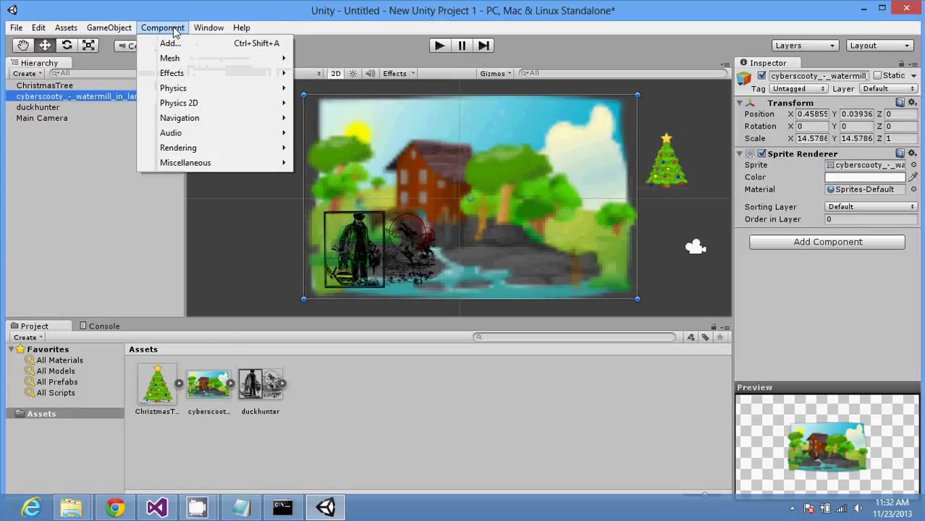
mouse_move(204, 35)
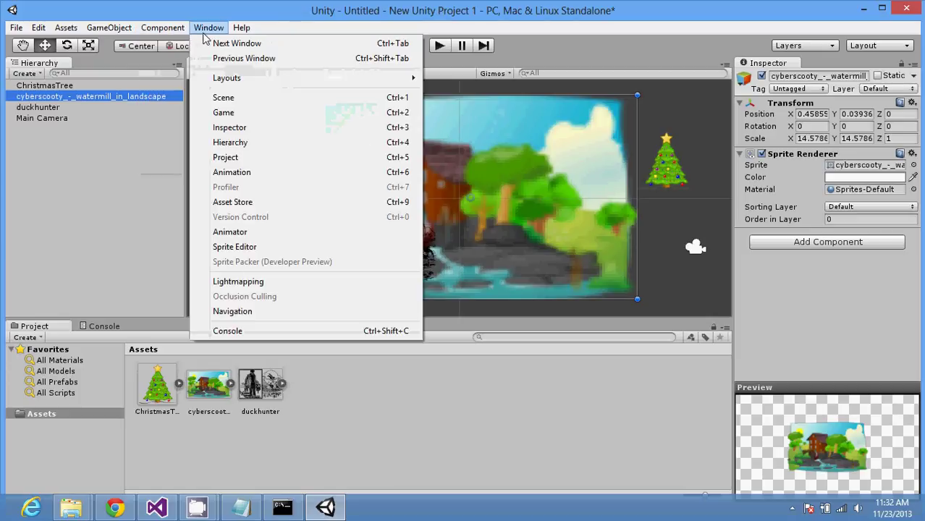
click(276, 179)
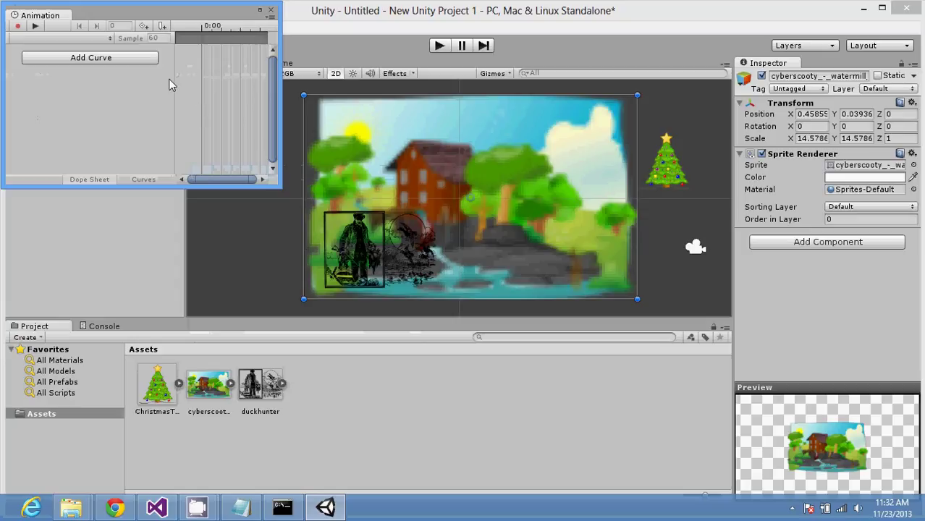
drag(65, 16, 176, 335)
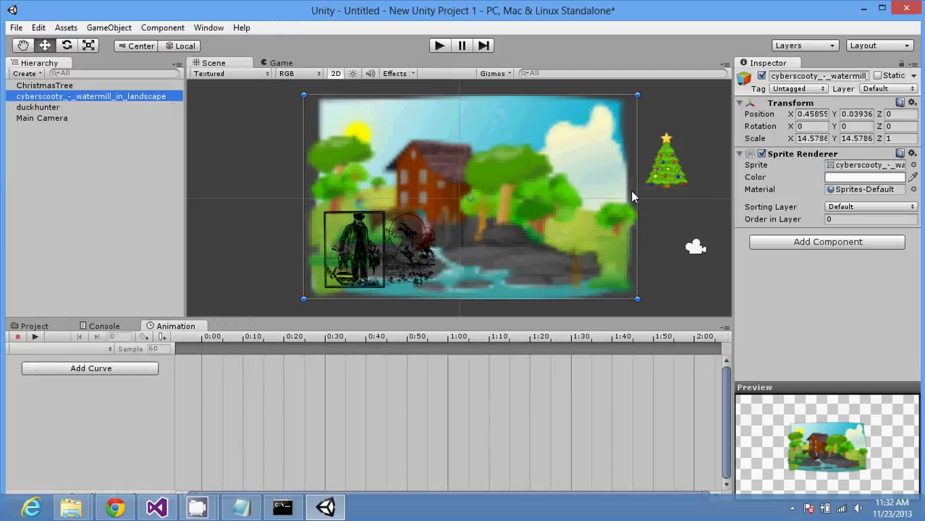
click(667, 173)
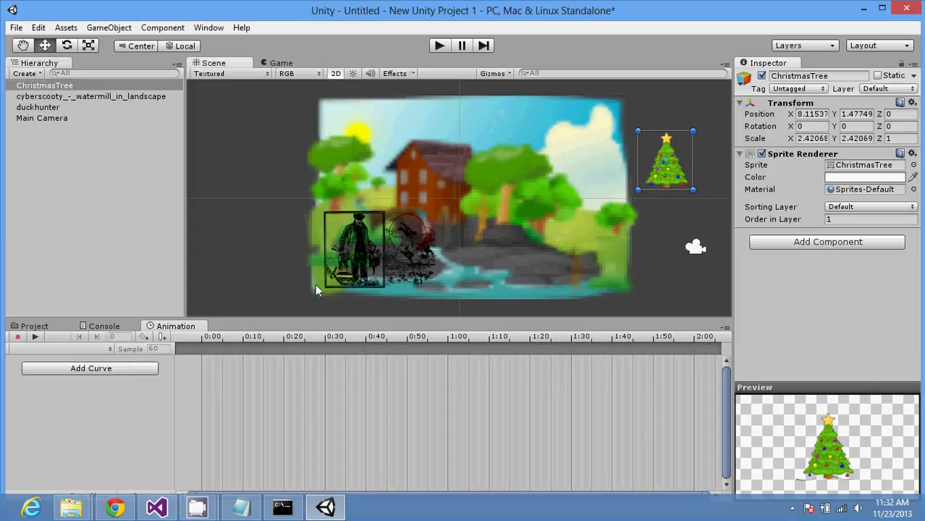
Step: Cancel the first animation attempt and drag the ChristmasTree down and left in the Scene view
click(94, 368)
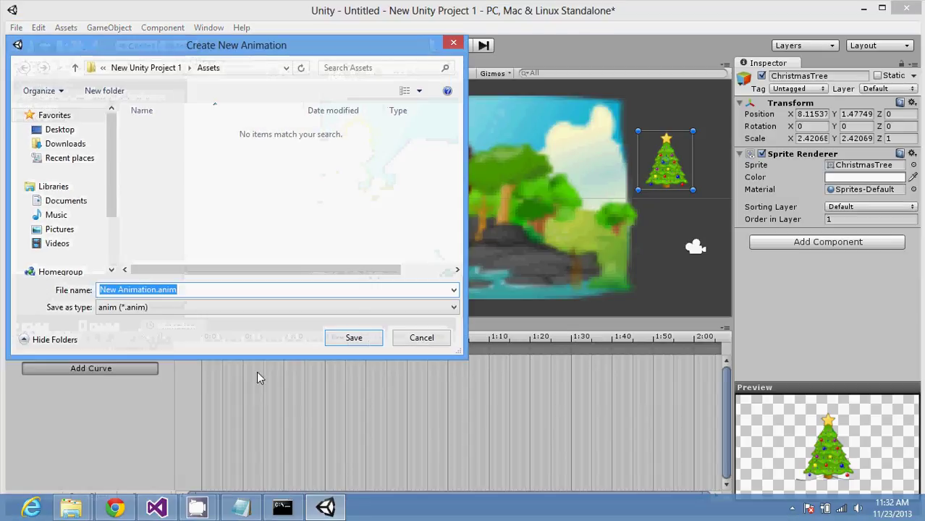
click(422, 339)
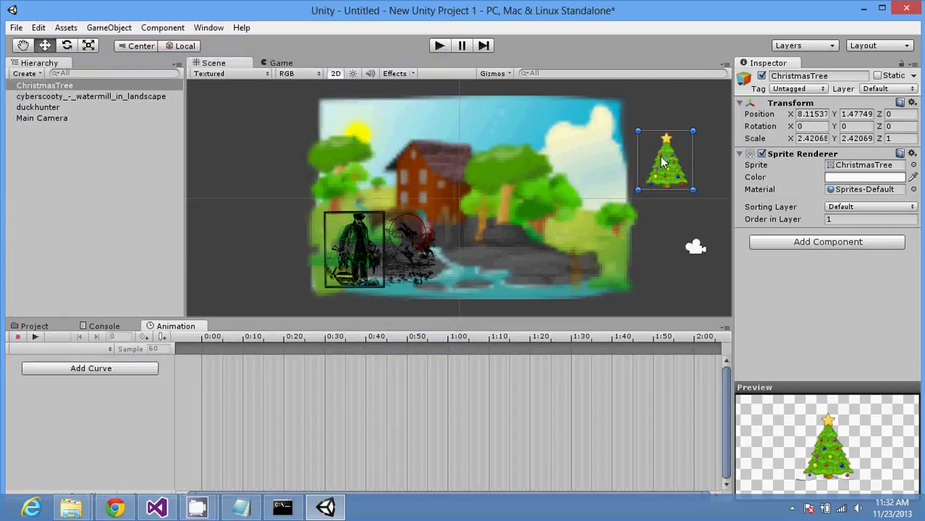
drag(658, 182, 623, 242)
click(684, 249)
click(637, 231)
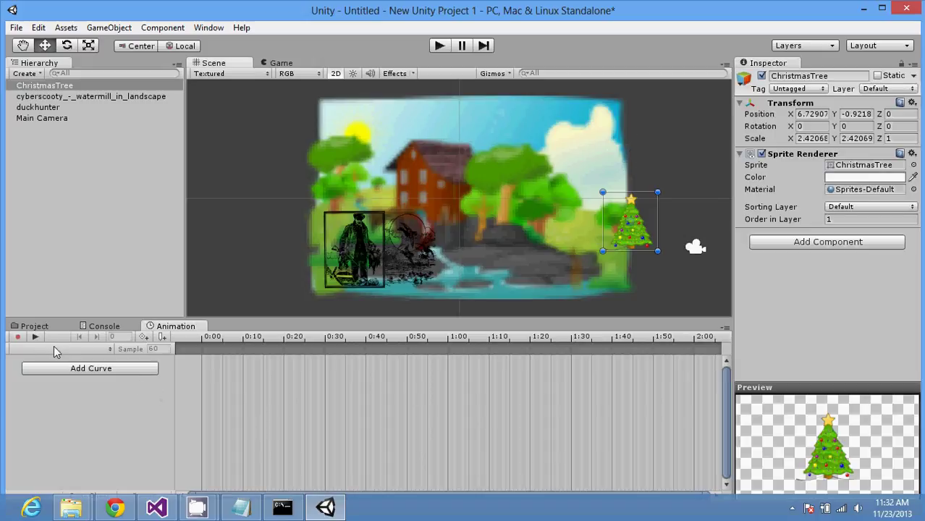
Step: Place the tree near the backdrop's right edge (X 7.2356, Y 0.0912) and open Create New Animation
click(35, 338)
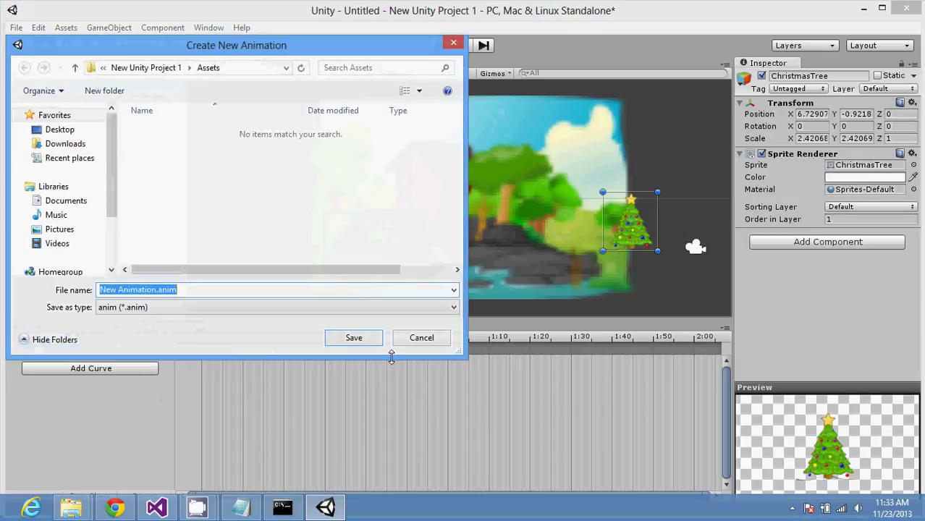
click(422, 338)
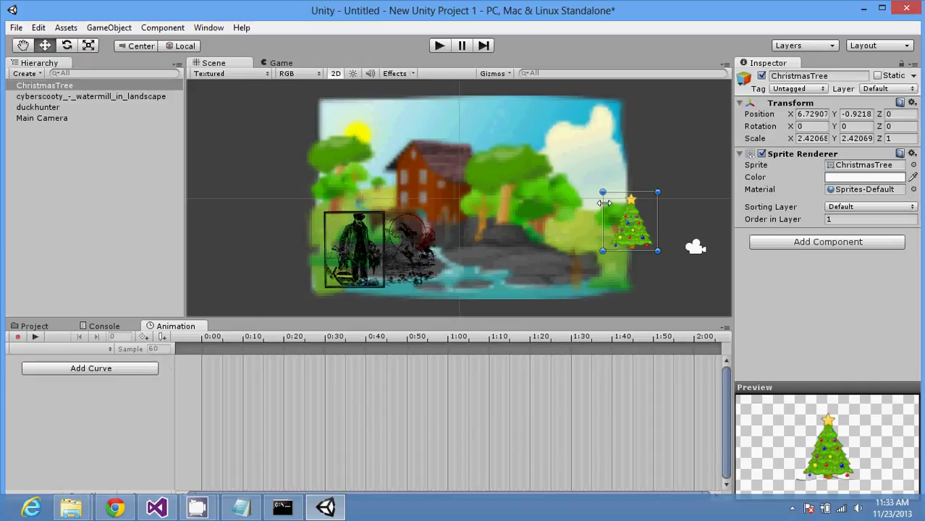
drag(639, 228, 650, 197)
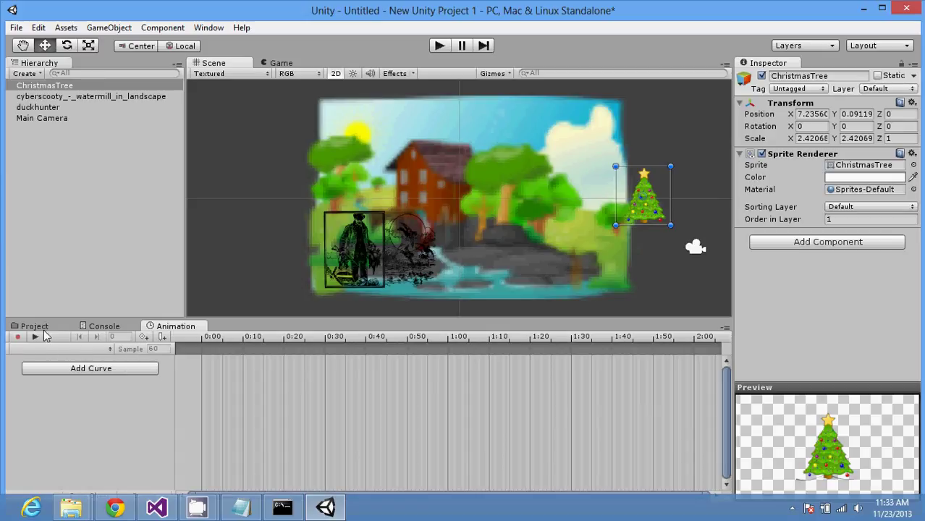
click(18, 338)
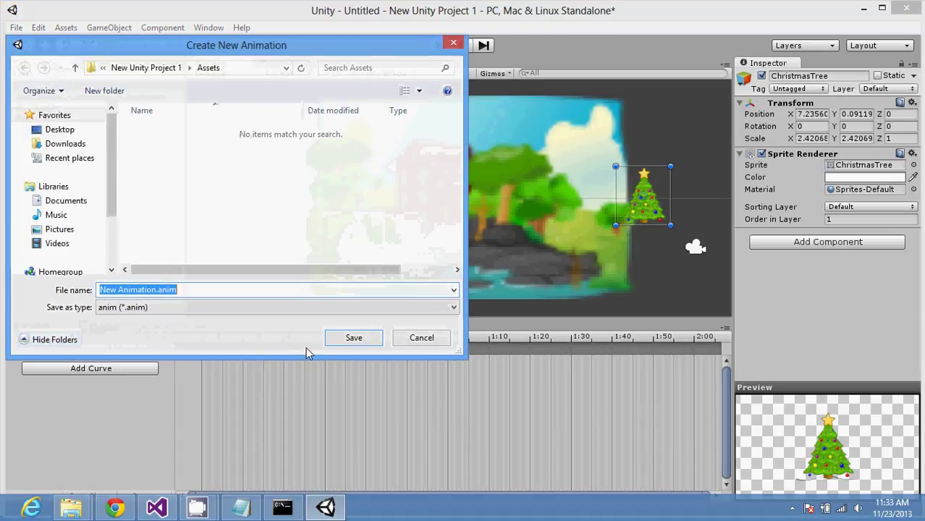
Step: Save the New Animation clip and, recording, key the tree left of the backdrop at X -7.5871, Y 0.811
click(351, 340)
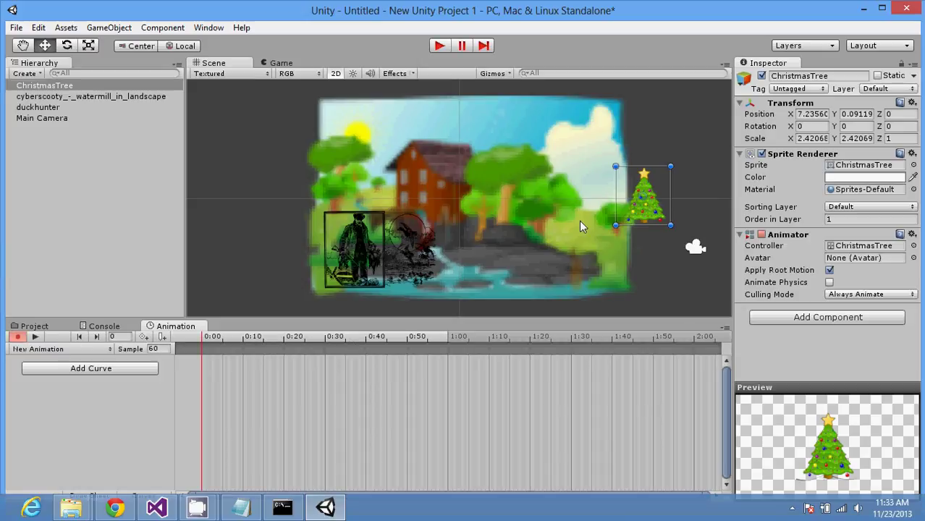
drag(649, 211, 649, 268)
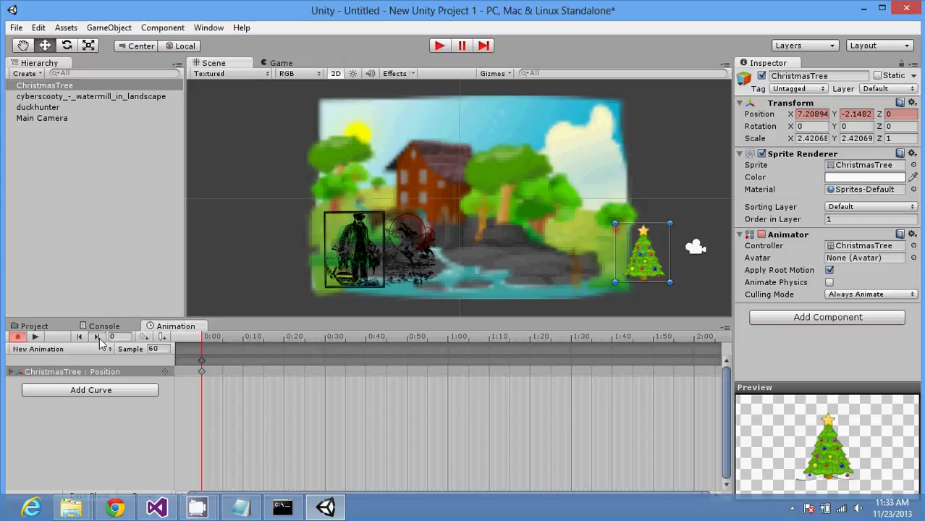
drag(651, 261, 275, 191)
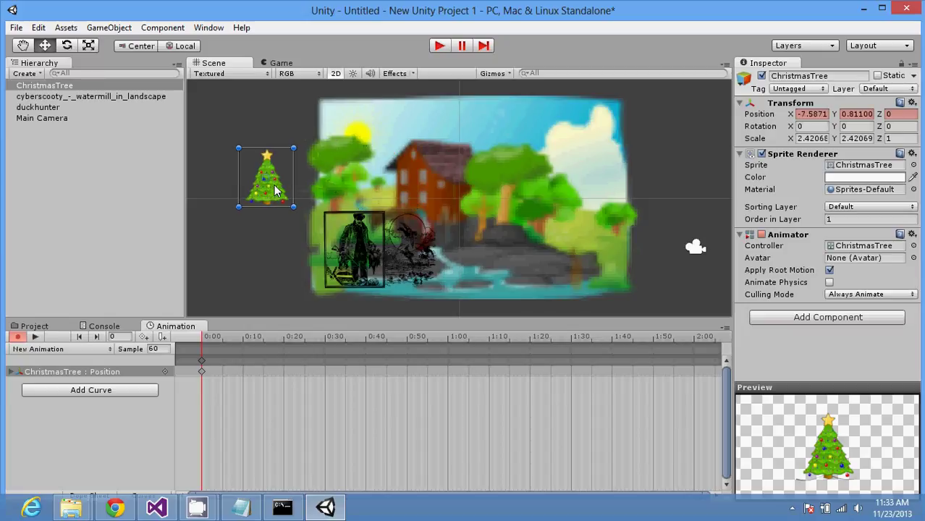
click(18, 338)
click(19, 338)
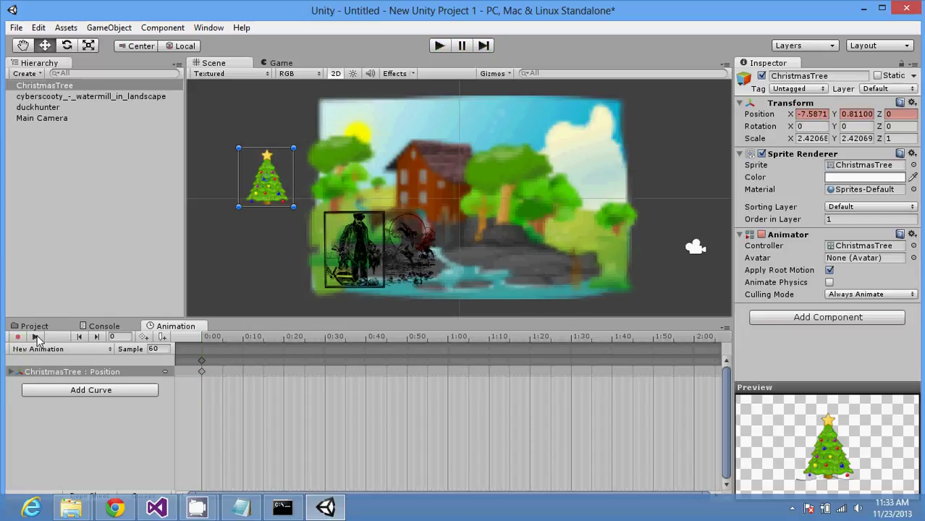
click(36, 338)
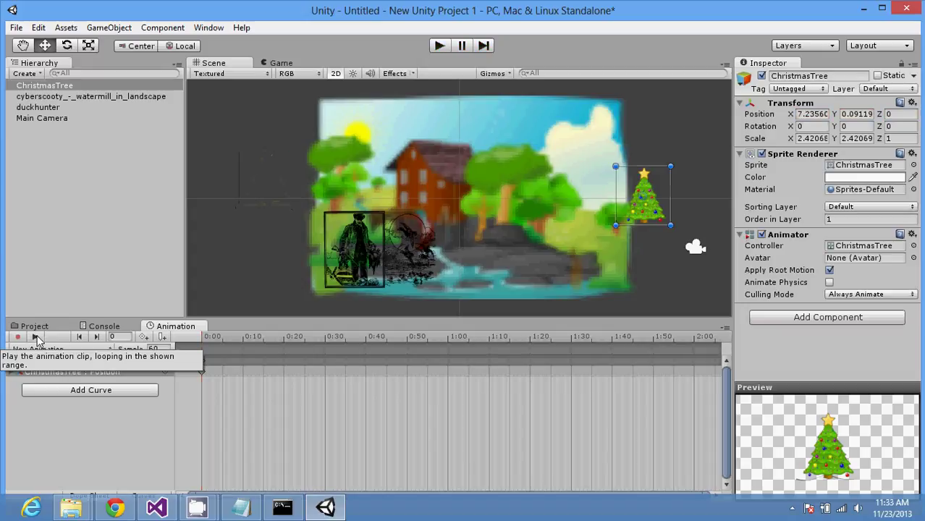
click(38, 339)
click(37, 339)
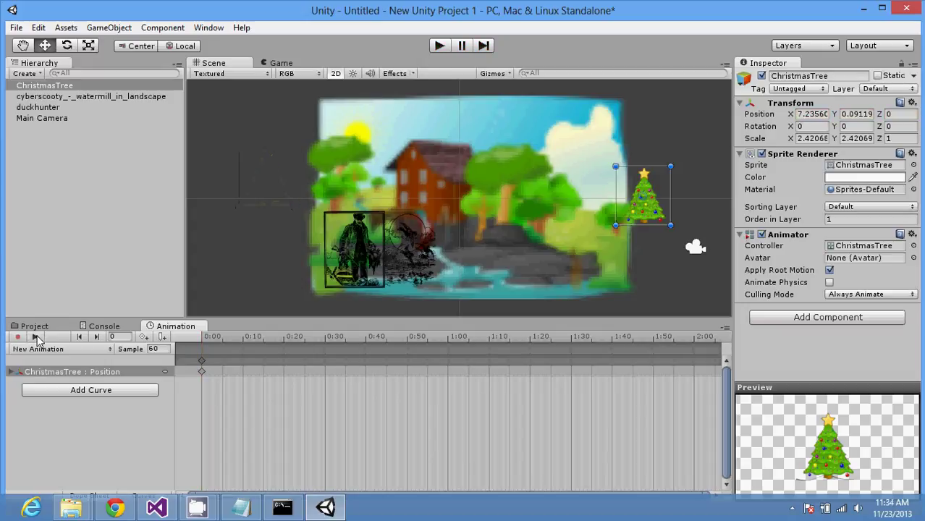
click(431, 46)
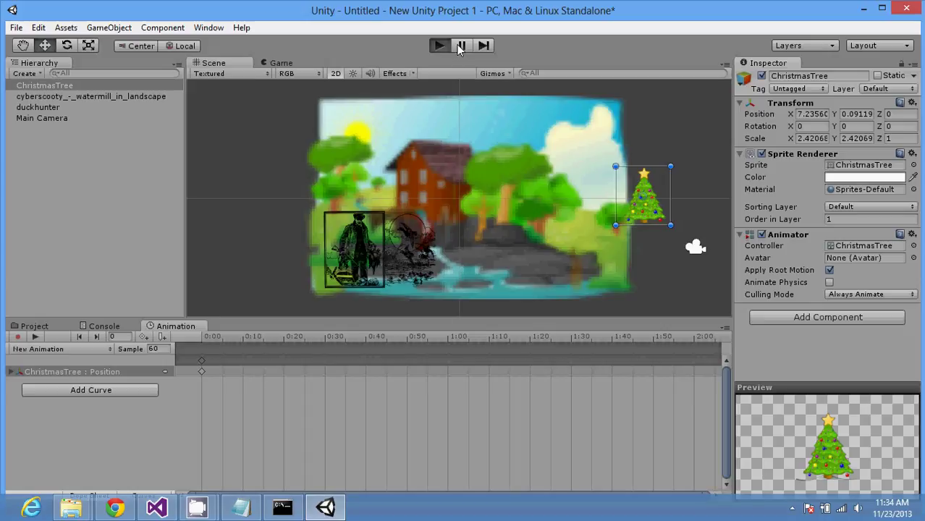
click(440, 46)
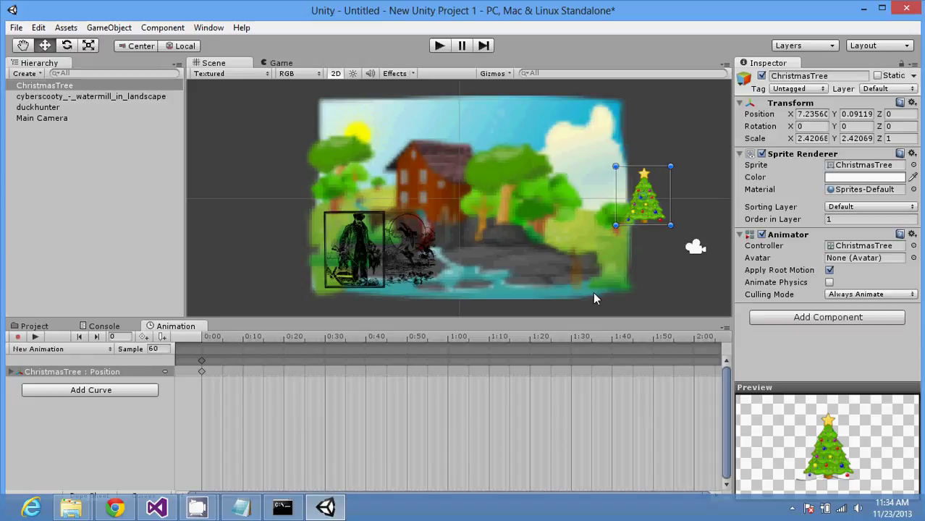
Step: Add a Physics 2D > Rigidbody 2D to the ChristmasTree (Mass 1, Gravity Scale 1)
click(800, 318)
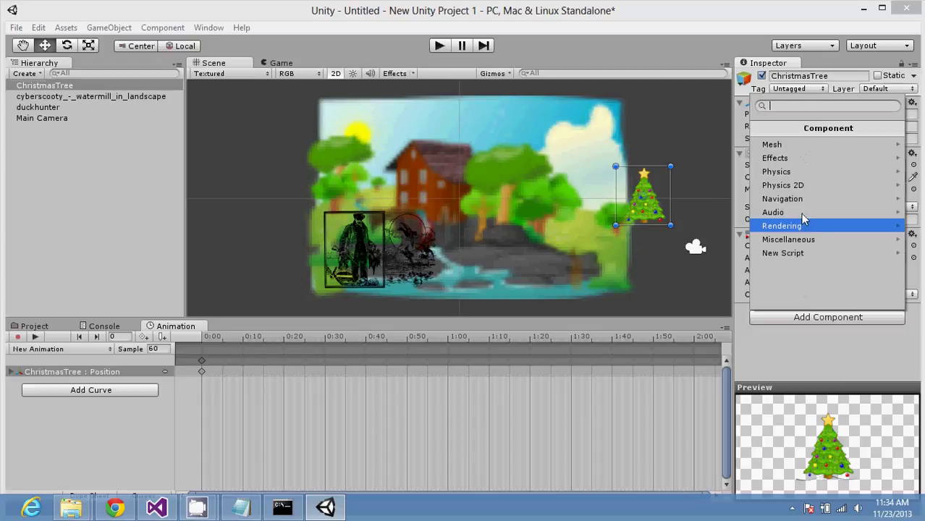
click(803, 158)
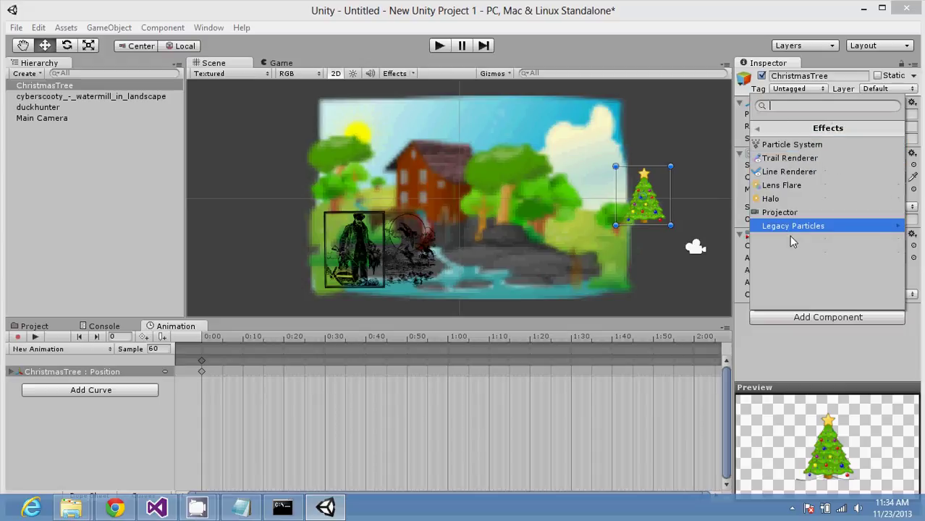
click(802, 335)
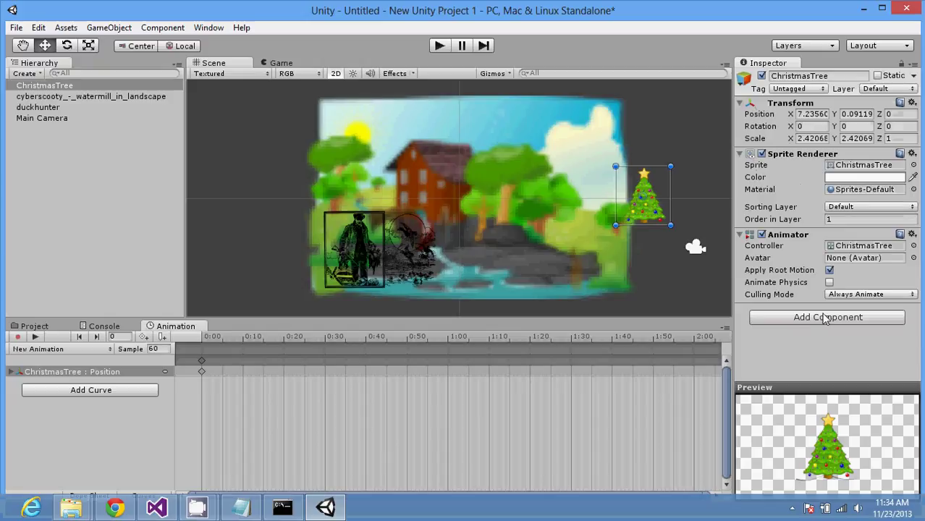
click(822, 318)
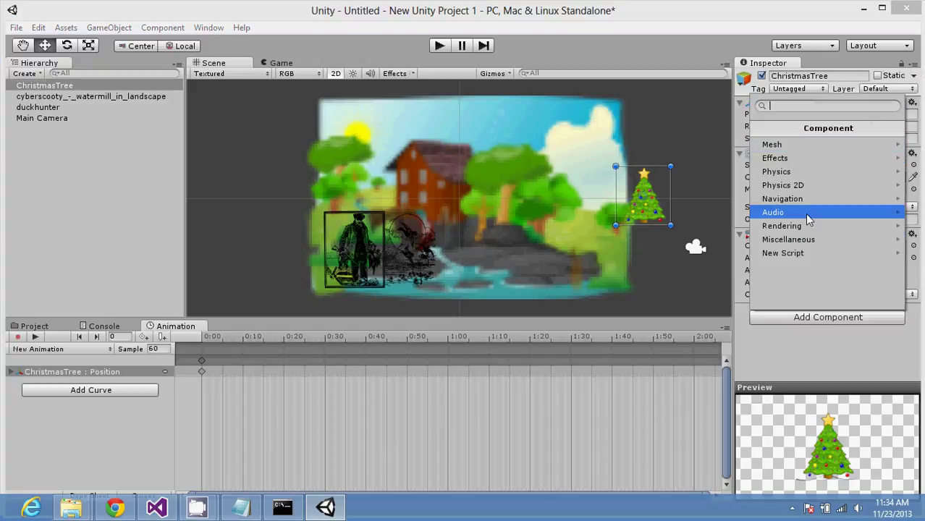
click(808, 255)
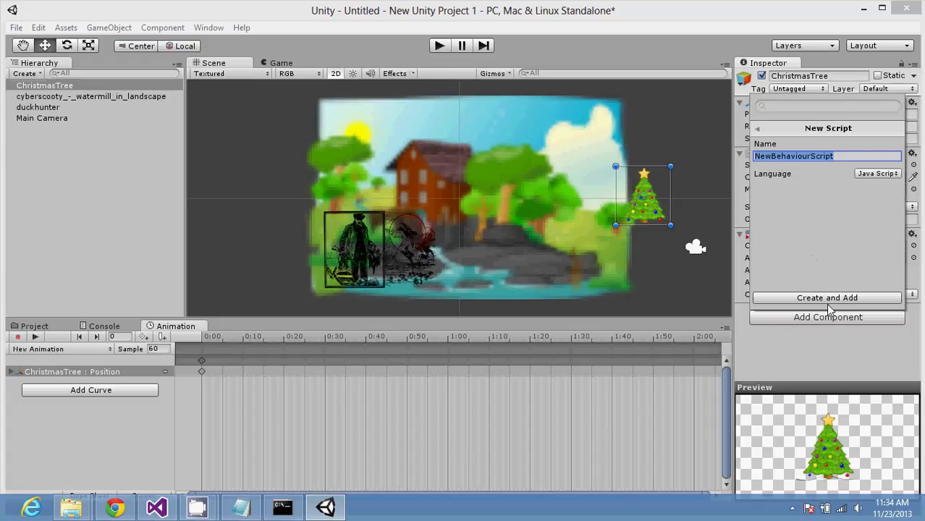
click(820, 346)
click(817, 319)
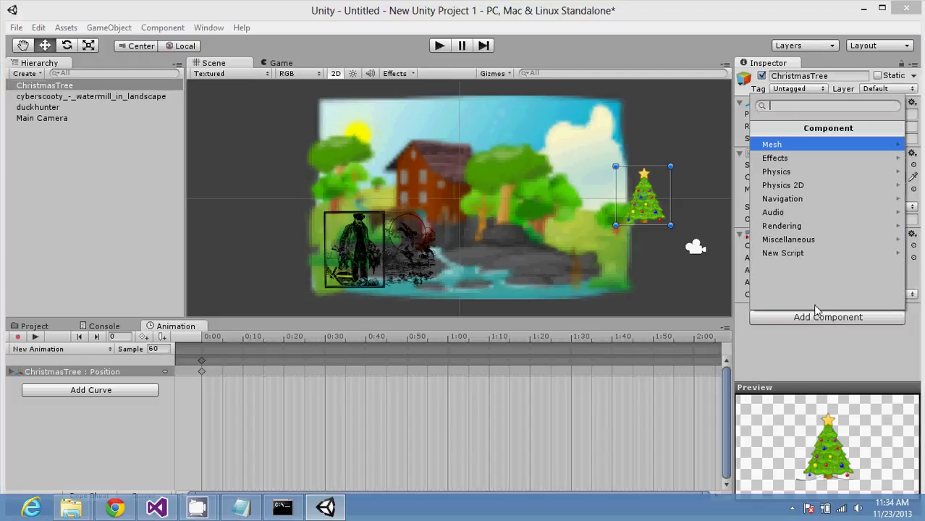
click(809, 186)
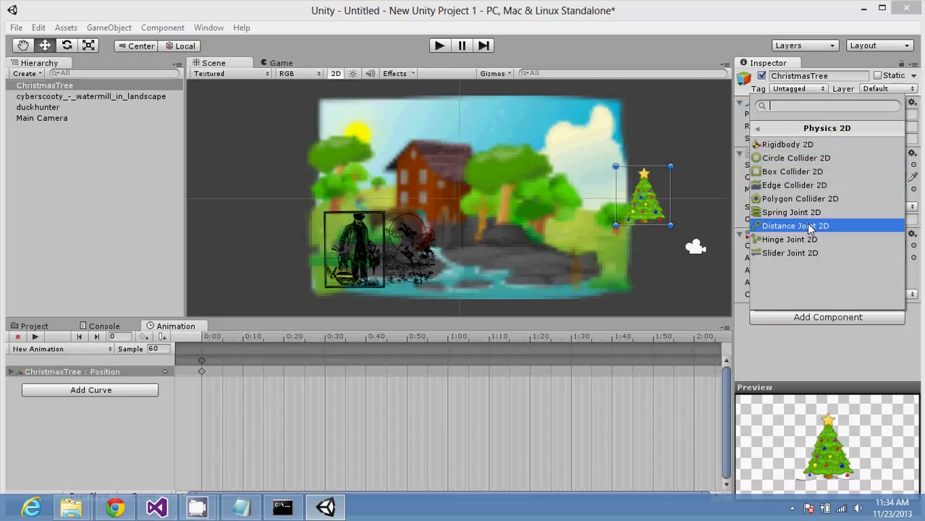
click(806, 146)
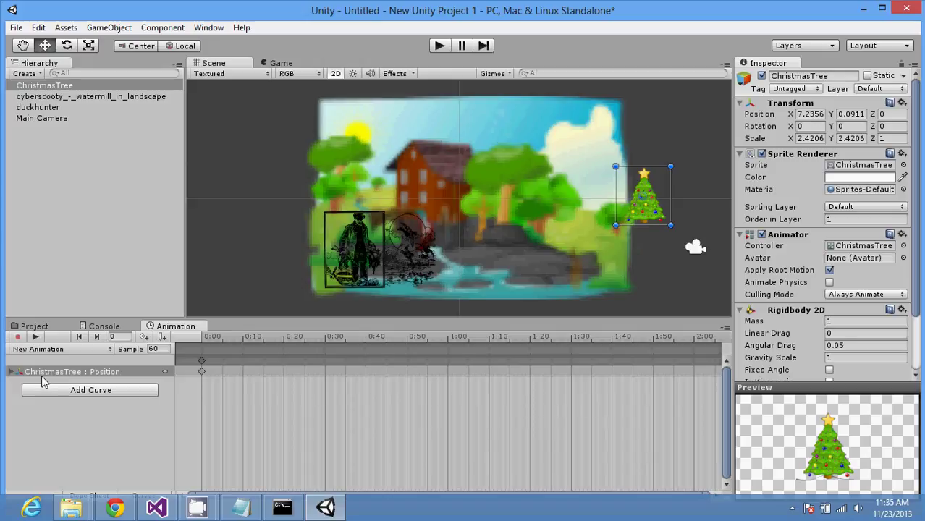
Step: Reselect the ChristmasTree and repeatedly toggle the animation preview to replay its Position keyframe
click(12, 372)
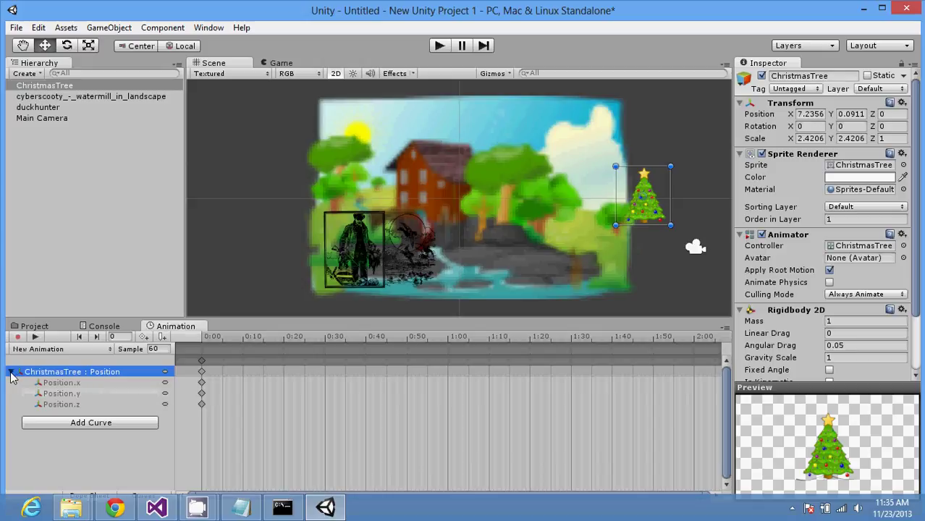
click(10, 372)
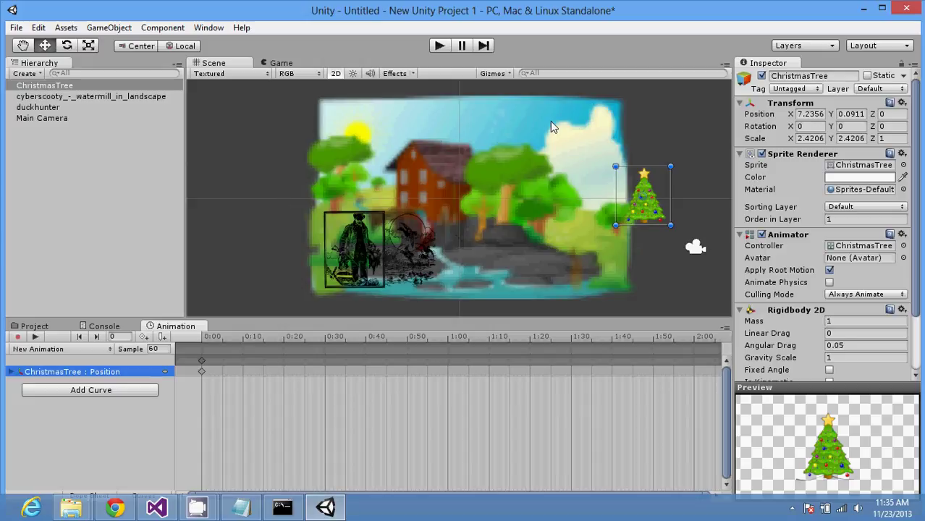
click(647, 201)
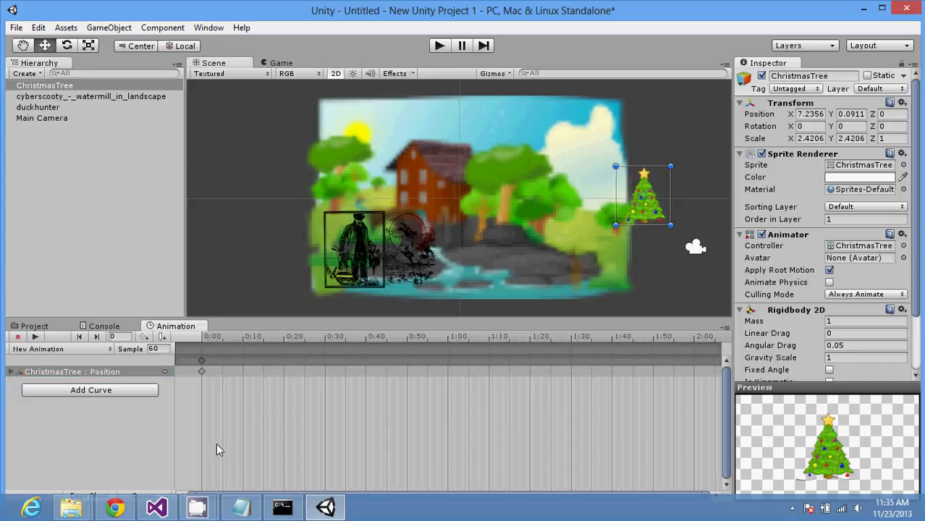
click(35, 338)
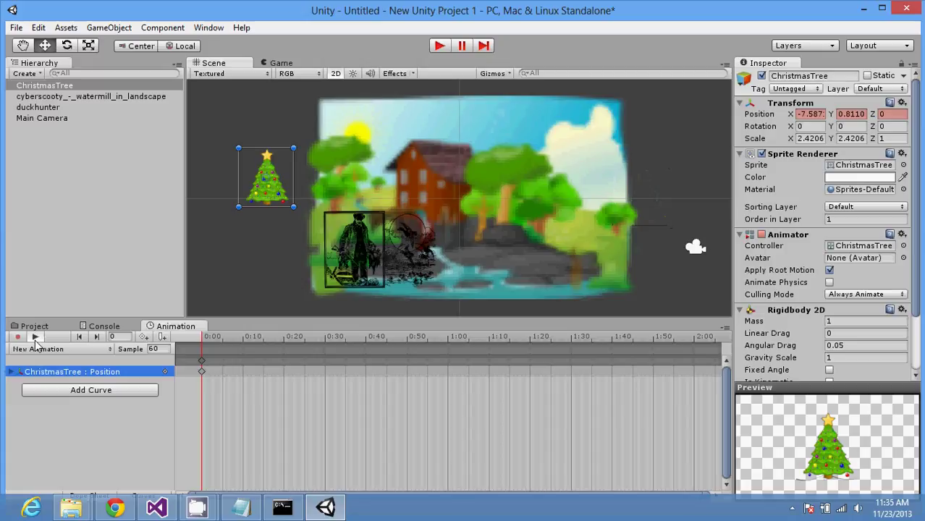
click(35, 338)
click(35, 338)
click(36, 338)
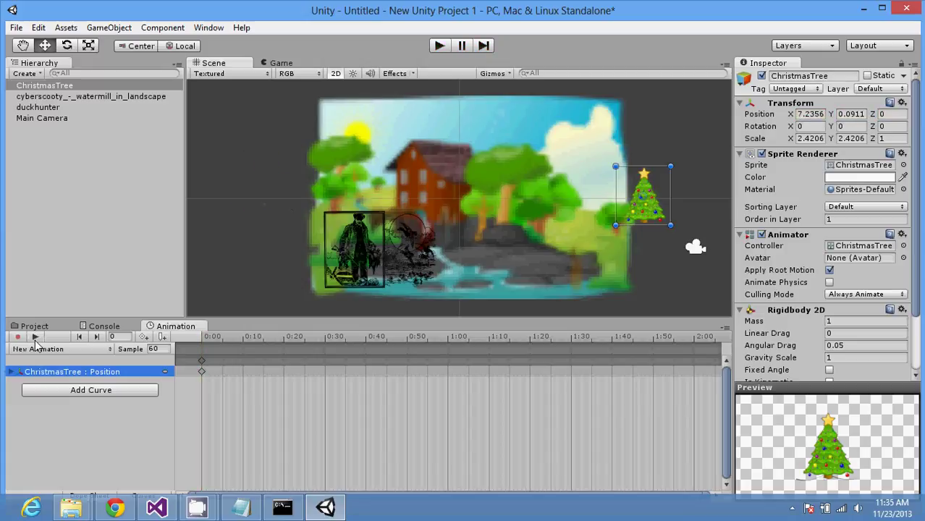
click(35, 337)
click(36, 338)
click(36, 338)
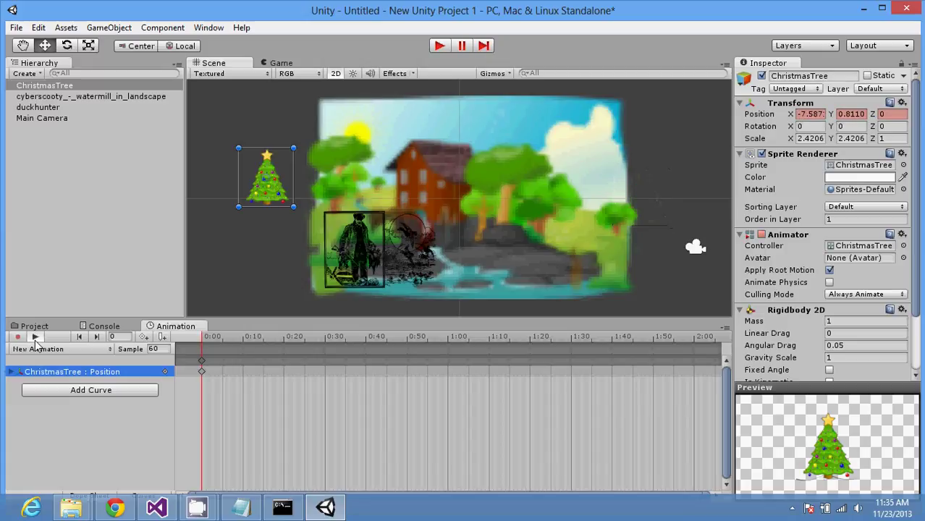
click(35, 338)
click(36, 338)
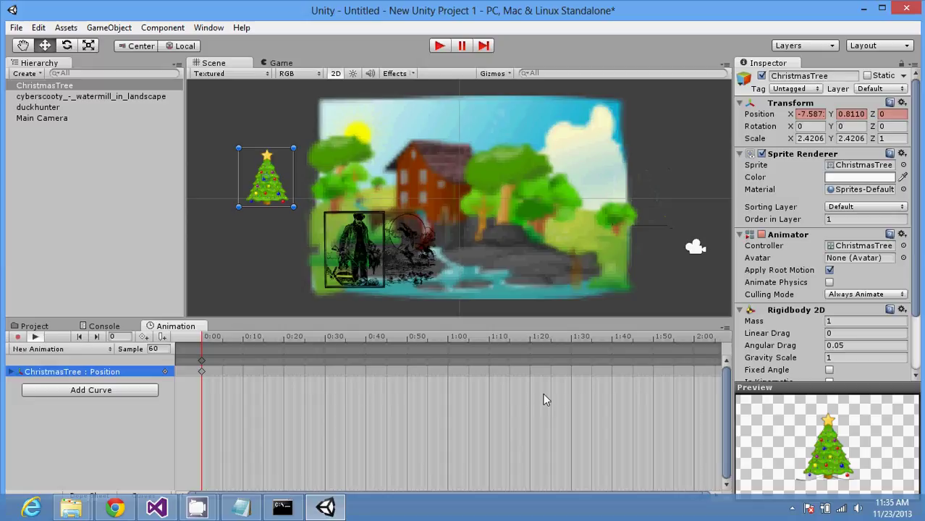
Step: Add an Effects > Particle System component to the ChristmasTree
click(917, 362)
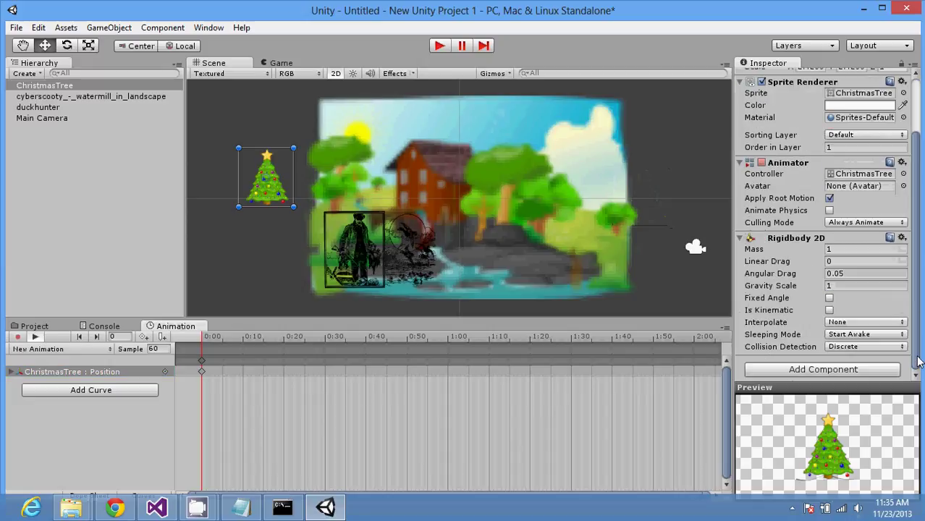
drag(917, 361, 918, 344)
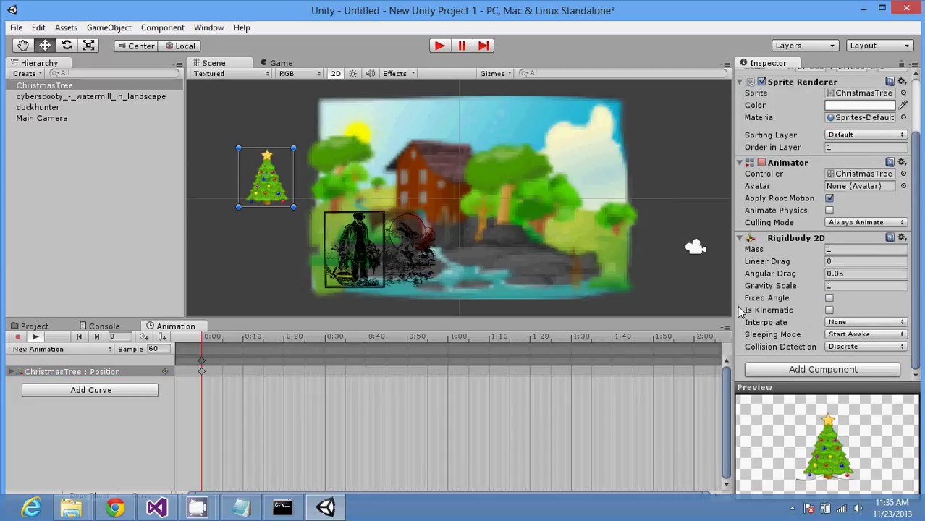
click(813, 368)
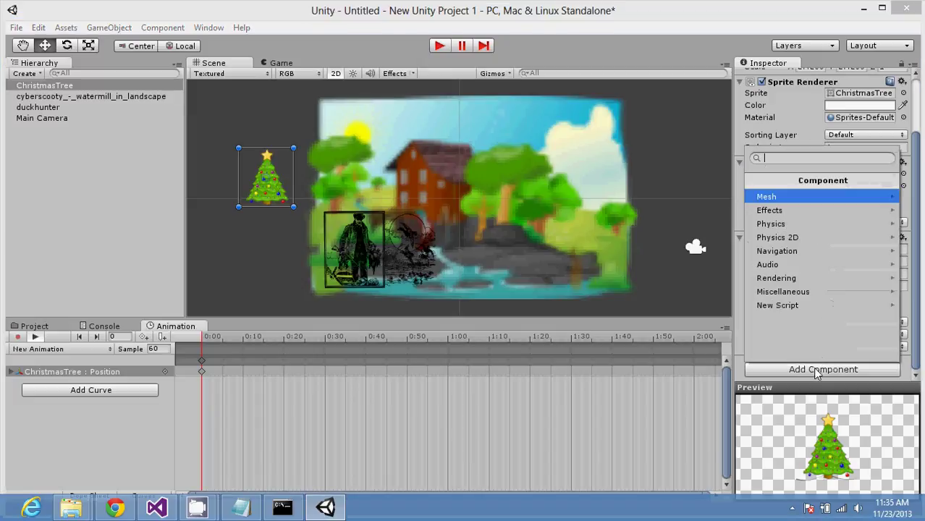
click(806, 211)
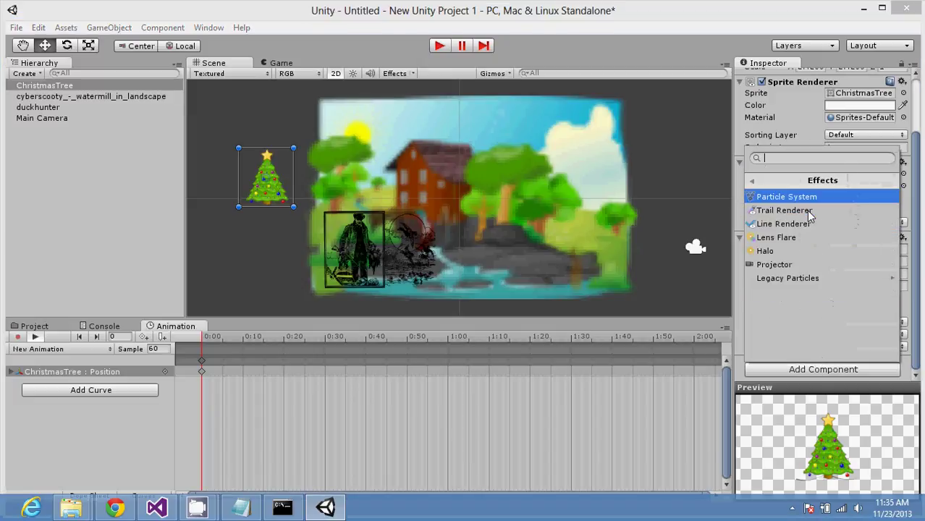
click(799, 197)
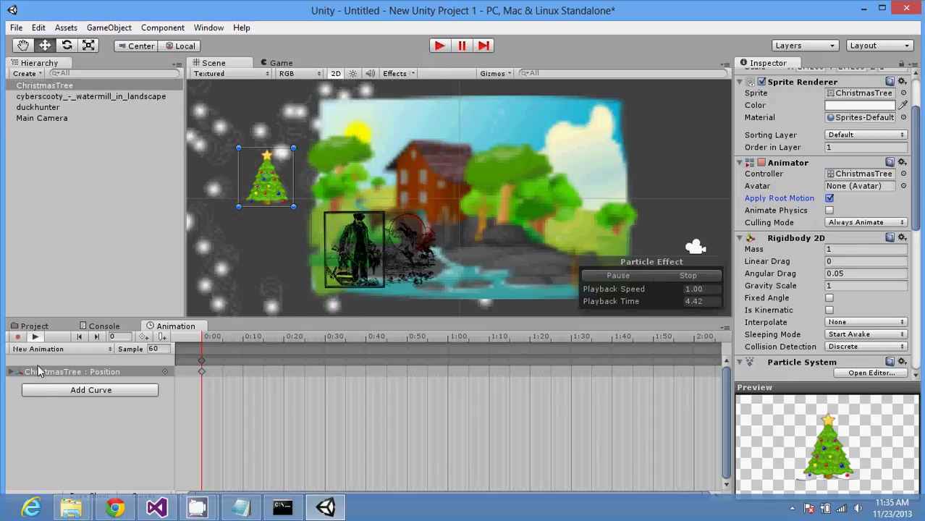
Step: Replay the animation preview, then briefly run and exit play mode to see the particles
click(36, 337)
click(36, 337)
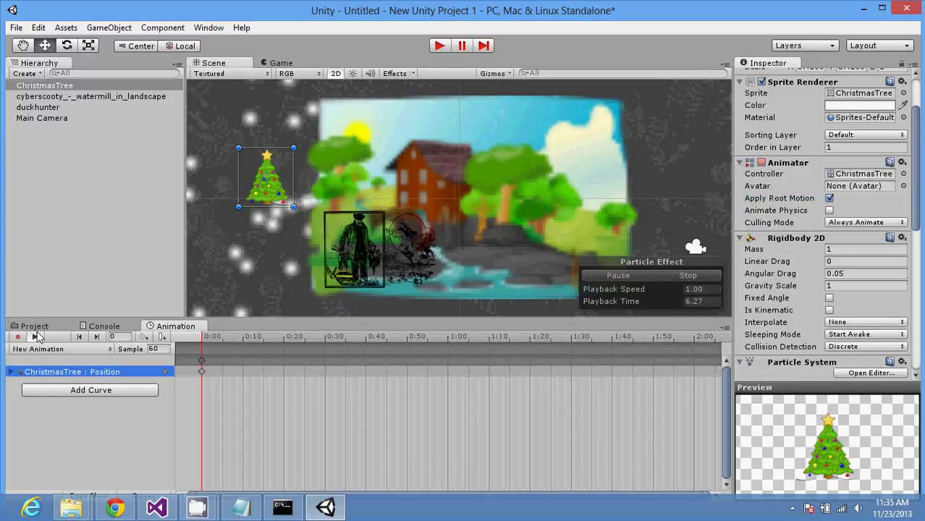
click(37, 337)
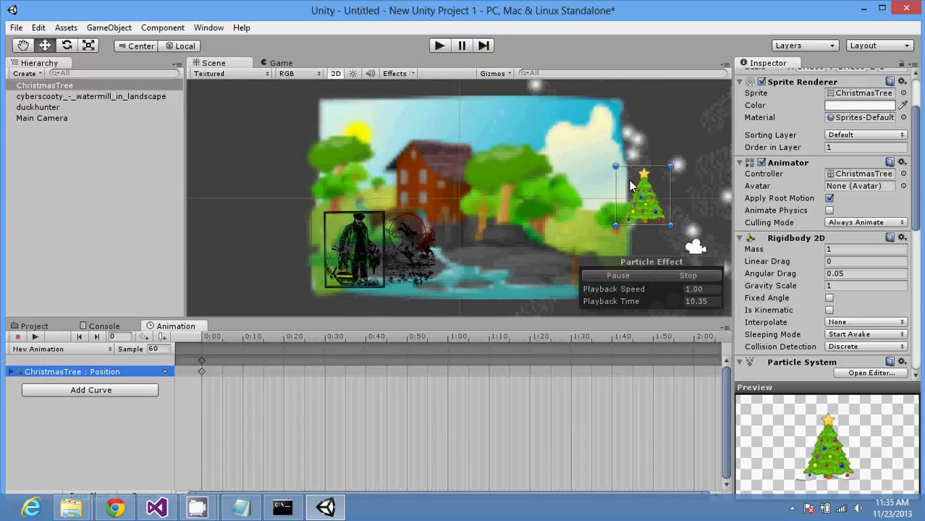
click(447, 45)
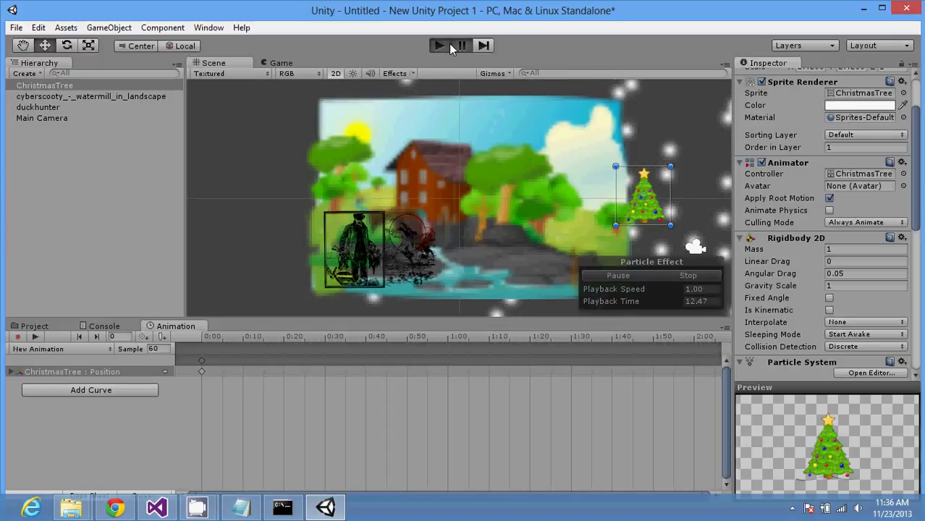
click(441, 46)
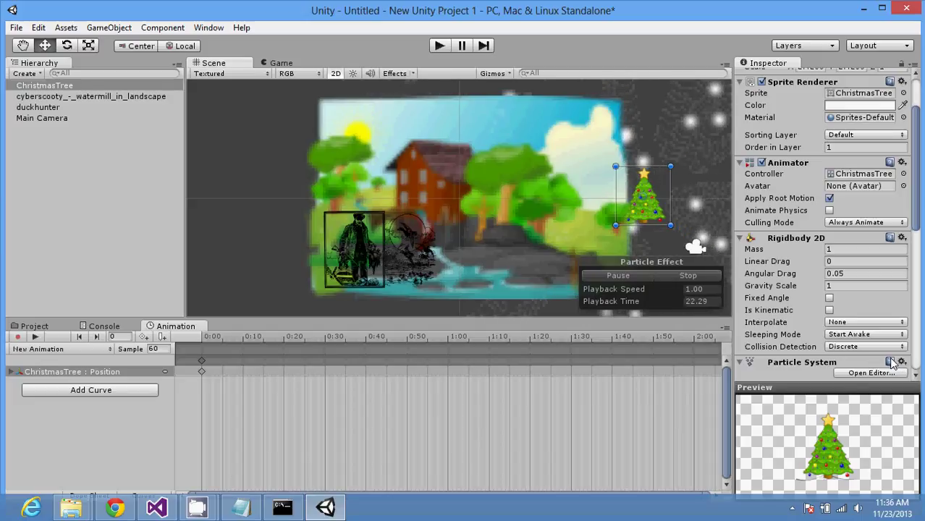
Step: Stop the particle simulation and remove the ChristmasTree : Position properties from the animation clip
click(683, 278)
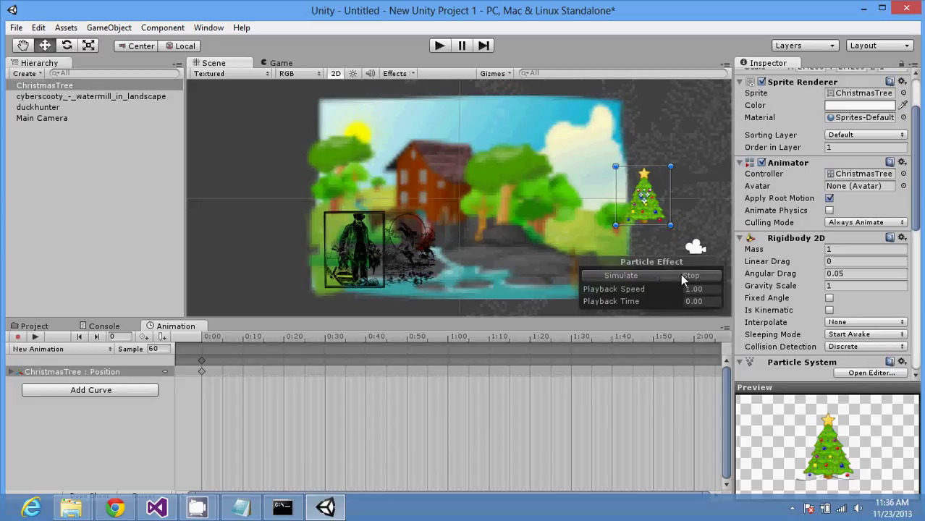
click(695, 215)
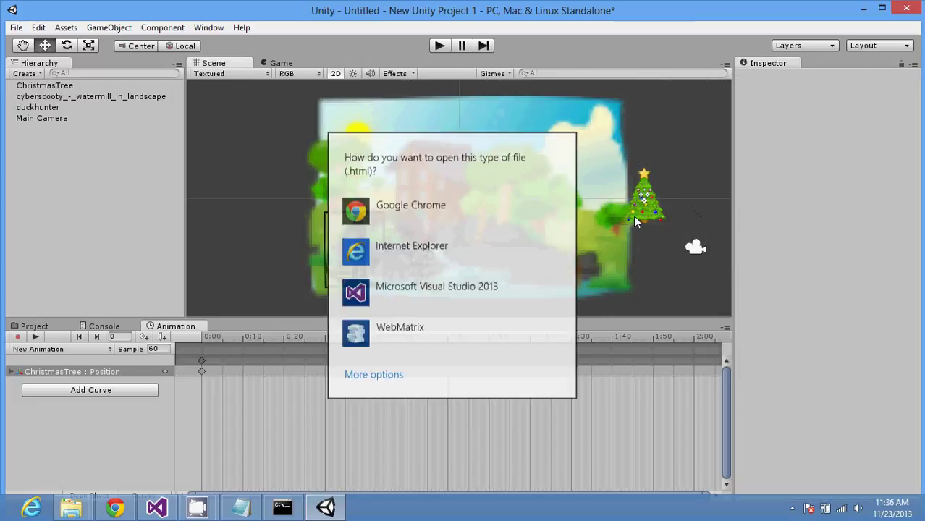
click(633, 216)
click(633, 216)
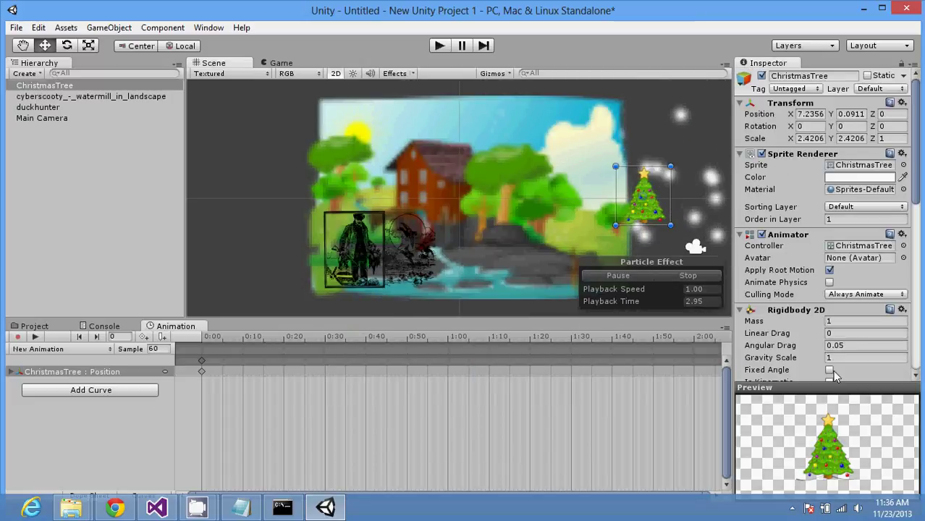
click(101, 372)
click(13, 372)
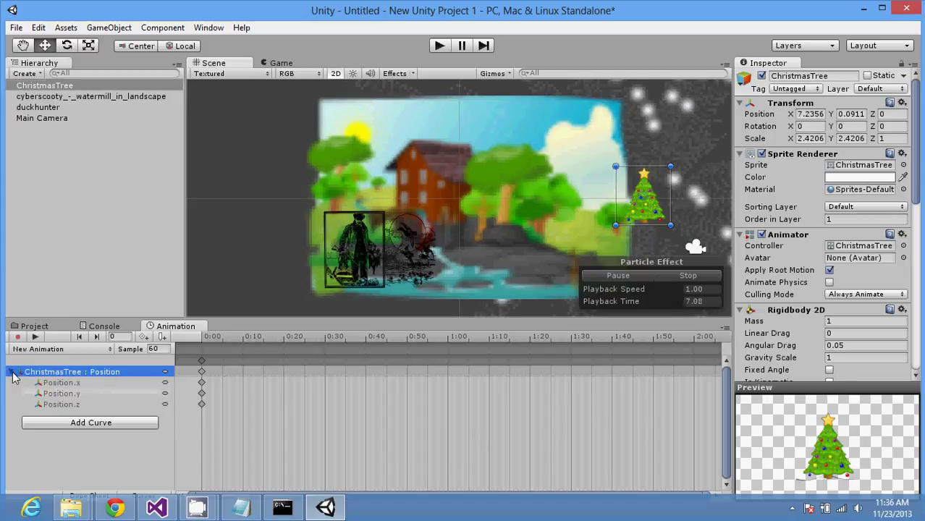
right_click(96, 370)
click(126, 382)
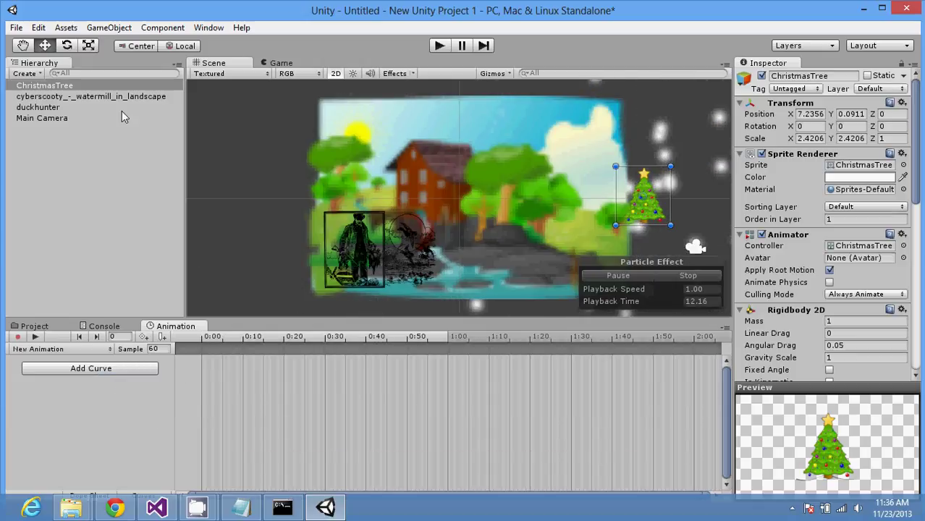
Step: Reselect the ChristmasTree and collapse its Particle System settings in the Inspector
click(109, 97)
click(109, 86)
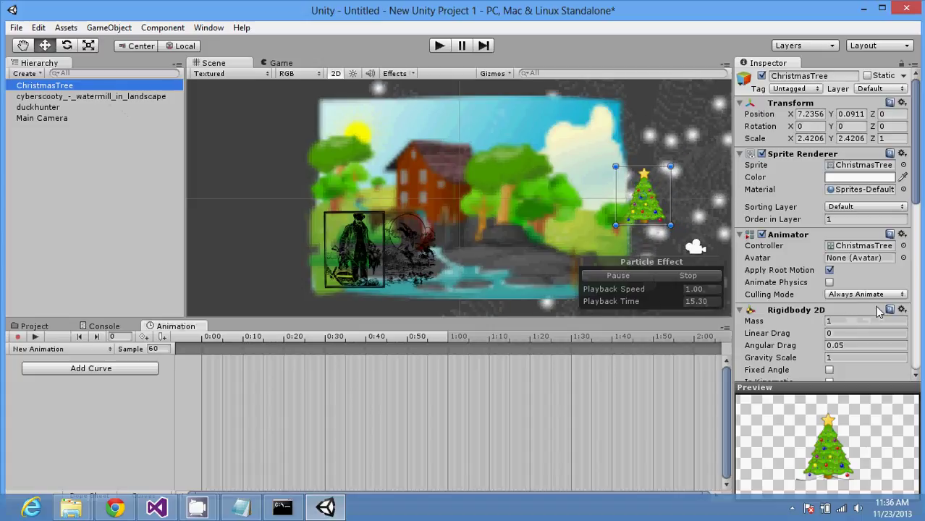
click(916, 359)
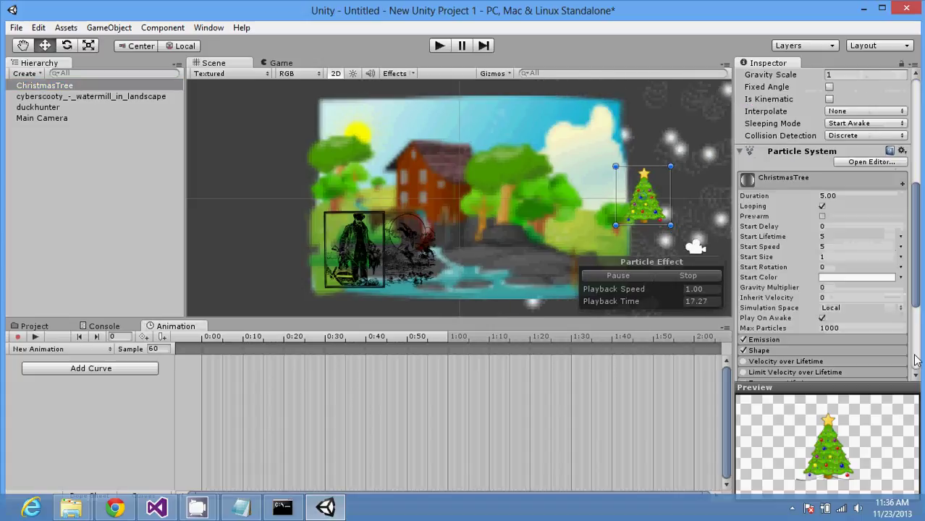
click(916, 359)
drag(918, 340, 920, 293)
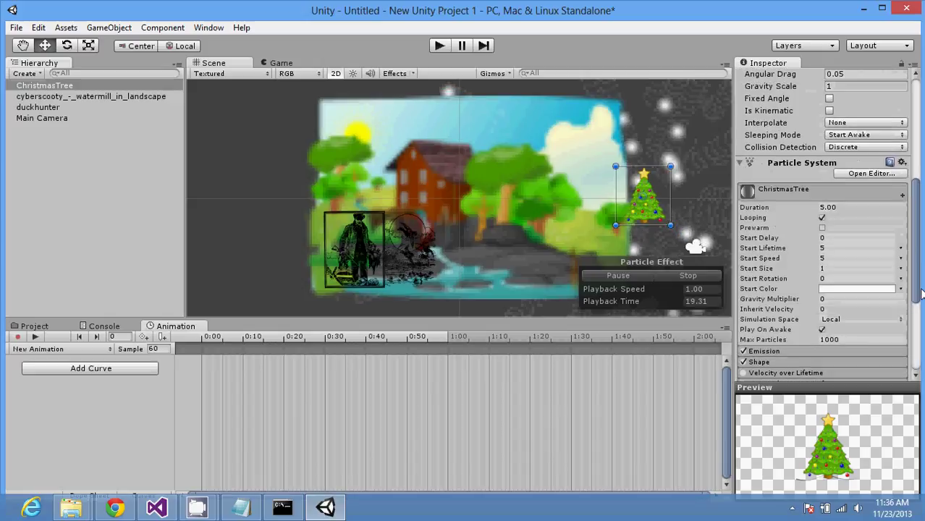
click(738, 162)
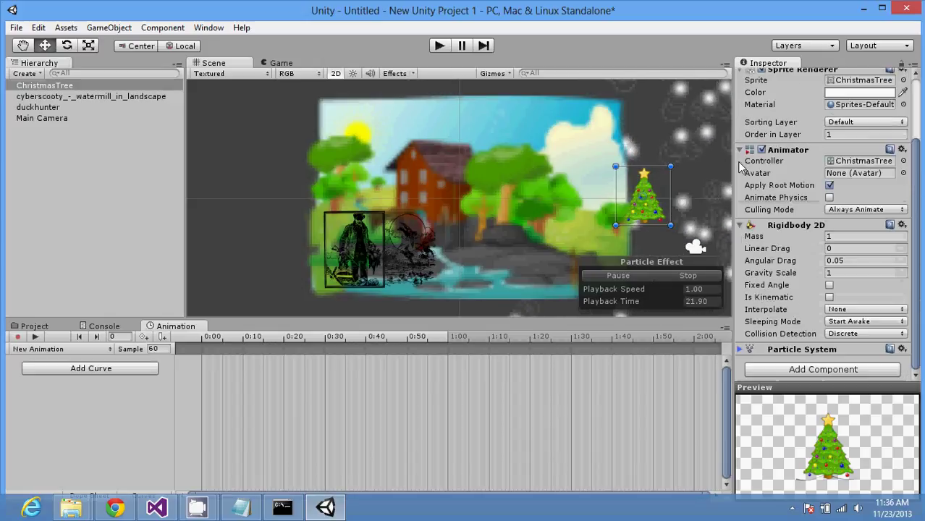
Step: Dismiss the stray file dialog and remove the Particle System component via its gear menu
click(889, 349)
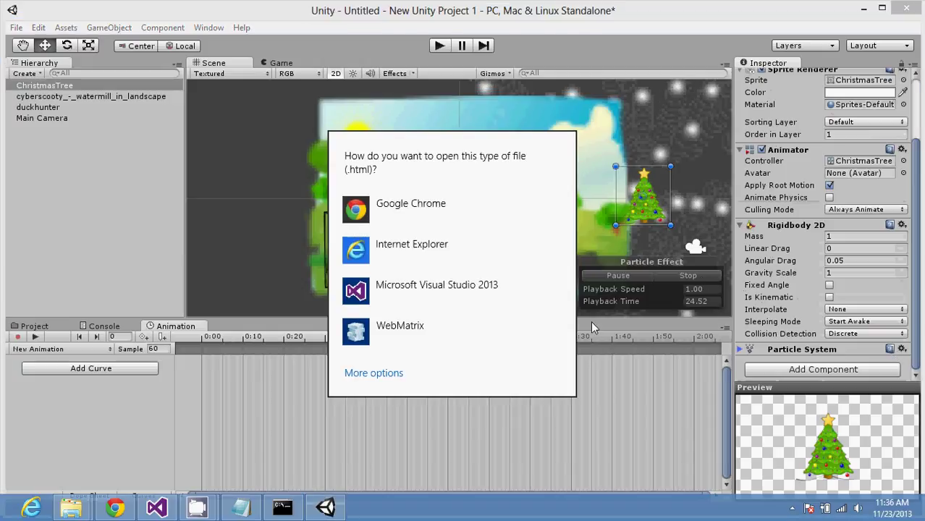
click(764, 395)
click(902, 349)
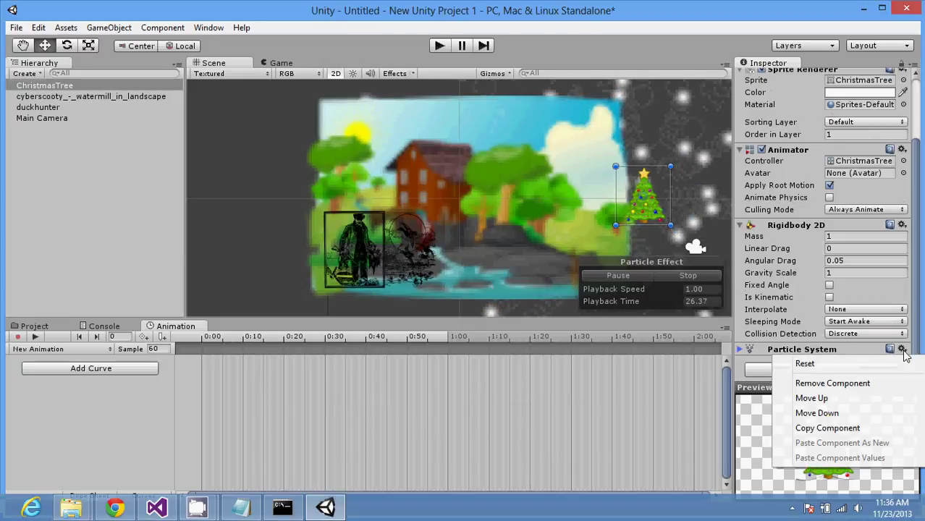
click(896, 383)
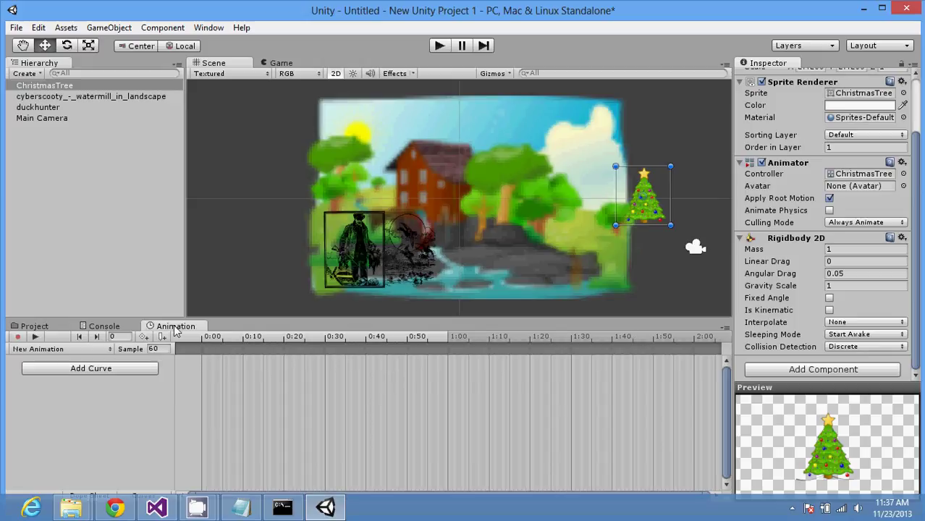
Step: Filter the Project view to Favorites > All Scripts, then switch to Chrome's sprite animation video
click(98, 326)
click(45, 327)
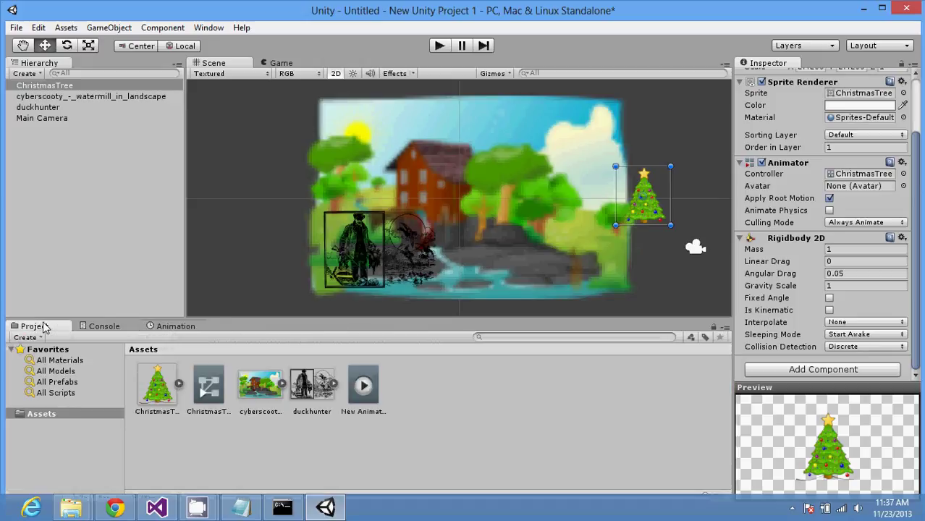
click(63, 393)
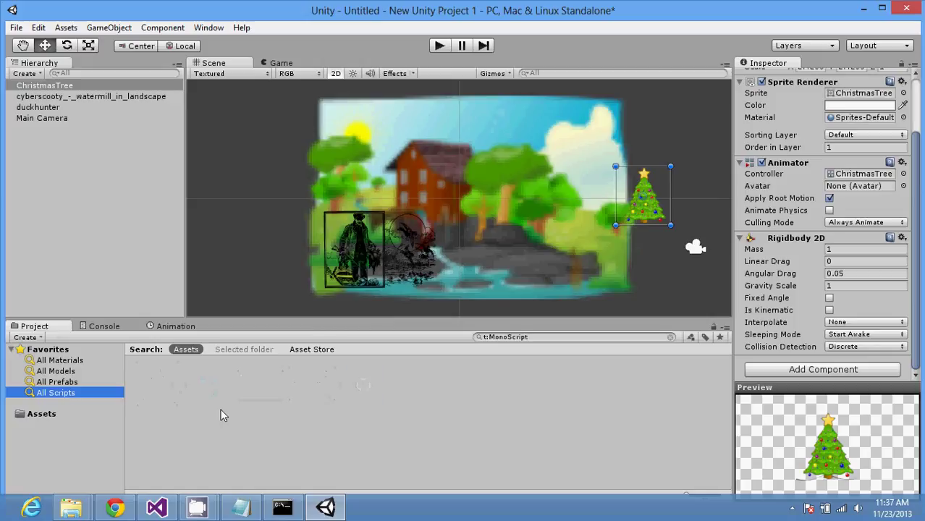
right_click(224, 415)
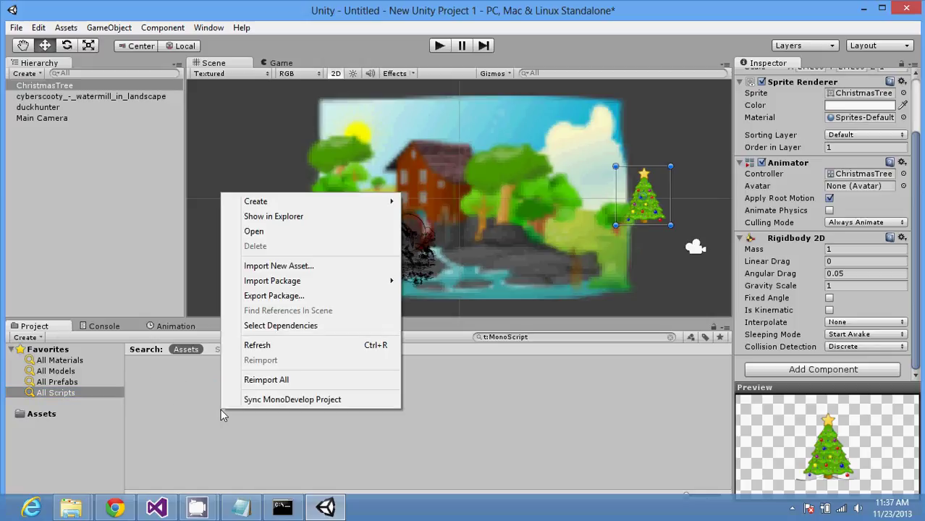
click(114, 508)
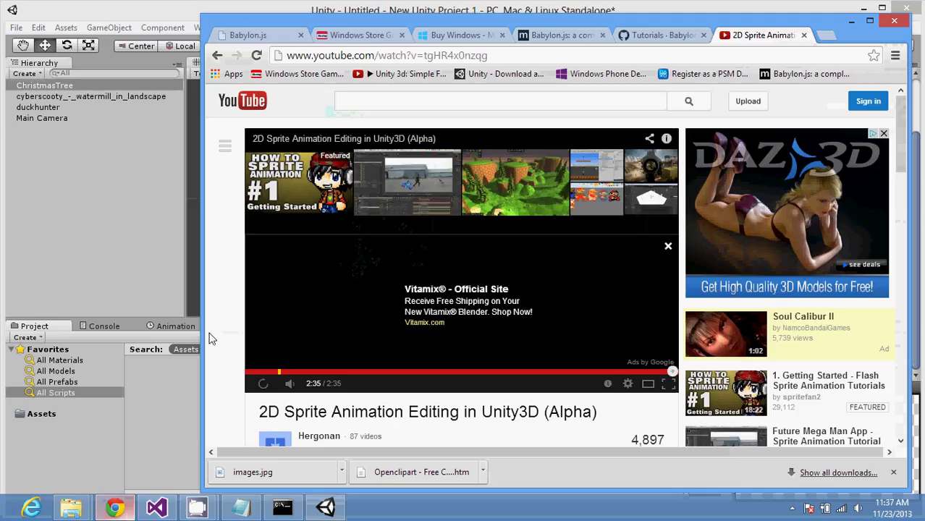
Step: Check the Babylon.js site, its tutorials wiki and the git clone, then return to Unity
click(268, 36)
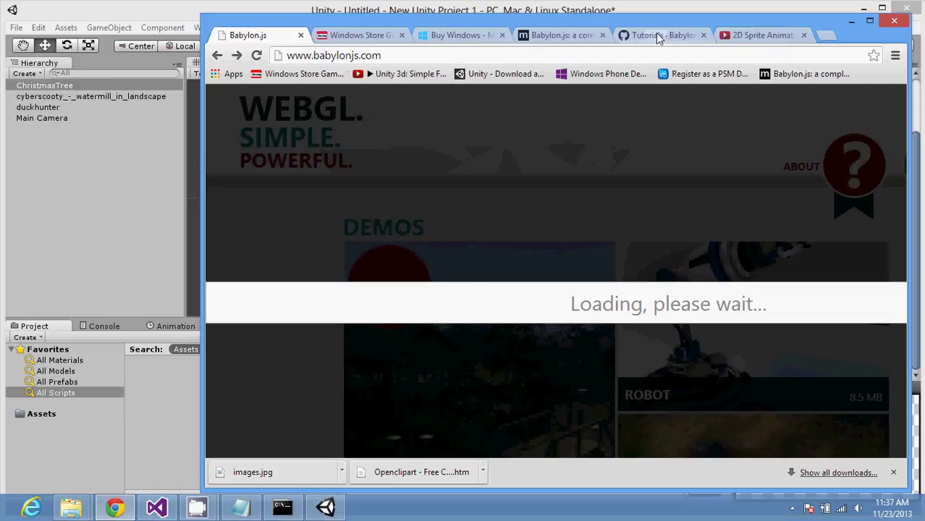
click(656, 36)
click(277, 509)
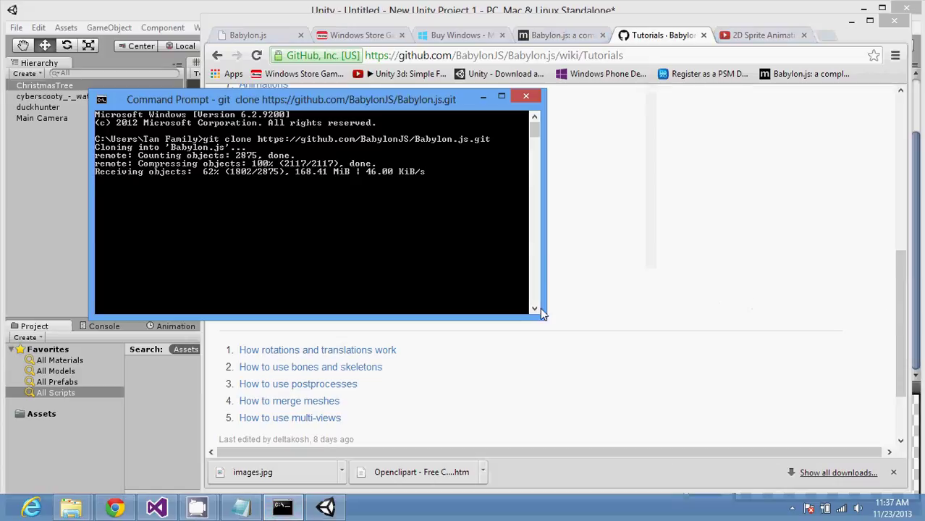
click(639, 342)
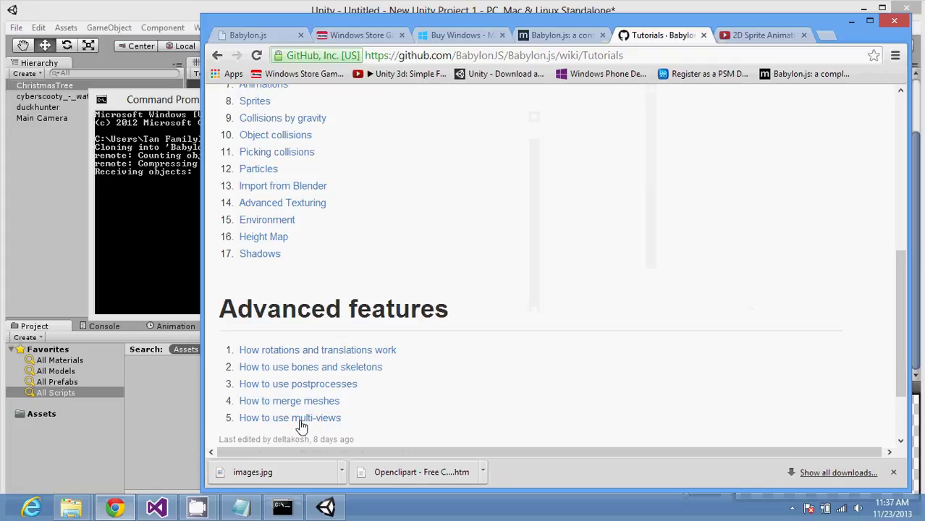
click(160, 427)
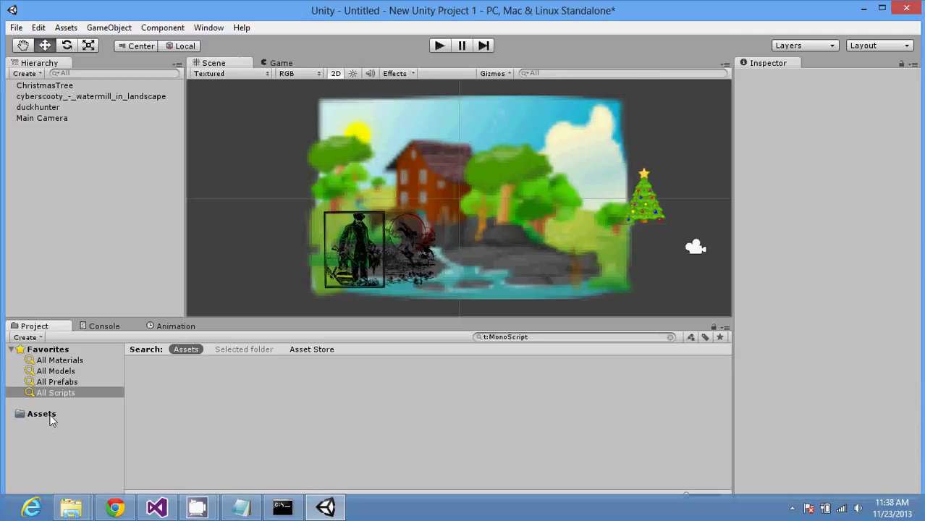
Step: Save the current scene in the Assets folder as myfirst_scene
click(17, 28)
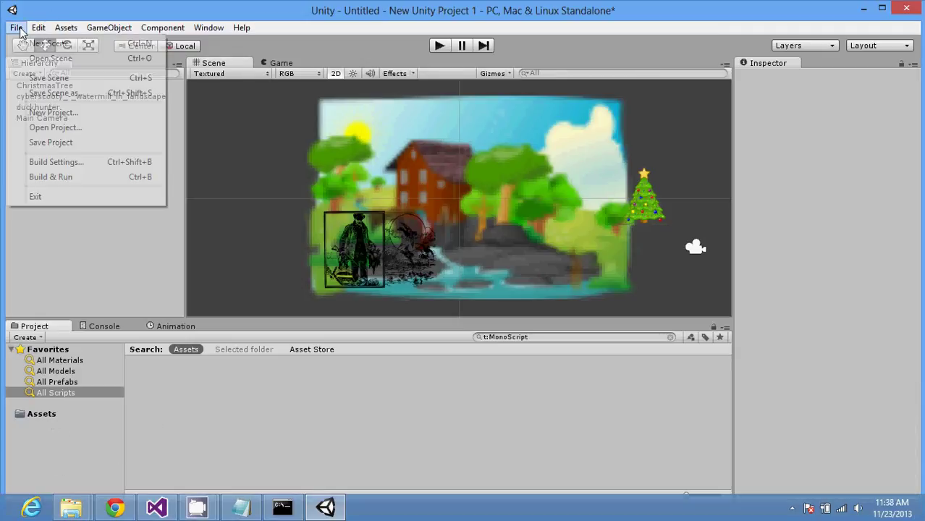
click(45, 78)
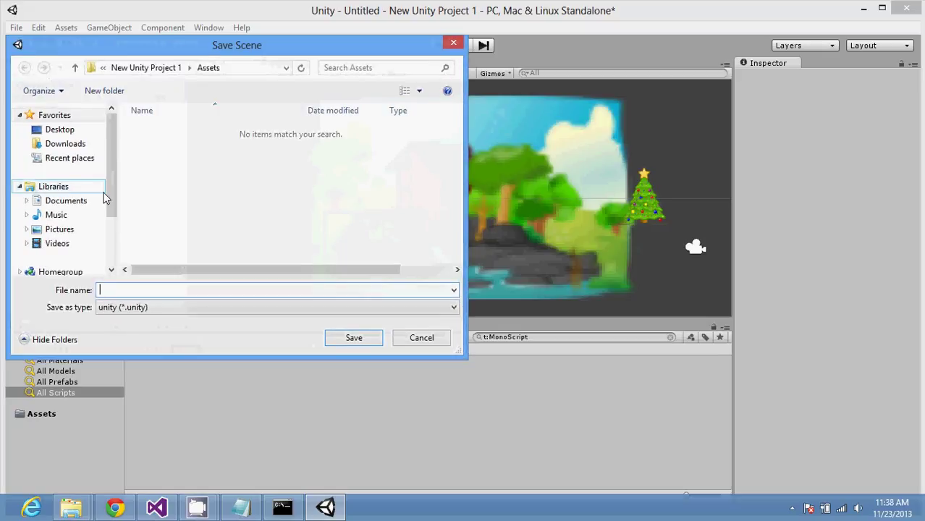
text(fi)
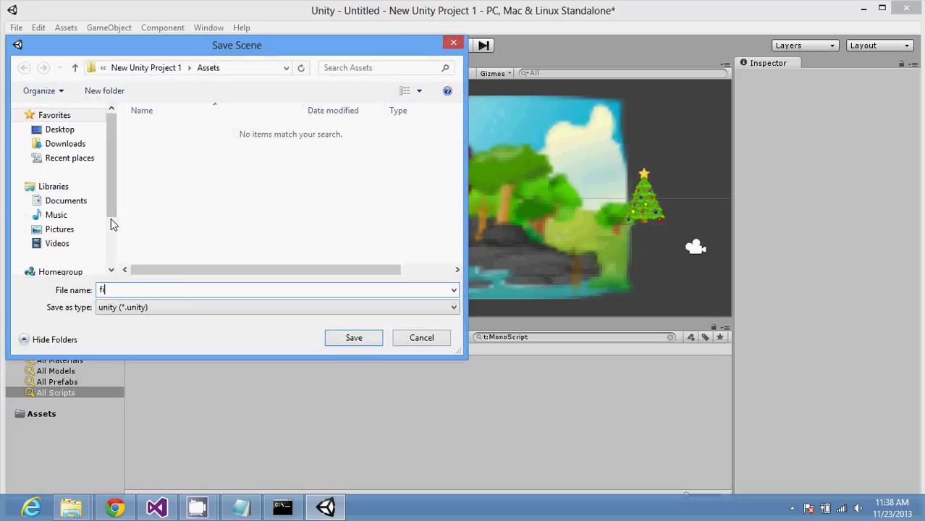
text(rstscene)
key(Home)
text(my)
key(Right)
key(Right)
key(Right)
key(Right)
text(_)
key(Return)
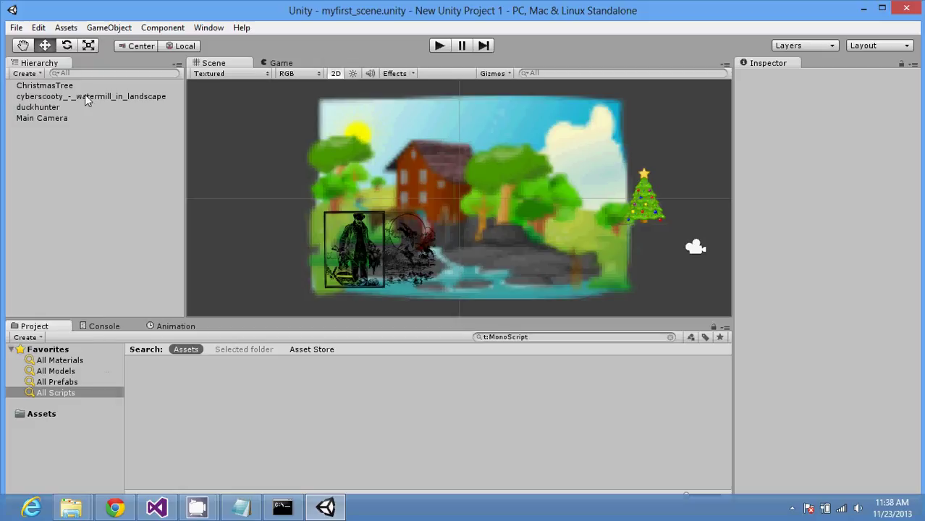
Step: Show the Assets folder in the Project panel and select the myfirst_scene asset
click(14, 27)
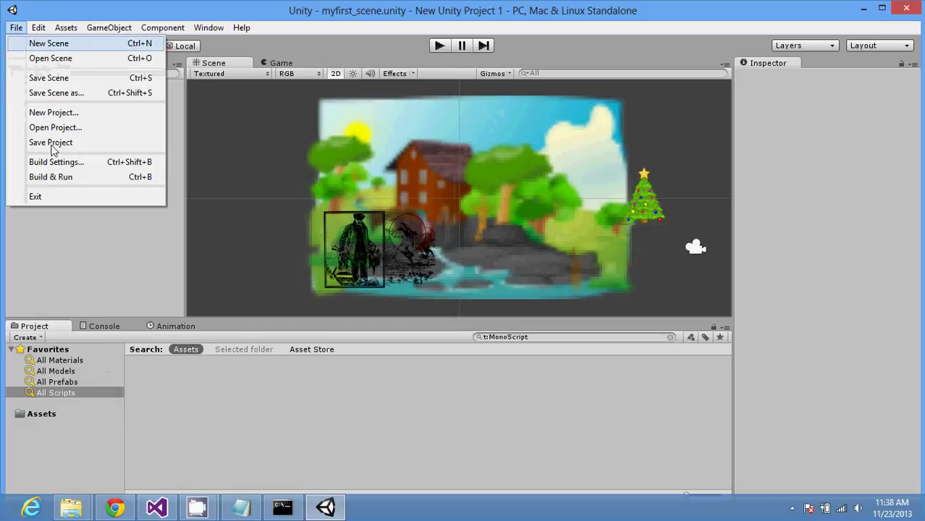
click(95, 286)
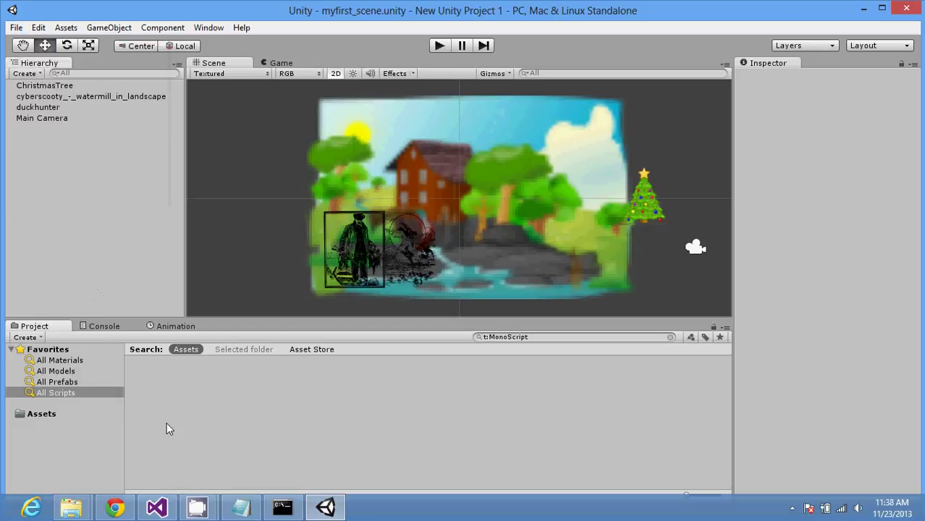
click(56, 417)
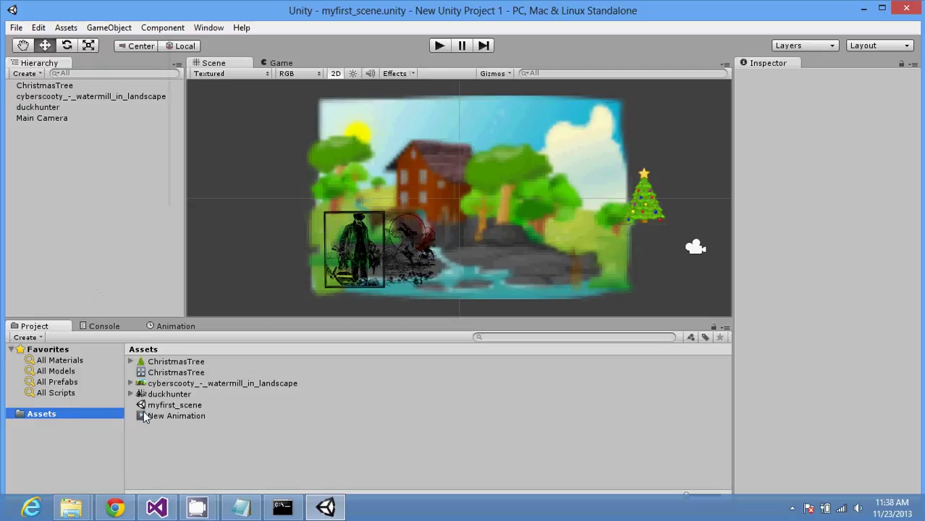
click(166, 405)
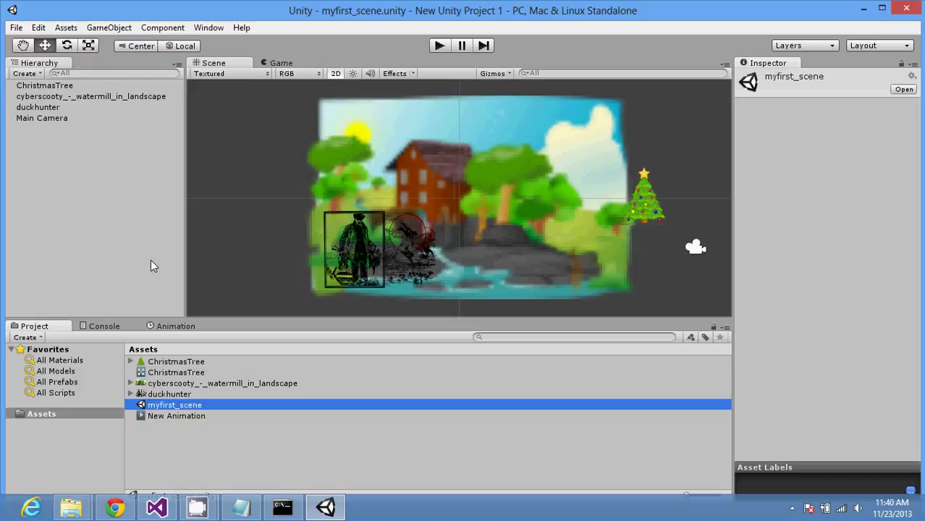
Step: In notes.txt, add the line '-built in physics engine' and start a new line
click(242, 508)
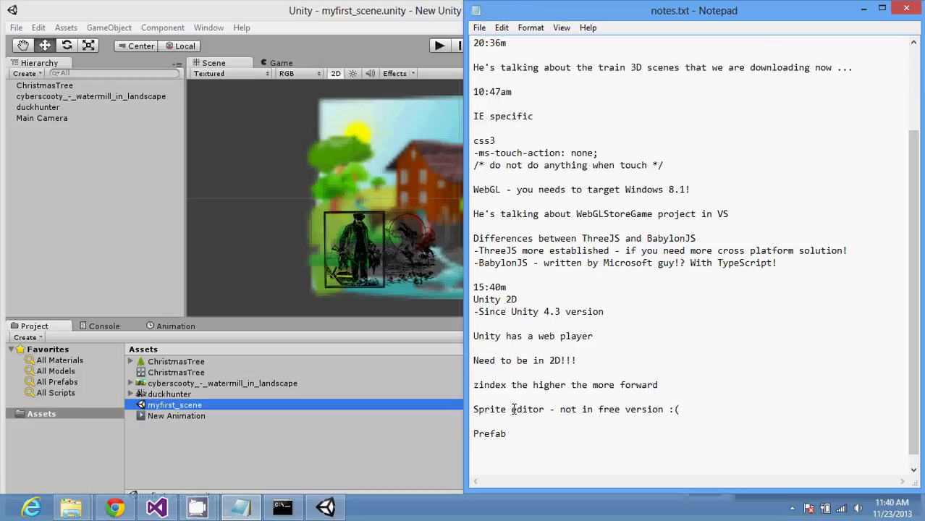
text(-built in physics engine)
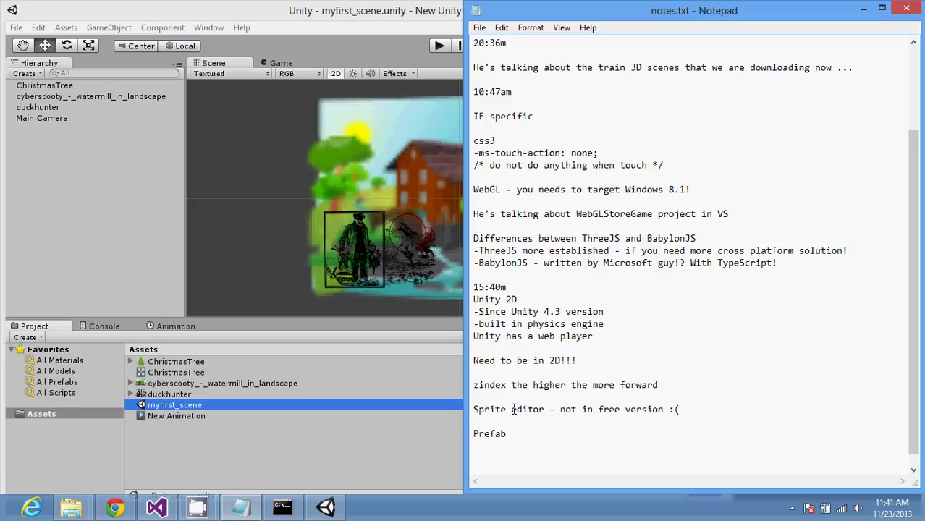
key(Return)
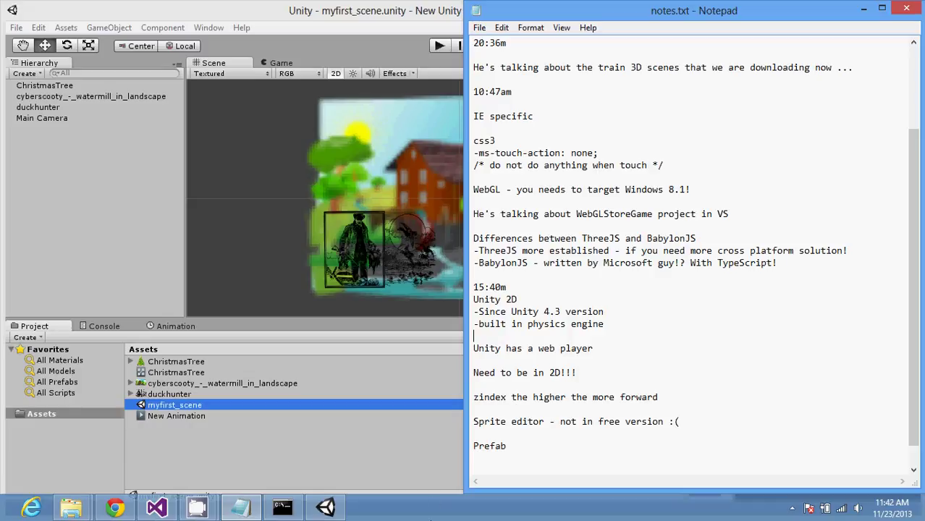
Step: Back in Unity, review the Christmas tree's Rigidbody 2D settings, then select the duckhunter sprite
click(412, 476)
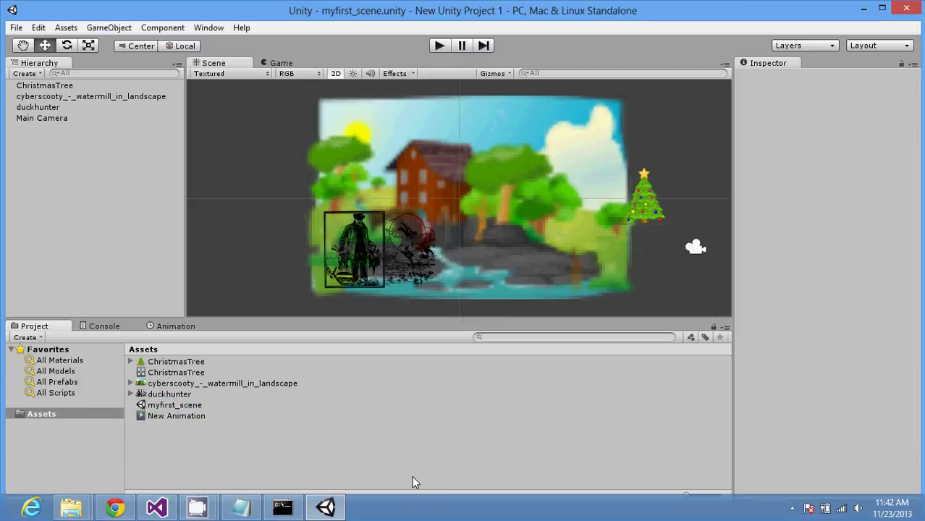
click(642, 210)
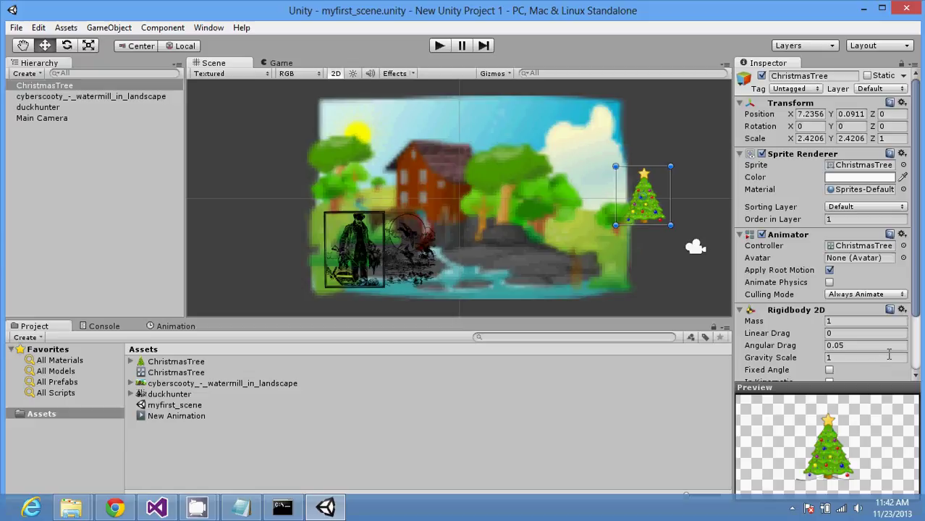
drag(913, 334, 919, 369)
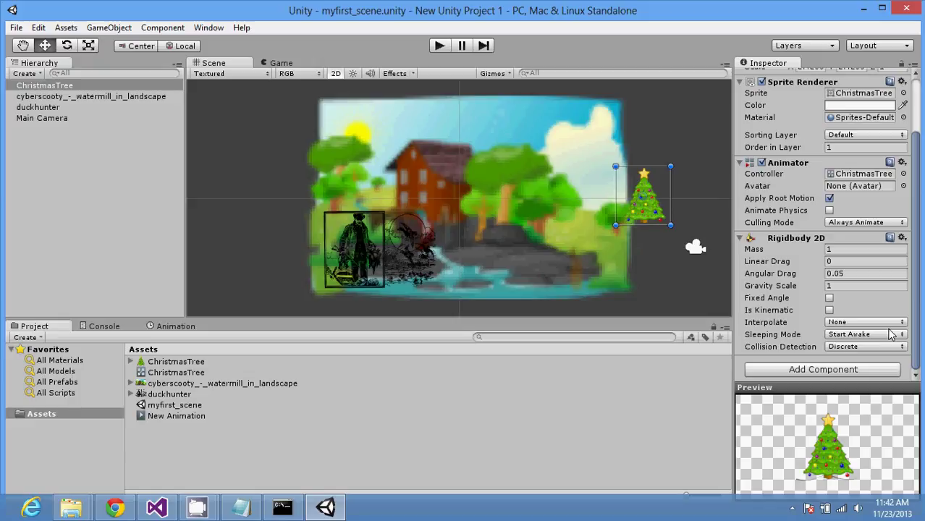
click(372, 242)
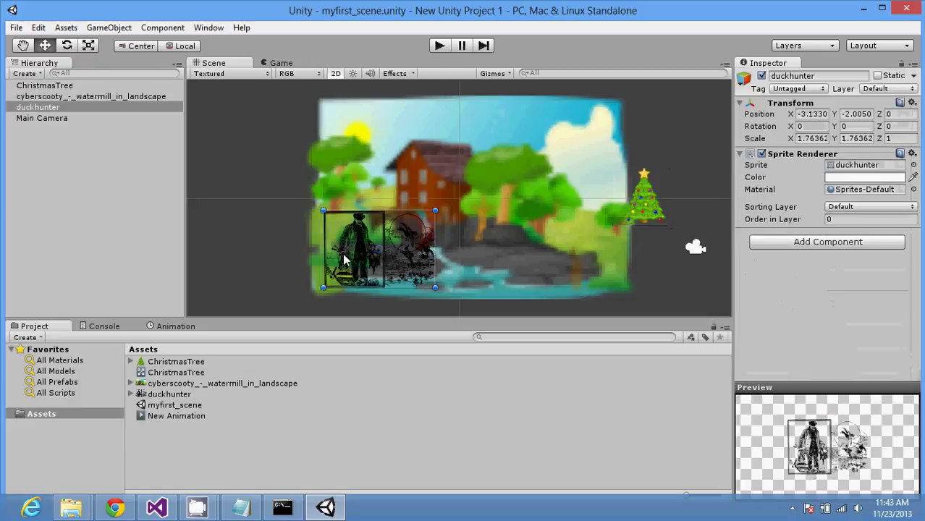
Step: Add a Circle Collider 2D to the duckhunter and move it up-left to X -4.3060, Y -0.96533
click(853, 243)
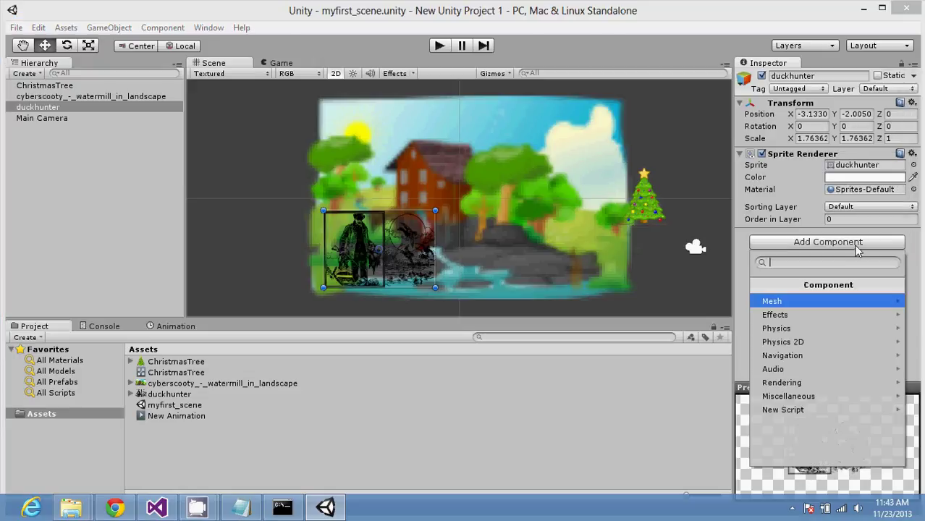
click(839, 342)
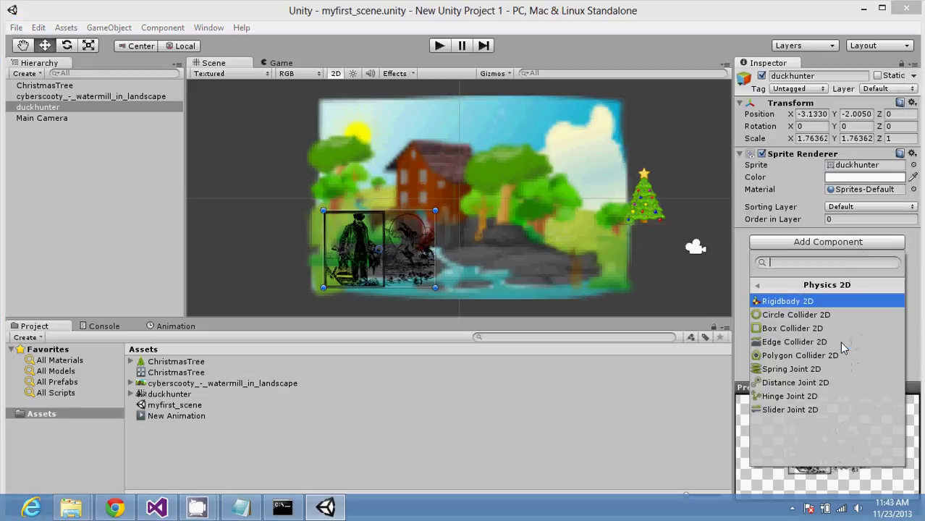
click(832, 314)
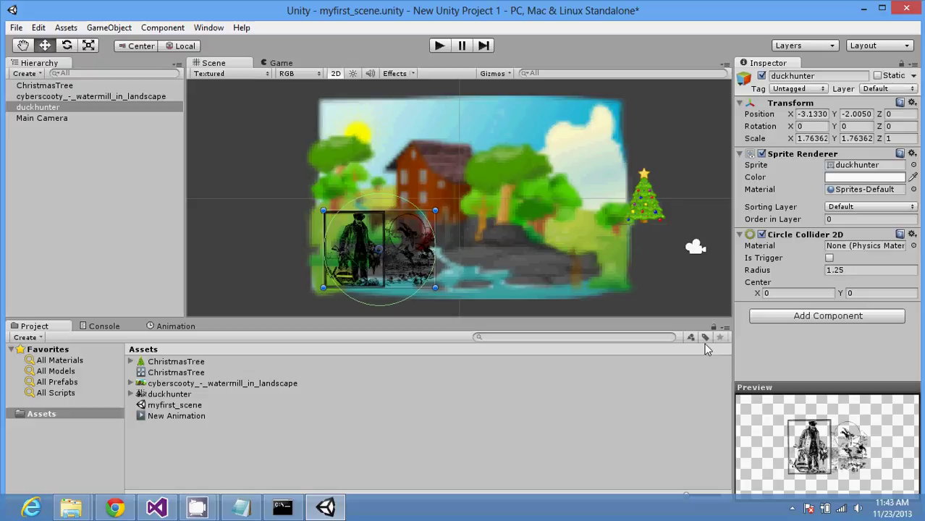
drag(420, 249, 391, 224)
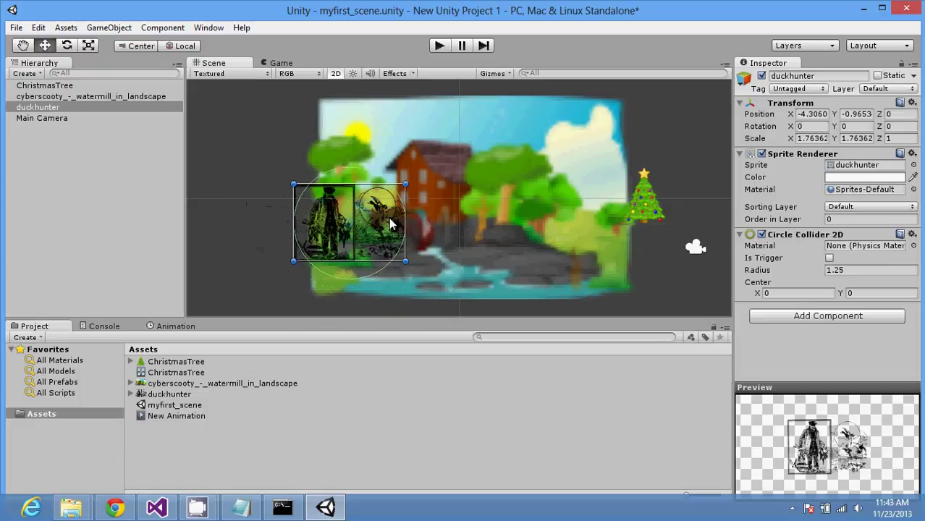
Step: Check the Christmas tree's Rigidbody 2D stays at defaults, then view the duckhunter's Circle Collider 2D
click(637, 208)
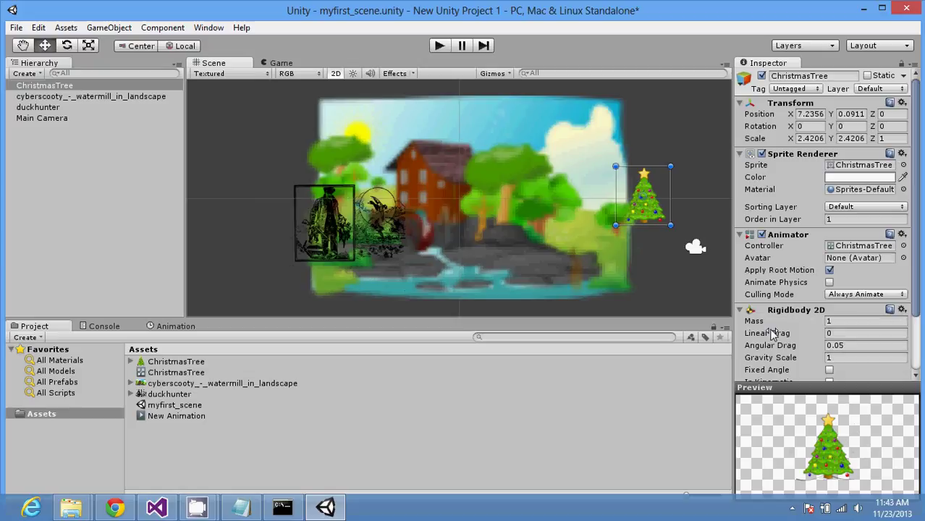
mouse_move(771, 331)
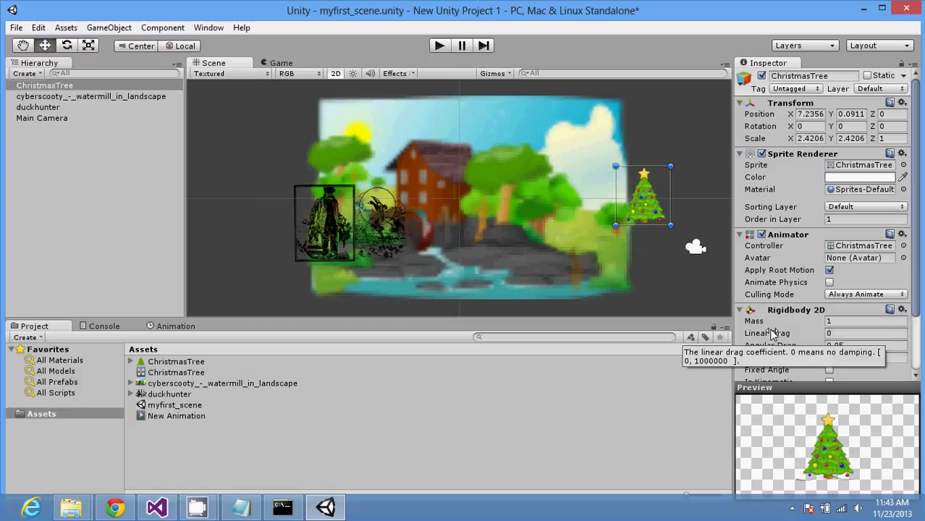
drag(916, 311, 916, 376)
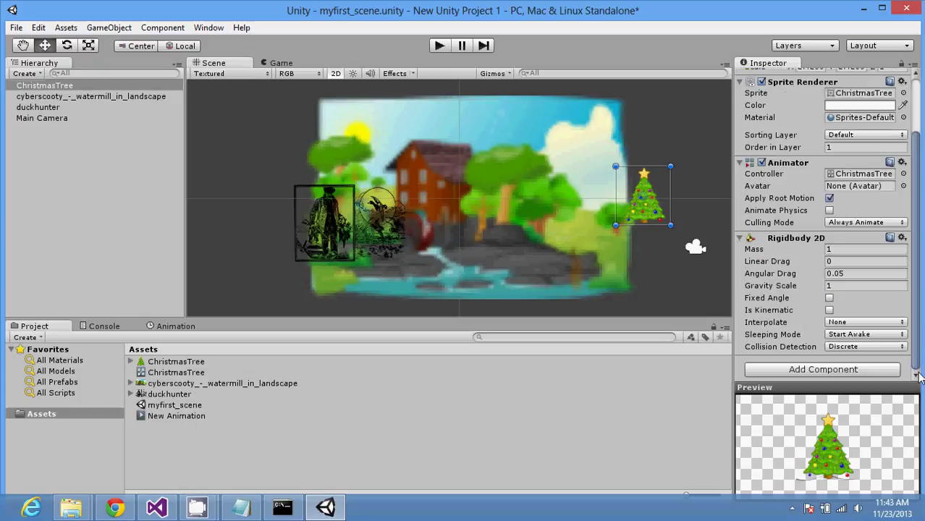
click(864, 322)
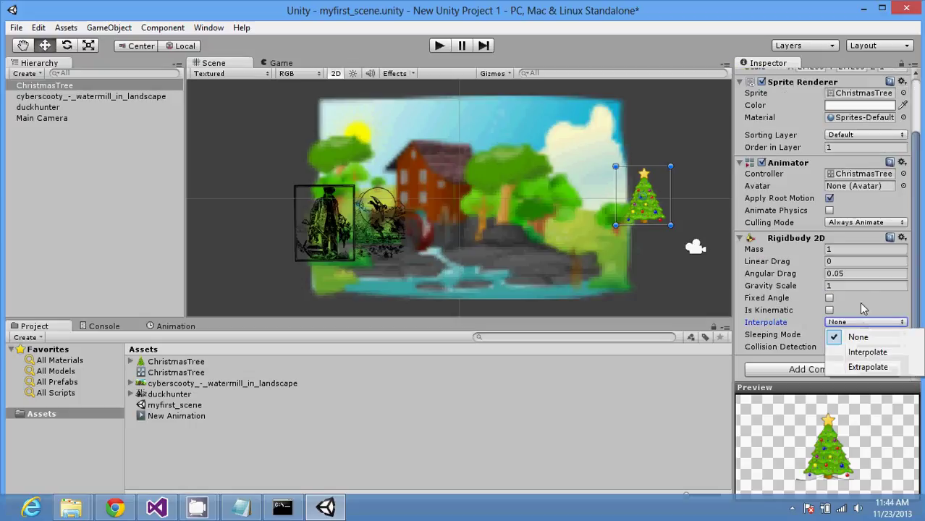
click(858, 298)
click(861, 299)
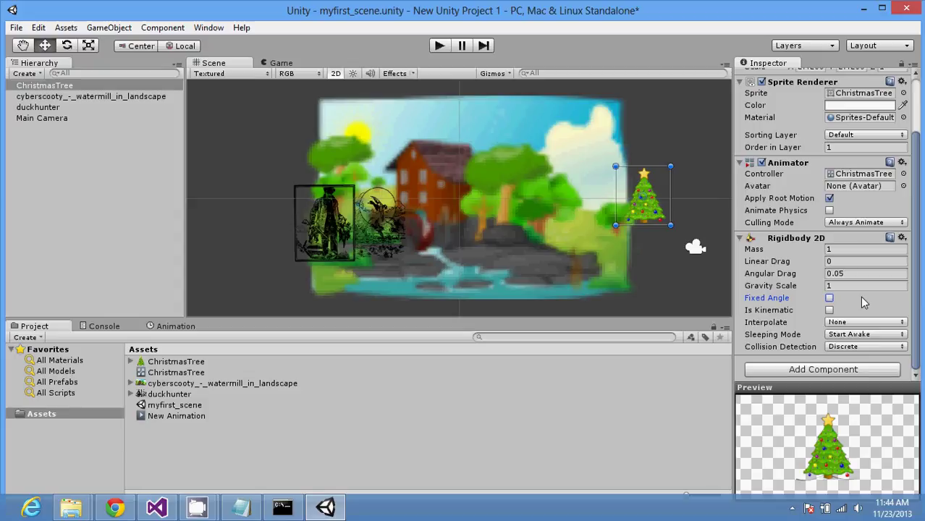
click(395, 257)
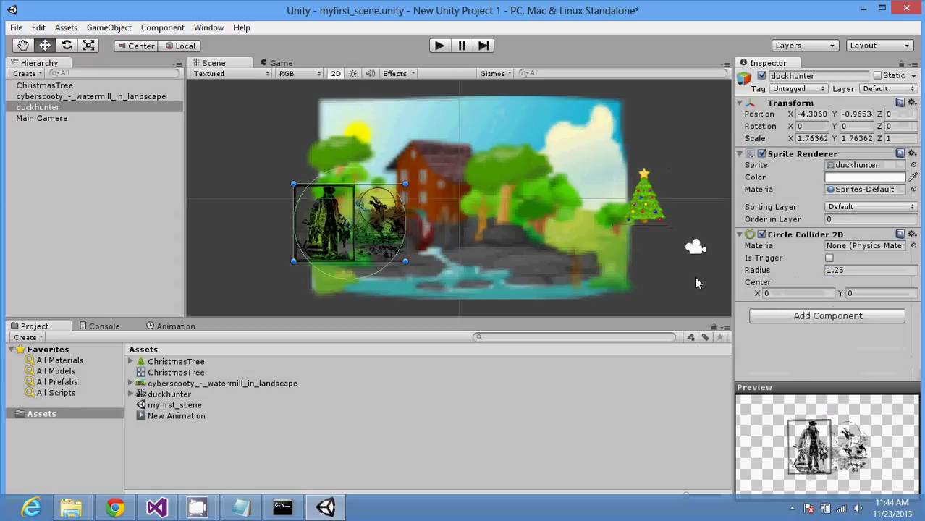
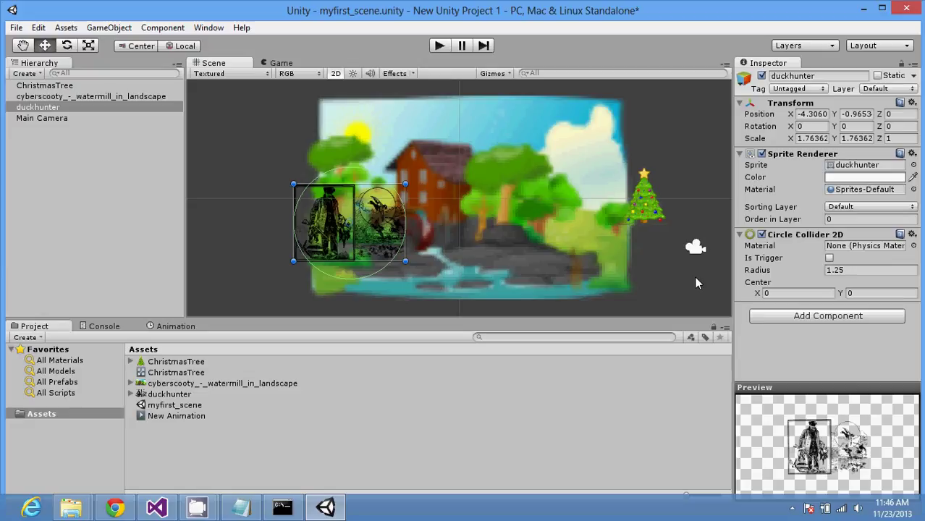
Step: Select the ChristmasTree sprite and enable Fixed Angle on its Rigidbody 2D
click(648, 219)
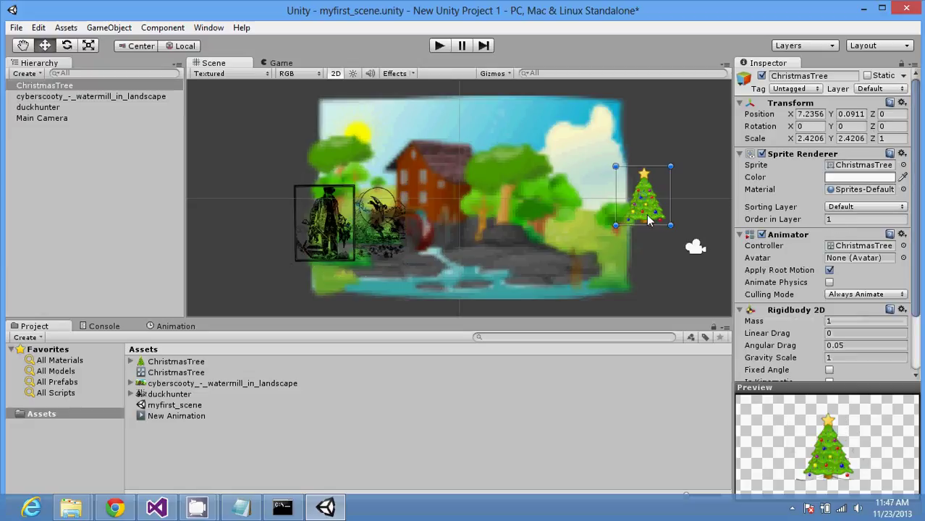
scroll(917, 330, down, 1)
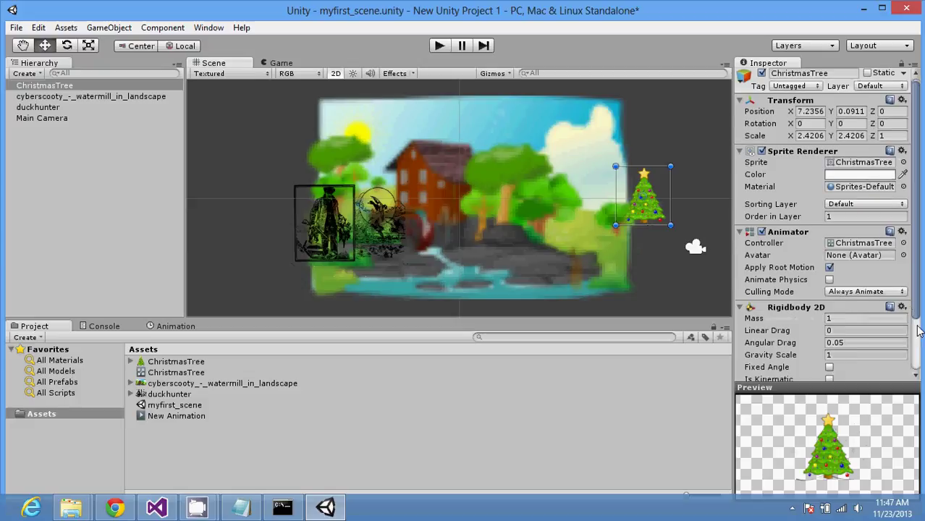
scroll(918, 330, down, 3)
click(829, 298)
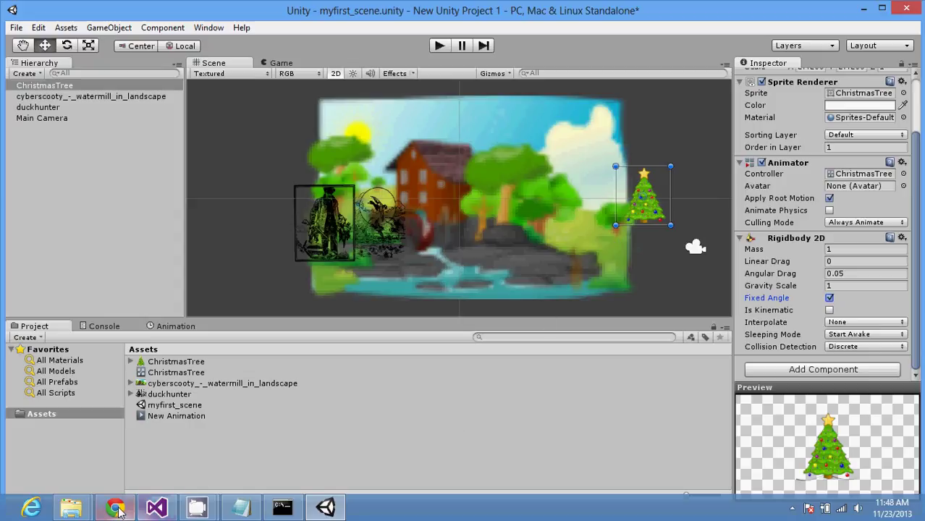
Step: Search 'store' from the Start screen and launch the Windows Store app
mouse_move(118, 510)
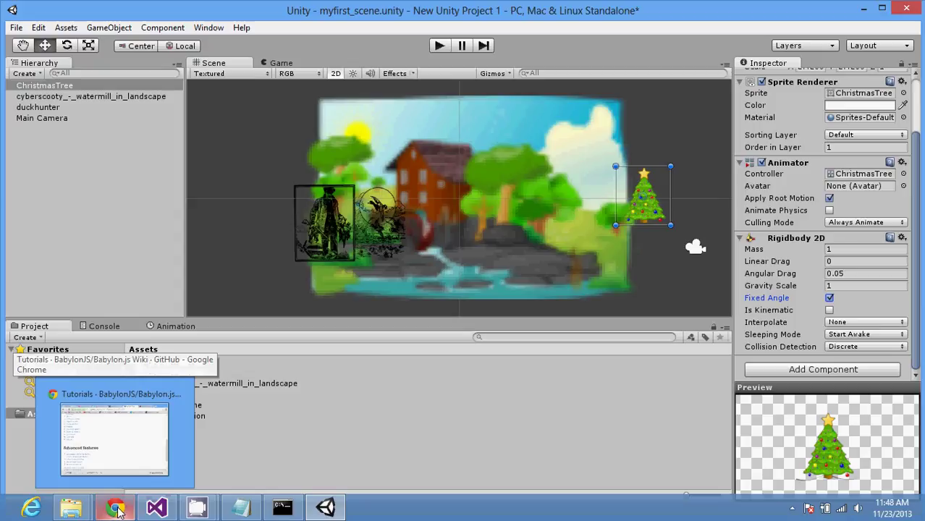
key(super)
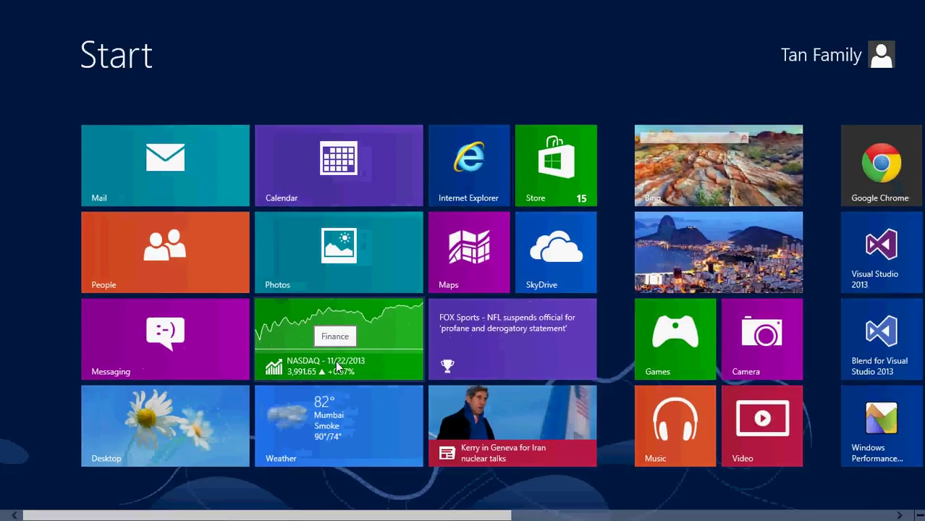
text(store)
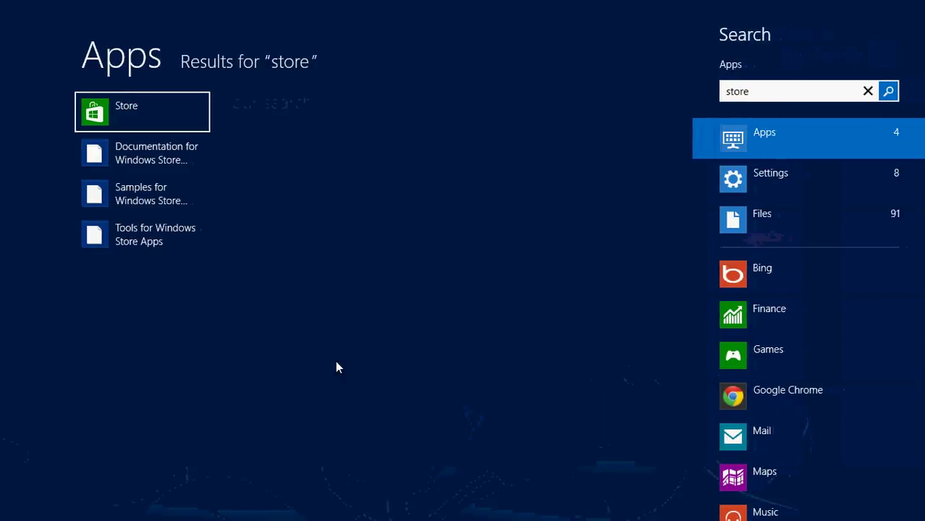
key(Return)
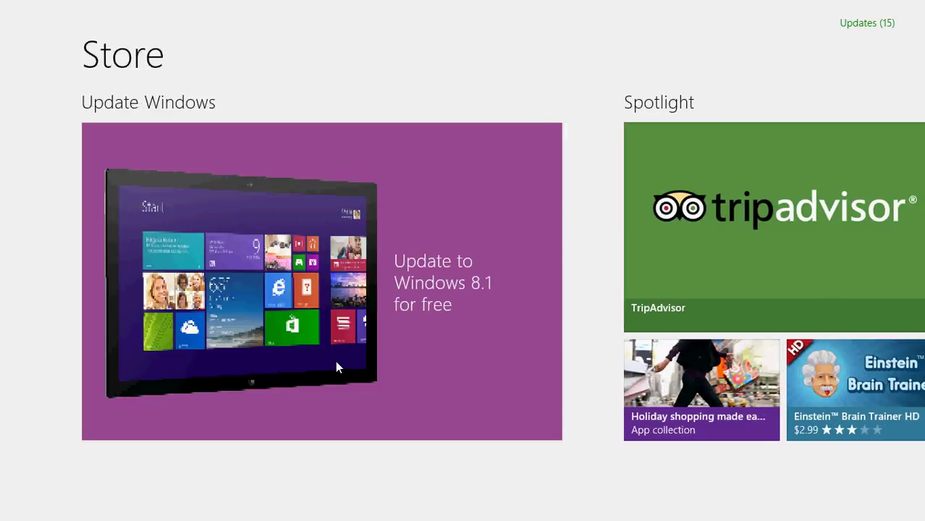
Step: Dismiss the Store search pane and open the full Games category page listing 16751 apps
text(bugs)
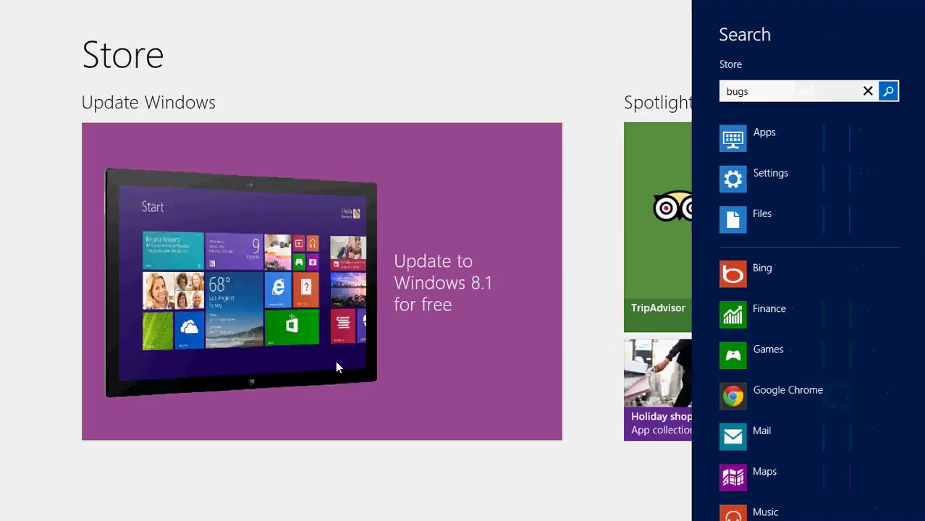
click(524, 78)
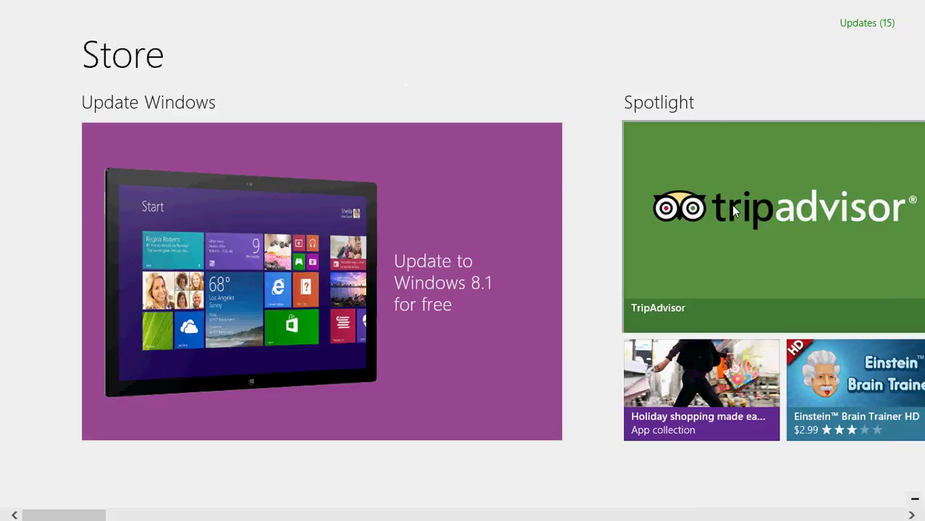
scroll(526, 257, down, 10)
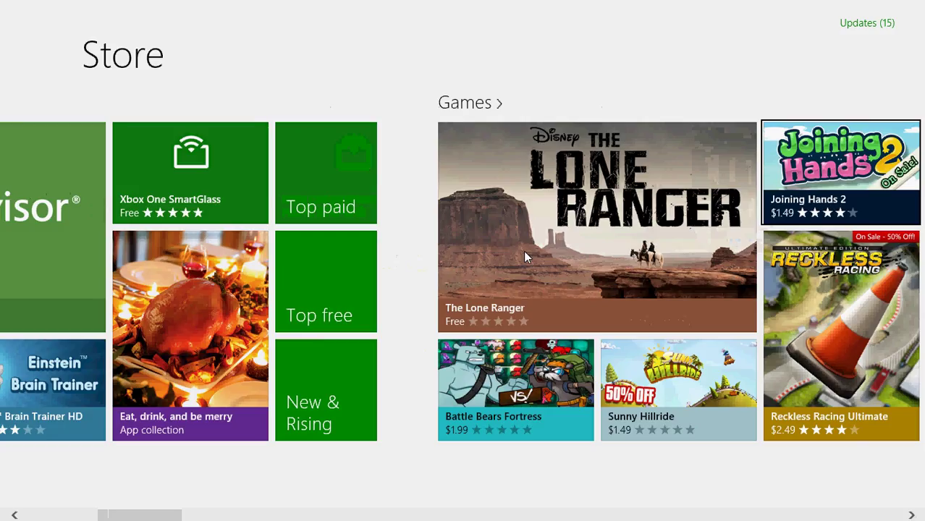
text(game)
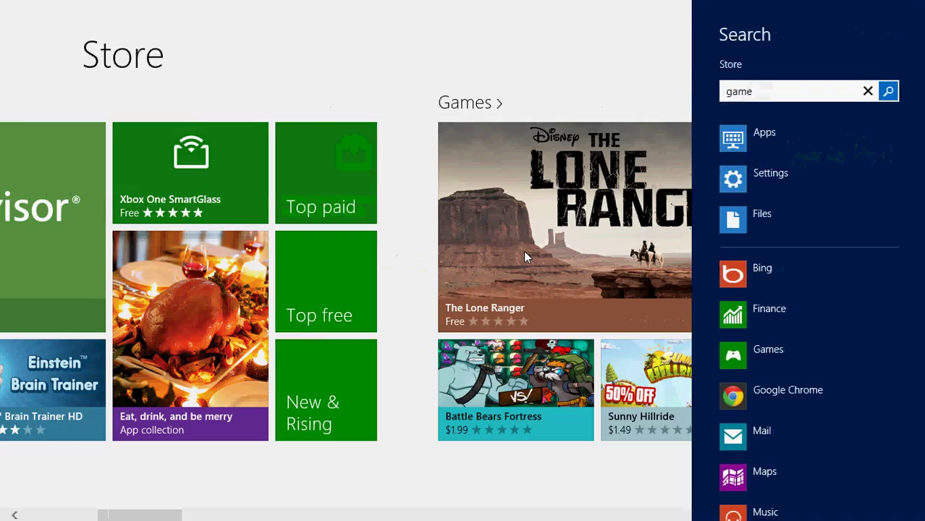
click(387, 315)
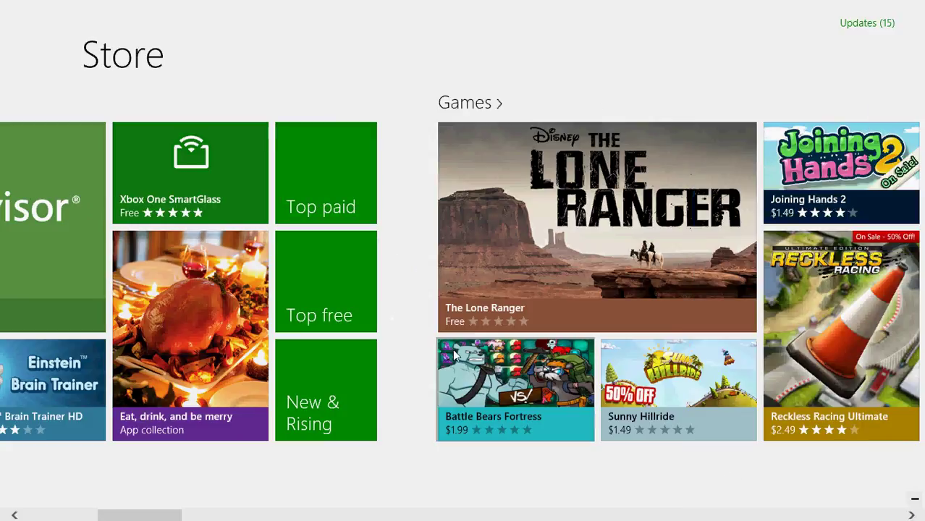
click(474, 105)
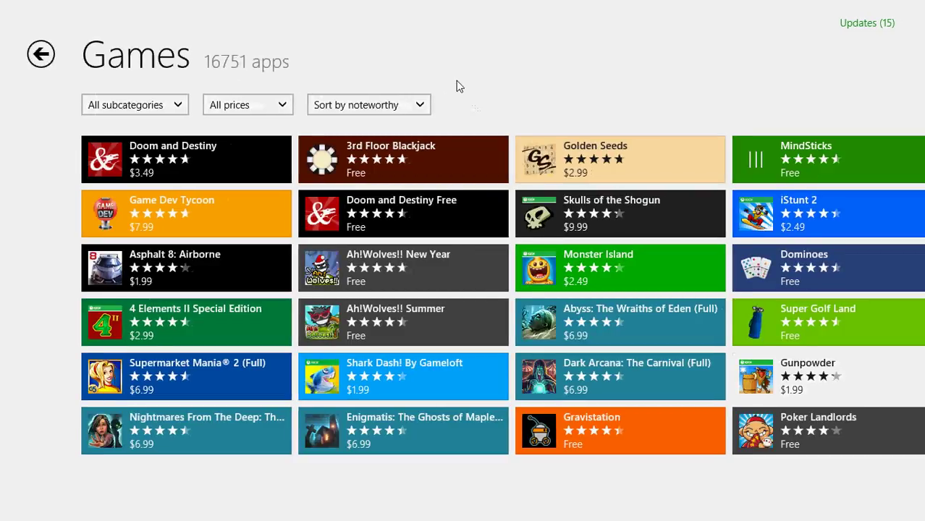
Step: Filter games to the Kids subcategory, keep all prices, then return to the Store home page
click(138, 110)
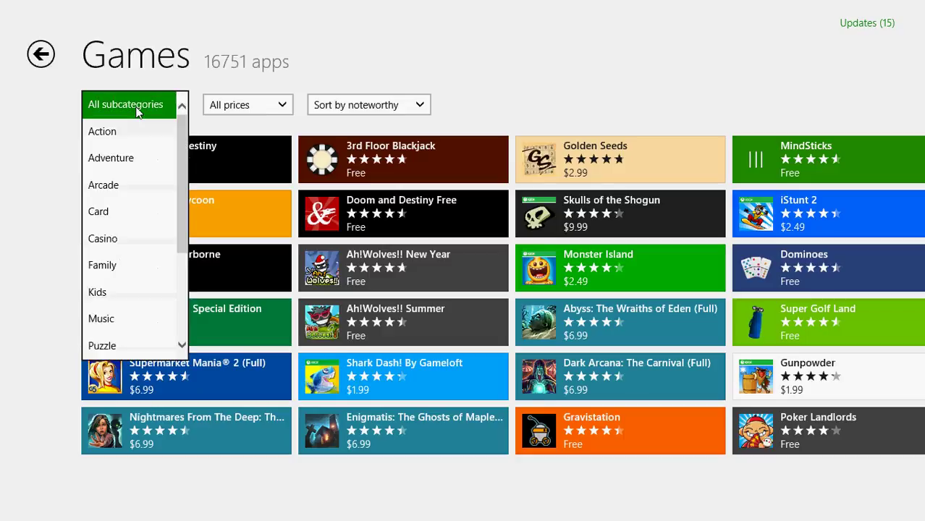
click(101, 292)
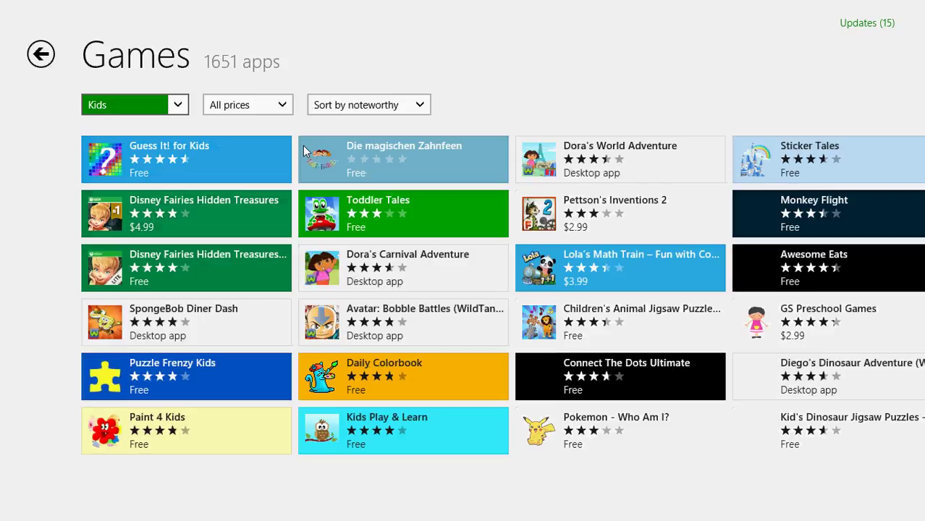
click(282, 110)
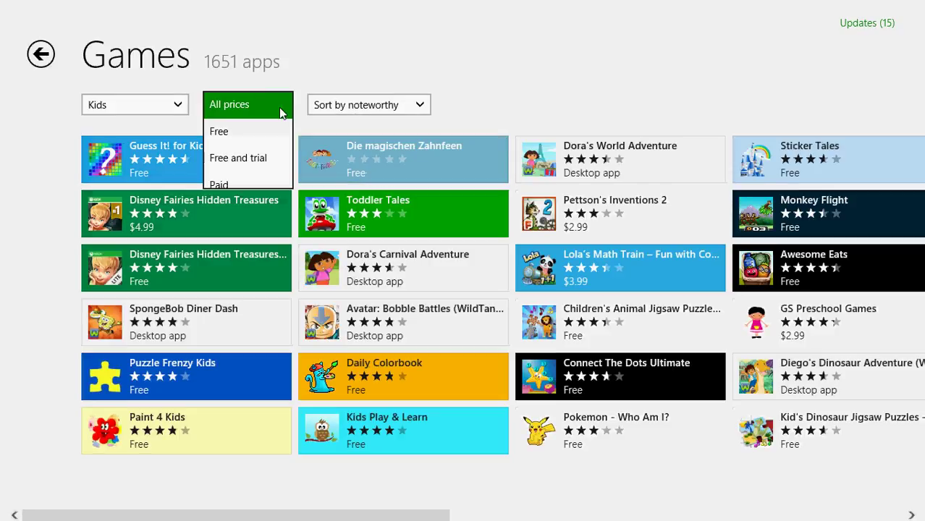
click(281, 109)
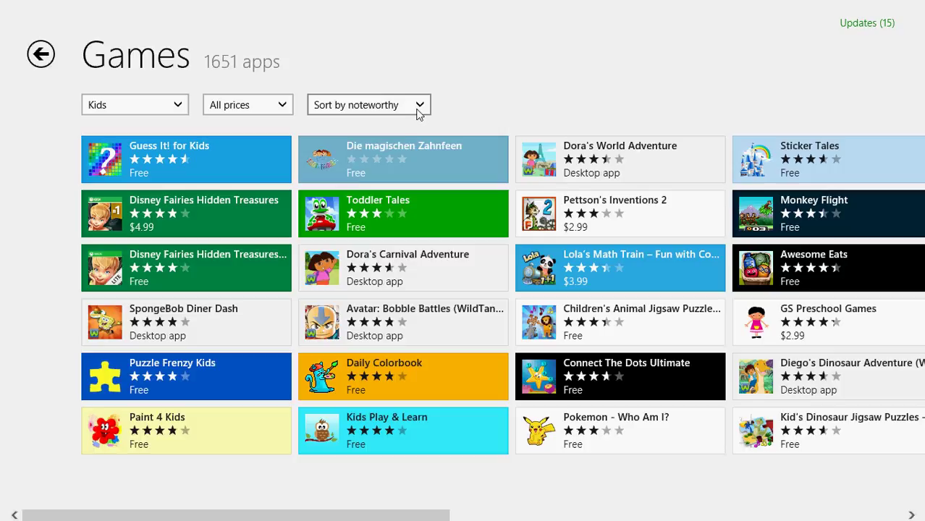
click(43, 54)
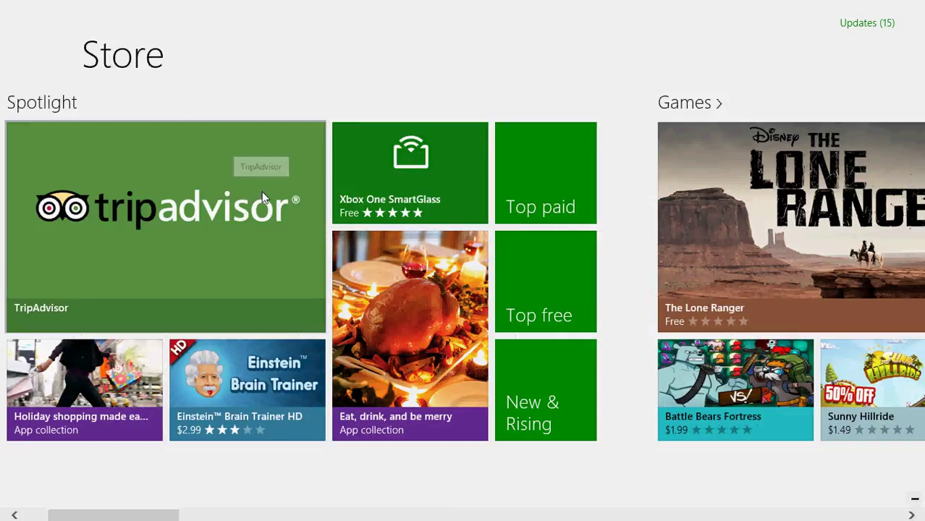
Step: From the desktop, Google 'bugs and buttons windows store game' in a new Chrome tab
key(super)
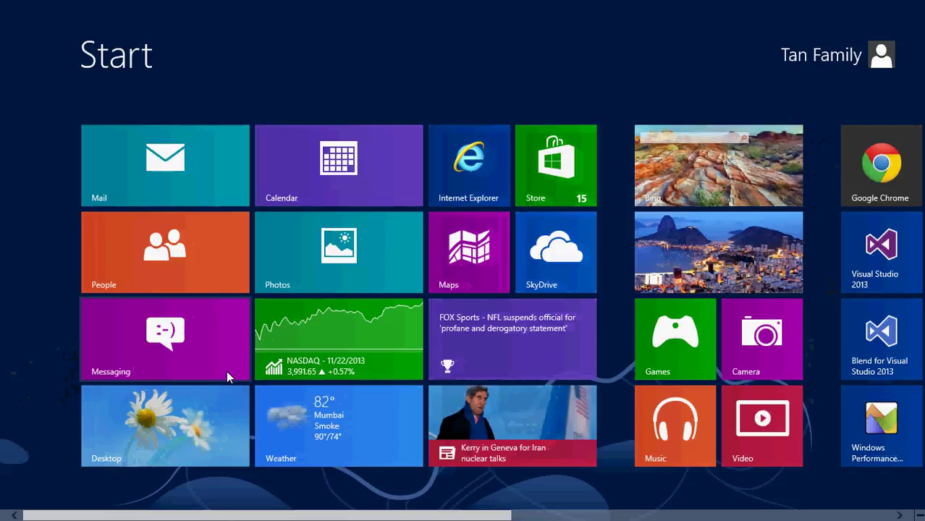
click(218, 421)
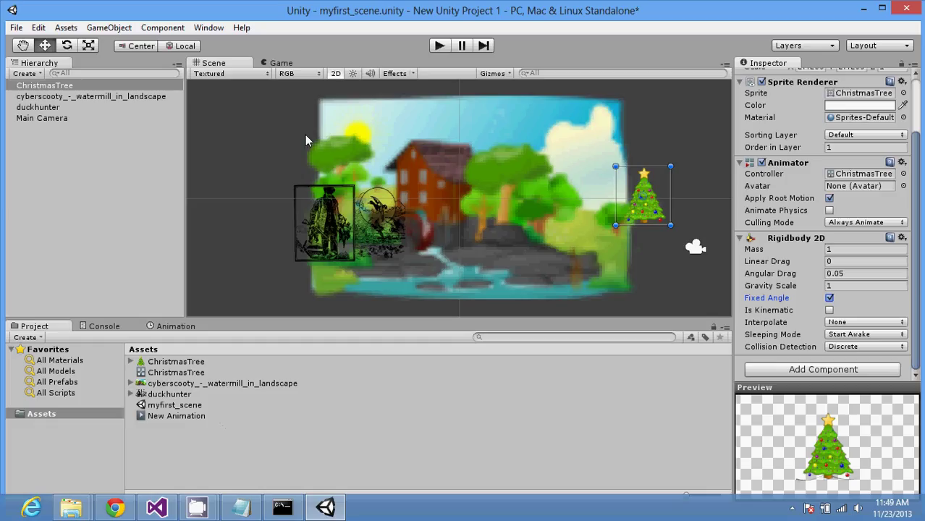
click(114, 508)
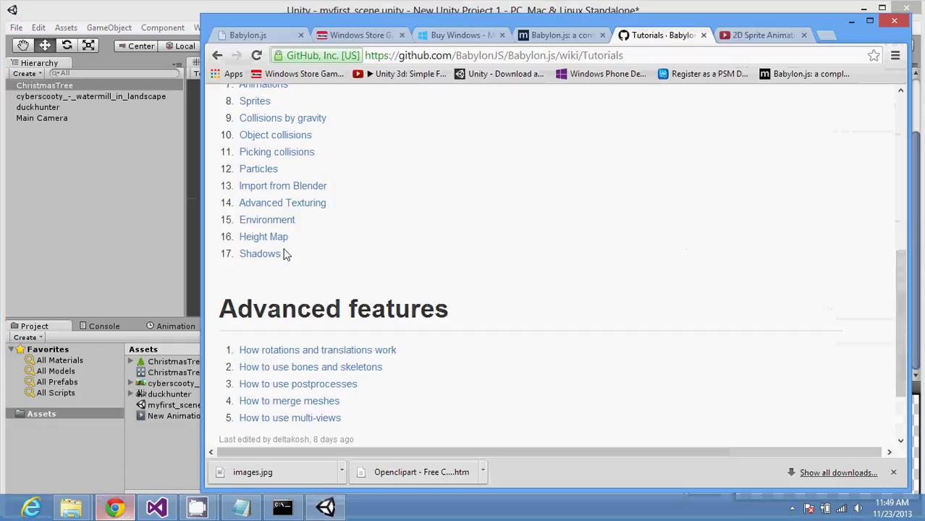
click(434, 57)
key(ctrl+t)
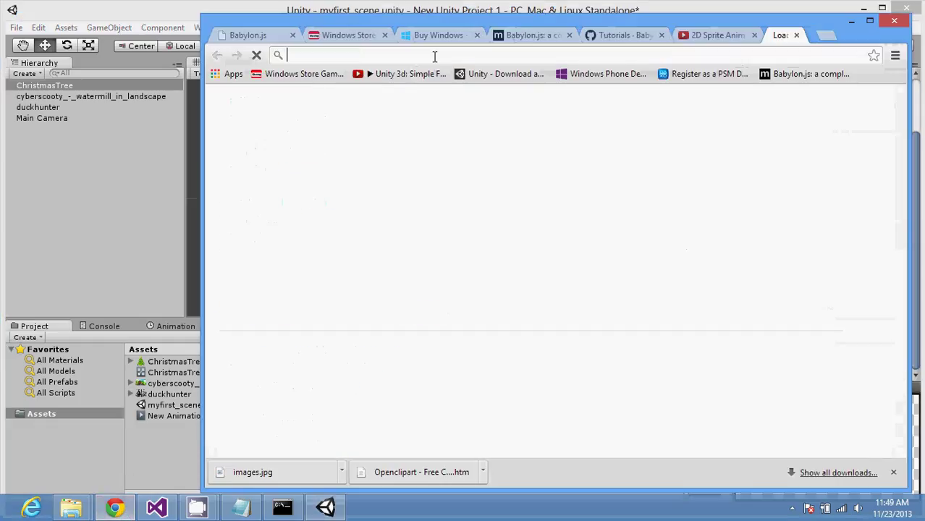
text(bugs and b)
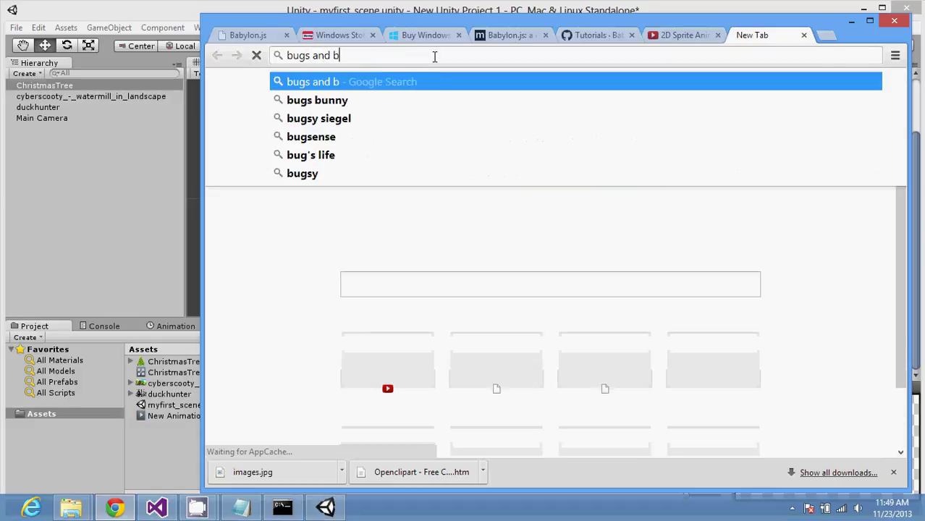
text(uttons windo)
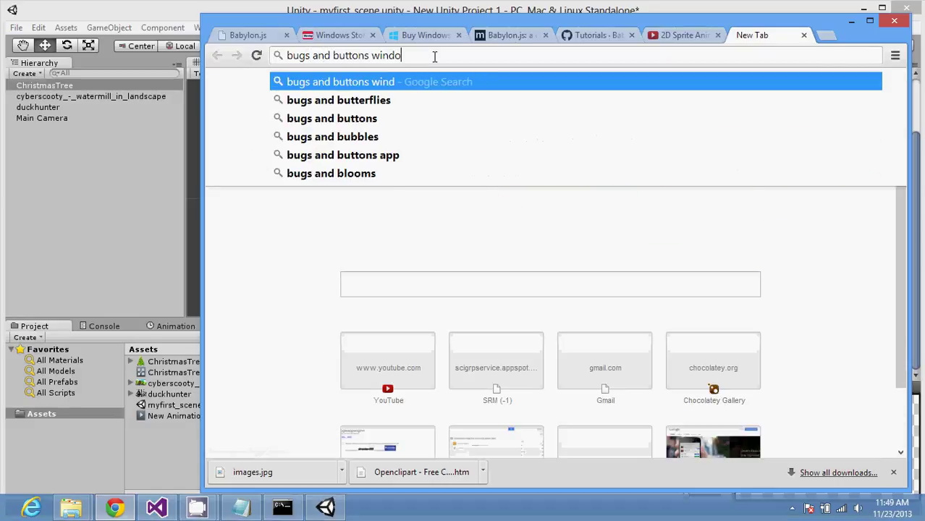
text(ws store game)
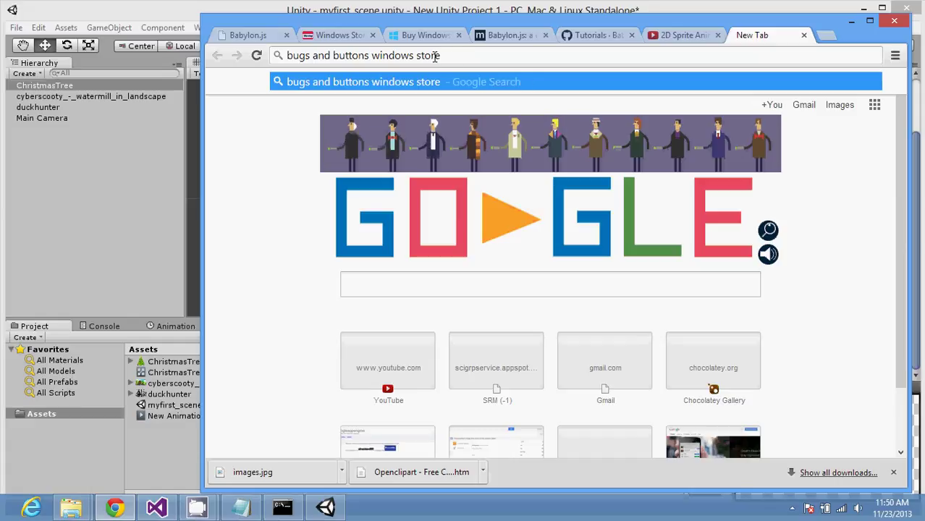
key(Return)
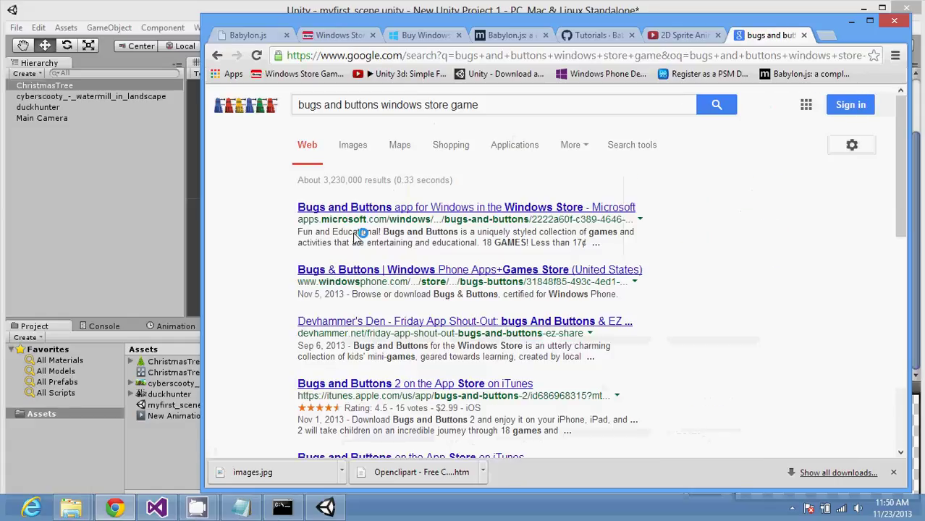
Step: Start the Bugs and Buttons free trial and sign in with the first Microsoft account's email and password
click(412, 209)
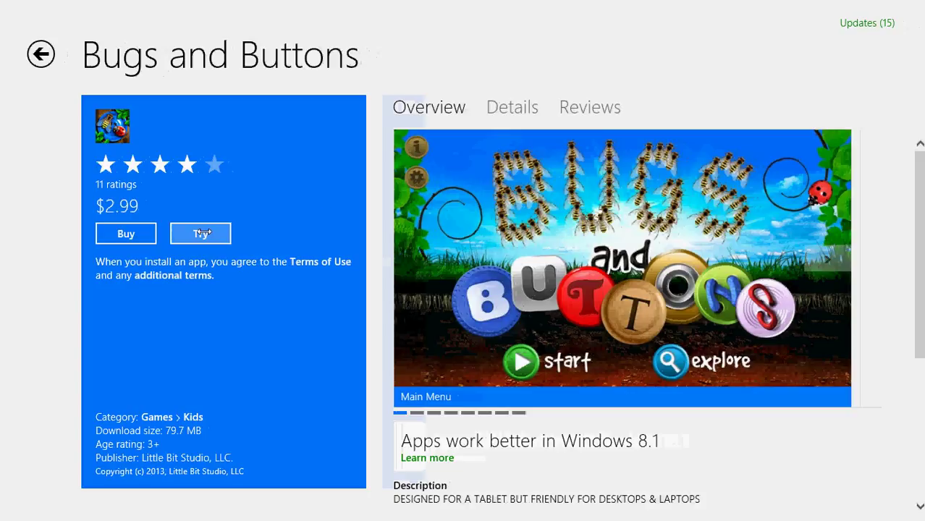
click(203, 233)
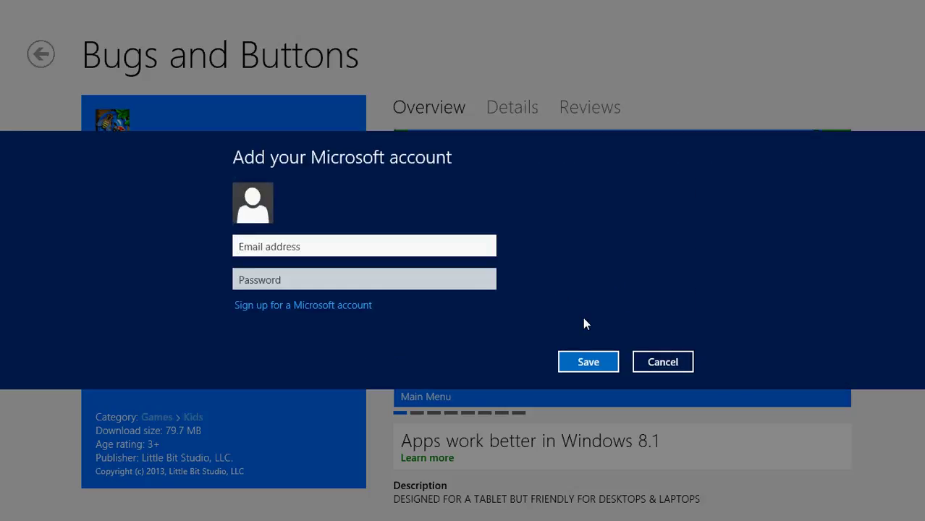
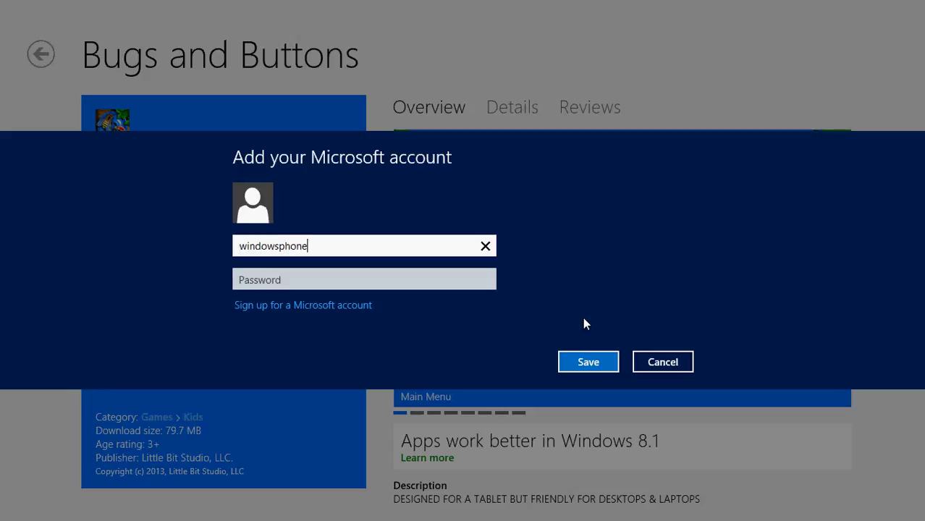
key(Tab)
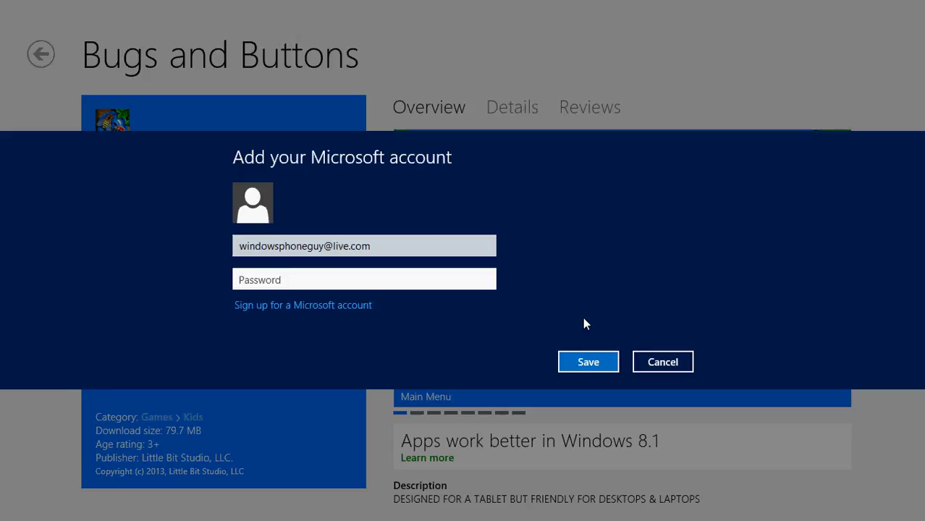
text(••••••••)
key(Return)
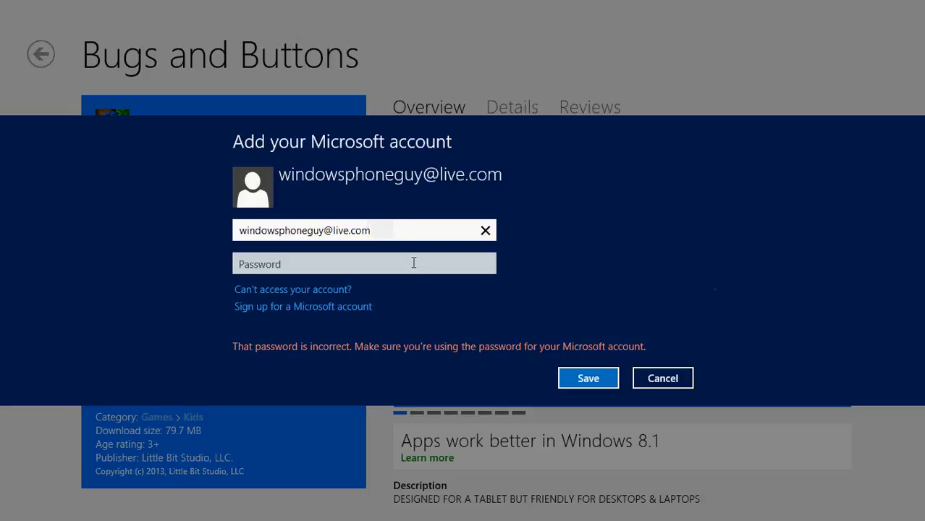
Step: Retry the first account's password several times after it is rejected
drag(369, 230, 223, 275)
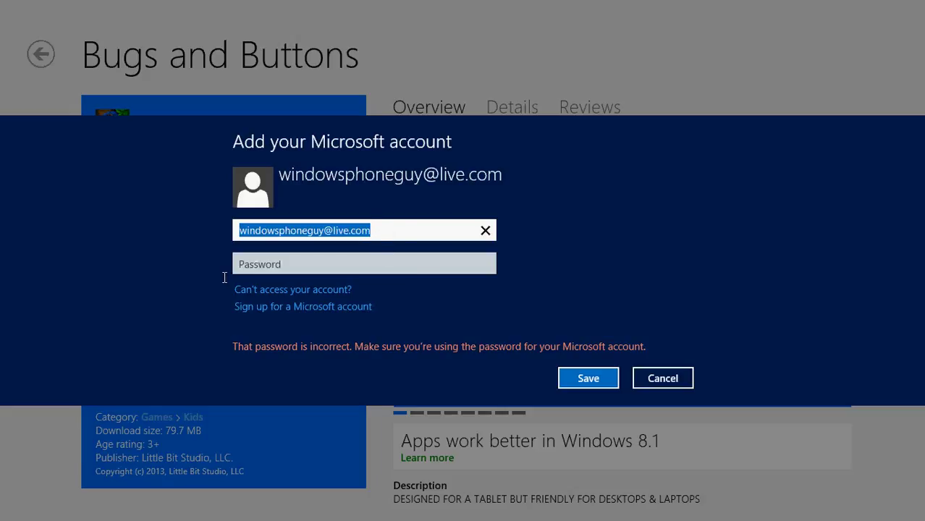
click(285, 264)
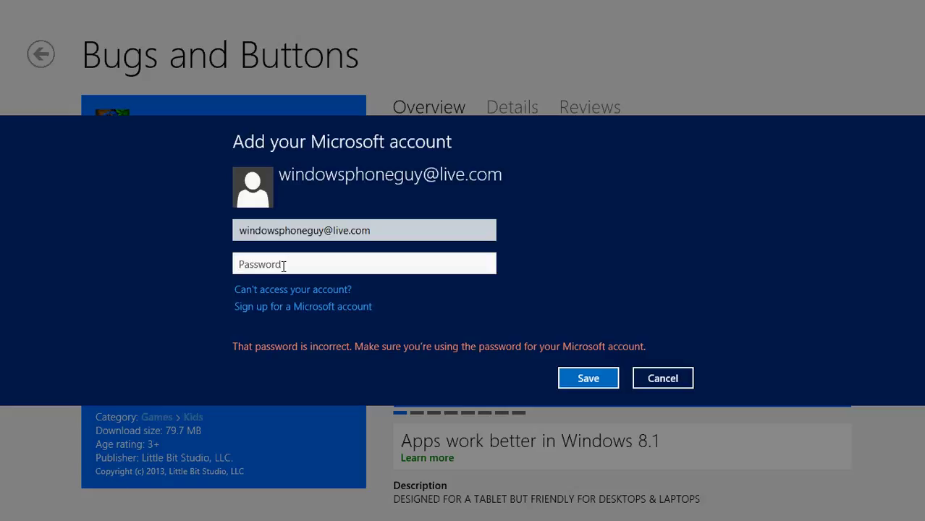
text(********)
key(Return)
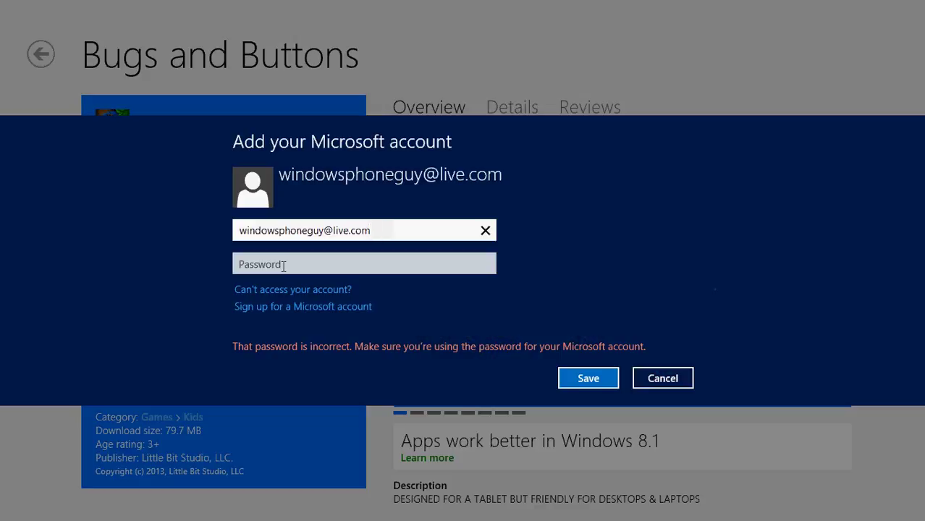
click(287, 264)
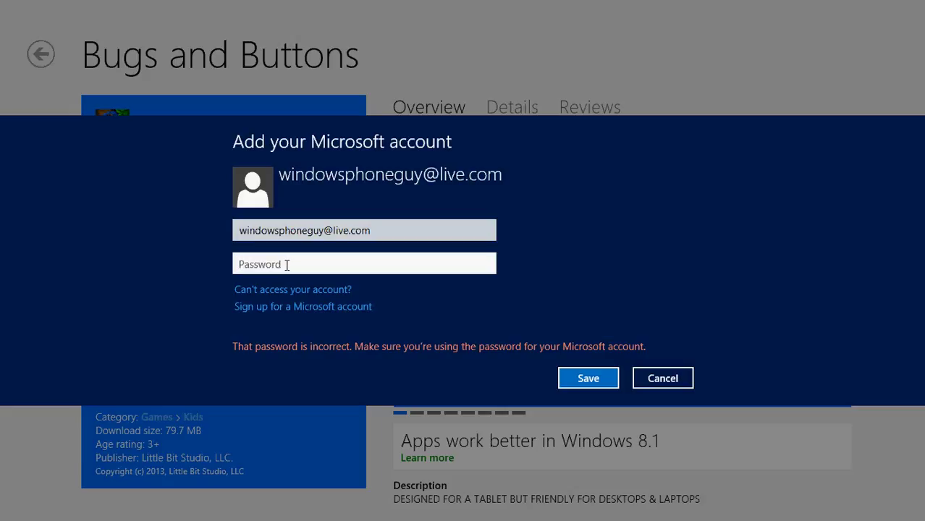
text(***********)
key(Return)
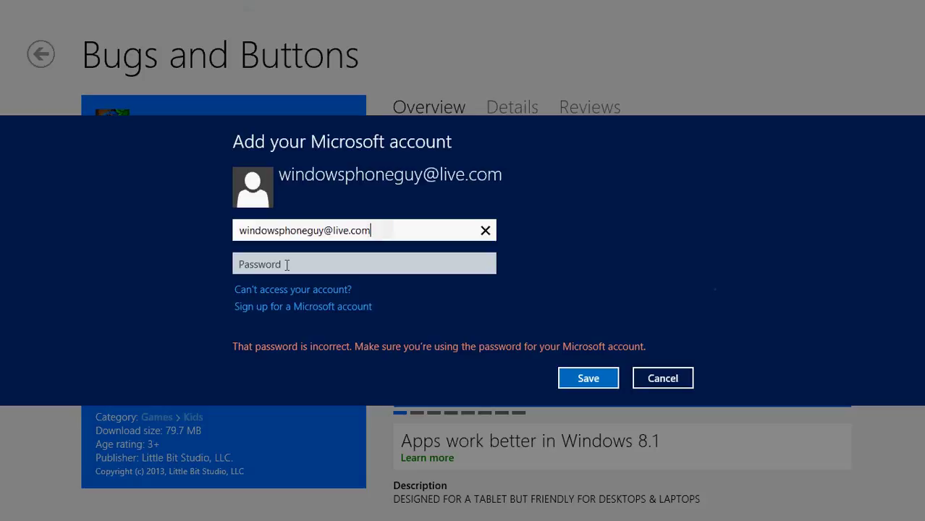
click(286, 264)
text(**)
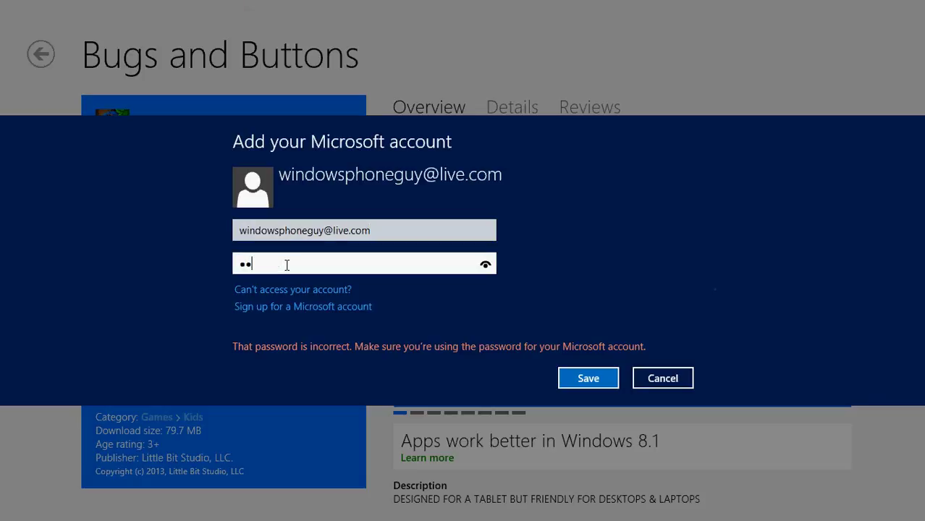
text(****)
key(BackSpace)
key(BackSpace)
key(BackSpace)
key(BackSpace)
key(BackSpace)
key(BackSpace)
text(**********)
key(Return)
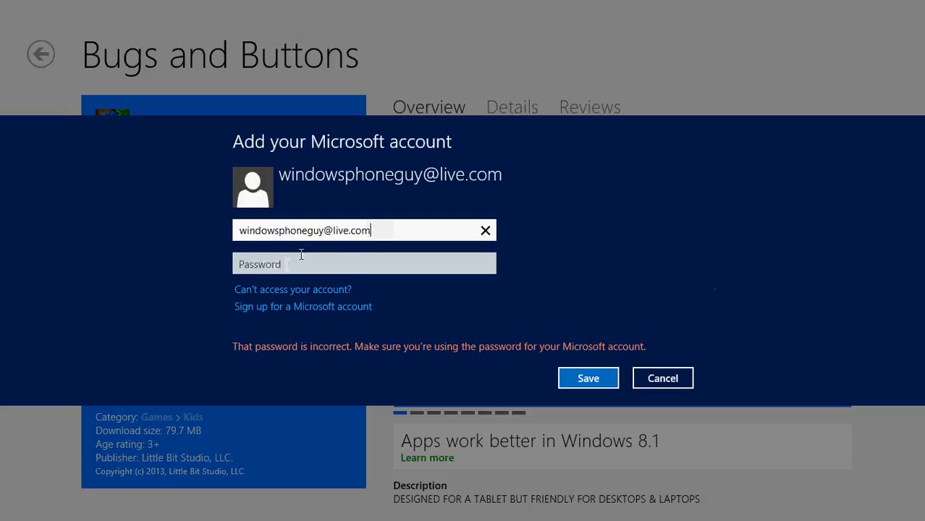
Step: Replace the email with the other Microsoft account's address, enter its password and sign in
key(ctrl+a)
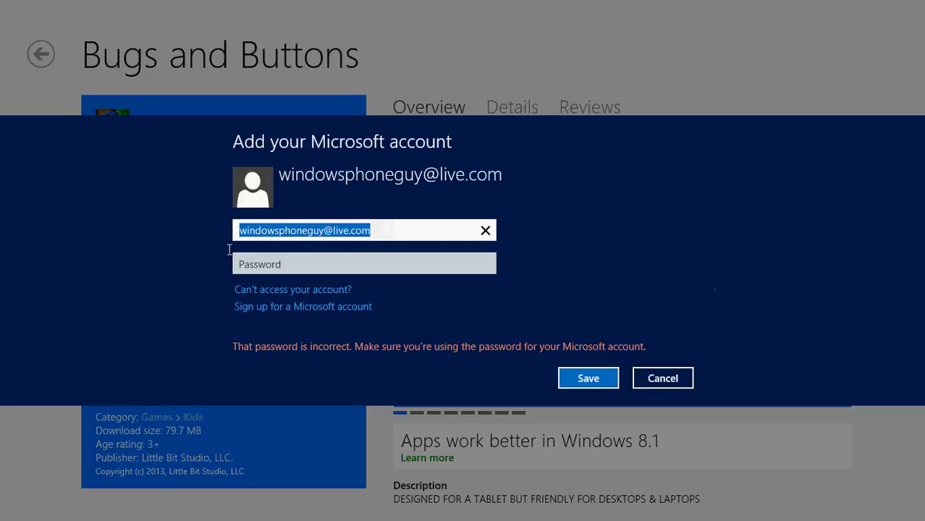
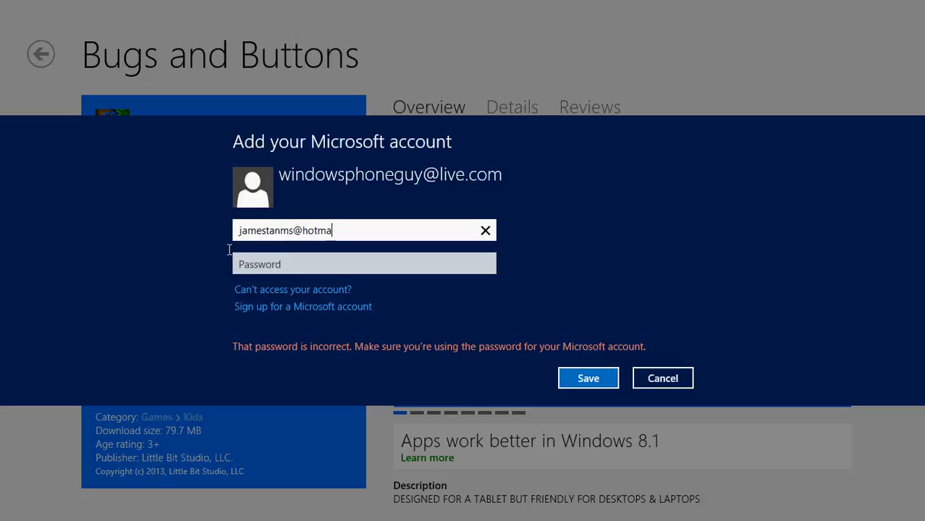
key(Tab)
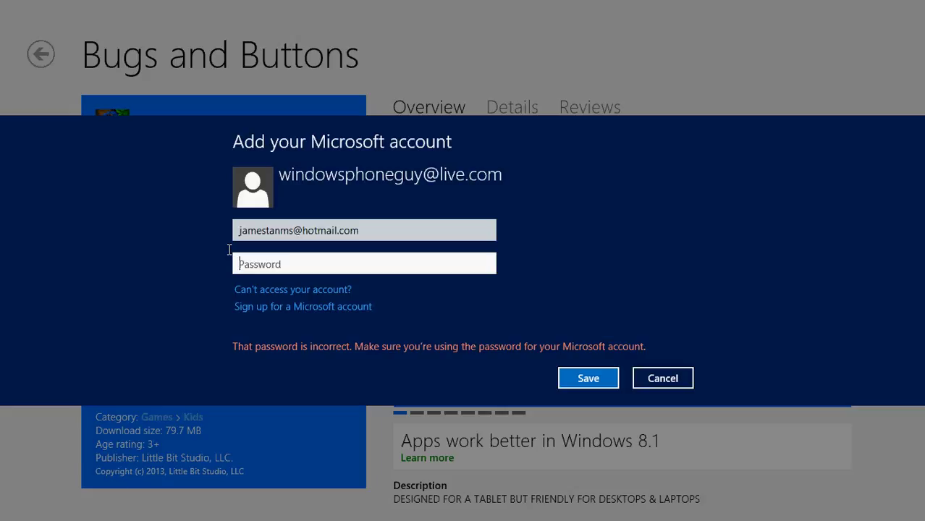
text(•••••••)
key(Return)
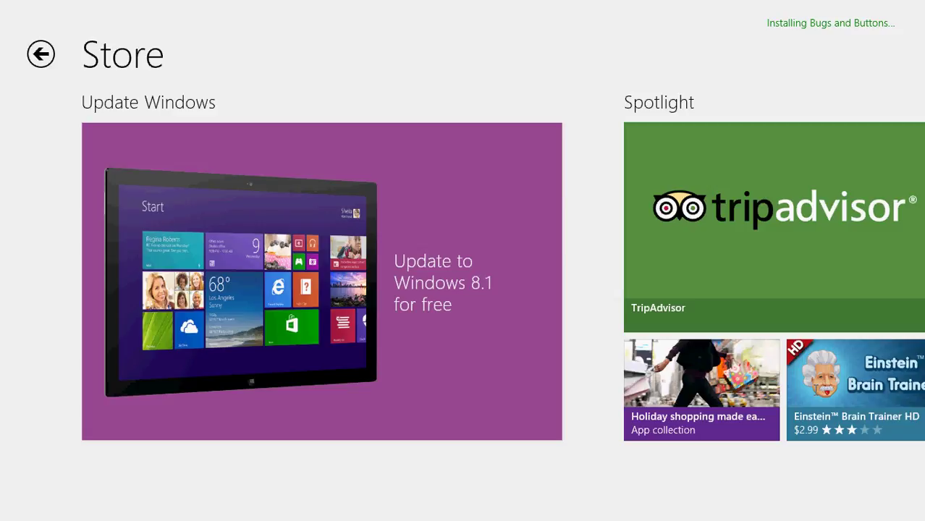
Step: Return to the Windows 8 Start screen while Bugs and Buttons keeps installing
key(super)
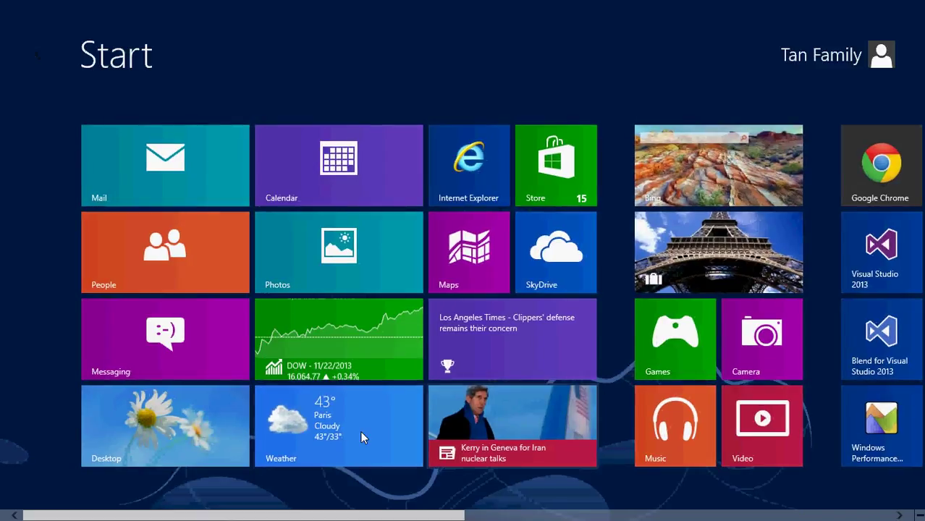
Step: Maximize Chrome on the Bugs and Buttons listing, scroll to the screenshots, and close the downloads bar
click(208, 422)
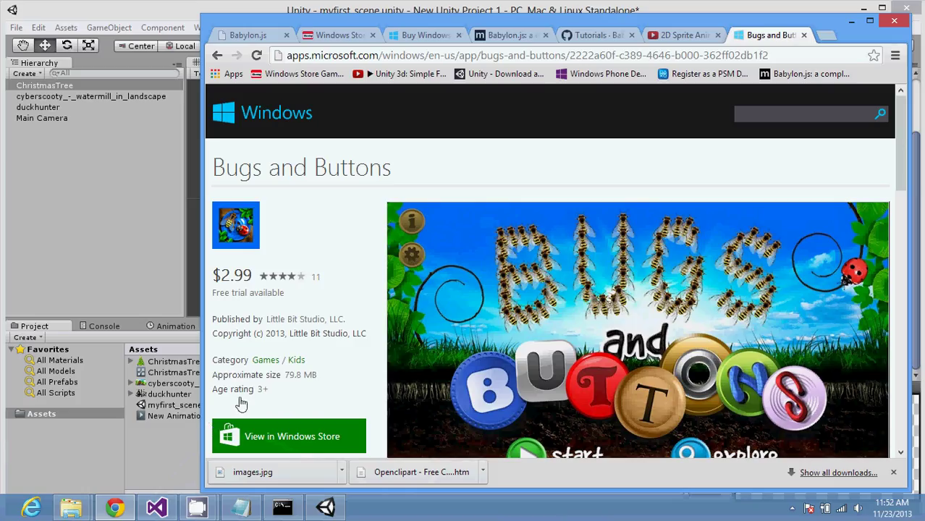
click(869, 24)
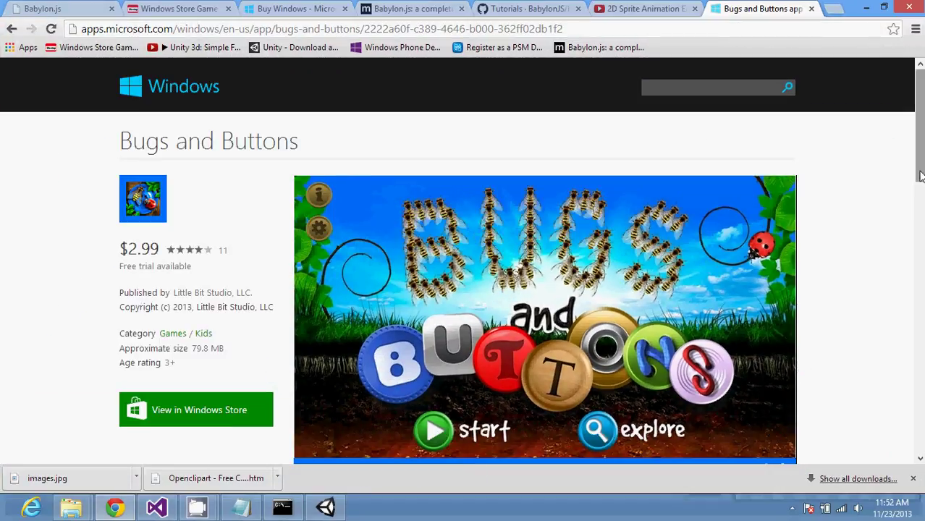
drag(919, 173, 919, 186)
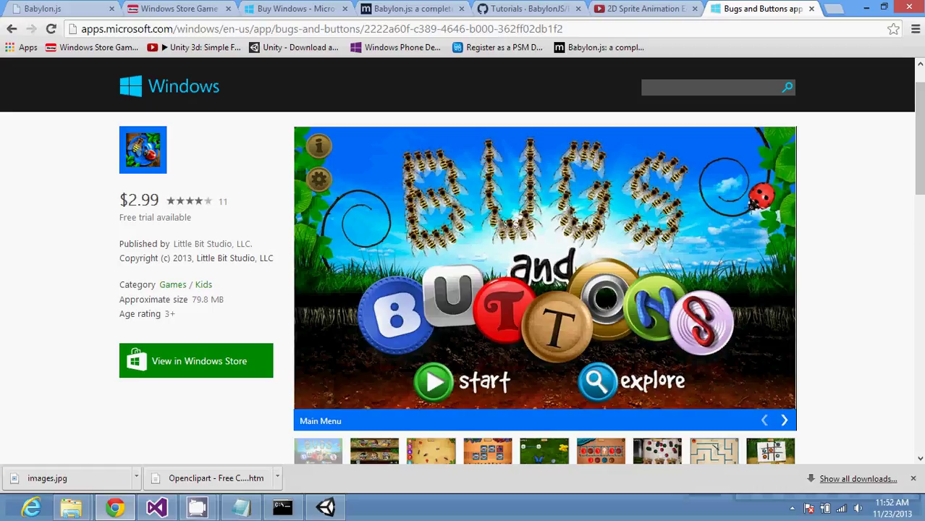
click(913, 479)
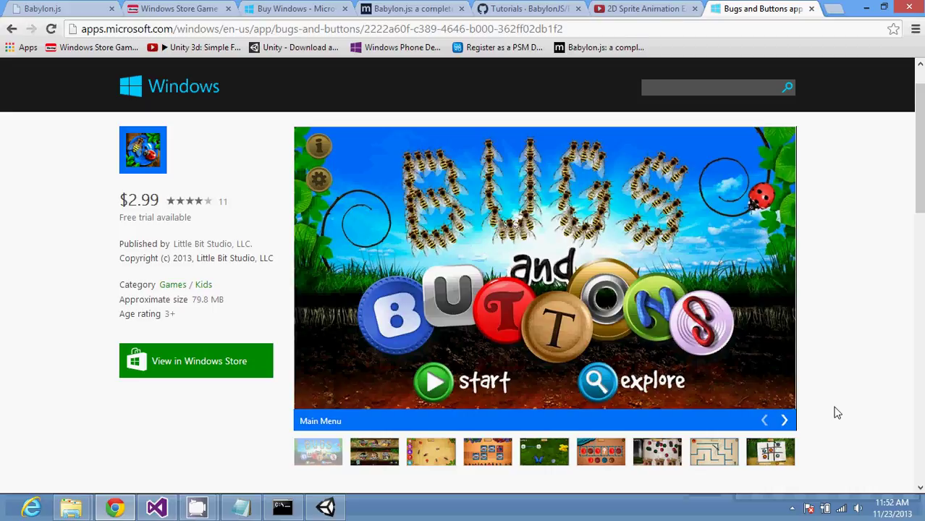
Step: Scroll the listing down to Description and restore notes.txt in Notepad
scroll(837, 413, down, 1)
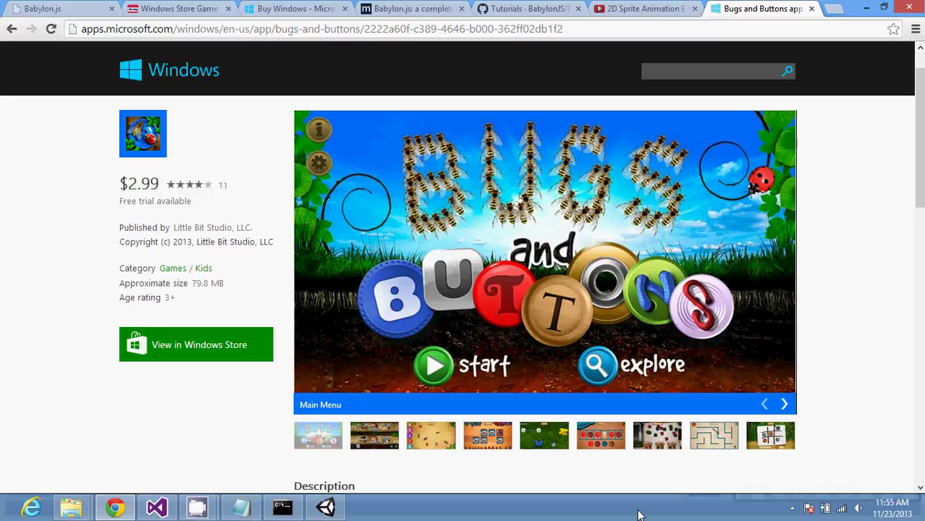
click(246, 507)
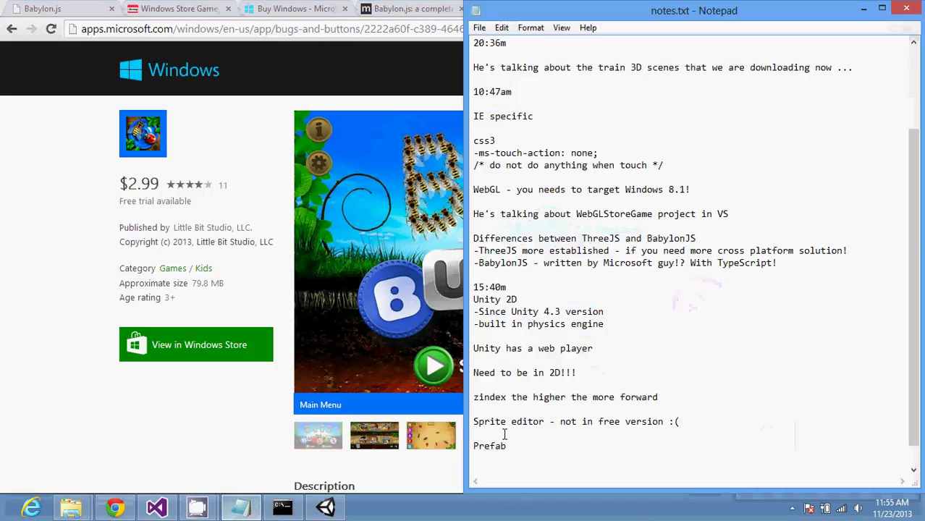
Step: Add the note 'Cocos2d is really source codes driven vs. Unity - tool driven!' and switch back to Unity
click(506, 461)
key(Return)
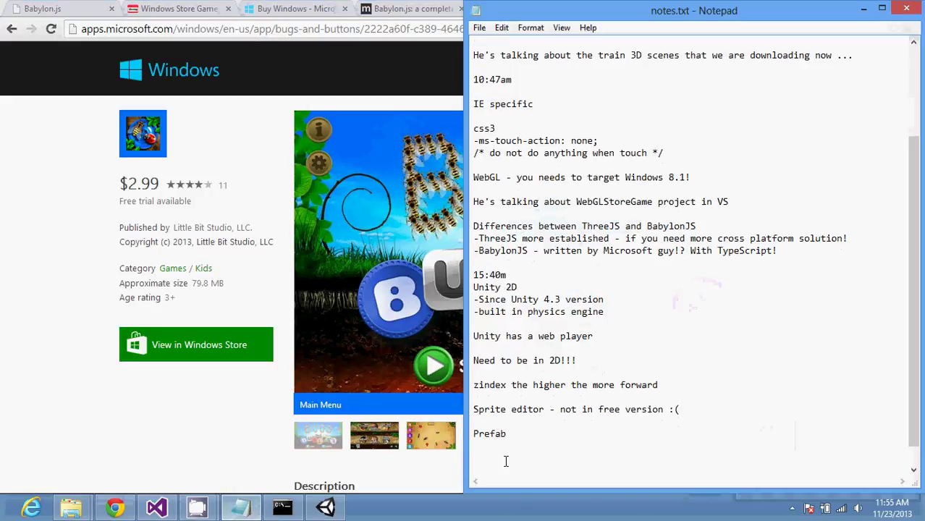
text(Cocos2)
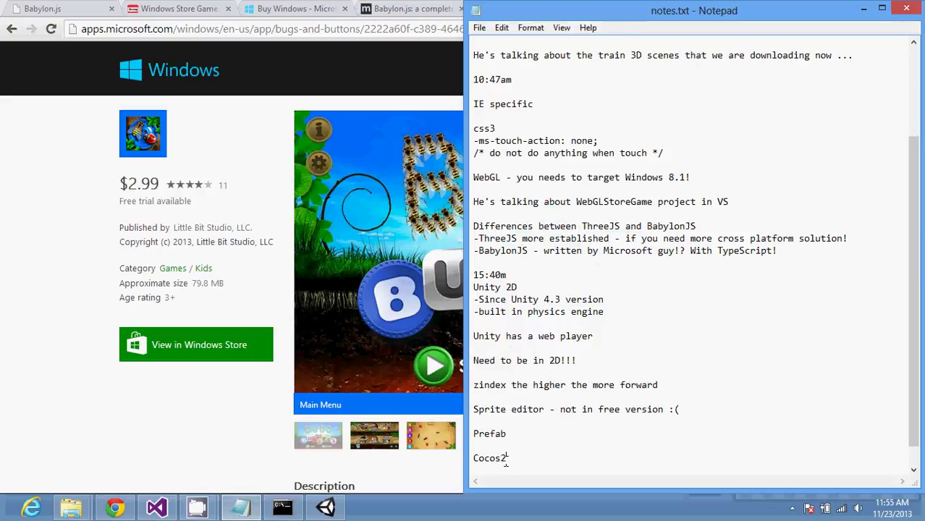
text(d is really source codes dr)
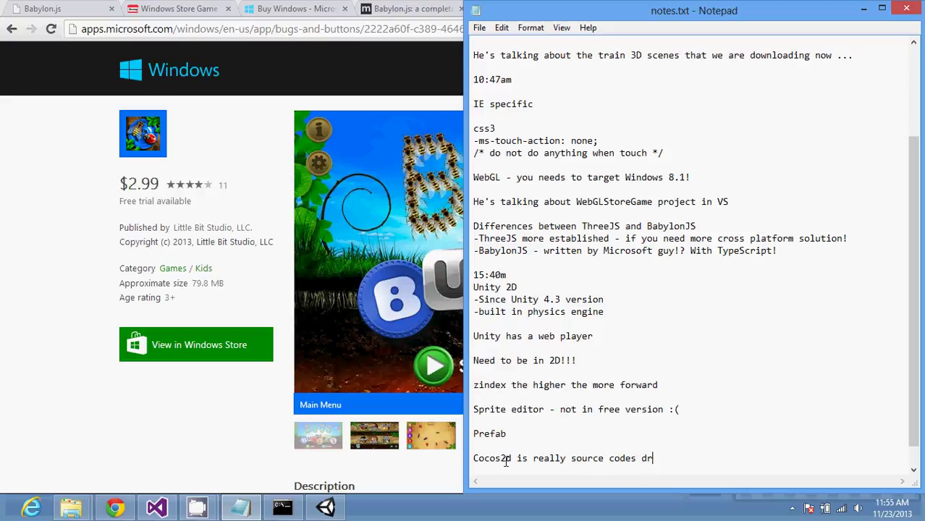
text(iven vs. Unity - too)
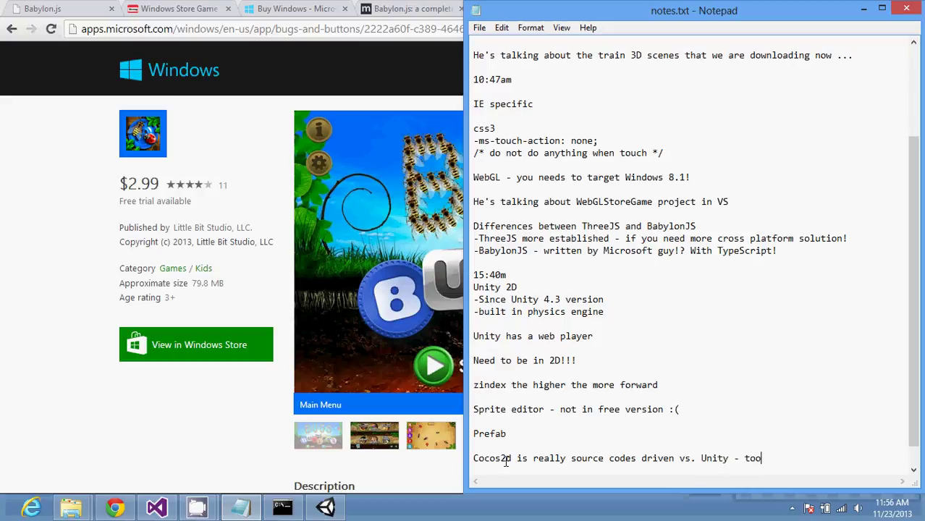
text(l driven!)
key(Return)
key(Return)
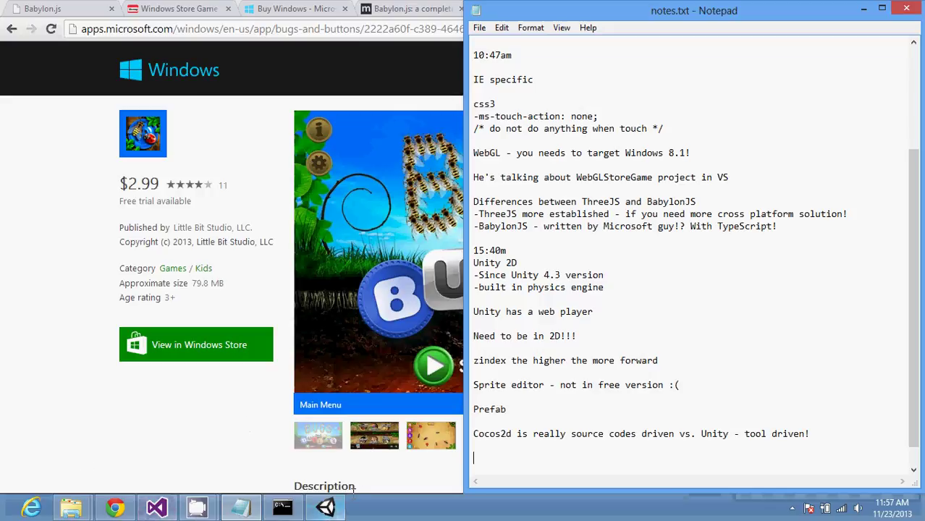
click(325, 508)
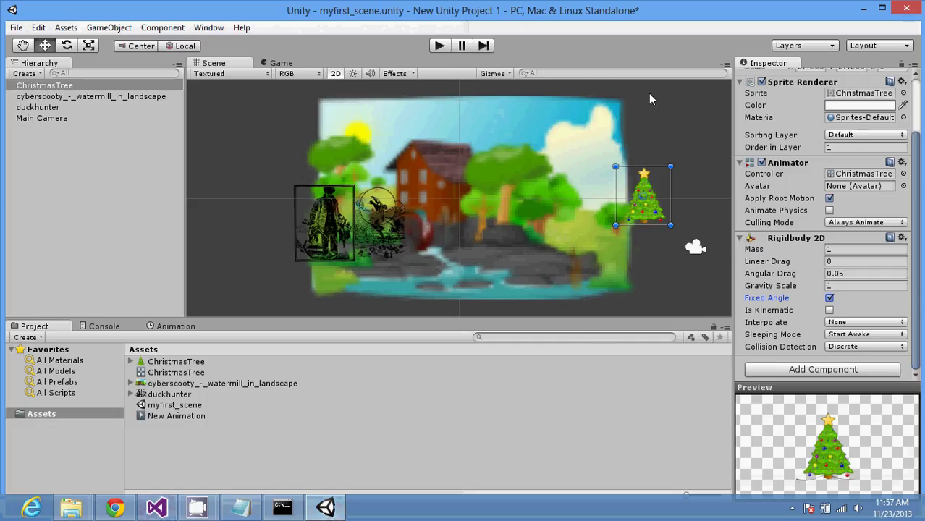
Step: Open Build Settings and add myfirst_scene.unity to the scenes in the build
click(14, 28)
click(100, 167)
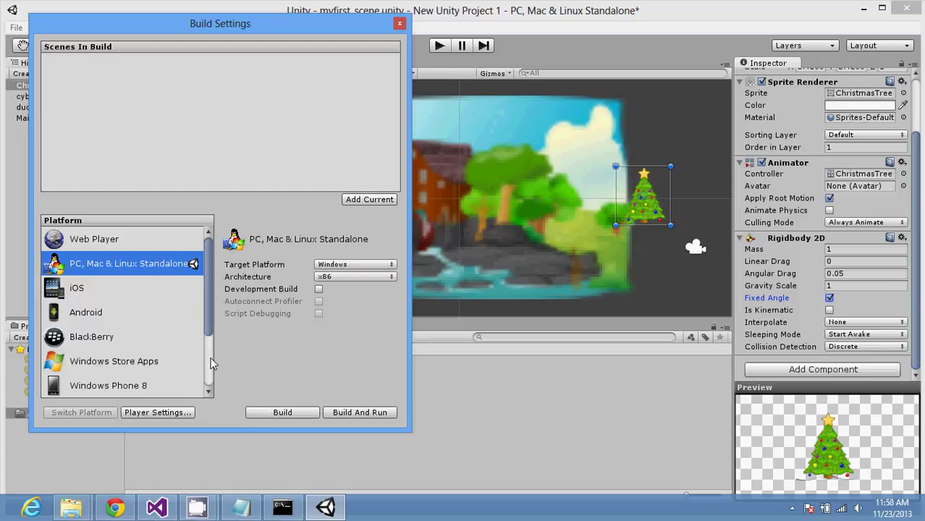
click(369, 199)
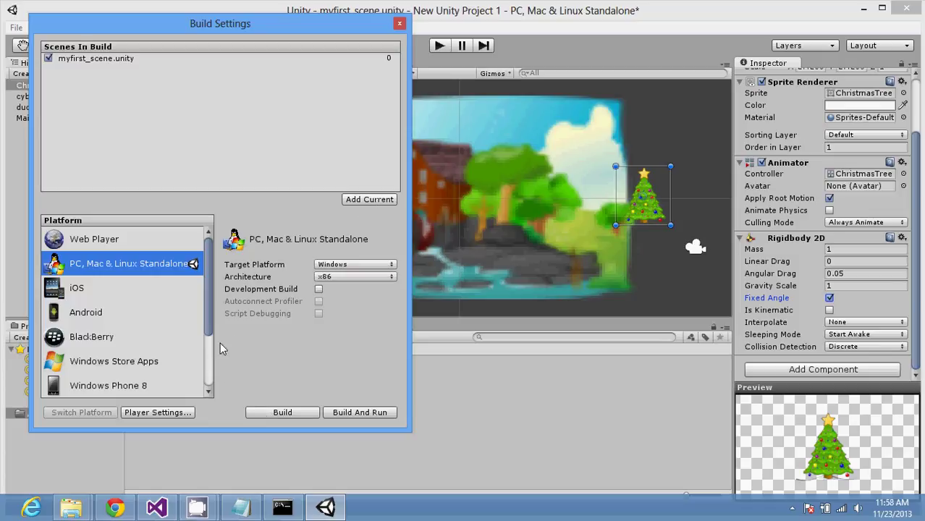
click(207, 367)
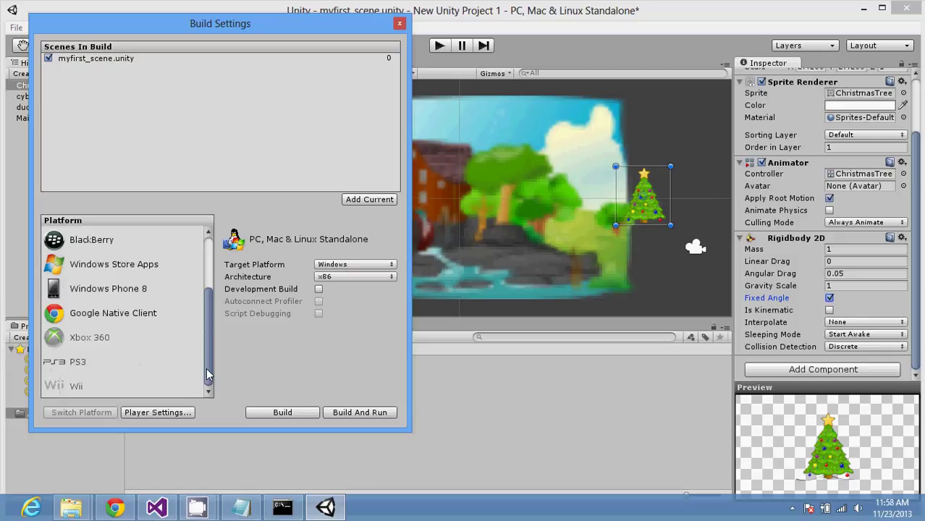
drag(206, 368, 207, 314)
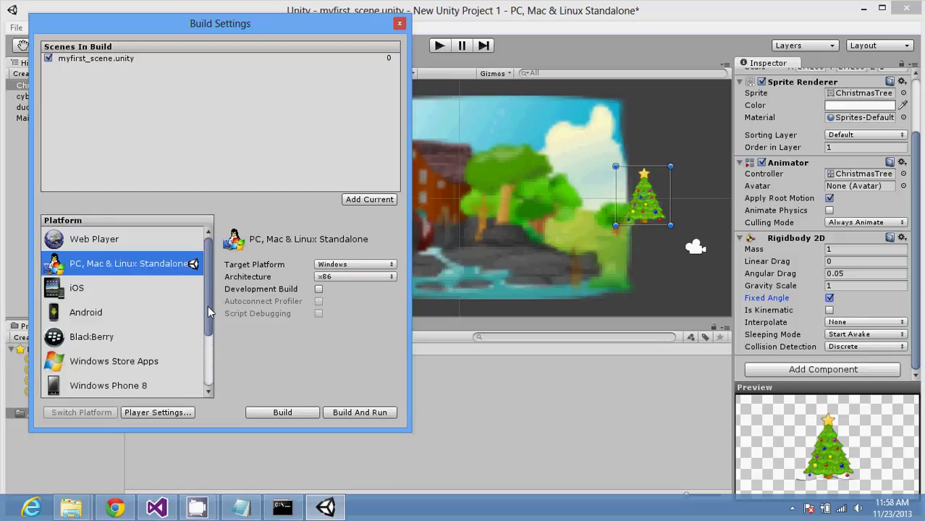
drag(208, 305, 213, 387)
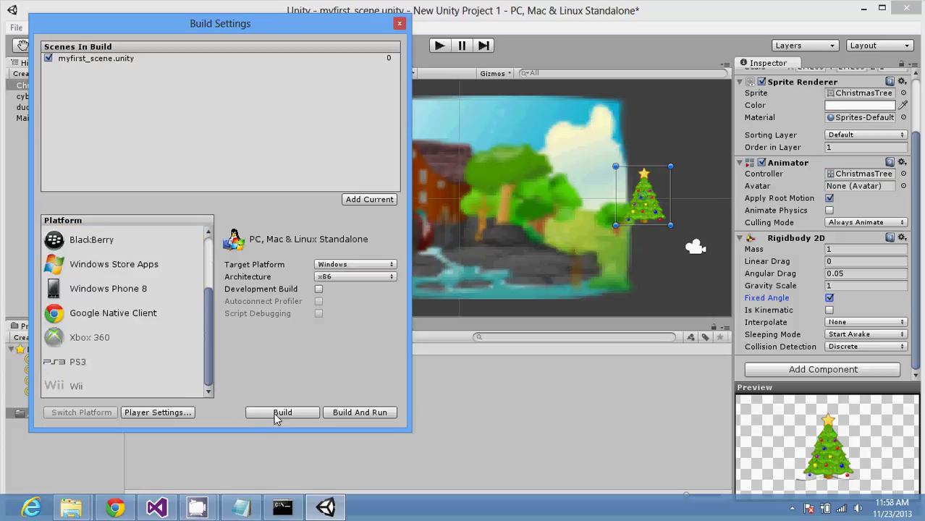
Step: Start a standalone build, cancel the save dialog, and close Build Settings
click(305, 418)
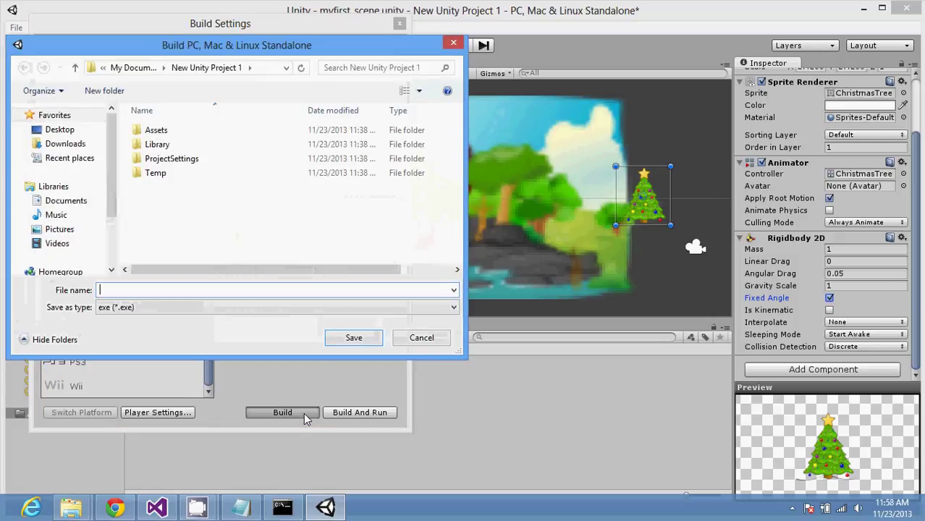
click(417, 337)
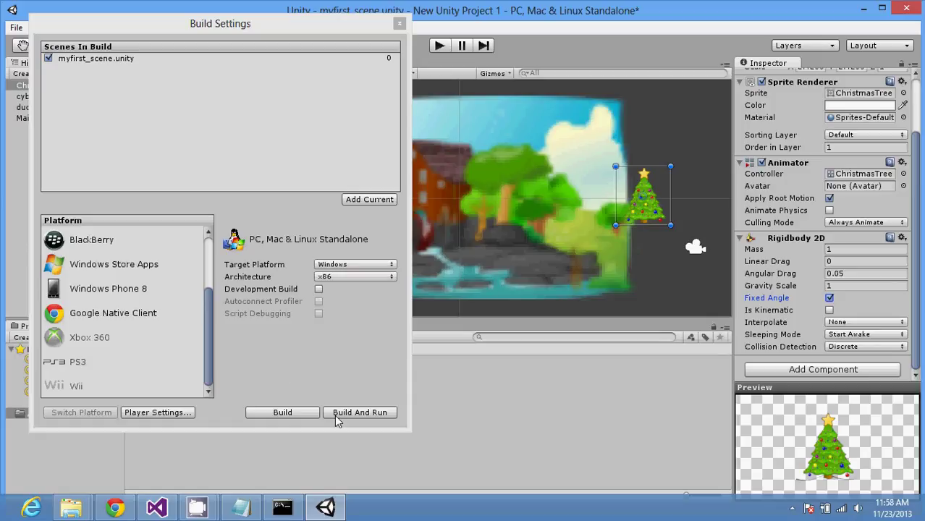
click(399, 17)
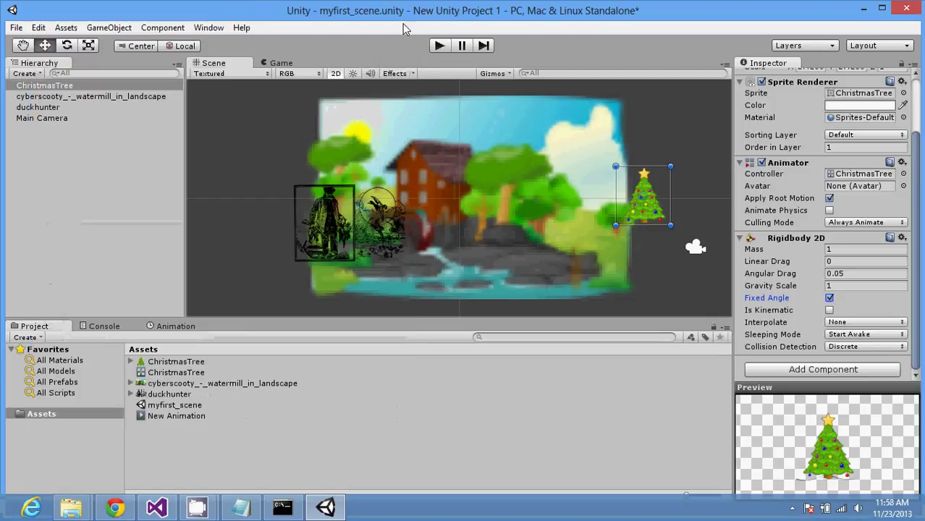
click(17, 27)
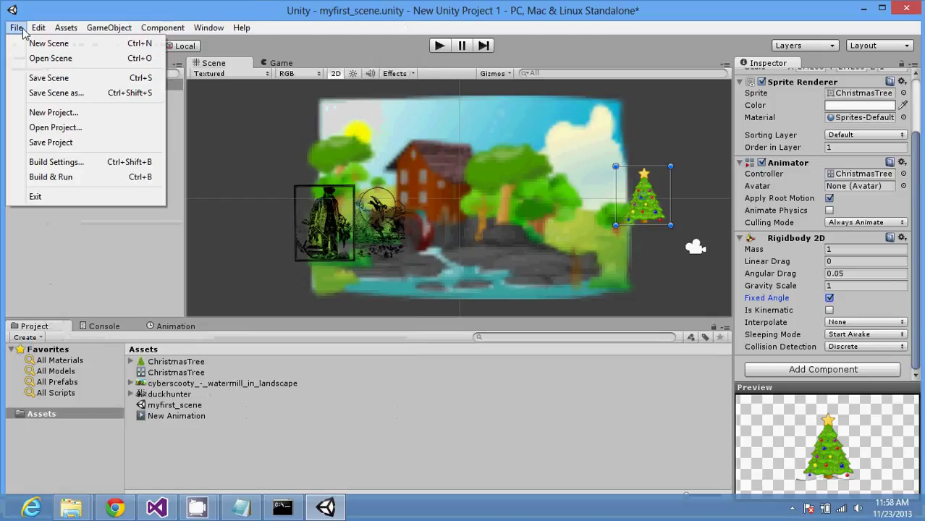
mouse_move(39, 30)
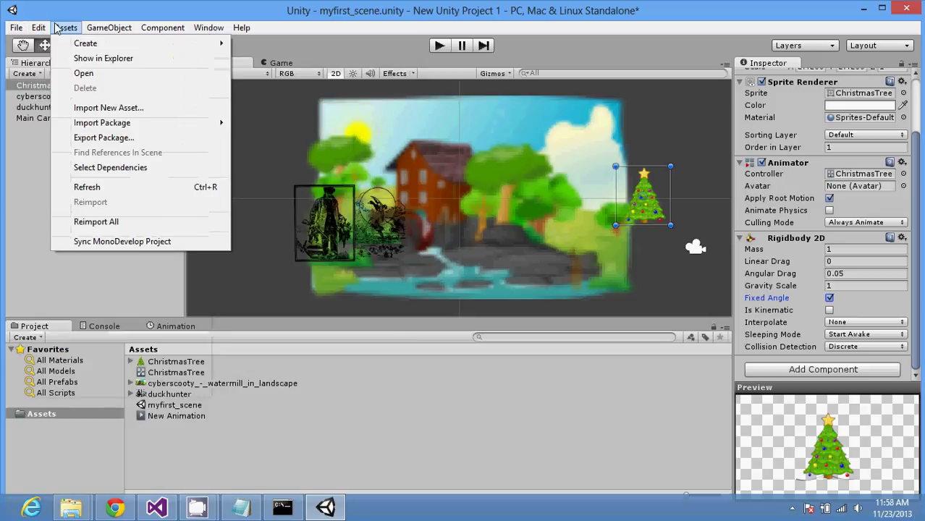
mouse_move(145, 27)
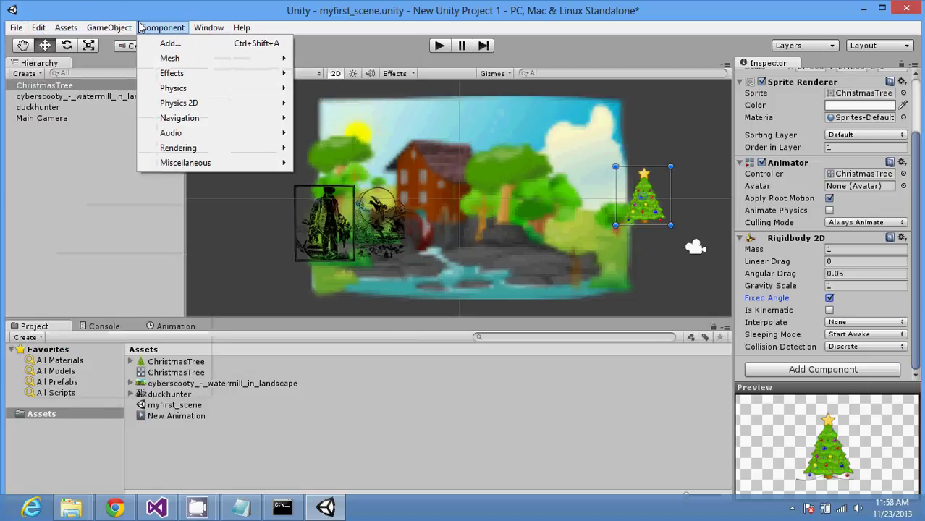
mouse_move(208, 31)
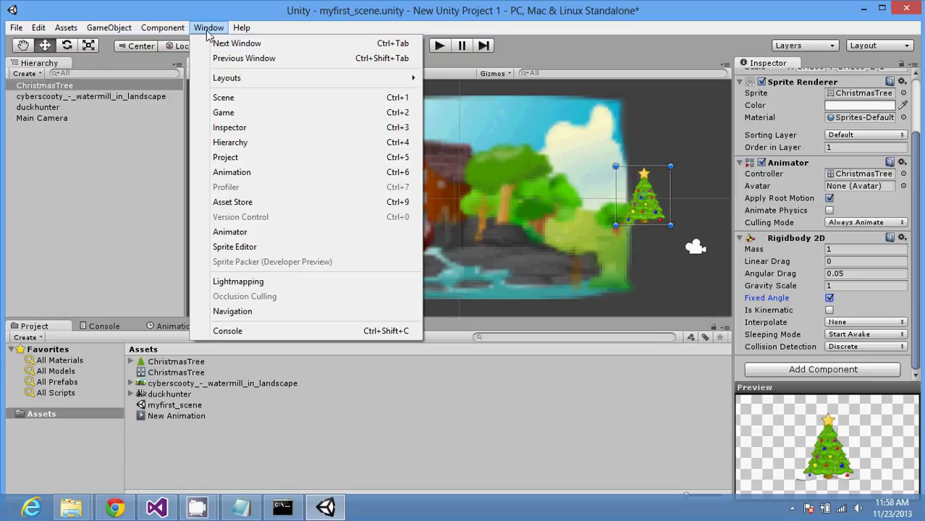
click(242, 28)
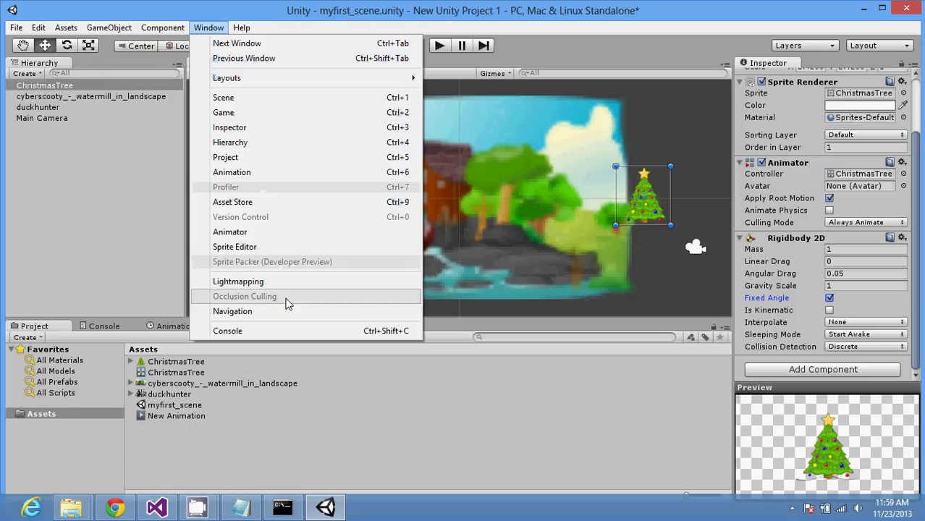
mouse_move(266, 84)
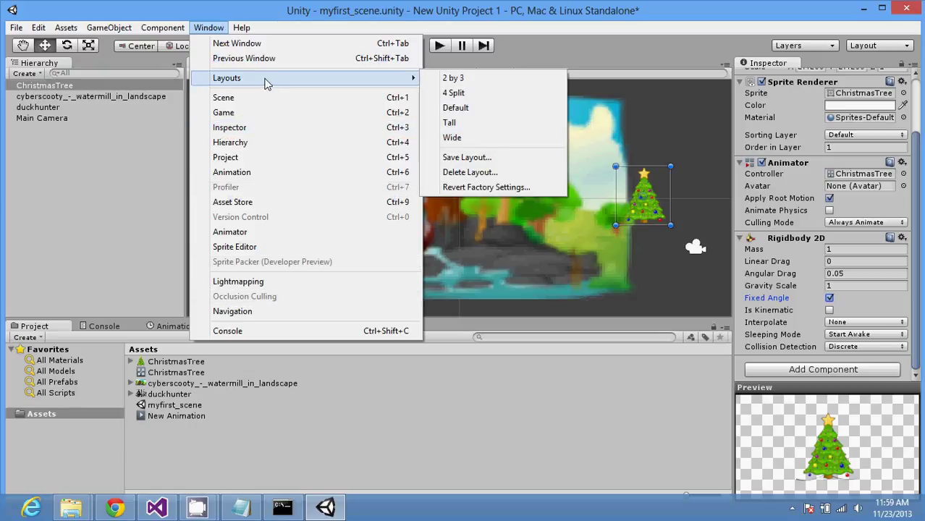
mouse_move(168, 31)
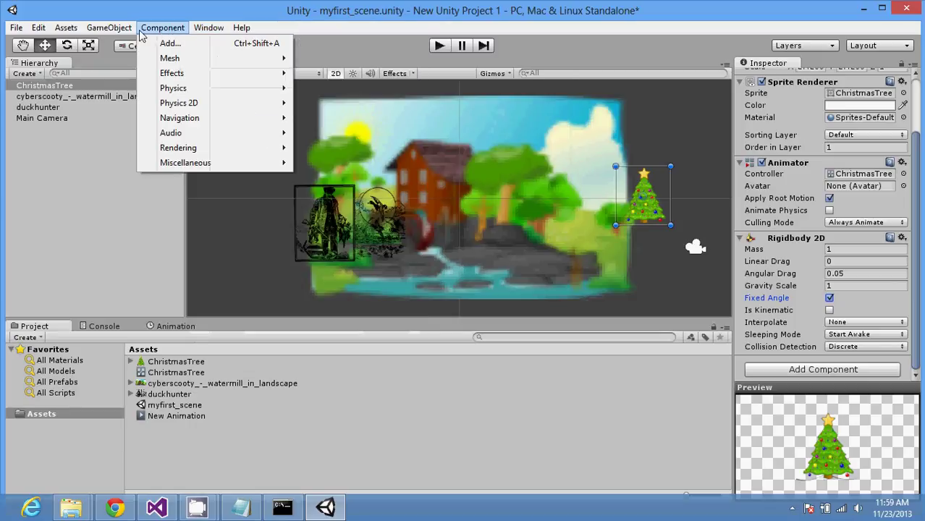
mouse_move(127, 32)
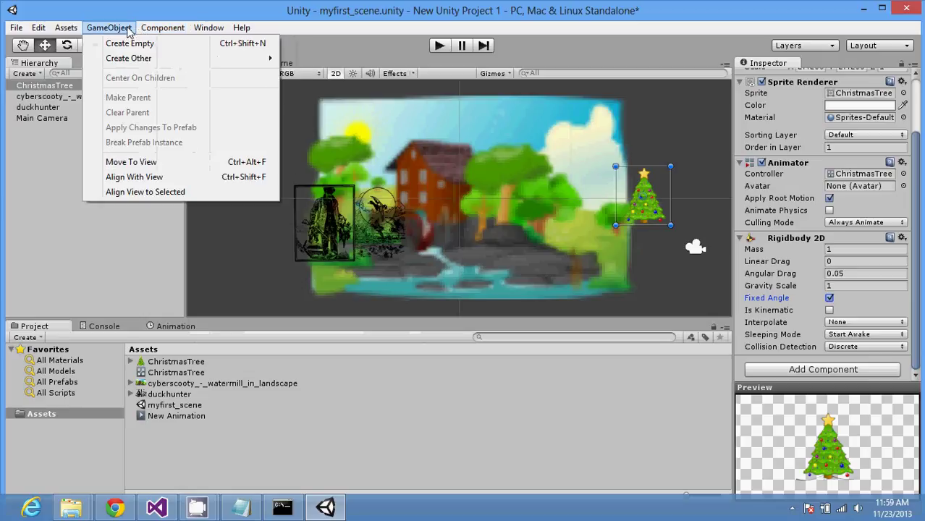
mouse_move(66, 28)
mouse_move(85, 45)
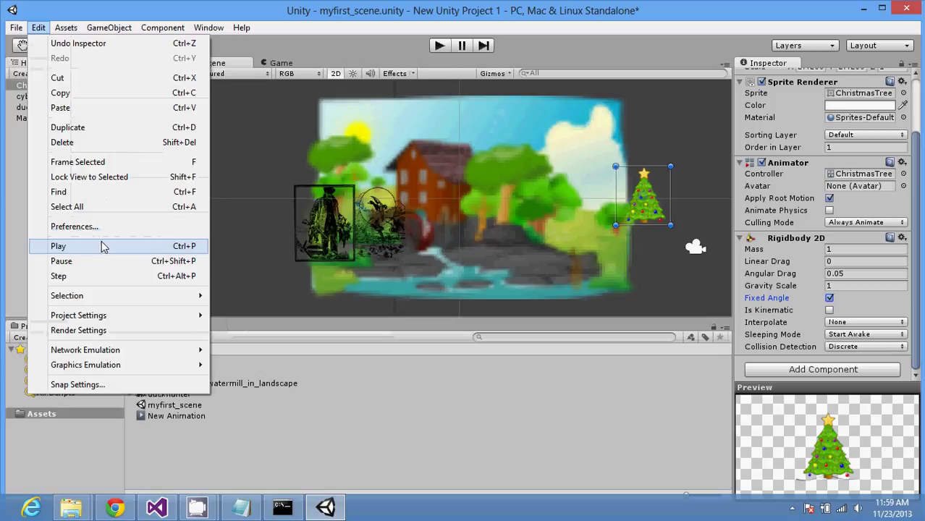
mouse_move(16, 27)
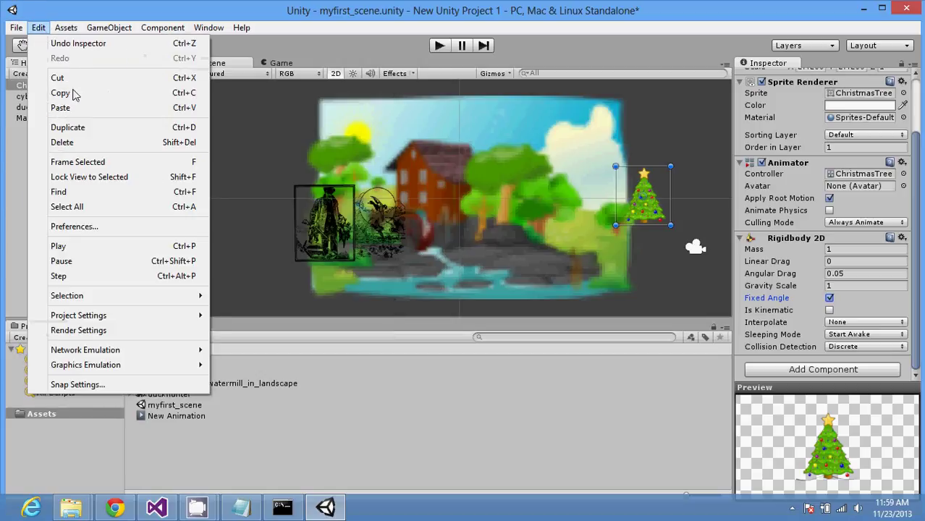
Step: Look over the editor Preferences, Layers and Layout dropdowns without changing anything
click(145, 231)
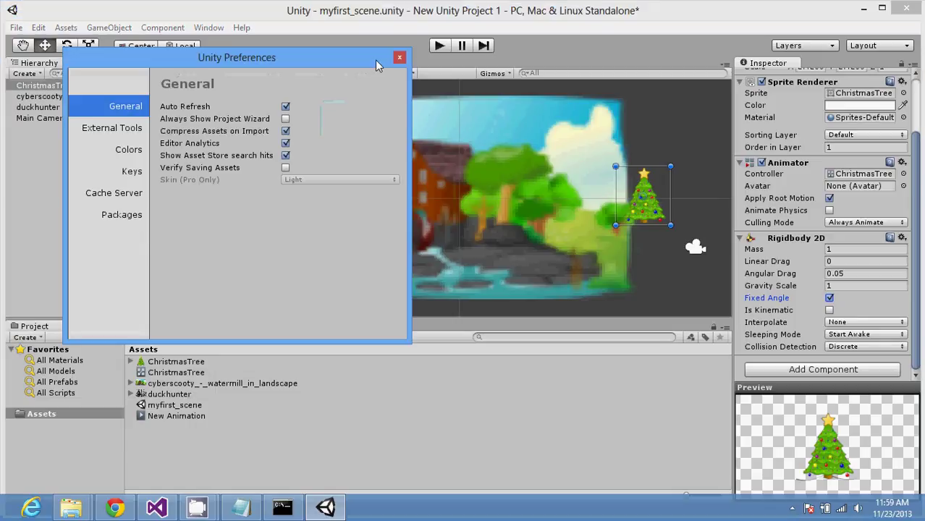
click(398, 58)
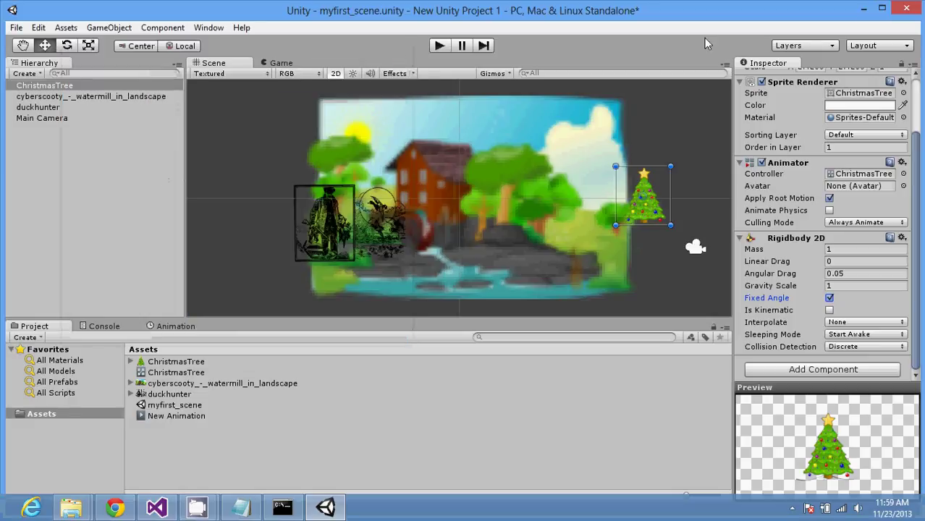
click(803, 46)
click(824, 46)
click(861, 47)
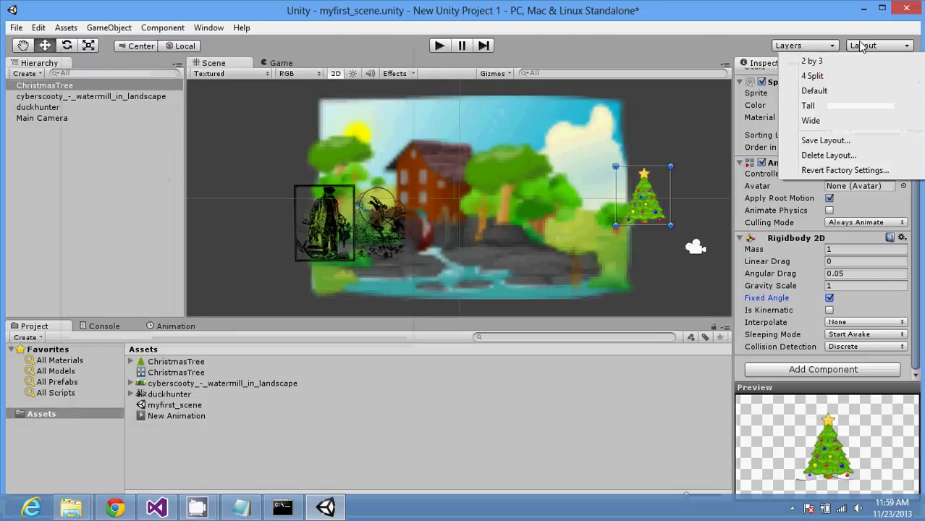
click(632, 446)
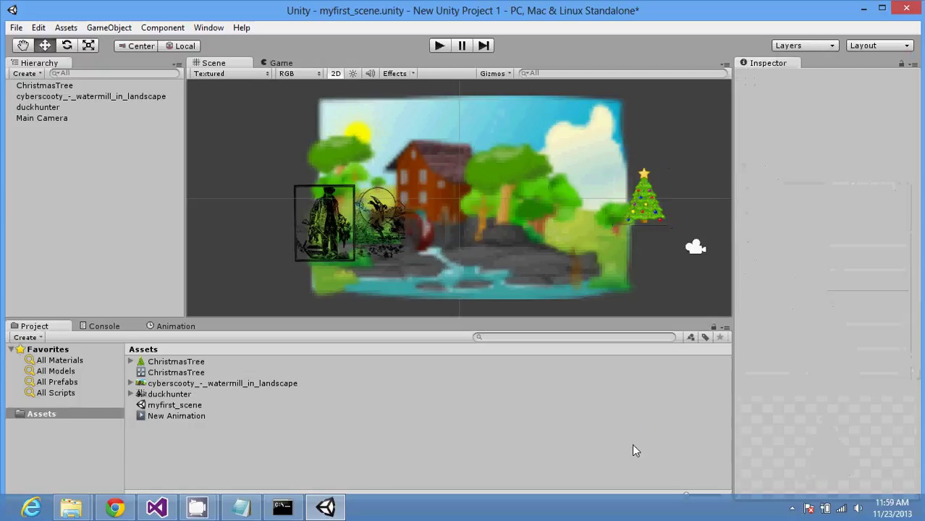
Step: Select the watermill, show Favorites in the Project panel, then check the Inspector options
click(522, 181)
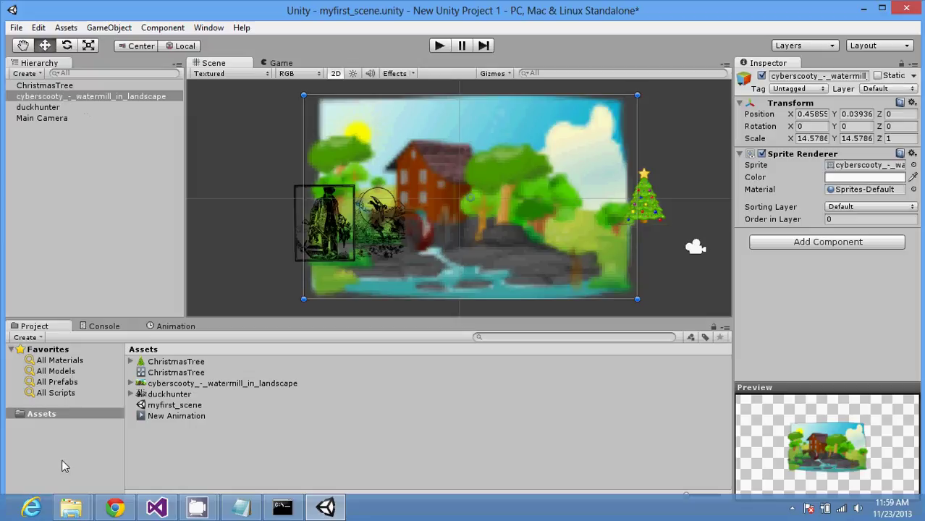
click(68, 351)
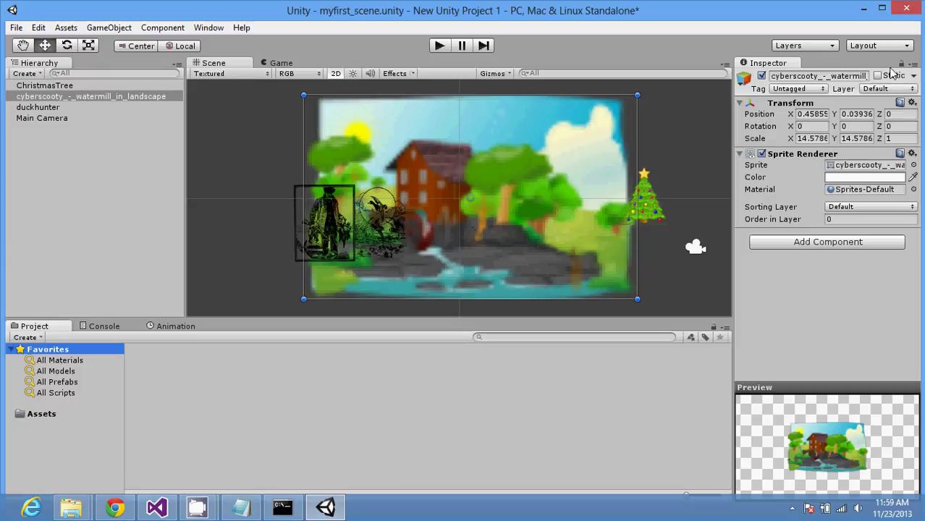
click(913, 64)
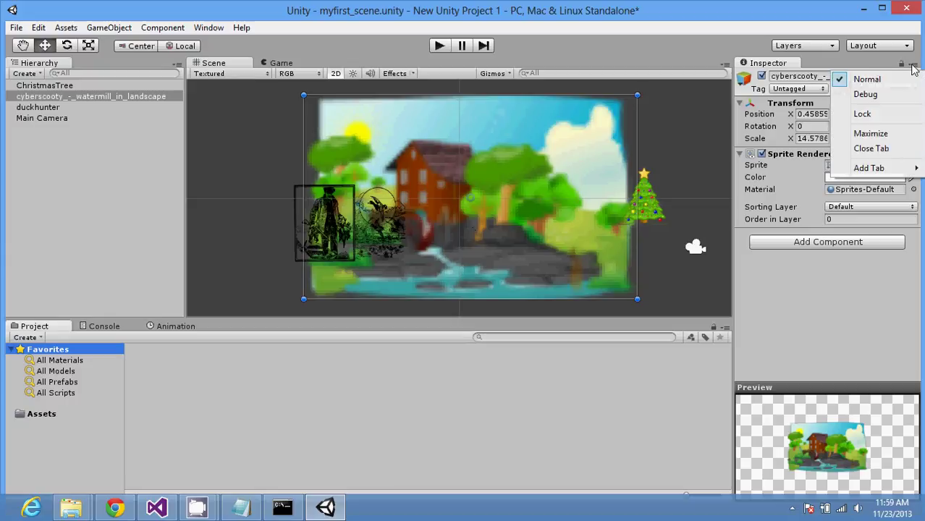
click(827, 344)
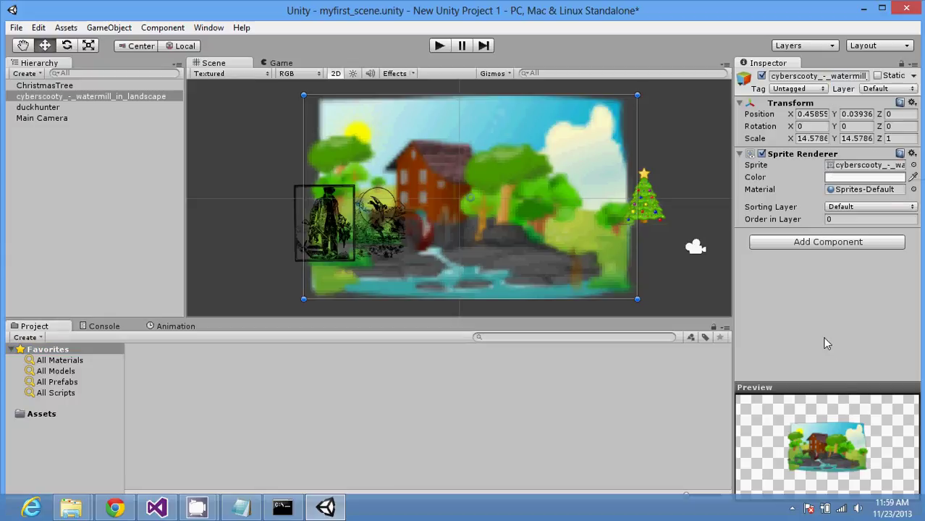
click(669, 374)
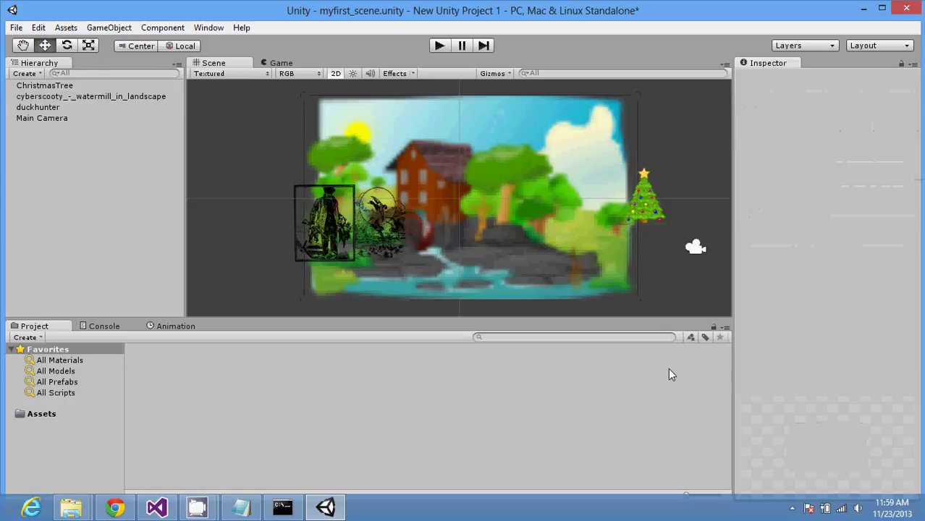
click(222, 28)
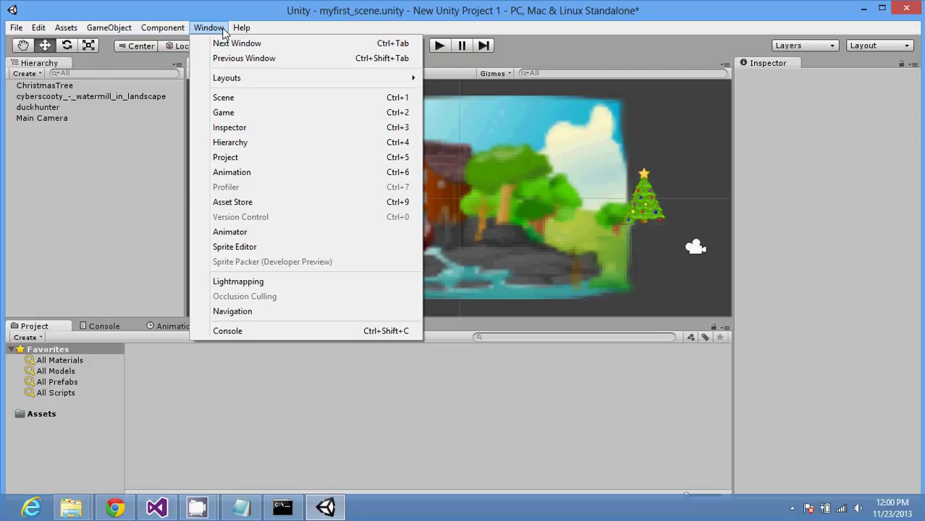
Step: Reselect the watermill, toggle its Static flag off again, and inspect the Static and Inspector menus
click(572, 292)
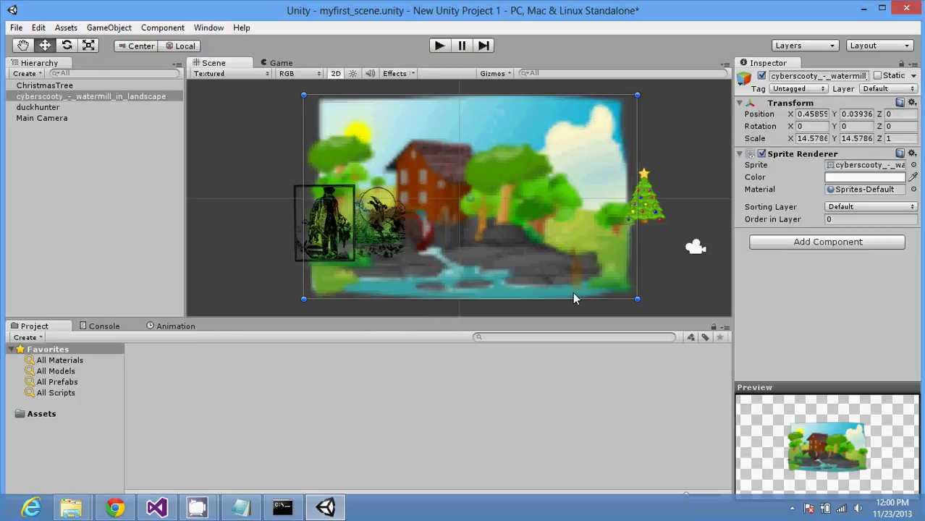
click(894, 76)
click(895, 76)
click(913, 76)
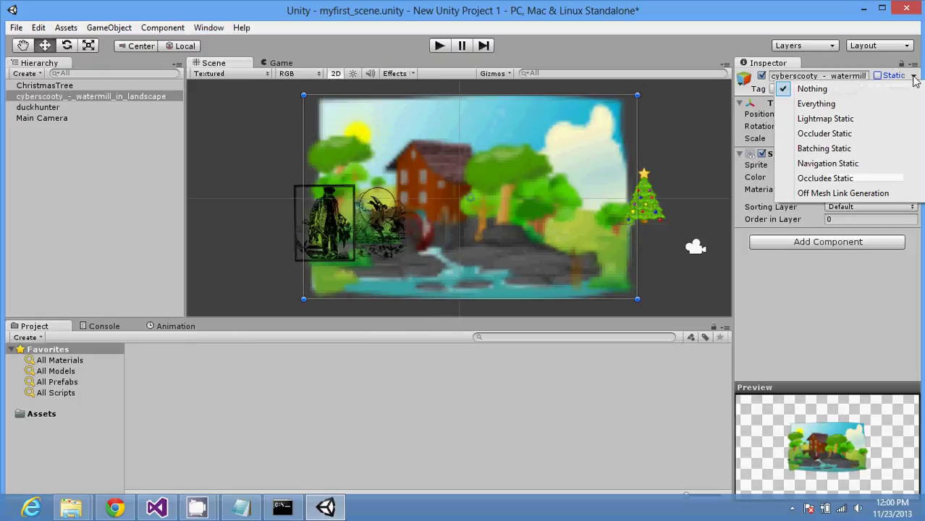
click(839, 336)
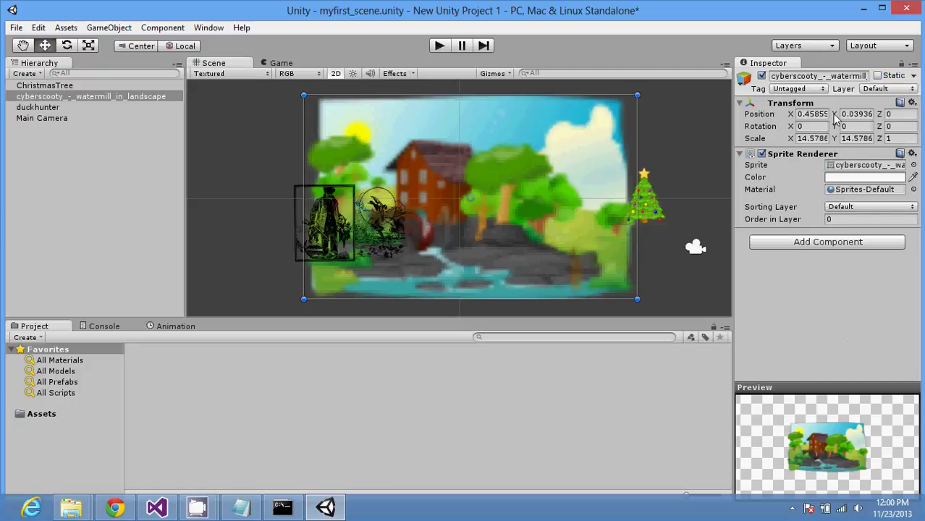
click(915, 65)
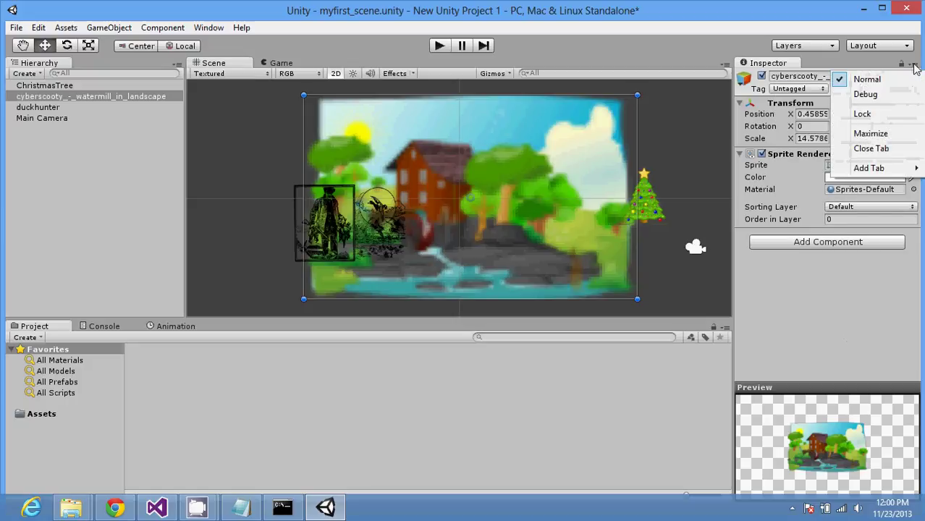
click(831, 73)
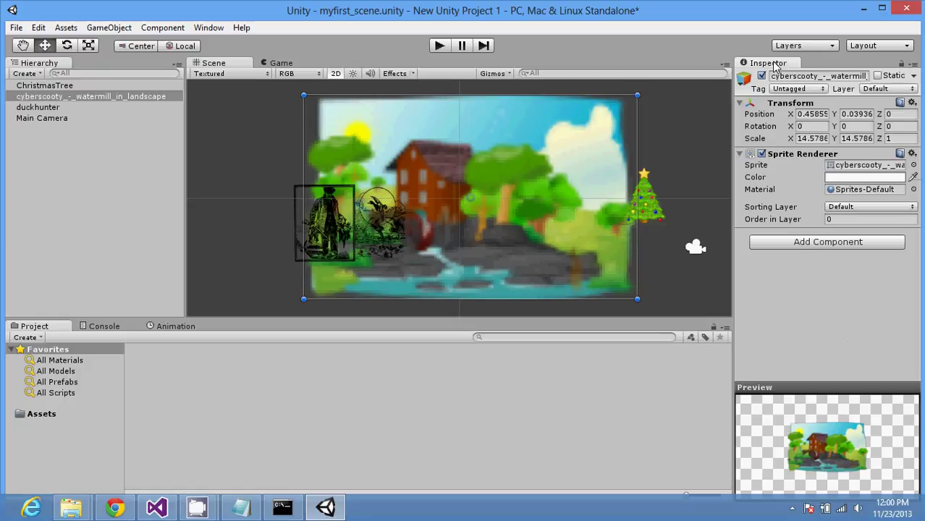
click(739, 155)
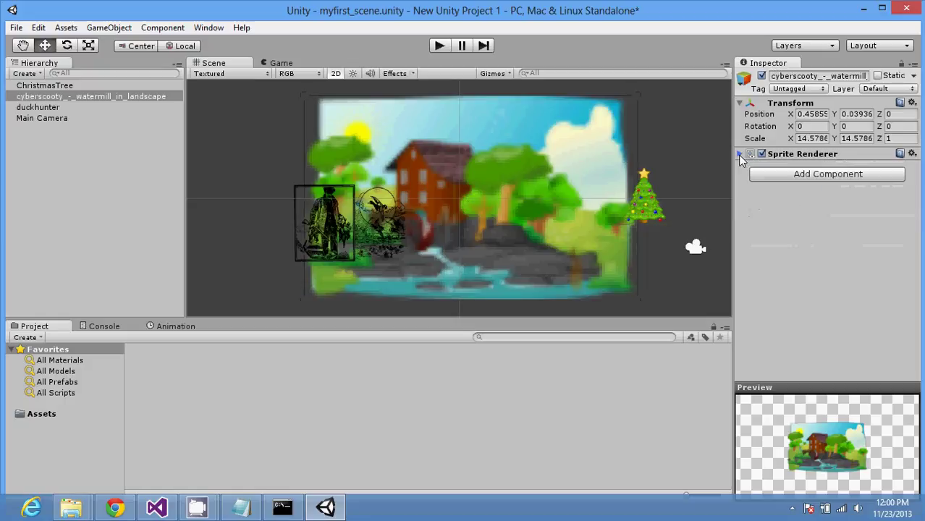
click(739, 154)
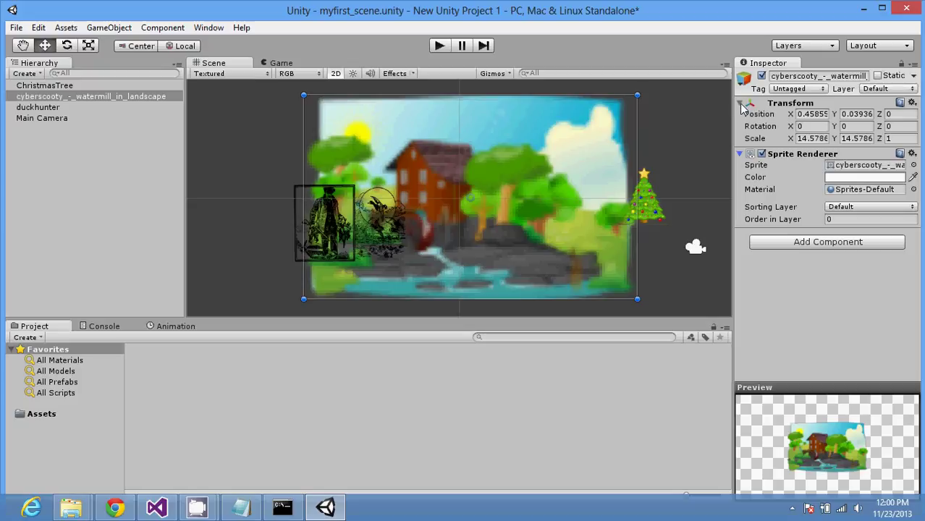
Step: Collapse the watermill's Transform component, check the Project panel options, and deselect the sprite
click(912, 102)
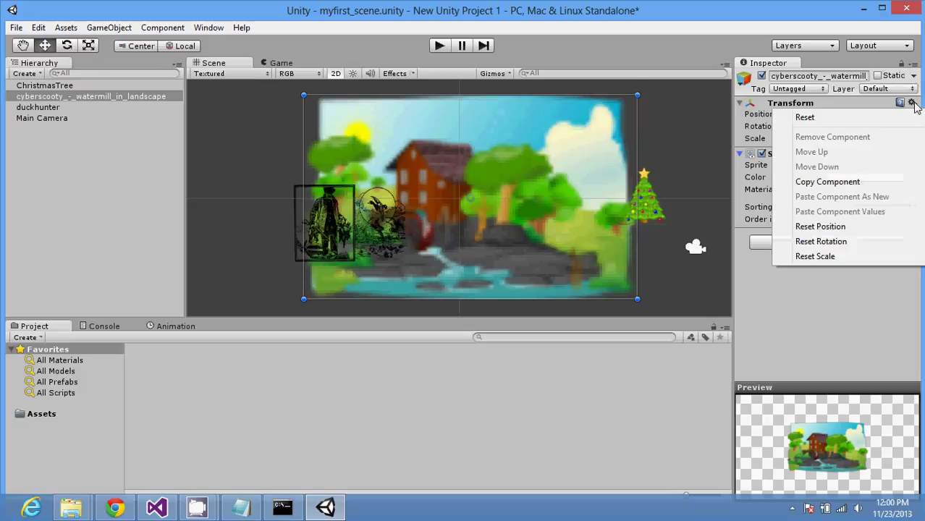
click(880, 105)
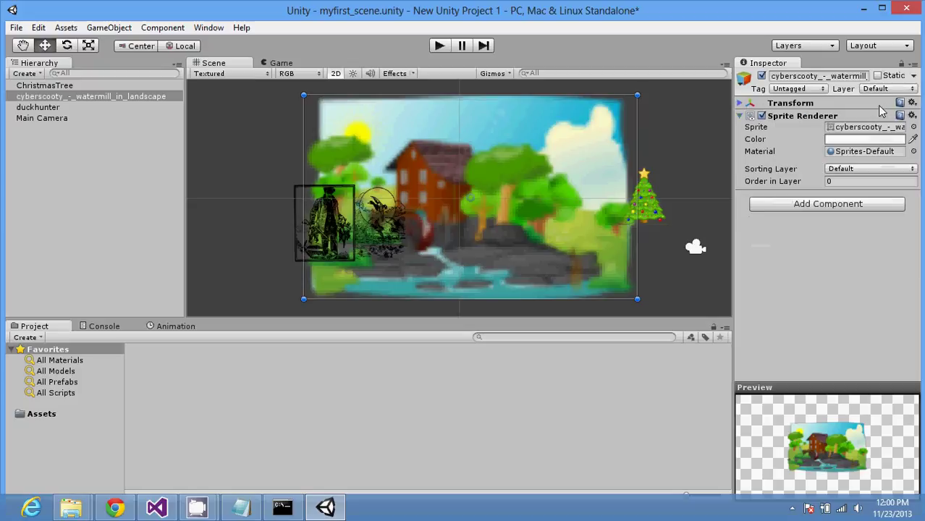
click(912, 116)
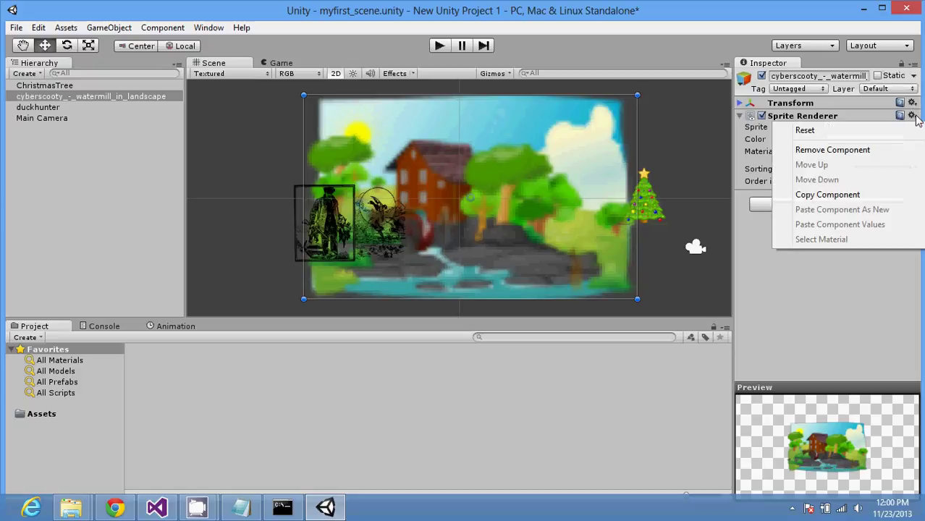
click(854, 311)
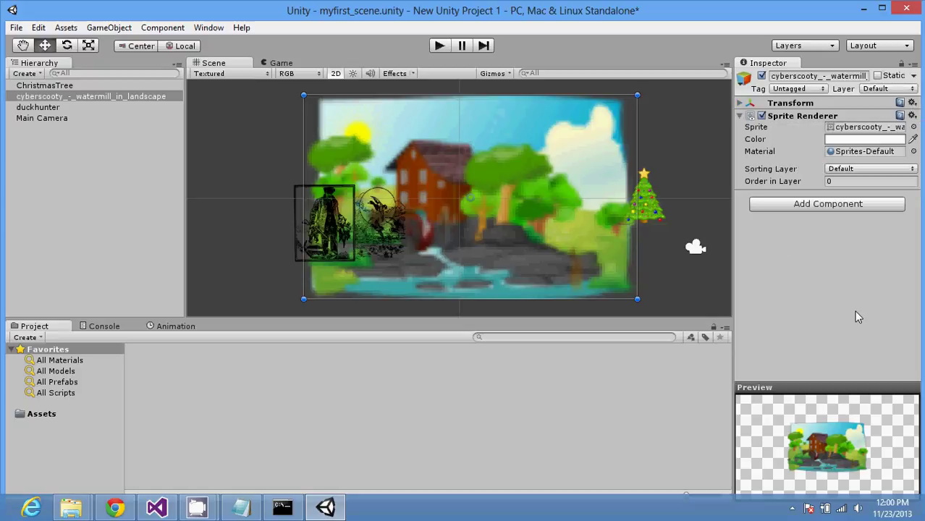
click(725, 327)
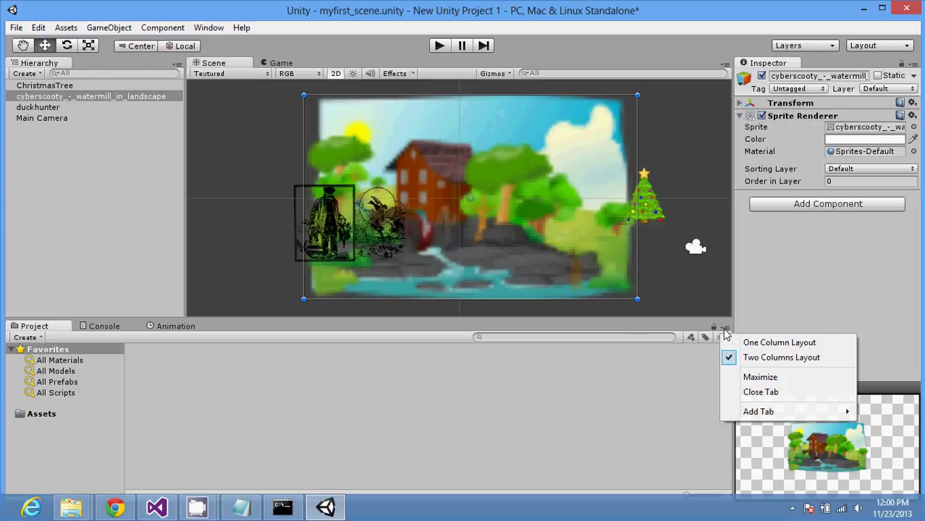
click(809, 312)
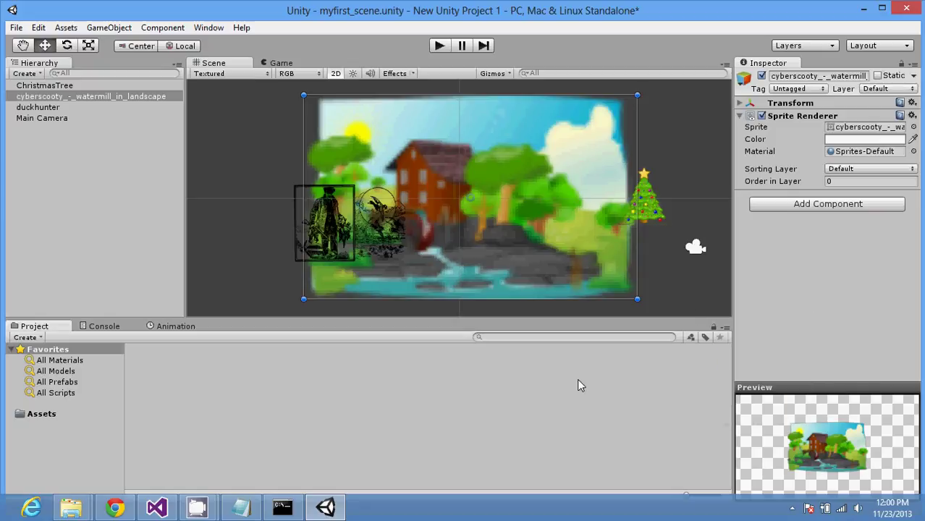
click(499, 411)
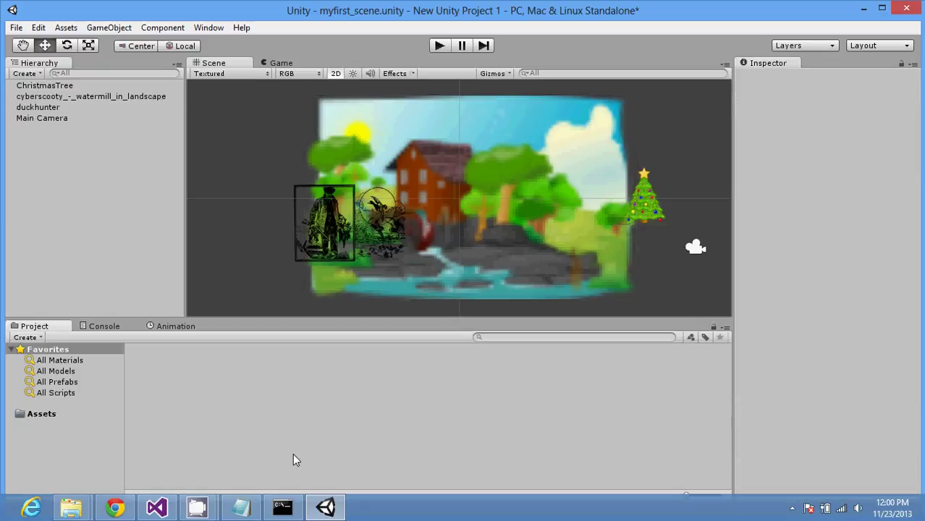
Step: Bring notes.txt in Notepad to the front over Unity
click(241, 506)
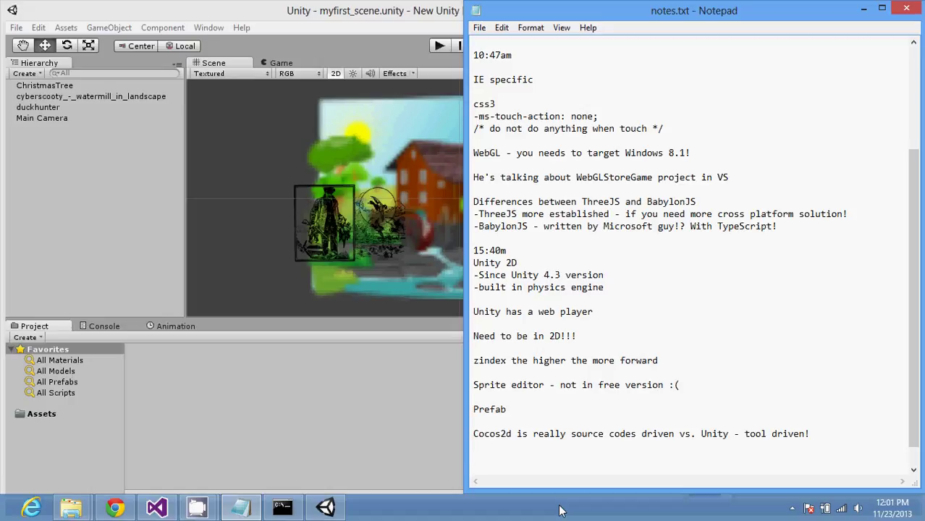
Step: Add '-very fast' under the Cocos2d line
key(BackSpace)
text(-Fas)
text(t)
text(very)
key(Delete)
text(s)
key(BackSpace)
text(f)
Step: Add a 'Unity' heading with the line '-spend your time in the runtime engine (C#)'
key(ctrl+End)
key(Return)
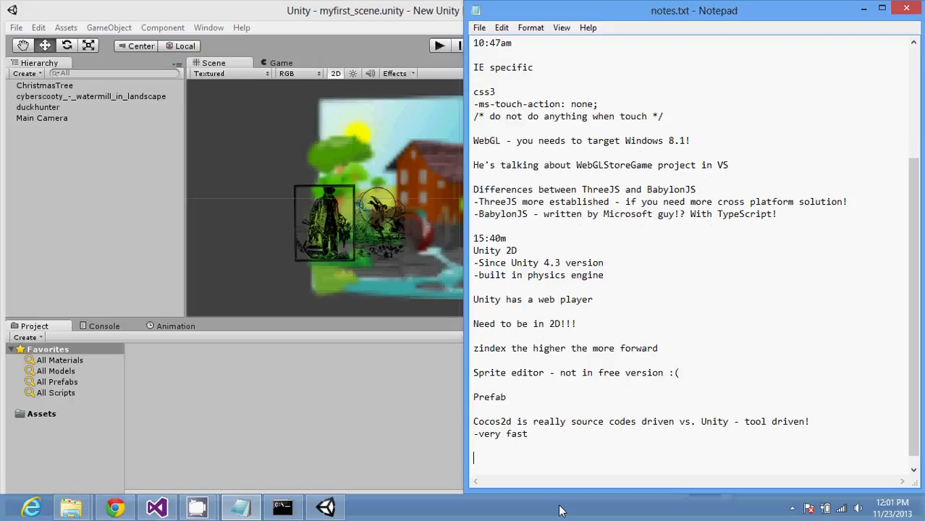
text(Unity)
key(Return)
text(-sp)
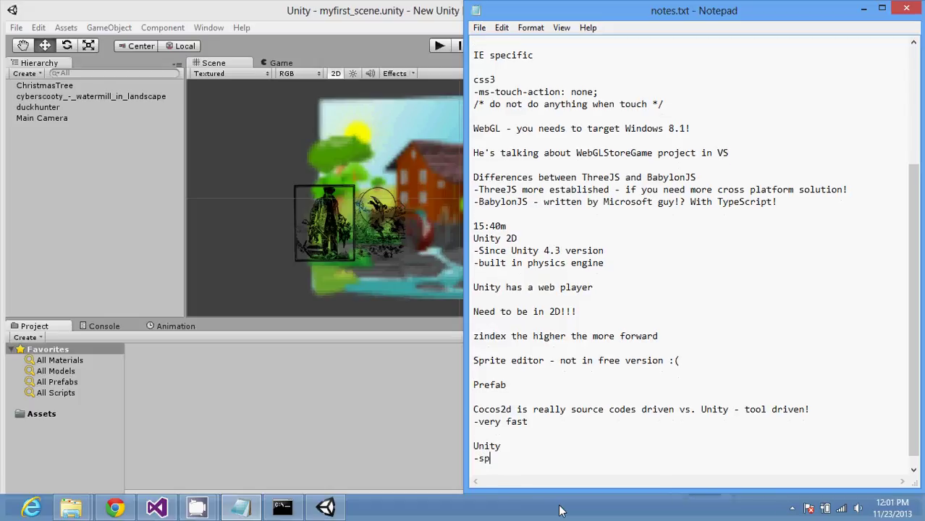
text(end your time in hj)
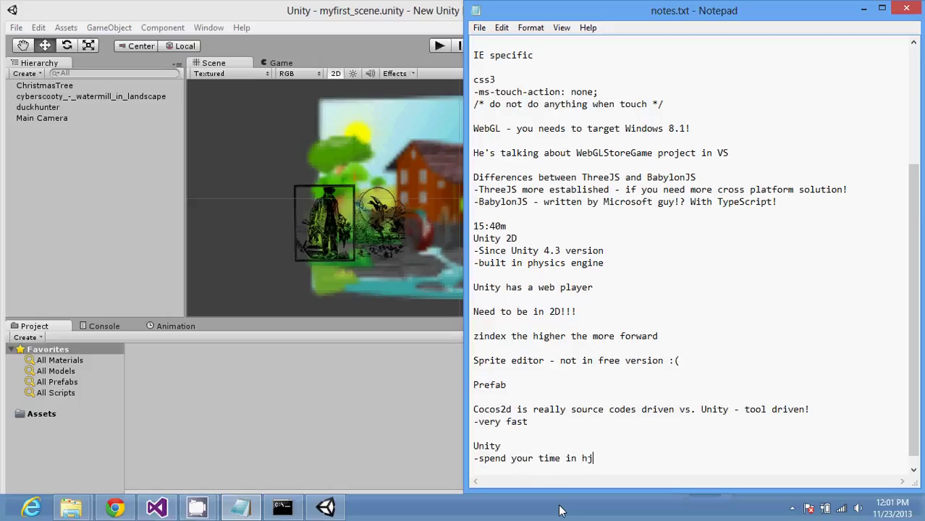
key(BackSpace)
key(BackSpace)
text(the runtime engine )
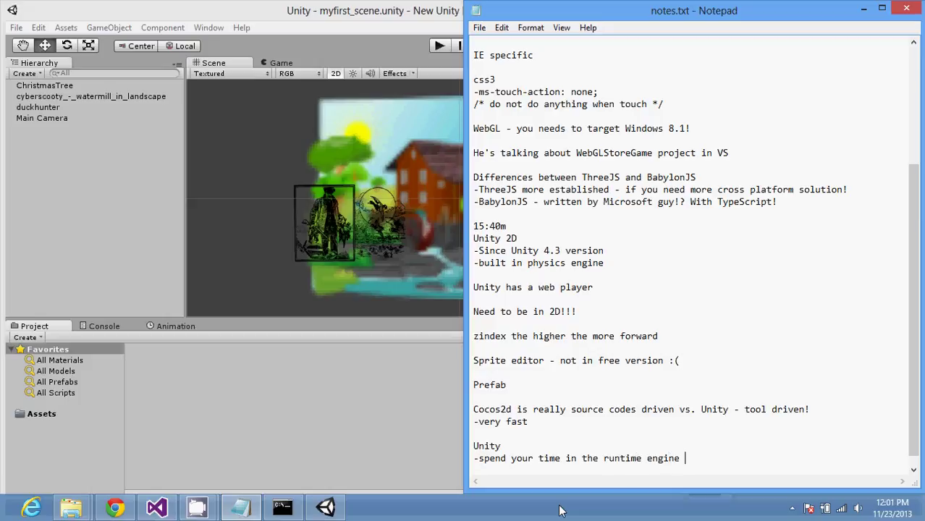
text((C#))
Step: Add '-much more productive' below it, followed by blank lines
key(Return)
key(Return)
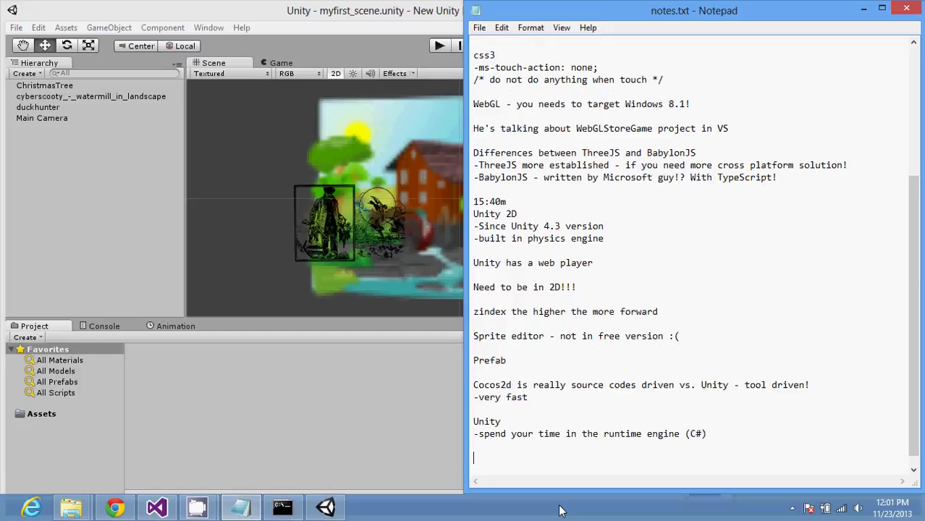
key(BackSpace)
text(-much more productive)
key(Return)
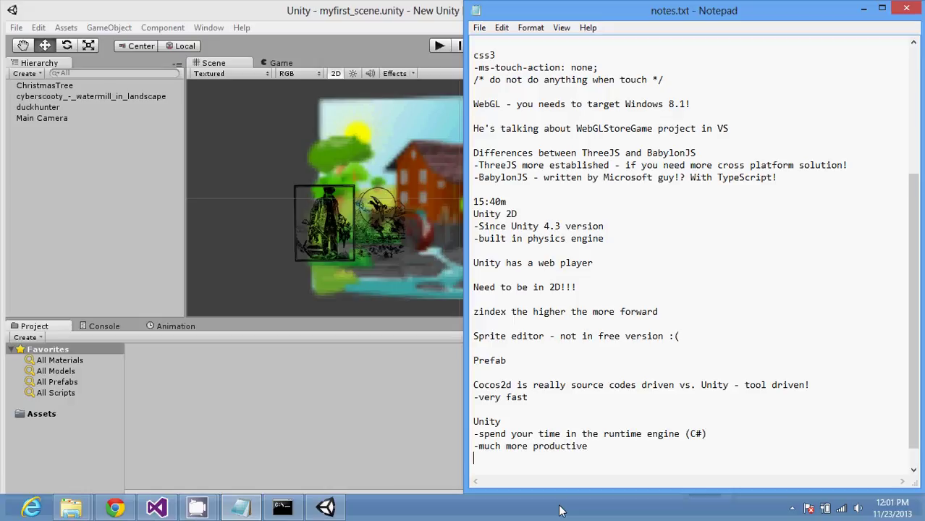
key(Return)
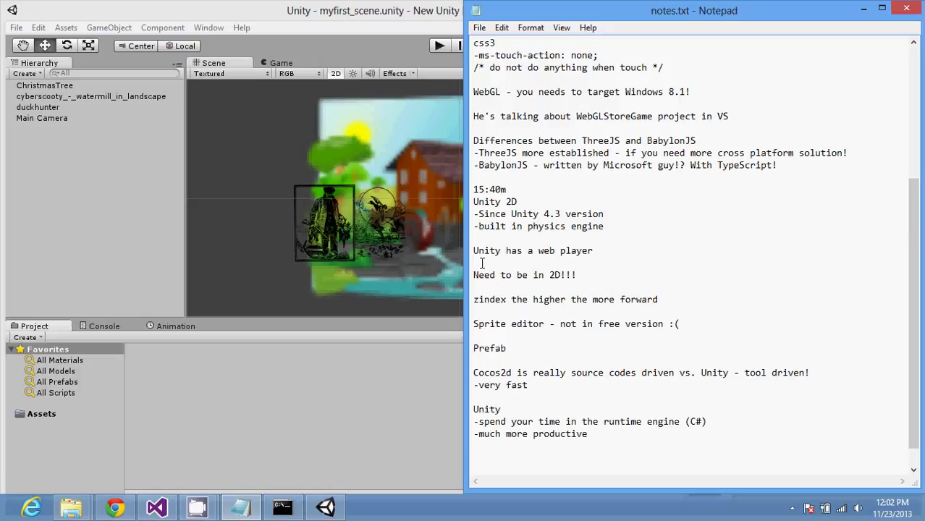
Step: Append 'and generates DirectX codes (fast)!' to the web player line
text(and generates Direct)
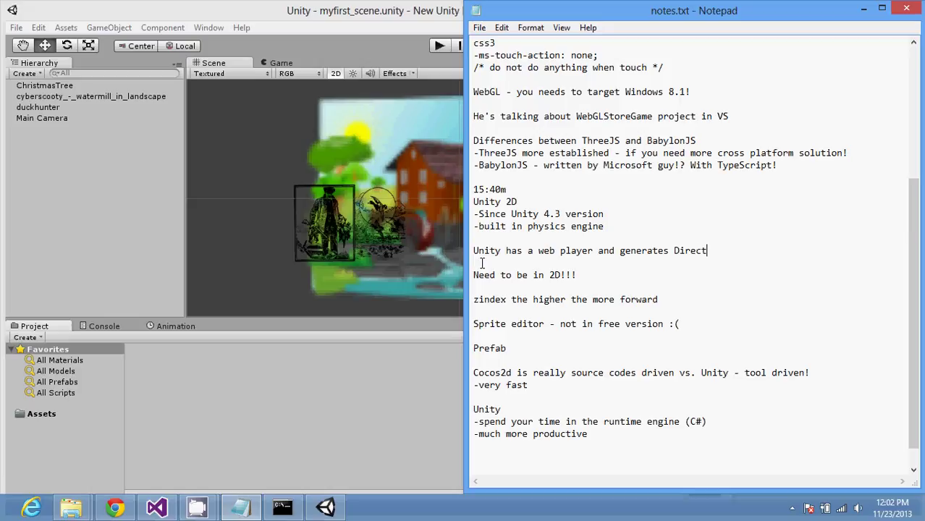
text(X codes!)
key(BackSpace)
text((fast))
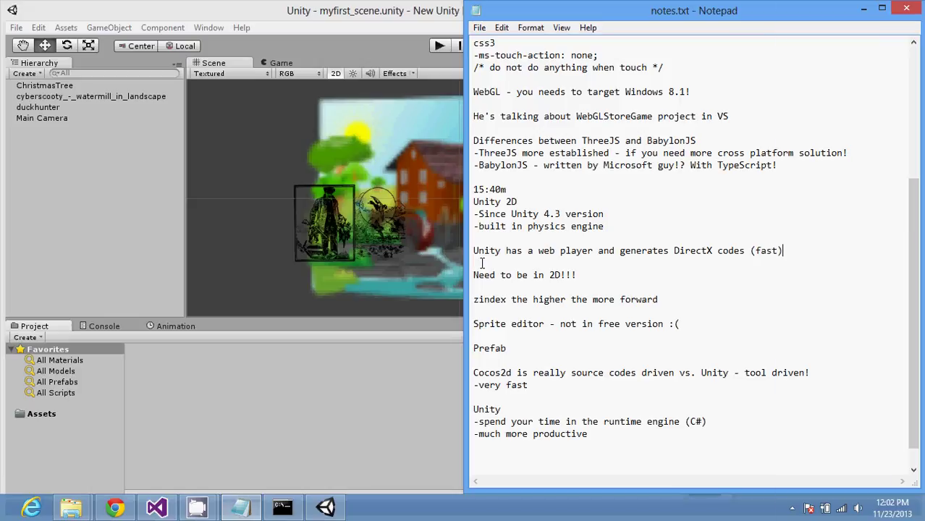
text(!)
Step: Reopen Build Settings in Unity and compare the PS3 and Wii build options
click(325, 410)
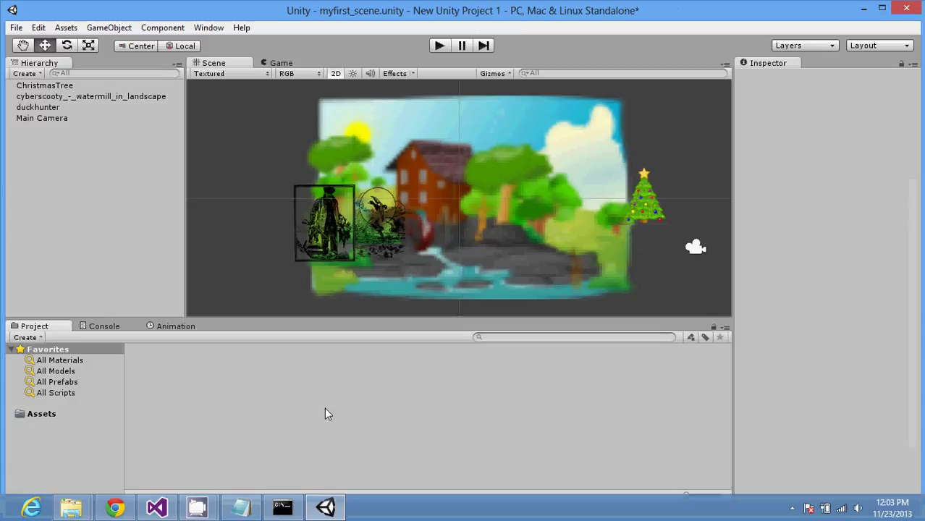
click(16, 28)
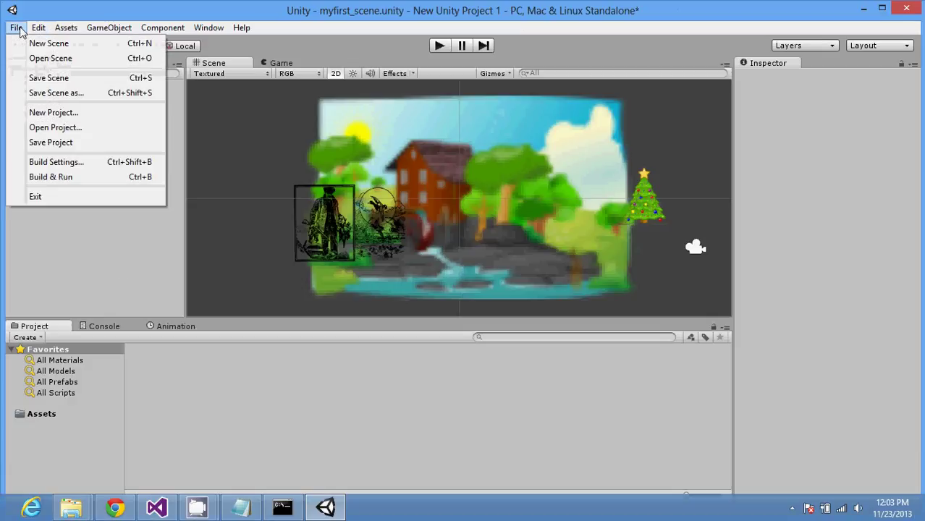
click(58, 164)
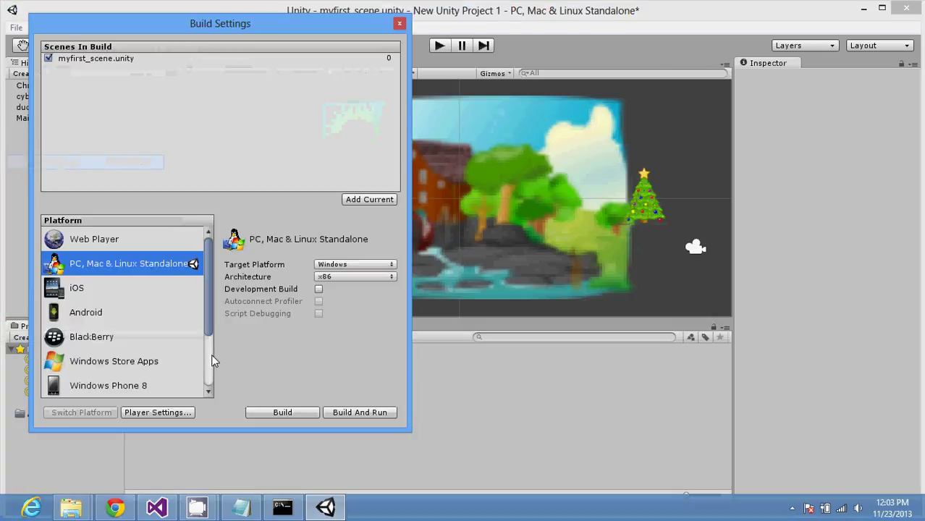
scroll(212, 361, down, 3)
click(173, 362)
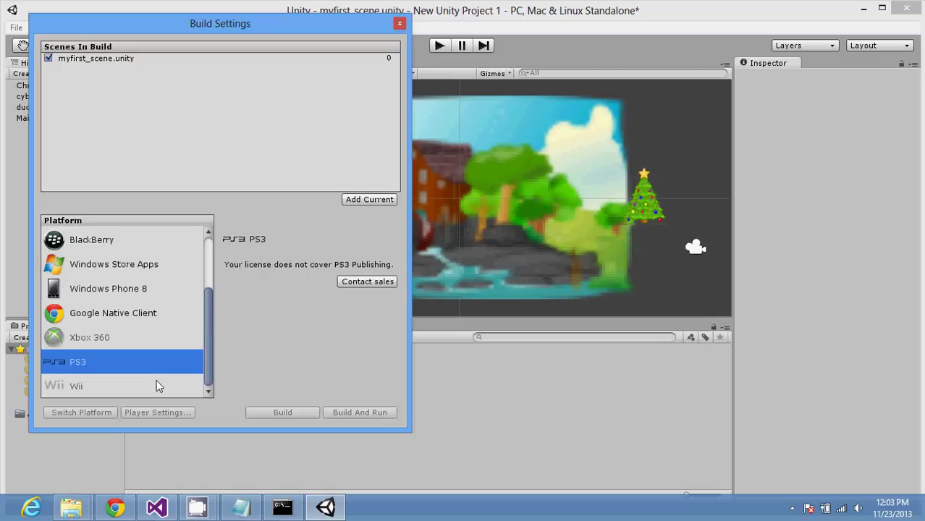
click(158, 386)
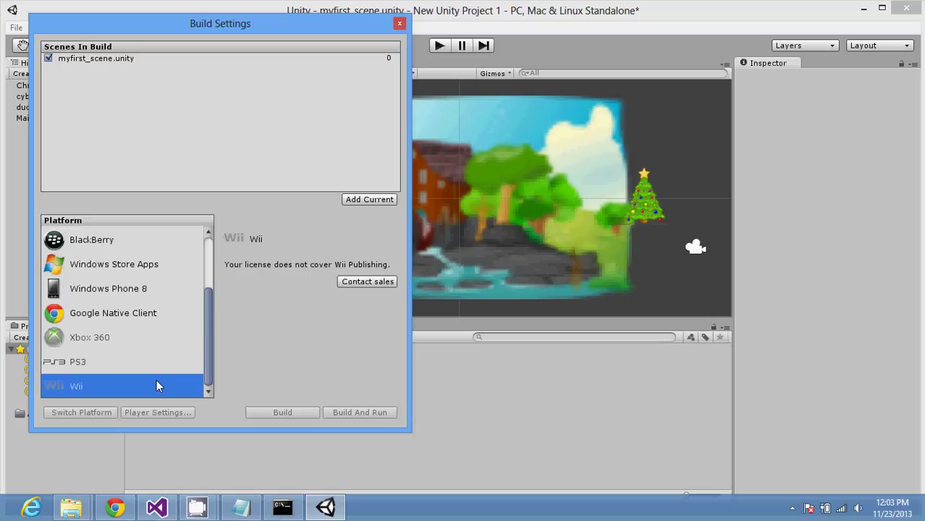
click(151, 367)
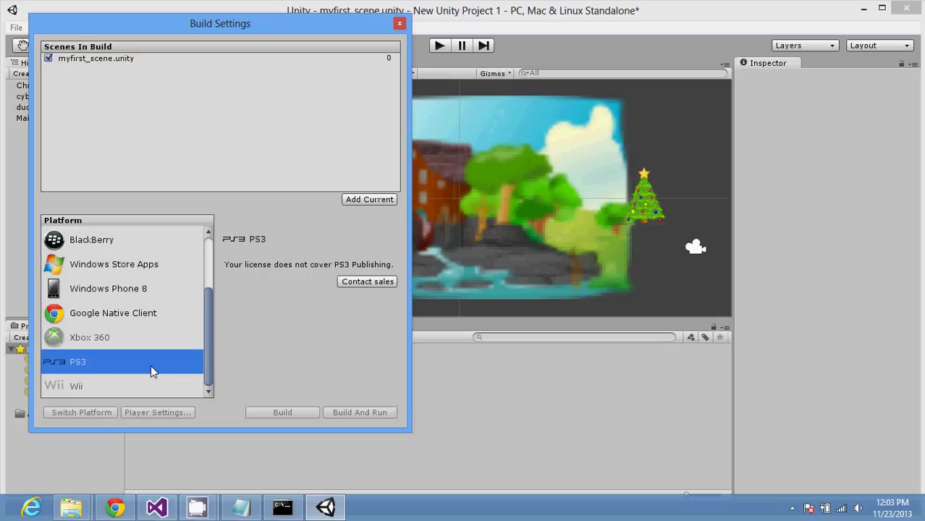
click(150, 385)
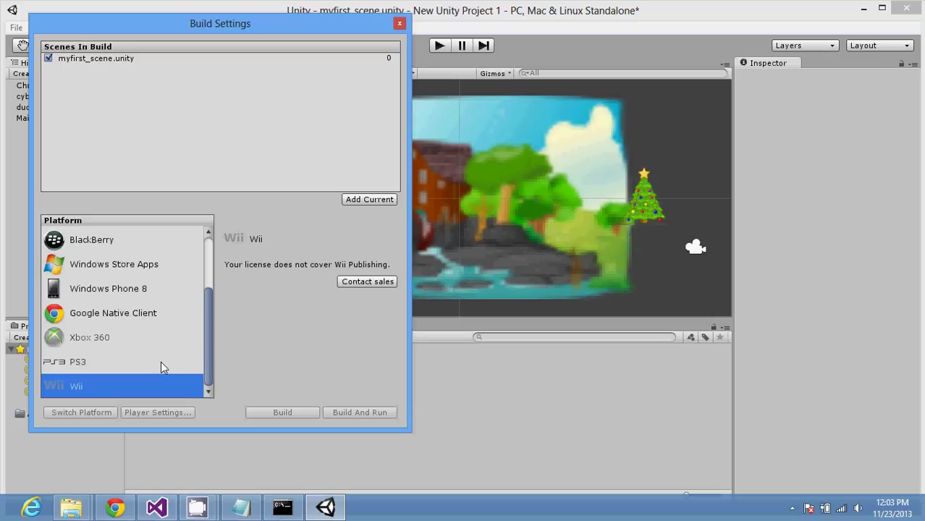
Step: View the PS3, Xbox 360, Google Native Client and Windows Phone 8 build options
click(161, 361)
click(157, 337)
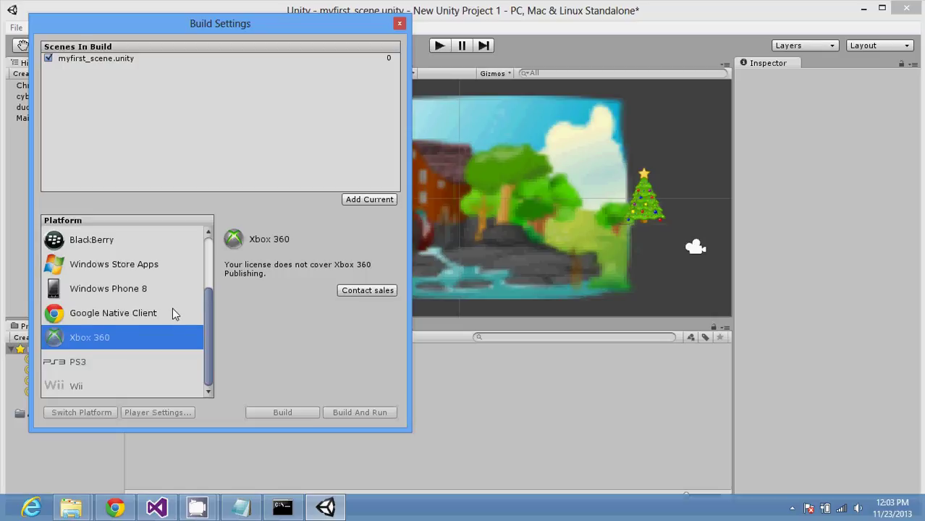
click(172, 308)
click(171, 297)
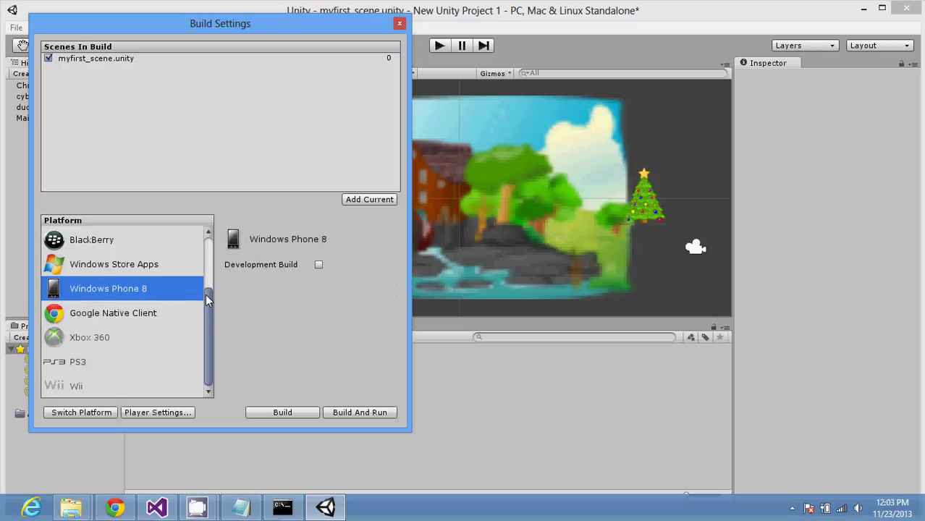
drag(207, 301, 207, 270)
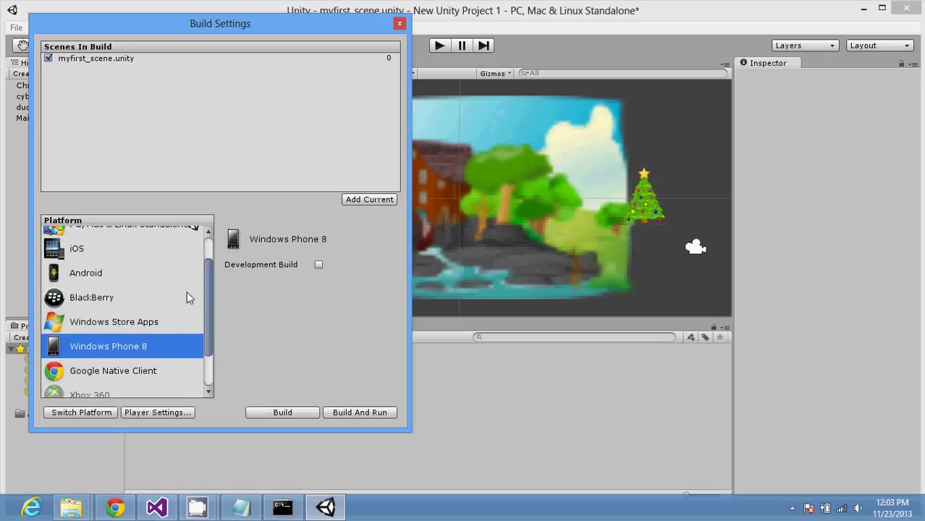
Step: Inspect the Windows Store Apps project types and BlackBerry texture compression and build type choices
click(162, 330)
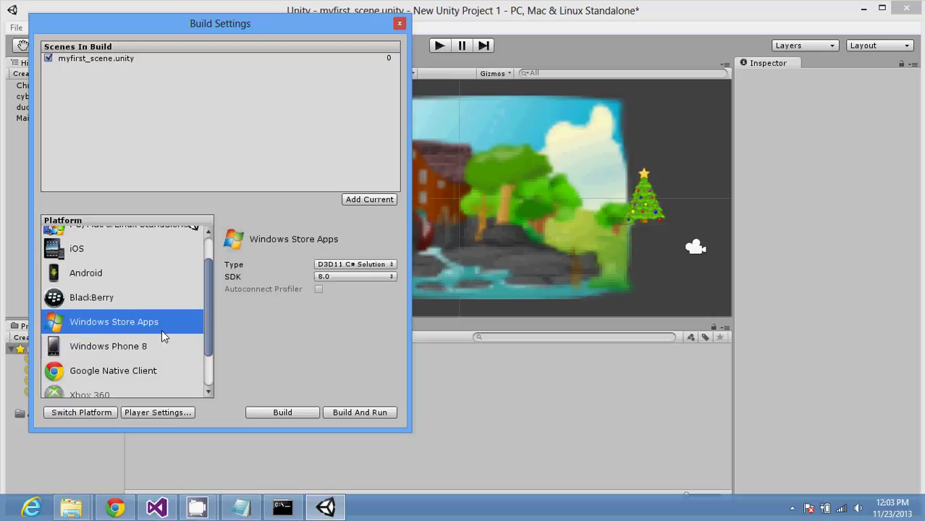
click(363, 264)
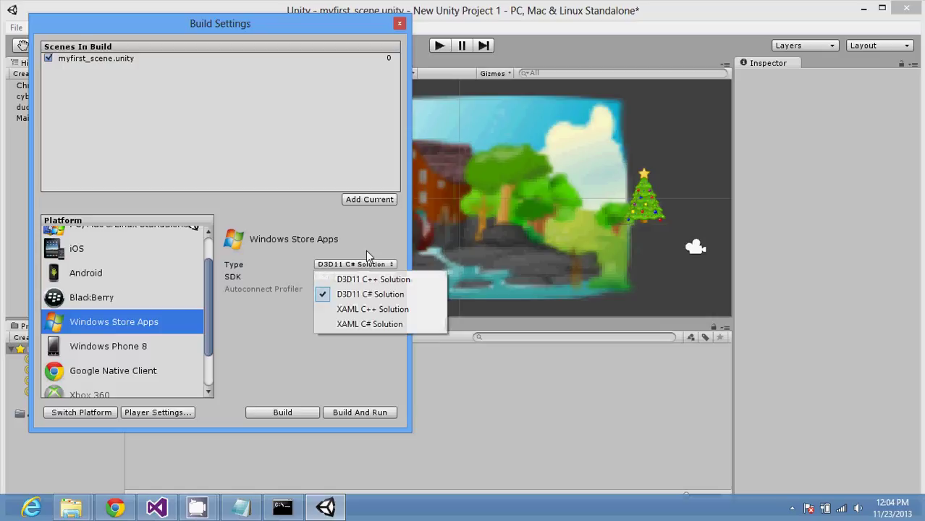
click(266, 312)
click(161, 292)
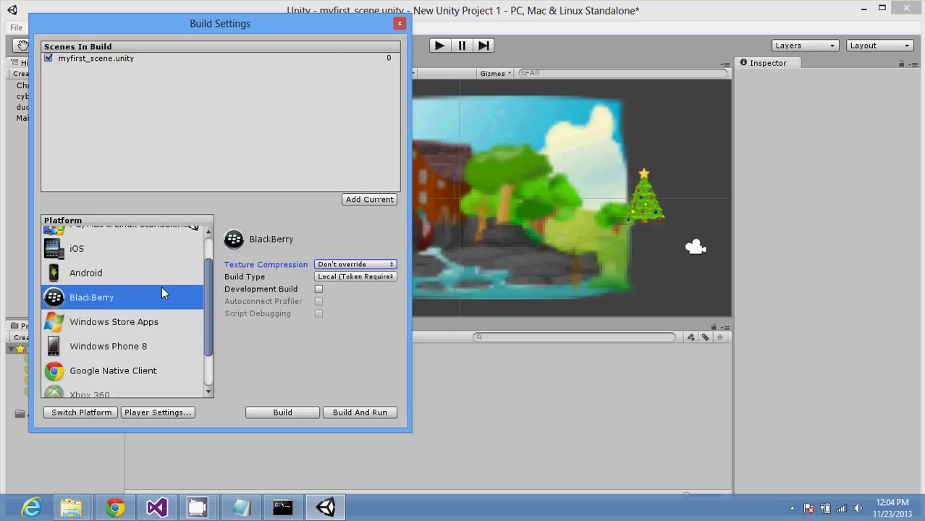
click(363, 265)
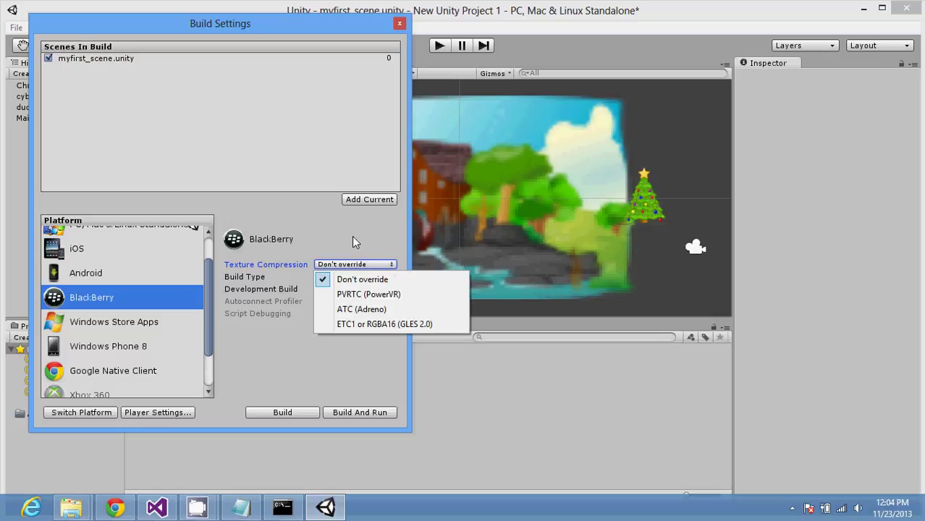
click(353, 237)
click(354, 277)
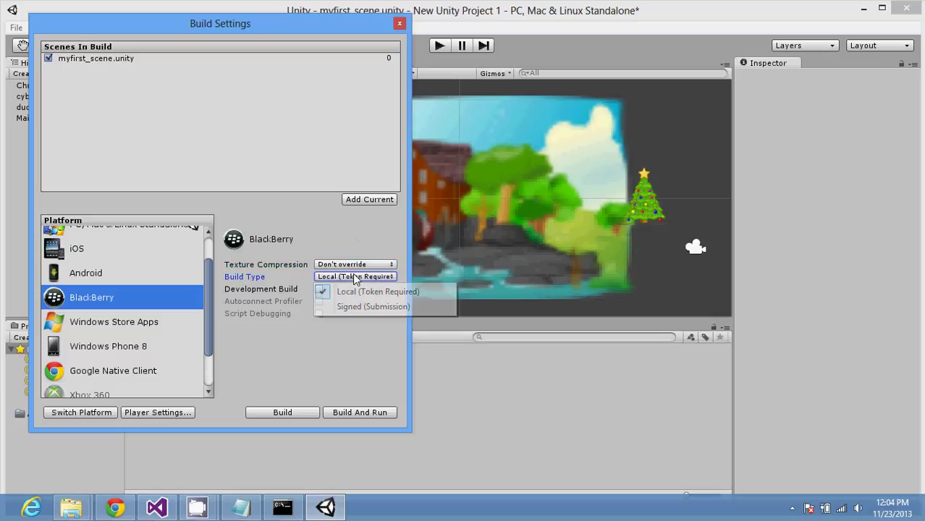
click(276, 279)
Step: View the Android, iOS, PC/Mac/Linux Standalone and Web Player build options
click(160, 269)
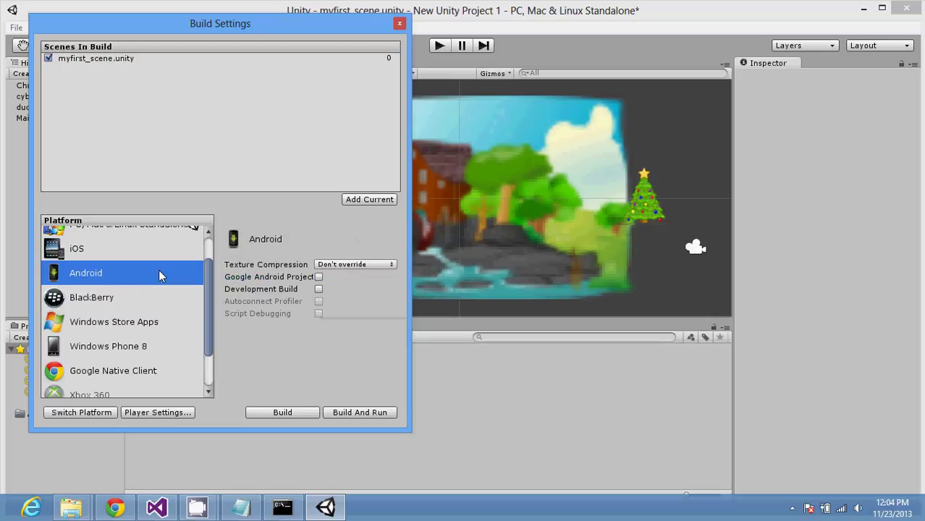
scroll(158, 275, up, 2)
click(158, 294)
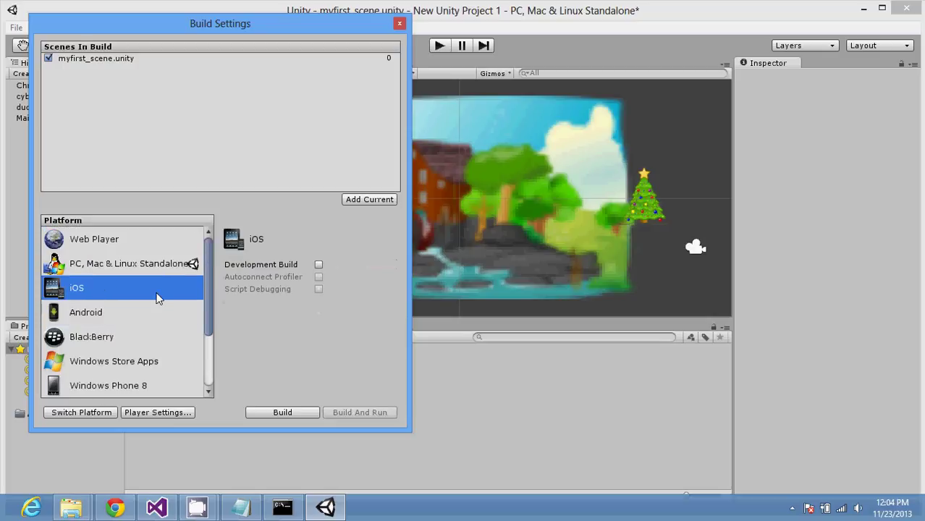
click(169, 263)
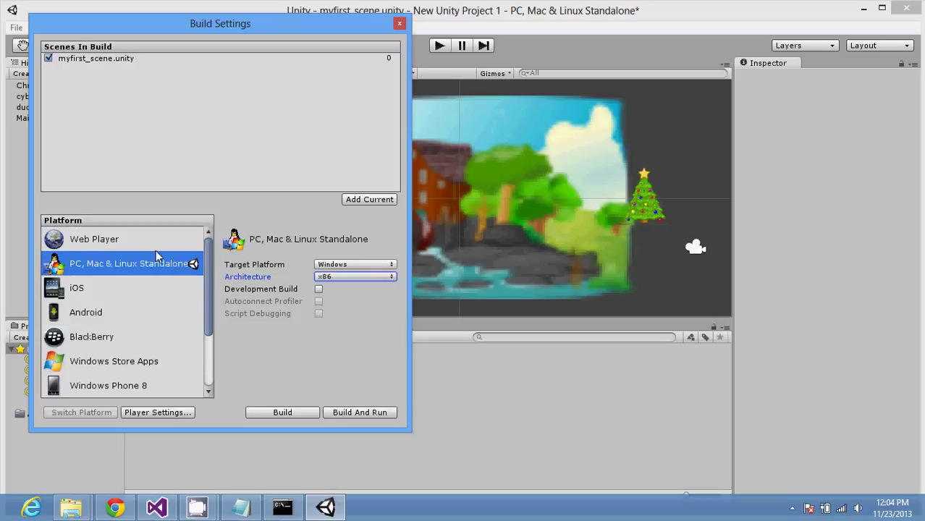
click(152, 247)
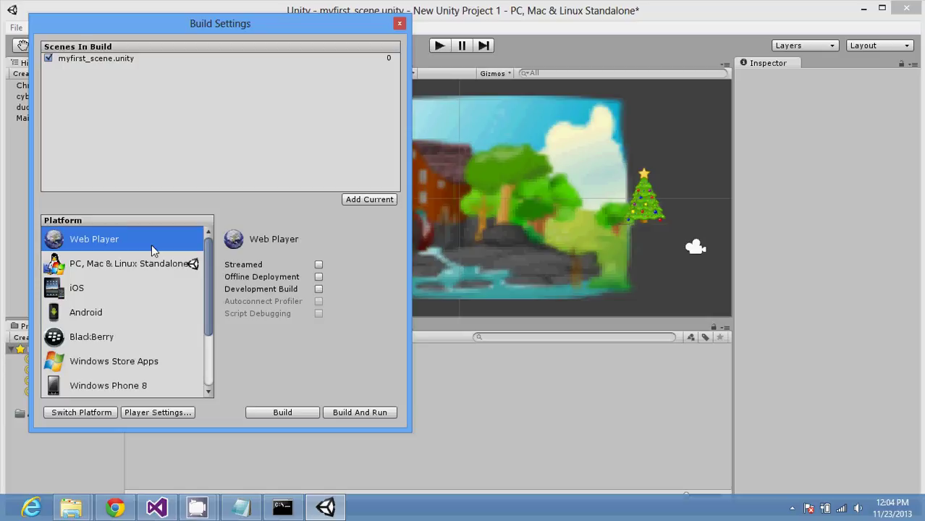
click(209, 375)
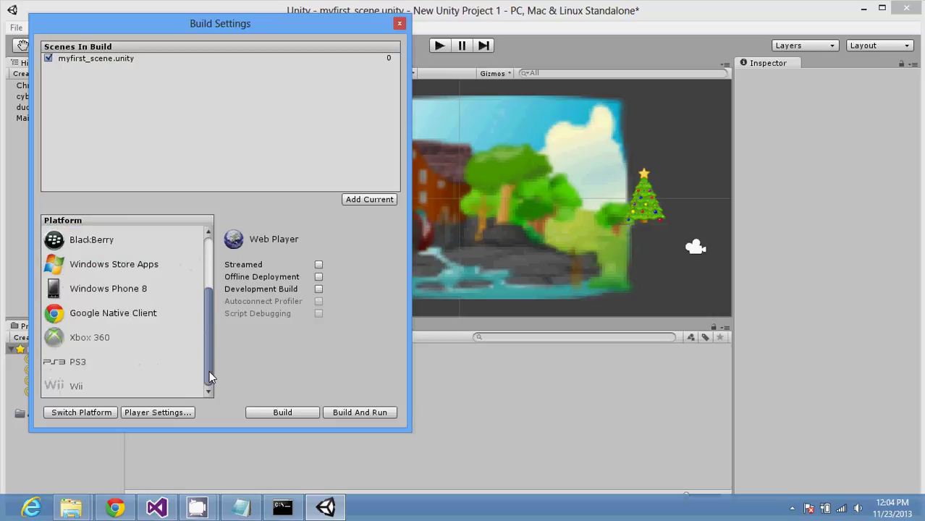
Step: Open the Web Player's Player Settings, close Build Settings, and clear the Inspector
drag(209, 370, 209, 349)
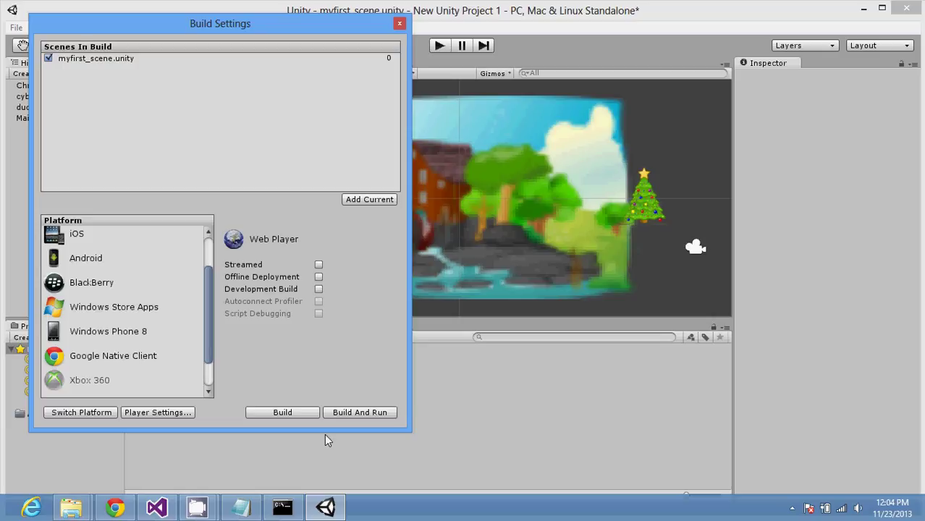
click(184, 411)
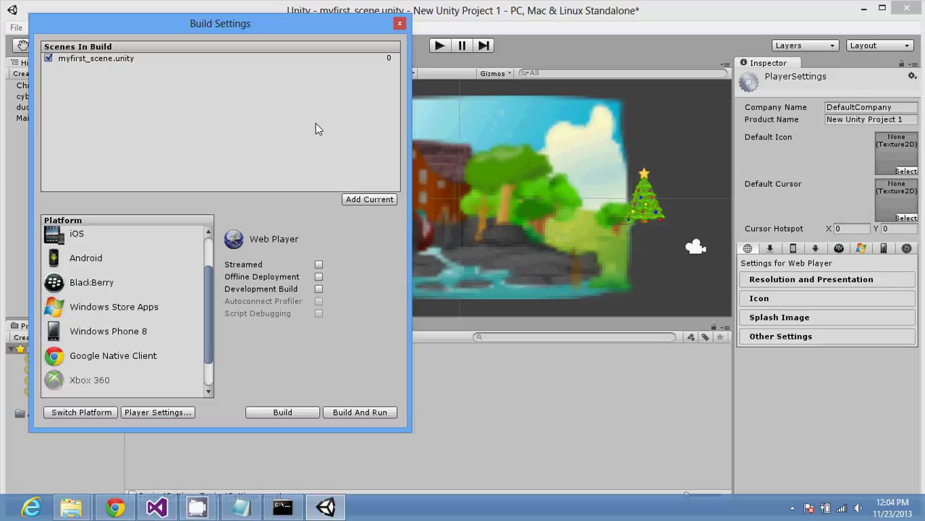
click(400, 24)
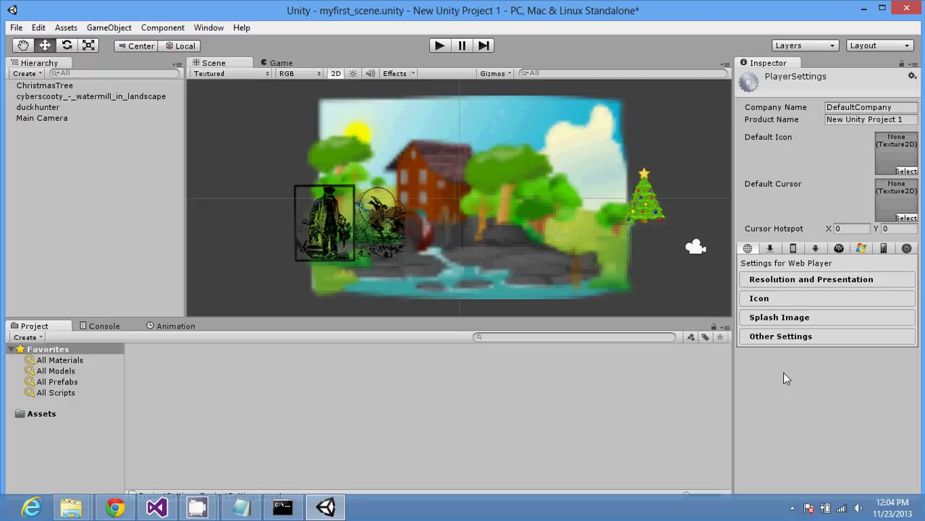
click(296, 273)
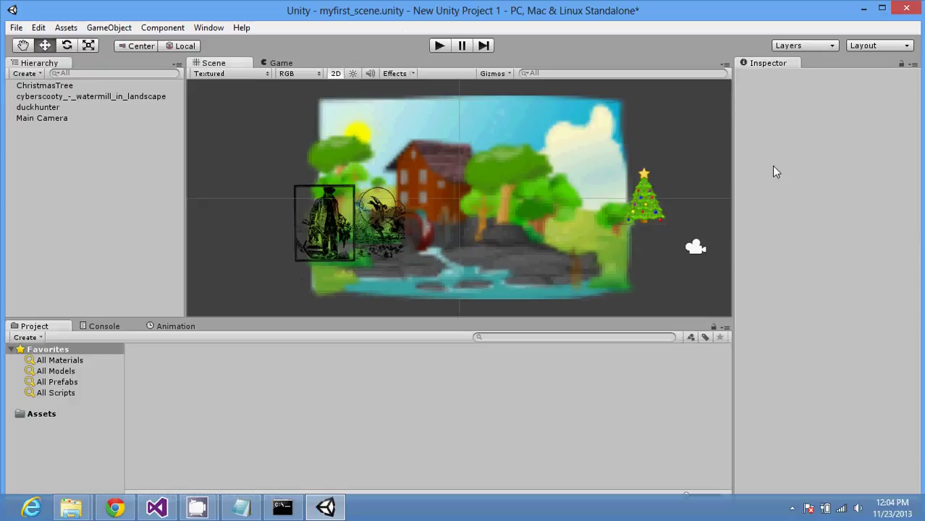
Step: Select the ChristmasTree, reopen Build Settings, and open the standalone Player Settings
click(54, 352)
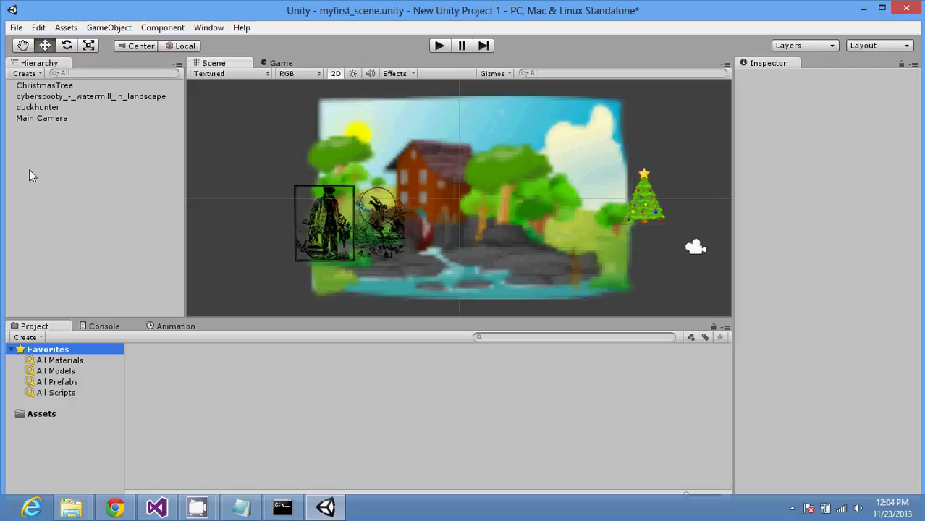
click(44, 87)
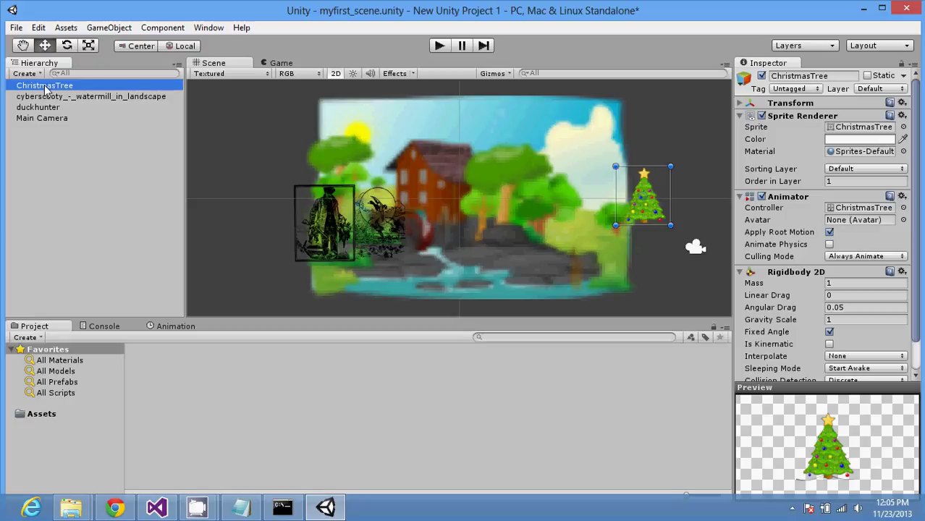
click(16, 27)
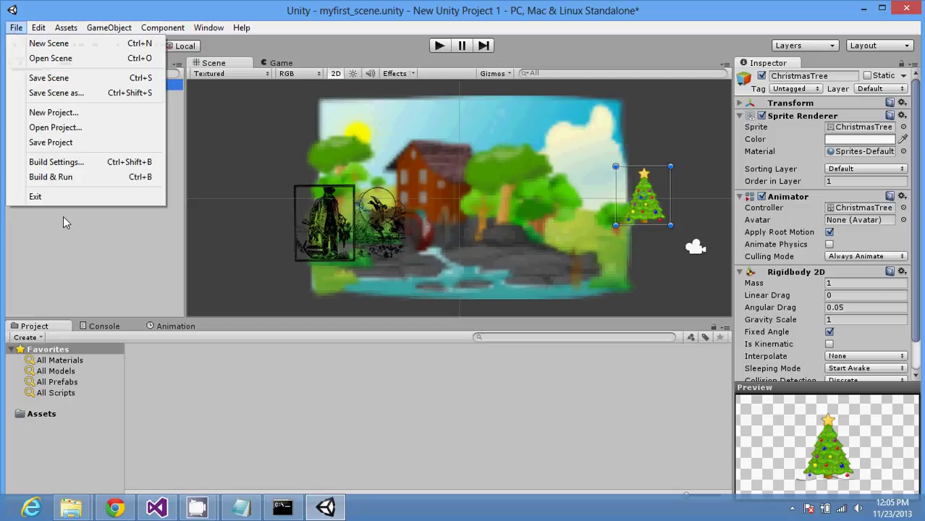
click(105, 165)
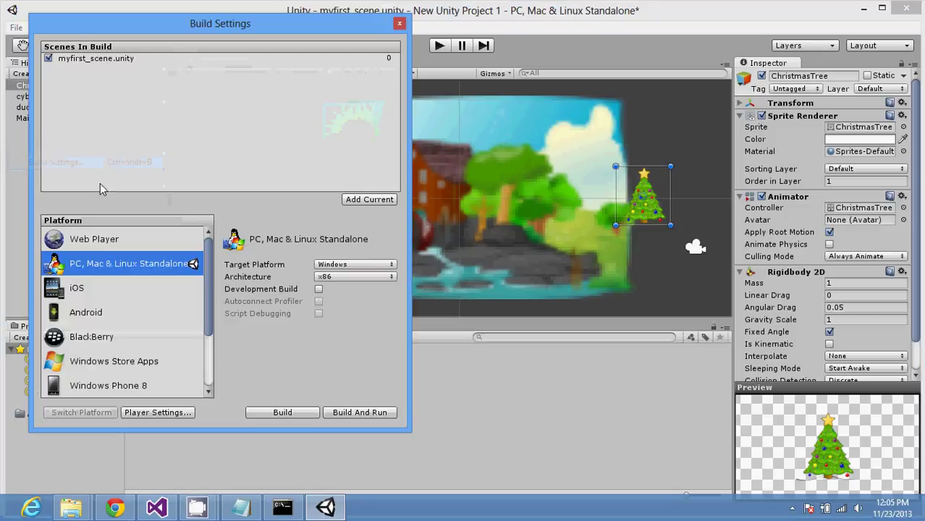
click(148, 413)
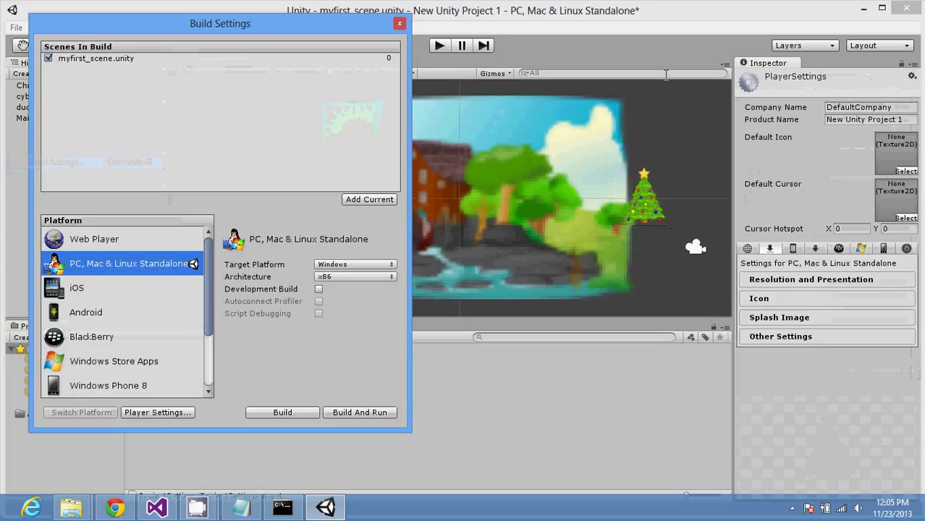
click(845, 412)
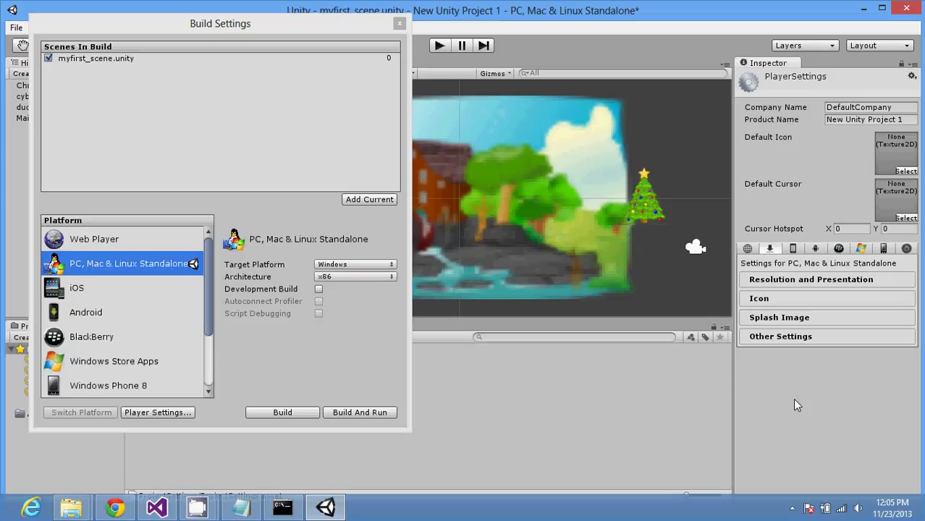
Step: Cycle the Player Settings through iOS, Android, BlackBerry, Windows Store, Windows Phone 8 and Native Client
click(793, 249)
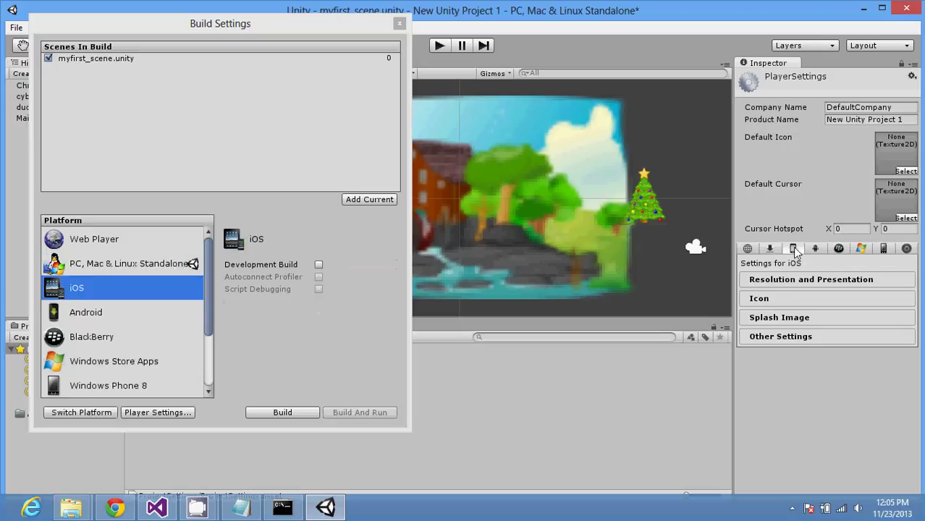
click(814, 249)
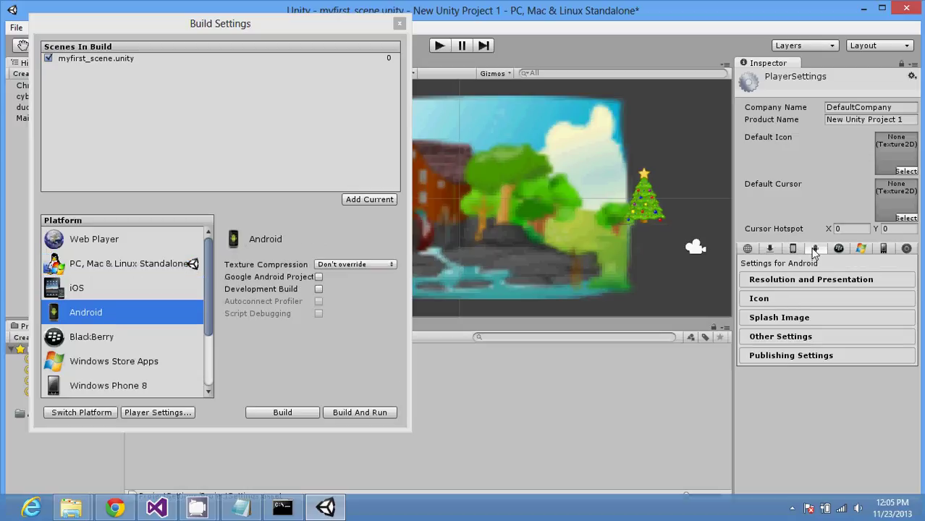
click(837, 249)
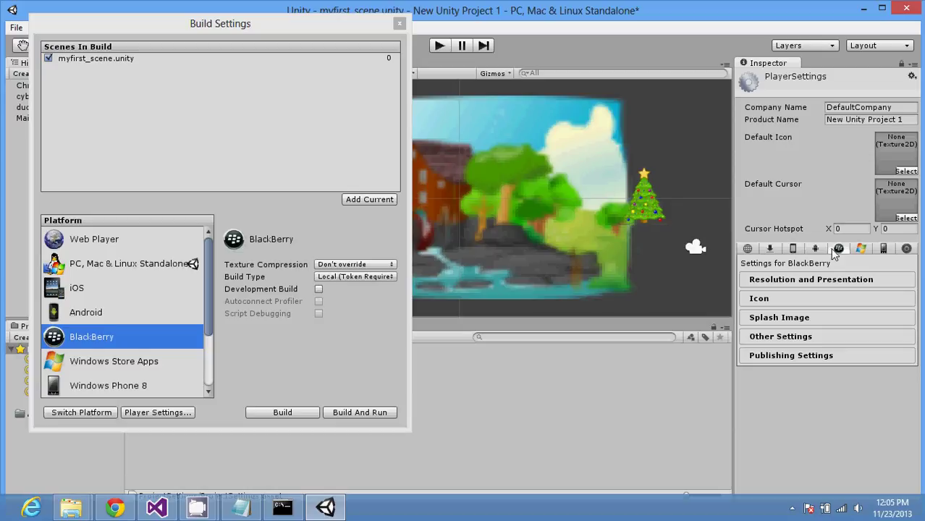
click(860, 249)
click(882, 249)
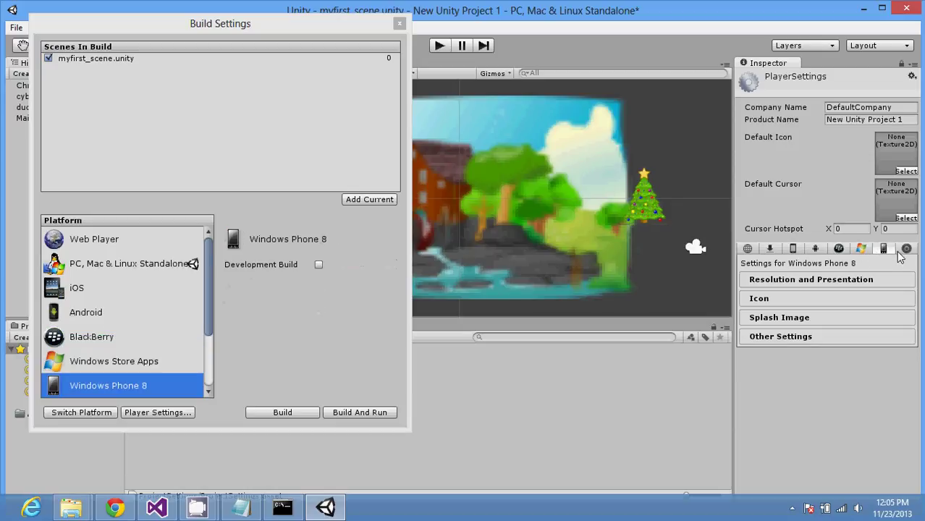
click(906, 249)
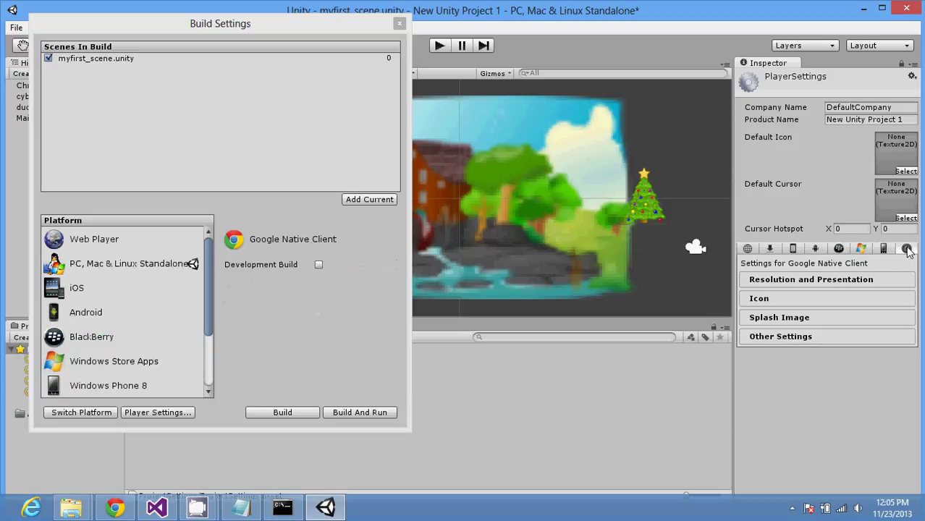
click(883, 249)
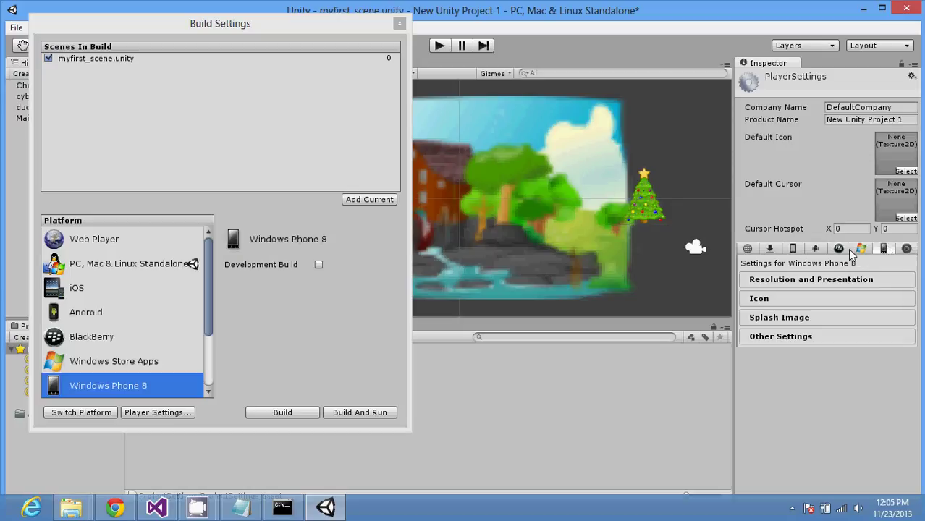
Step: Switch to Windows Store Apps and expand its Icon, Resolution and Other Settings sections
click(845, 249)
click(842, 282)
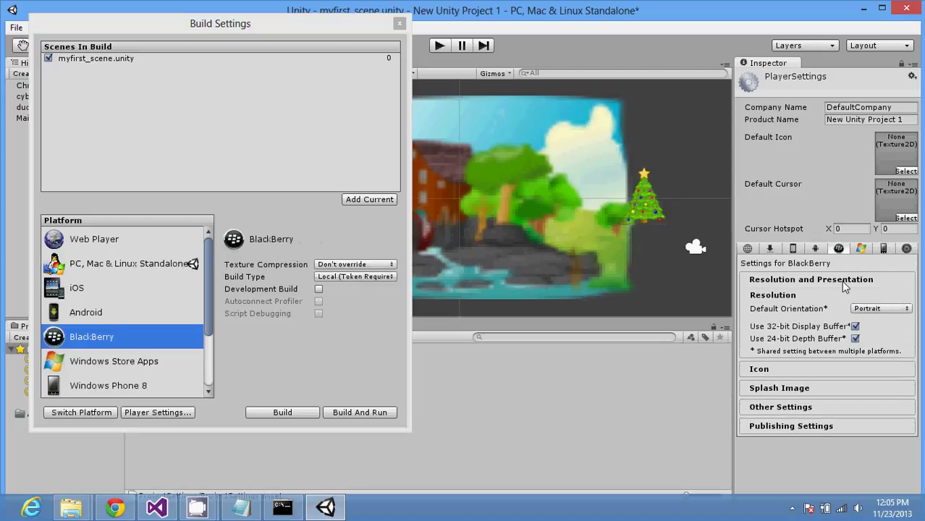
click(845, 282)
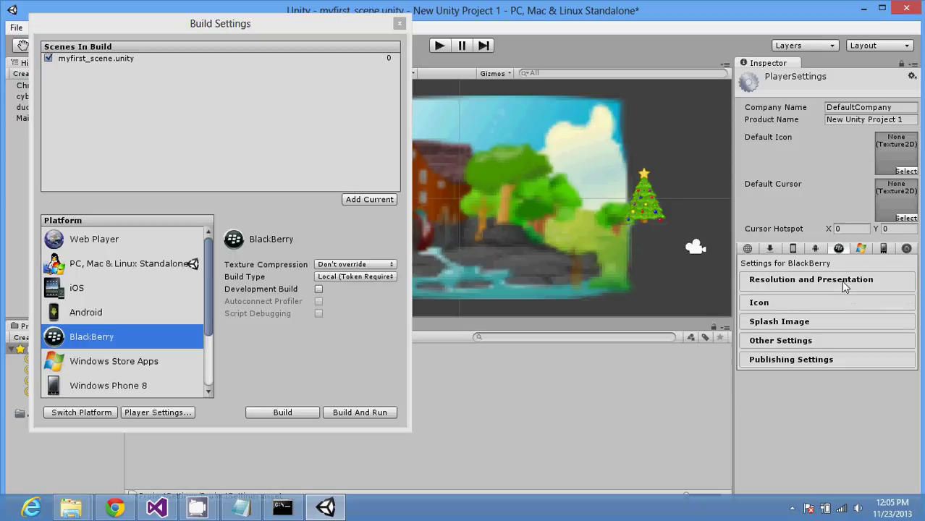
click(861, 248)
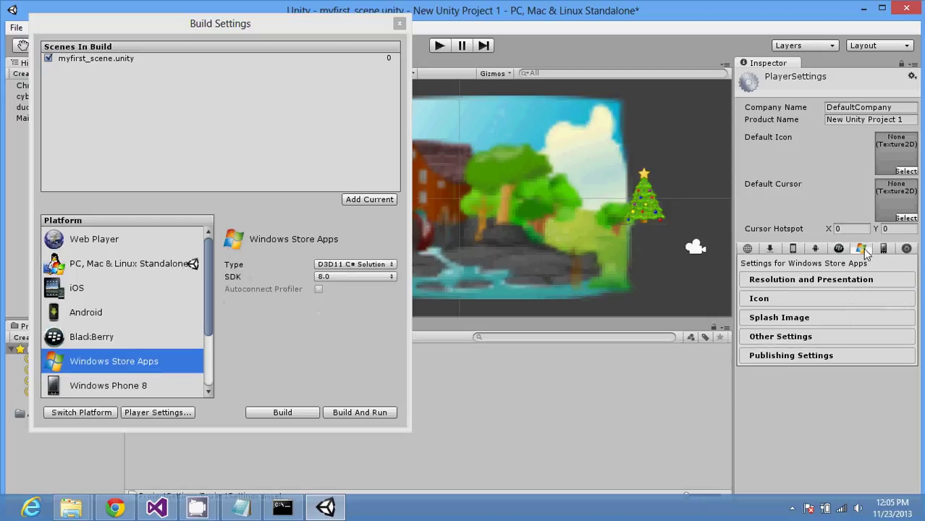
click(835, 296)
click(835, 283)
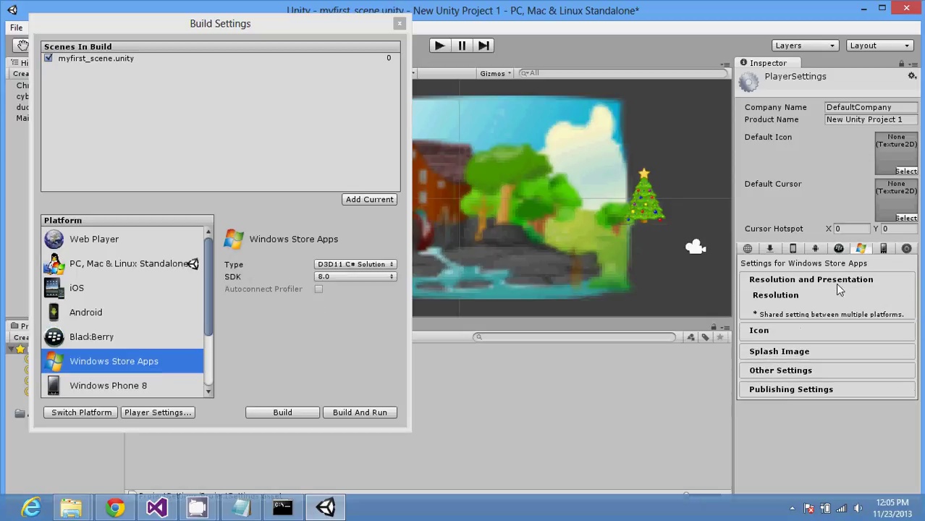
click(828, 372)
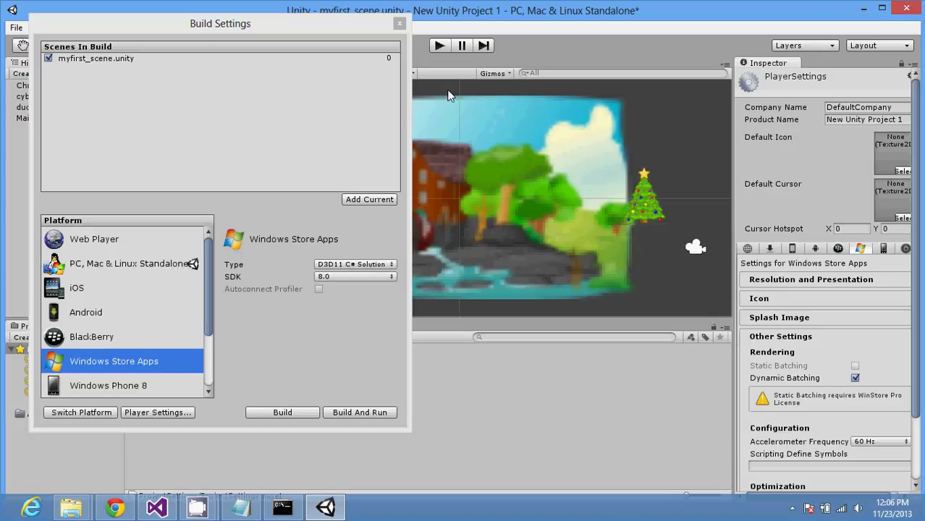
Step: Close Build Settings and select the ChristmasTree and duckhunter sprites in the Hierarchy
click(400, 24)
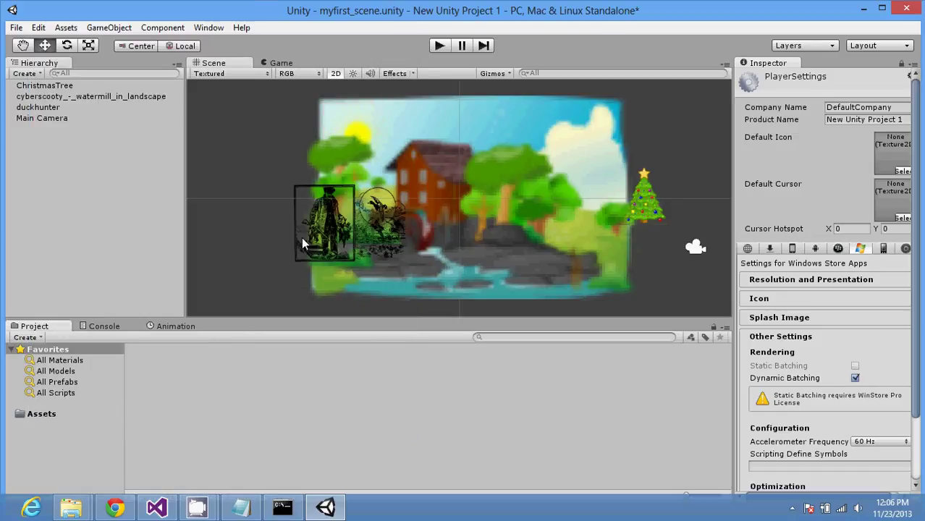
click(643, 202)
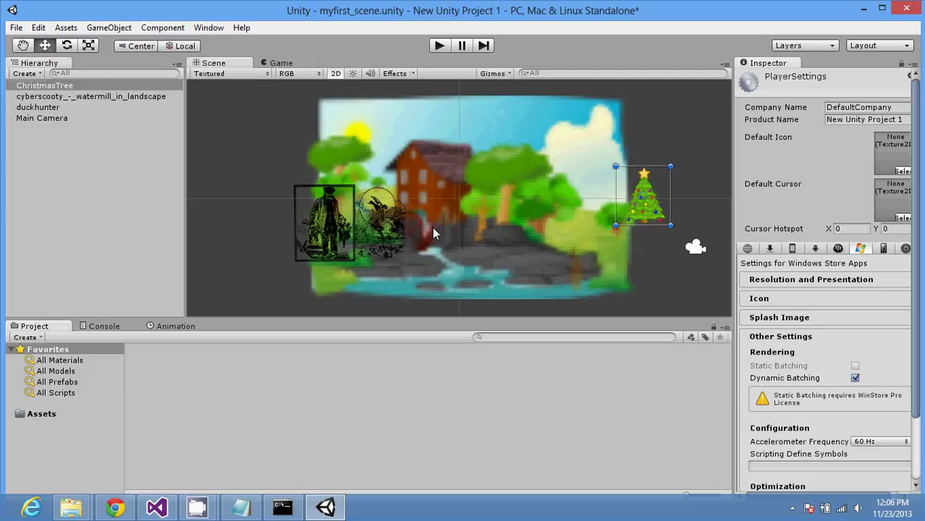
click(358, 235)
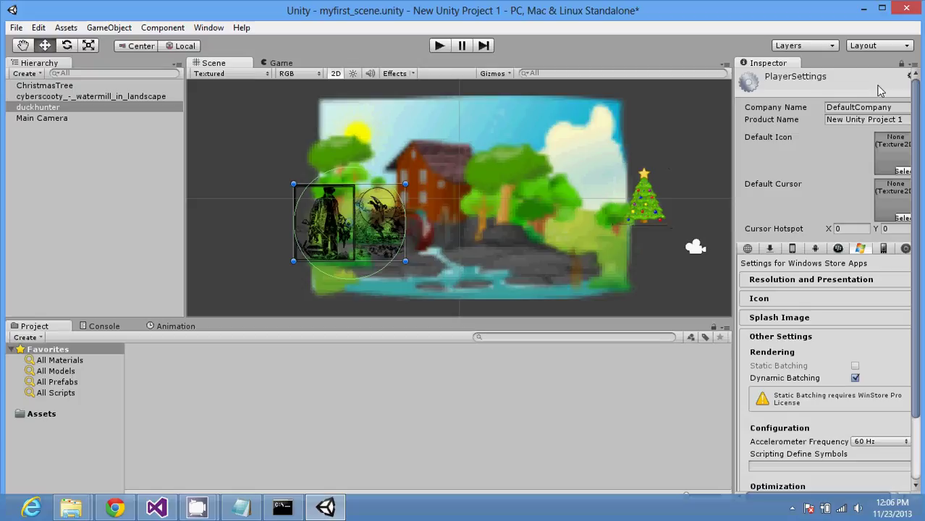
click(912, 64)
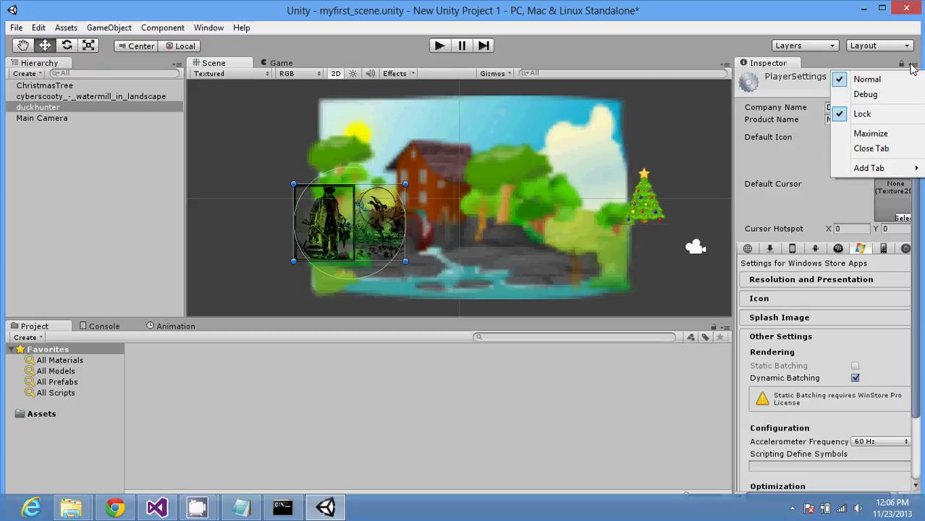
click(884, 65)
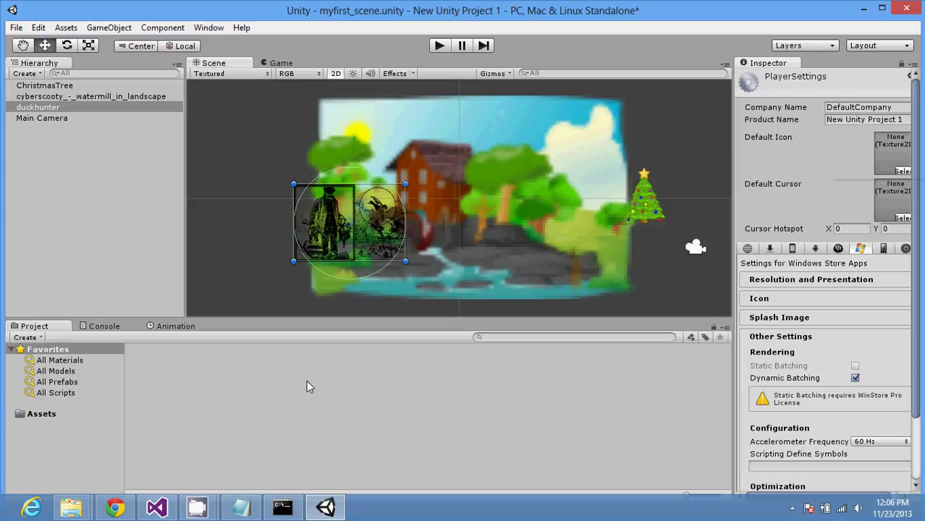
Step: List the project's materials with the All Materials favorite in the Project panel
click(78, 361)
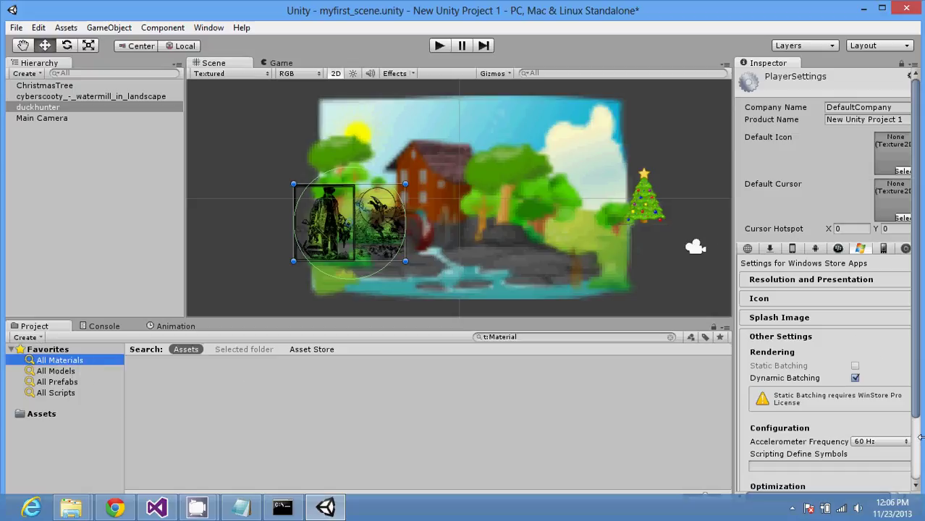
scroll(920, 463, down, 3)
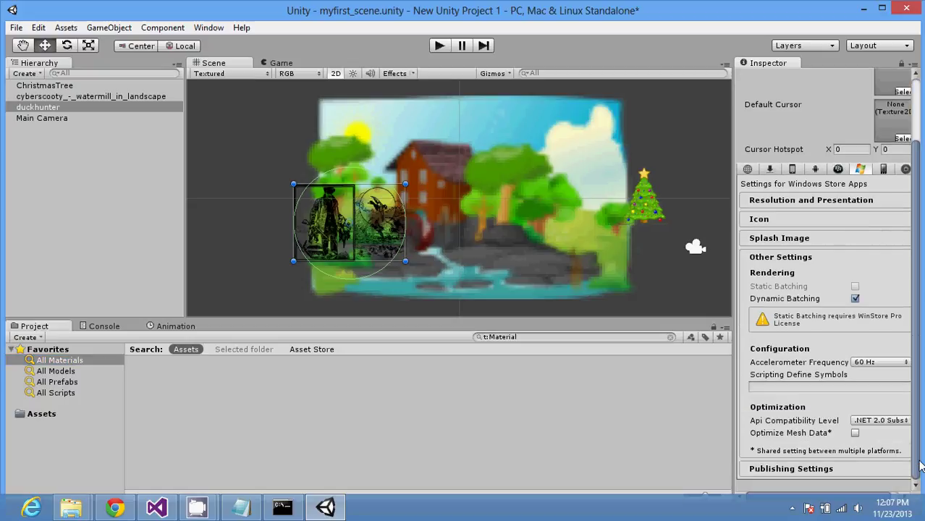
scroll(919, 464, up, 3)
scroll(916, 434, down, 3)
scroll(912, 388, up, 3)
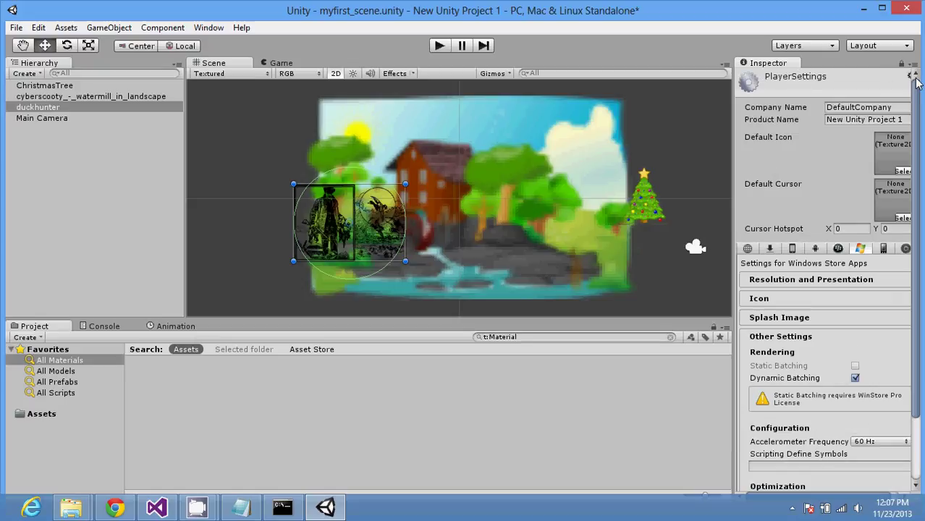
Step: Drag the Scene/Inspector divider left to widen the Inspector
click(911, 77)
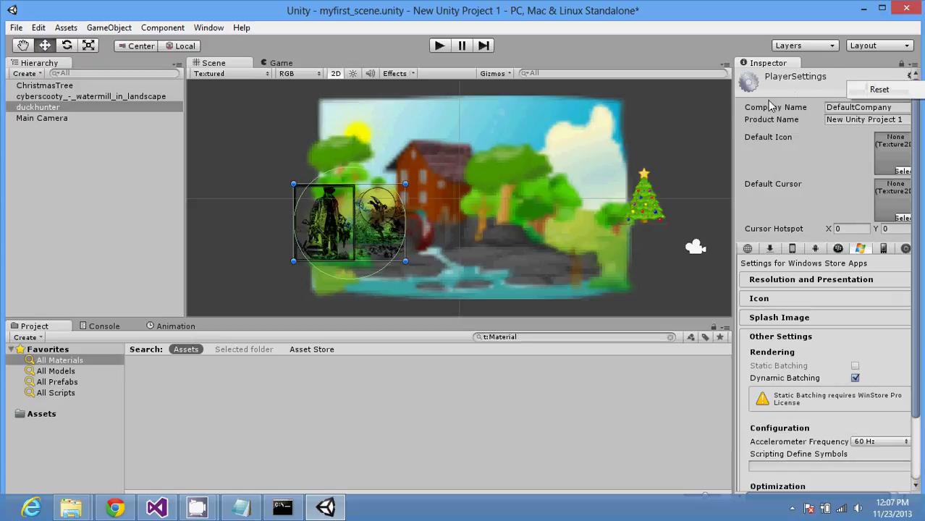
click(731, 118)
drag(731, 117, 699, 118)
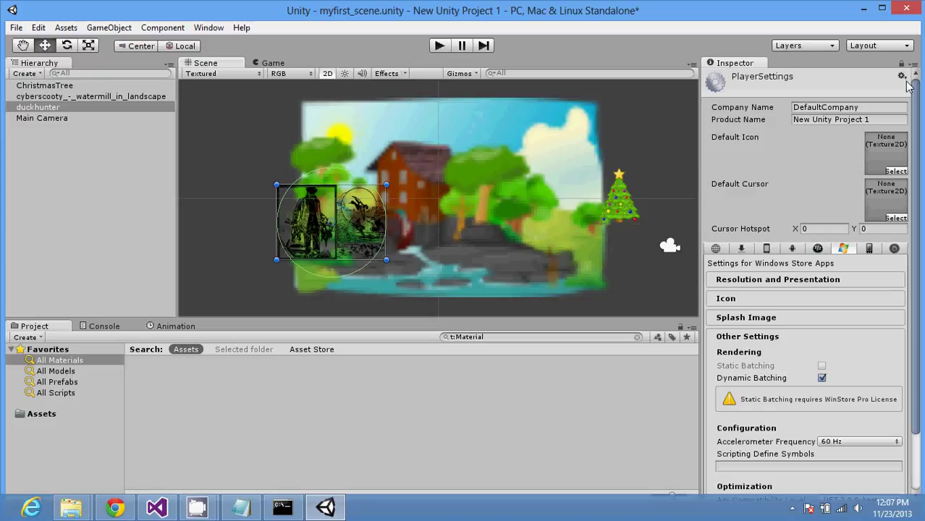
click(903, 78)
click(836, 85)
Step: Switch PlayerSettings to the Web Player platform and collapse its Other Settings section
click(716, 249)
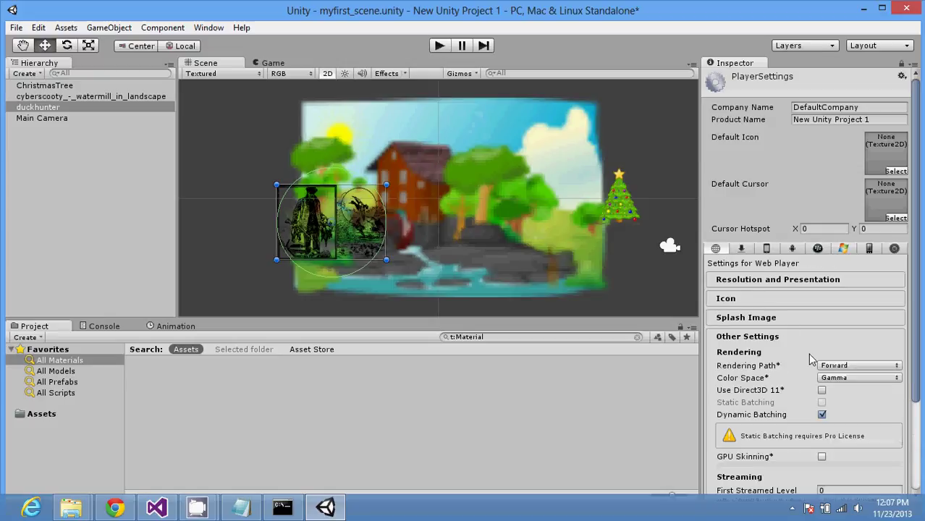
click(783, 339)
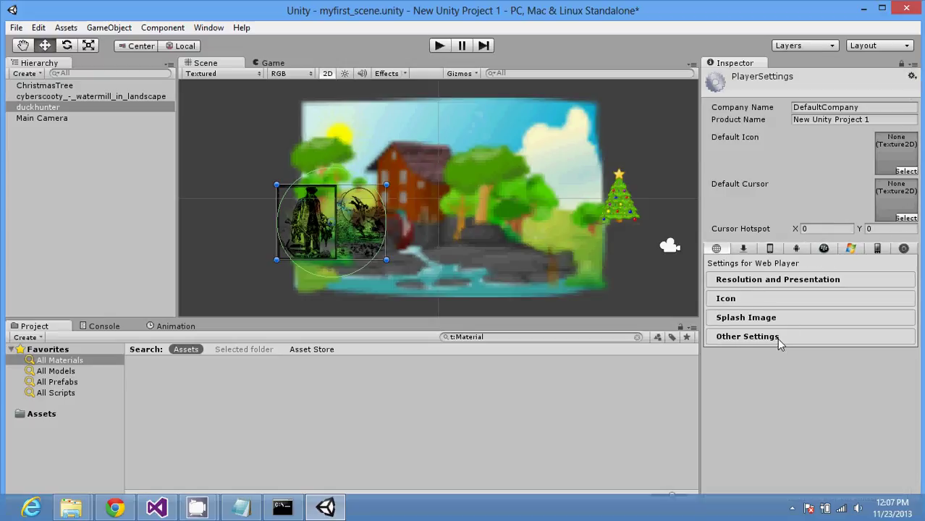
click(911, 76)
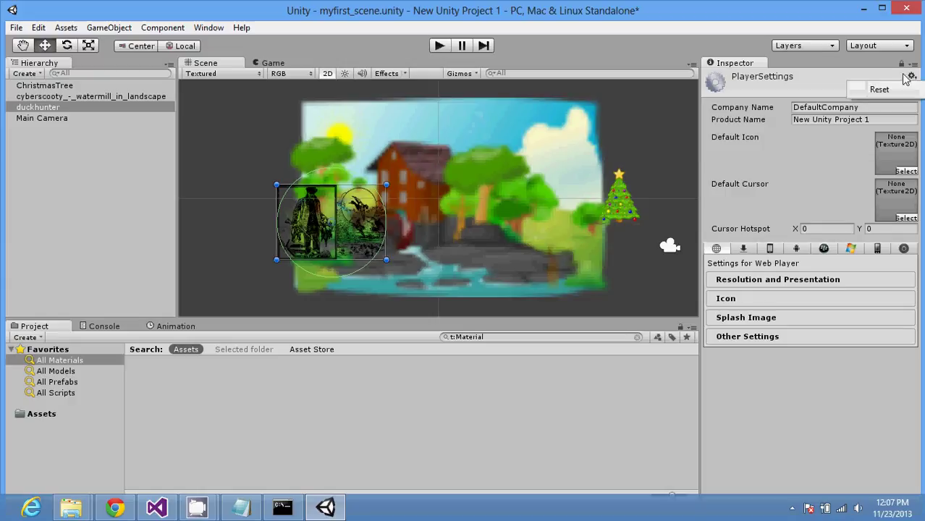
click(914, 65)
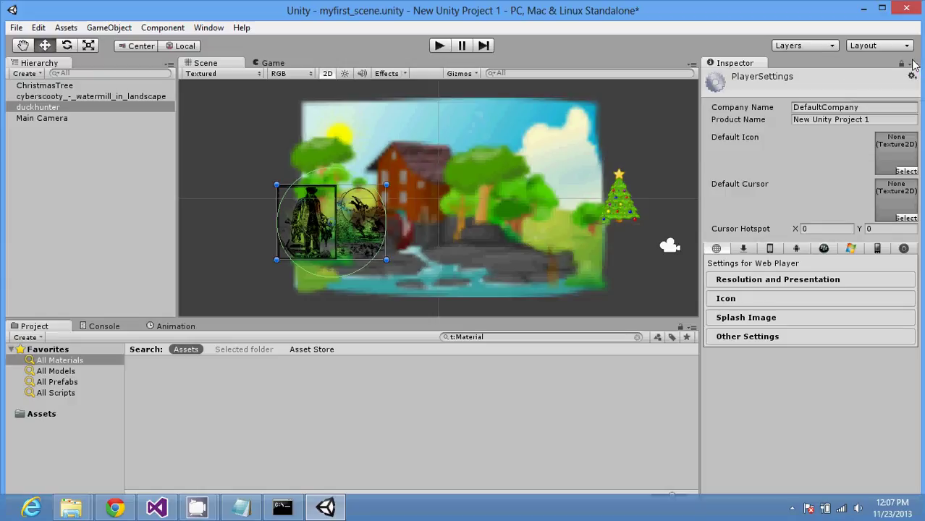
click(913, 66)
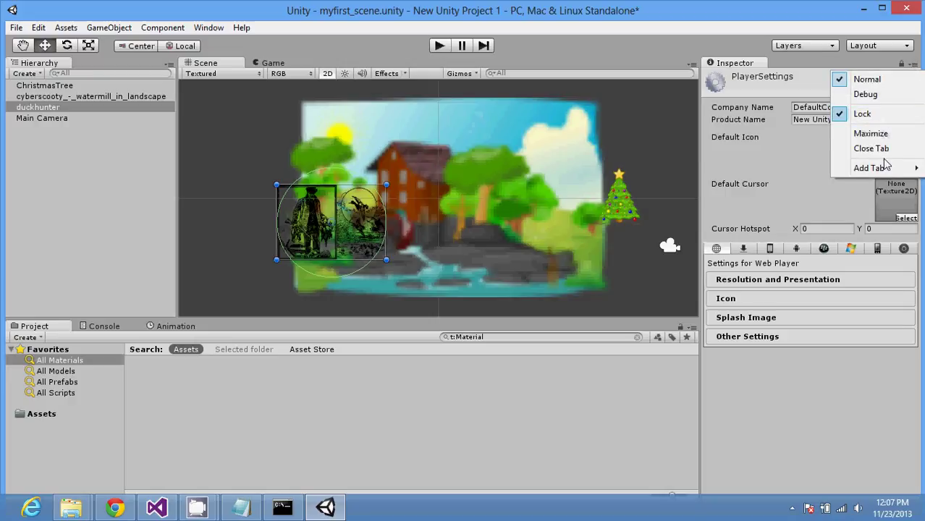
mouse_move(884, 170)
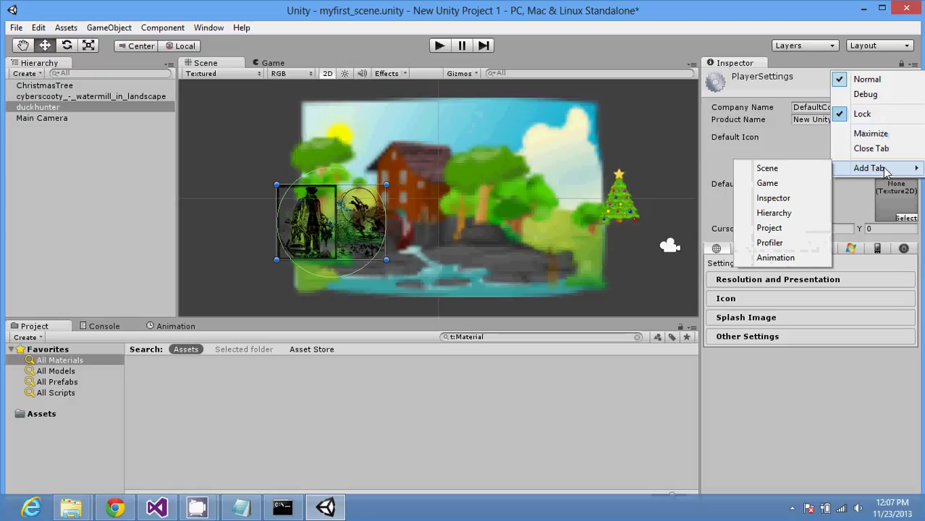
Step: Turn the Inspector Lock off, then deselect duckhunter so the Inspector clears
click(872, 113)
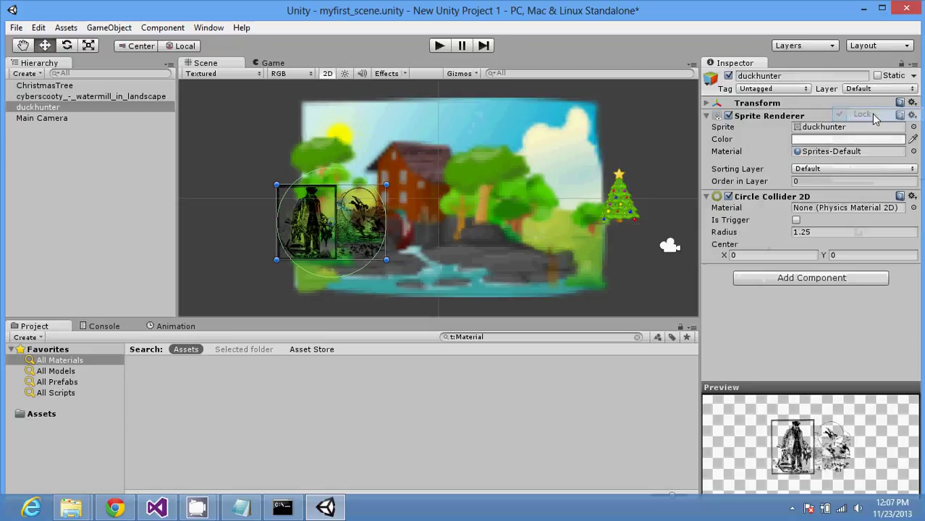
click(913, 65)
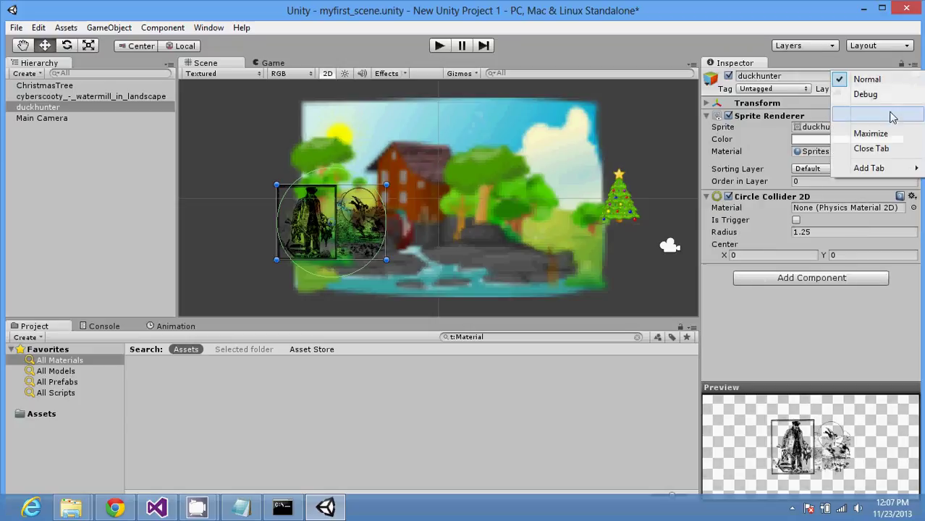
click(863, 114)
click(913, 67)
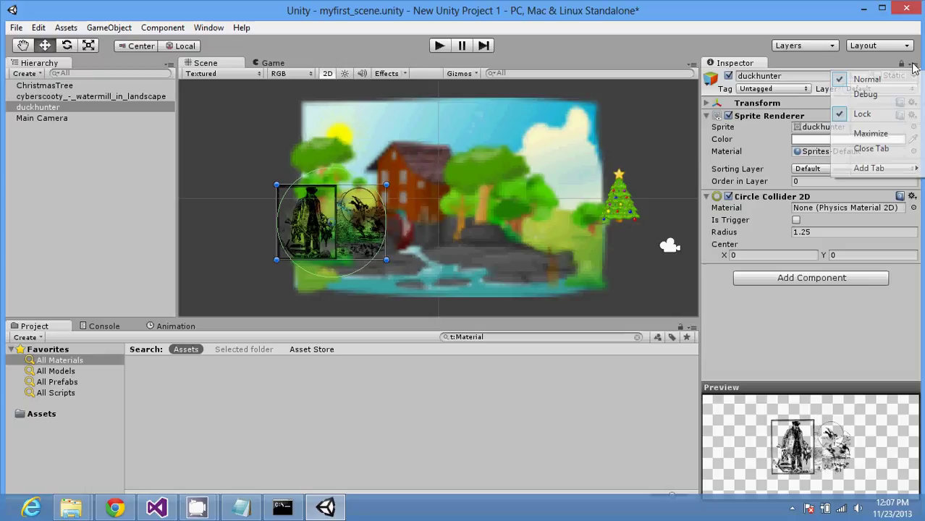
click(890, 115)
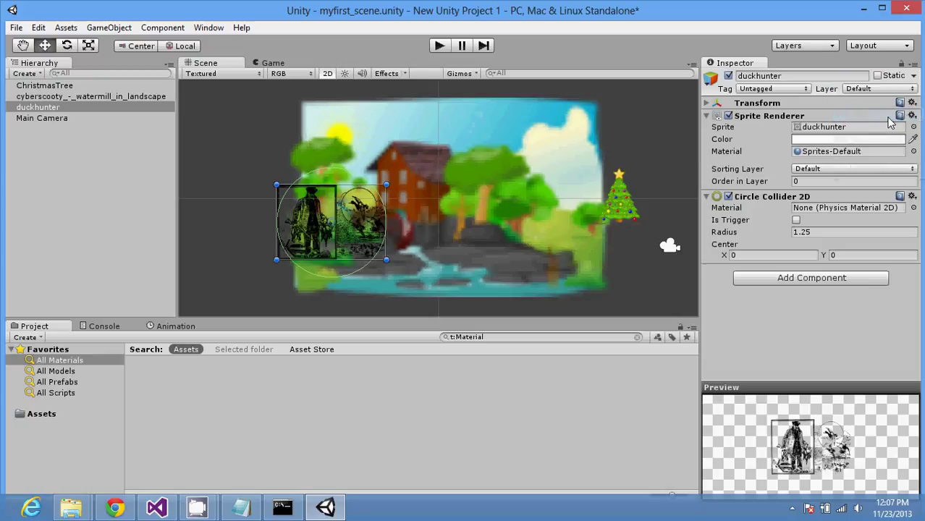
click(528, 441)
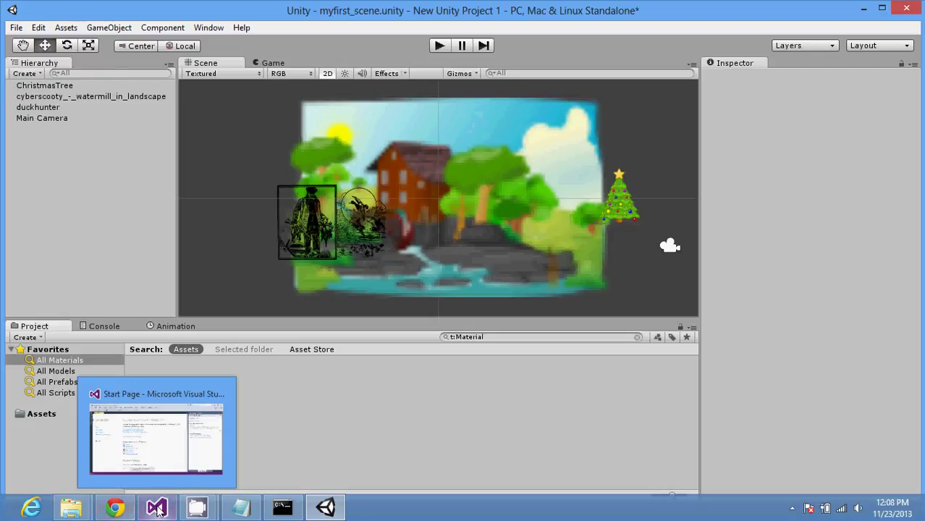
Step: Minimize the Unity editor from the taskbar to reveal Chrome and Notepad
mouse_move(203, 507)
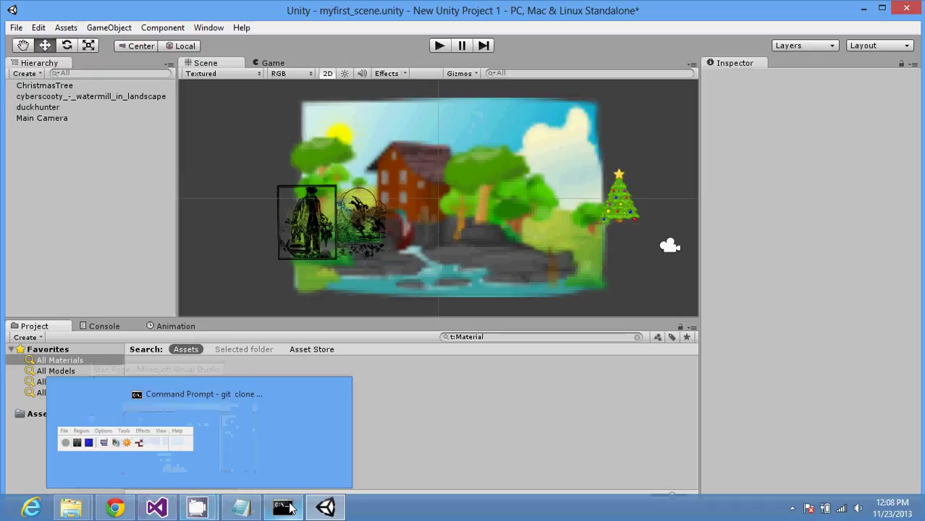
click(335, 511)
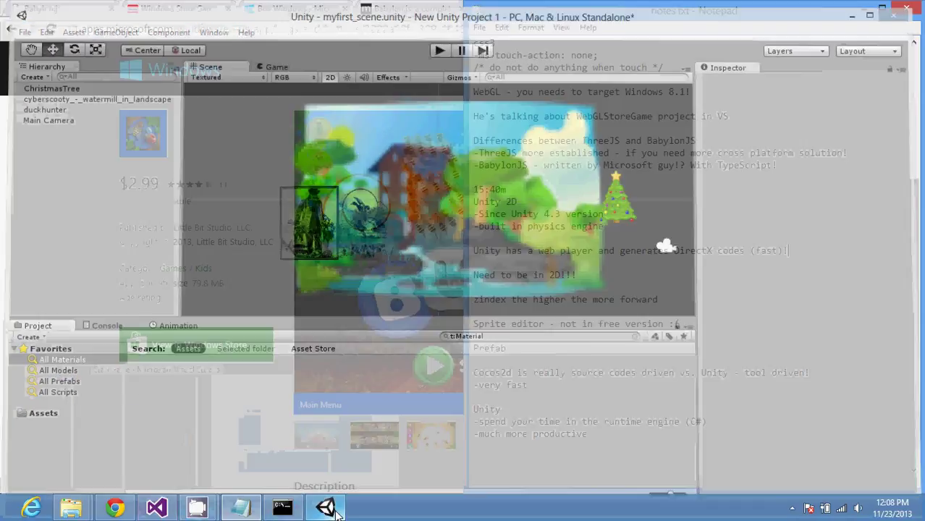
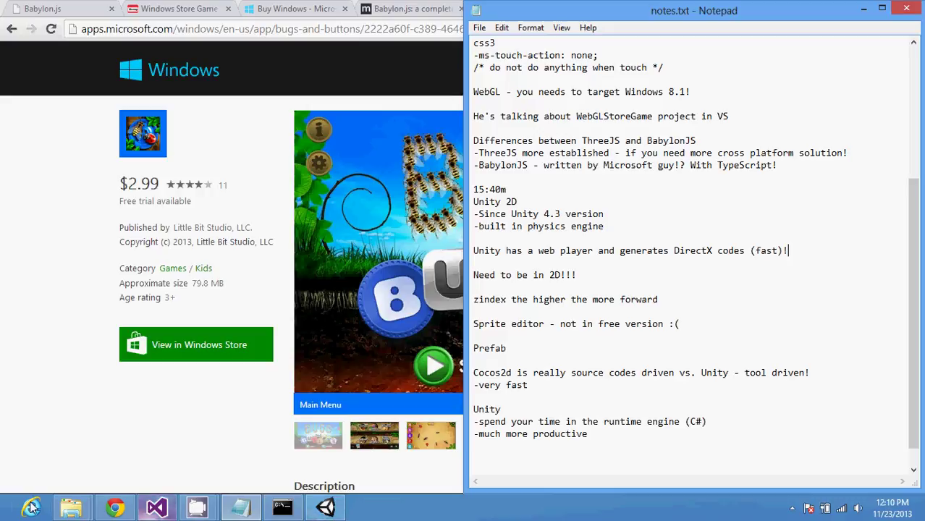
Step: Bring Chrome in front of the notes and start a new address with 'dev.'
click(51, 360)
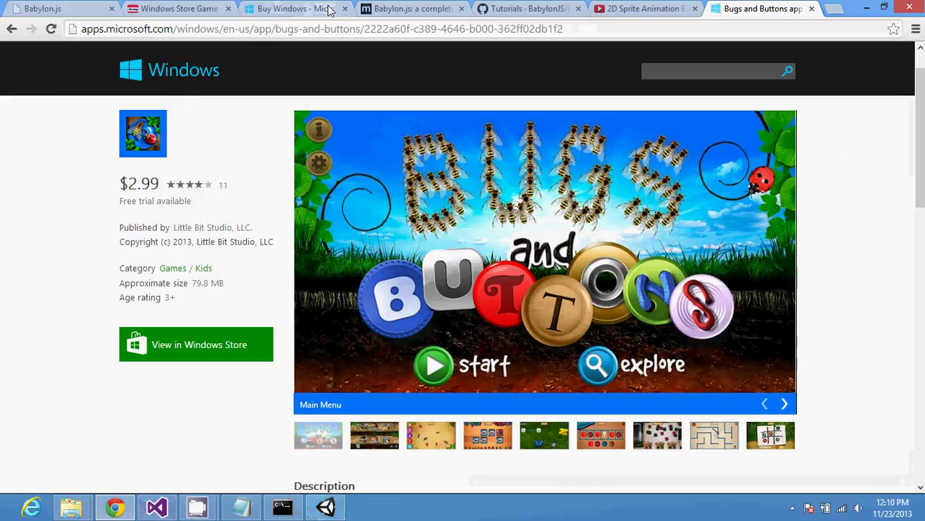
click(333, 28)
text(dev.)
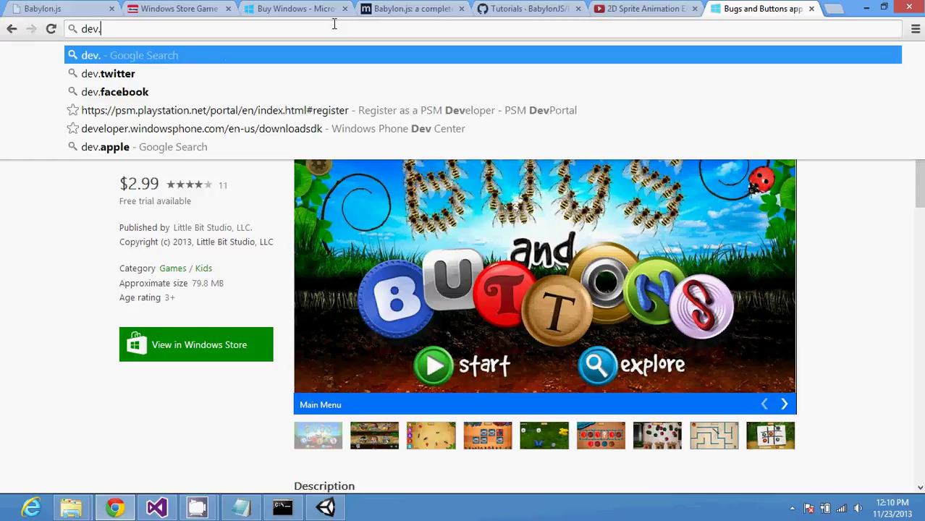
Step: Finish the address as dev.windowsphone.com, fixing typos, and load the Dev Center
text(windowsp)
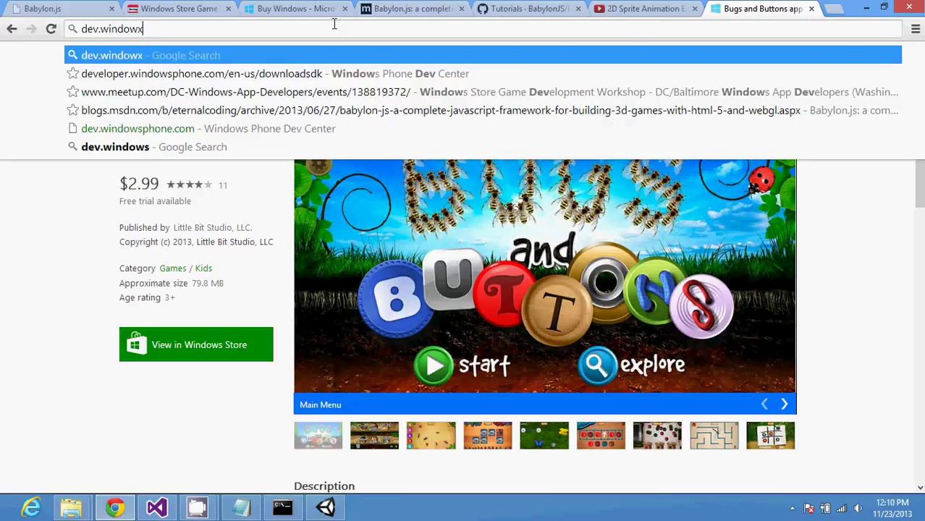
key(BackSpace)
key(BackSpace)
text(spn)
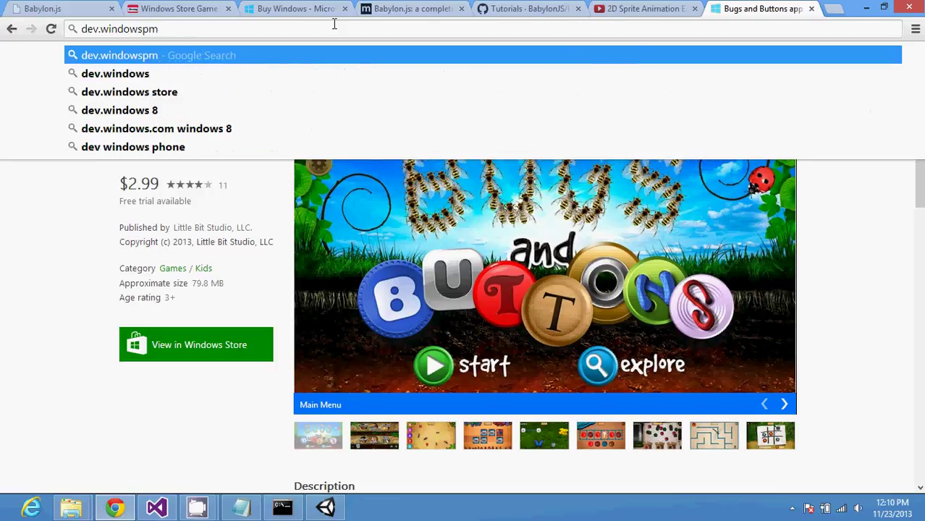
key(BackSpace)
text(hone.co)
key(Return)
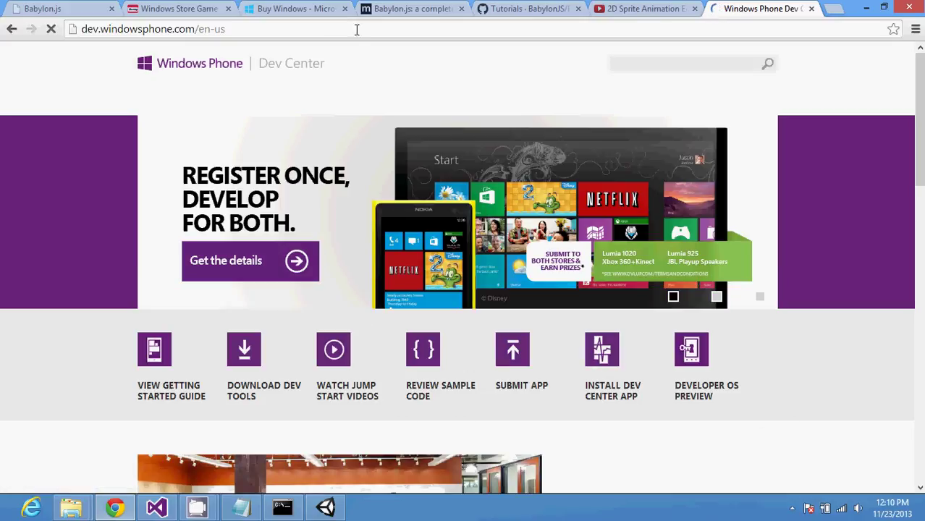
Step: Open the Developer OS Preview page, then bring notes.txt in Notepad back to front
click(701, 362)
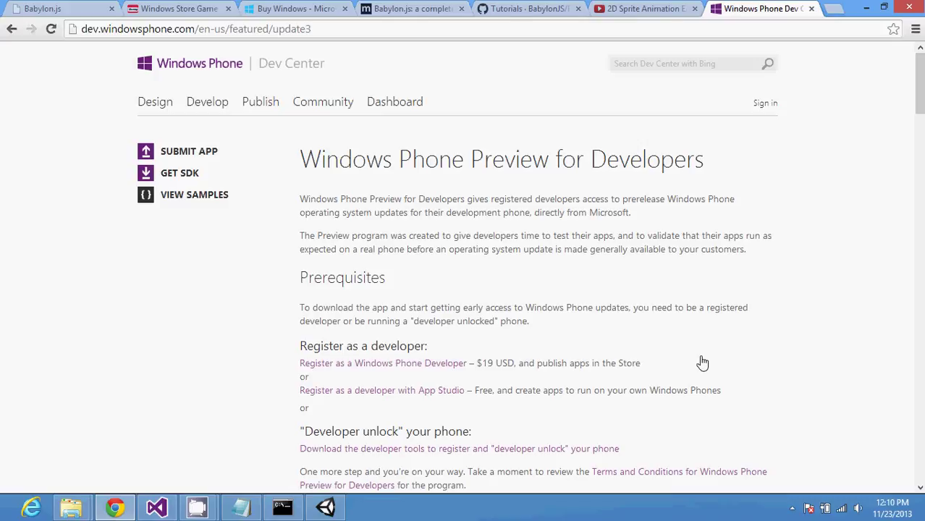
click(253, 511)
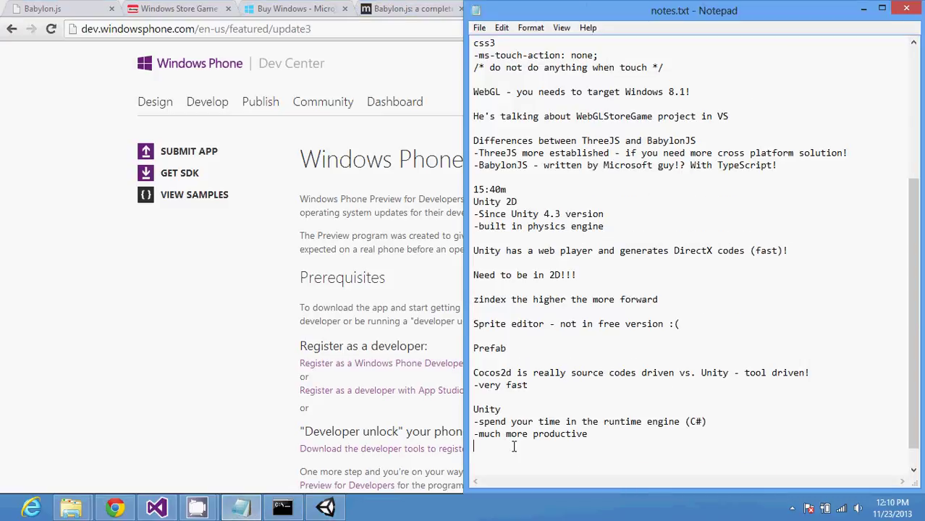
Step: Add the note 'ArrayList is not available on Windows platform!' and return to Chrome
key(Return)
text(ArrayList is not availa)
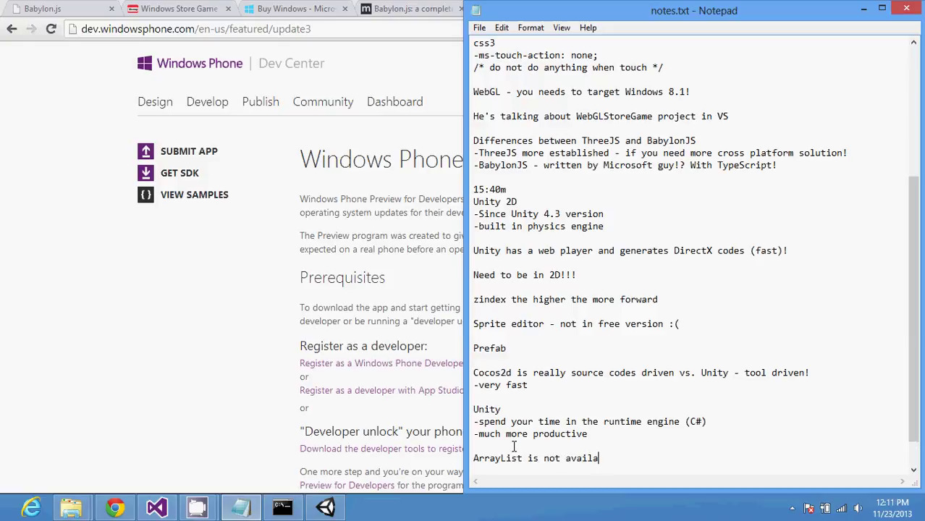
text(ble on Windows platform)
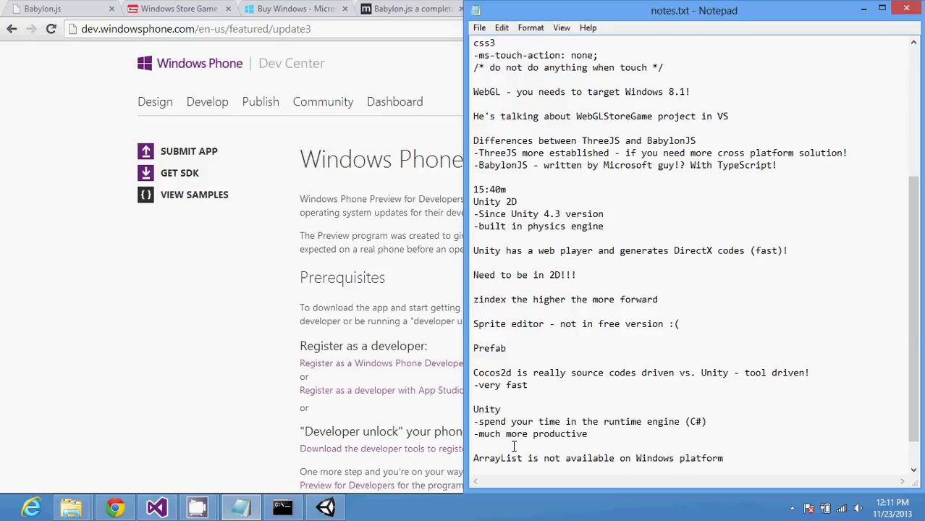
text(!)
key(Return)
key(Return)
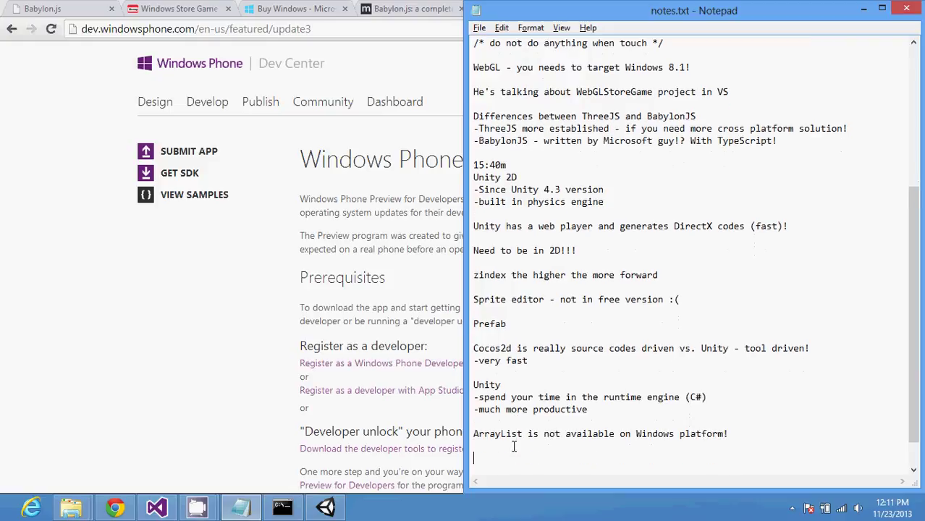
key(alt+Tab)
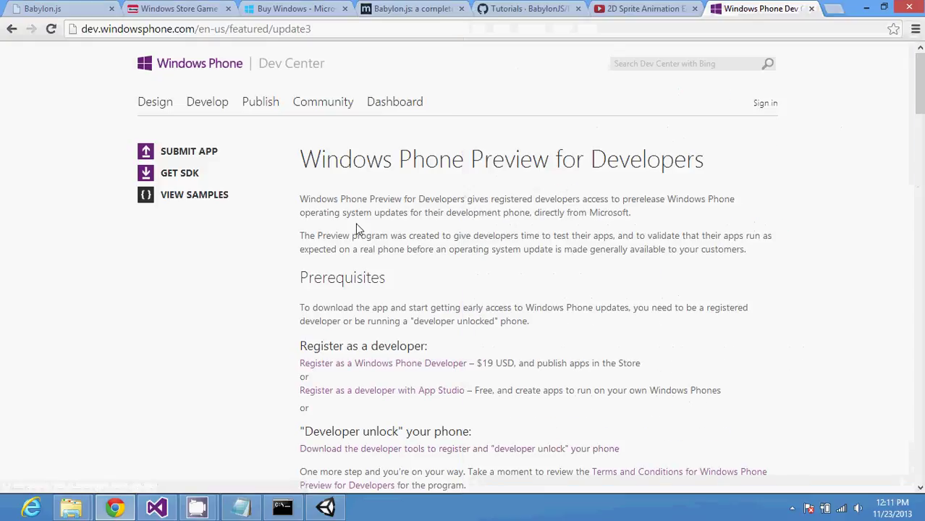
Step: Open the SDK download page, check where Submit App leads, then return to GET SDK
click(190, 176)
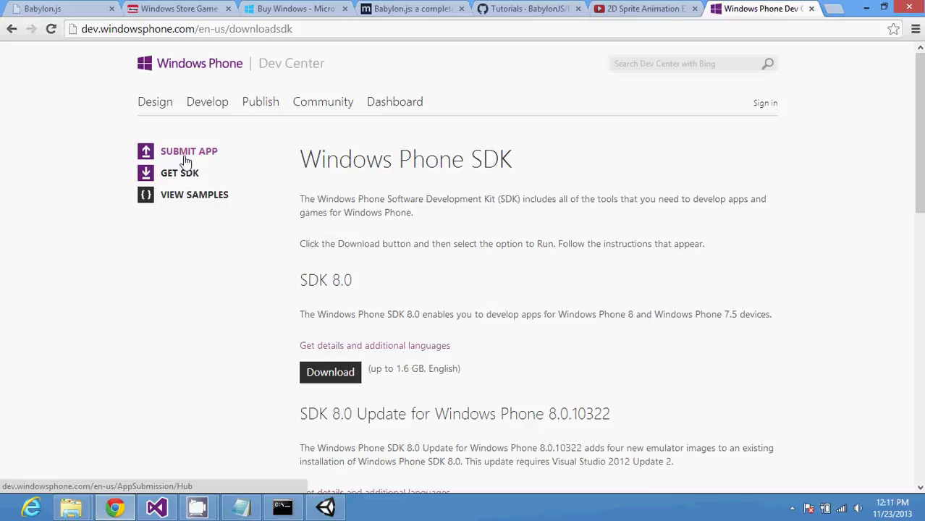
click(186, 161)
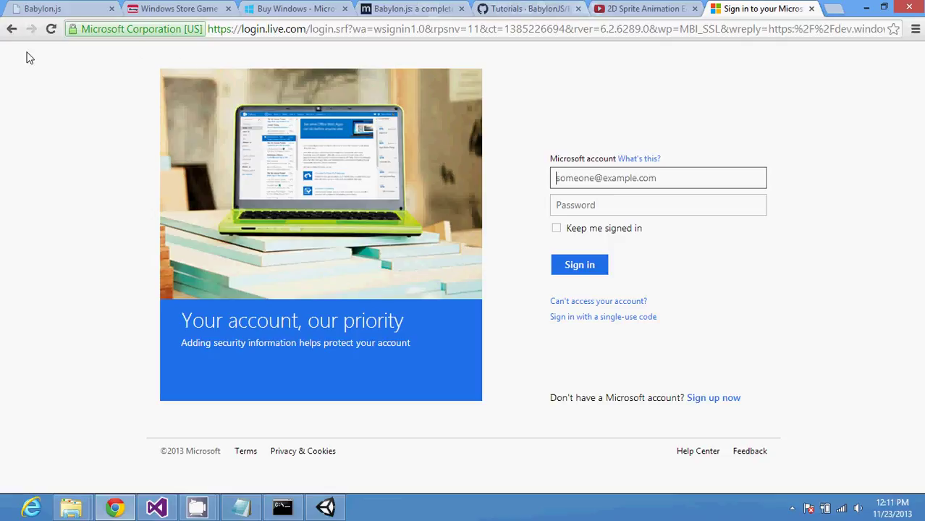
click(12, 30)
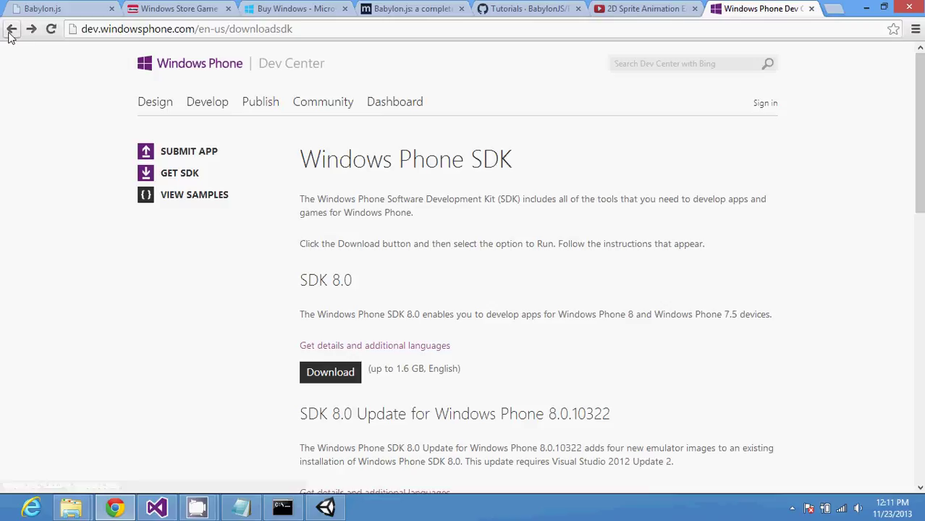
click(167, 185)
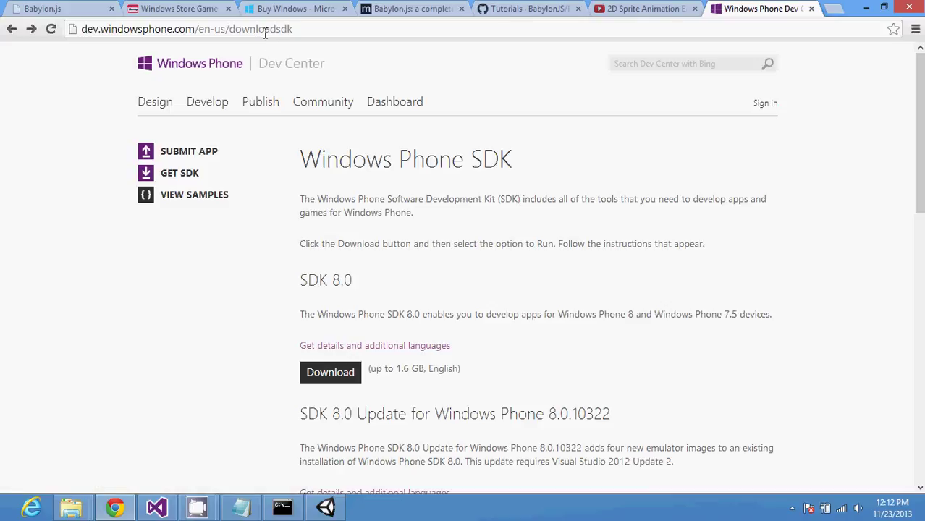
Step: Change the address from downloadsdk to the featured update3 Windows Phone Preview page
click(265, 34)
double_click(265, 32)
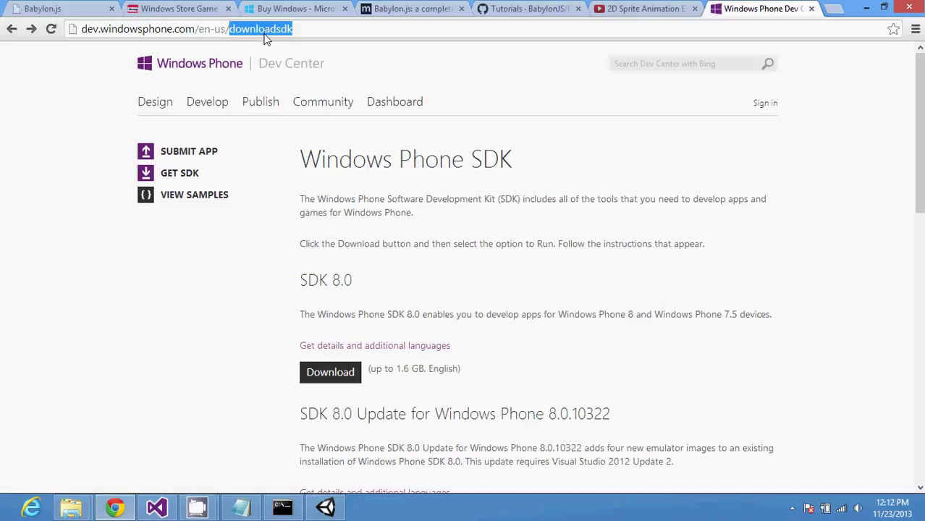
text(feat)
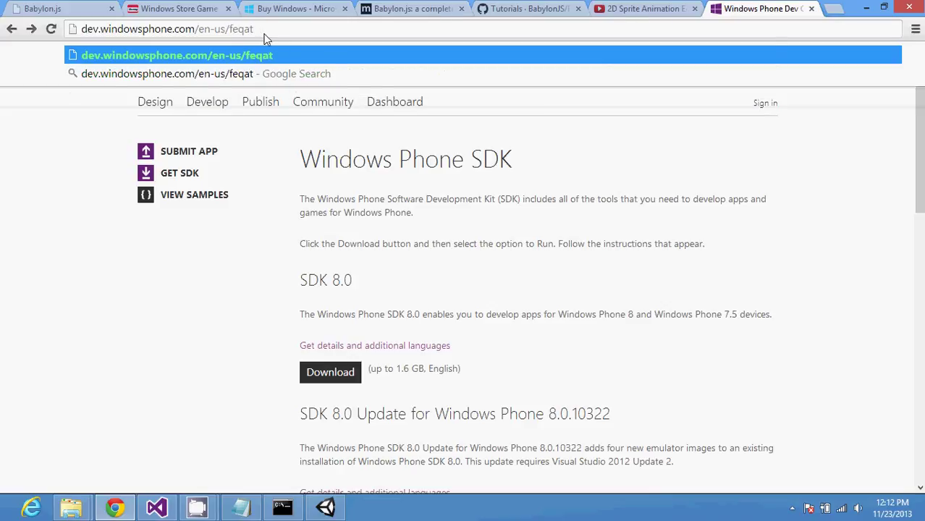
text(ur)
key(Down)
key(Return)
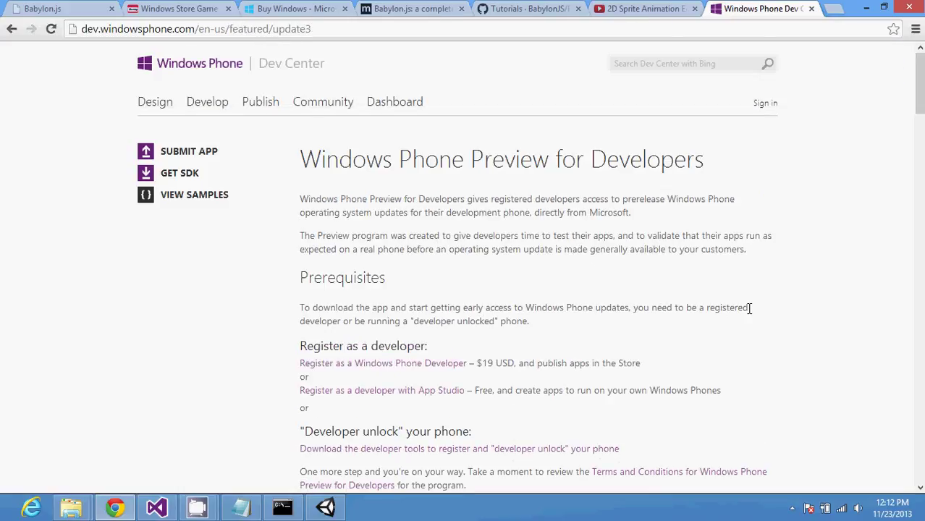
Step: Scroll to the page footer, then page back up to the Terms and Conditions section
scroll(748, 308, down, 1)
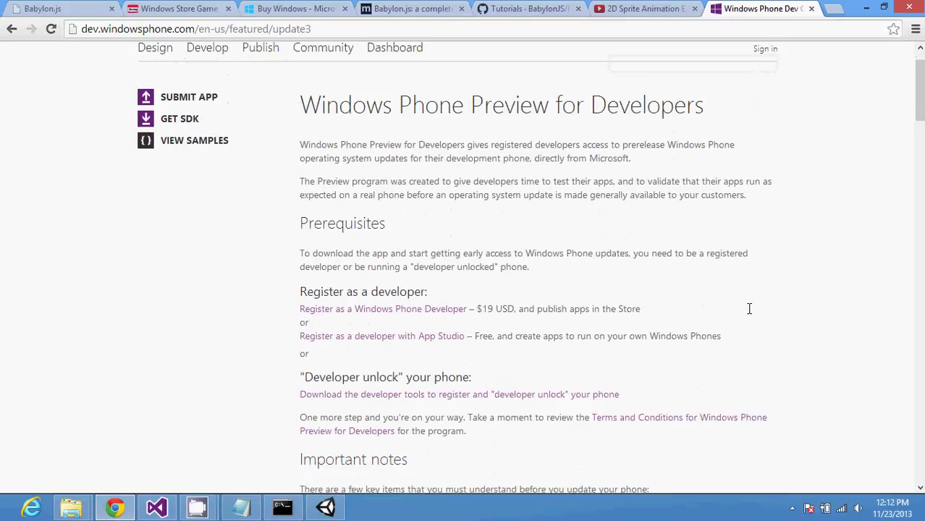
scroll(749, 308, down, 2)
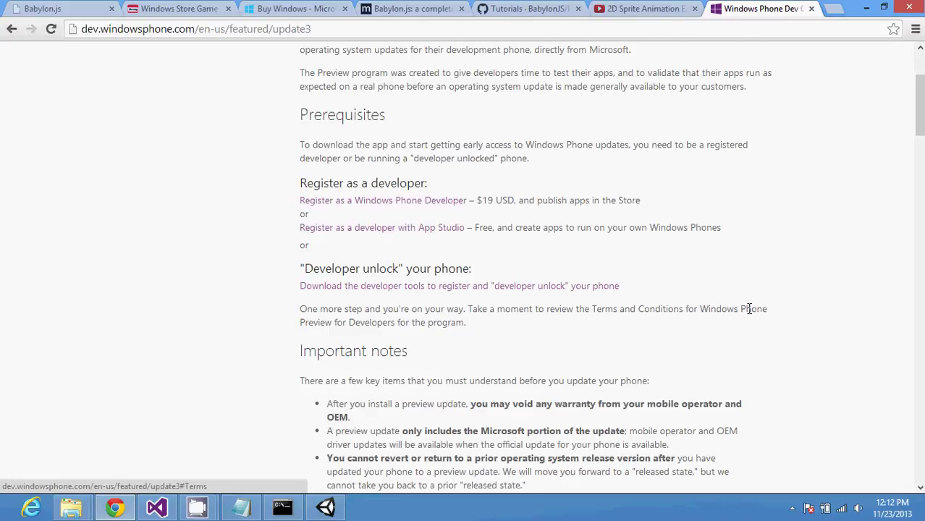
scroll(749, 309, down, 1)
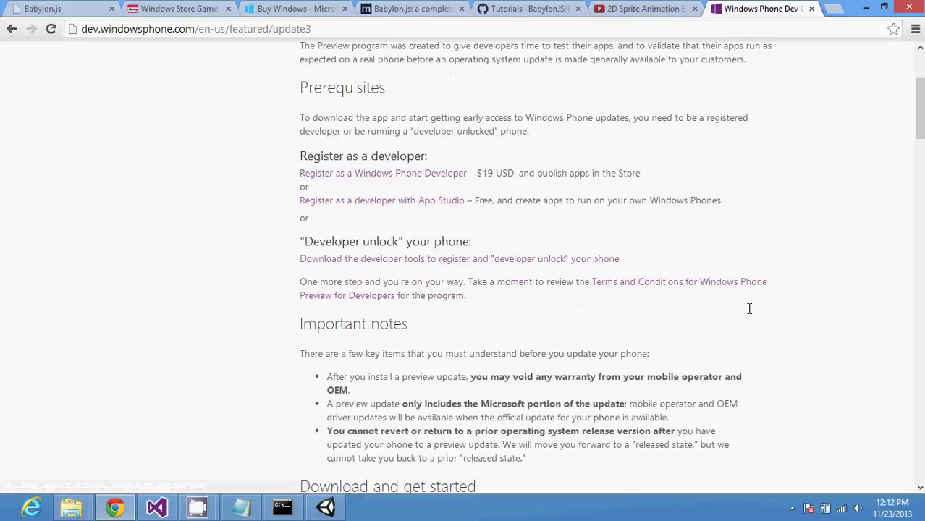
scroll(749, 309, down, 1)
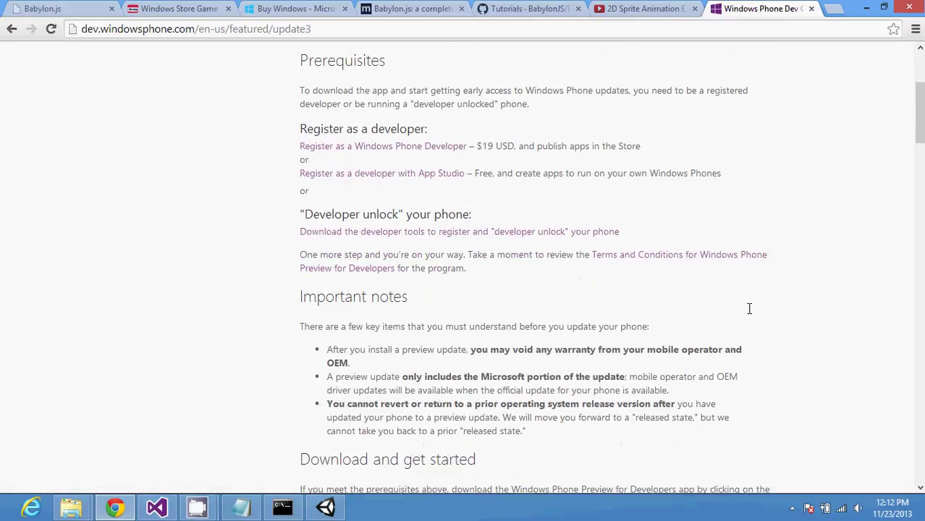
scroll(749, 309, down, 3)
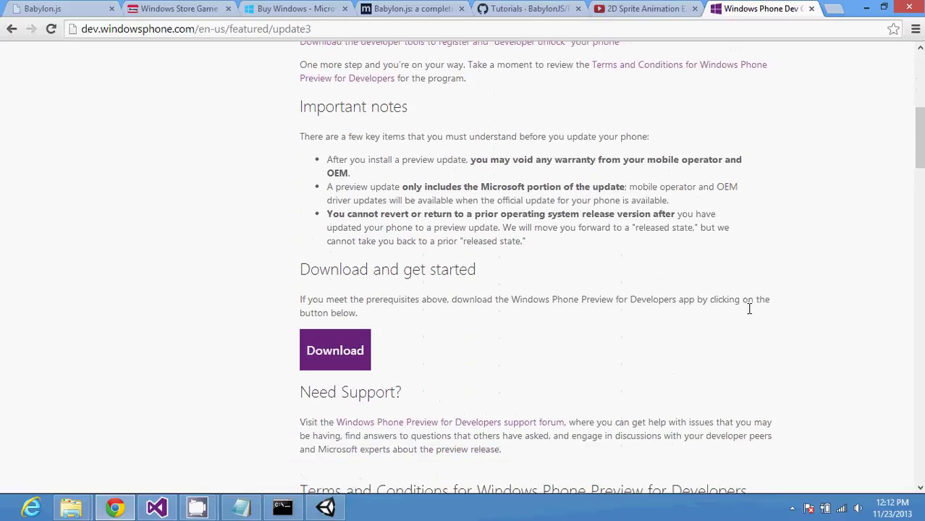
scroll(748, 309, down, 4)
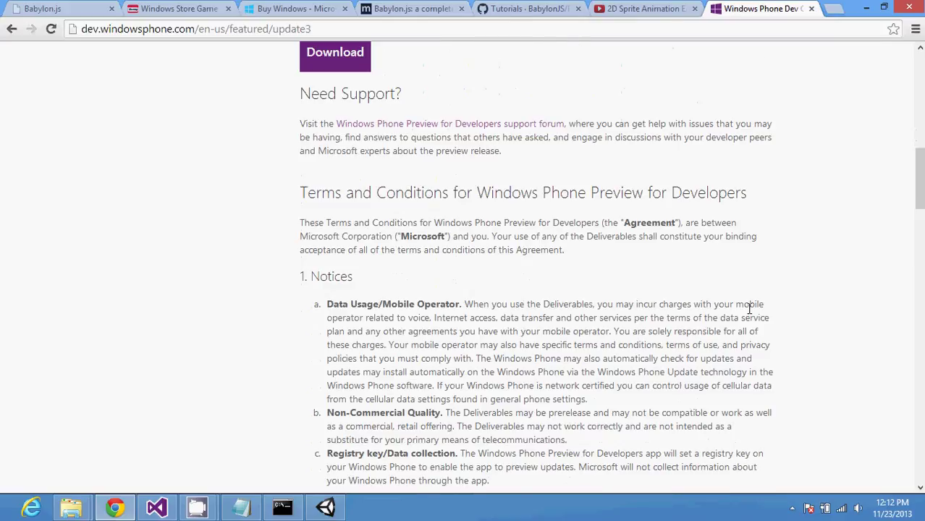
scroll(749, 308, down, 20)
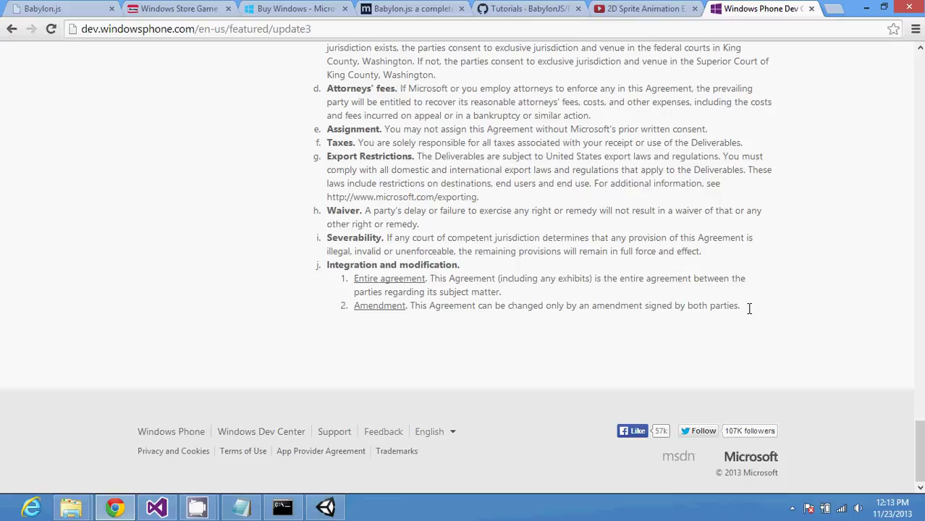
click(922, 194)
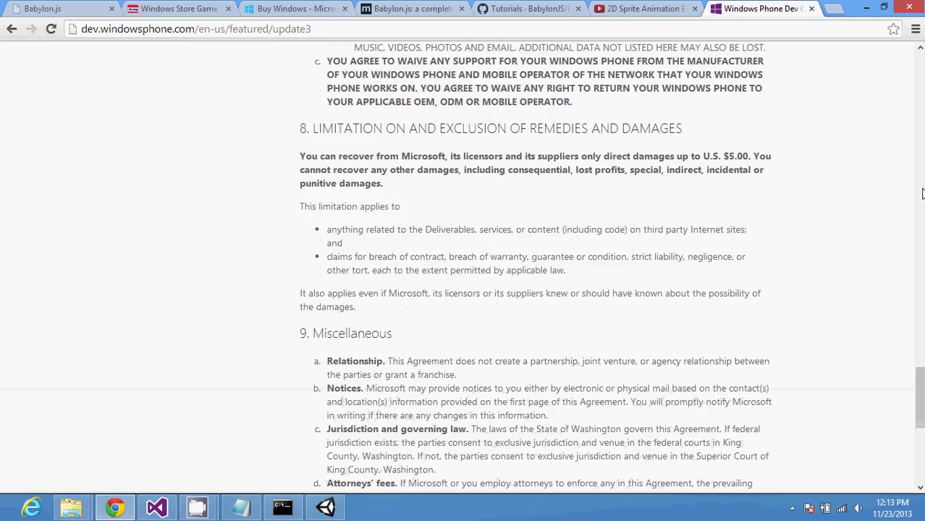
click(921, 194)
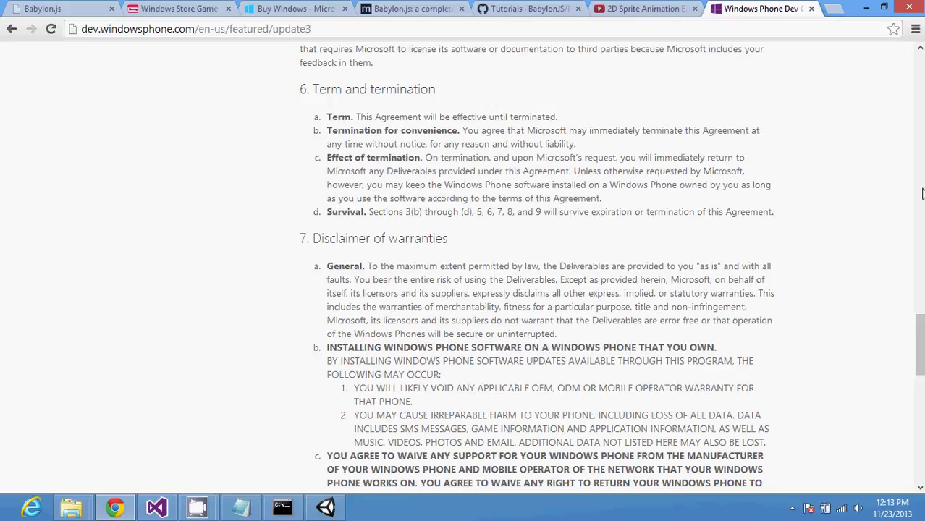
click(922, 193)
click(922, 193)
click(922, 193)
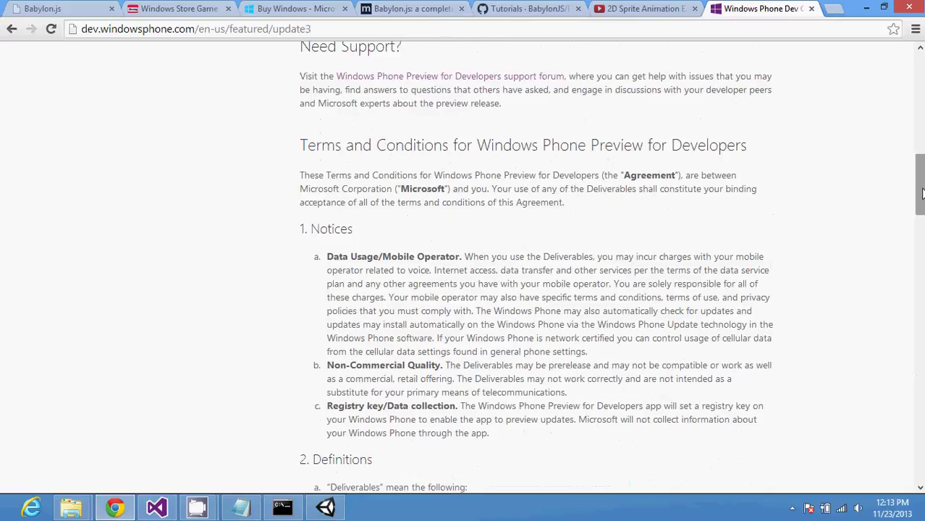
drag(922, 193, 920, 87)
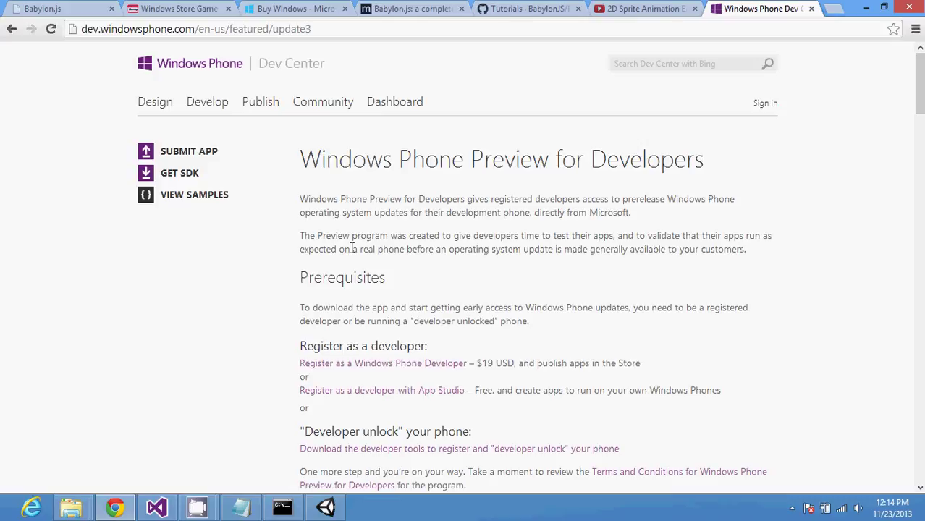
Step: Add 'Design a way that is hardware agnostic' with the dashed sub-point about the empty top bar
click(241, 508)
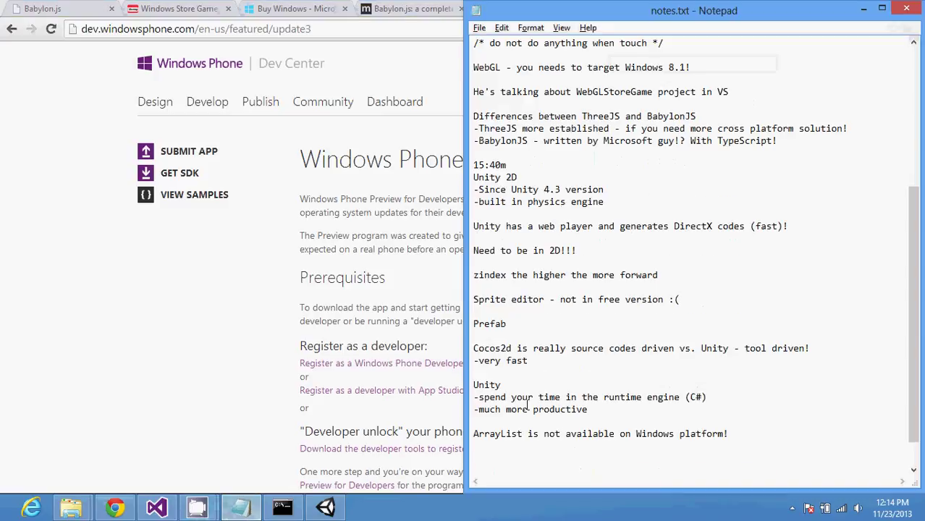
key(Return)
text(Just make s)
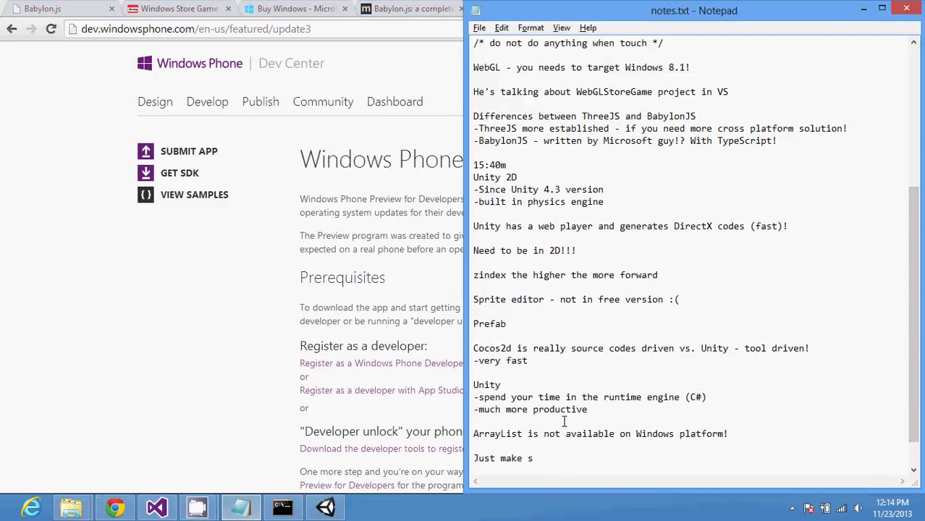
text(ure you don't put any)
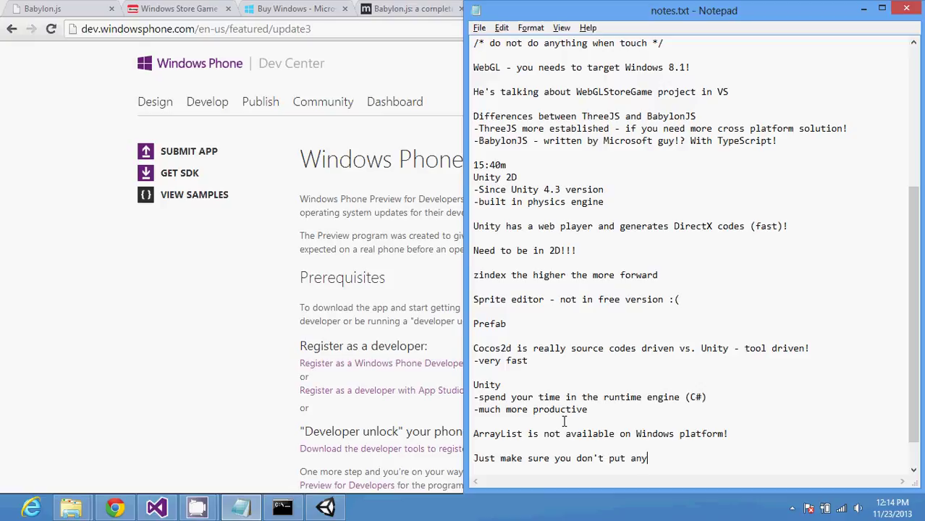
text(thing on the top bar)
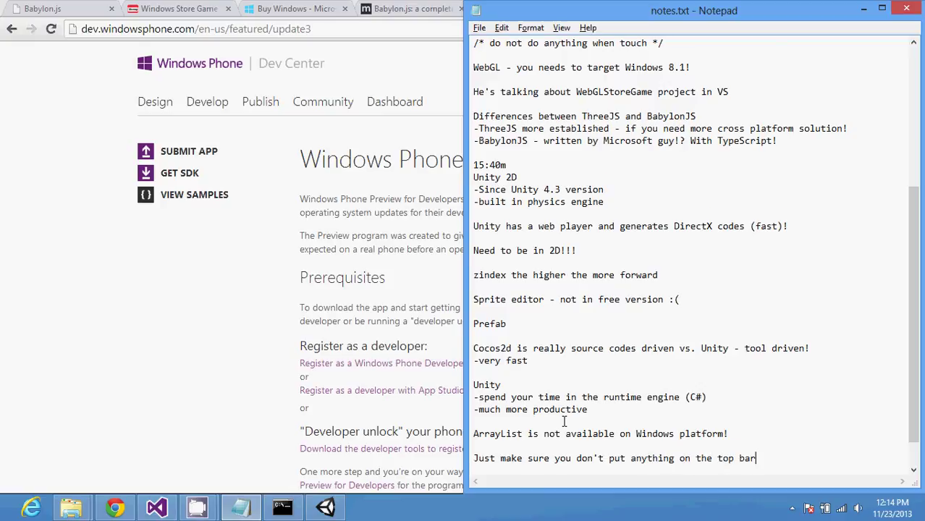
key(Return)
key(Return)
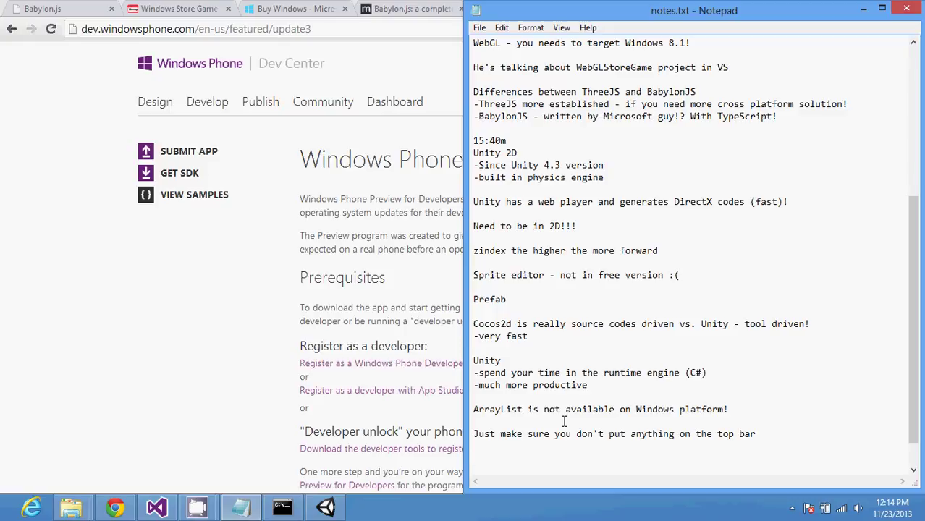
key(Up)
key(Up)
key(Up)
key(Return)
text(Design)
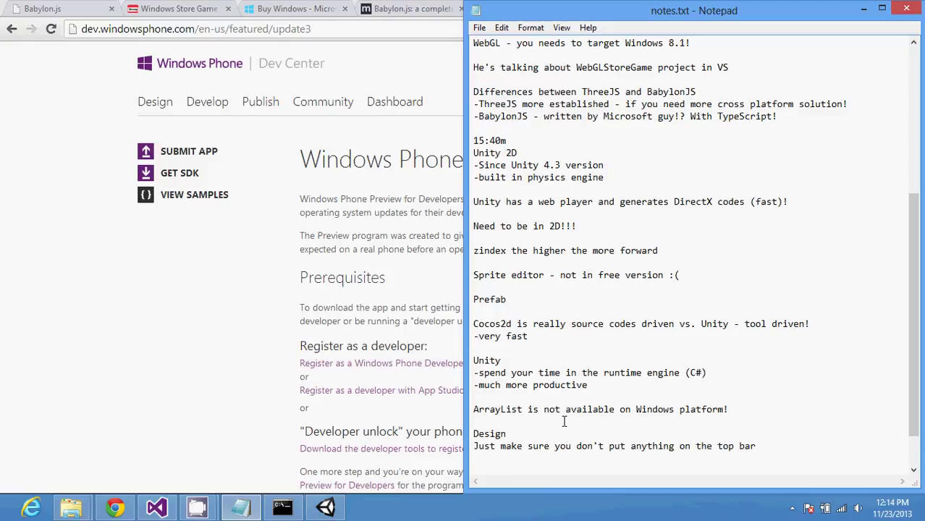
text( a way that is hardware agnostic)
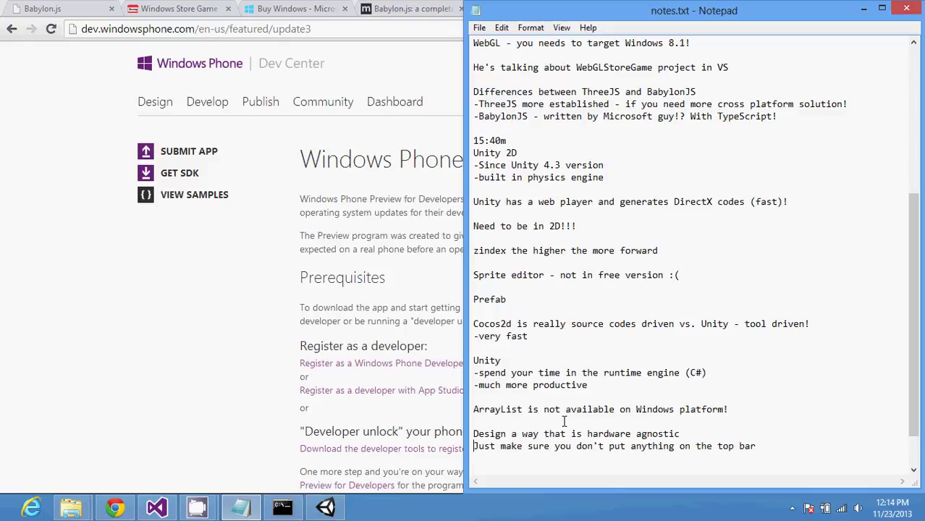
key(Home)
text(-)
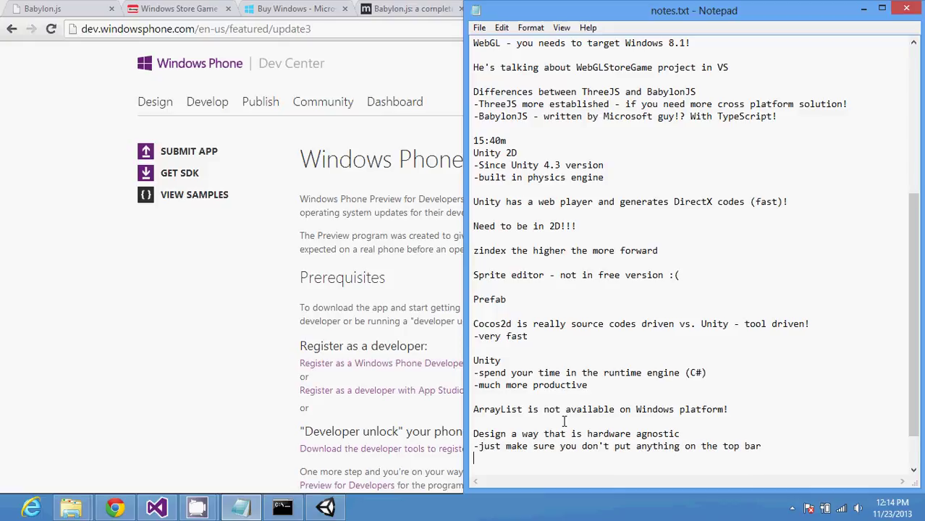
key(Return)
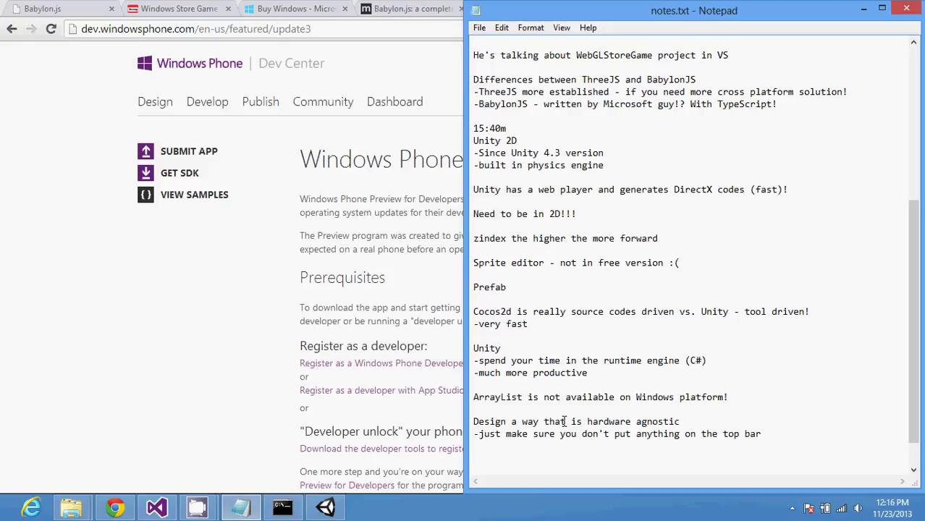
Step: Insert a 'Tk2D' line above Prefab under the Sprite editor note, then return to Chrome
click(514, 277)
key(Return)
text(Tk)
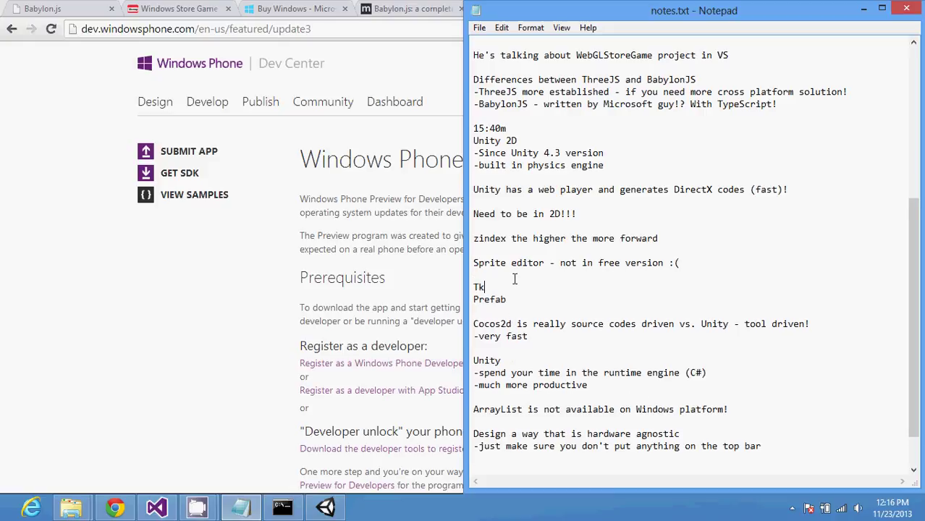
text(2D)
key(shift+Left)
key(shift+Left)
key(shift+Left)
key(shift+Left)
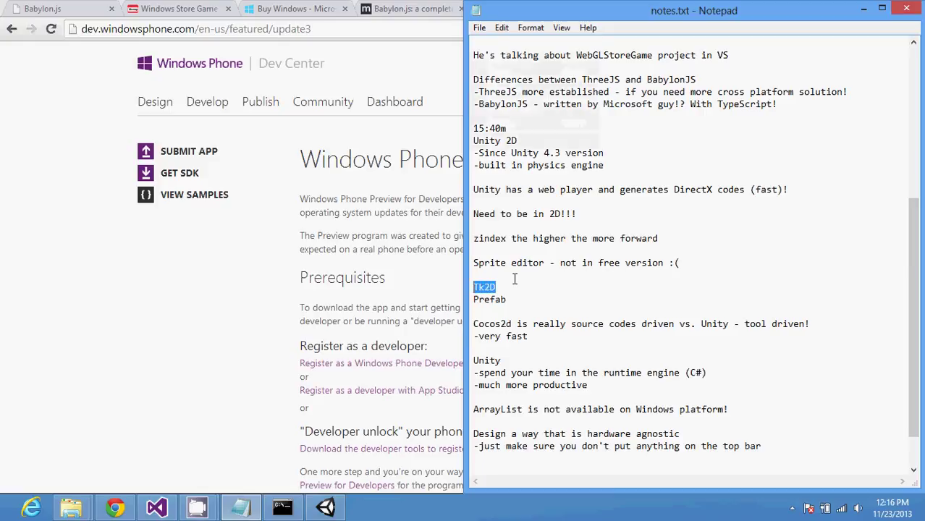
click(249, 279)
click(323, 28)
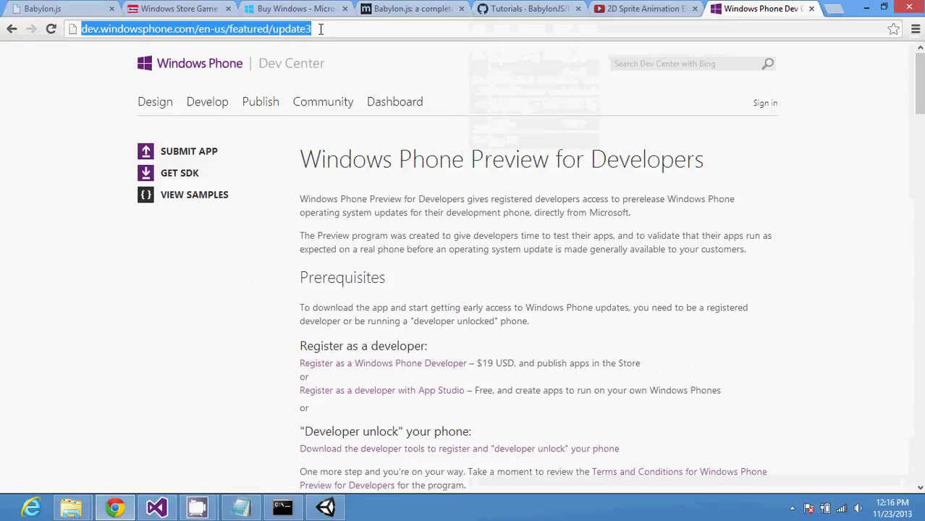
click(592, 8)
click(584, 27)
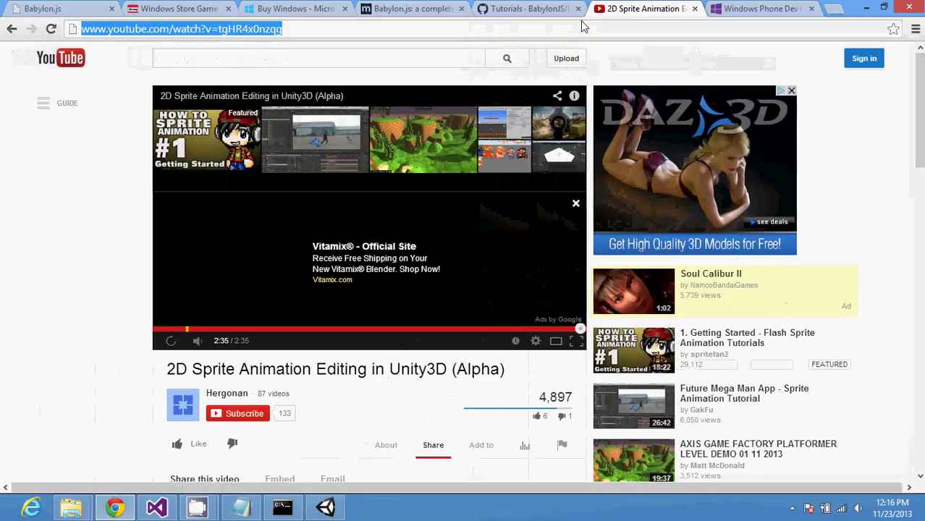
text(Tk2D)
key(BackSpace)
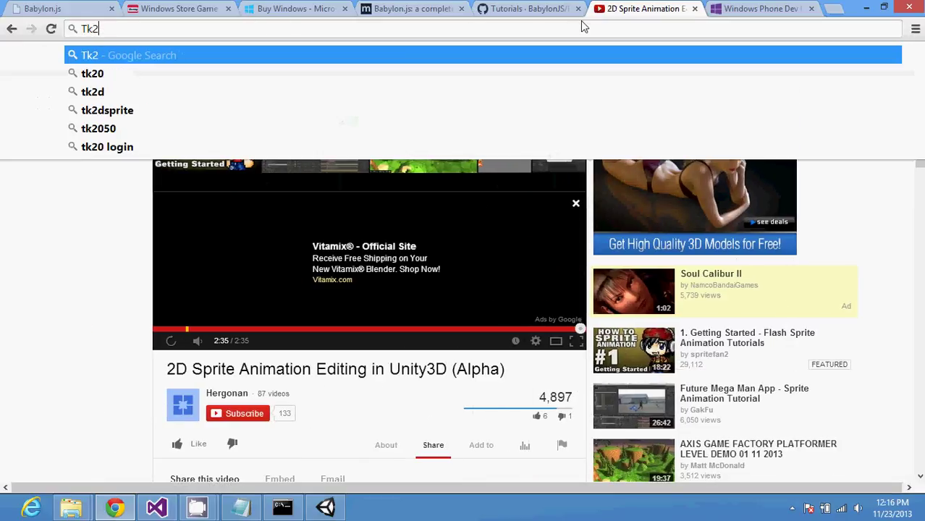
text(D)
key(Return)
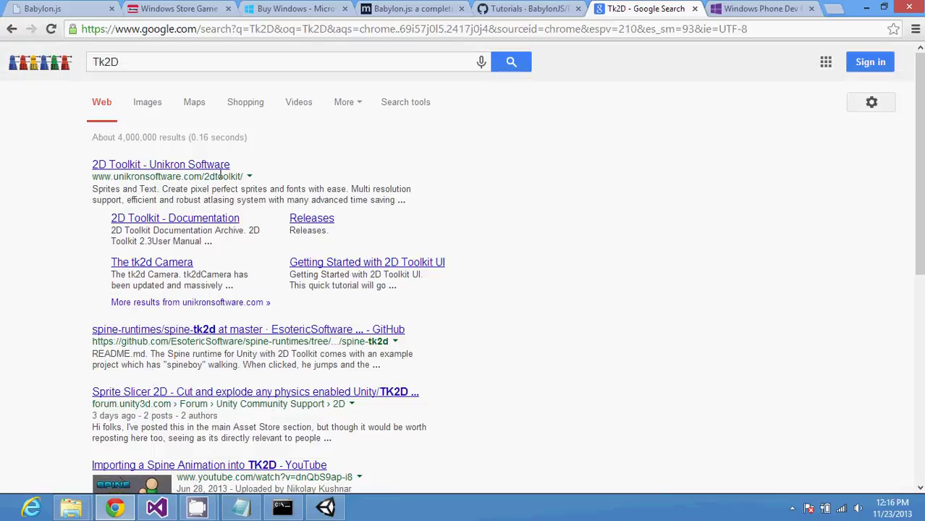
click(164, 266)
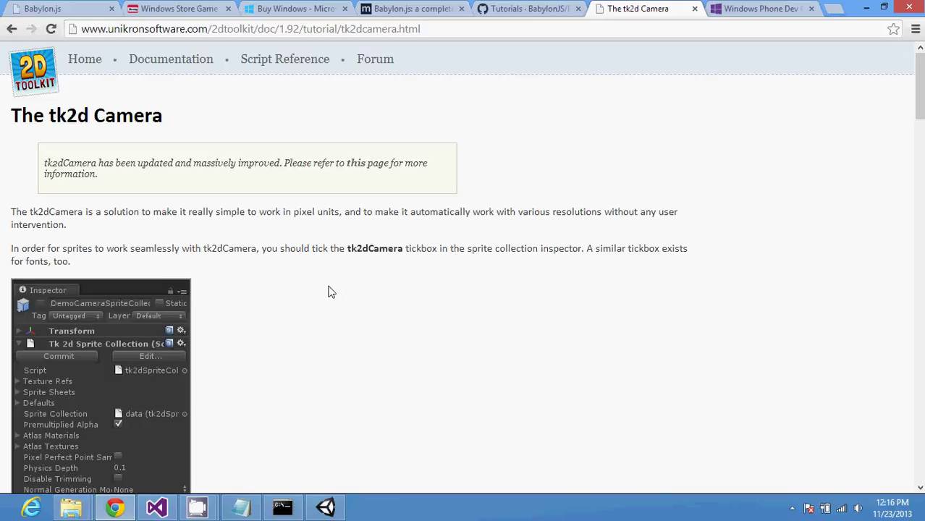
scroll(330, 291, down, 1)
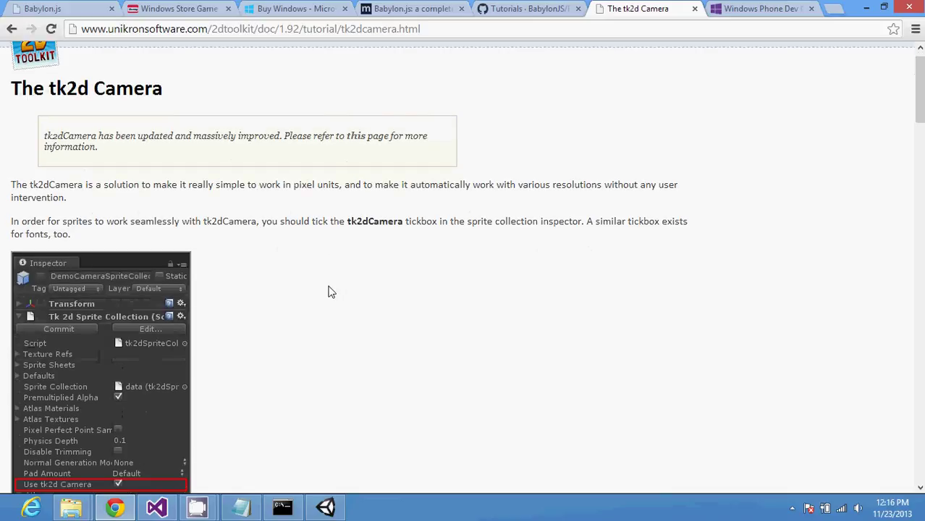
scroll(330, 292, down, 1)
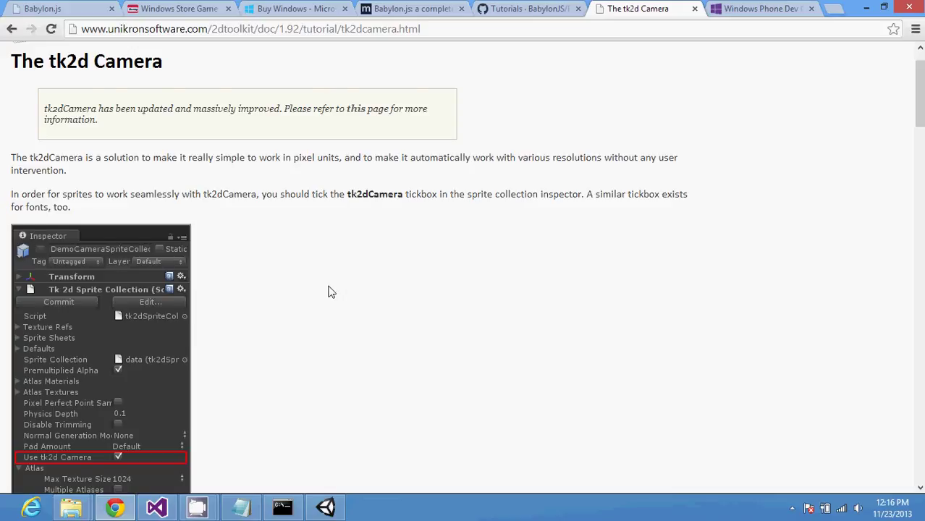
scroll(330, 292, down, 1)
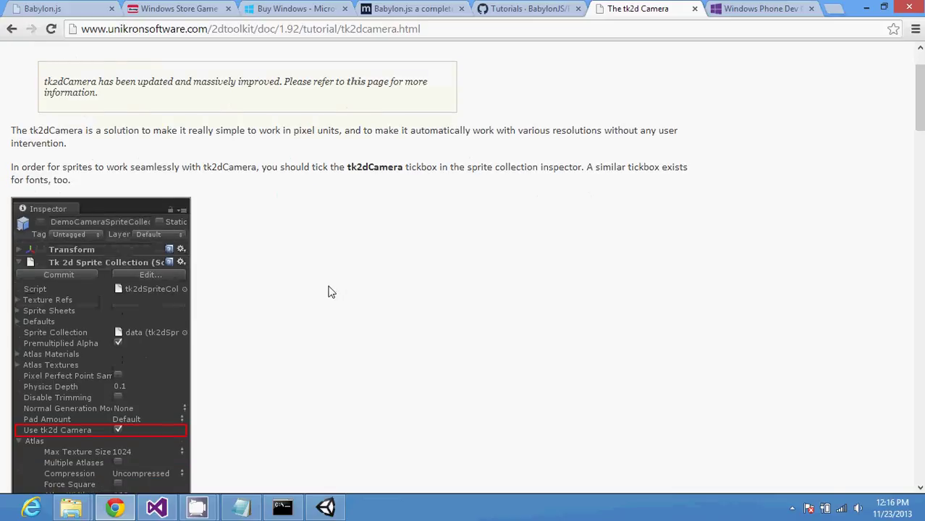
scroll(330, 291, down, 3)
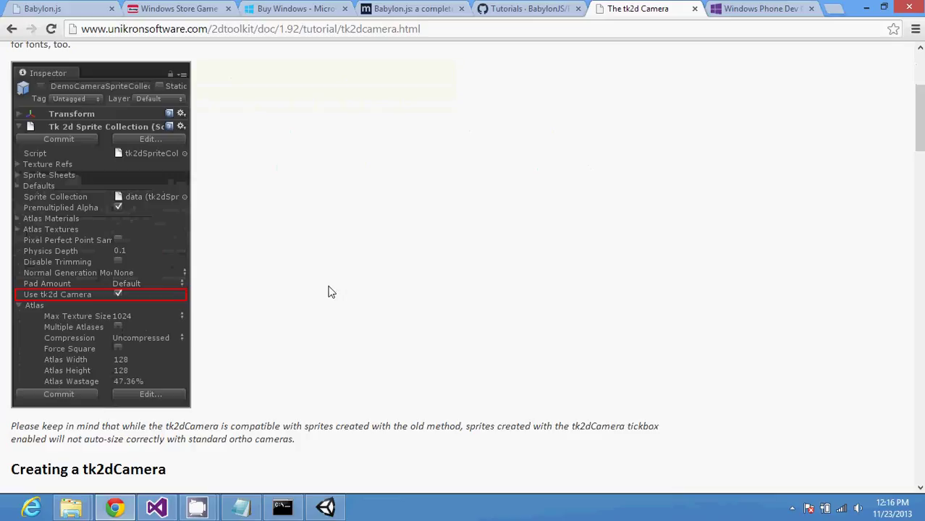
scroll(330, 291, up, 2)
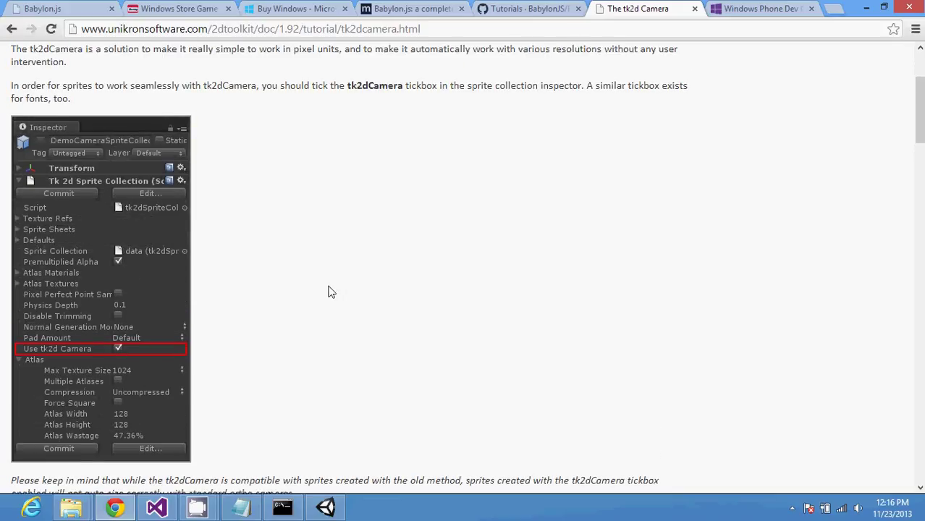
scroll(330, 292, down, 5)
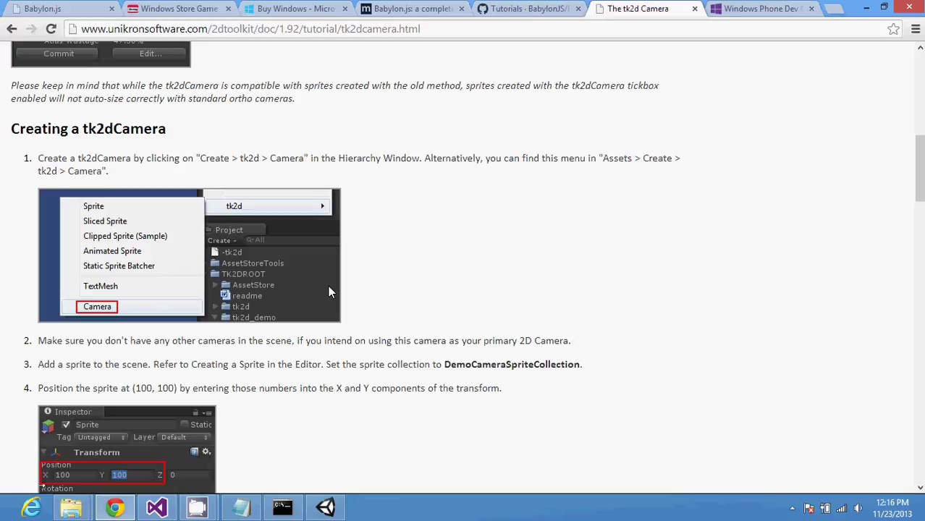
scroll(329, 288, down, 5)
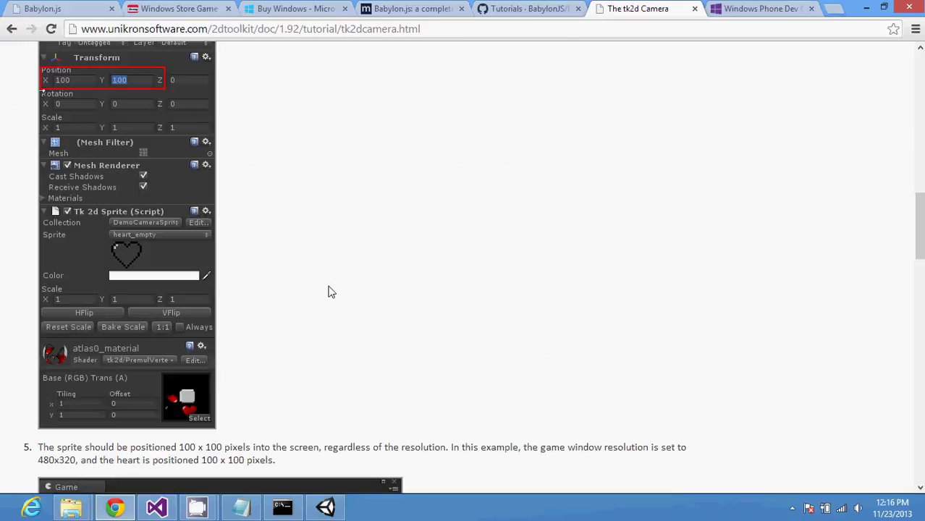
scroll(329, 291, down, 5)
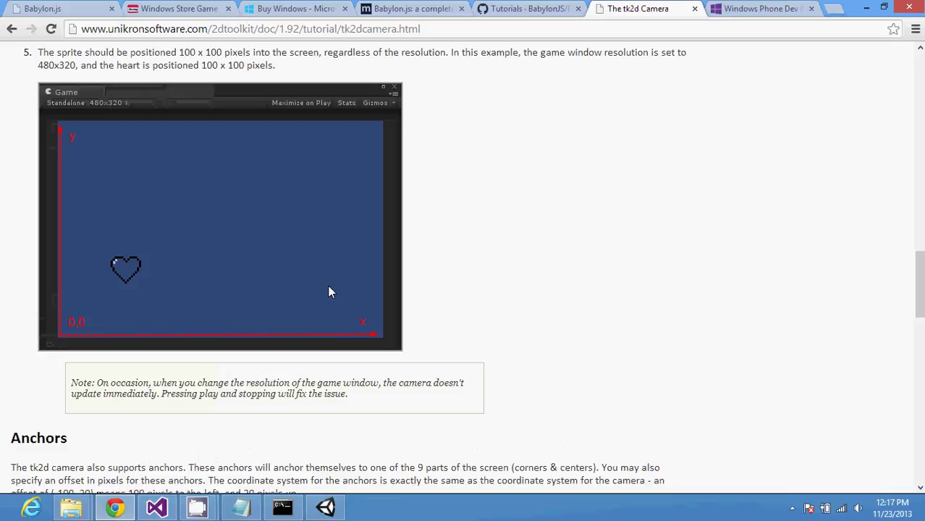
scroll(328, 292, down, 5)
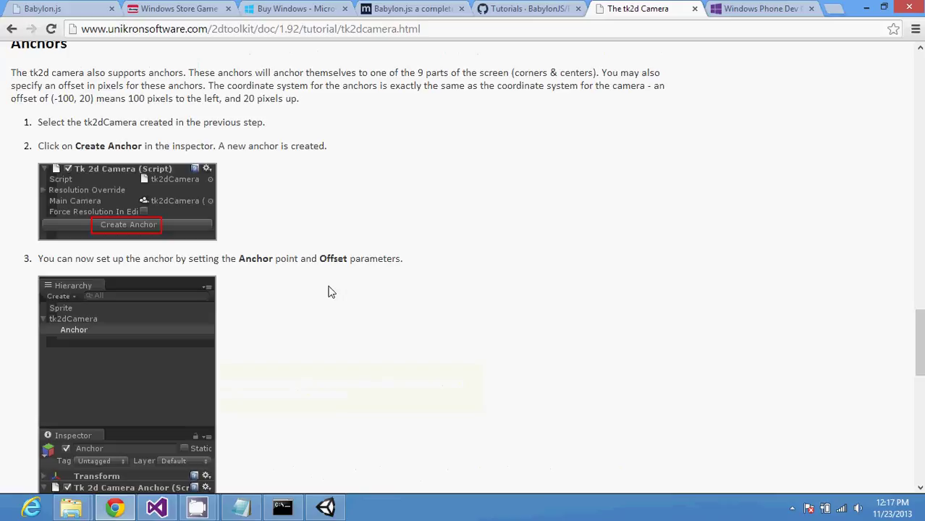
scroll(329, 292, down, 5)
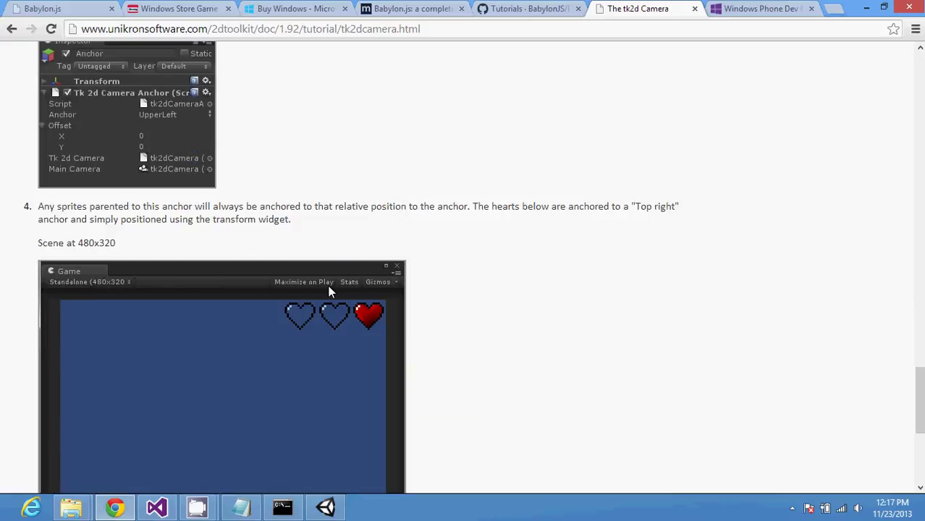
scroll(328, 290, down, 5)
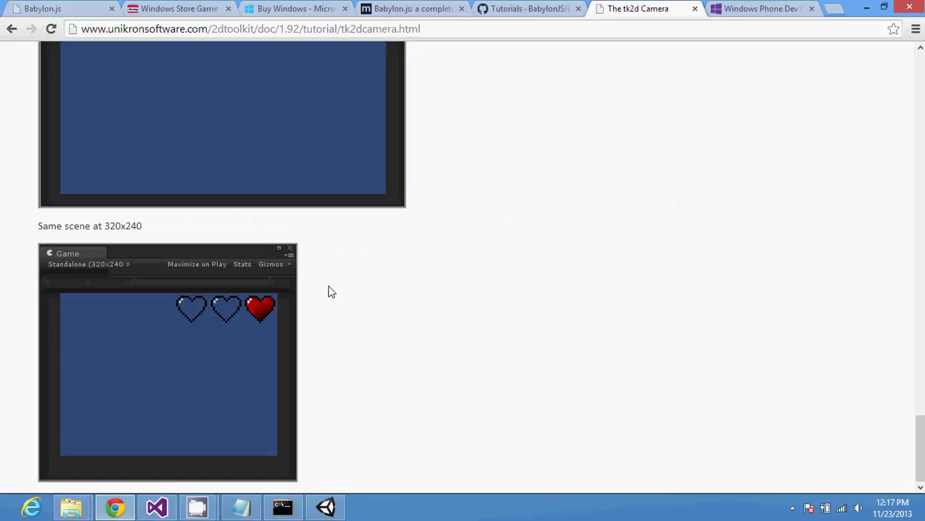
scroll(328, 291, up, 20)
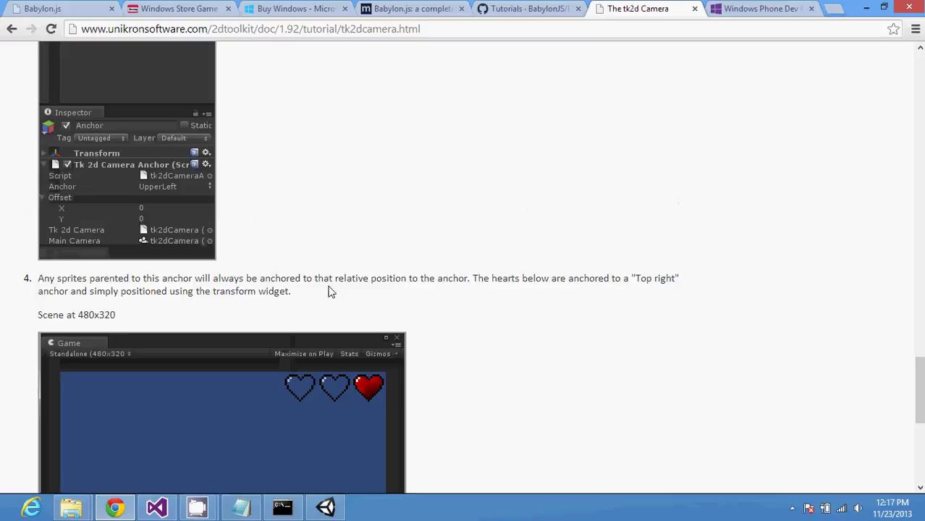
scroll(329, 292, up, 15)
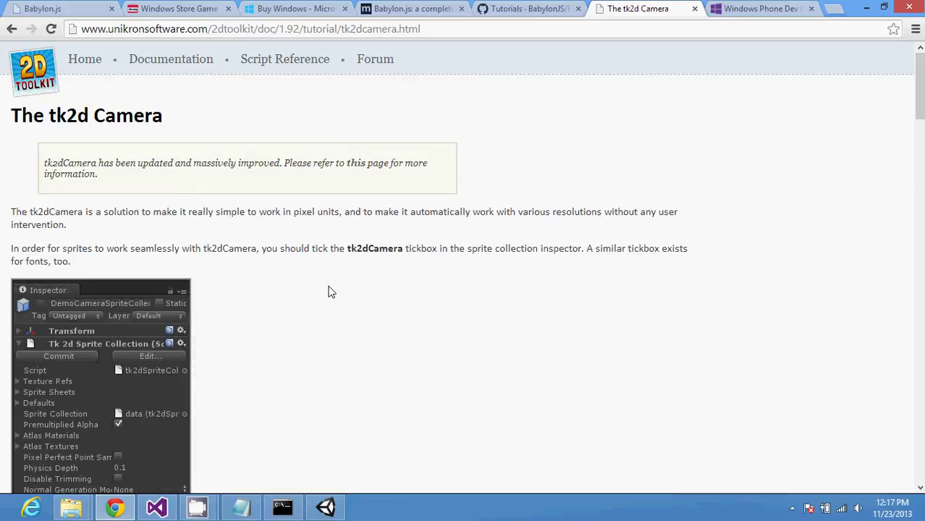
Step: Bring notes.txt back in front and place the caret at the end of the Tk2D line
click(246, 509)
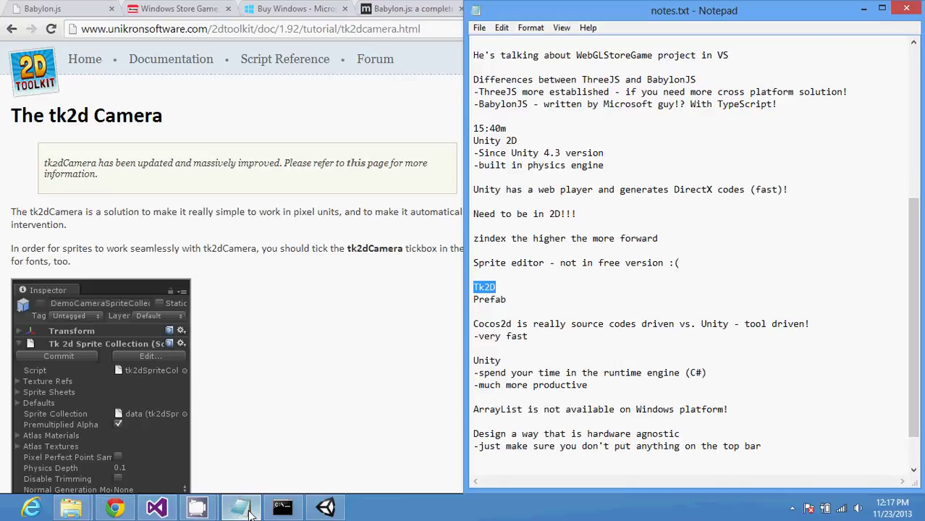
click(507, 287)
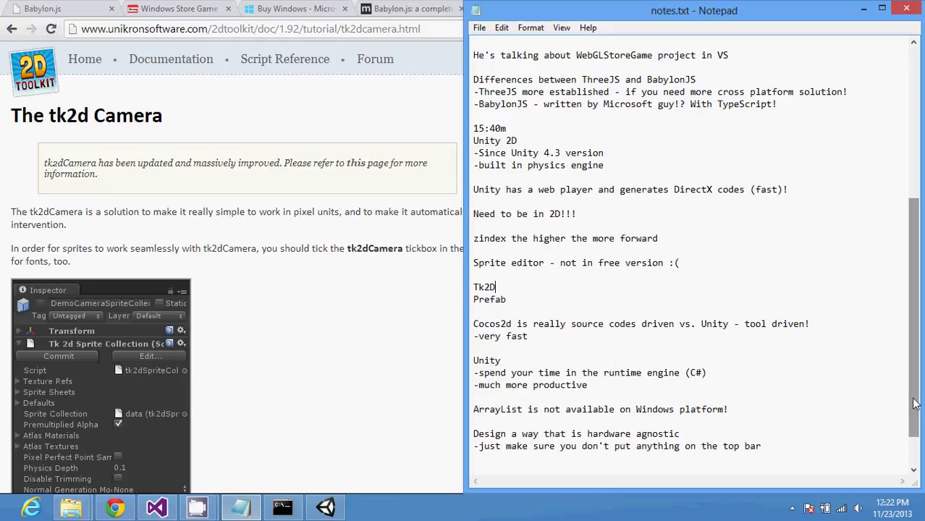
Step: Add a 'Publishing' heading below the top bar note, followed by a new line
drag(914, 403, 914, 431)
click(740, 427)
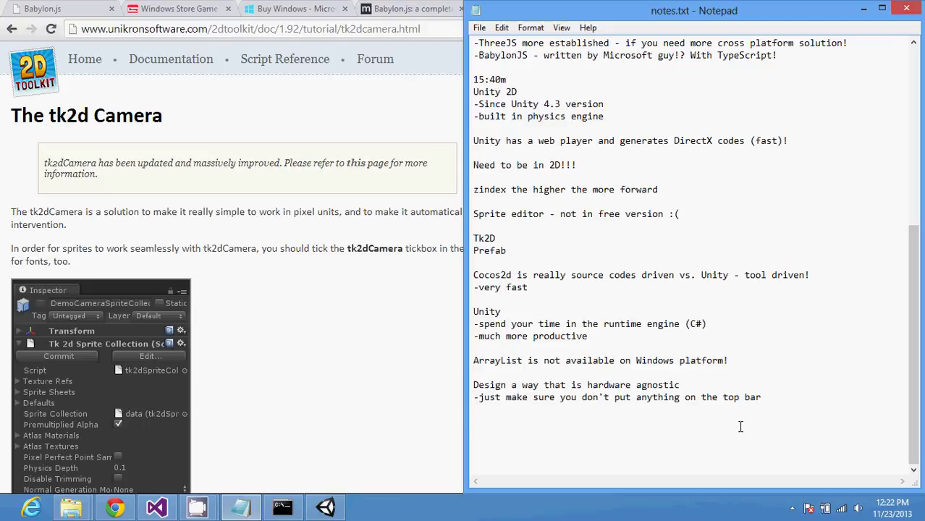
text(Publishing)
key(Return)
key(Return)
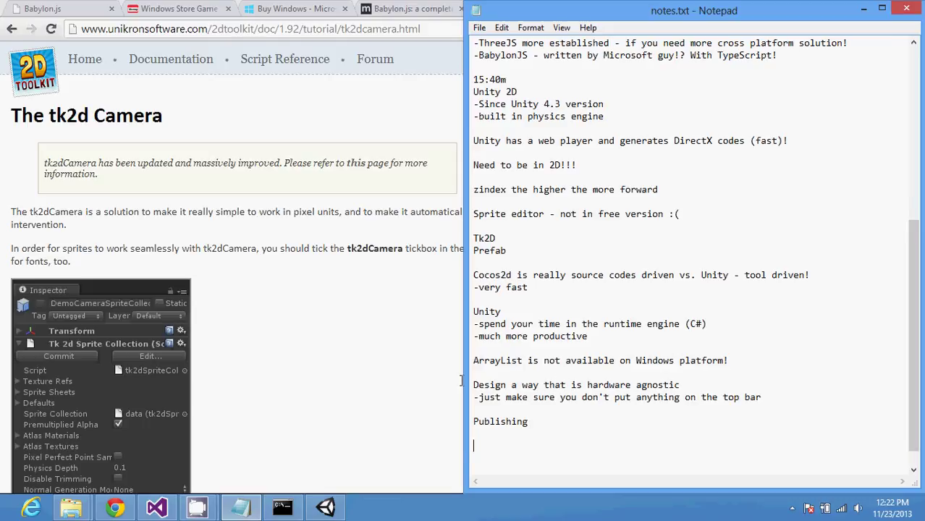
Step: Bring the CamStudio recorder window forward from the taskbar, then return to the notes
click(210, 513)
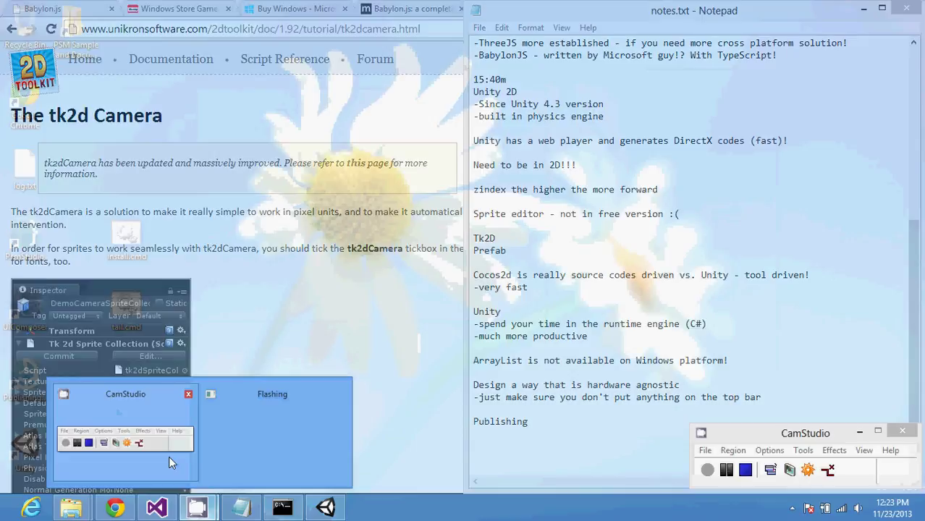
click(168, 456)
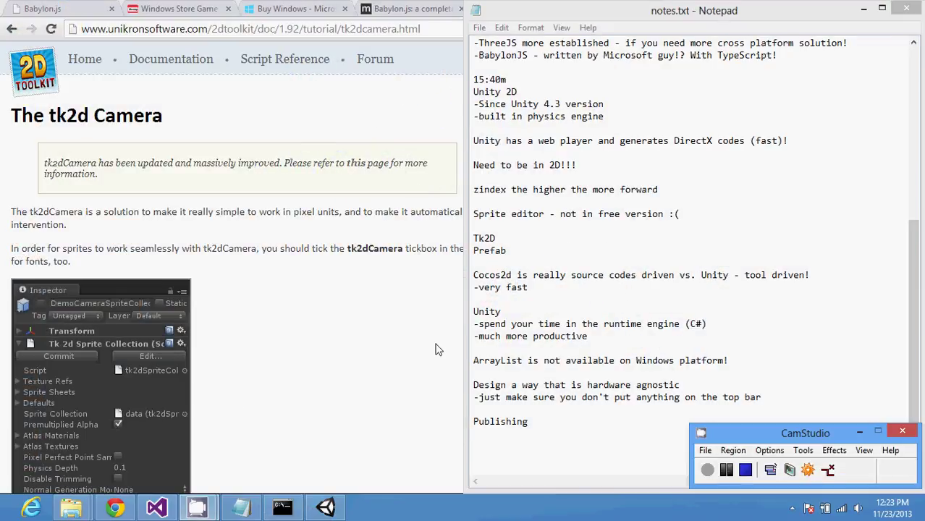
click(574, 418)
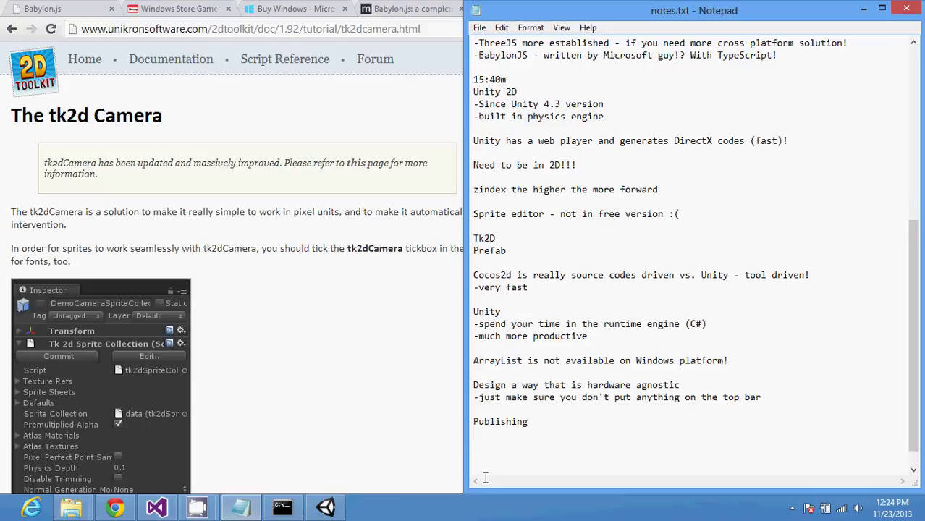
Step: Bring the CamStudio recorder window back to the front beside the notes
mouse_move(233, 516)
click(197, 509)
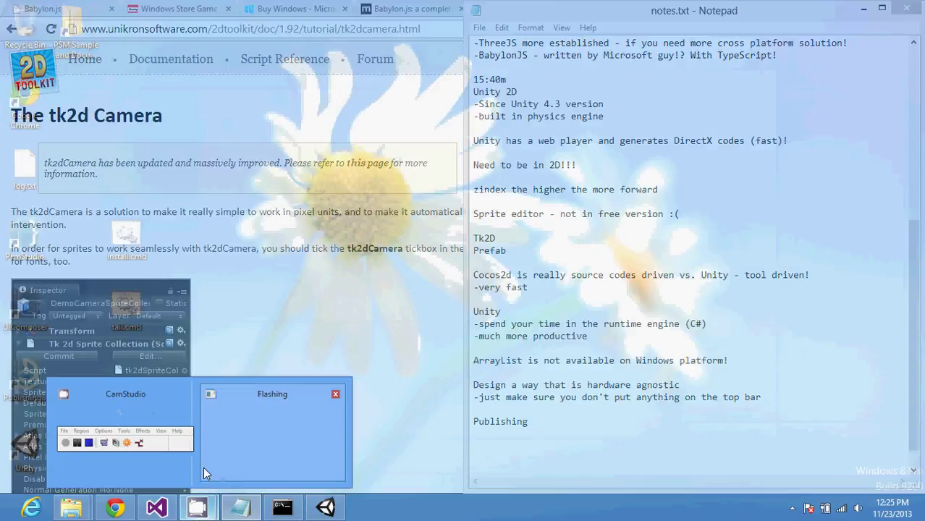
click(162, 455)
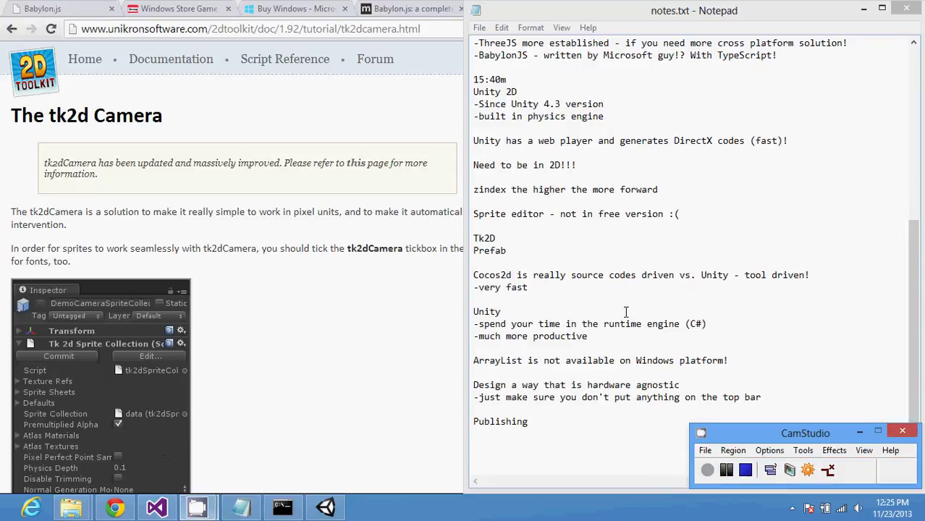